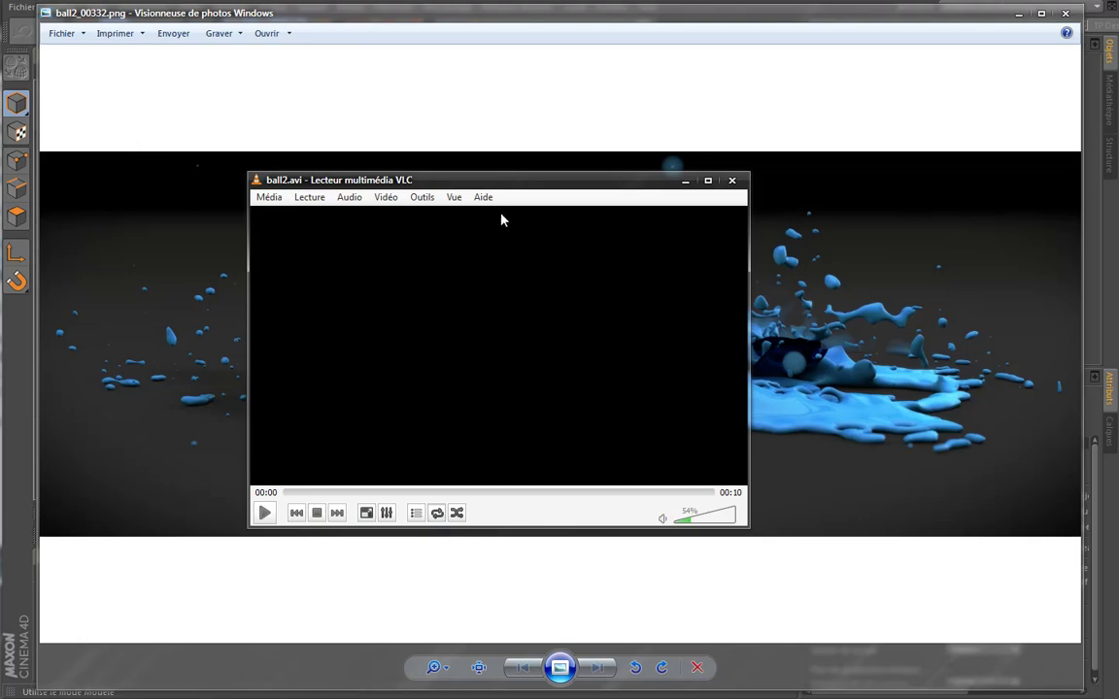
Step: Play, pause and rewind ball2.avi in VLC, then close VLC and minimize Photo Viewer
drag(509, 186, 535, 196)
click(291, 522)
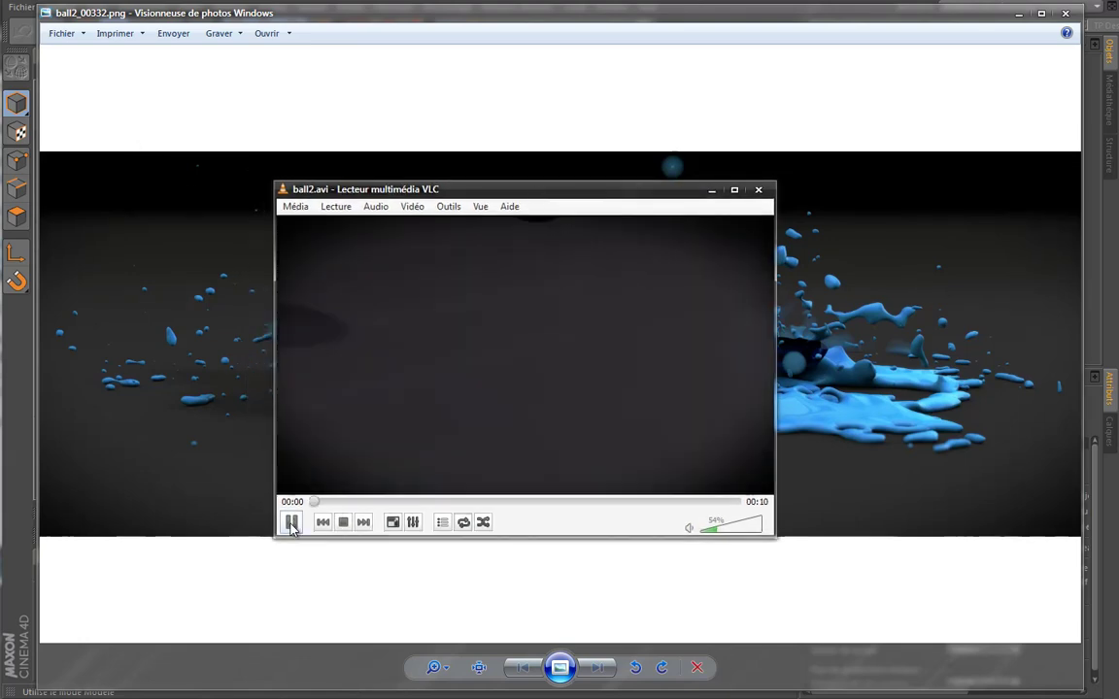
click(292, 522)
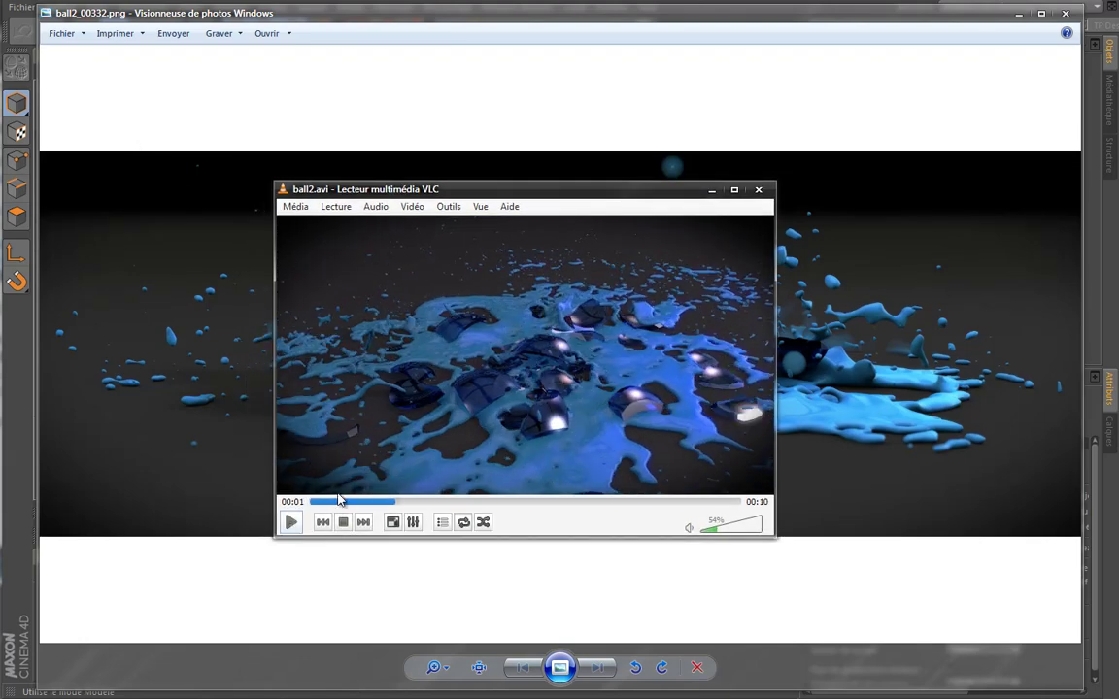
mouse_move(392, 506)
mouse_down()
mouse_move(346, 522)
mouse_move(404, 521)
mouse_move(347, 522)
mouse_up()
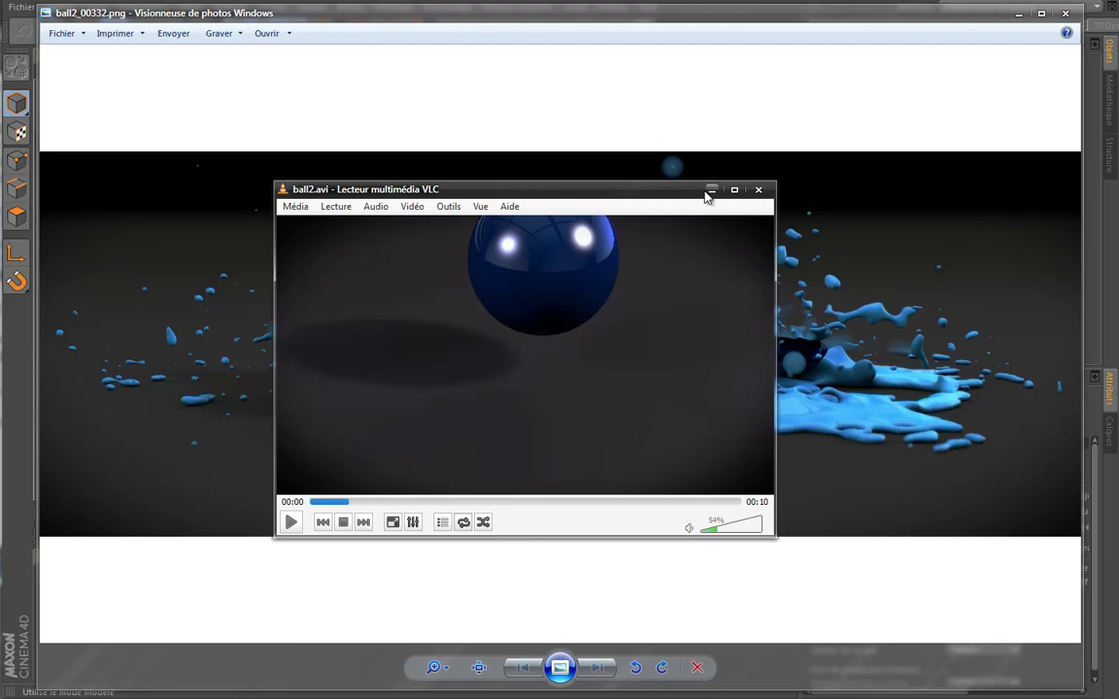
click(709, 190)
click(1019, 15)
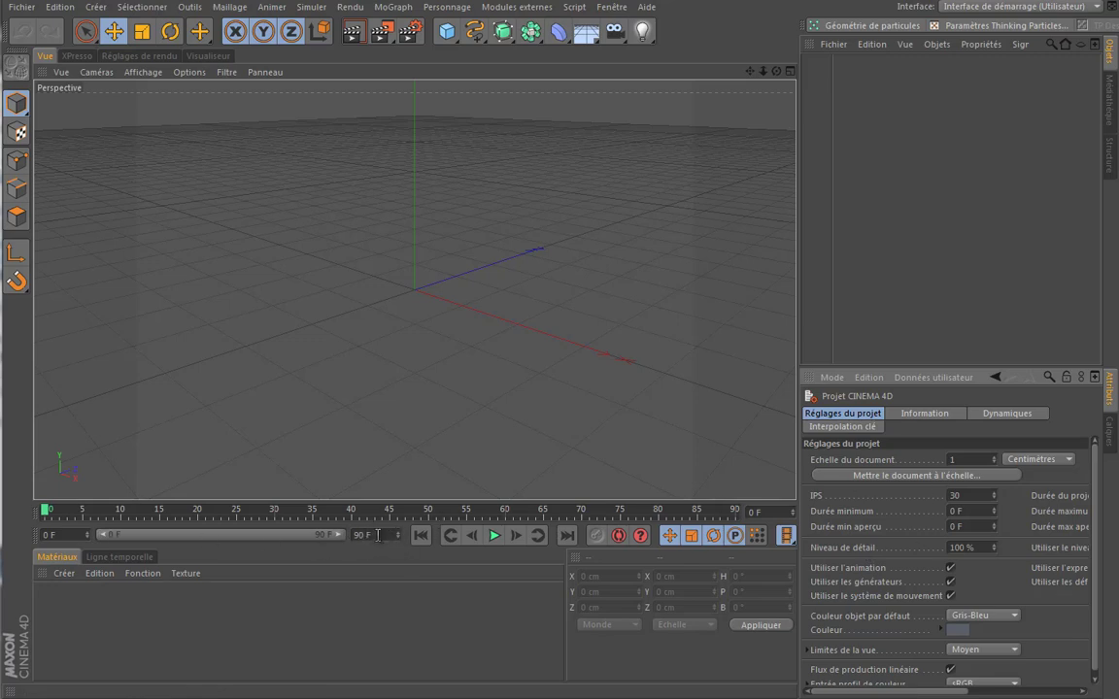
Step: Change the end frame from 90 F to 150 F and widen the timeline range to 150
click(363, 535)
text(150)
key(Return)
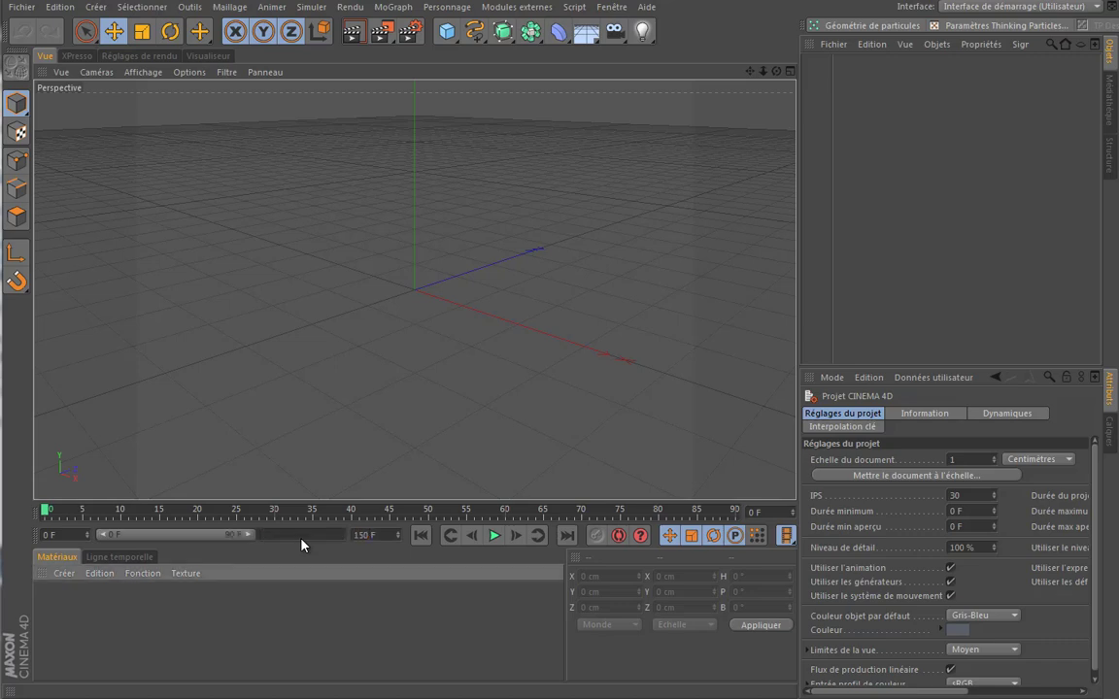
drag(250, 535, 340, 535)
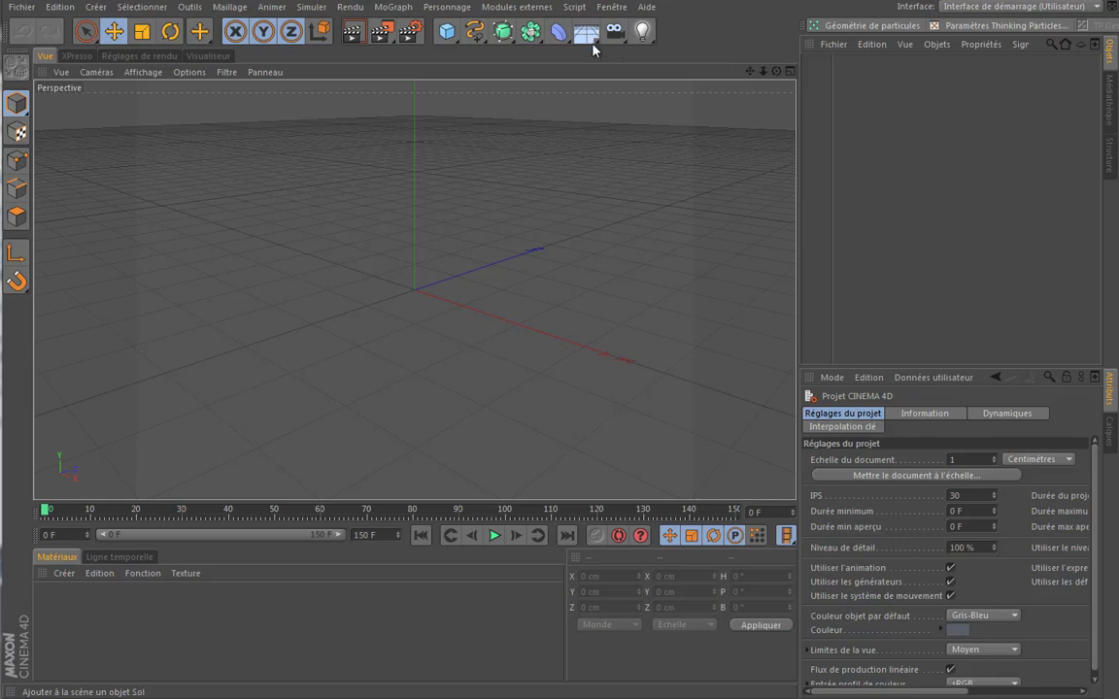
Step: Add a Floor and a Sphere, raising the sphere to about Y 315 cm
click(588, 35)
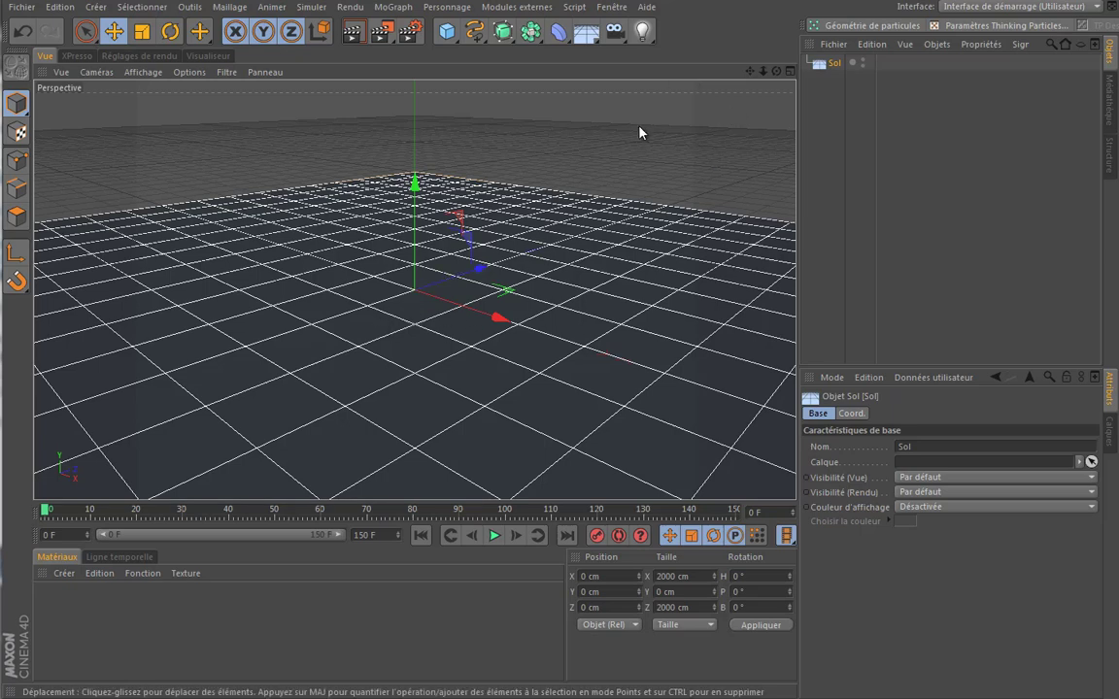
drag(446, 31, 810, 76)
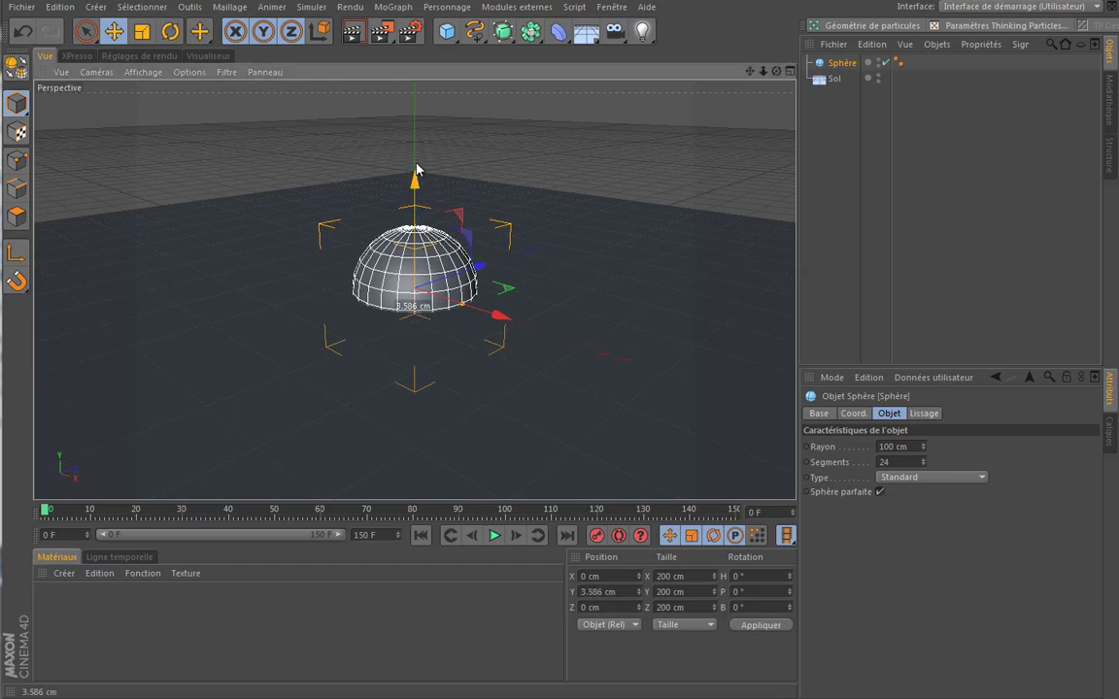
mouse_move(416, 179)
mouse_down()
mouse_move(490, 326)
mouse_move(525, 291)
mouse_up()
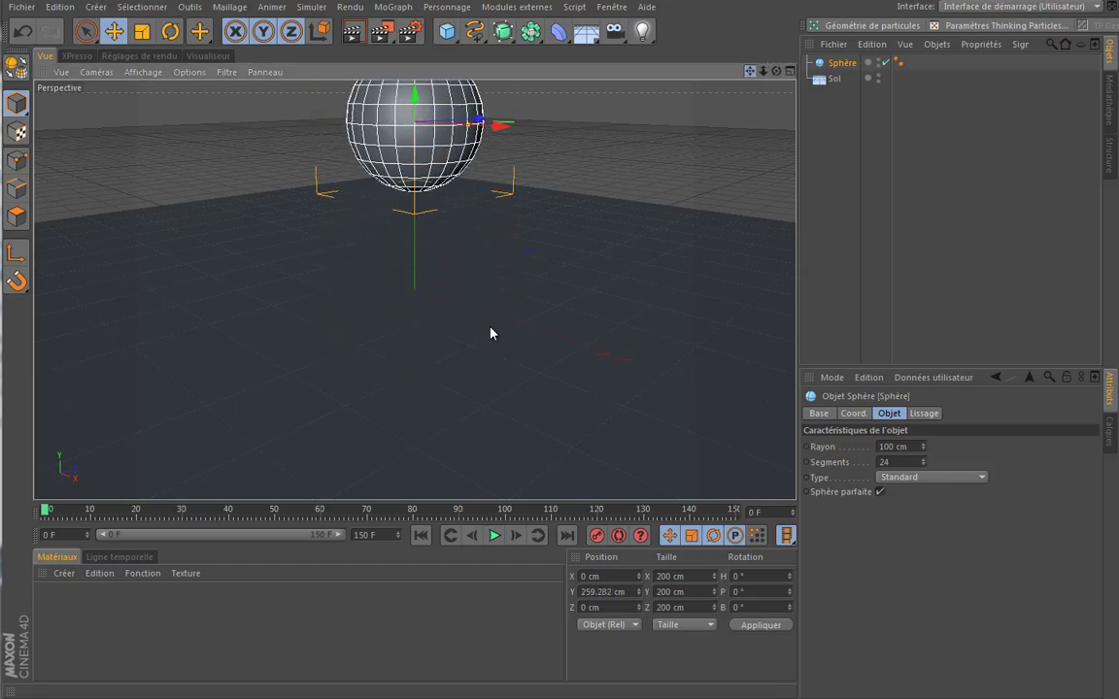
key(h)
drag(416, 149, 414, 107)
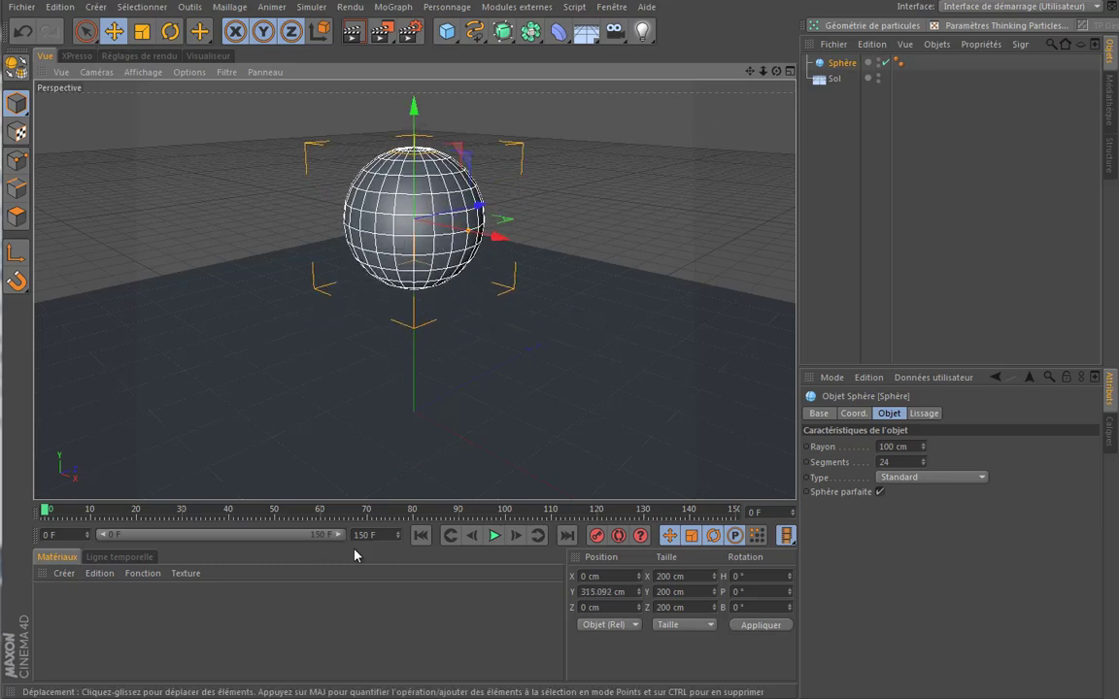
Step: Play the animation to check the scene, then stop and rewind to frame 0
click(494, 535)
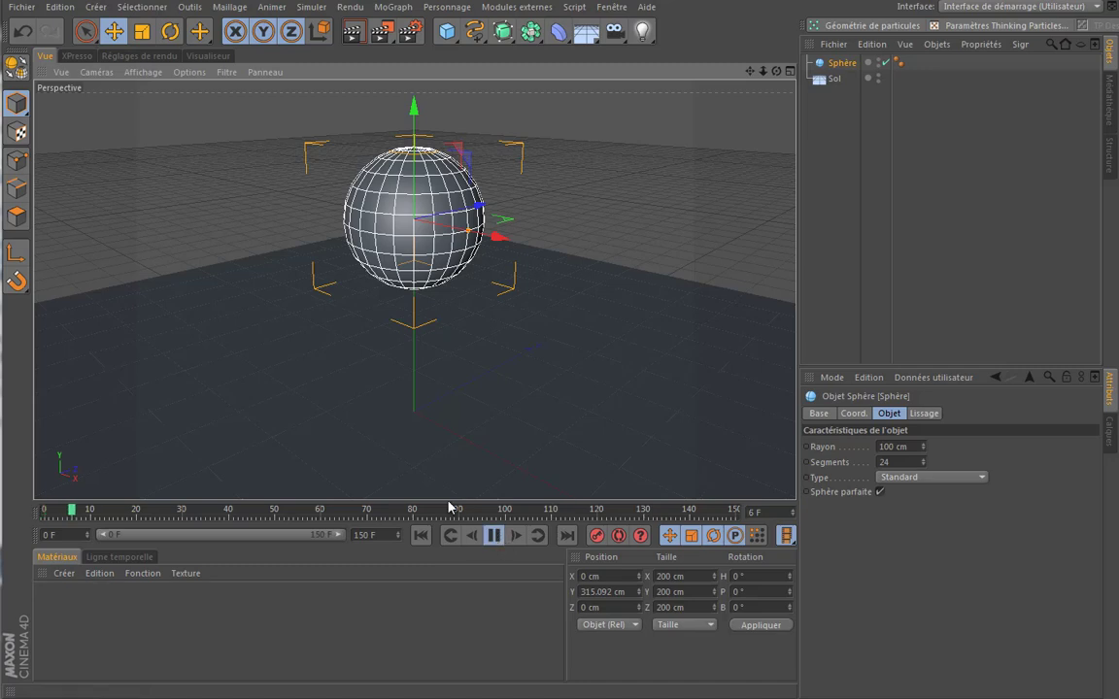
click(495, 537)
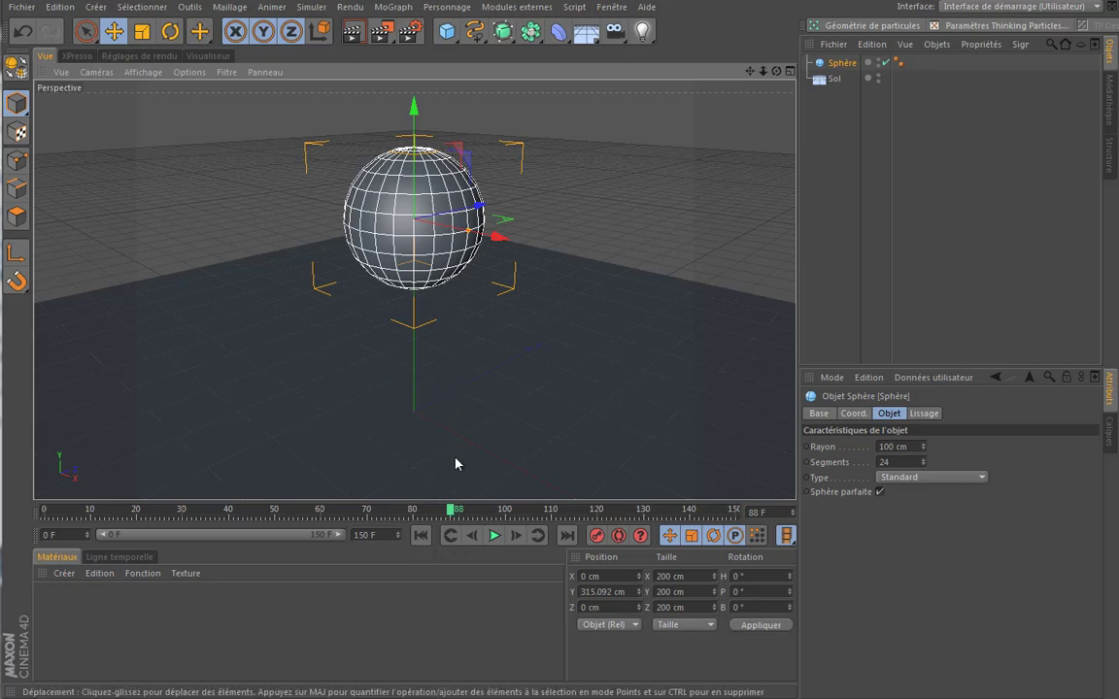
click(420, 535)
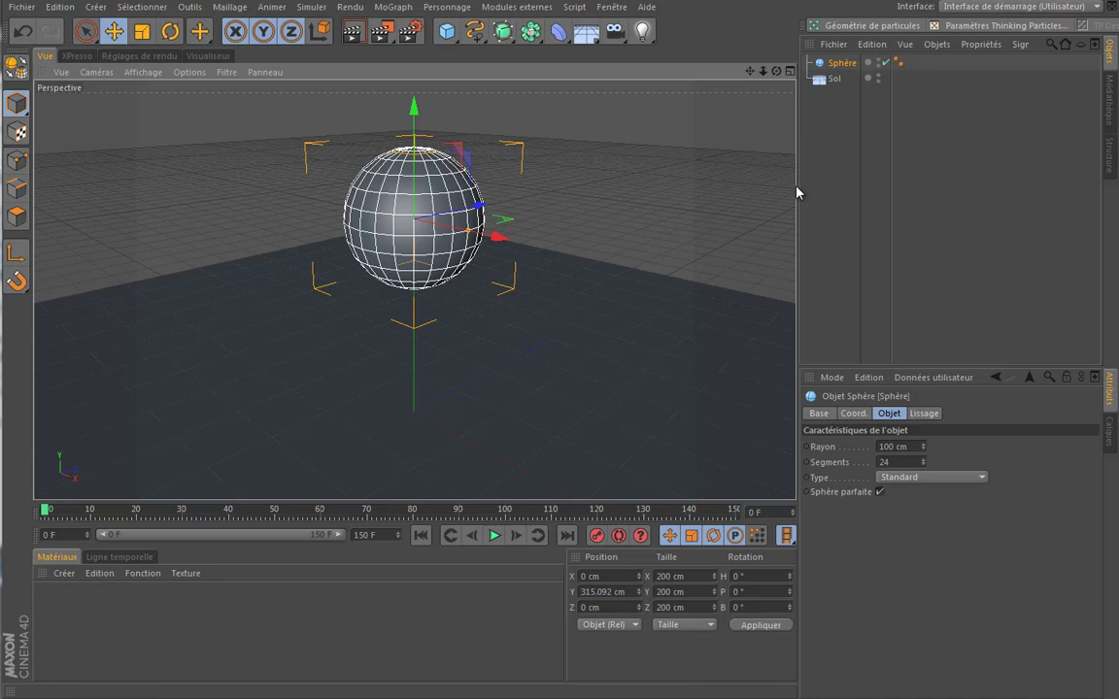
Step: Give Sphère a Corps rigide tag, test the fall with playback, and rewind to frame 0
right_click(841, 68)
mouse_move(902, 213)
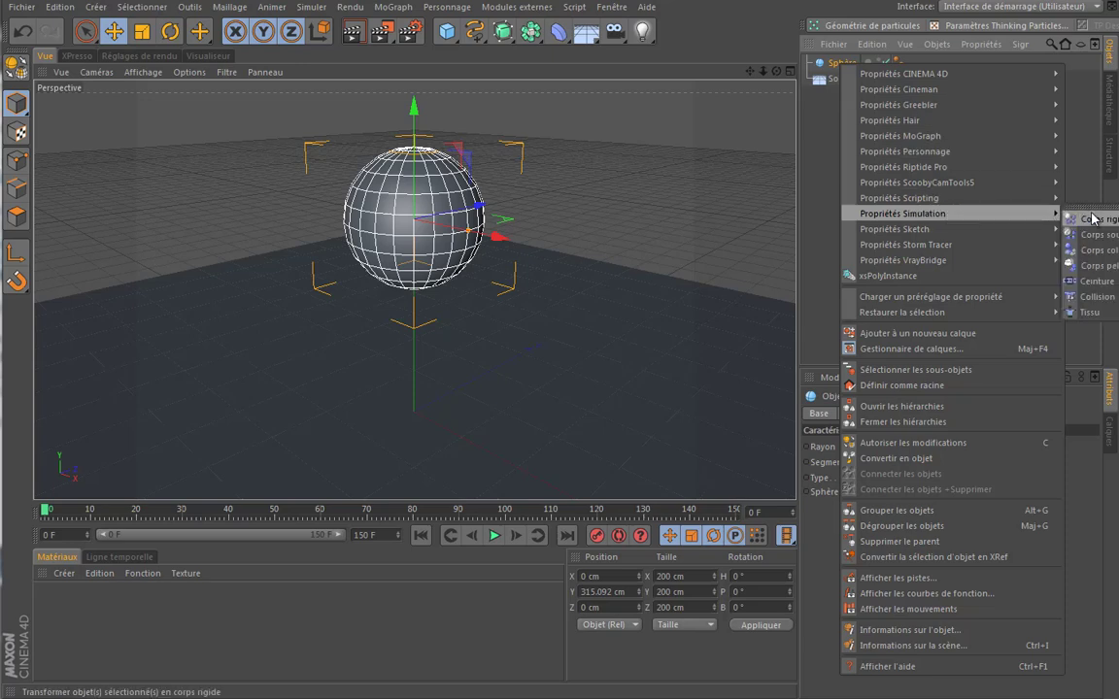
click(1093, 220)
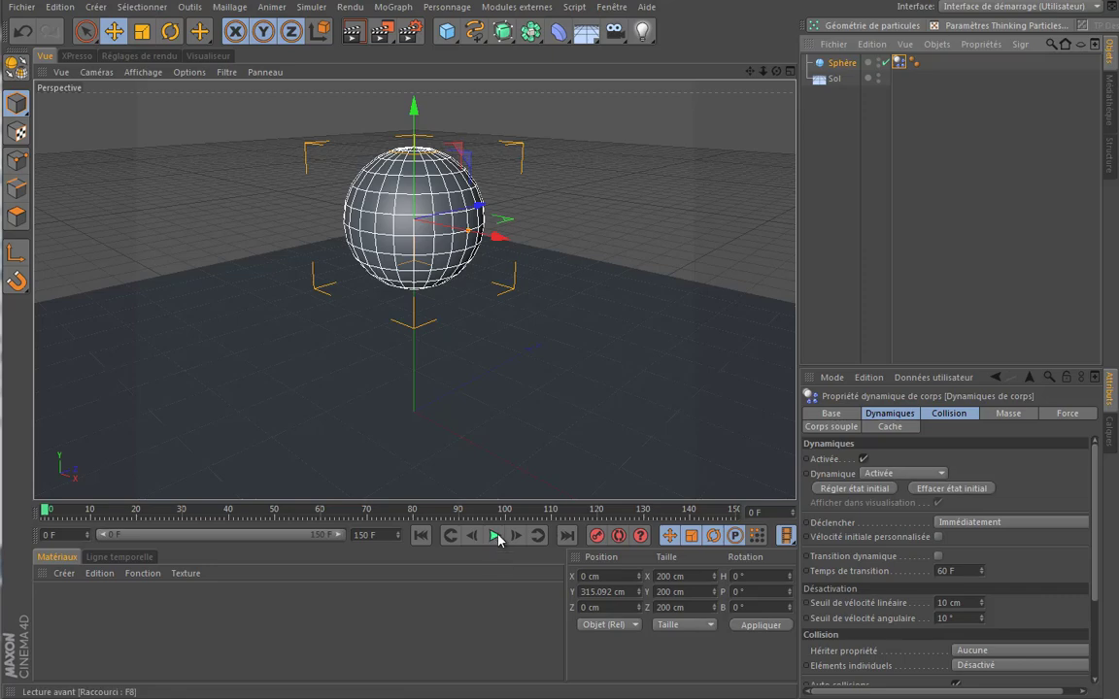
click(494, 535)
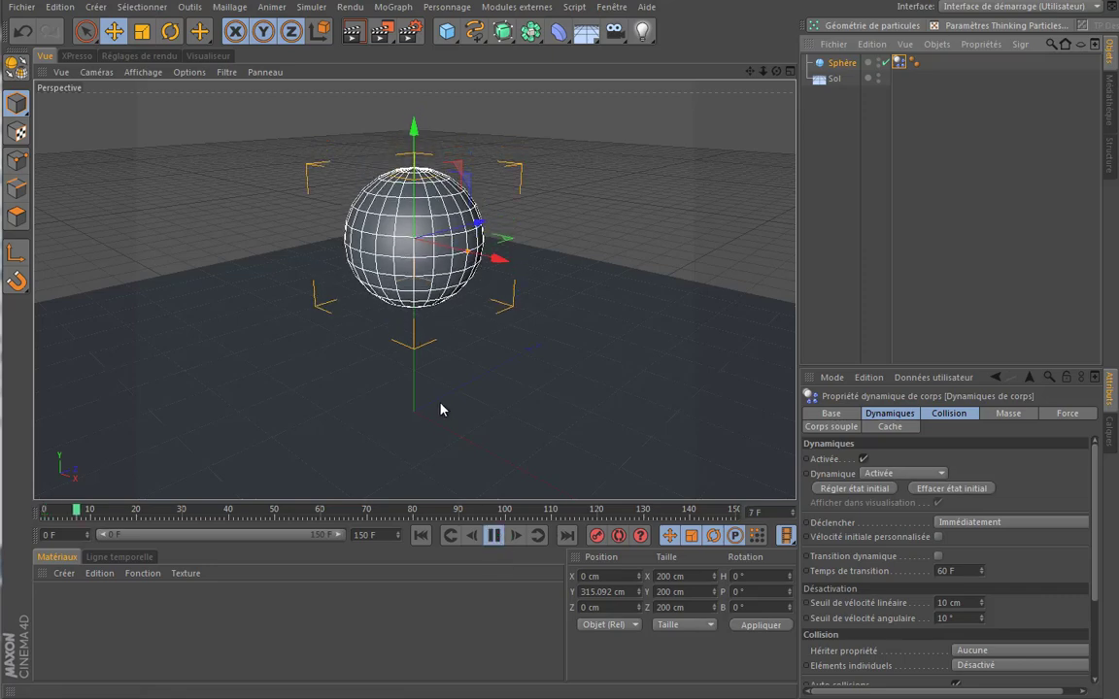
click(493, 535)
click(421, 535)
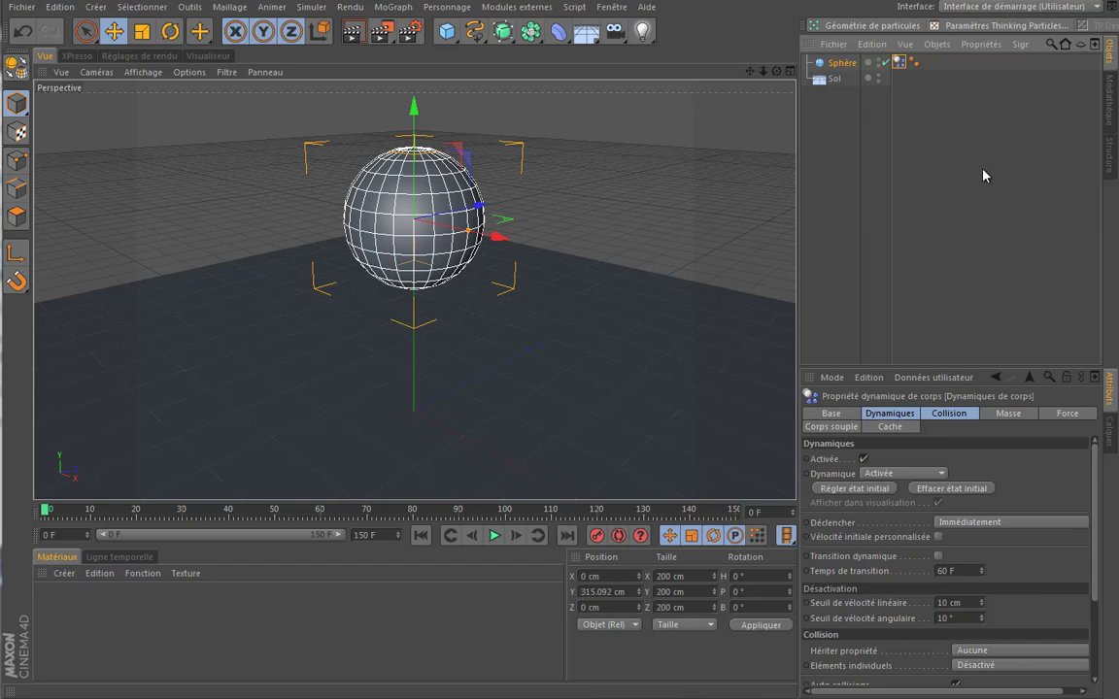
Step: Make Sol a Corps collision, test the sphere landing on it, and rewind to frame 0
click(833, 80)
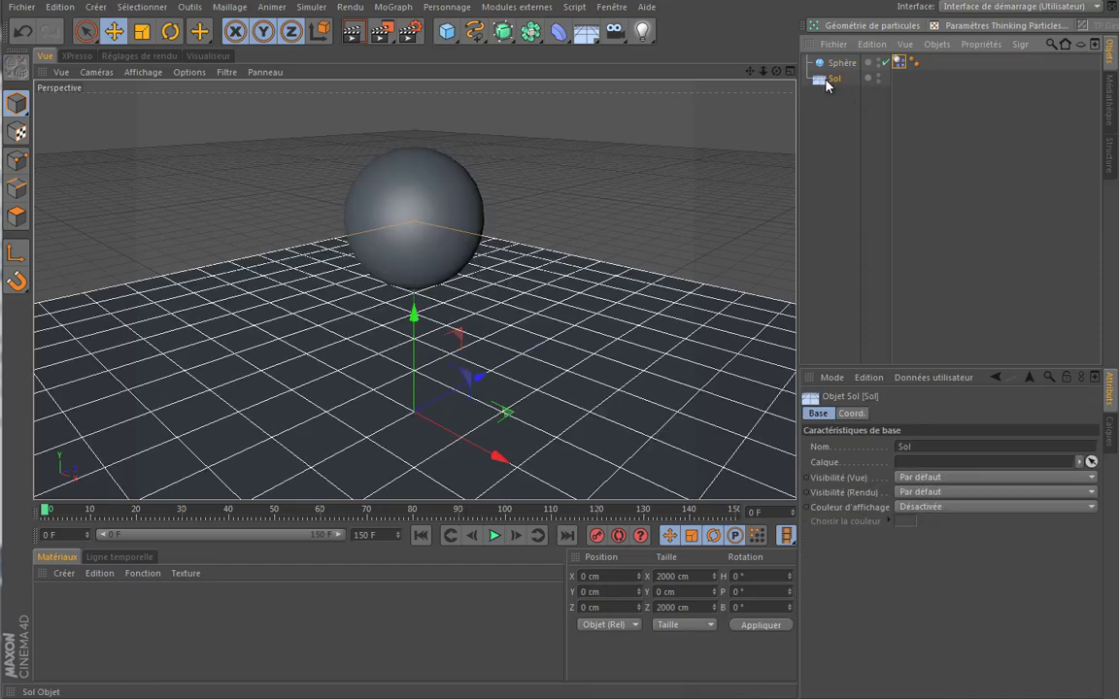
right_click(834, 81)
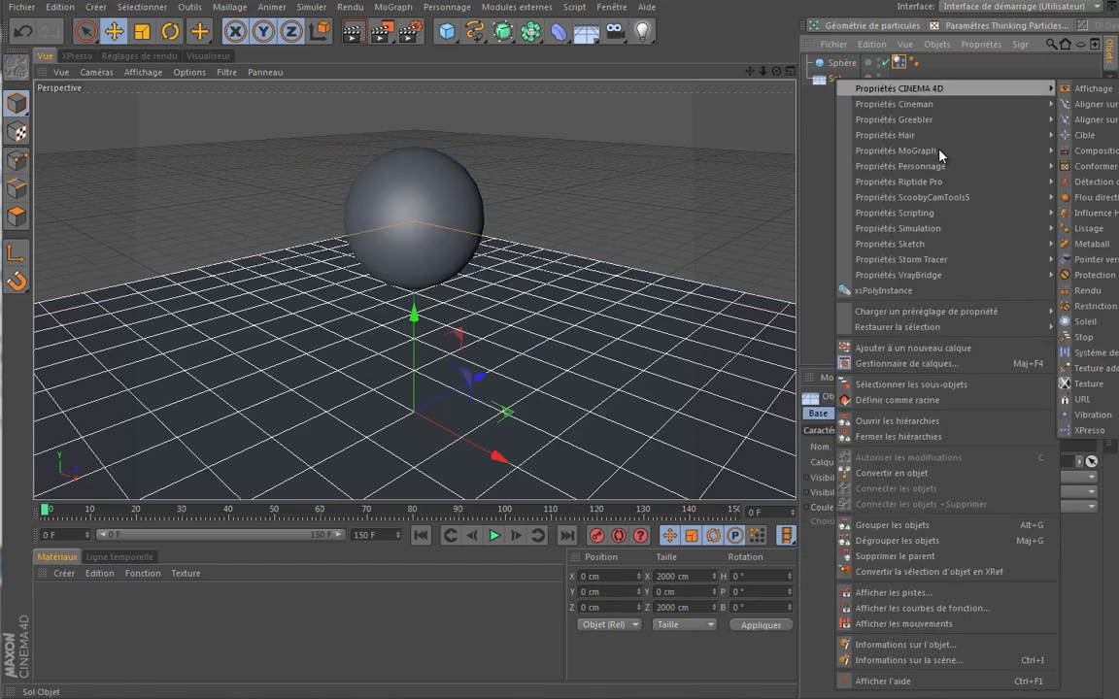
mouse_move(898, 228)
click(1095, 265)
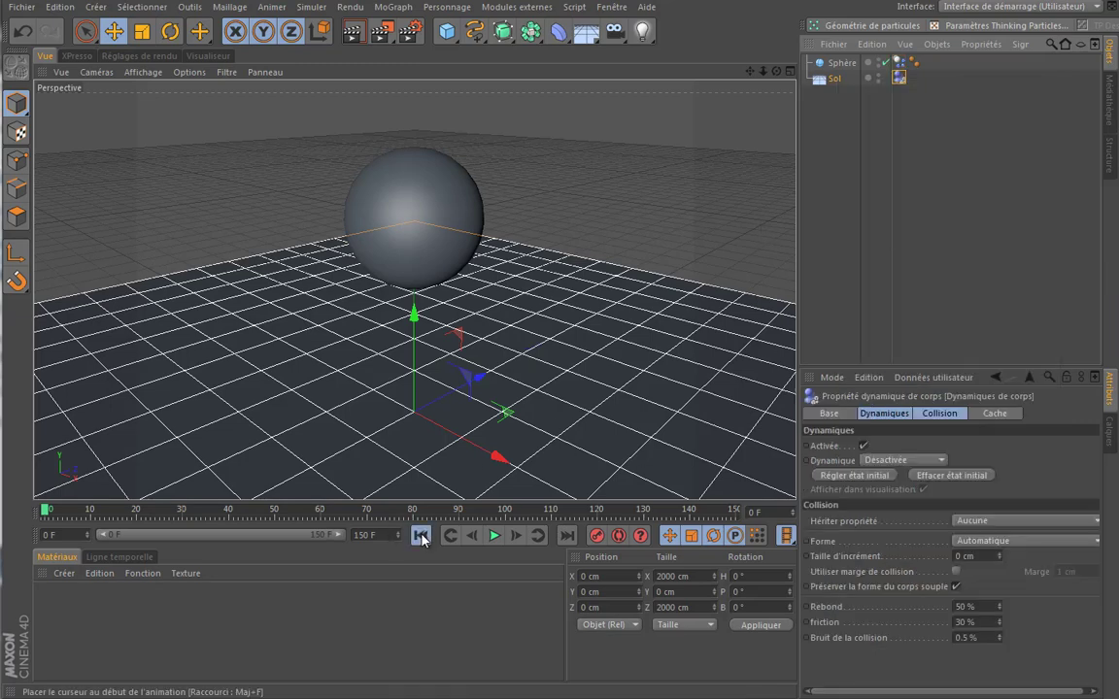
click(495, 535)
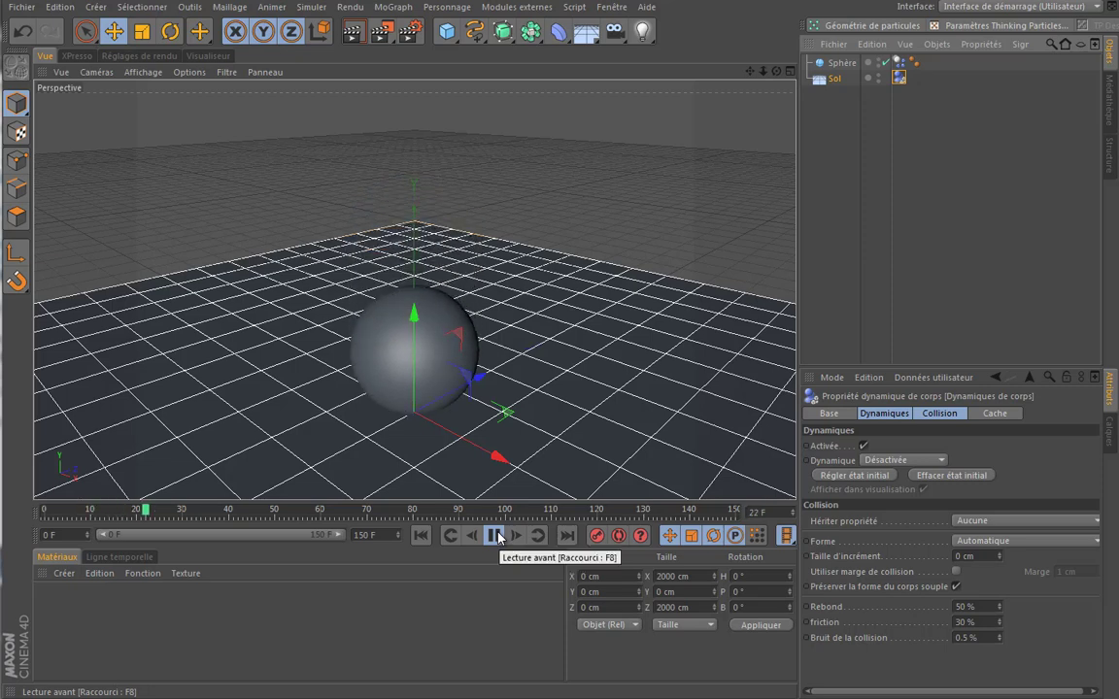
click(495, 535)
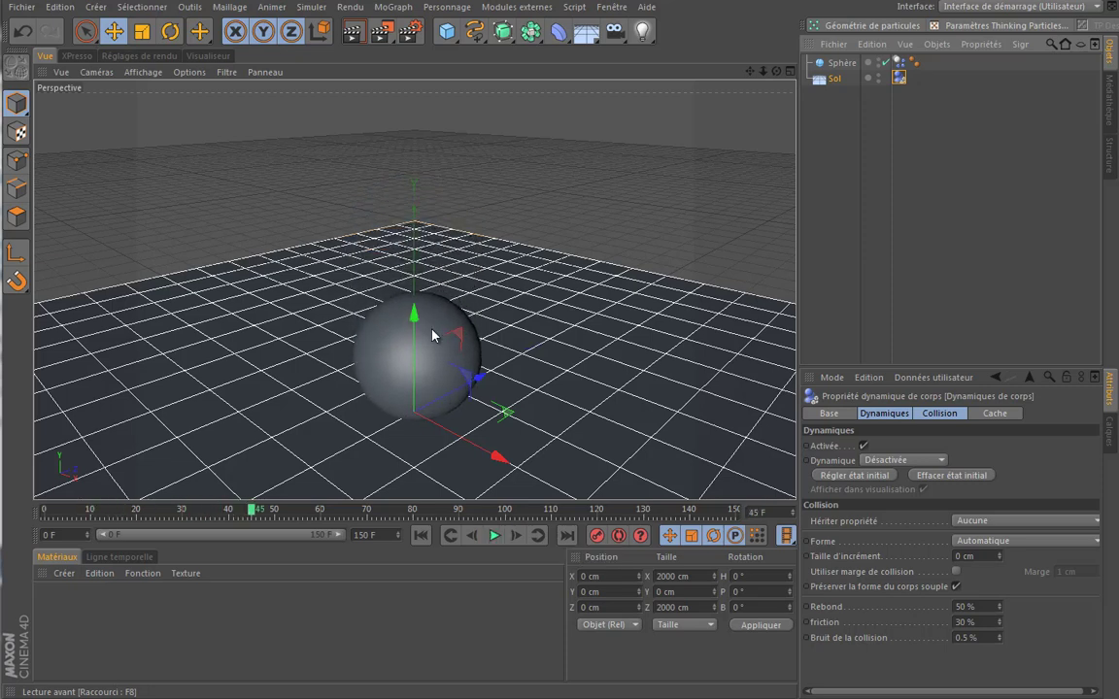
click(422, 536)
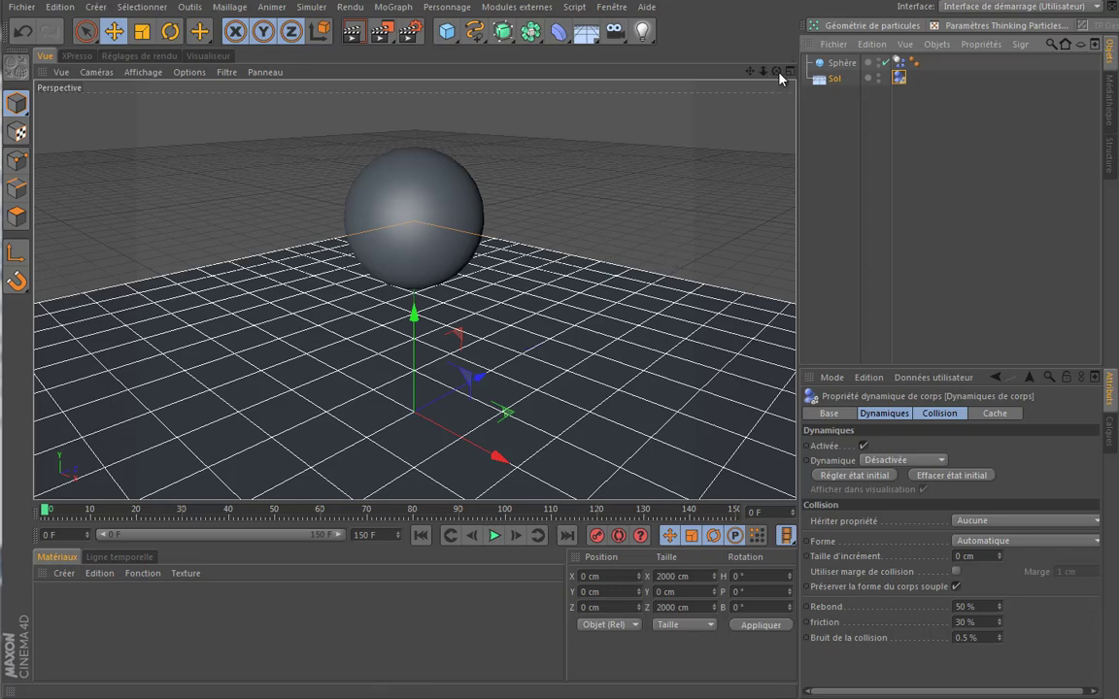
Step: Inspect the sphere's rigid body tag settings while orbiting around the sphere and floor
drag(779, 72, 493, 329)
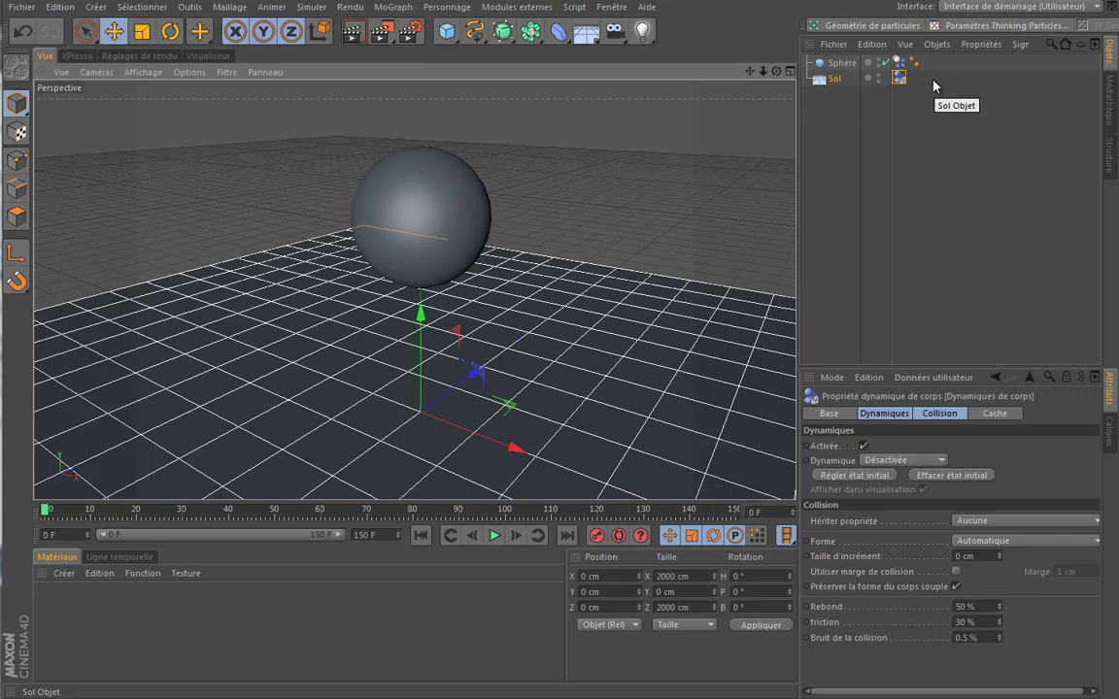
click(816, 62)
click(899, 62)
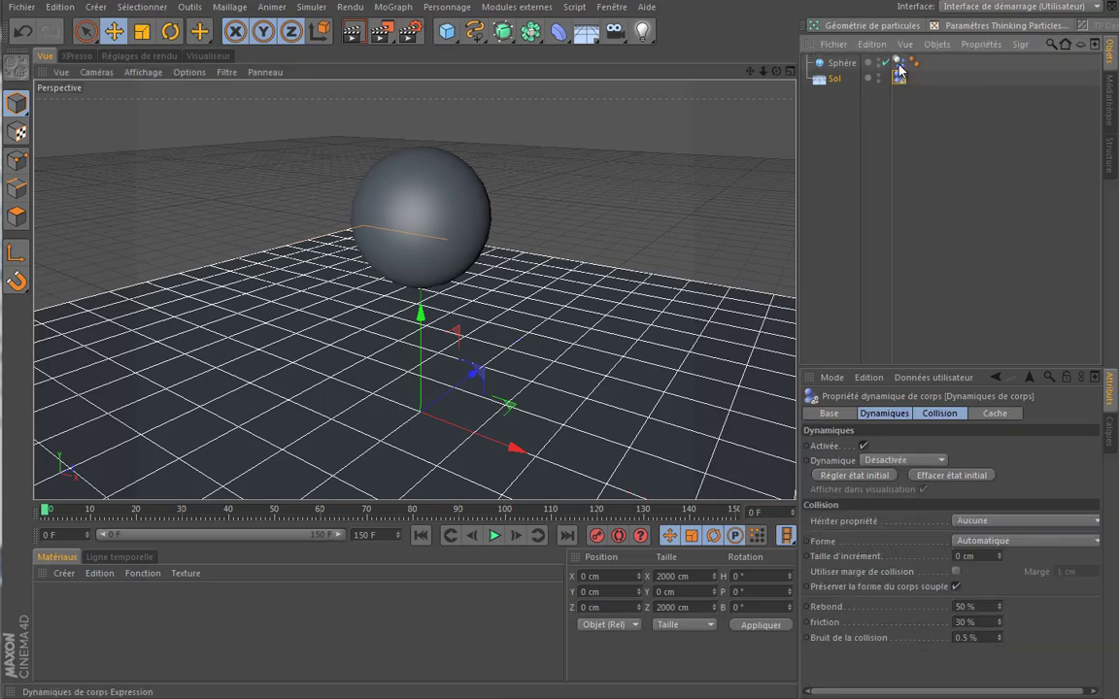
click(900, 62)
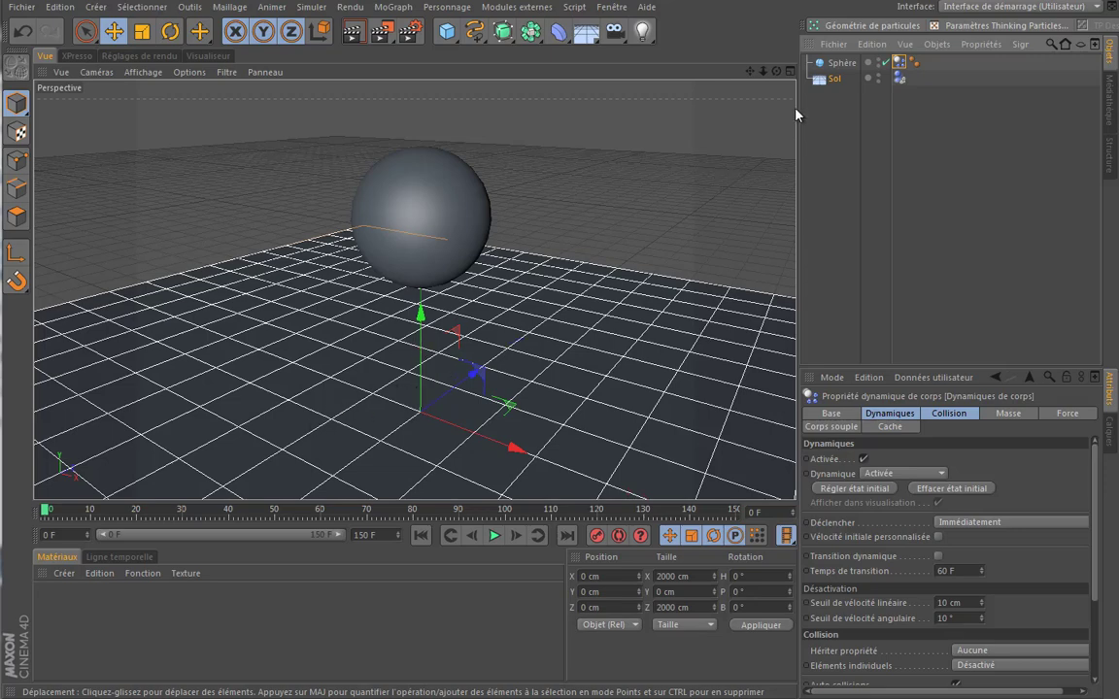
alt+drag(492, 325, 491, 329)
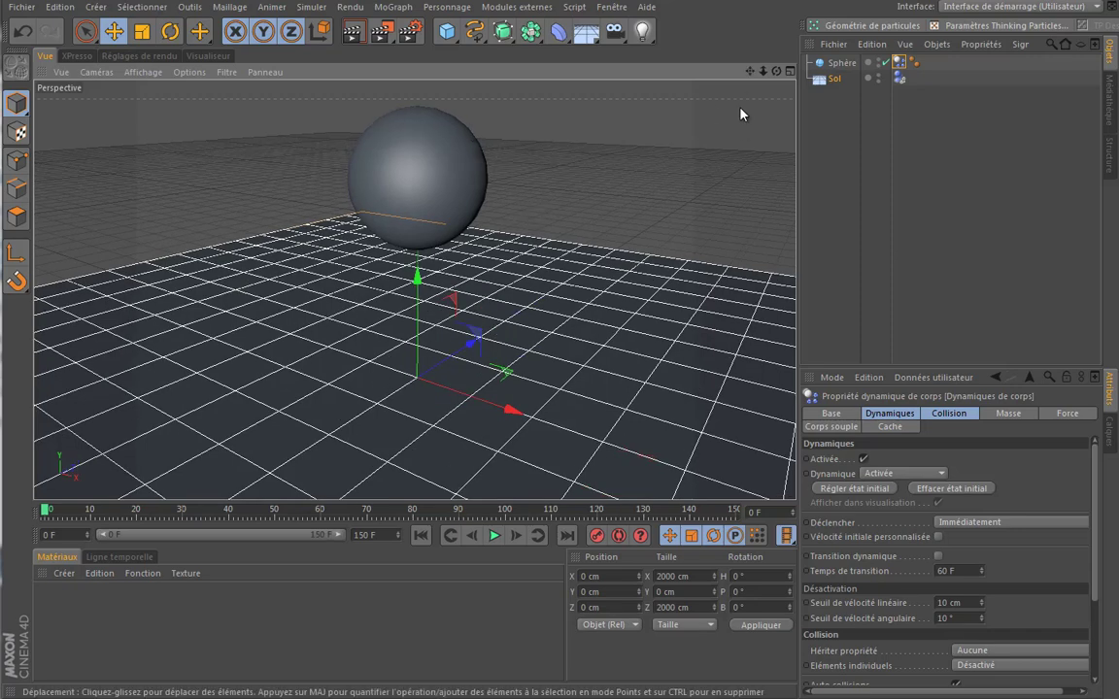
alt+drag(492, 327, 493, 325)
Step: Switch to Chrome and scroll through the Thrausi plugin page on nitro4d.com
key(alt+Tab)
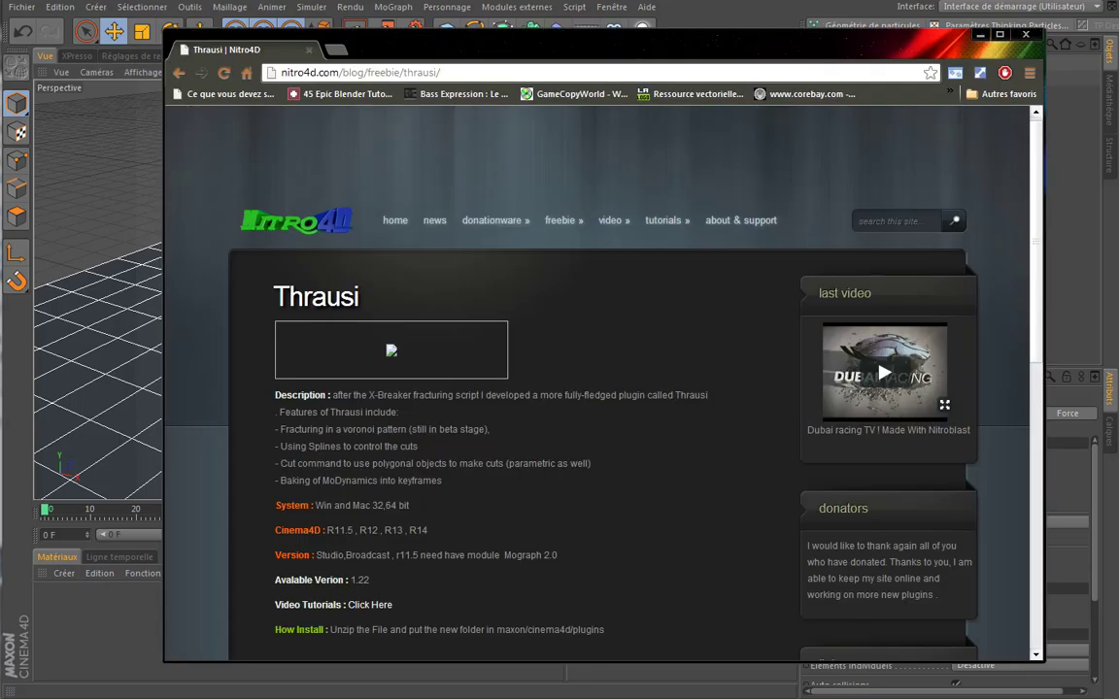
drag(477, 58, 461, 55)
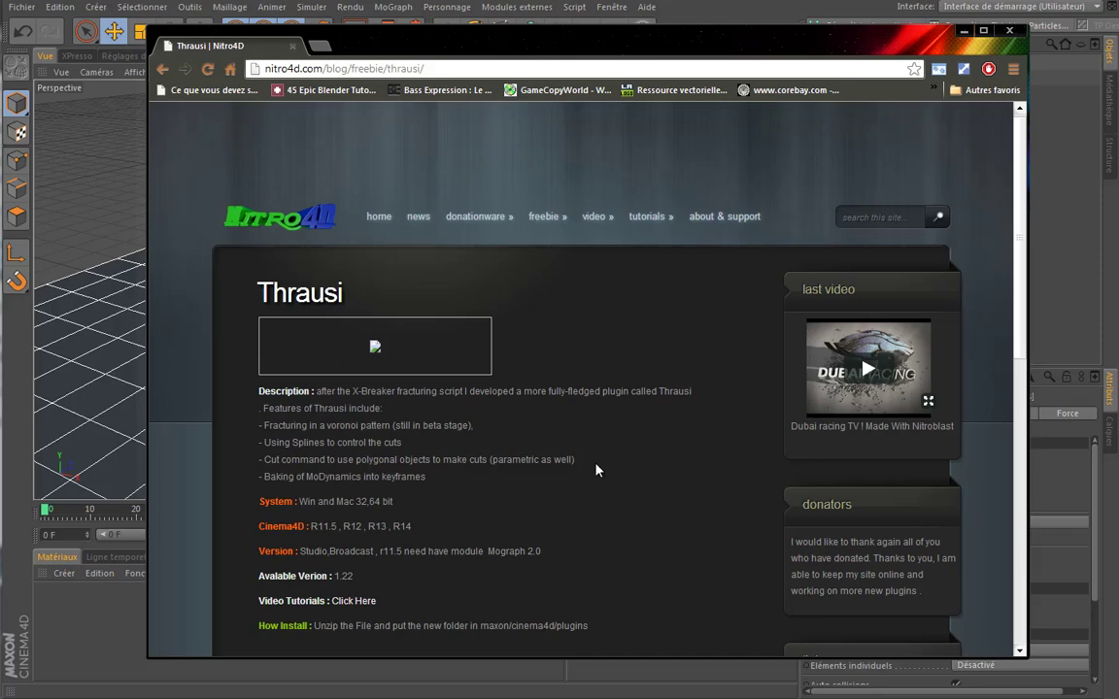
scroll(467, 445, down, 3)
scroll(467, 445, down, 2)
scroll(467, 445, up, 2)
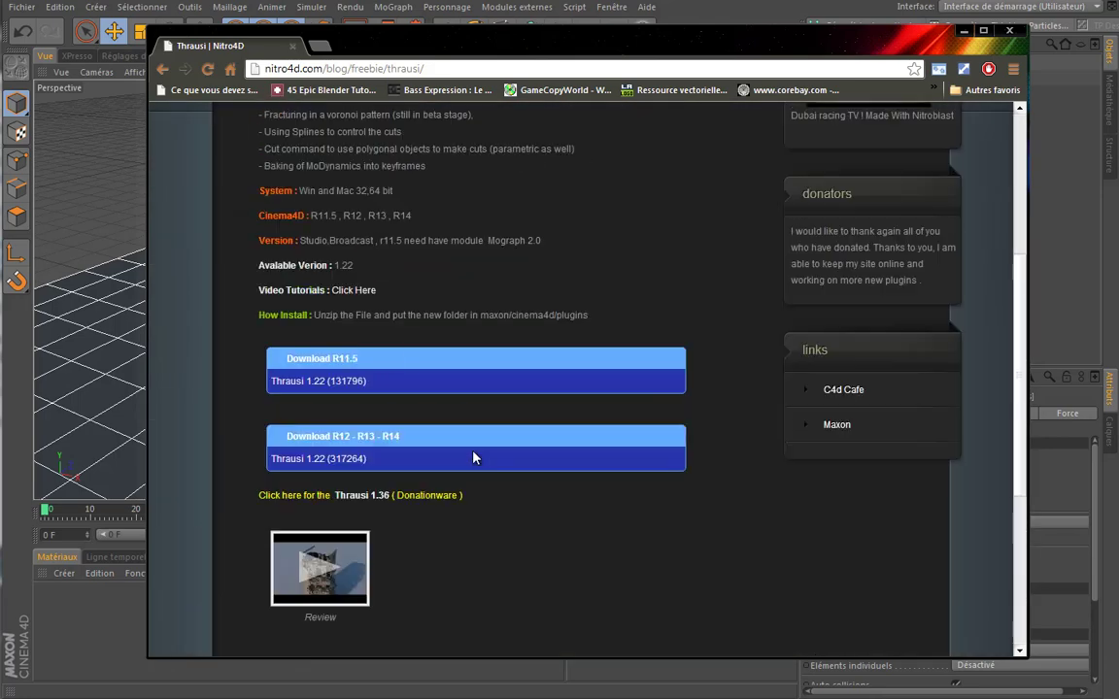
scroll(464, 455, up, 1)
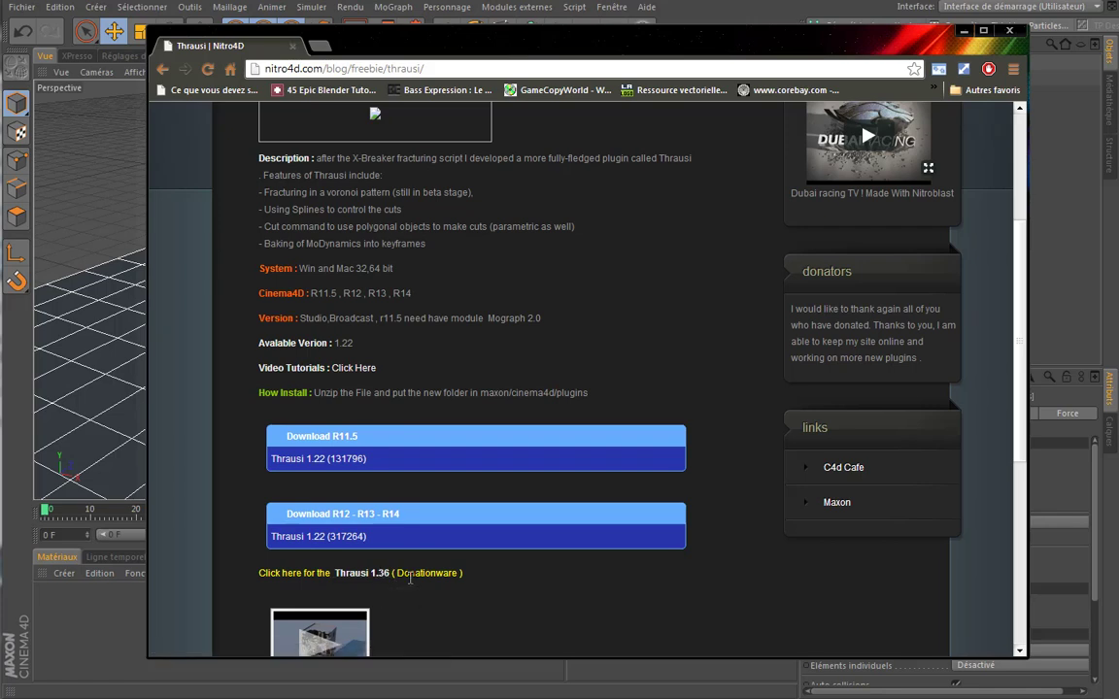
Step: Browse the Nitroman2010 Thrausi YouTube playlists, close that tab, and minimize Chrome
click(355, 371)
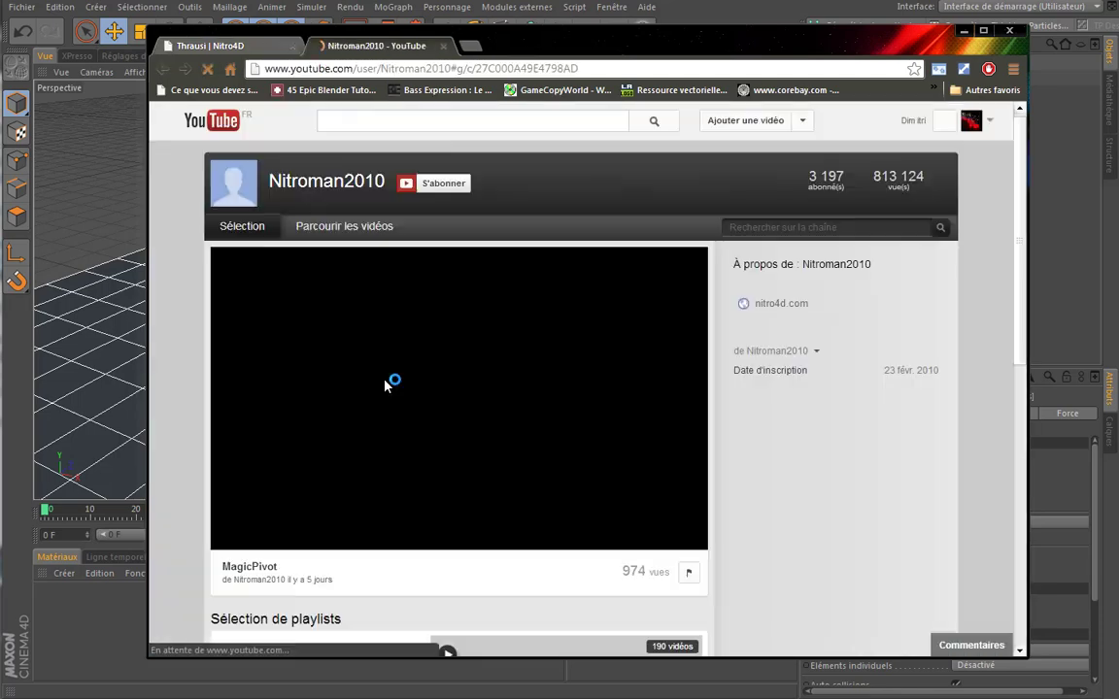
scroll(423, 384, down, 5)
scroll(420, 385, down, 2)
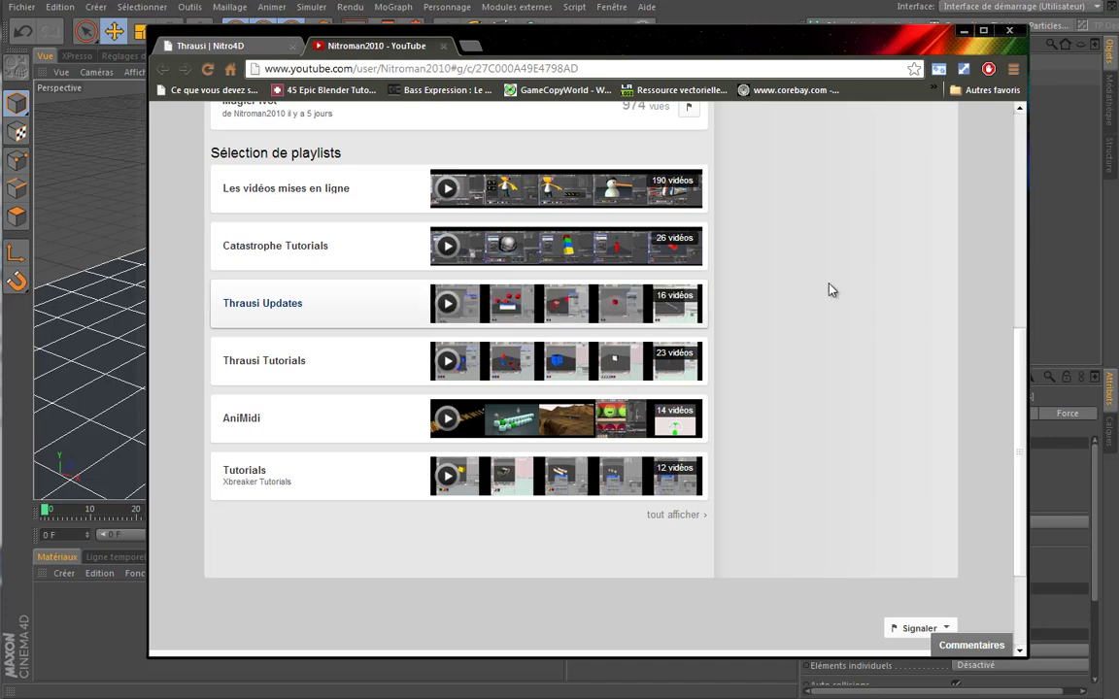
click(443, 46)
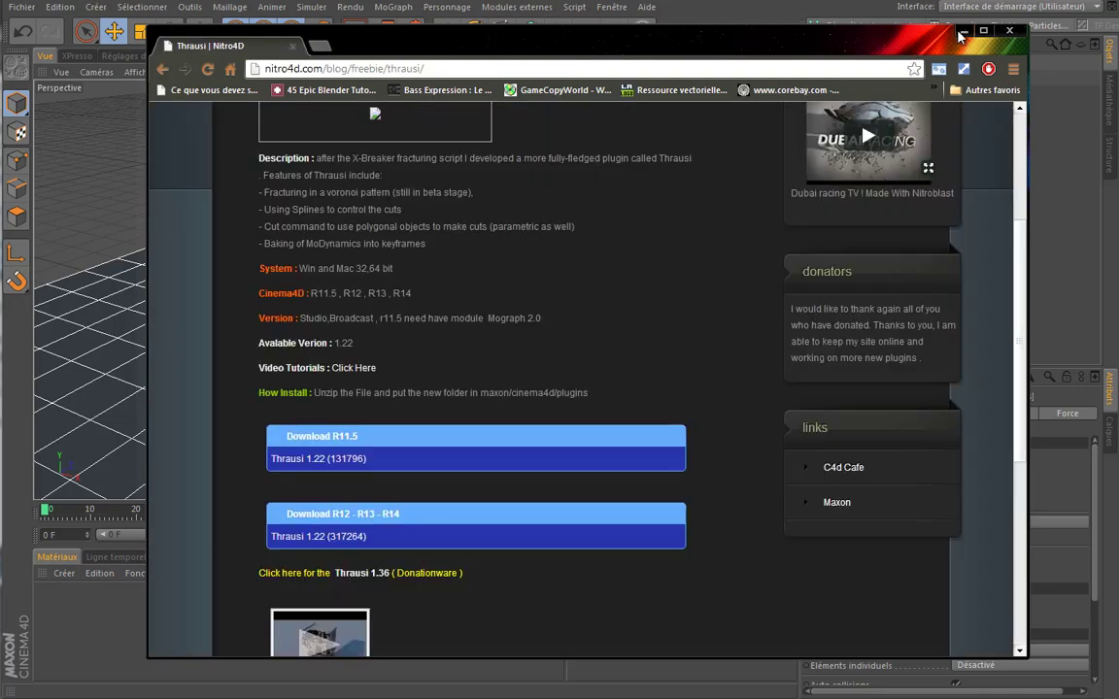
click(961, 32)
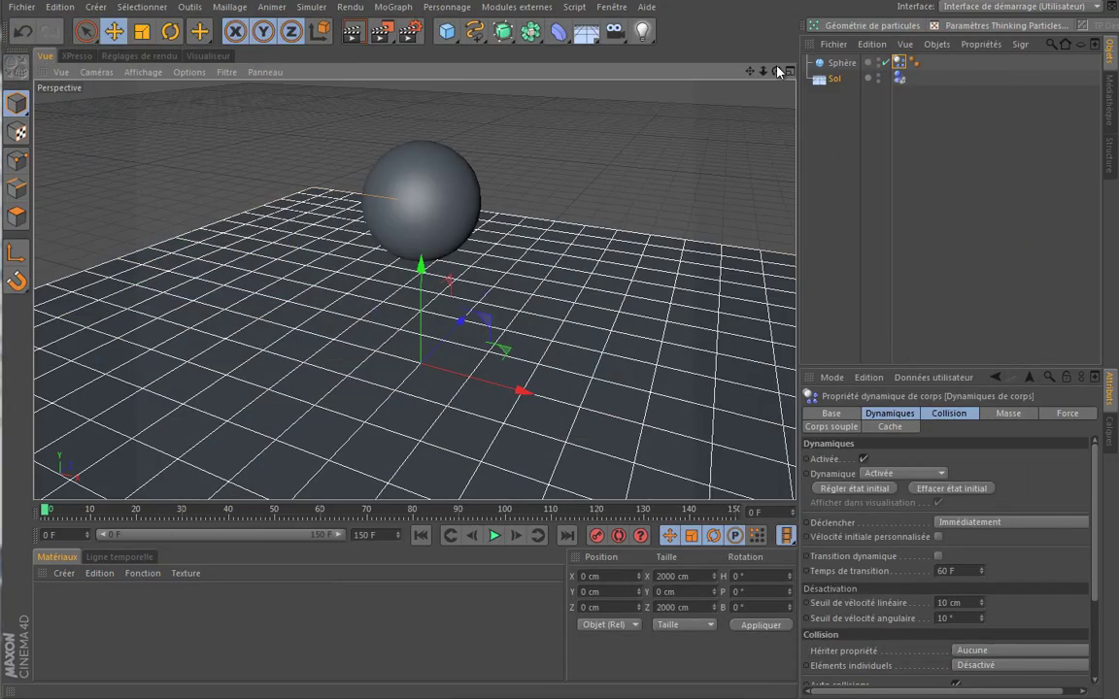
Step: Launch Thrausi from Modules externes and position its window beside the viewport
alt+drag(485, 316, 492, 324)
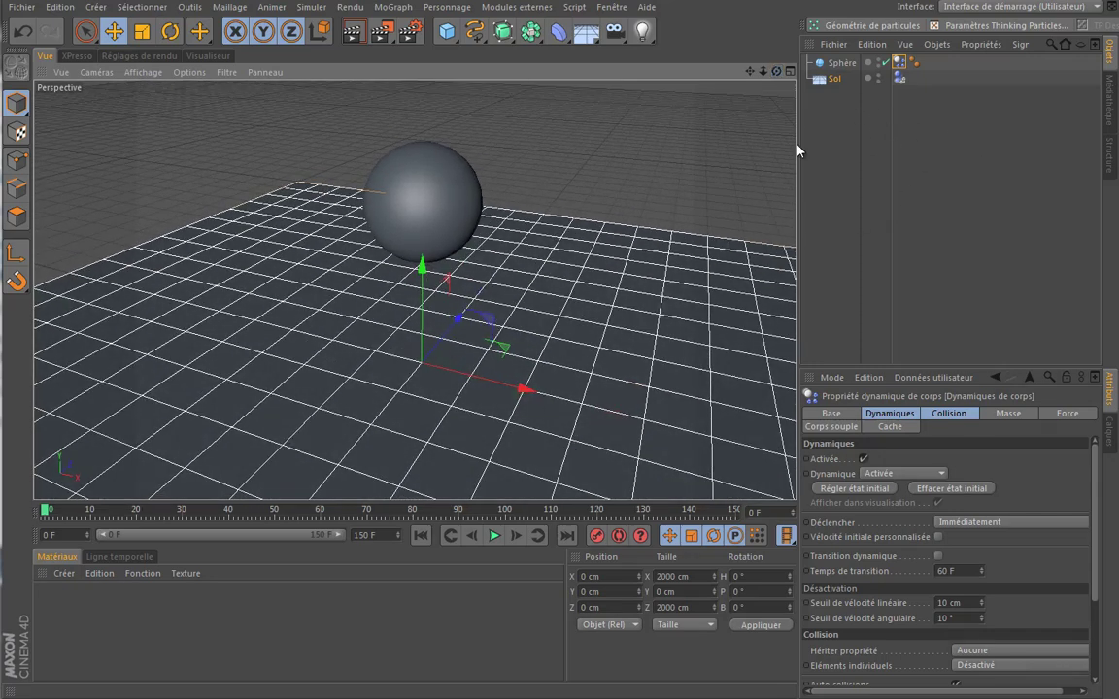
click(508, 7)
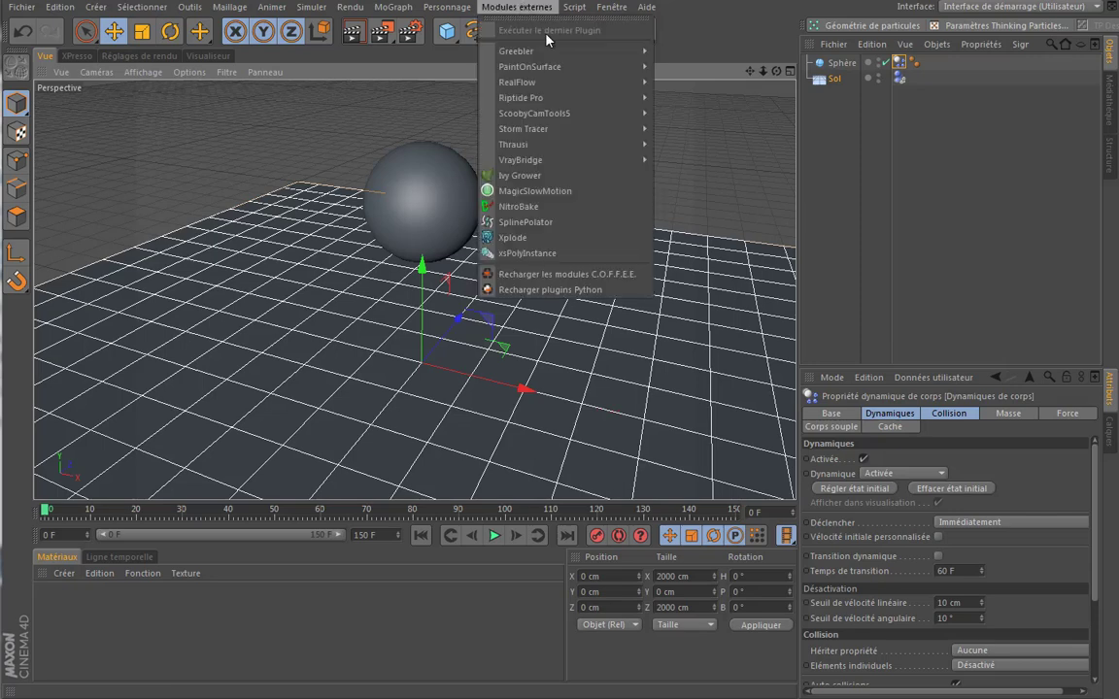
mouse_move(514, 144)
click(670, 144)
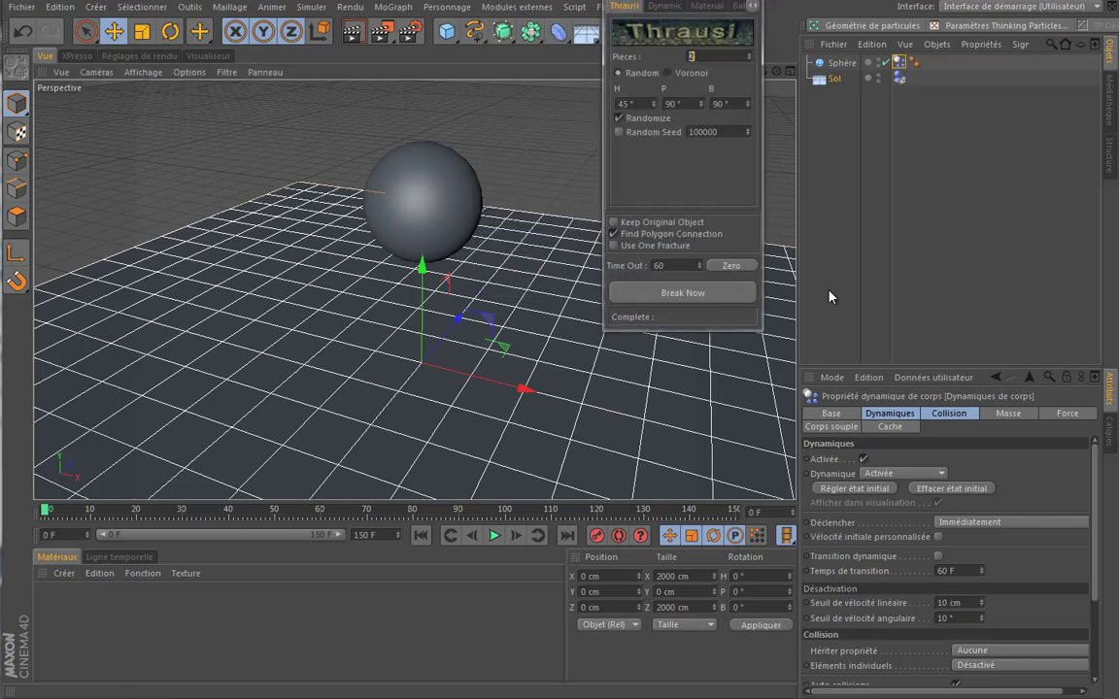
drag(657, 3, 949, 178)
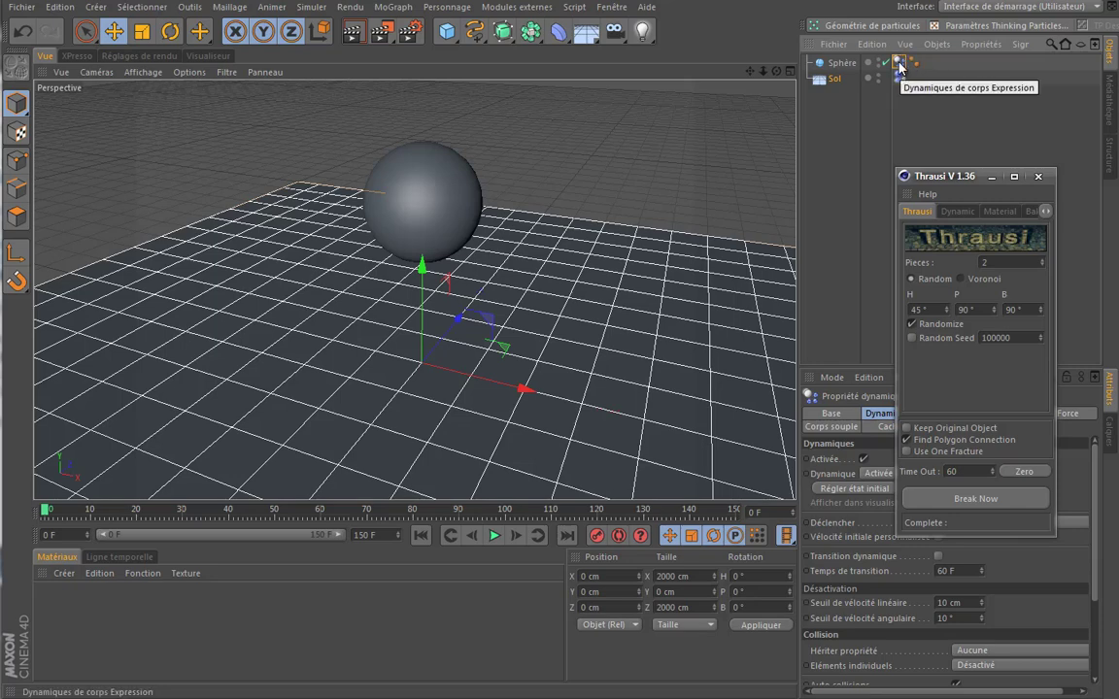
Step: Select Sphère, set Pieces to 10, and Break Now
click(899, 97)
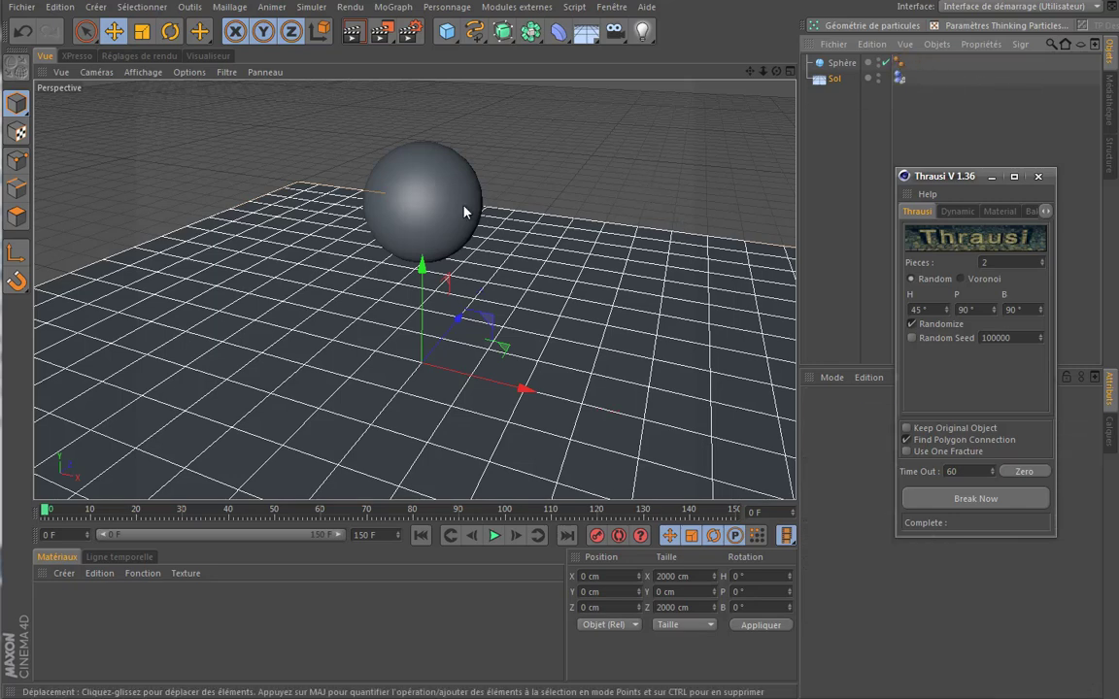
click(856, 68)
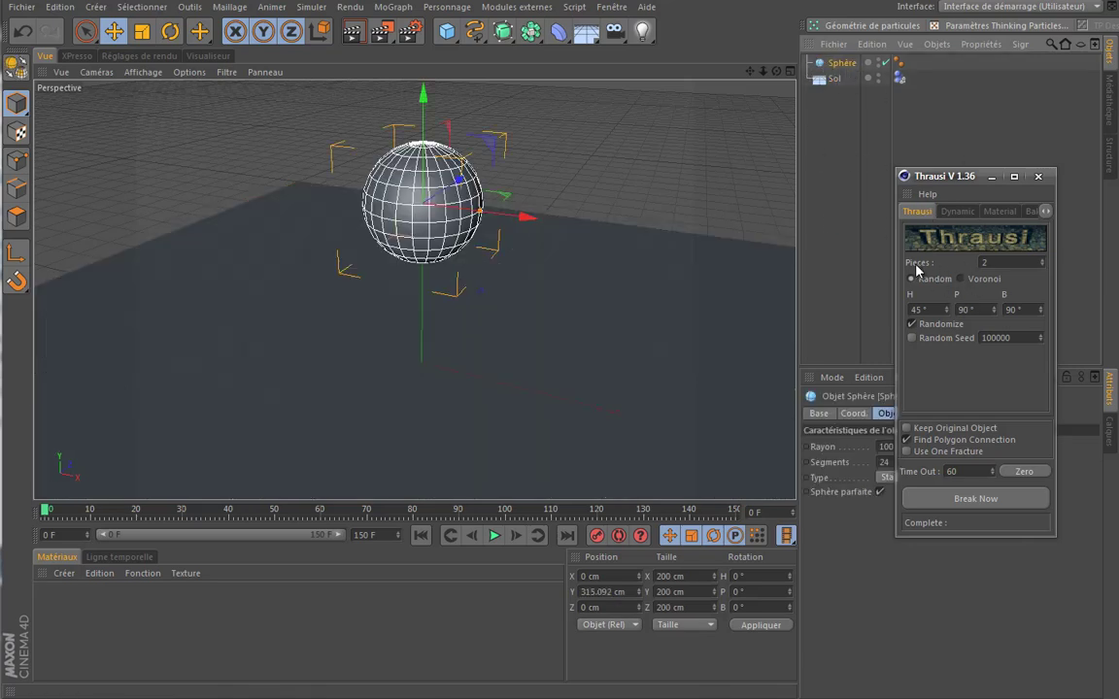
double_click(995, 262)
text(10)
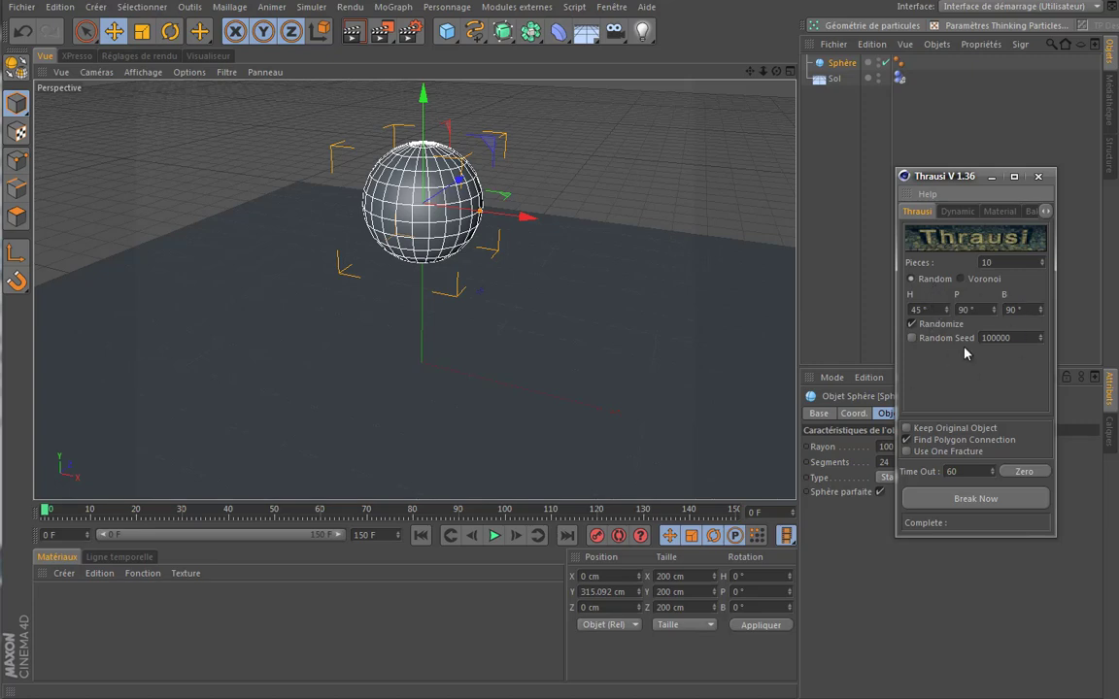
click(975, 498)
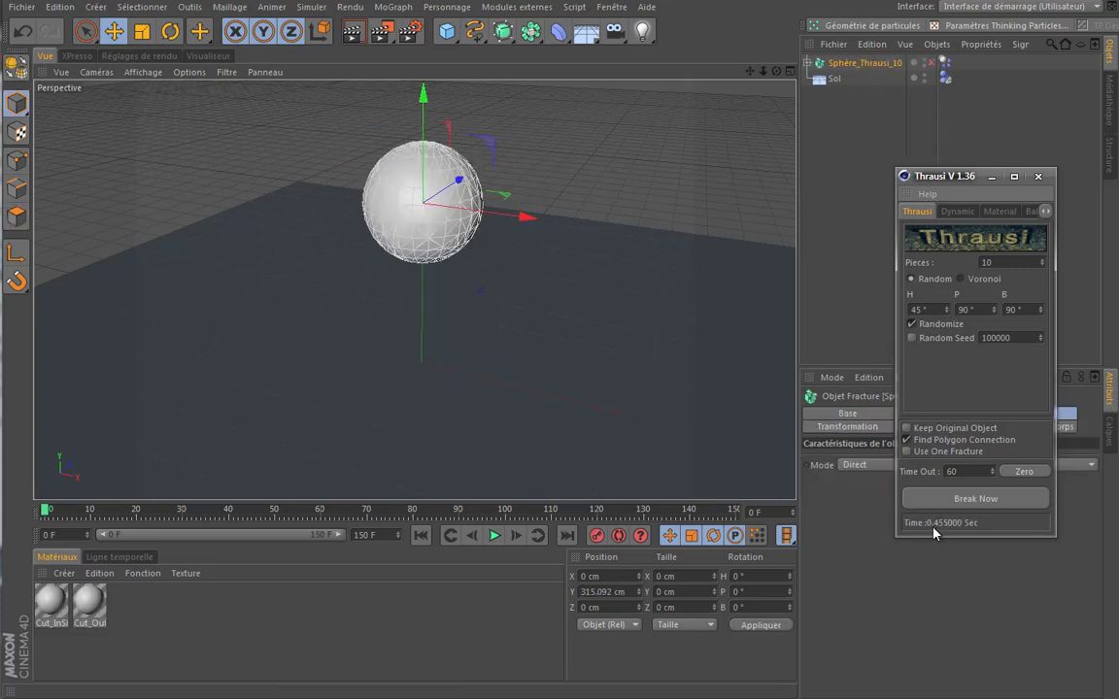
Step: Hide the Thrausi window and expand Sphère_Thrausi_10 to browse its ten pieces
click(991, 178)
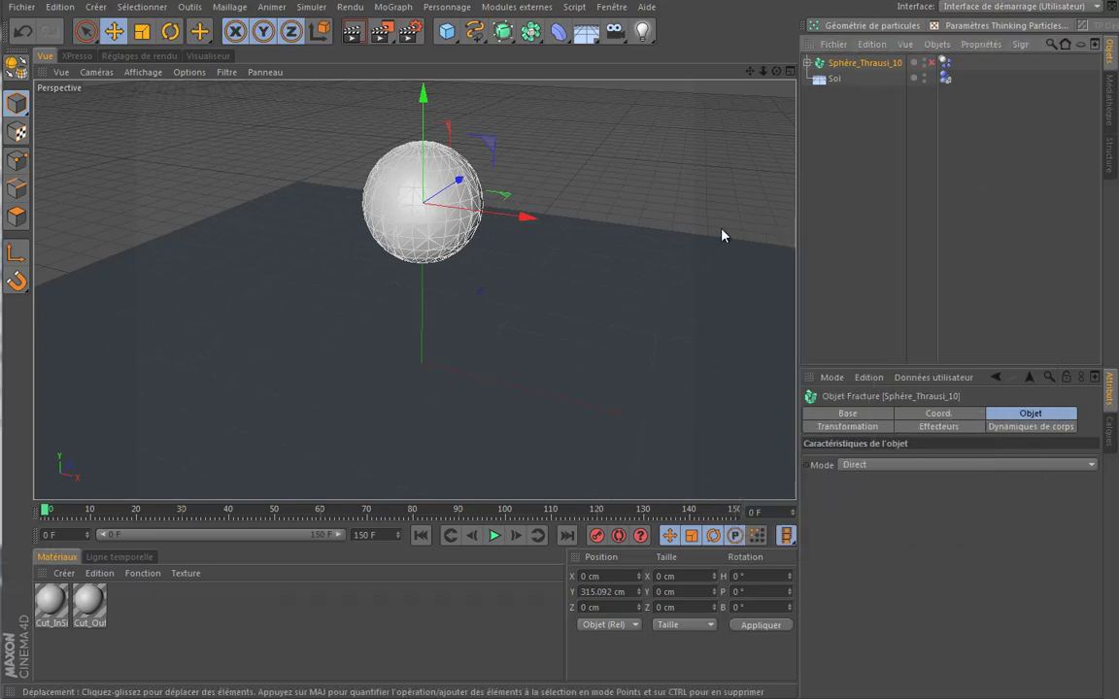
click(807, 63)
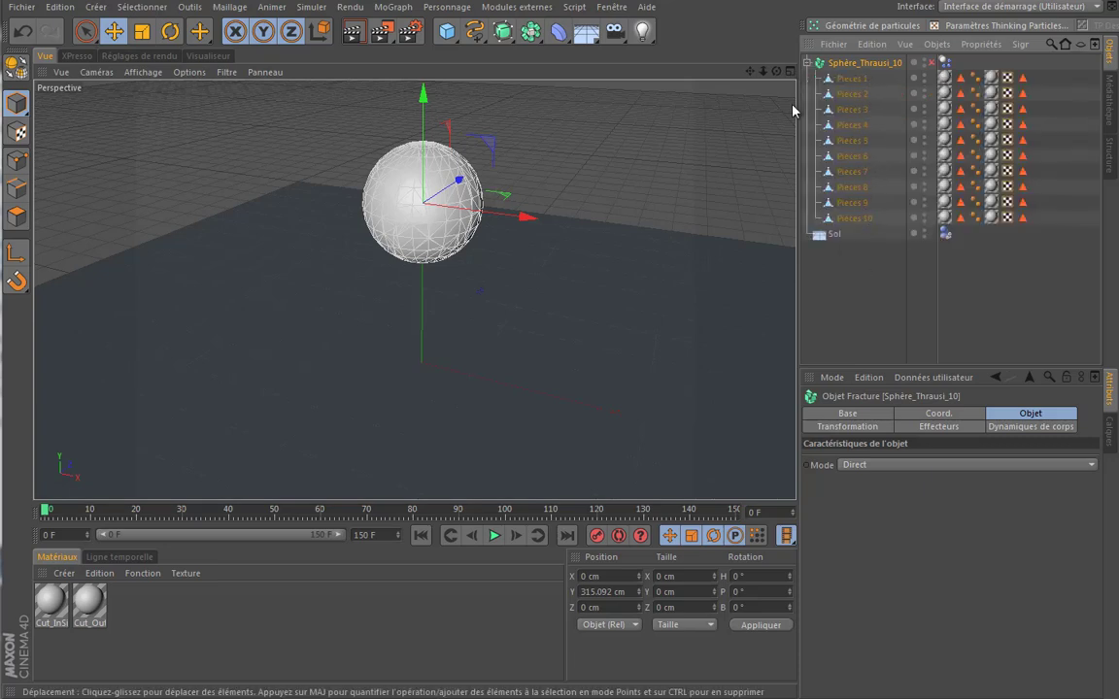
click(851, 125)
click(852, 157)
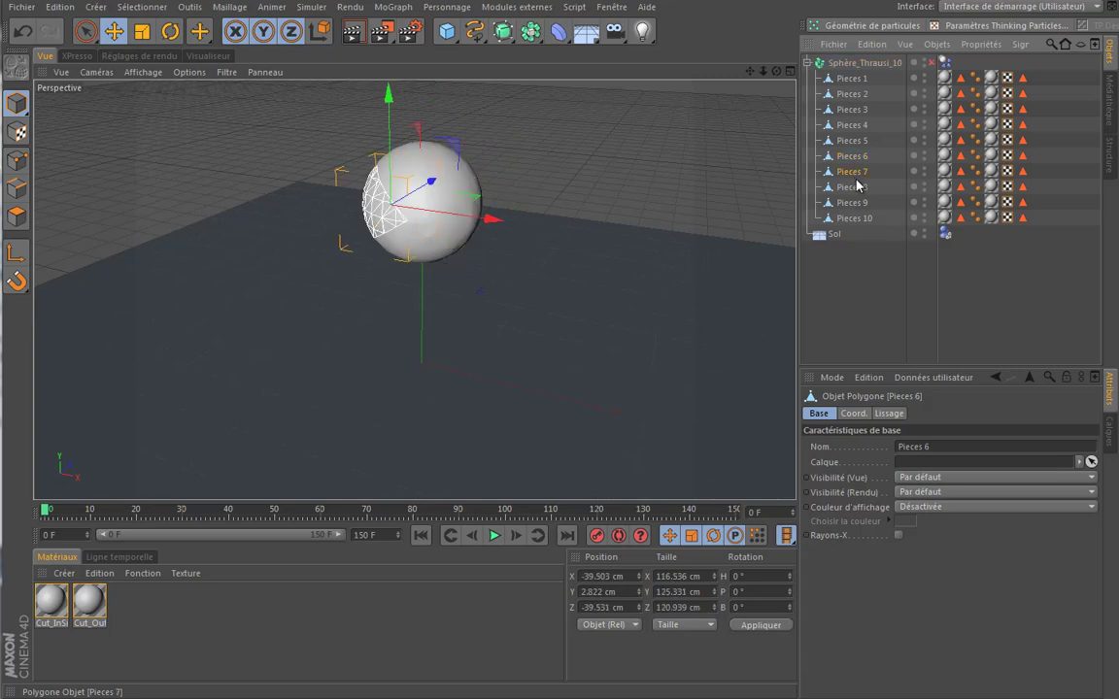
click(851, 184)
Step: Test-move Pieces 4 along X, undo it, and show the Dynamiques de corps tag
click(852, 124)
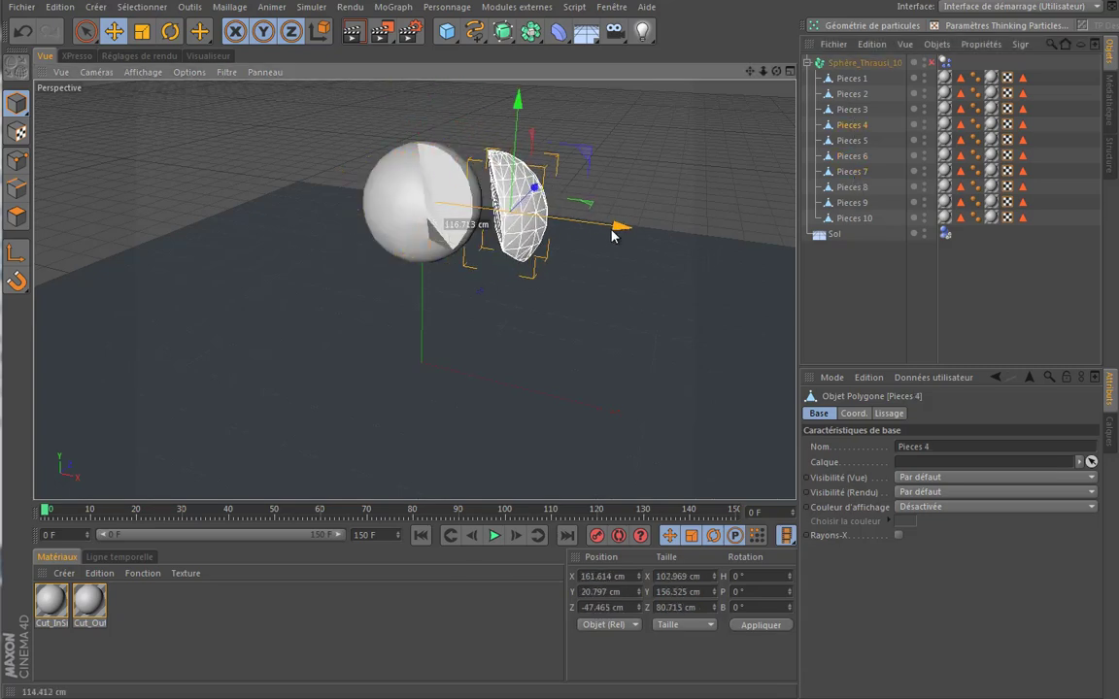
drag(539, 216, 599, 224)
key(ctrl+z)
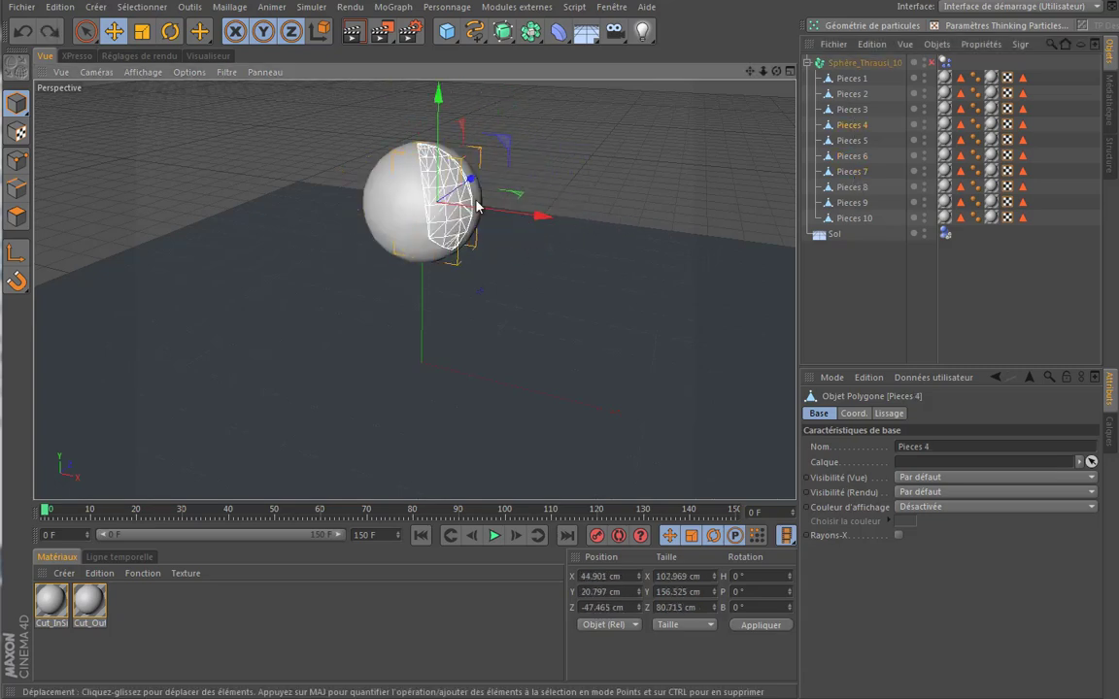
click(946, 62)
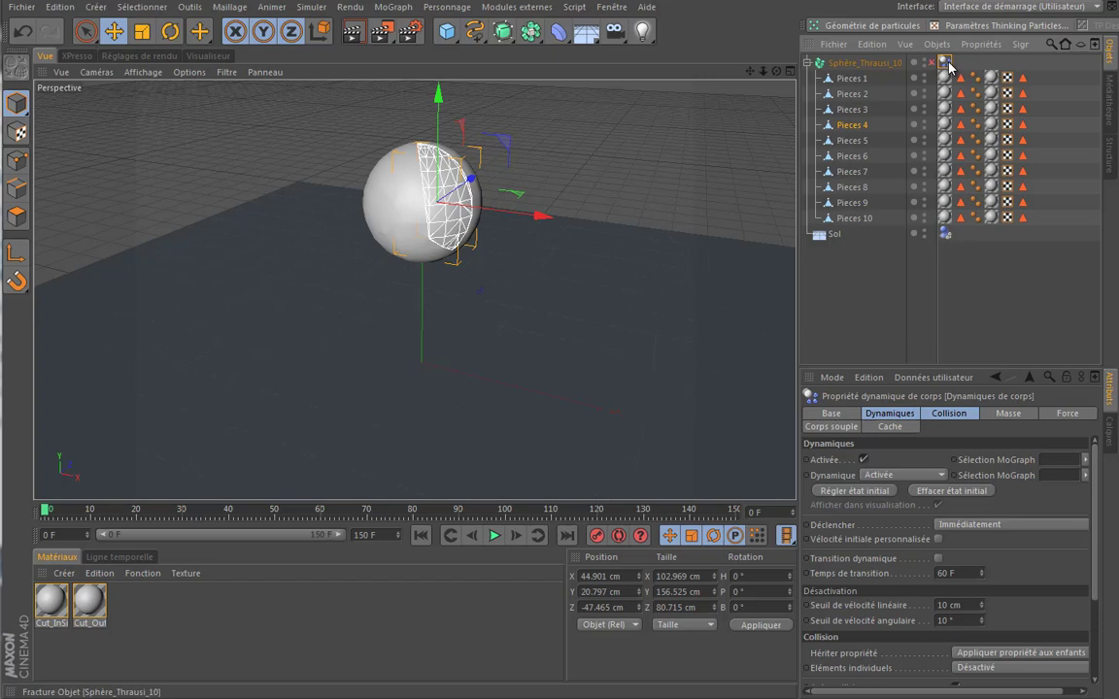
Step: On the Collision tab, switch Hériter propriété to Aucune and back to Appliquer propriété aux enfants
click(966, 415)
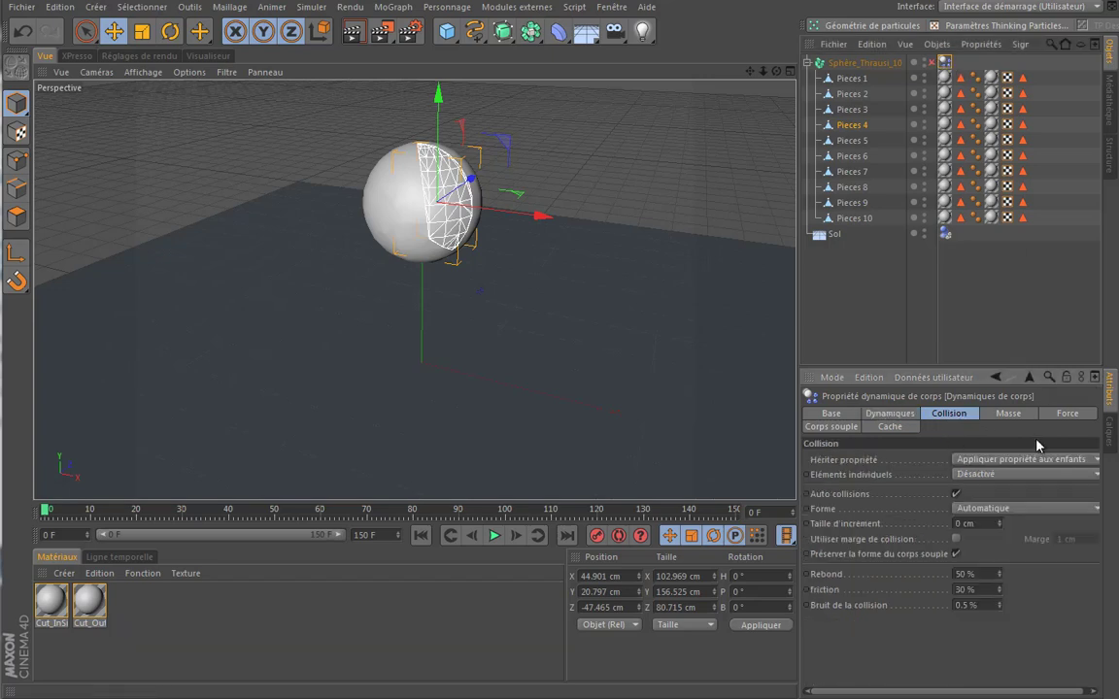
click(984, 462)
click(959, 428)
click(998, 462)
click(997, 491)
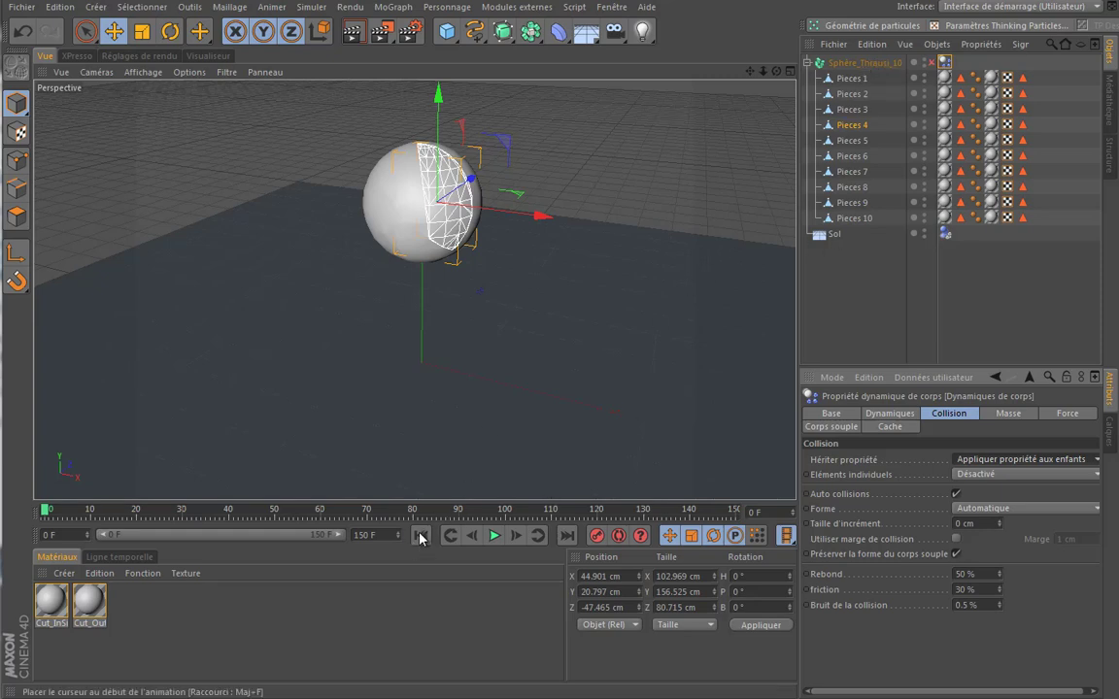
click(494, 536)
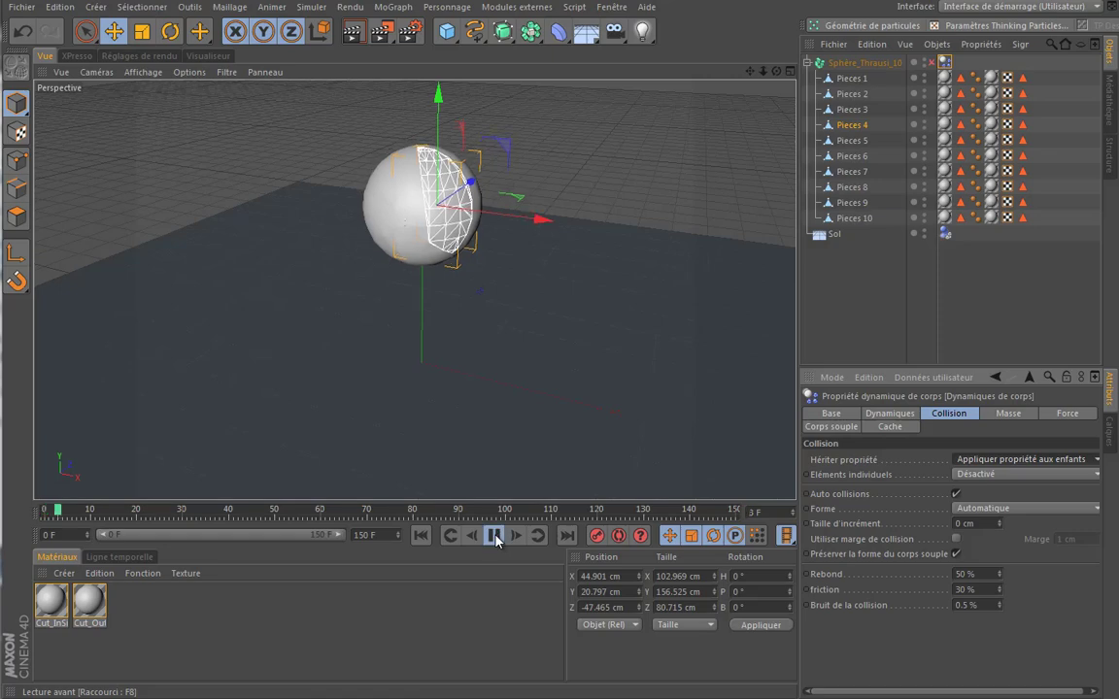
click(495, 537)
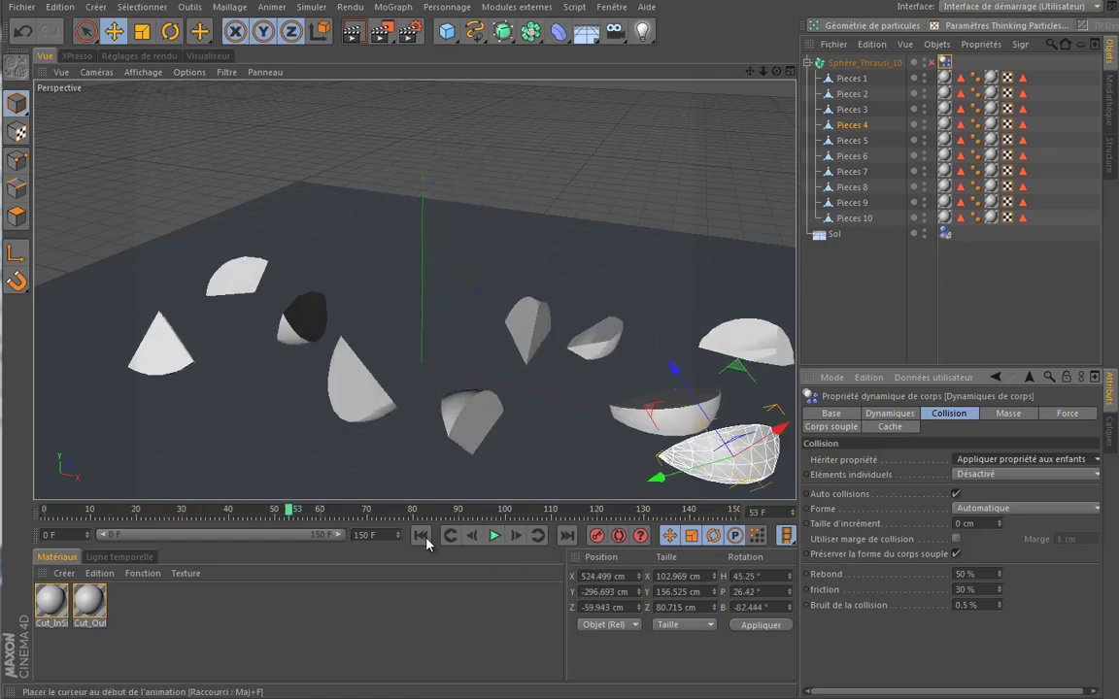
click(423, 537)
click(493, 537)
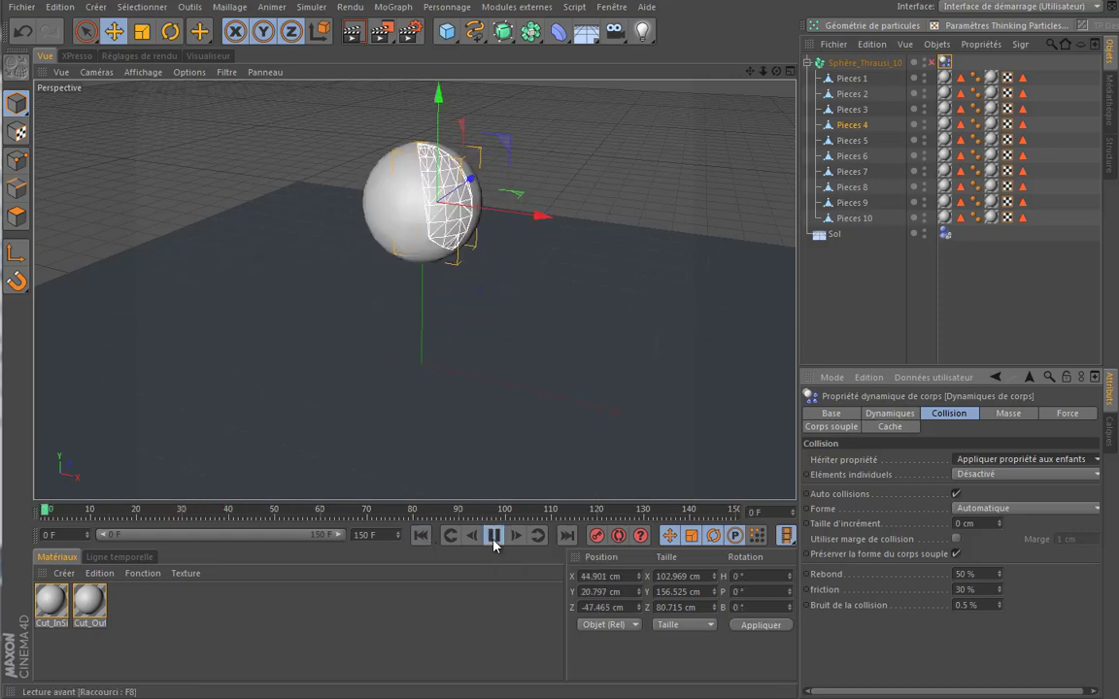
click(494, 536)
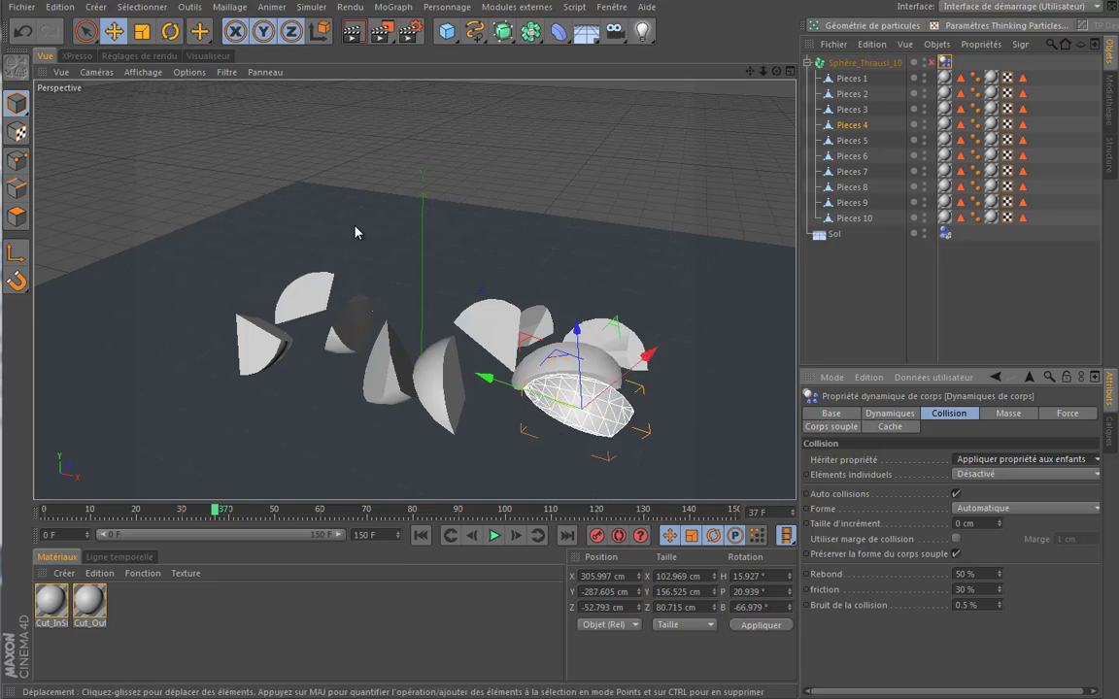
click(420, 537)
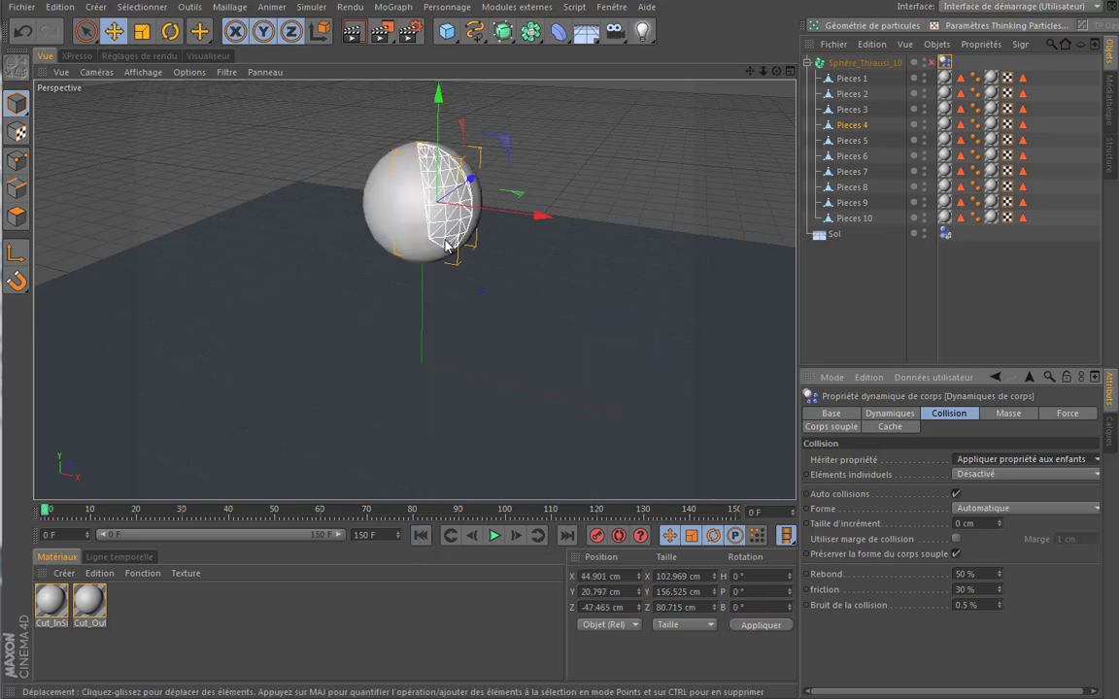
click(495, 535)
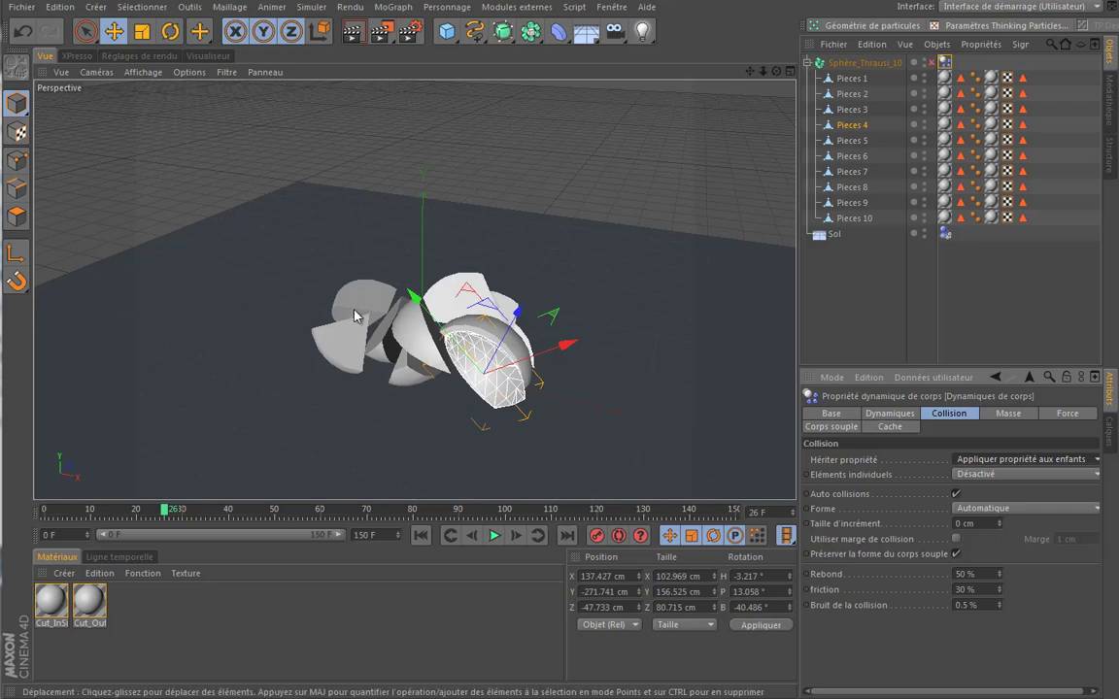
key(shift+f)
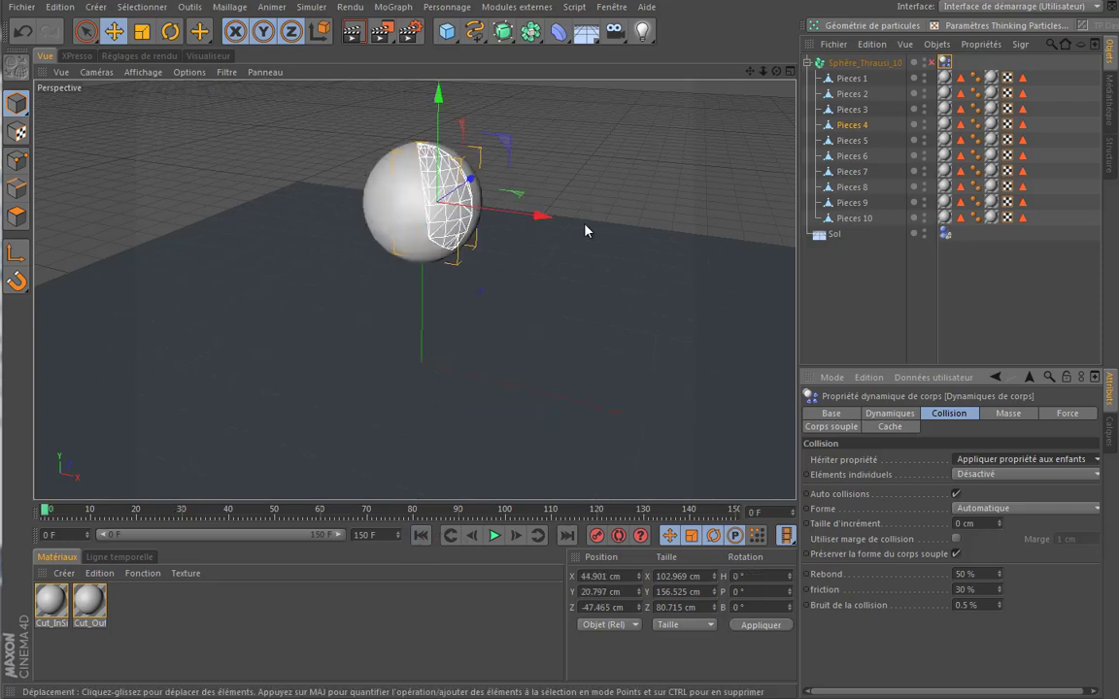
mouse_move(617, 235)
alt+mouse_down()
mouse_move(599, 232)
mouse_move(636, 247)
alt+mouse_up()
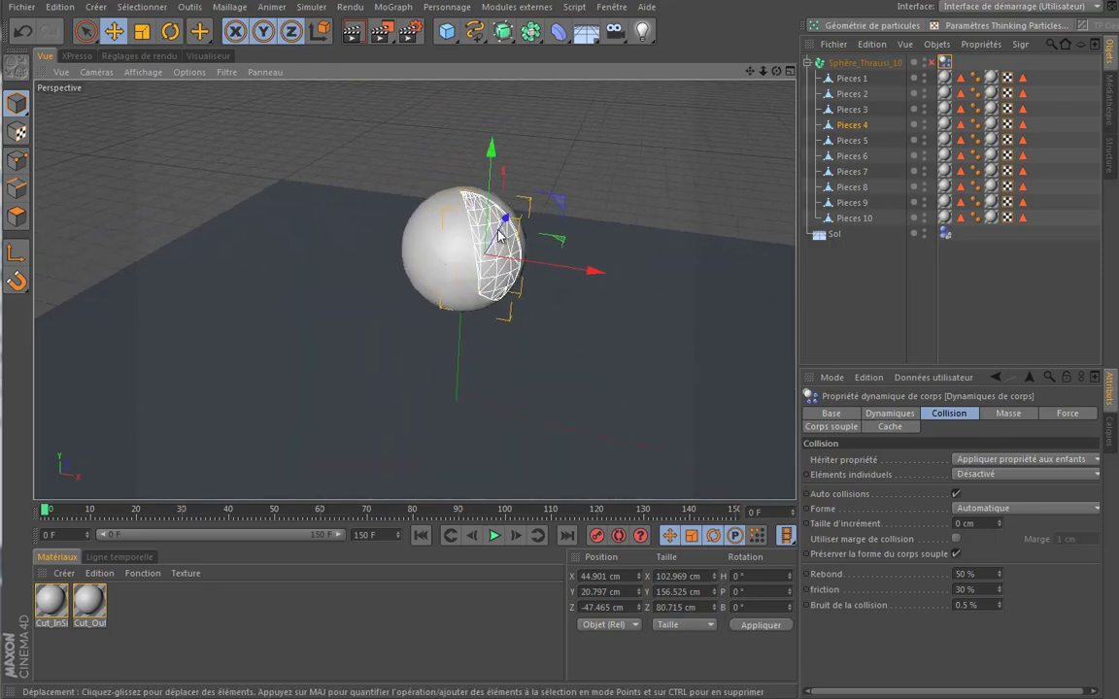
click(851, 112)
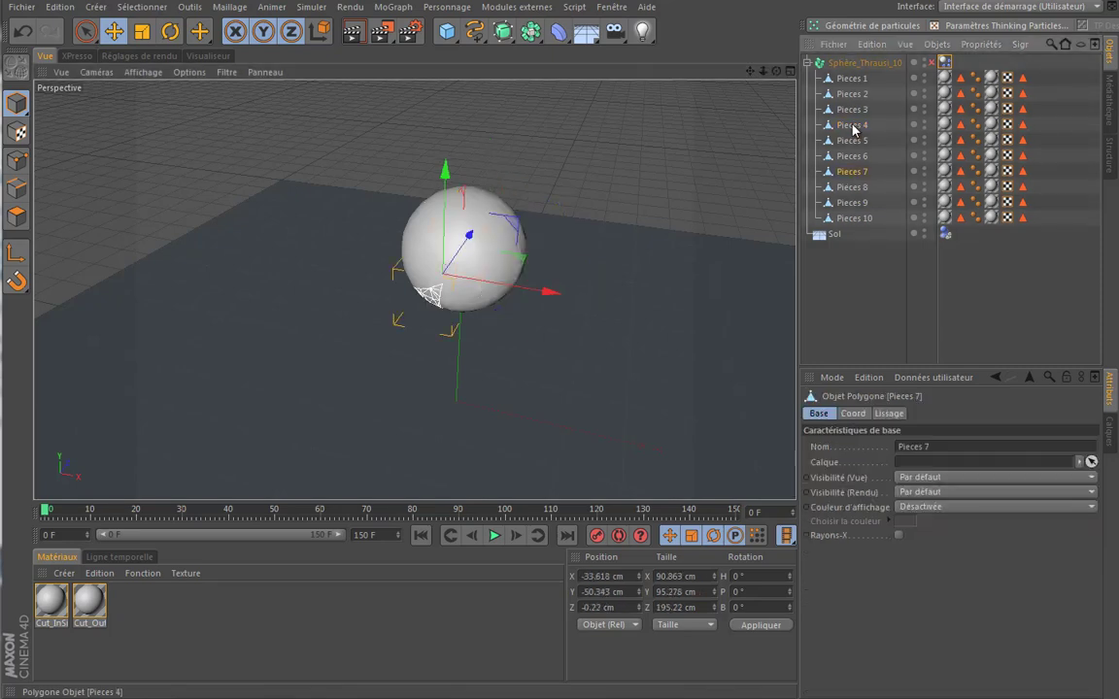
click(852, 155)
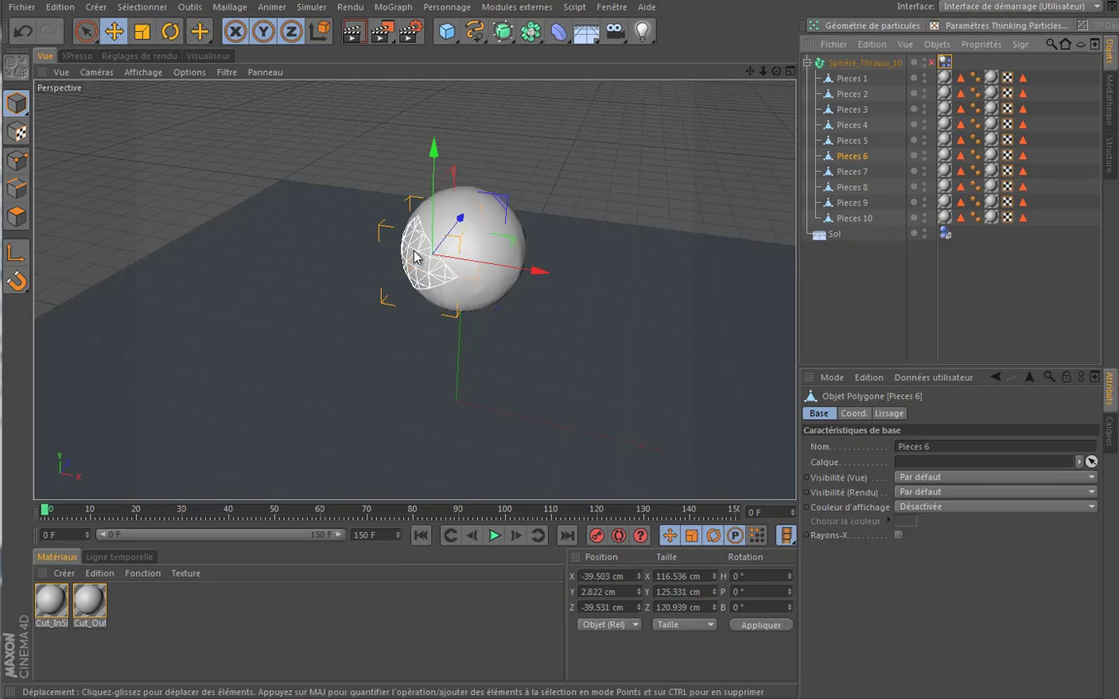
alt+drag(495, 279, 569, 245)
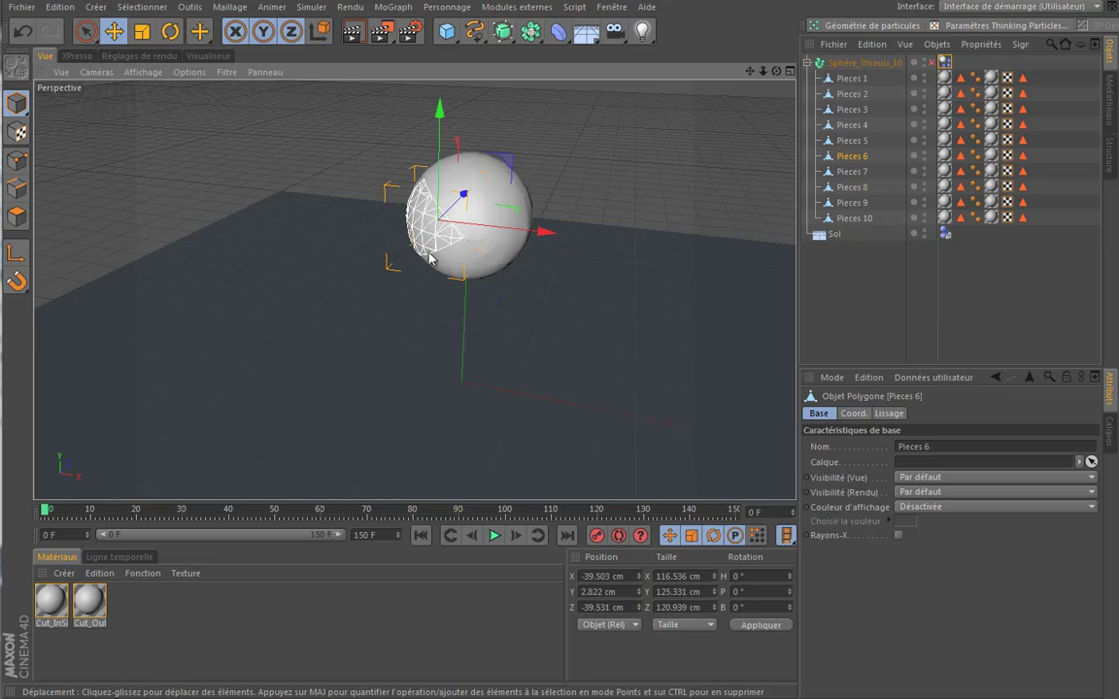
alt+drag(703, 105, 631, 245)
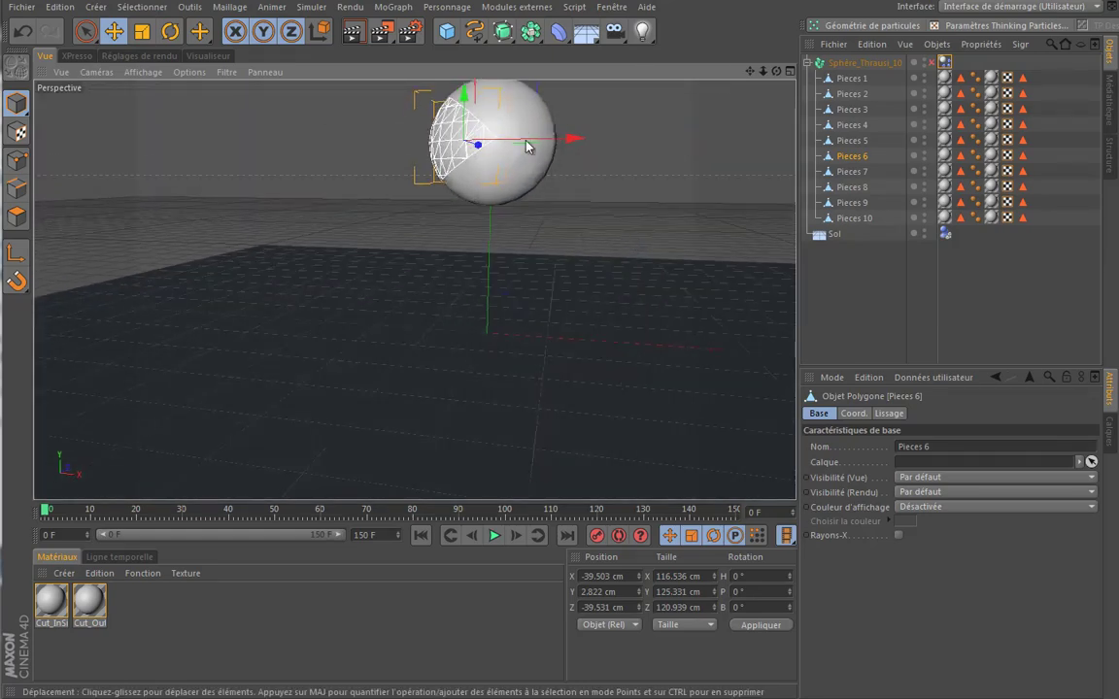
alt+drag(692, 202, 677, 234)
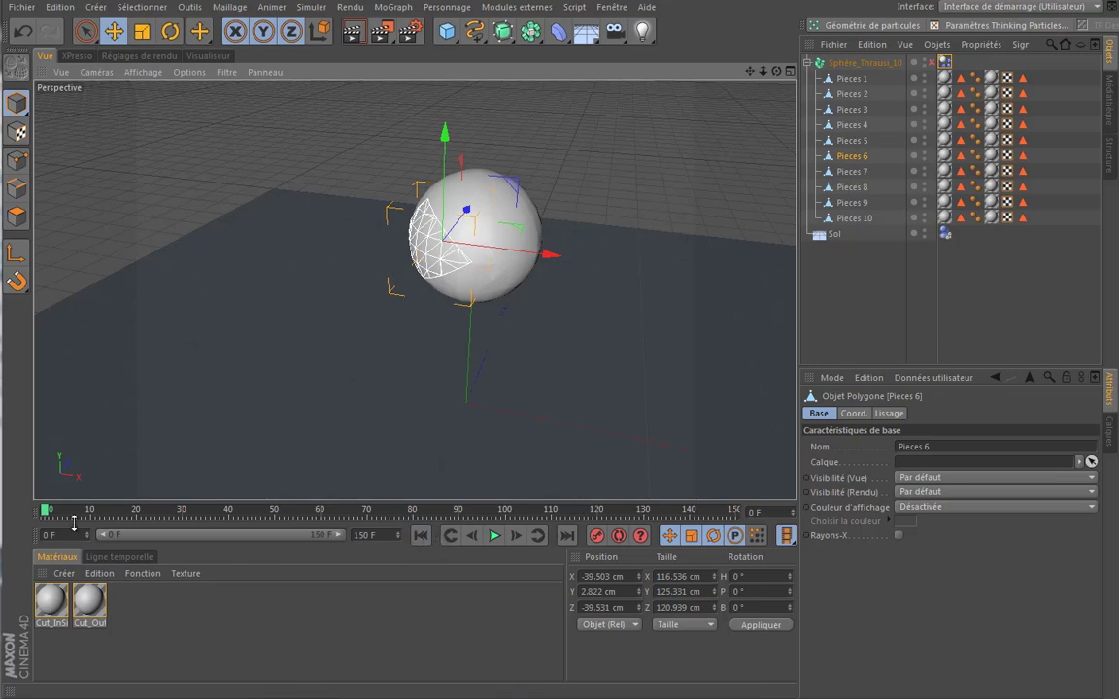
click(493, 535)
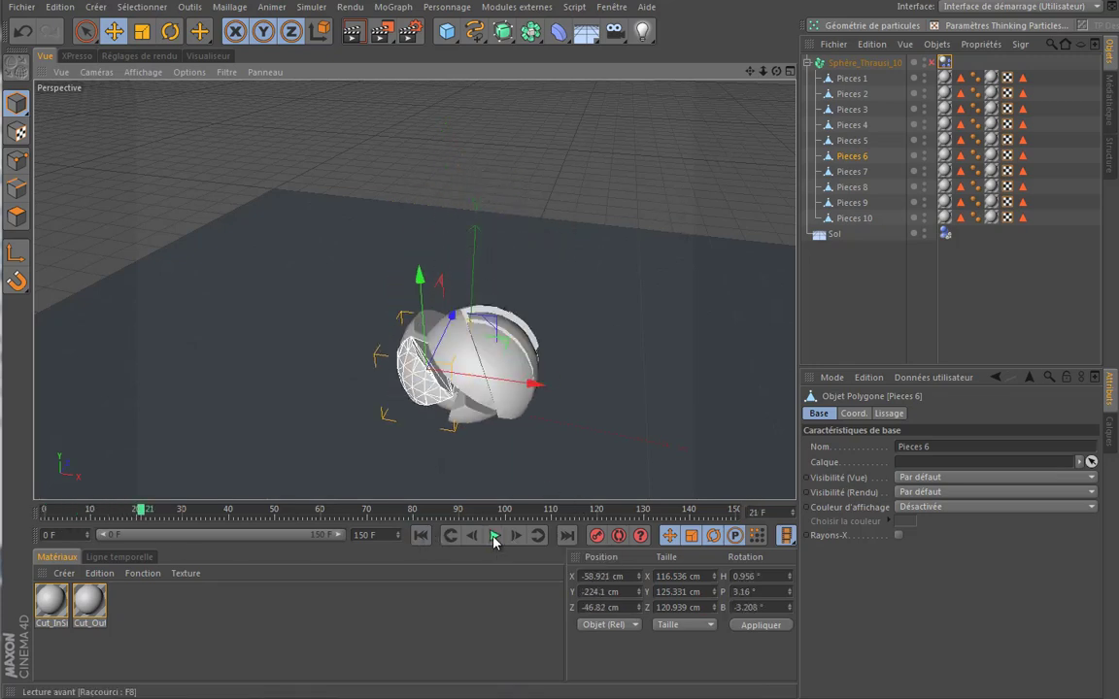
click(493, 536)
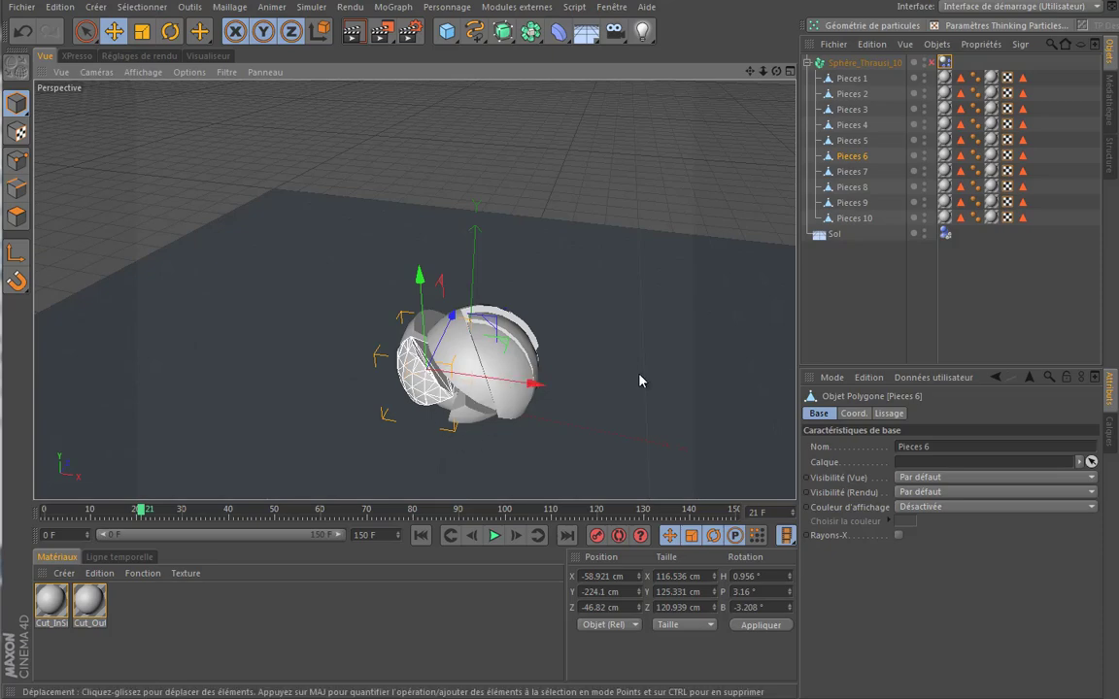
mouse_move(642, 380)
alt+mouse_down()
mouse_move(639, 330)
mouse_move(664, 300)
mouse_move(656, 309)
alt+mouse_up()
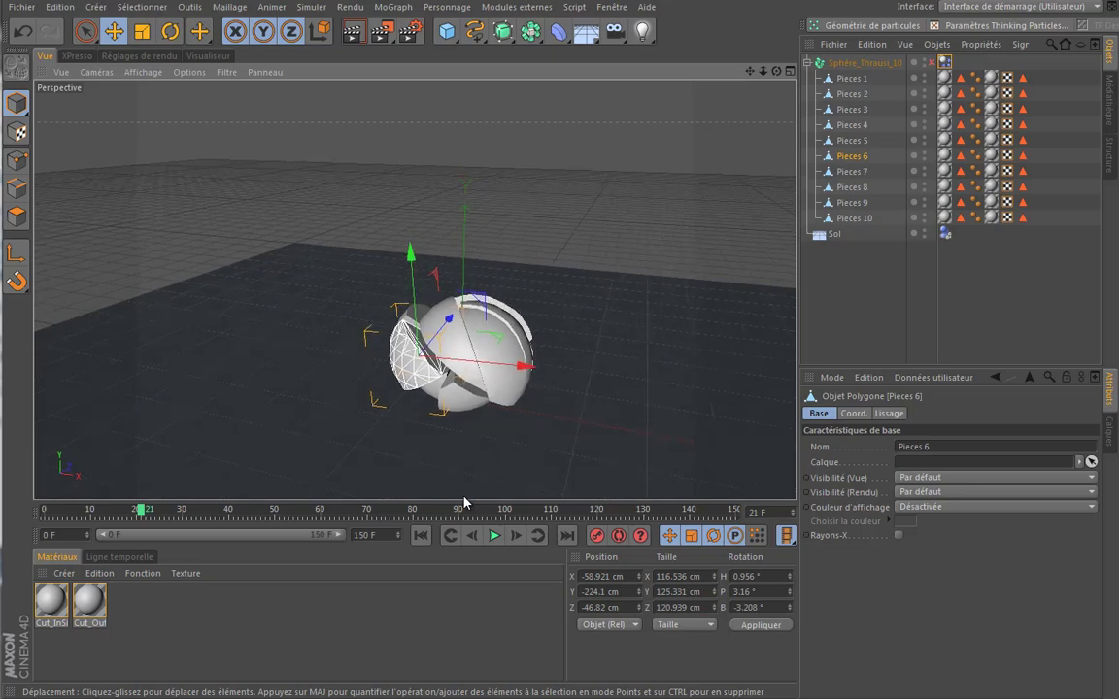
click(421, 536)
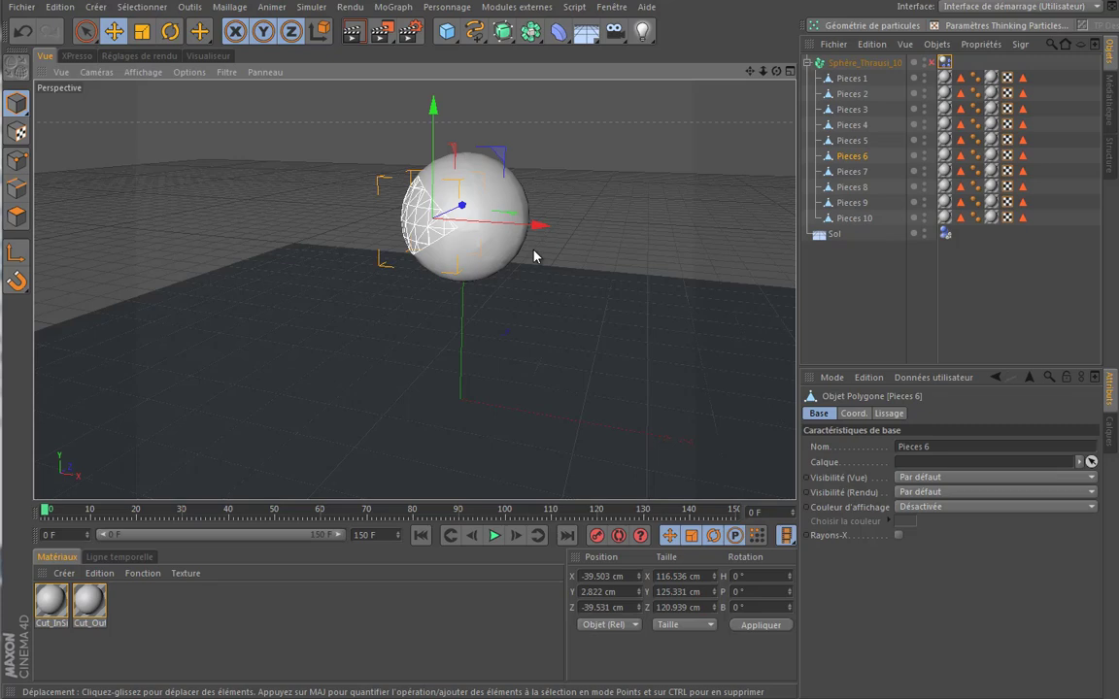
click(865, 63)
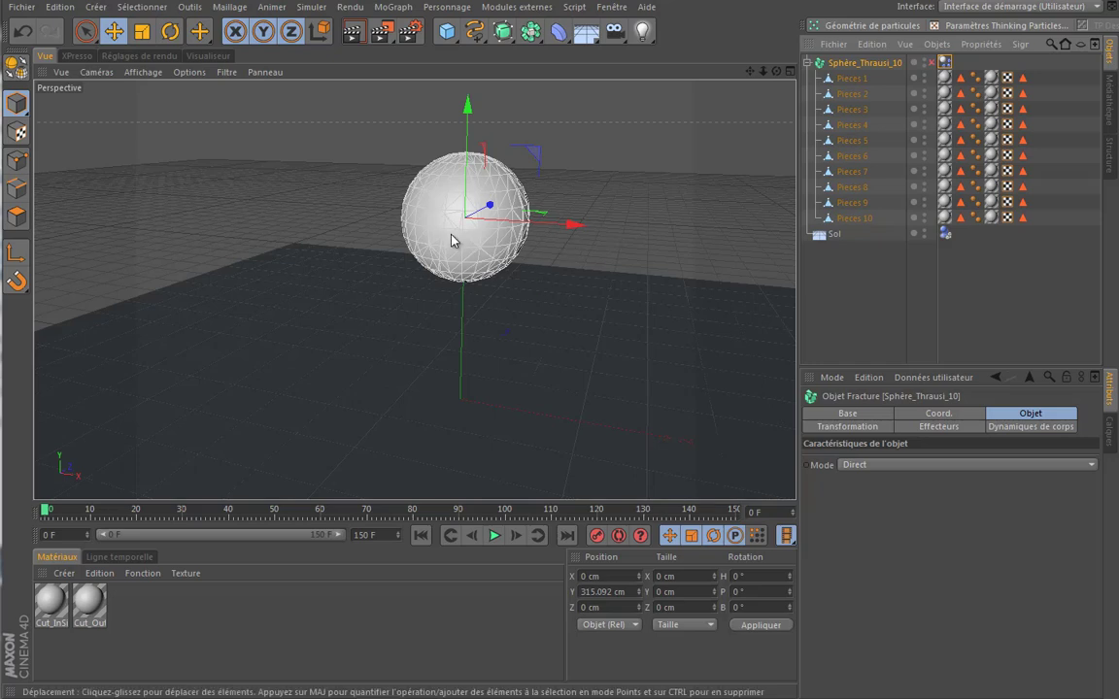
Step: Set the Cut_InSide material colour to red
drag(126, 631, 40, 584)
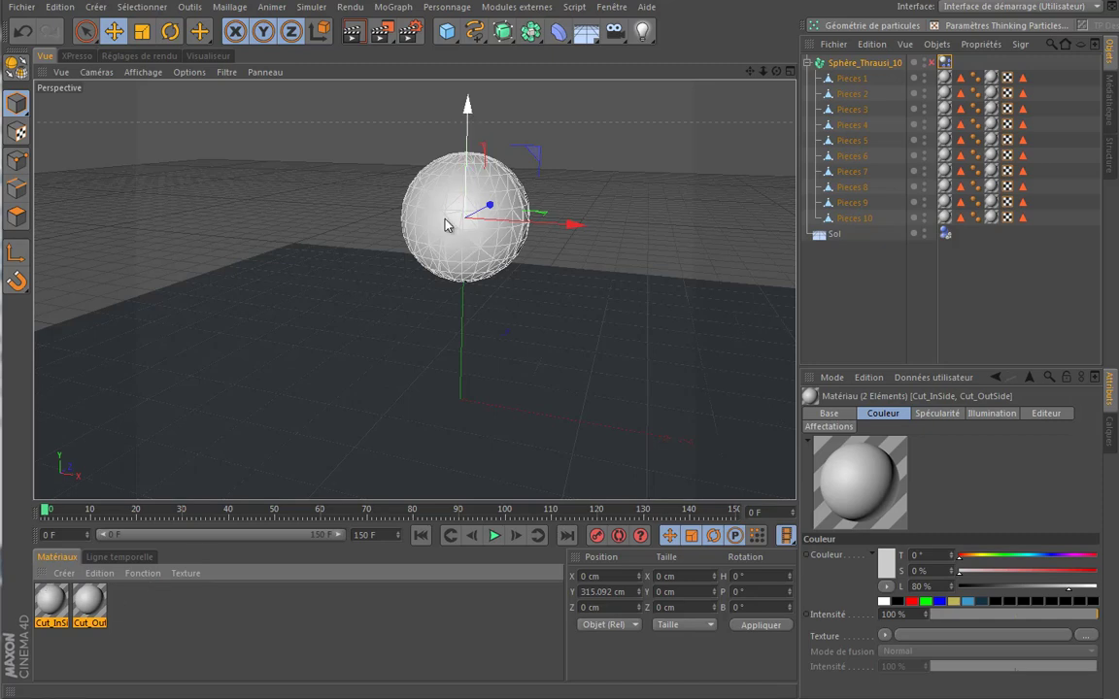
click(945, 80)
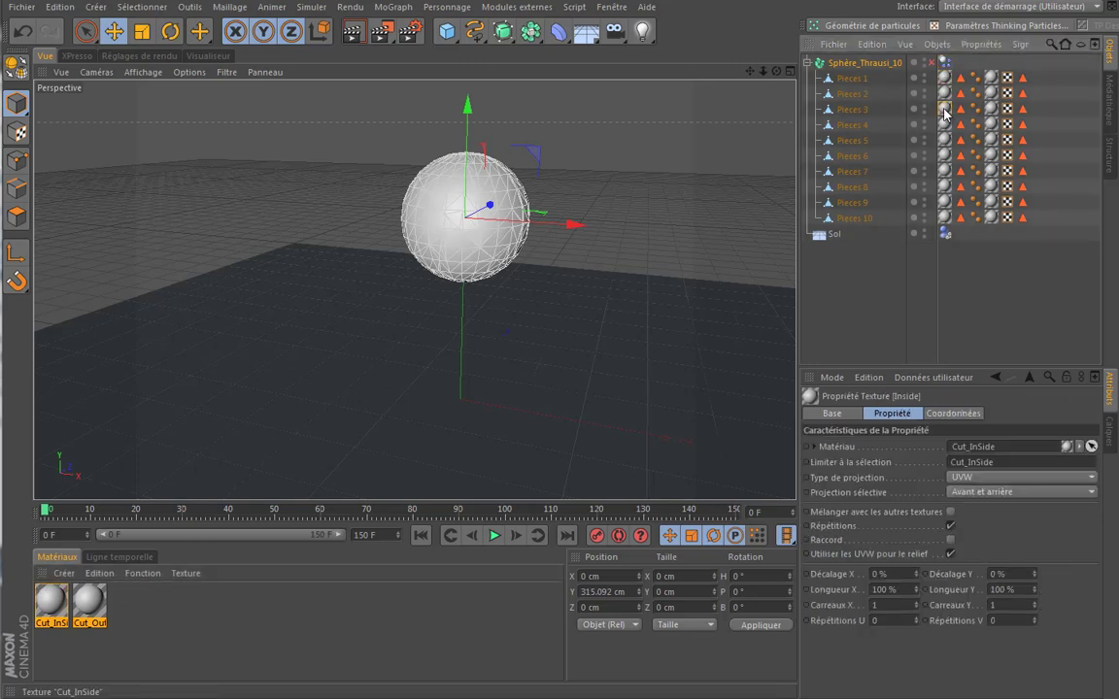
click(93, 596)
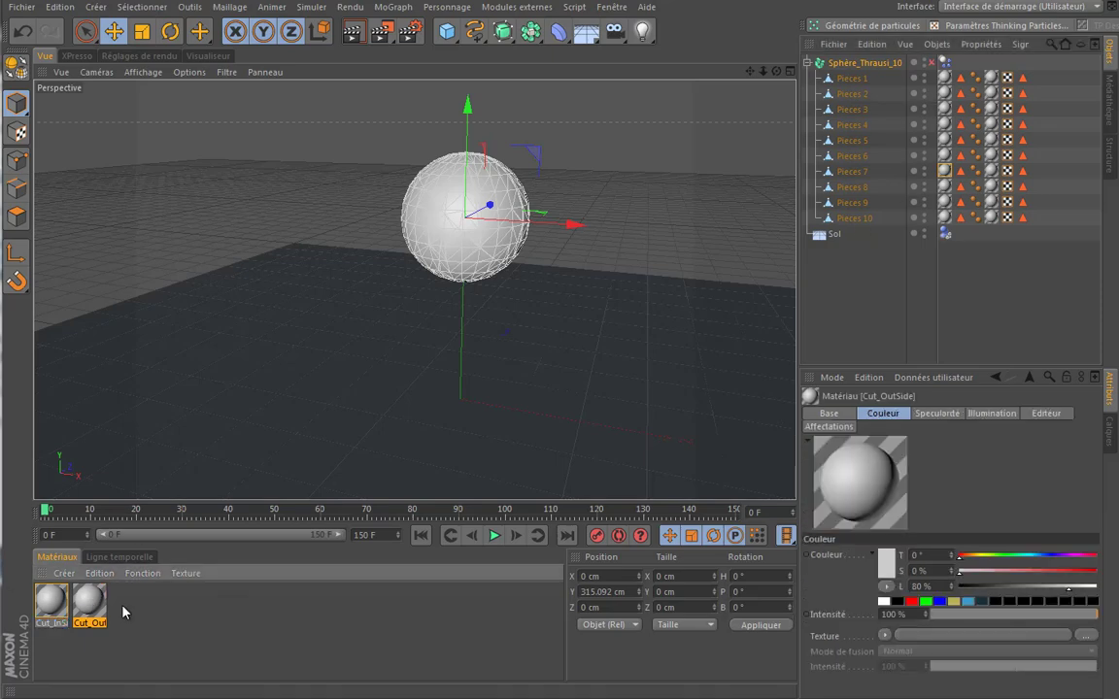
click(62, 608)
click(94, 609)
double_click(53, 607)
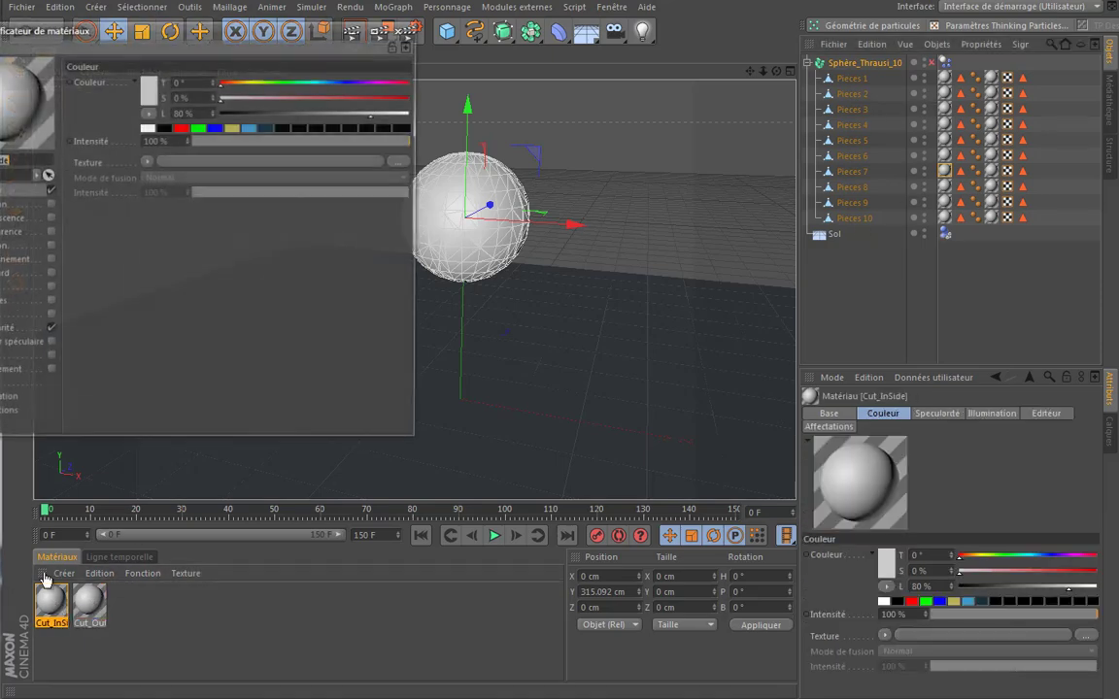
click(181, 128)
drag(220, 36, 349, 111)
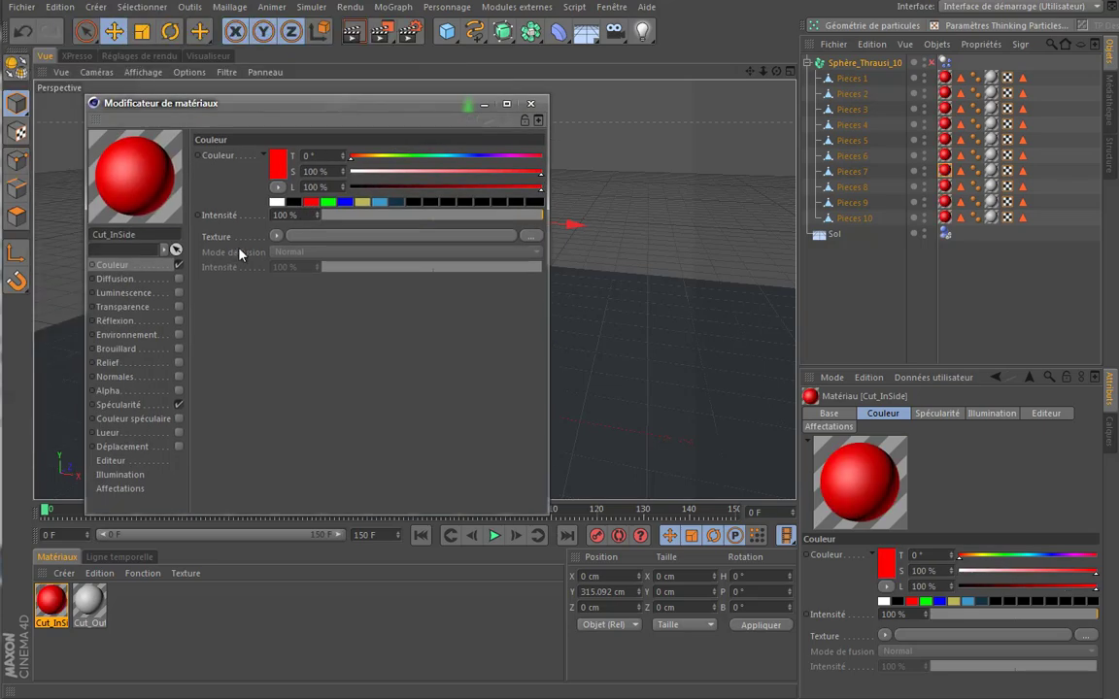
click(530, 103)
Step: Set the Cut_OutSide material colour to pure green (120°, 100%, 100%)
click(94, 609)
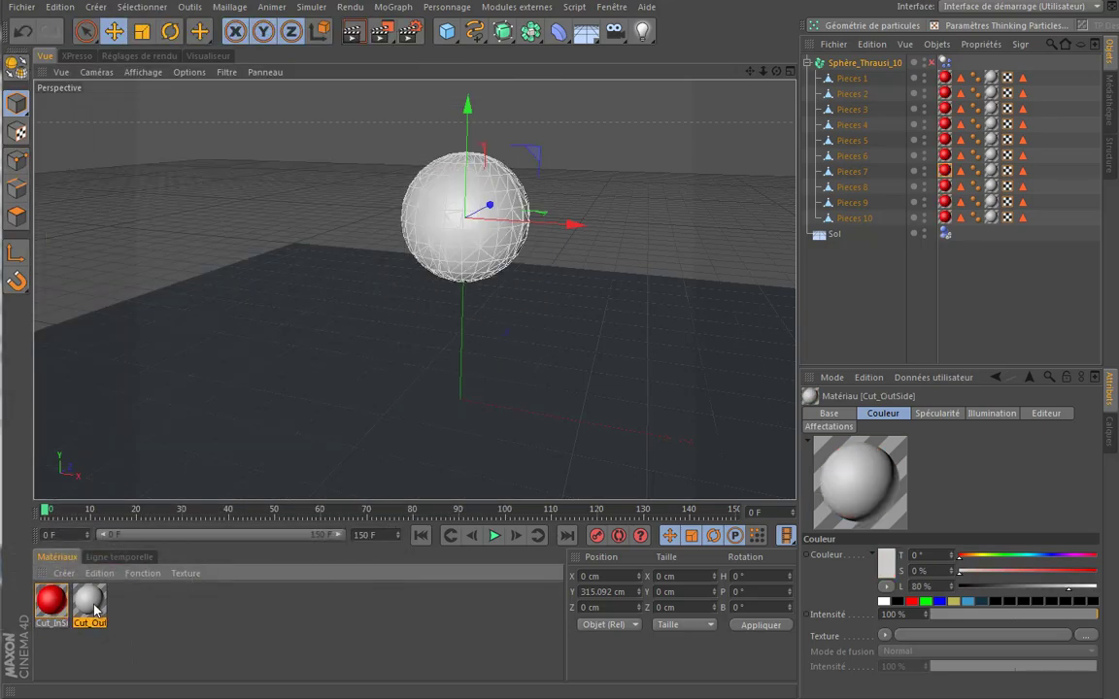
double_click(90, 604)
click(327, 202)
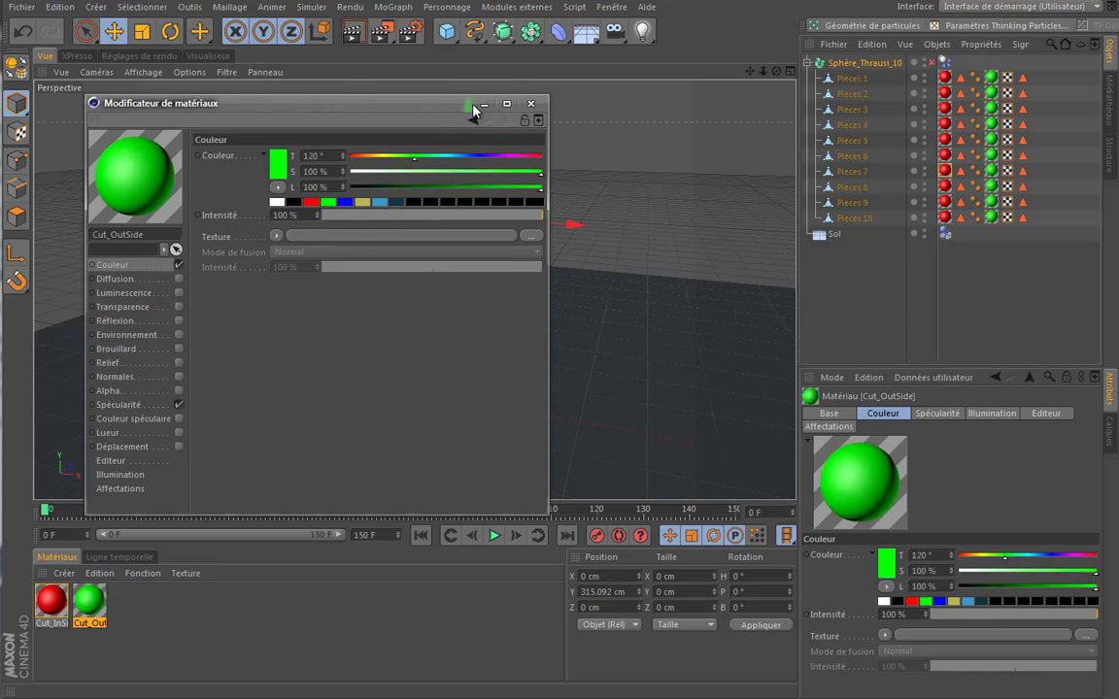
click(483, 104)
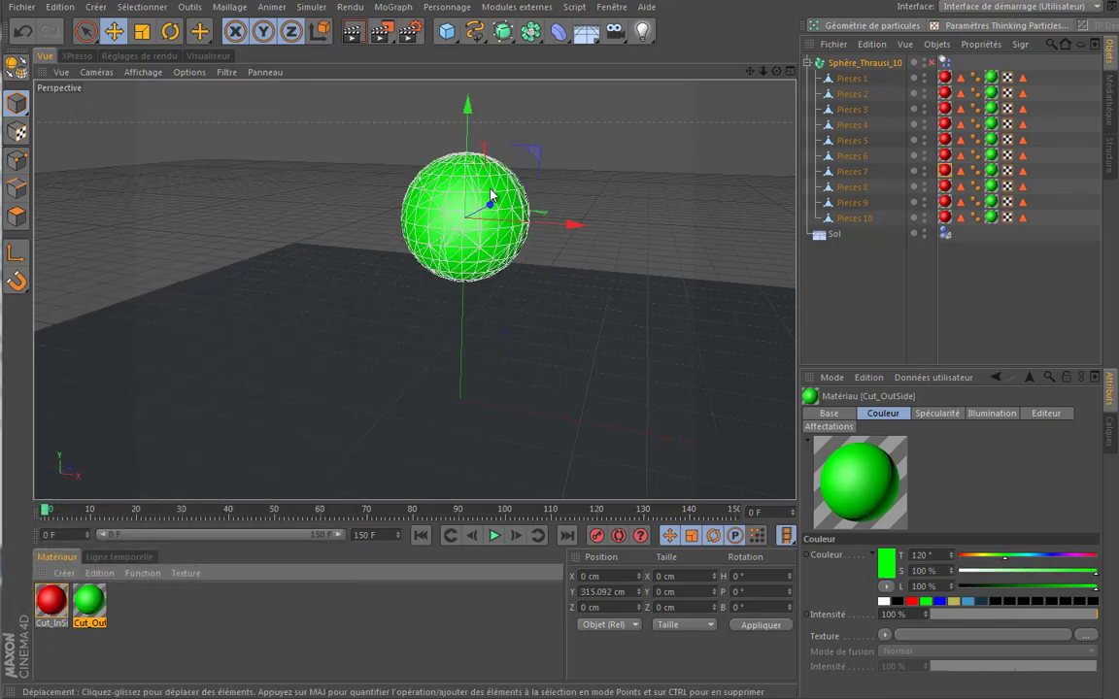
Step: Play the simulation to frame 27, rewind to frame 0, and select Sphère_Thrausi_10
click(494, 535)
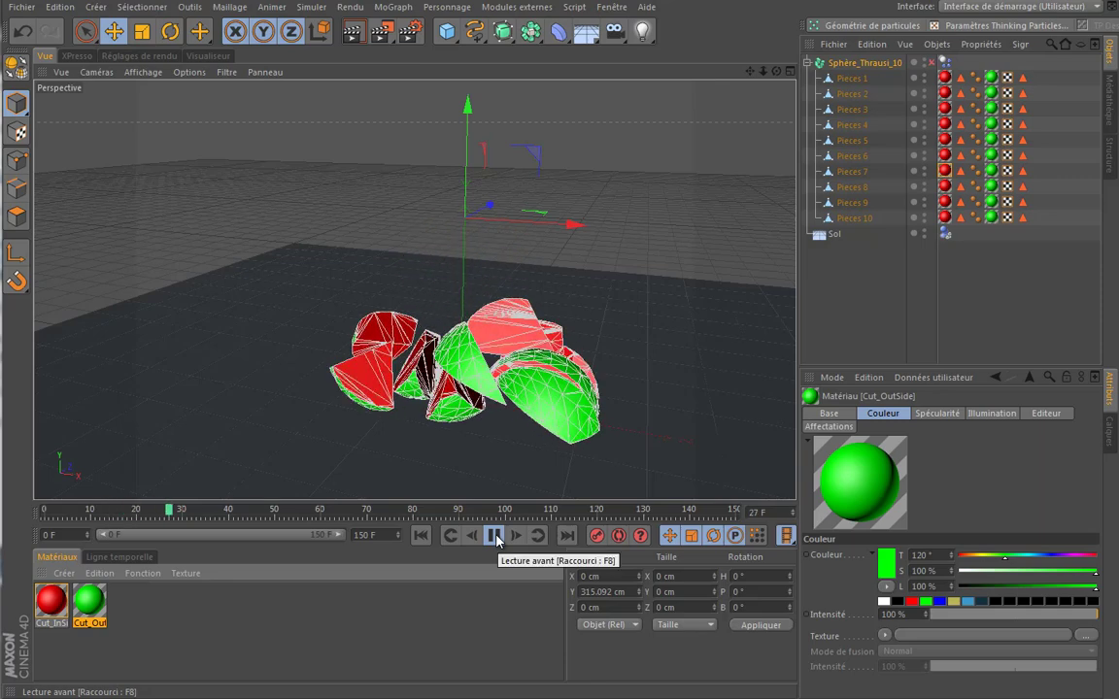
click(495, 536)
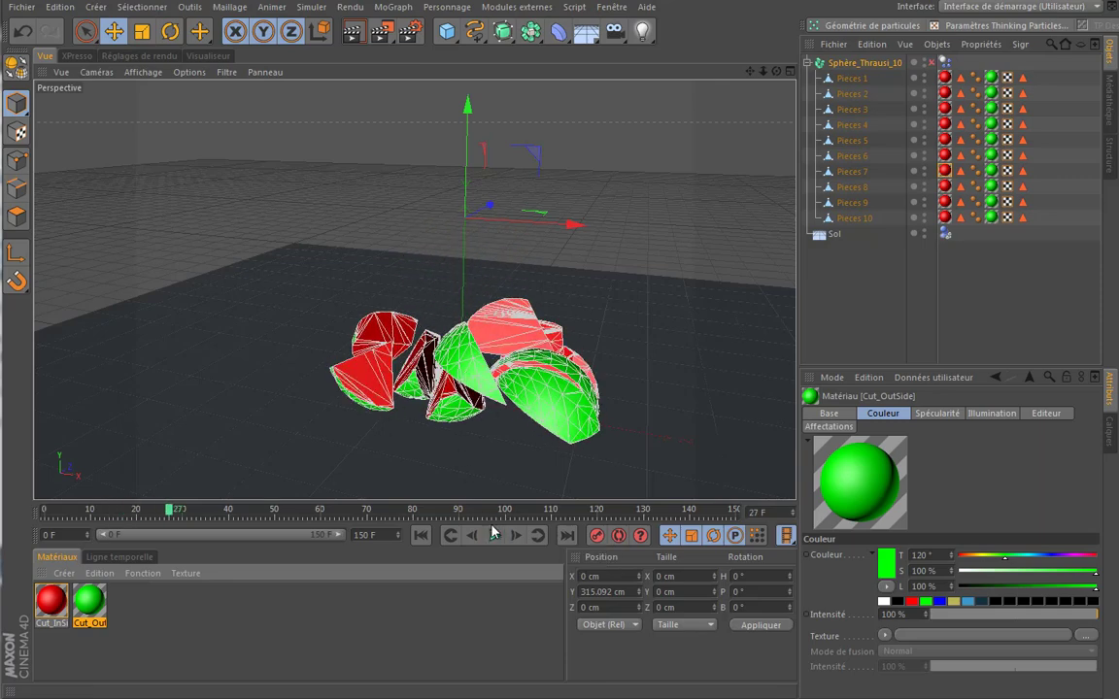
click(420, 536)
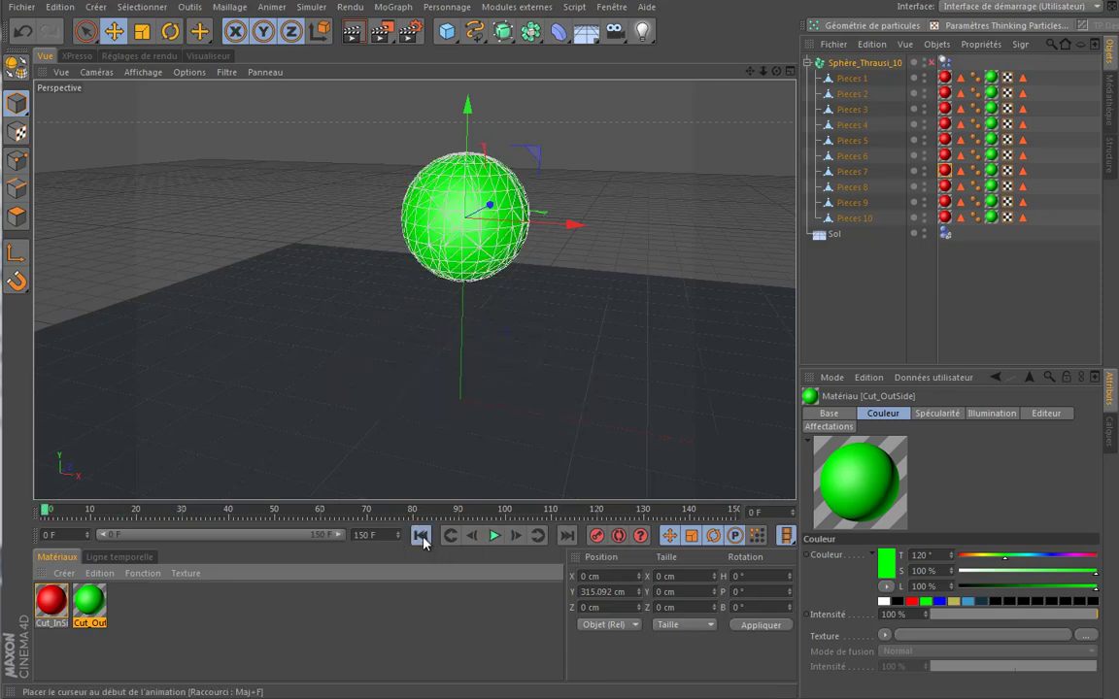
click(867, 63)
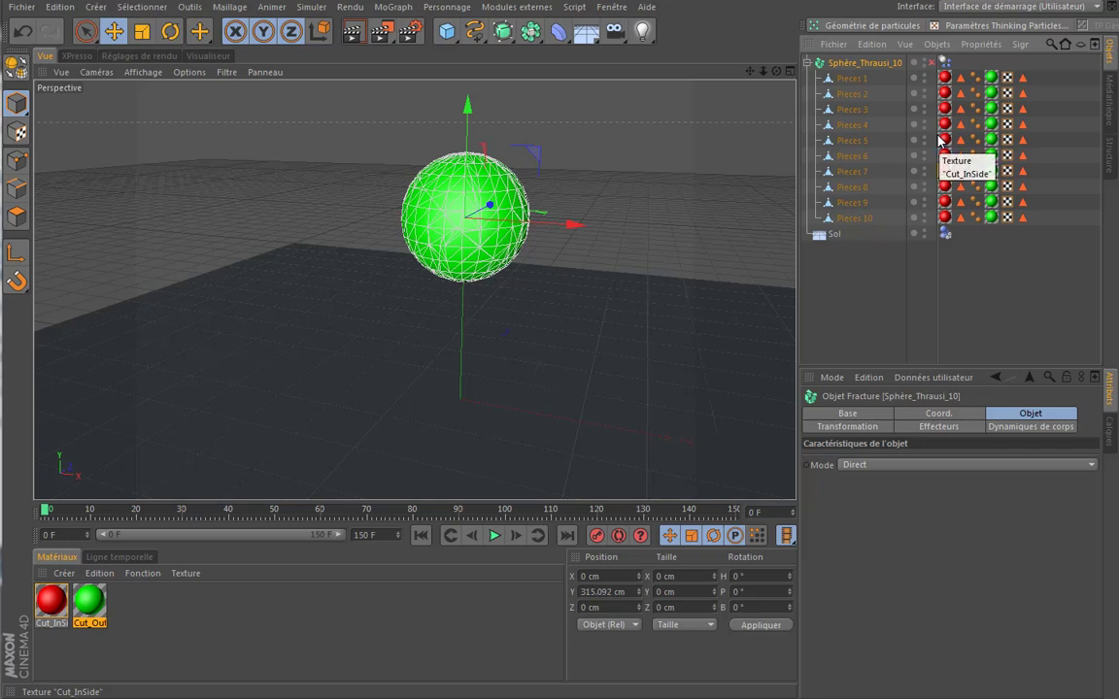
Step: Delete Sphère_Thrausi_10 and both of its materials
key(Delete)
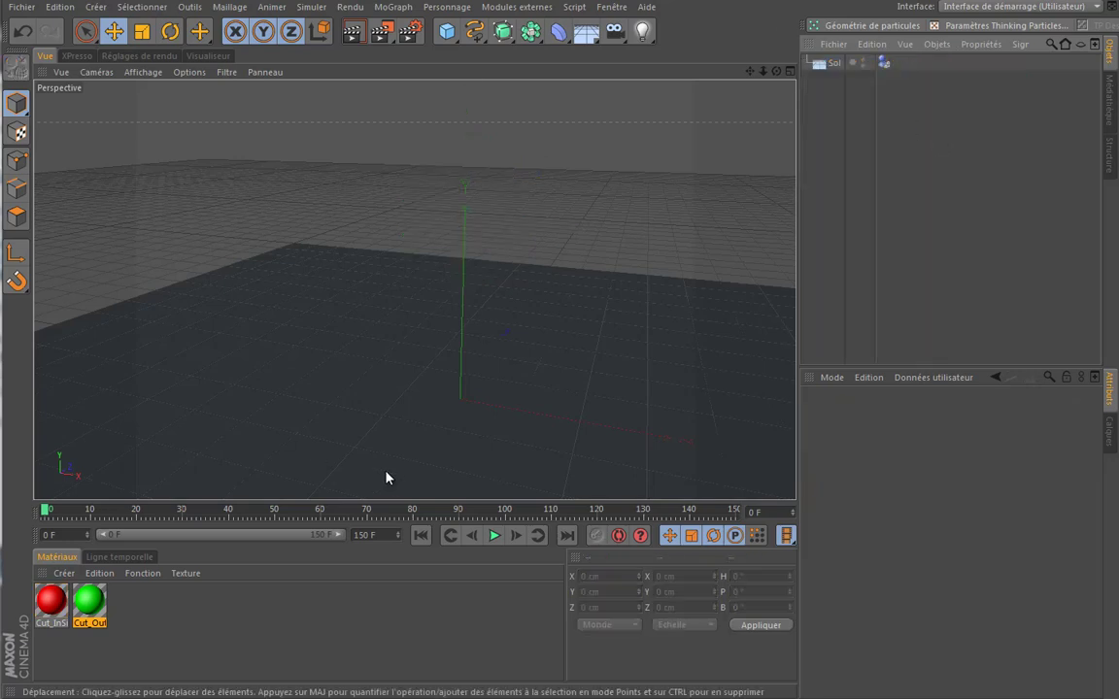
drag(170, 637, 46, 602)
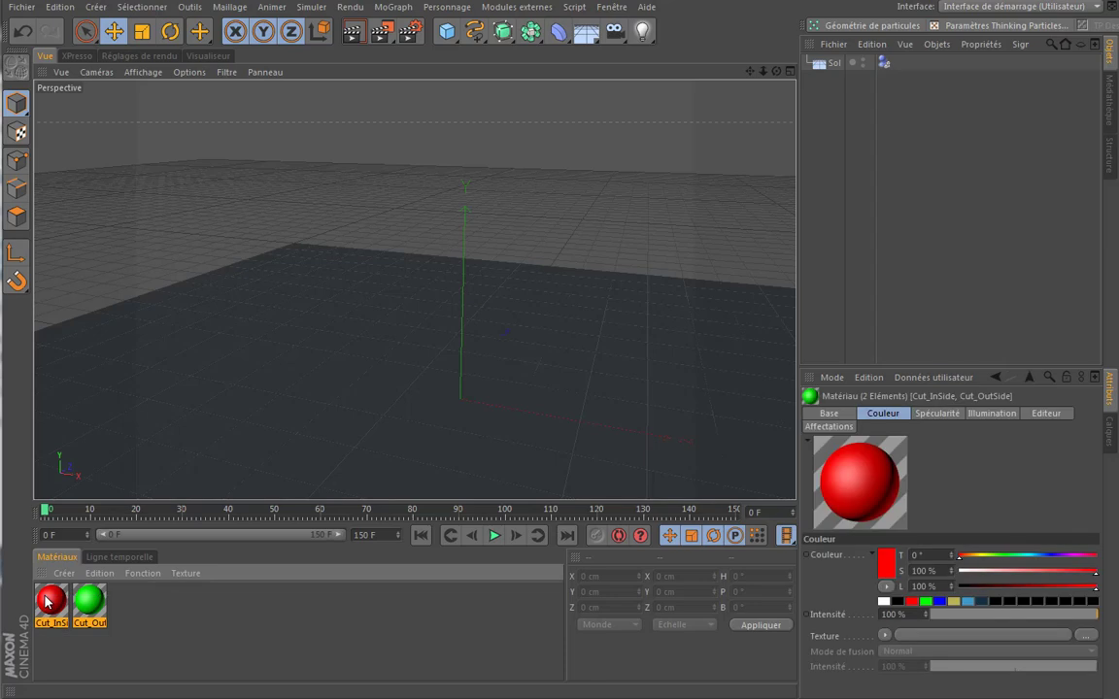
key(Delete)
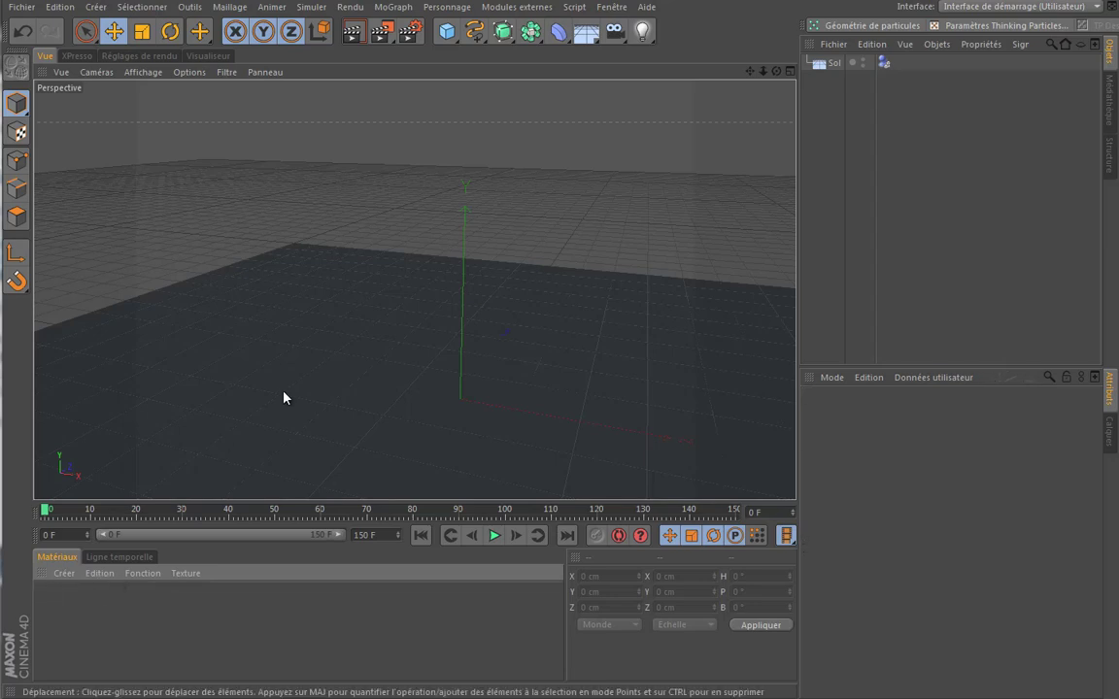
Step: Add a new Sphere and raise it above the floor to Y 368,084 cm
drag(446, 31, 841, 83)
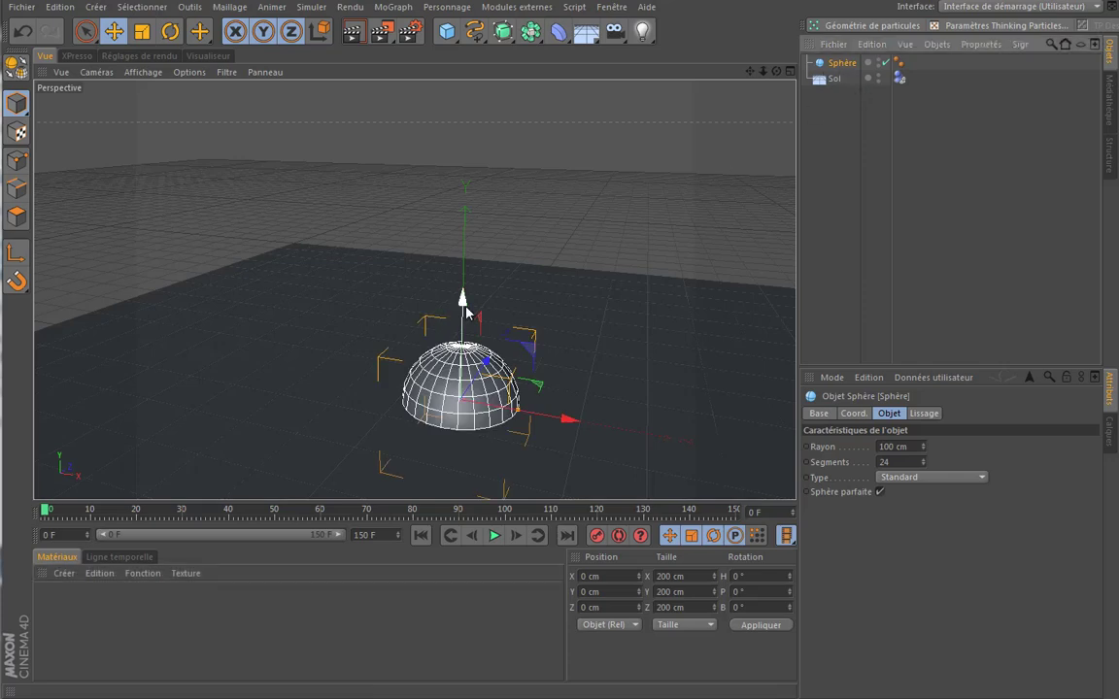
mouse_move(463, 306)
mouse_down()
mouse_move(466, 281)
mouse_move(491, 328)
mouse_up()
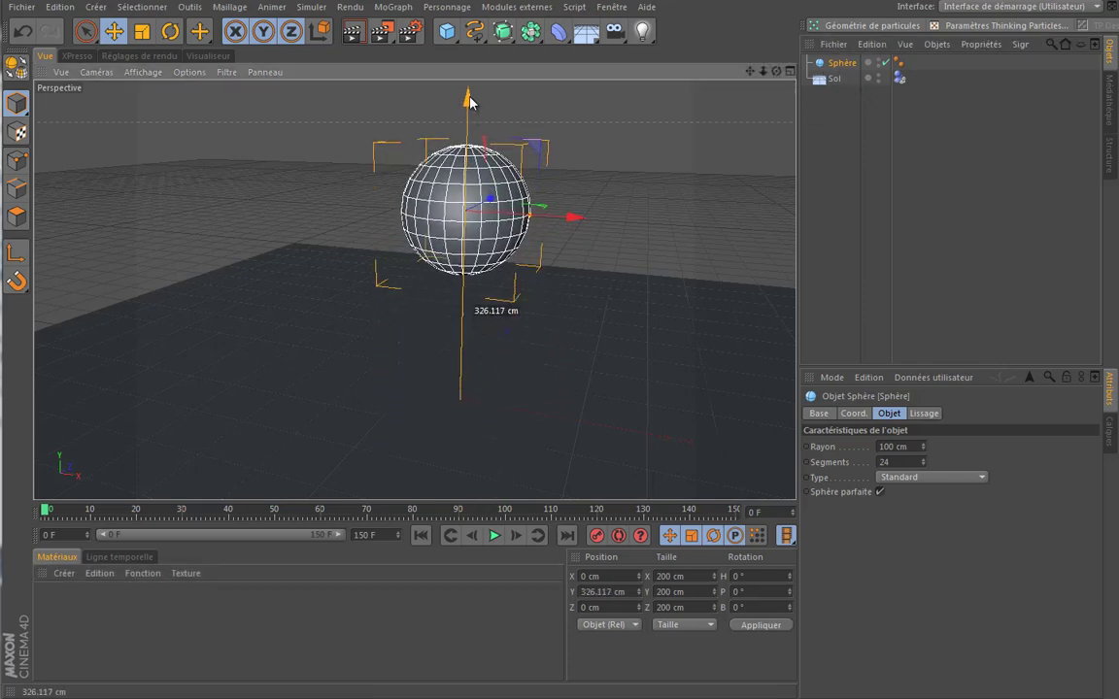
alt+drag(490, 328, 490, 327)
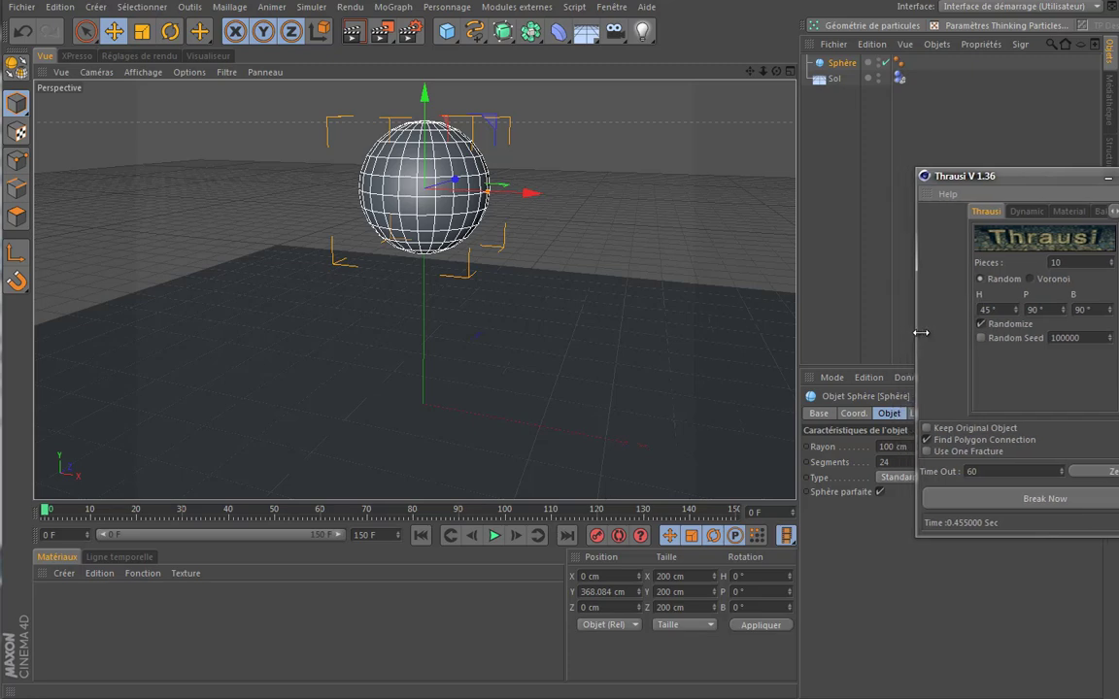
Step: Switch Thrausi from Random to Voronoi splitting, with 10 pieces and 100000 seeds
drag(893, 333, 940, 332)
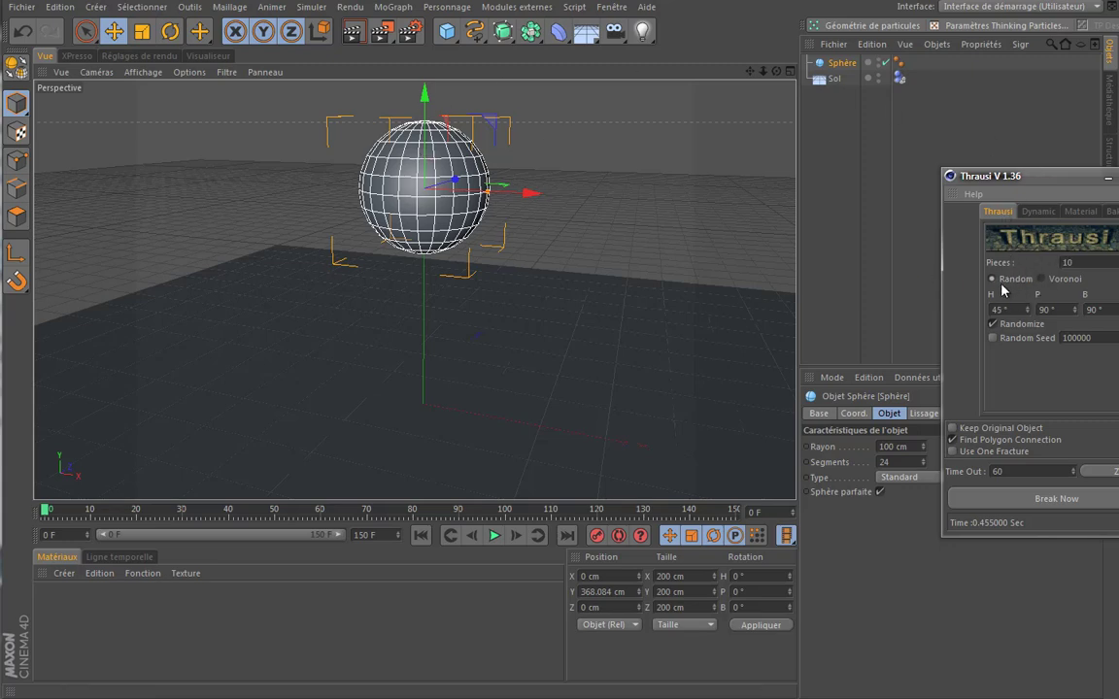
click(1041, 279)
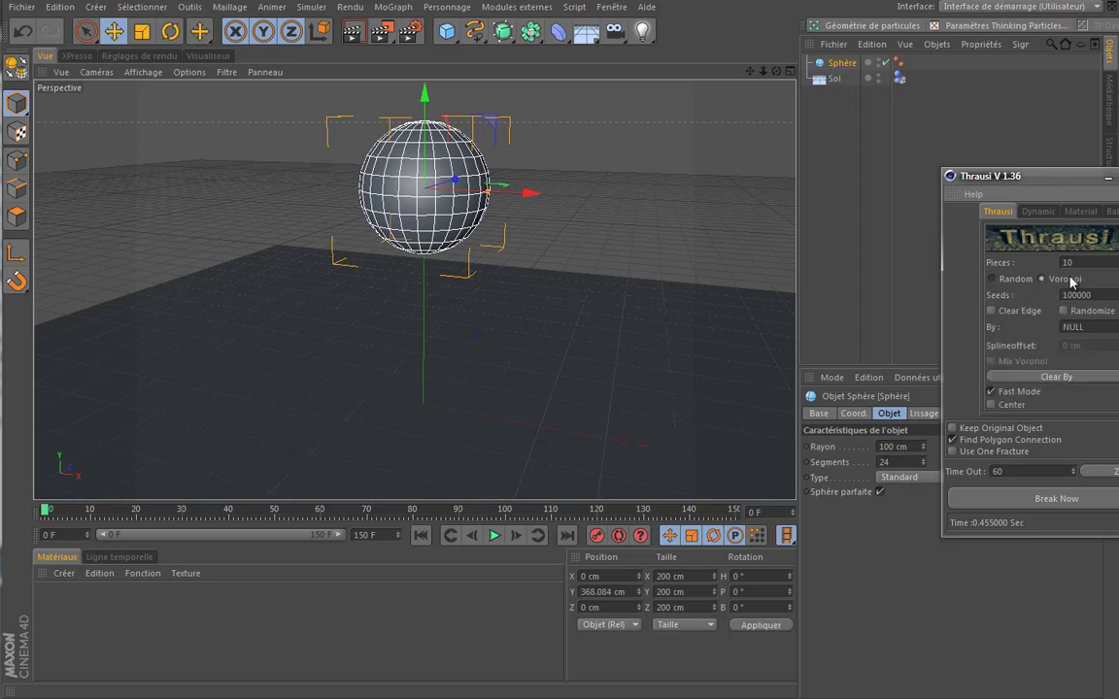
drag(1058, 179, 1010, 179)
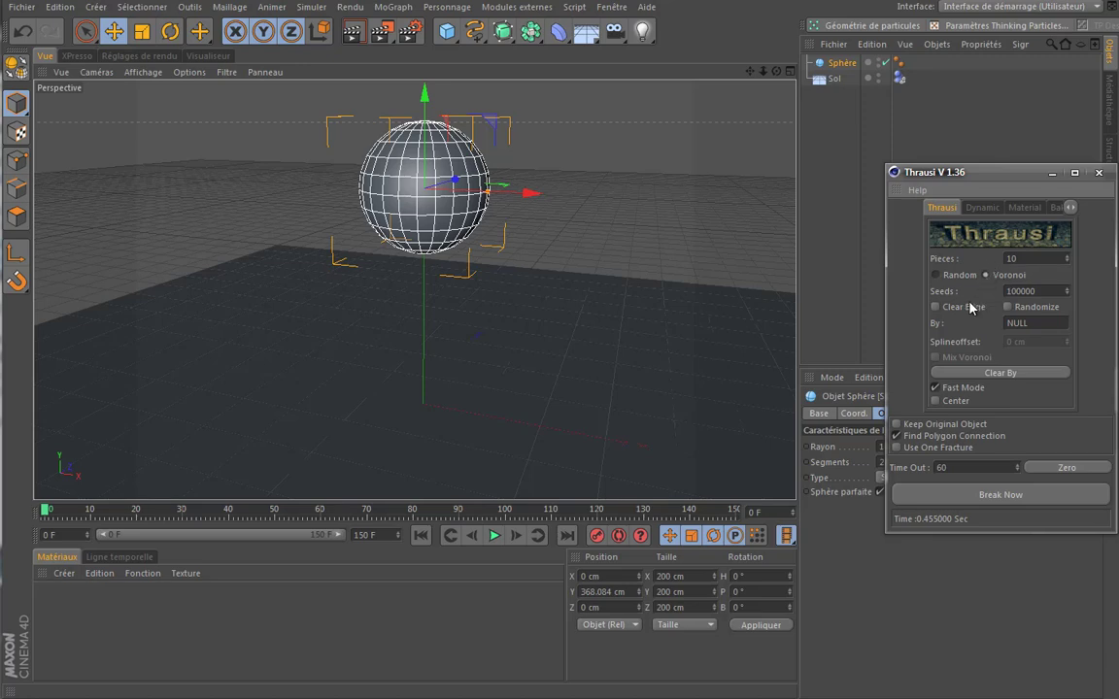
drag(1038, 322, 1005, 323)
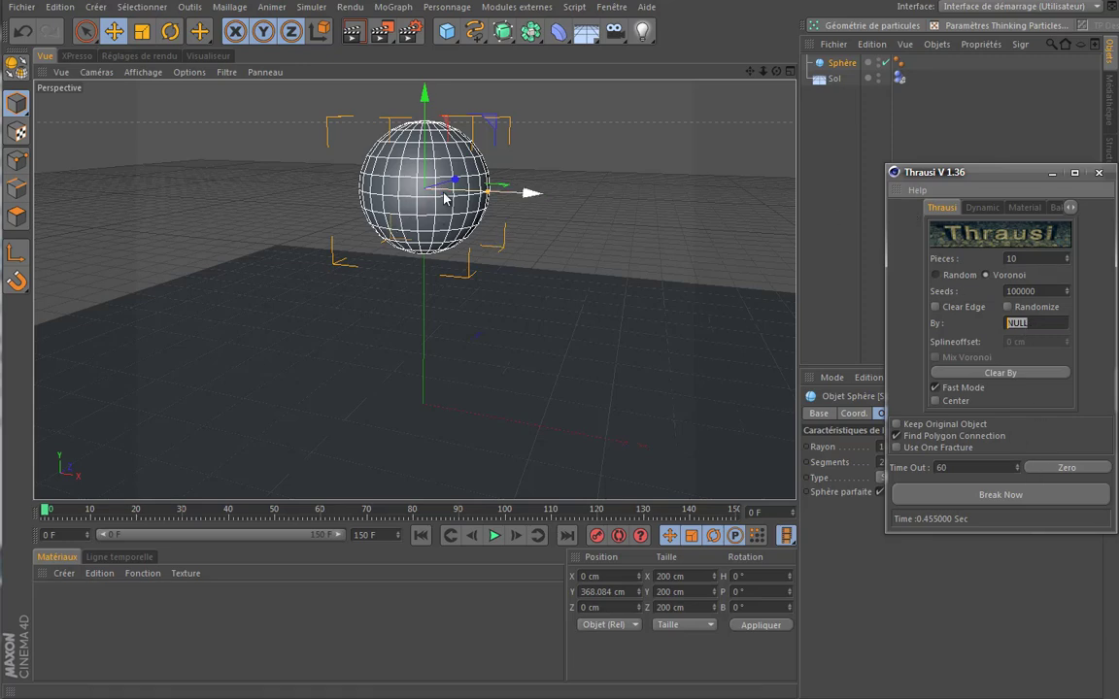
click(851, 130)
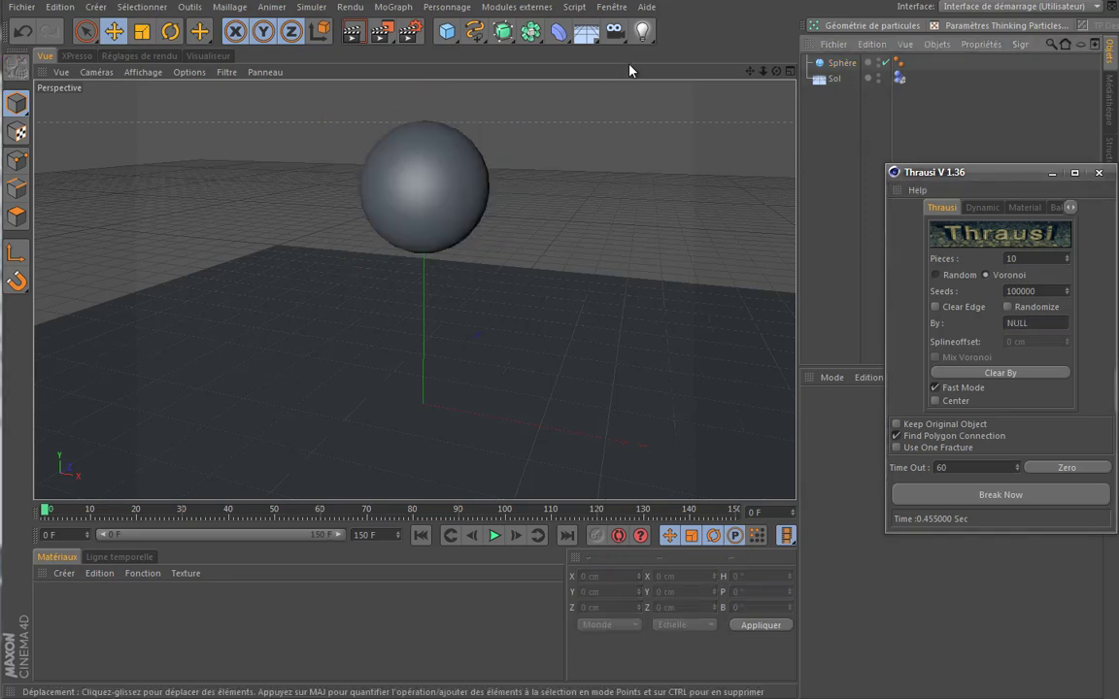
Step: Create a Cercle spline and place it at the sphere's height, just in front
click(474, 32)
click(652, 119)
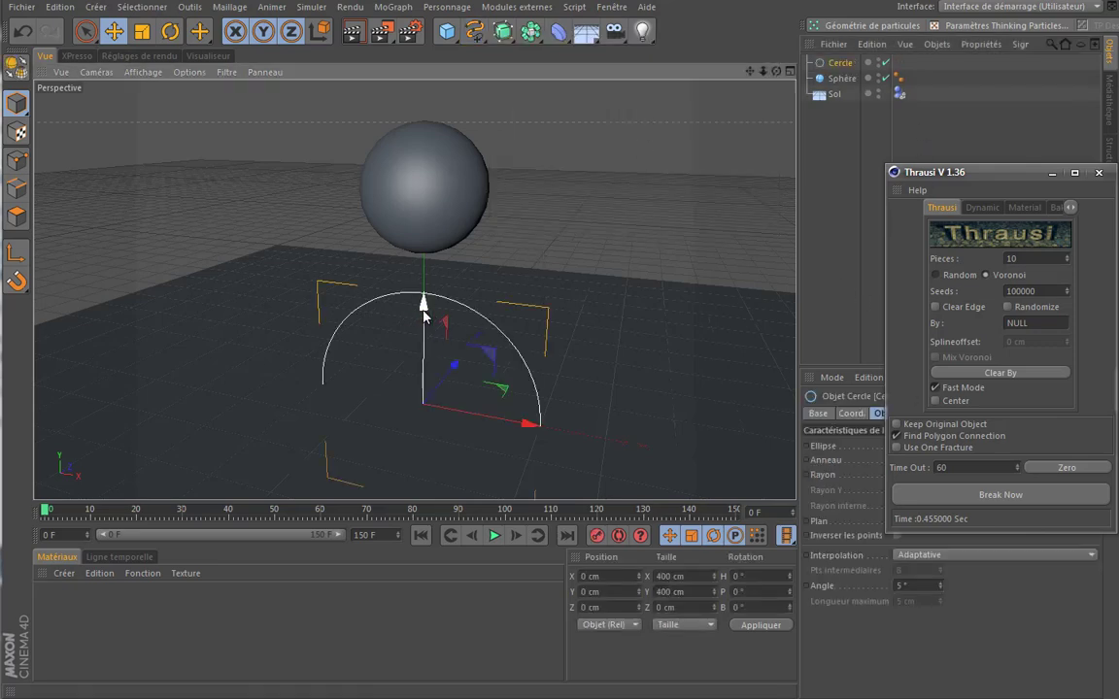
drag(423, 306, 429, 100)
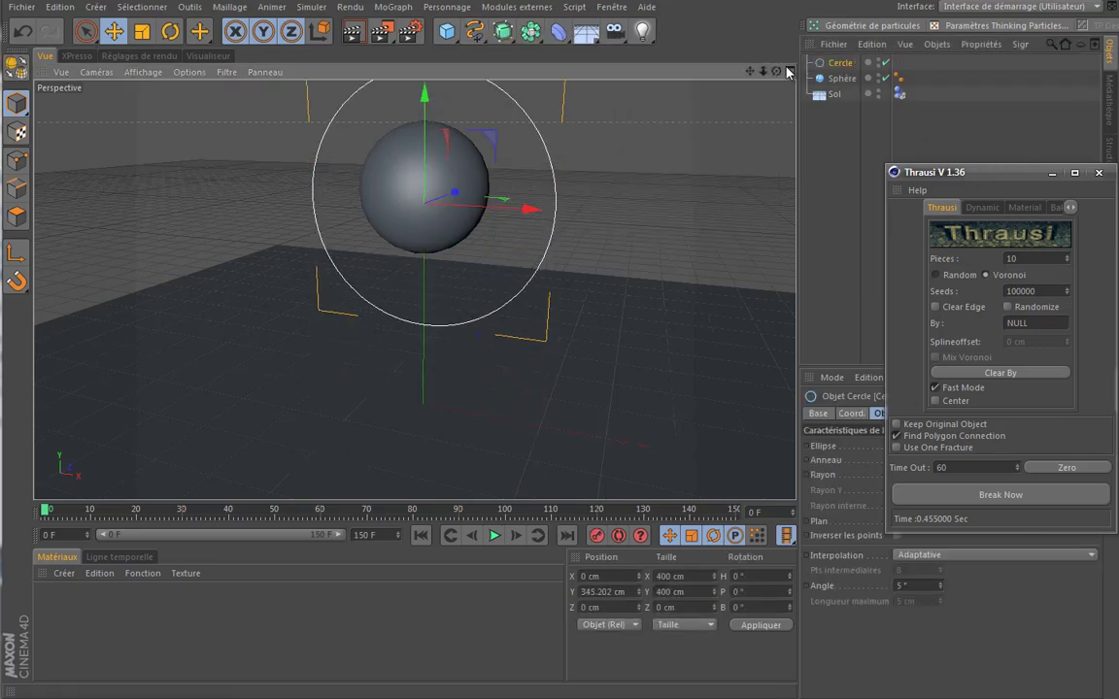
click(789, 72)
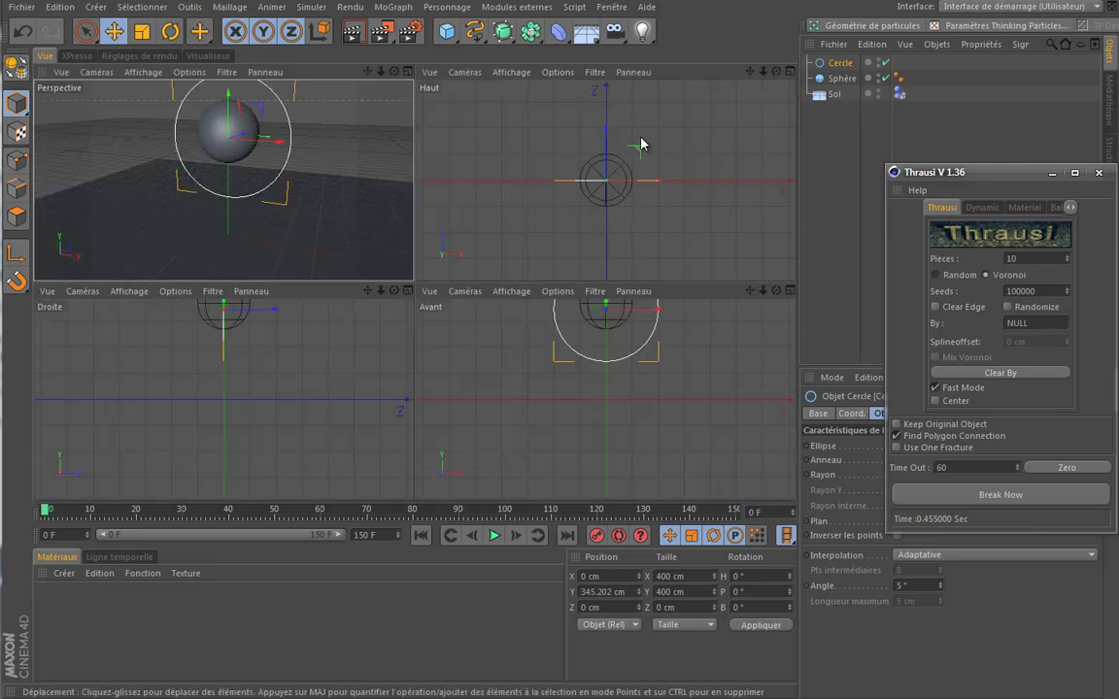
drag(606, 137, 612, 163)
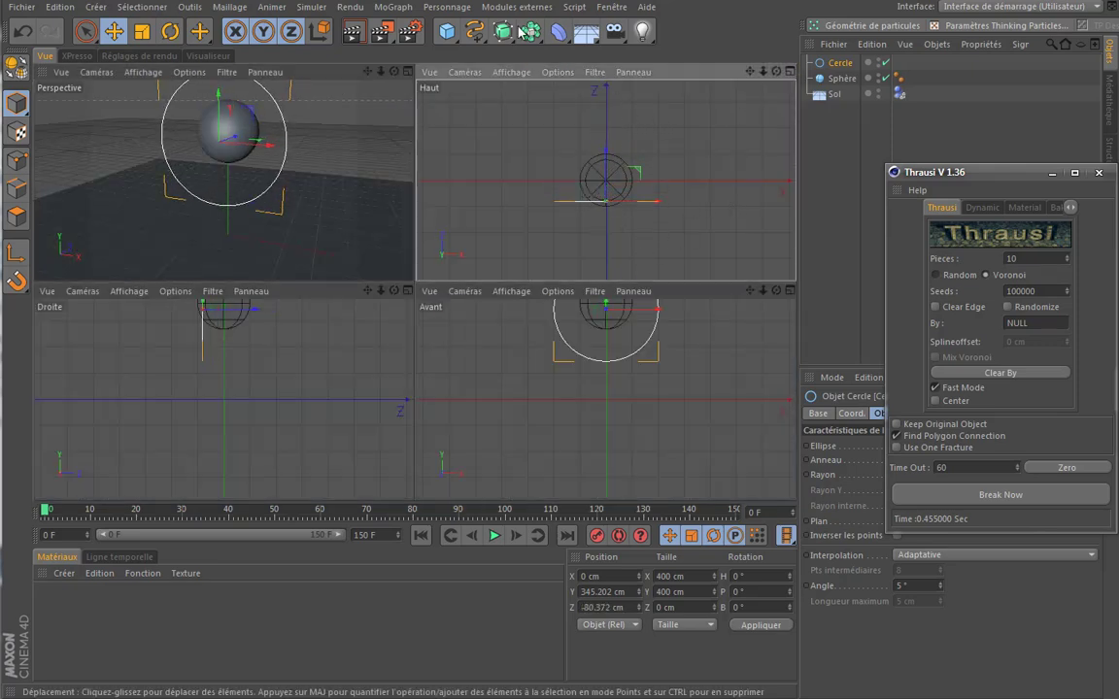
Step: Scale the circle to 65.2 cm, raise it to Y 364.673 cm, and return to Perspective view
click(143, 32)
mouse_move(350, 111)
mouse_down()
mouse_move(68, 239)
mouse_move(491, 329)
mouse_up()
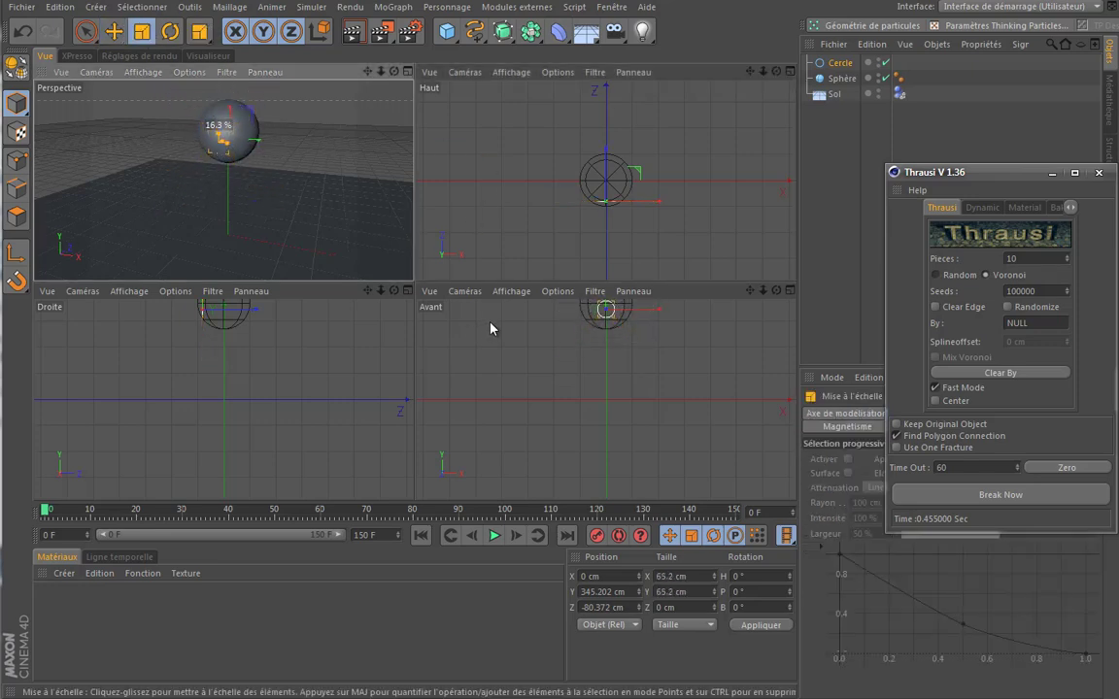
click(114, 32)
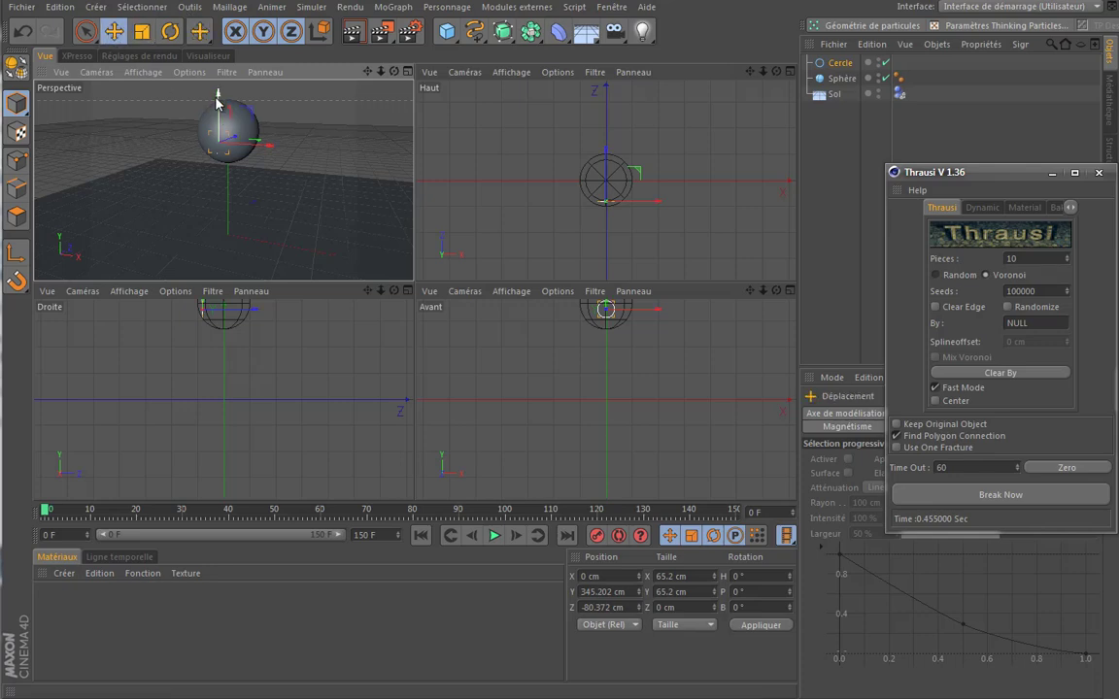
drag(217, 97, 219, 89)
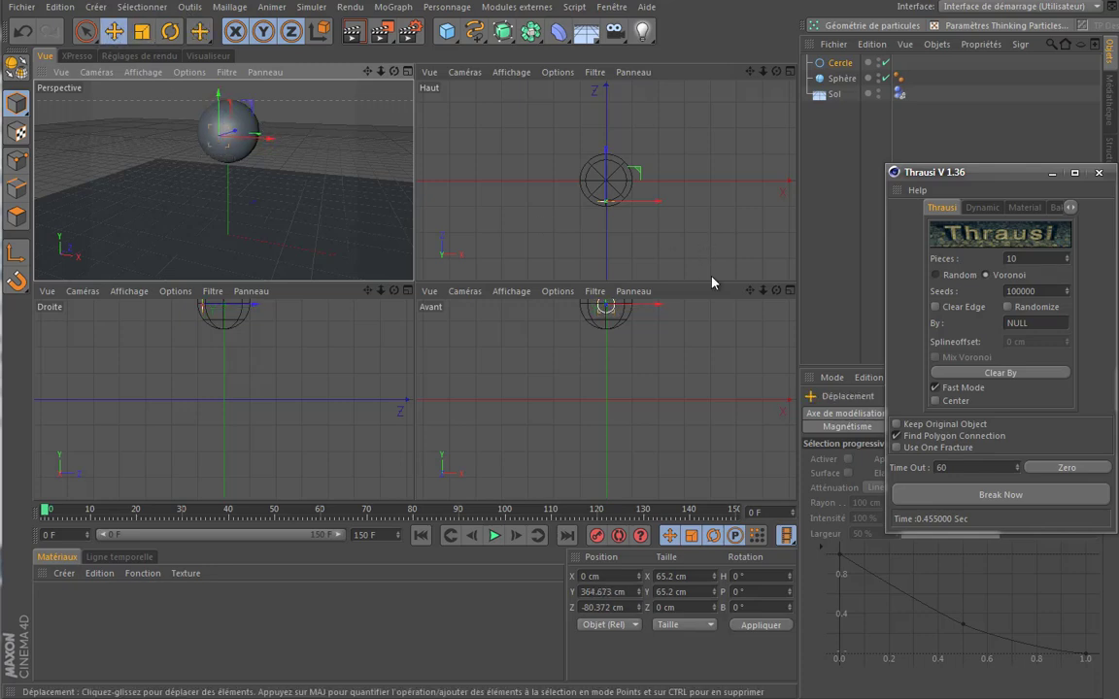
drag(750, 289, 492, 328)
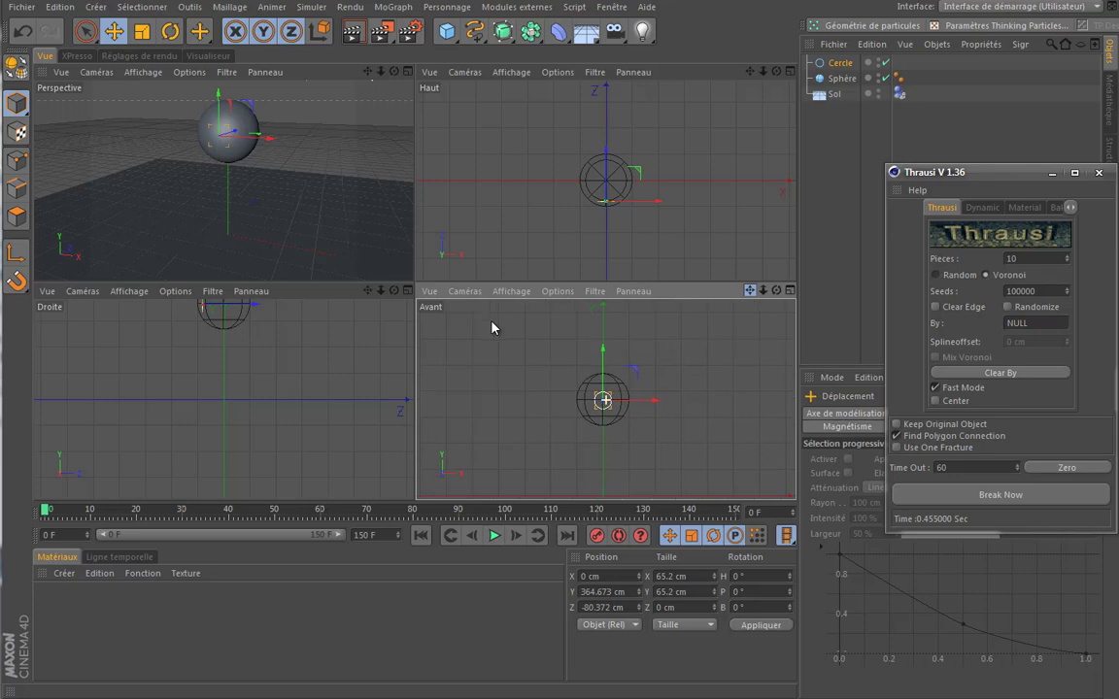
click(408, 72)
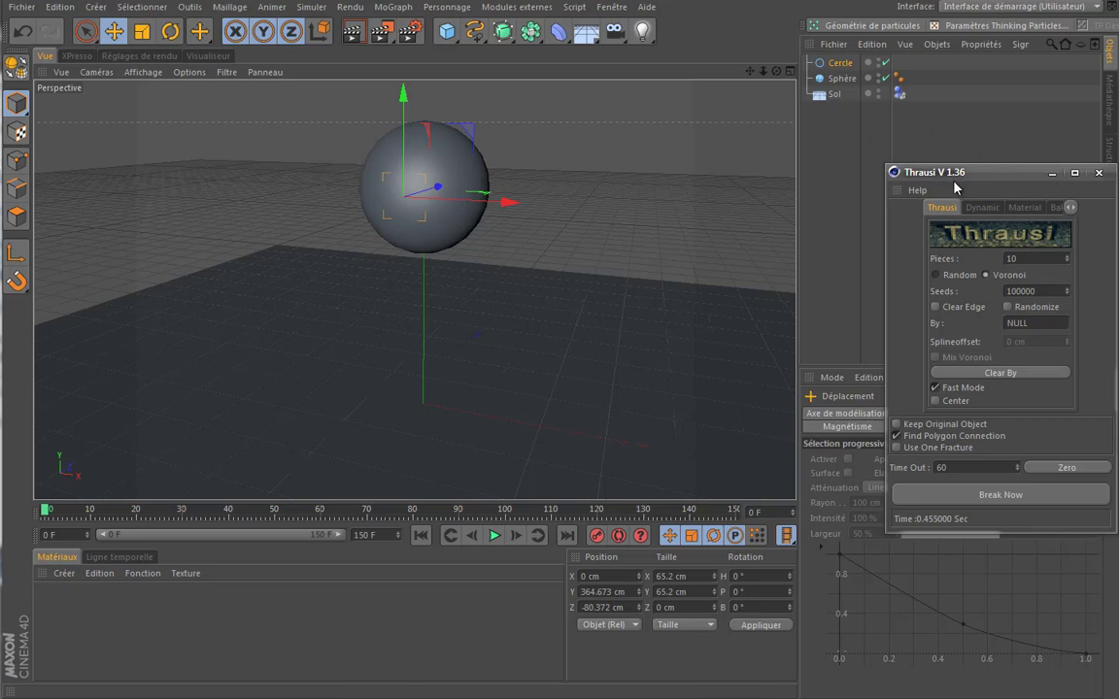
click(870, 68)
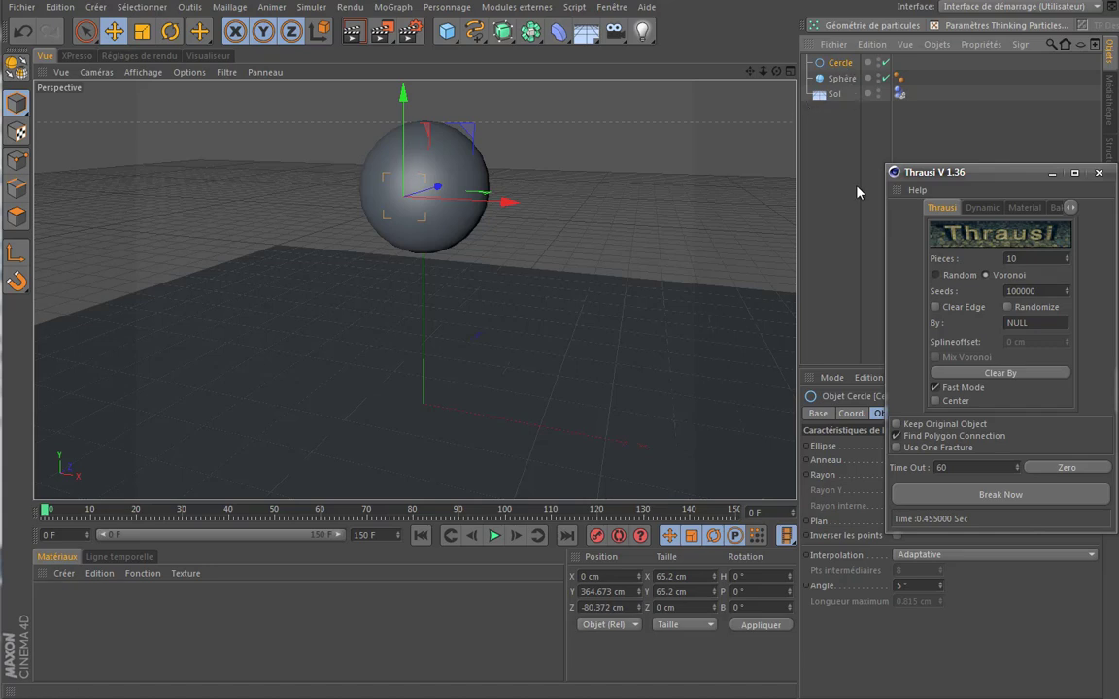
Step: Make Cercle editable and set it as Thrausi's By guide, then break Sphère into 10 pieces, keeping the original
key(c)
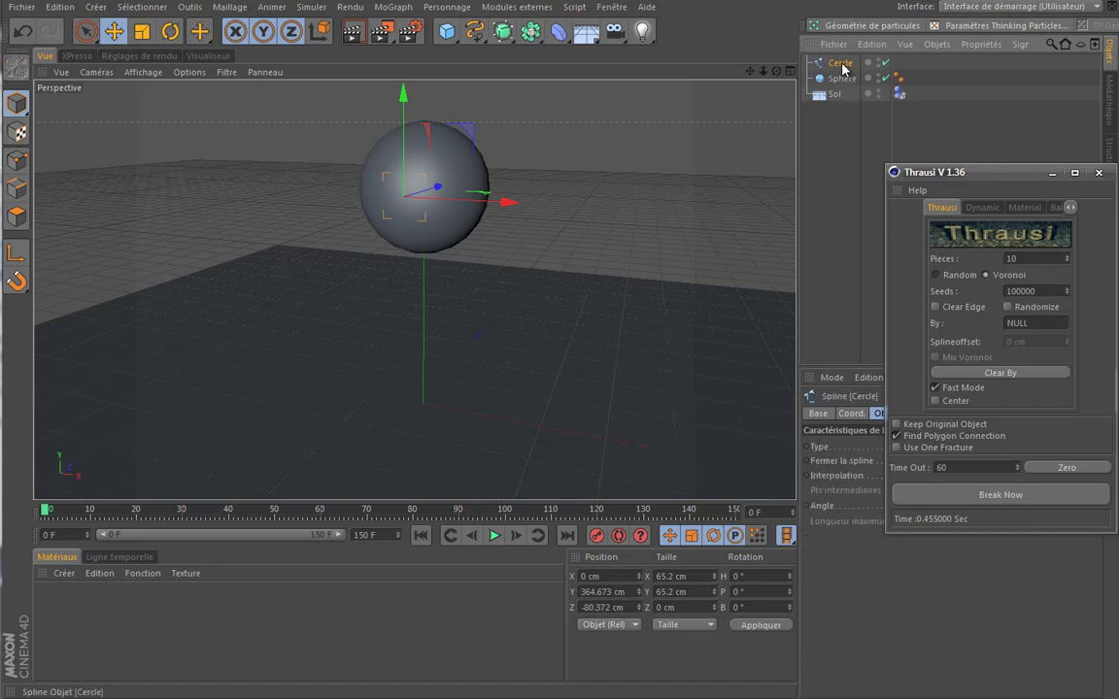
drag(1000, 250, 1027, 323)
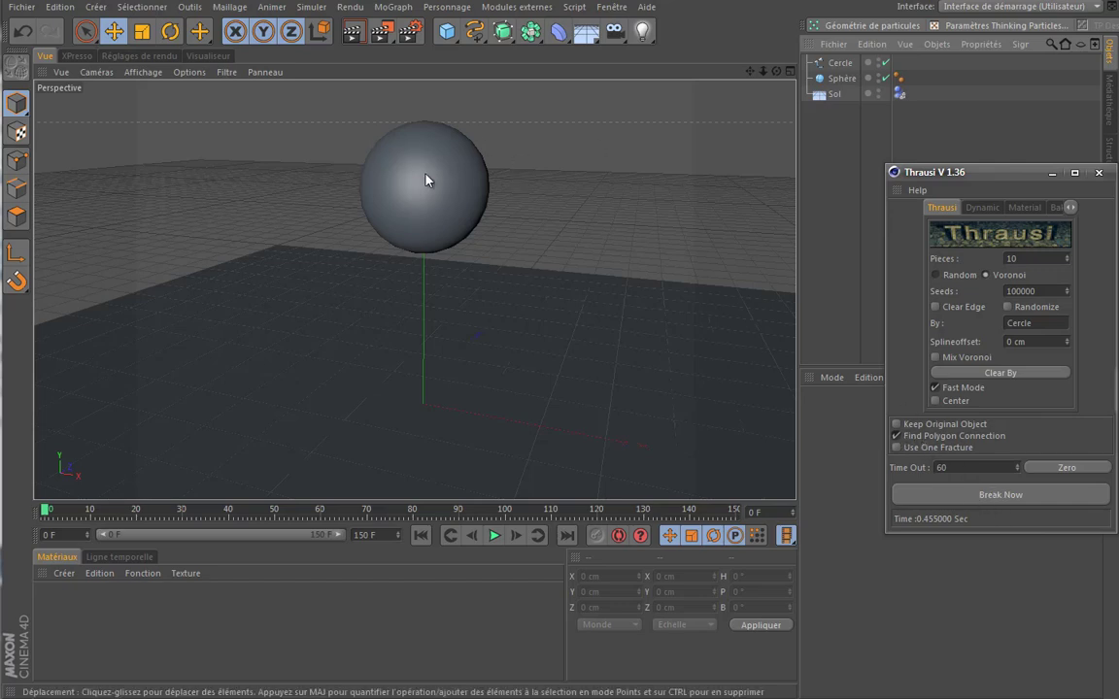
click(844, 81)
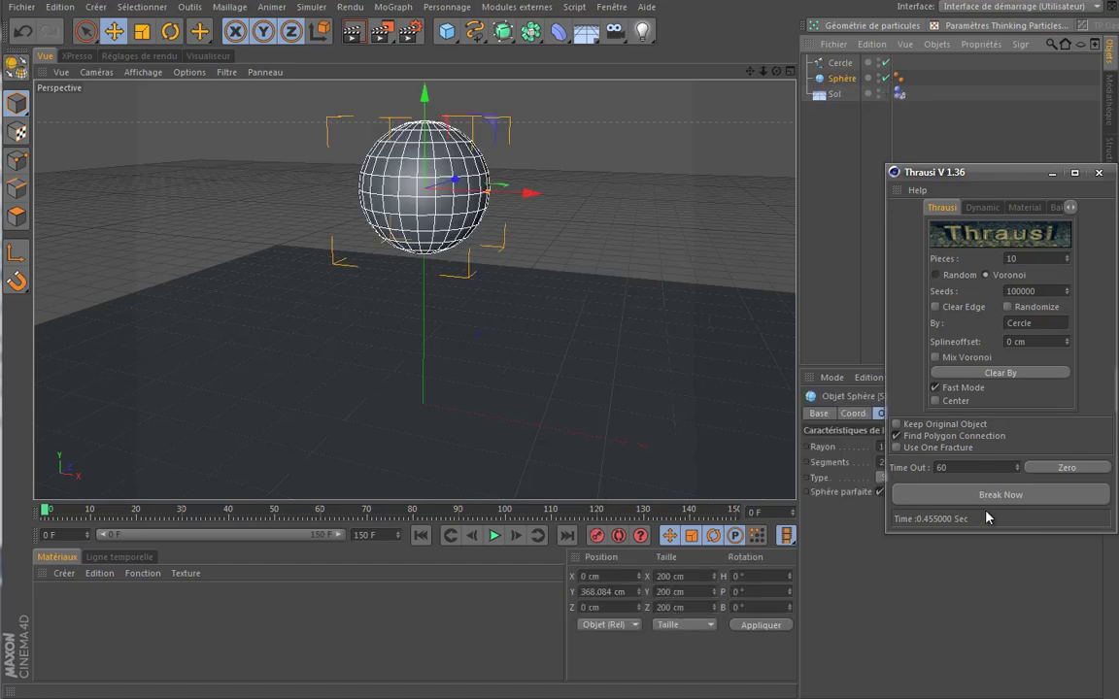
click(895, 424)
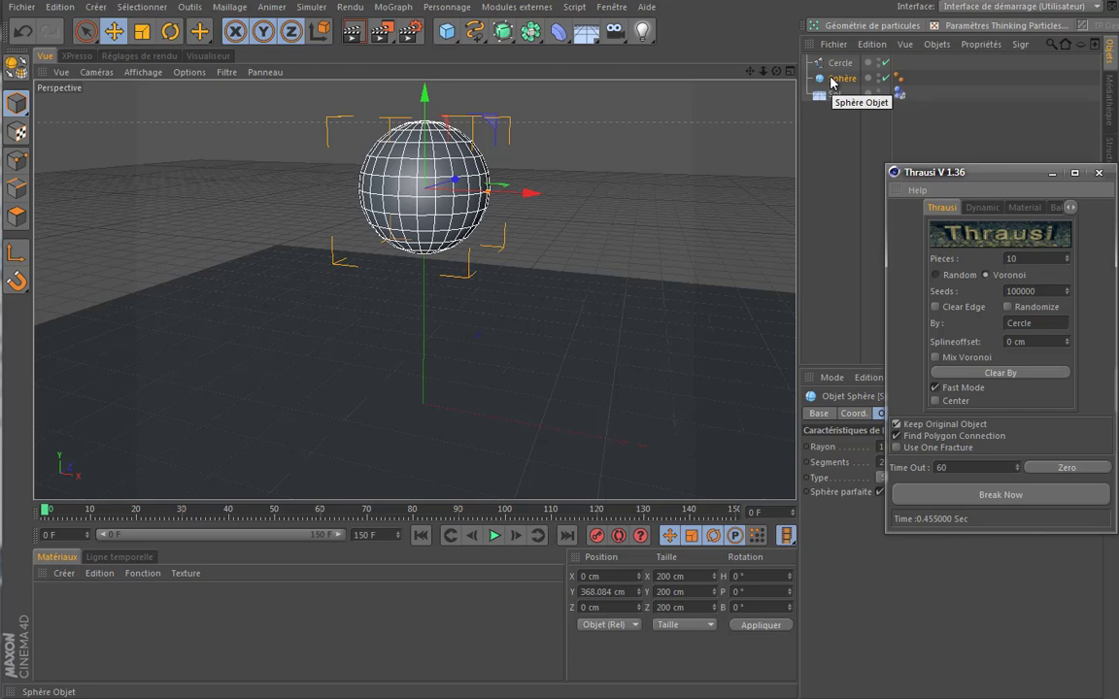
click(960, 497)
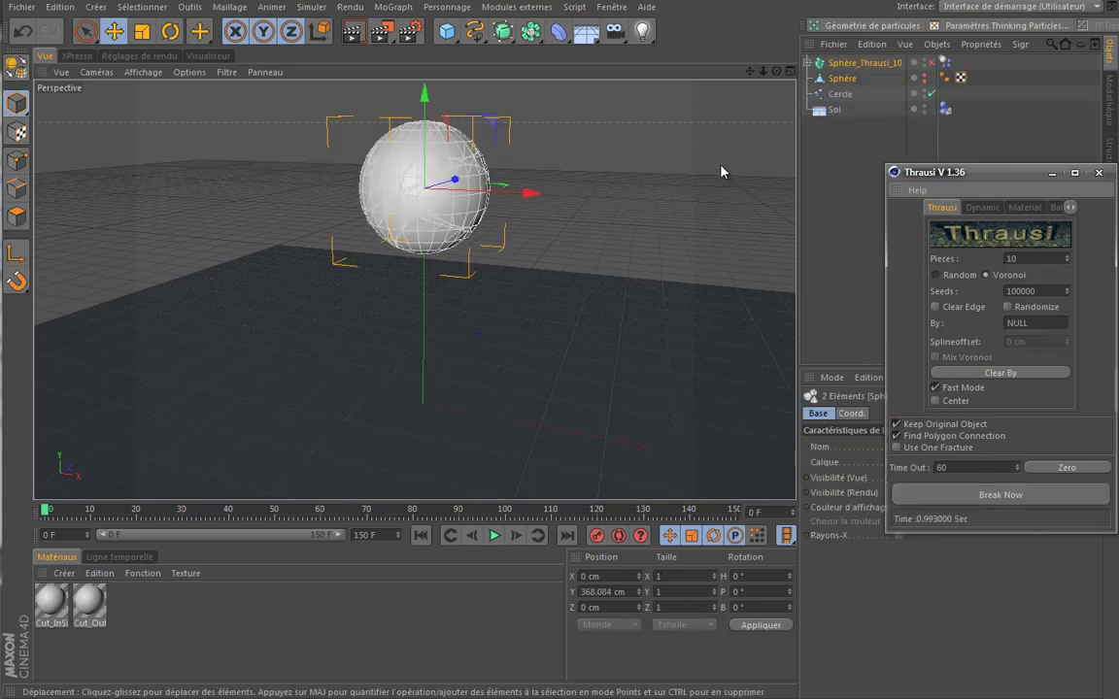
Step: Expand Sphère_Thrausi_10 and select Pieces 6 and 7 to inspect them
click(849, 82)
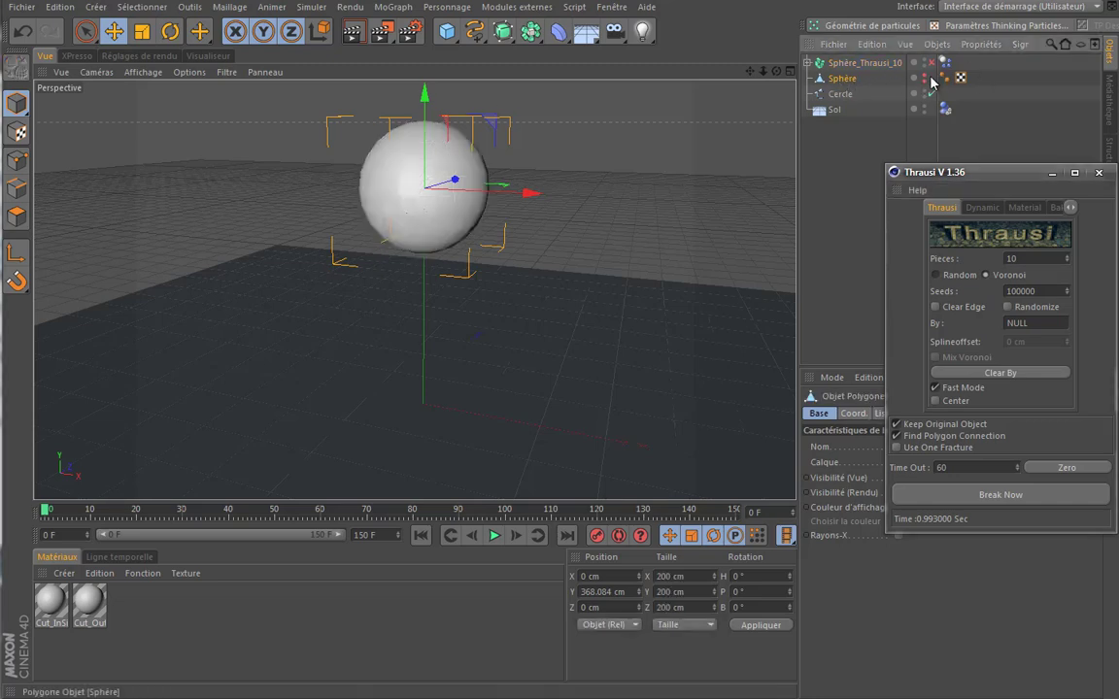
click(860, 62)
click(806, 63)
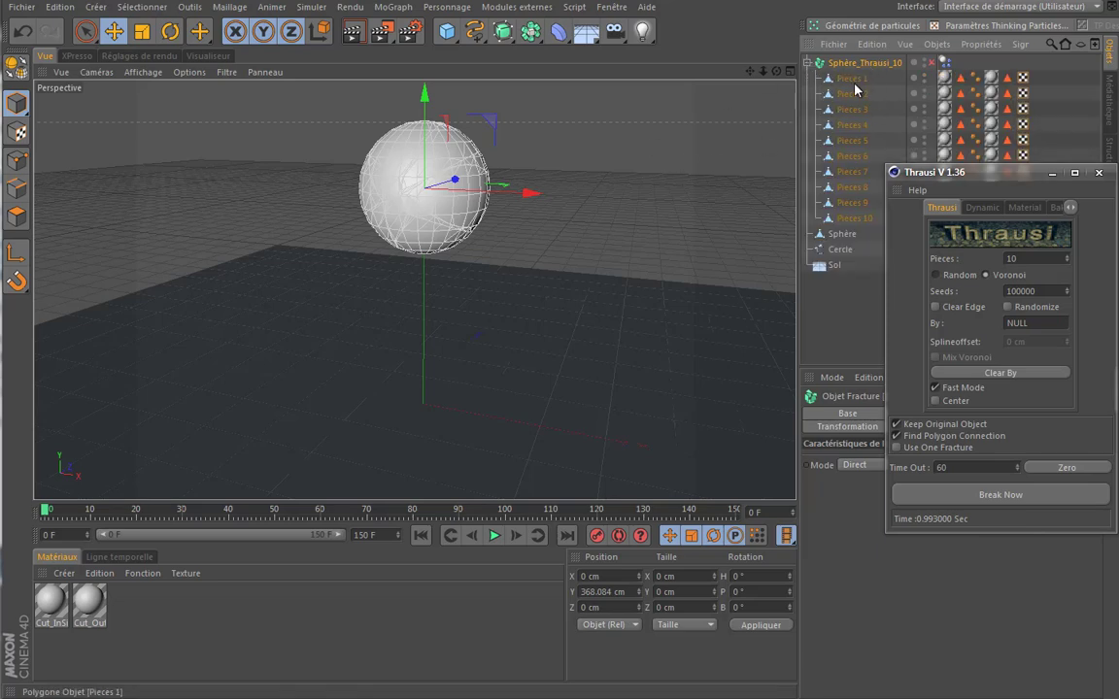
click(850, 155)
click(851, 171)
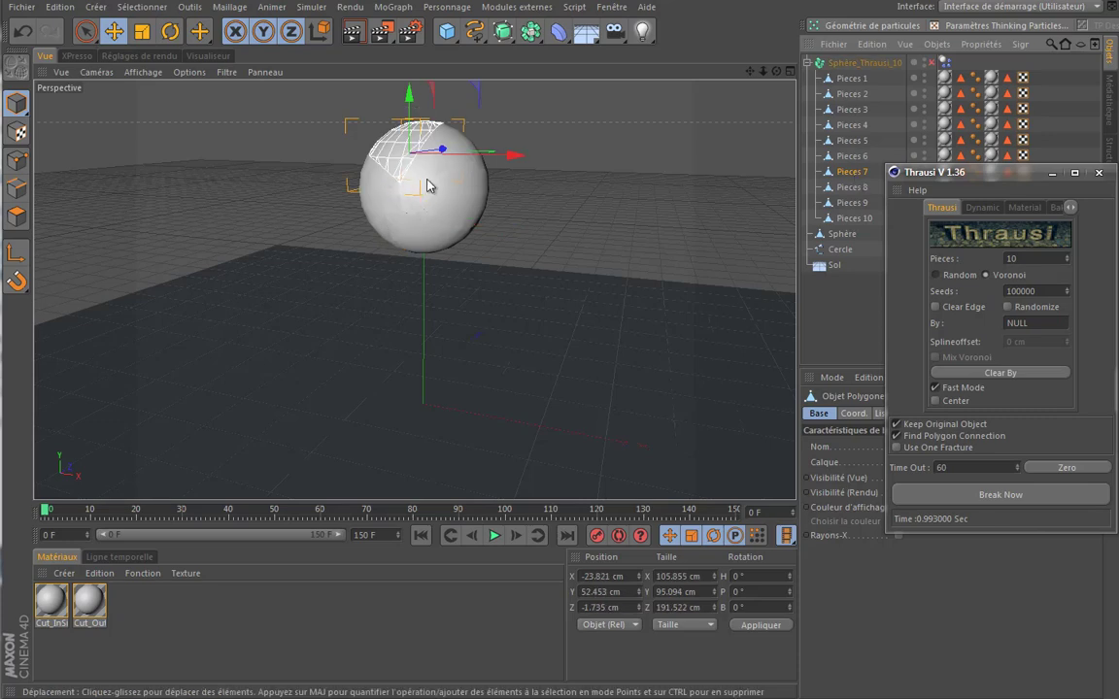
Step: Move Cercle to Z -100.734 cm and set the display to Ombrage de Gouraud (Lignes)
click(840, 249)
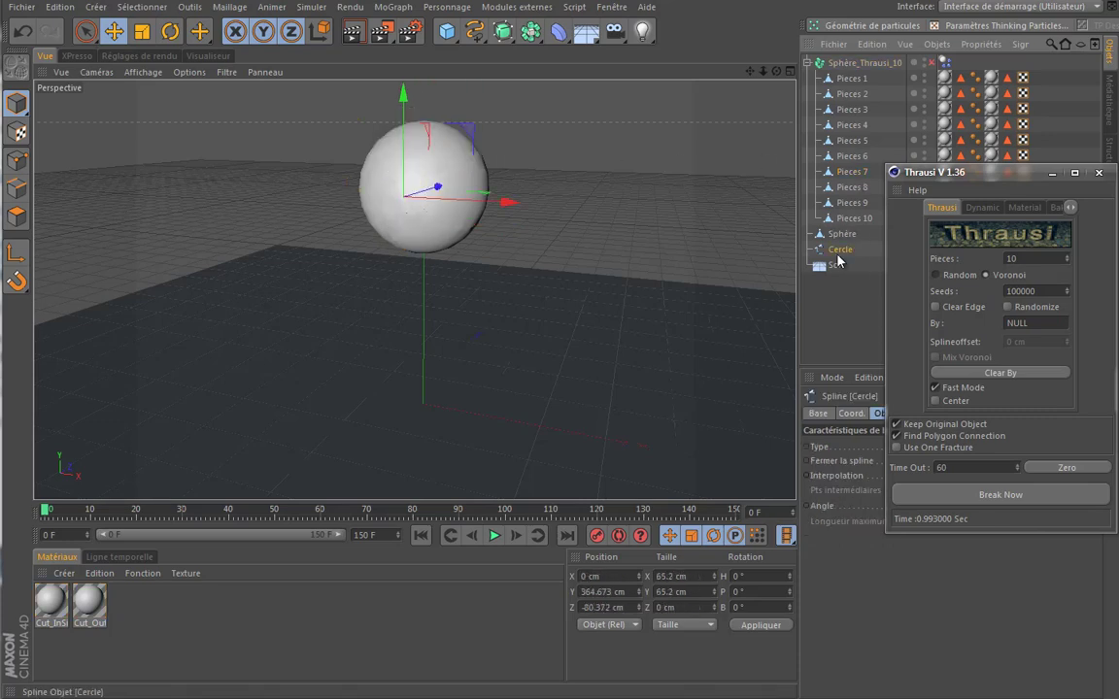
drag(467, 198, 437, 192)
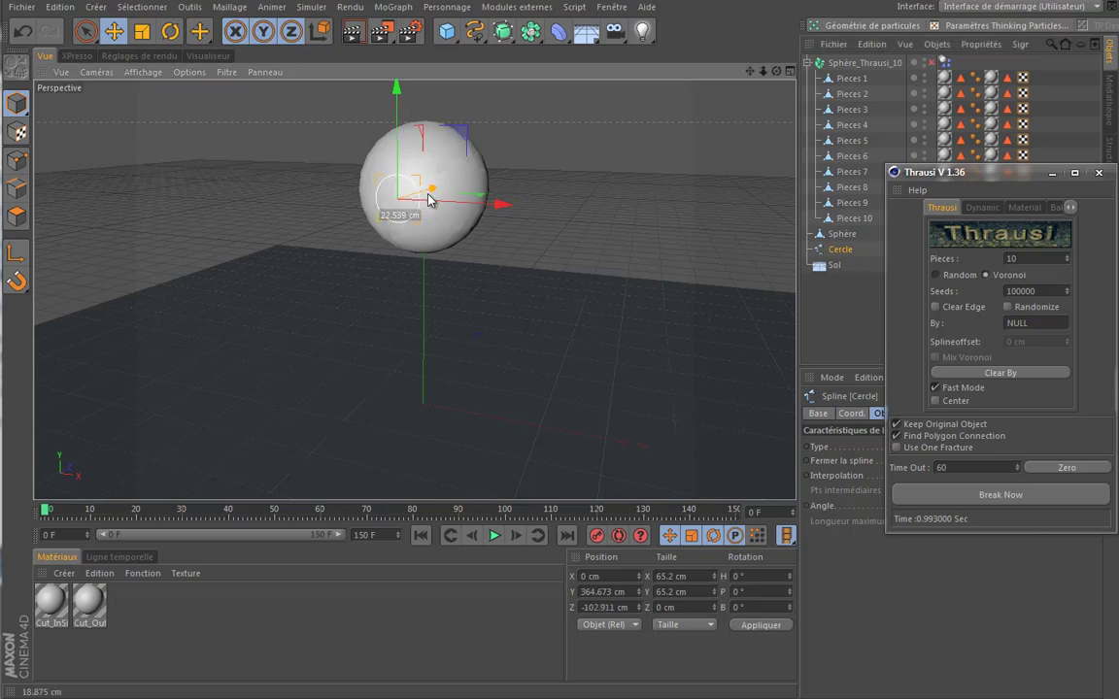
click(156, 74)
click(160, 105)
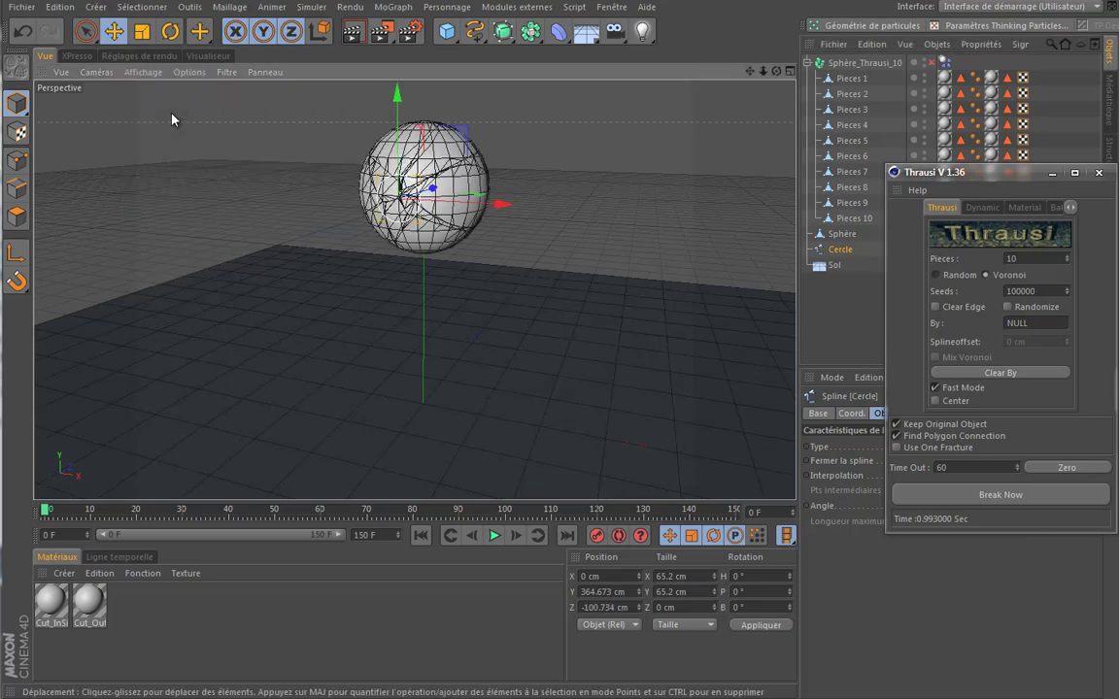
scroll(597, 214, up, 2)
scroll(597, 214, up, 3)
scroll(597, 214, up, 3)
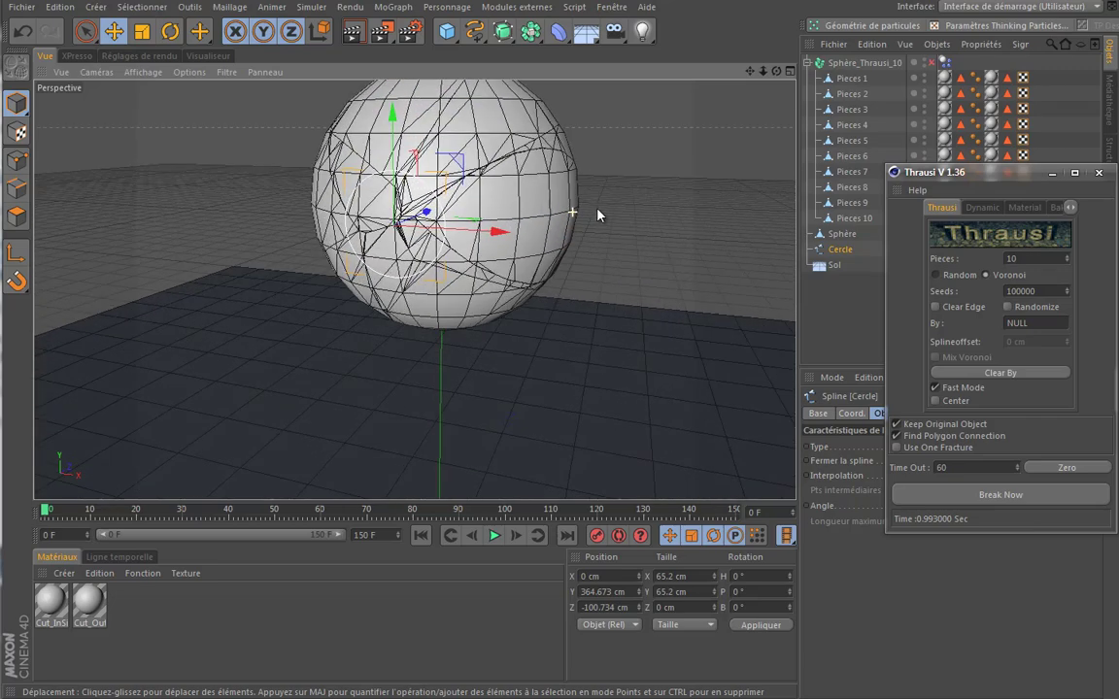
scroll(597, 213, up, 3)
scroll(621, 208, up, 2)
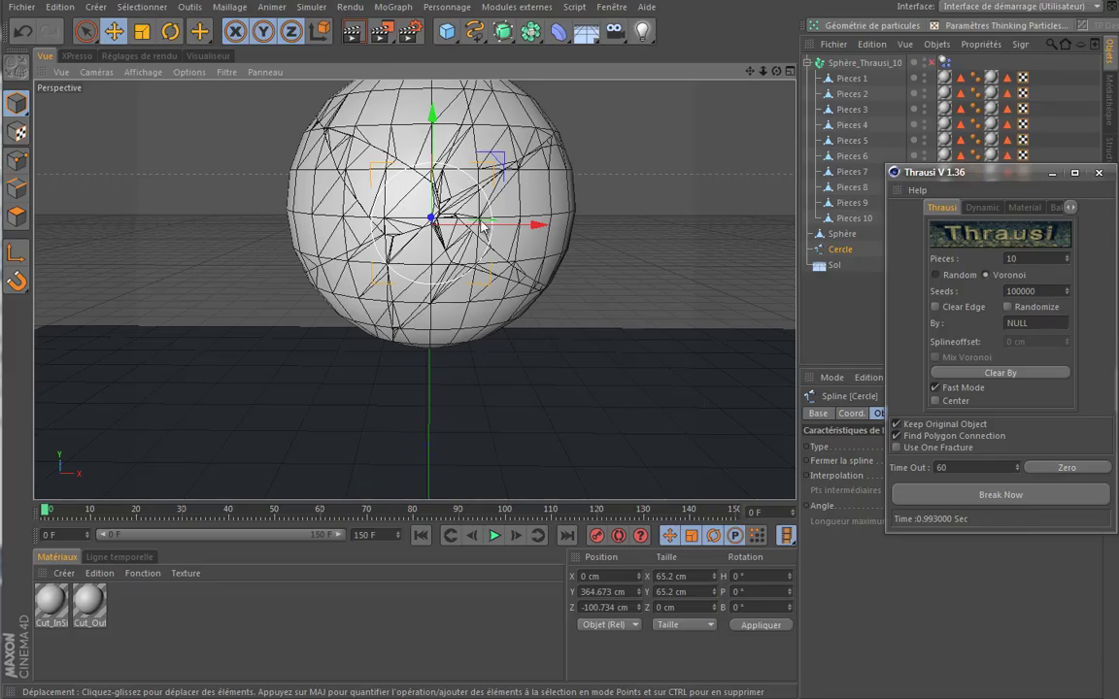
mouse_move(617, 193)
alt+mouse_down()
mouse_move(248, 216)
mouse_move(95, 146)
mouse_move(100, 275)
mouse_move(89, 81)
mouse_move(209, 74)
mouse_move(384, 114)
mouse_move(546, 199)
mouse_move(497, 177)
alt+mouse_up()
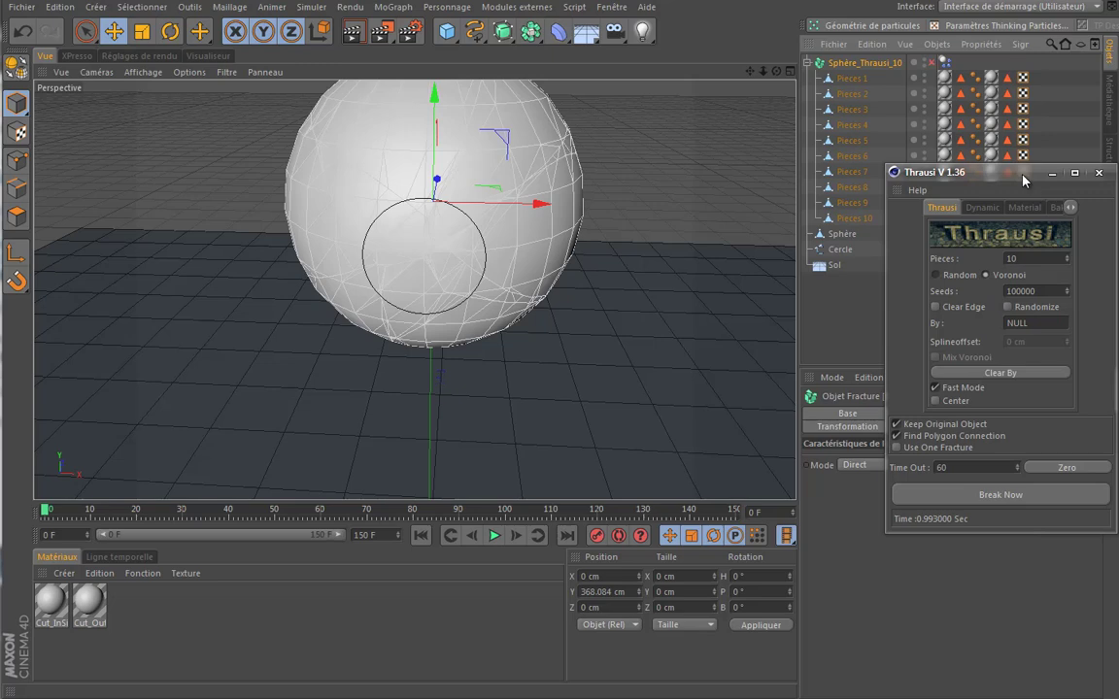
Step: Delete the fractured sphere and make the original sphere visible again
drag(1023, 173, 1027, 243)
key(Delete)
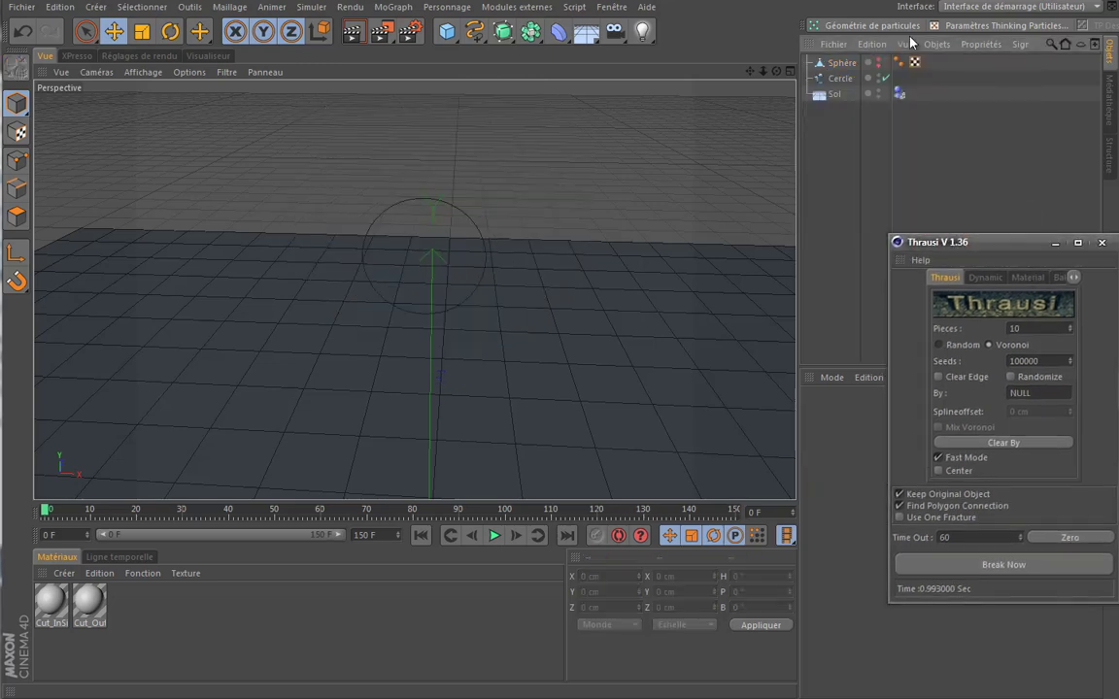
click(879, 64)
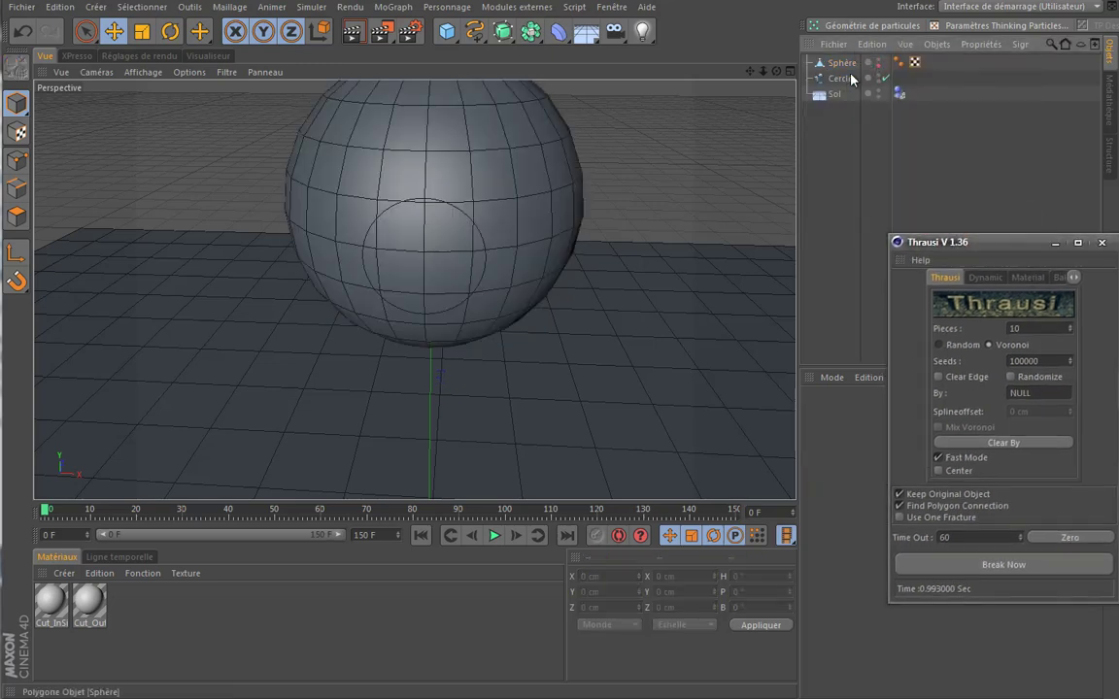
Step: Duplicate the circle as Cercle.1 and shrink the copy slightly
click(839, 83)
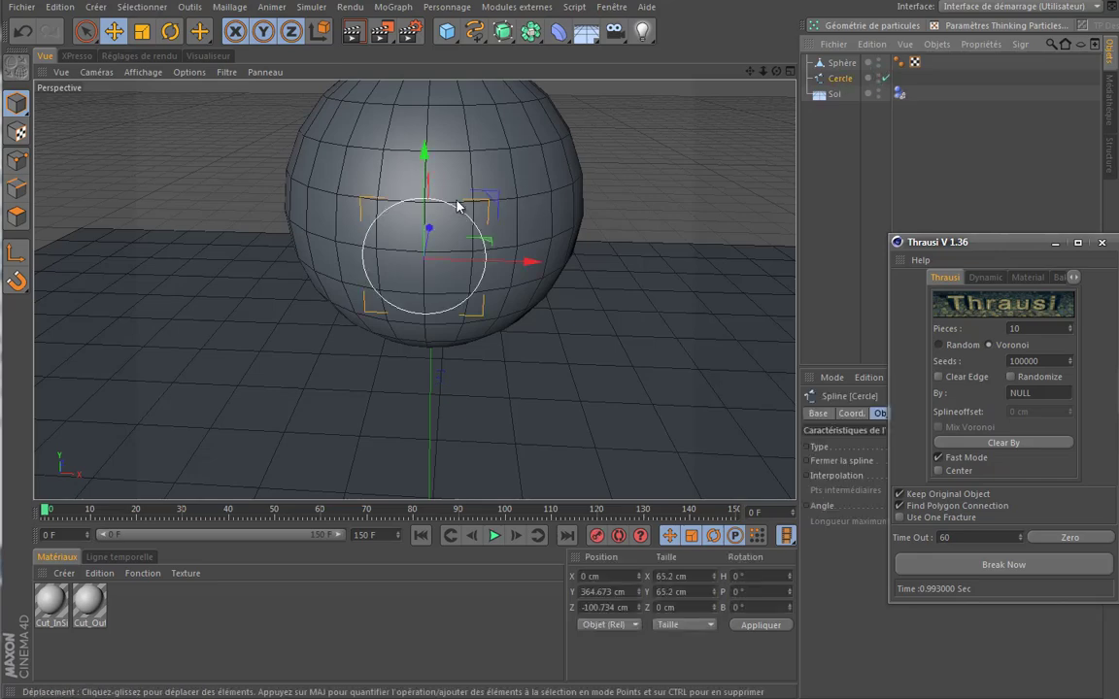
mouse_move(639, 167)
alt+mouse_down()
mouse_move(494, 172)
mouse_move(367, 240)
mouse_move(416, 231)
alt+mouse_up()
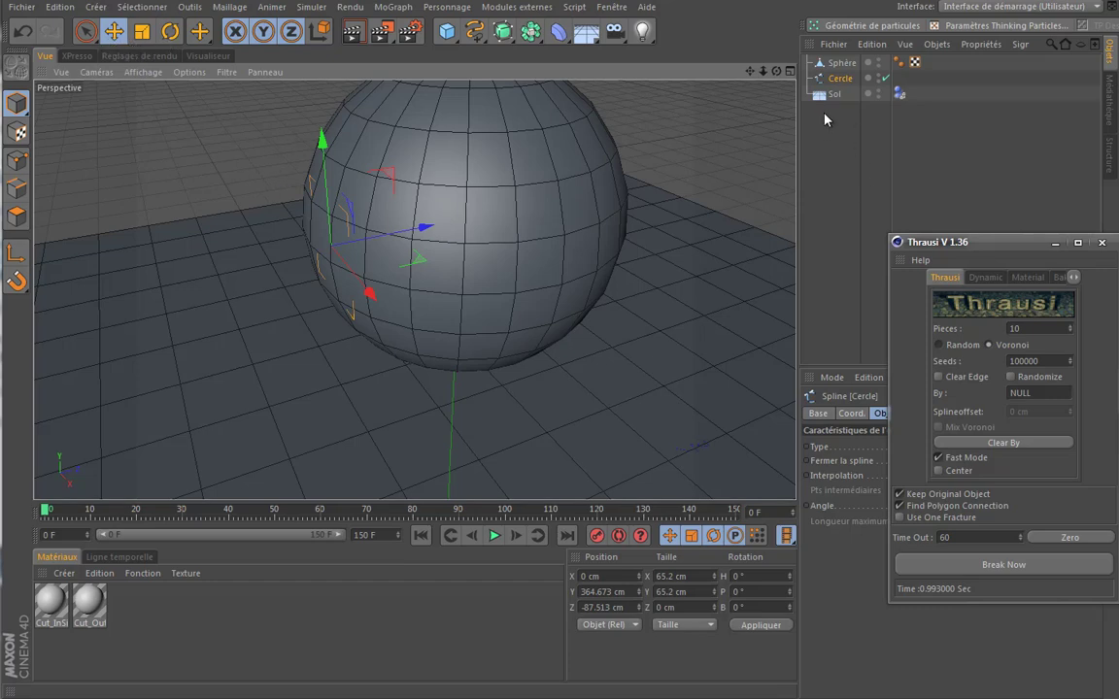
drag(841, 83, 841, 94)
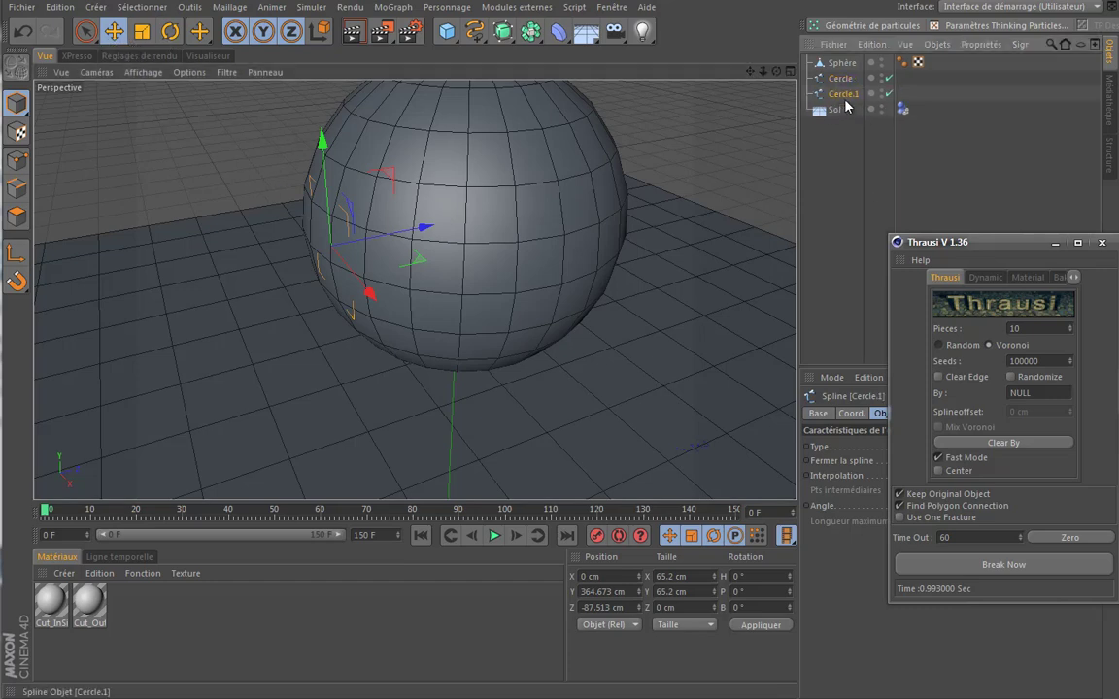
mouse_move(424, 230)
mouse_down()
mouse_move(450, 219)
mouse_move(491, 330)
mouse_up()
click(141, 32)
mouse_move(686, 95)
alt+mouse_down()
mouse_move(754, 165)
mouse_move(792, 150)
mouse_move(732, 157)
alt+mouse_up()
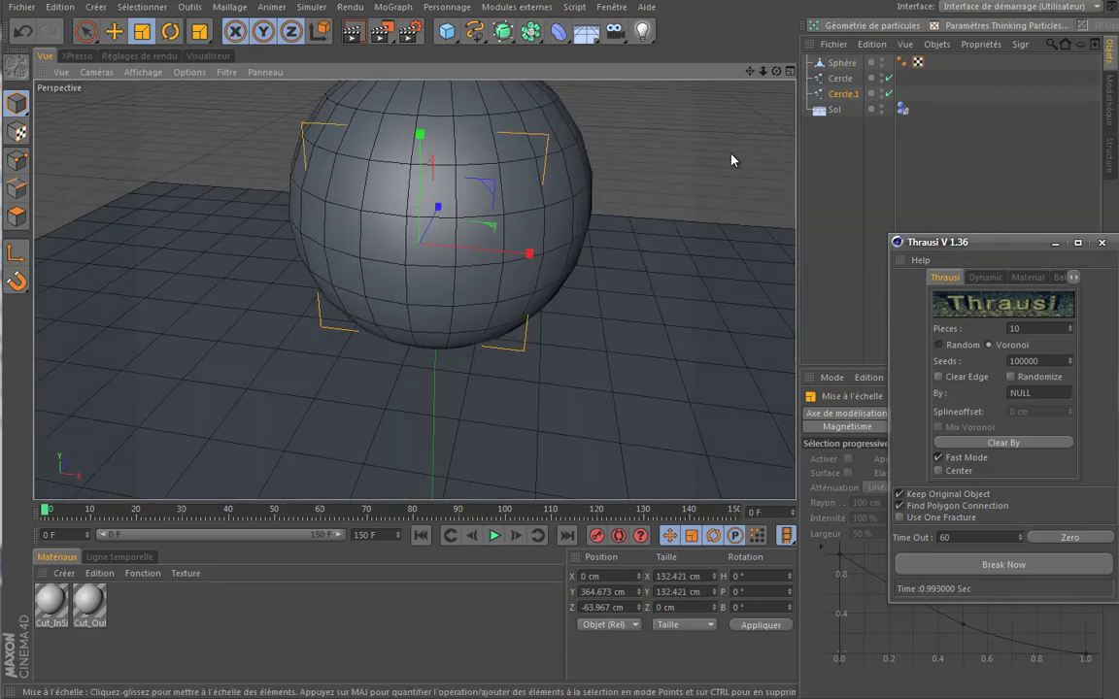
Step: Merge both circles with Connecter les objets + Supprimer and set Cercle.2 as Thrausi's By guide
ctrl+click(835, 78)
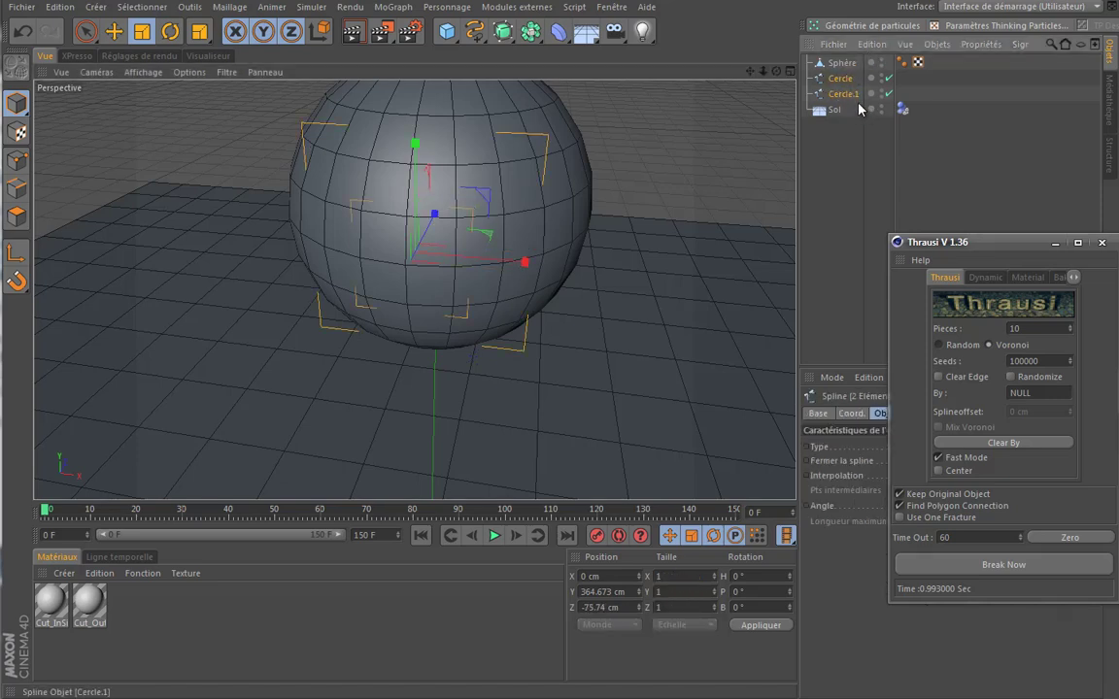
right_click(841, 99)
click(969, 522)
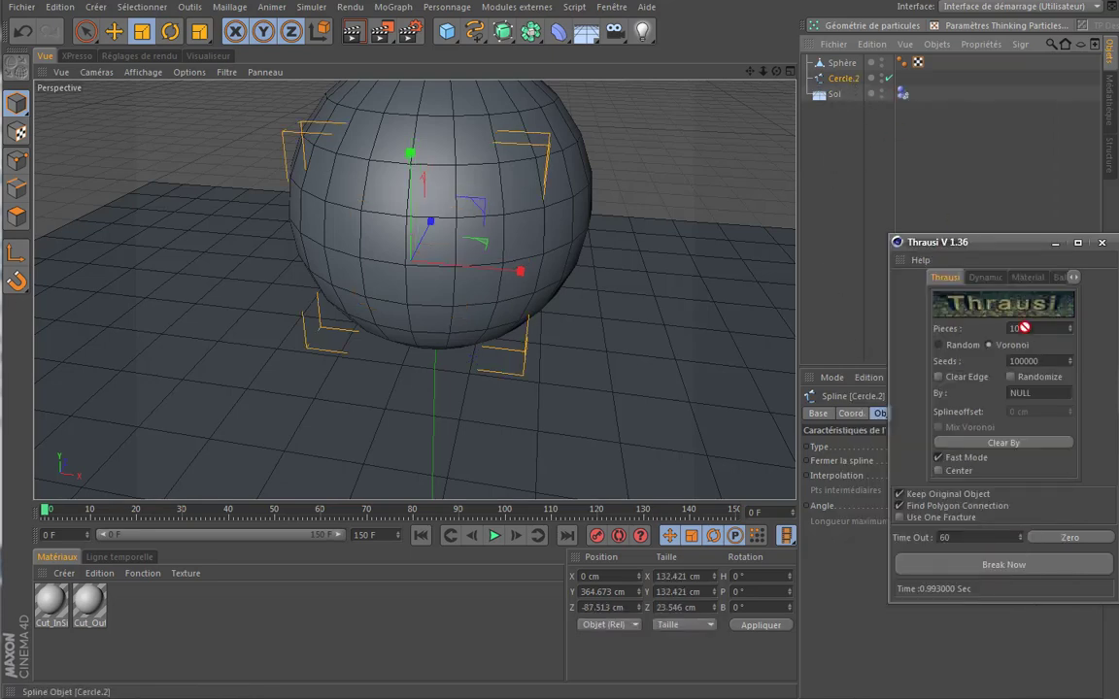
drag(1024, 327, 1027, 392)
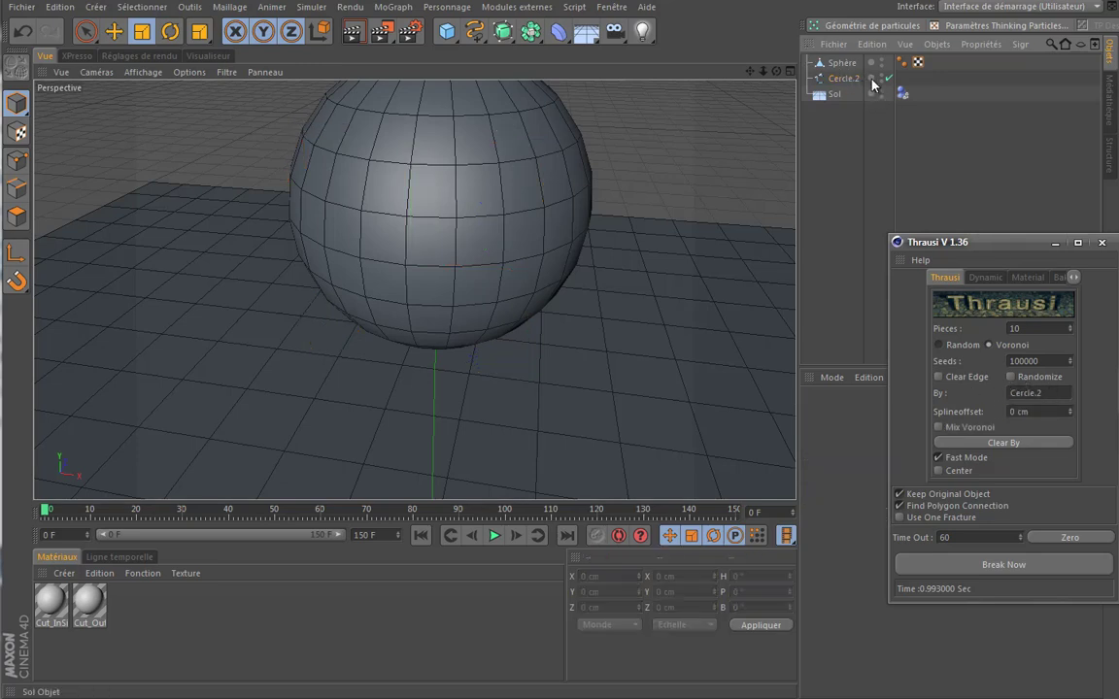
Step: Break Sphère with Thrausi into a new Sphère_Thrausi_20 fracture object
click(842, 63)
scroll(493, 327, down, 3)
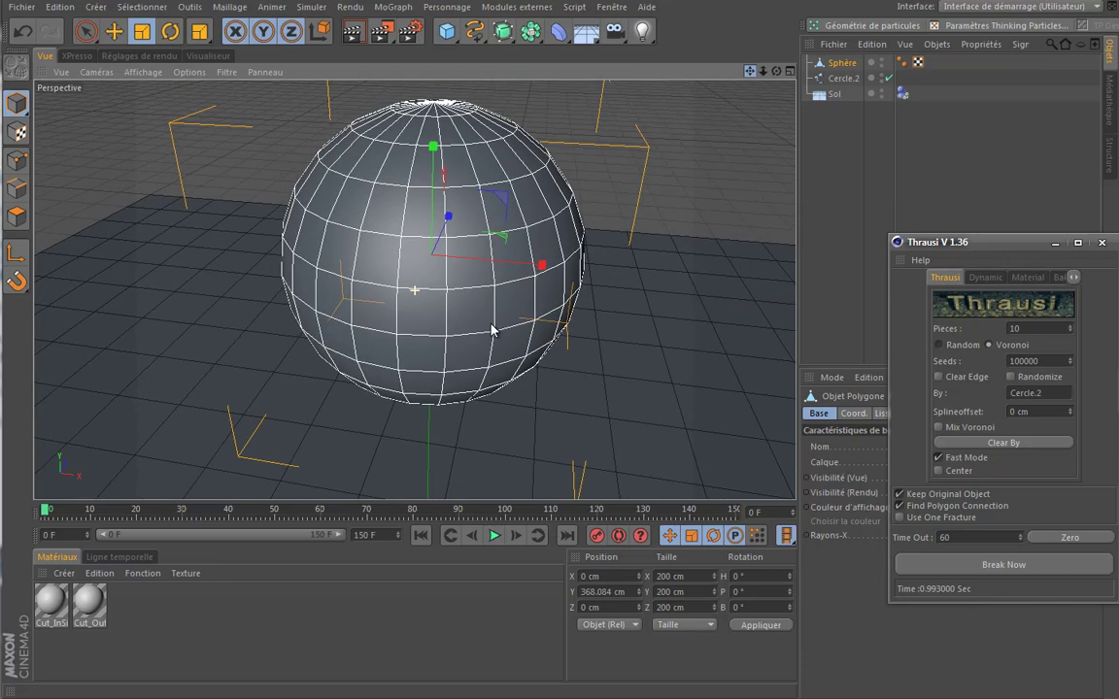
scroll(607, 287, down, 3)
scroll(607, 286, up, 3)
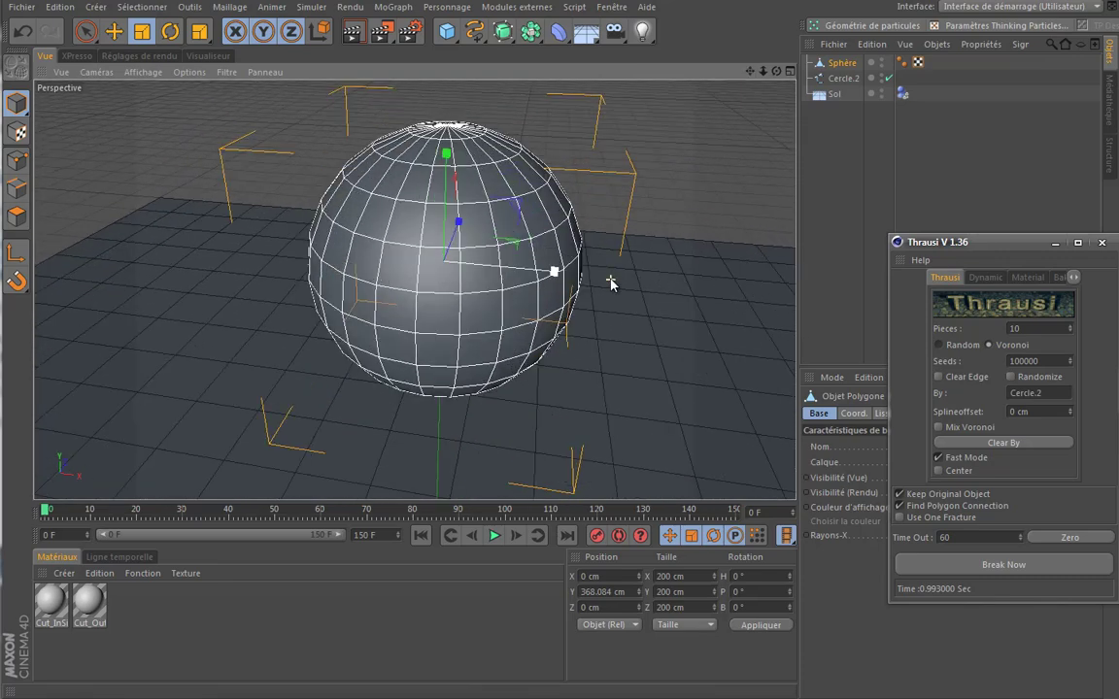
click(1008, 565)
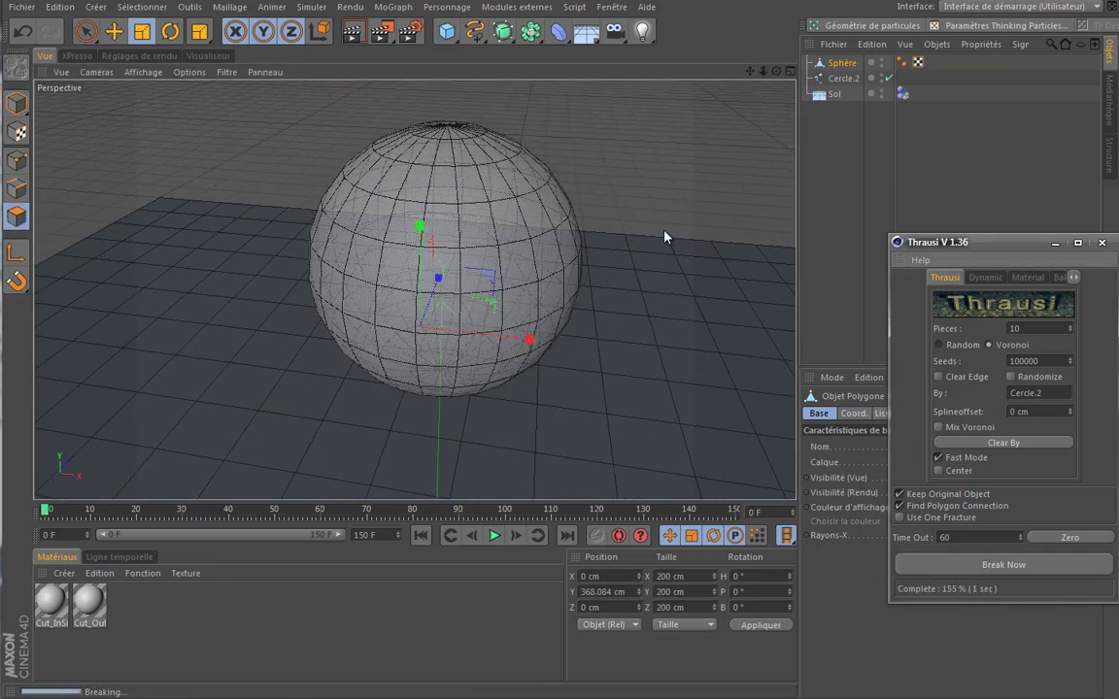
click(896, 158)
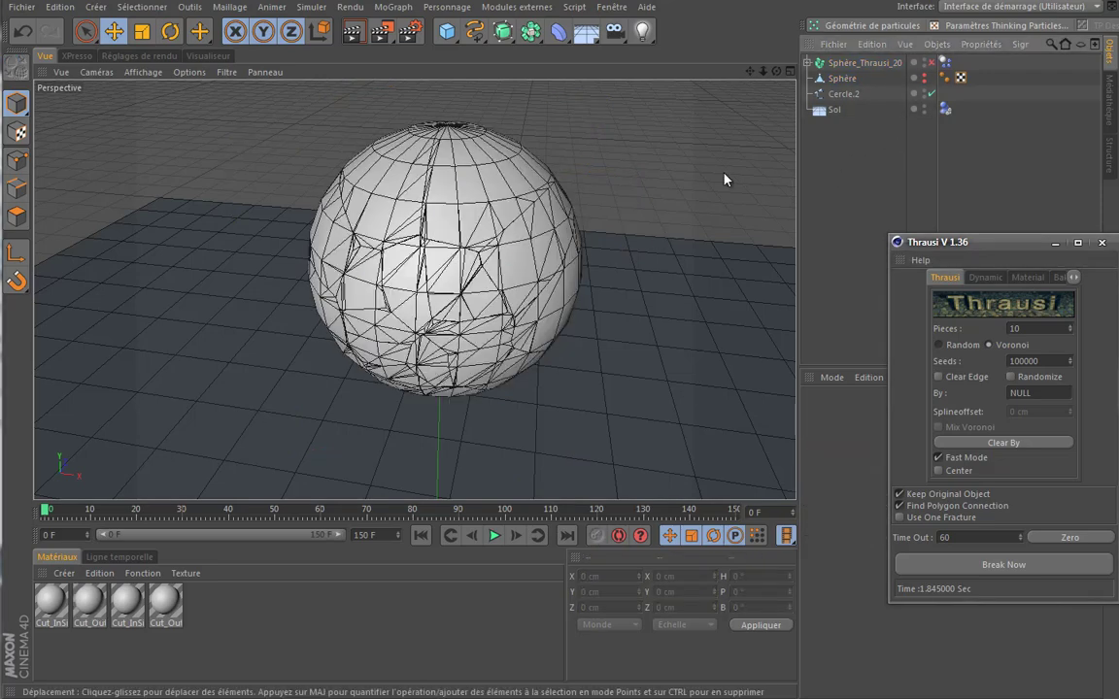
Step: Orbit and zoom around Sphère_Thrausi_20 to inspect the fractured mesh
mouse_move(616, 210)
alt+mouse_down()
mouse_move(612, 275)
mouse_move(657, 235)
alt+mouse_up()
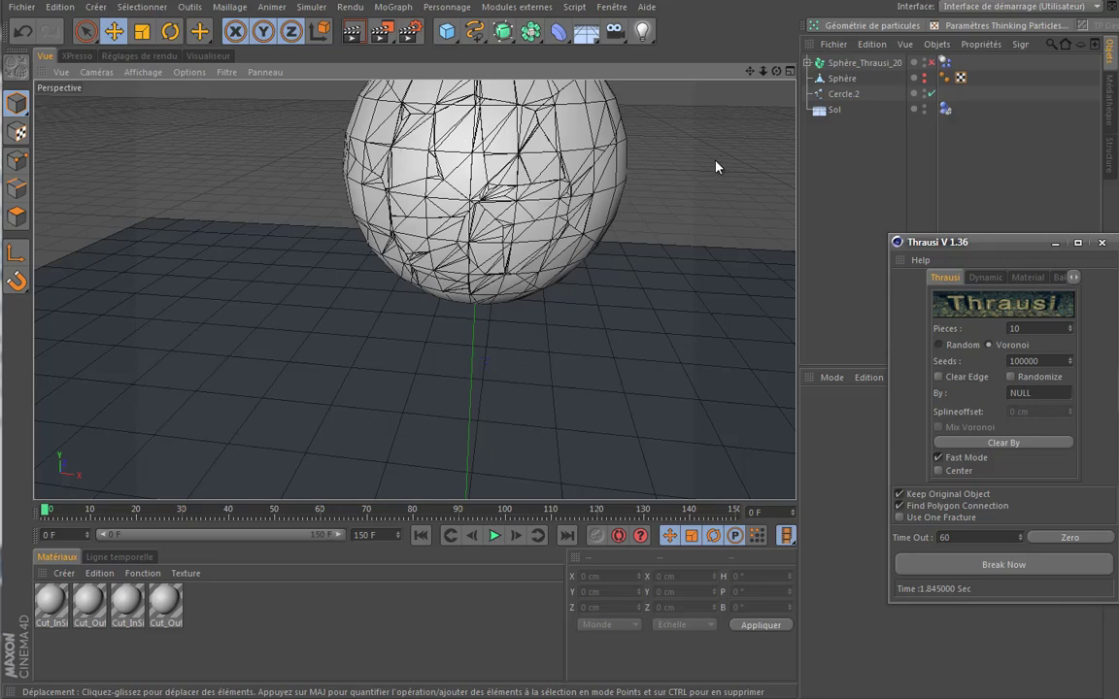
mouse_move(715, 167)
alt+mouse_down()
mouse_move(702, 187)
mouse_move(644, 198)
mouse_move(341, 215)
mouse_move(390, 222)
alt+mouse_up()
mouse_move(744, 106)
alt+mouse_down()
mouse_move(486, 327)
mouse_move(496, 337)
mouse_move(492, 324)
alt+mouse_up()
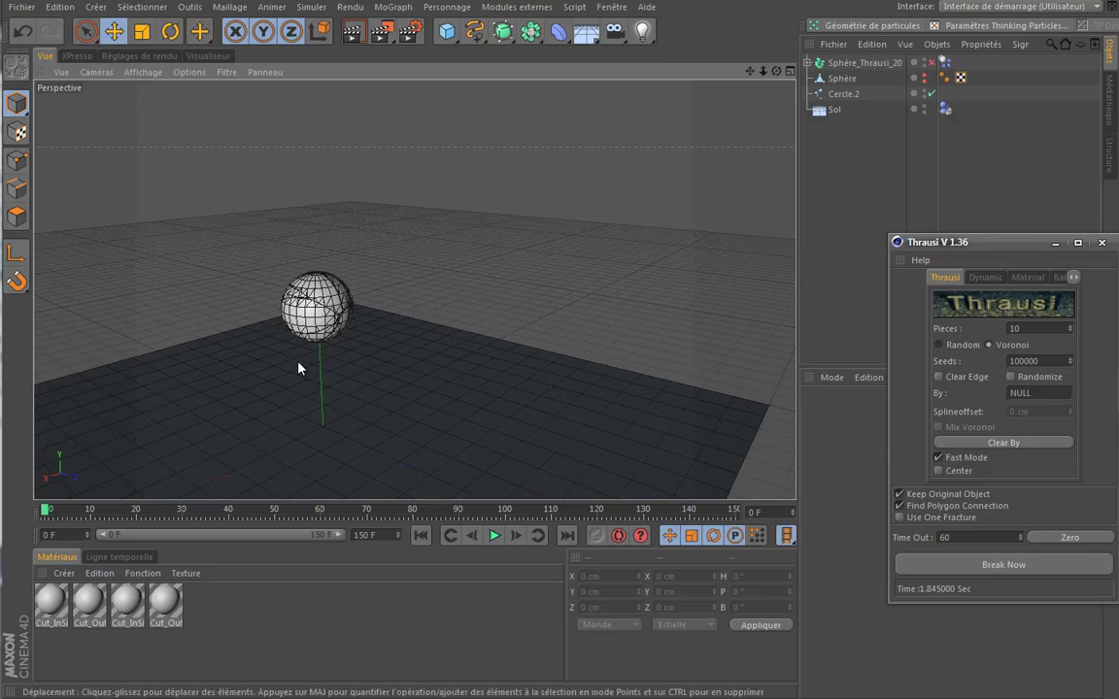
scroll(300, 364, up, 4)
scroll(325, 302, up, 3)
scroll(325, 303, down, 3)
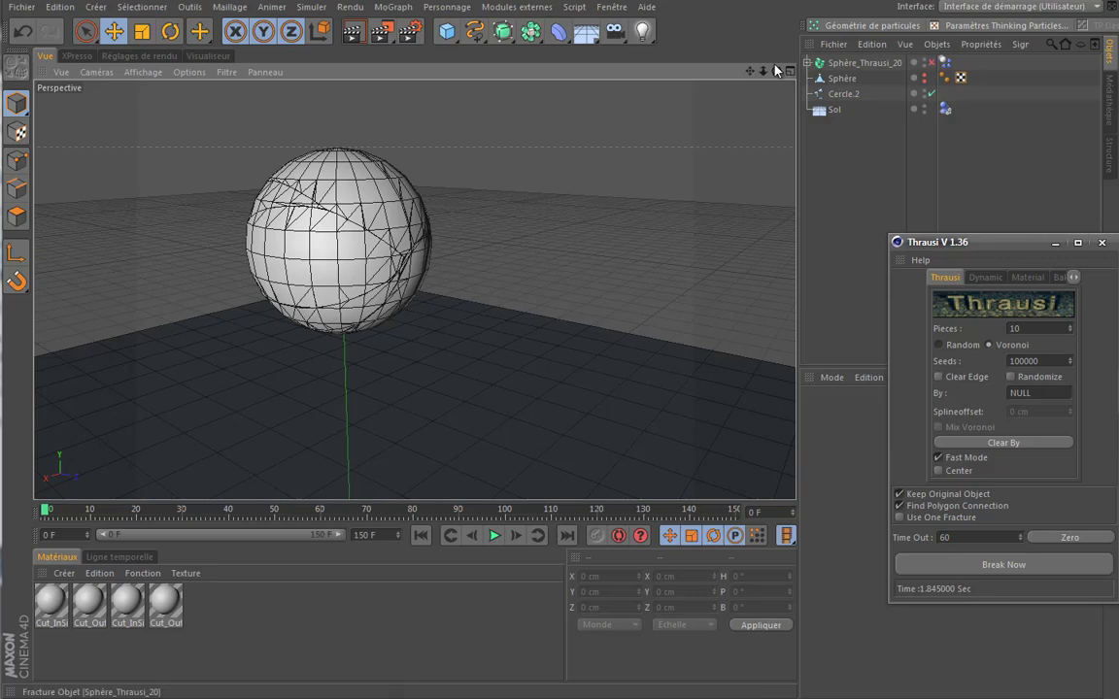
mouse_move(437, 238)
alt+mouse_down()
mouse_move(776, 210)
mouse_move(492, 331)
alt+mouse_up()
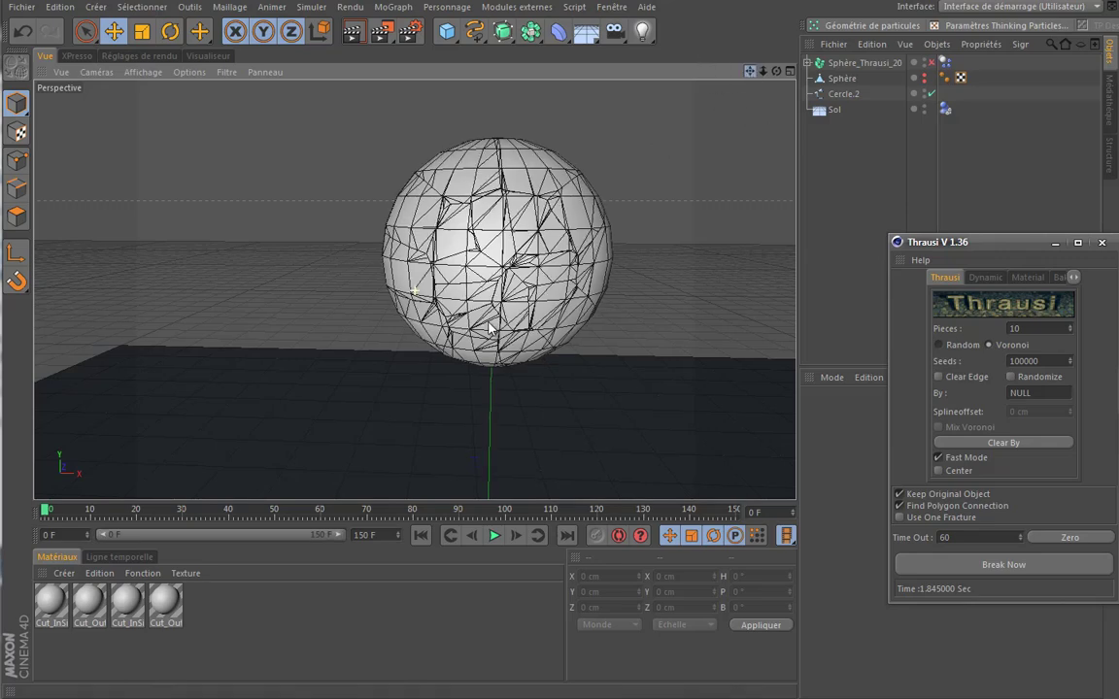
alt+drag(621, 223, 490, 324)
Step: Delete Sphère_Thrausi_20 and rotate Cercle.2 to P 90° so it lies flat
click(869, 63)
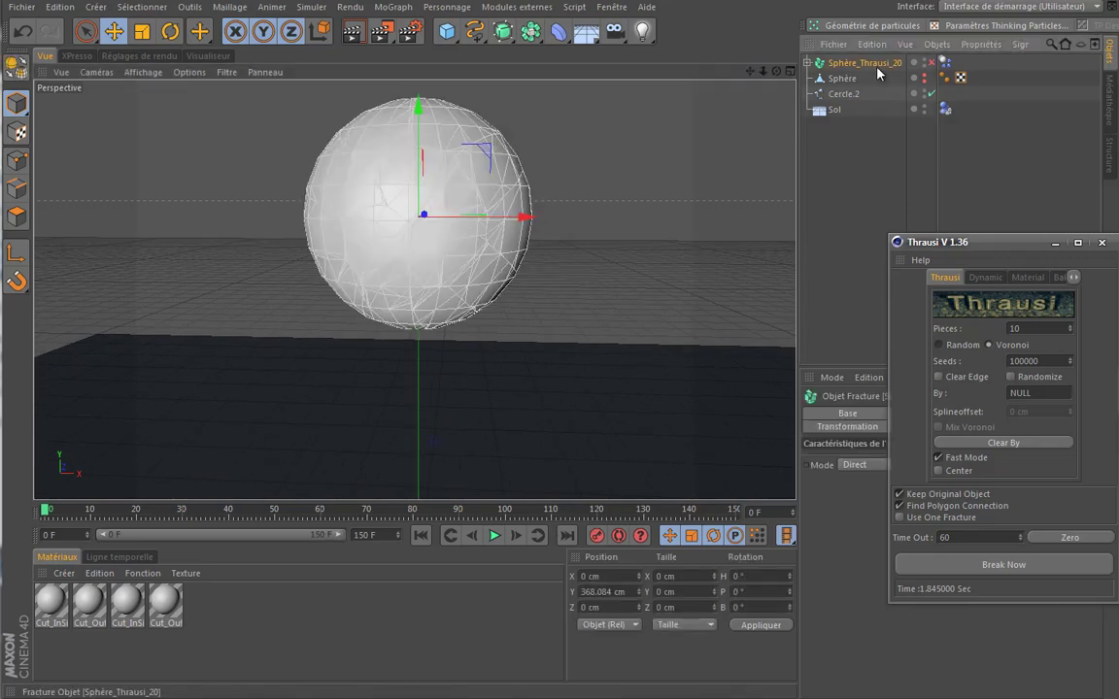
key(Delete)
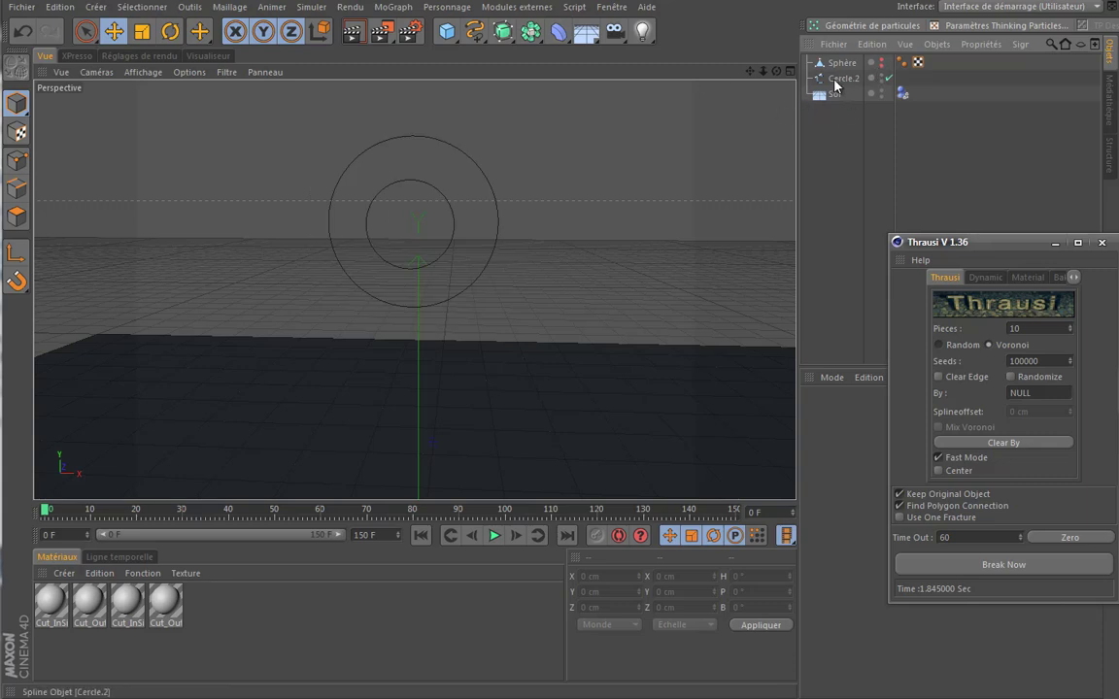
click(832, 76)
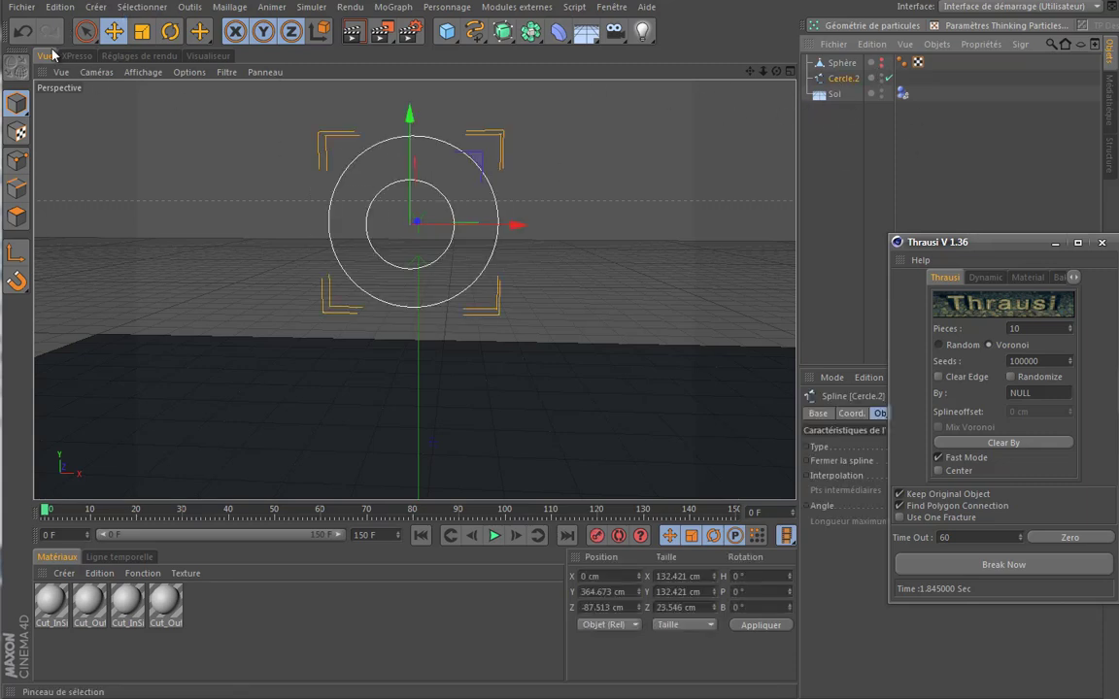
click(170, 31)
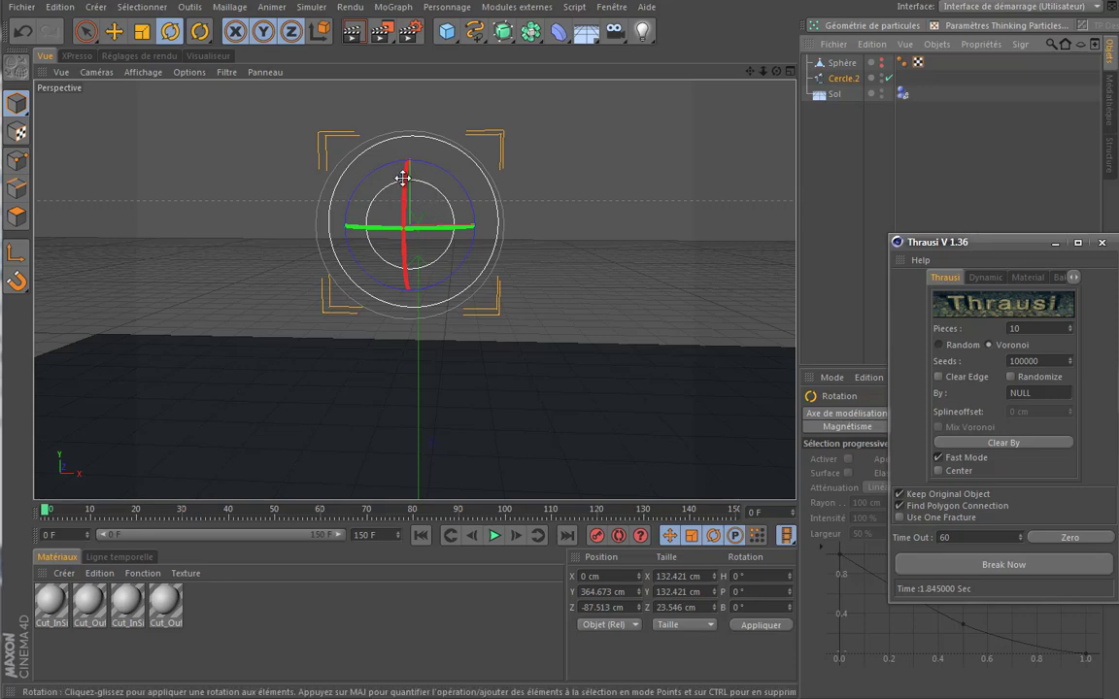
mouse_move(402, 178)
mouse_down()
mouse_move(413, 310)
mouse_move(435, 359)
mouse_up()
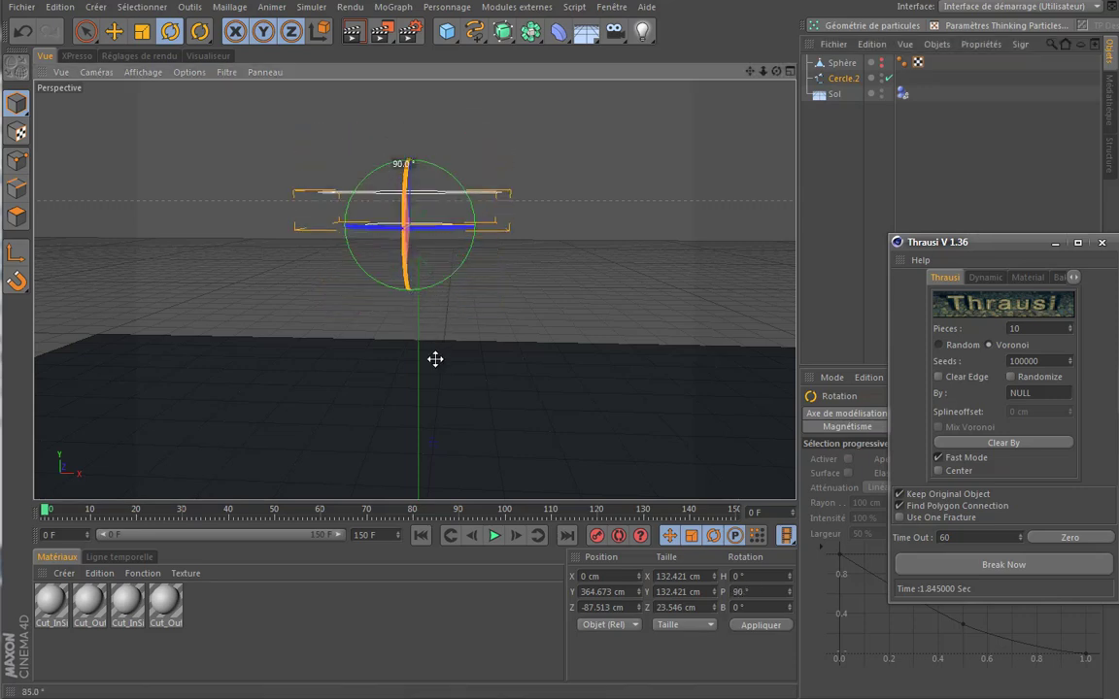
Step: Unhide the original sphere and lower Cercle.2 to Y 284.159 cm, Z -3.801 cm
click(865, 63)
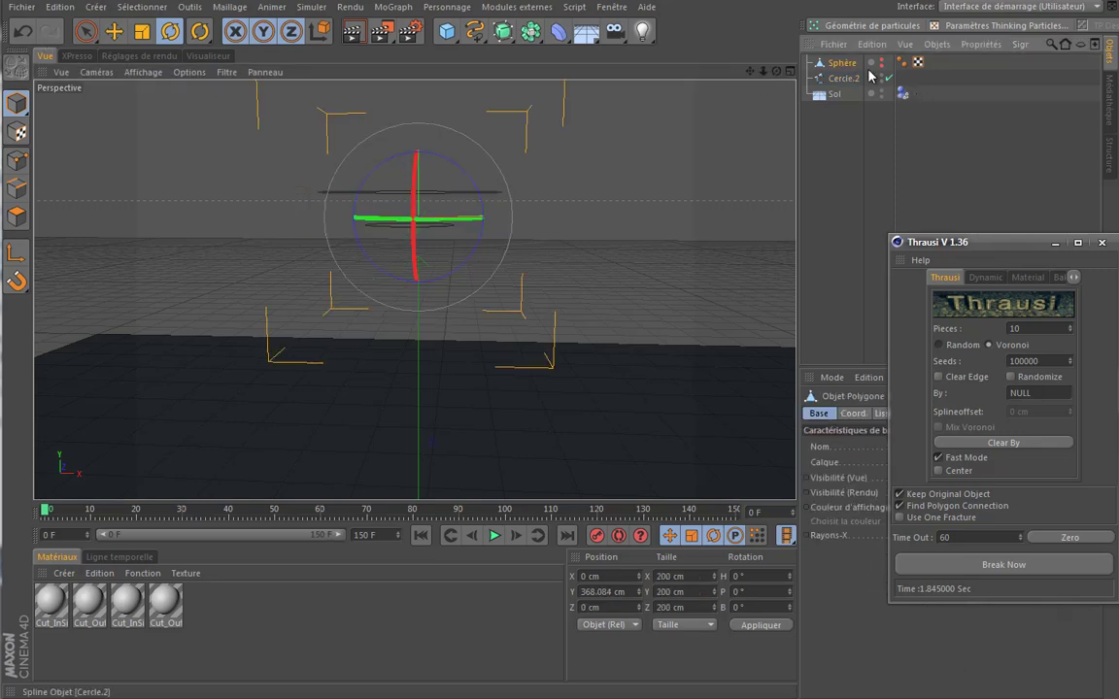
click(880, 61)
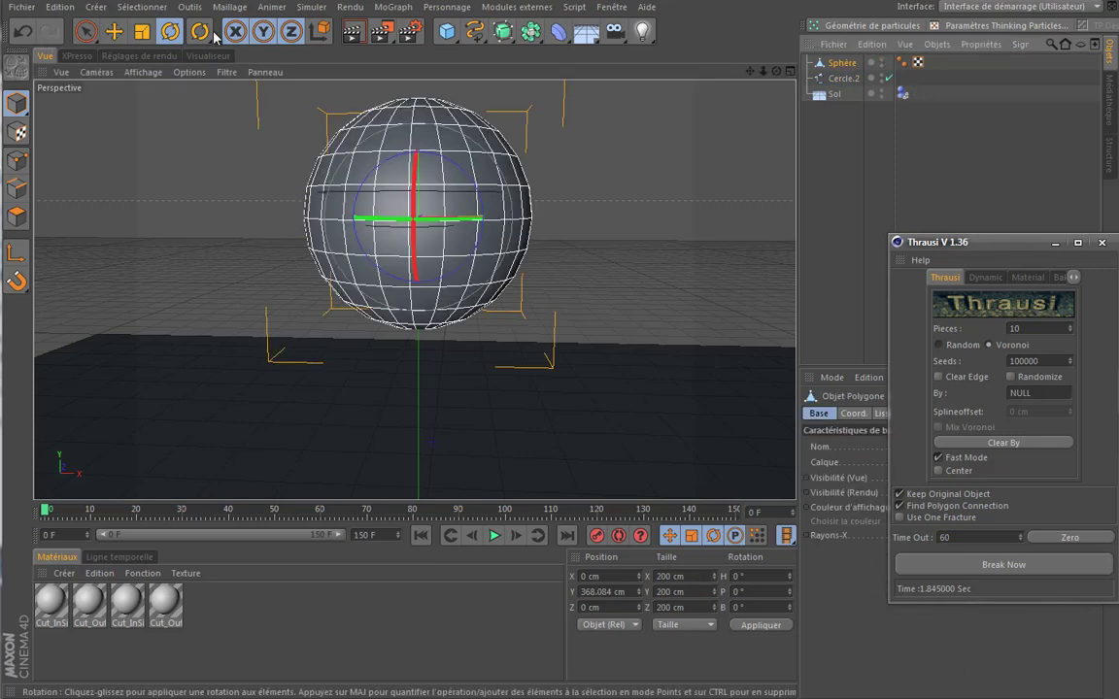
click(115, 31)
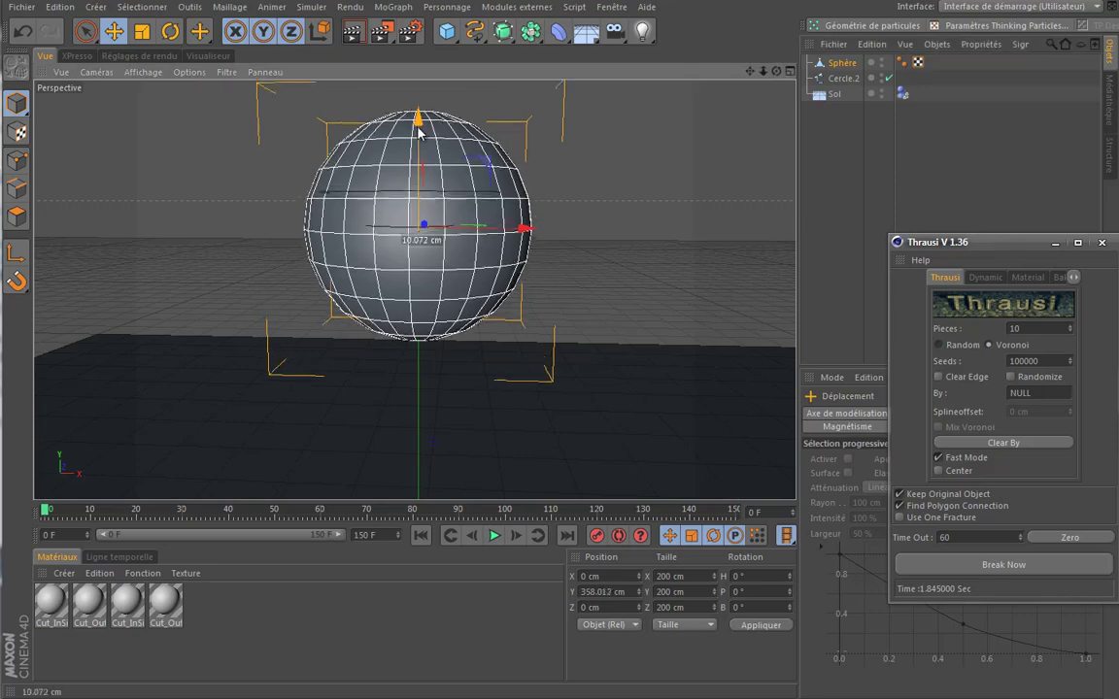
drag(419, 109, 419, 155)
key(ctrl+z)
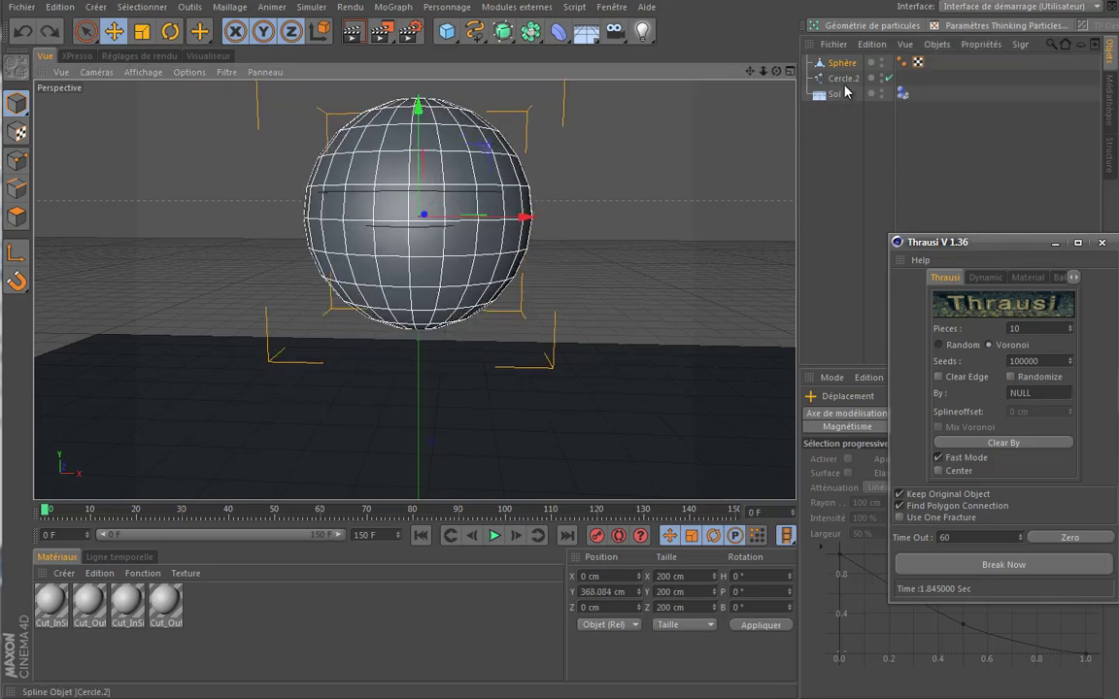
click(413, 194)
drag(413, 114, 416, 197)
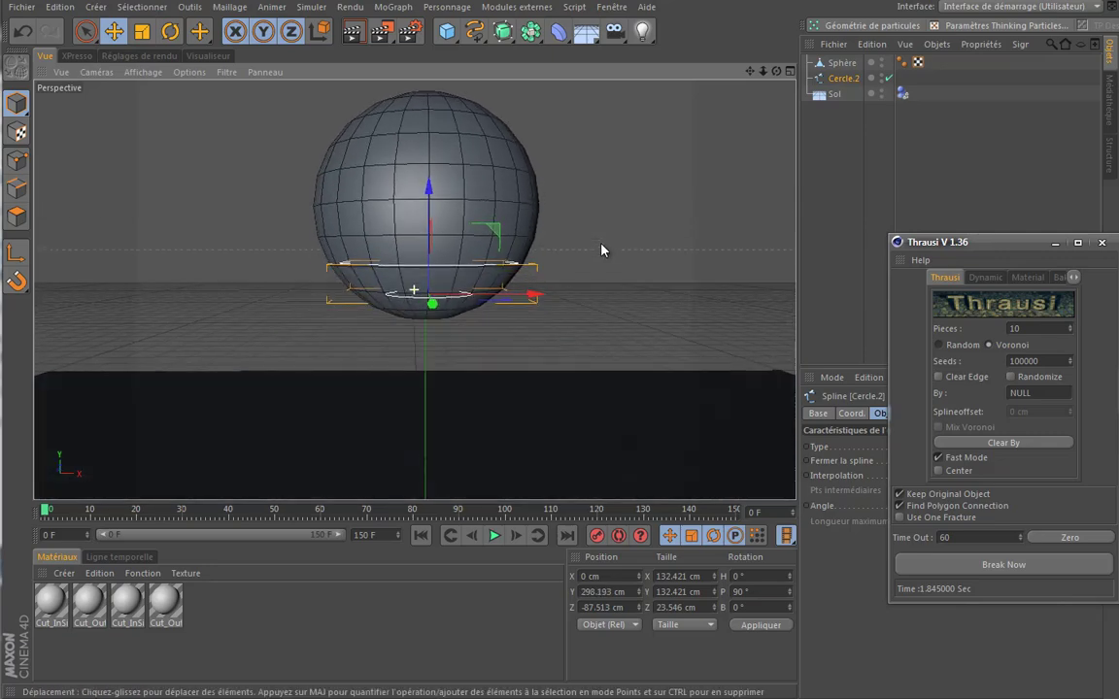
mouse_move(593, 255)
alt+mouse_down()
mouse_move(699, 304)
mouse_move(604, 294)
alt+mouse_up()
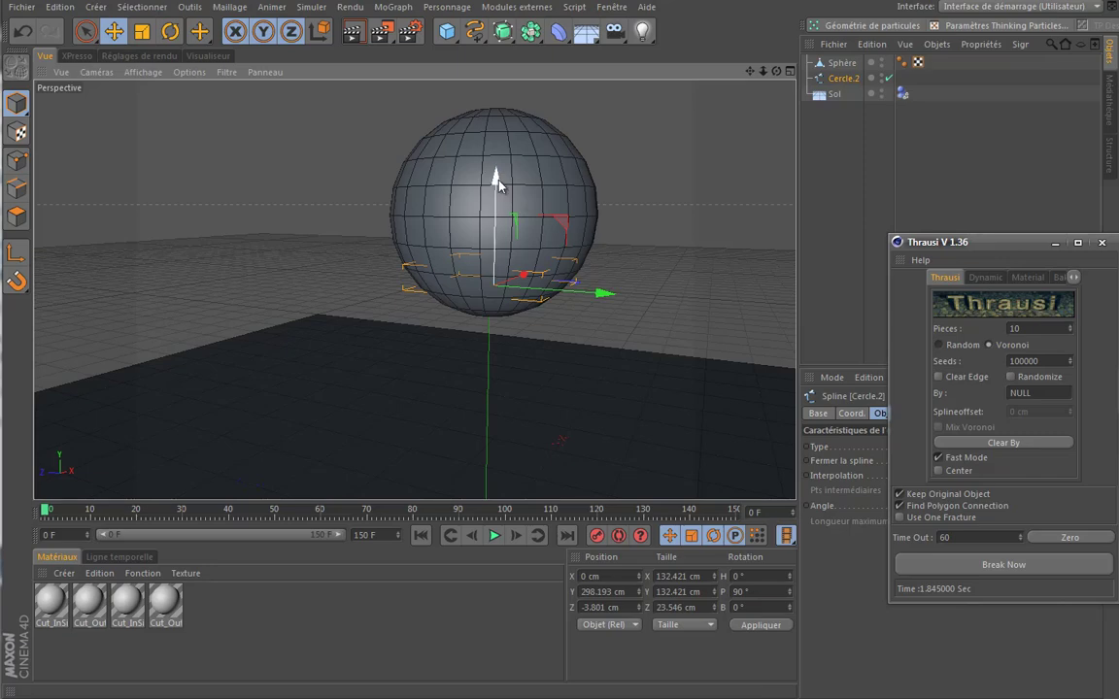
drag(497, 176, 493, 195)
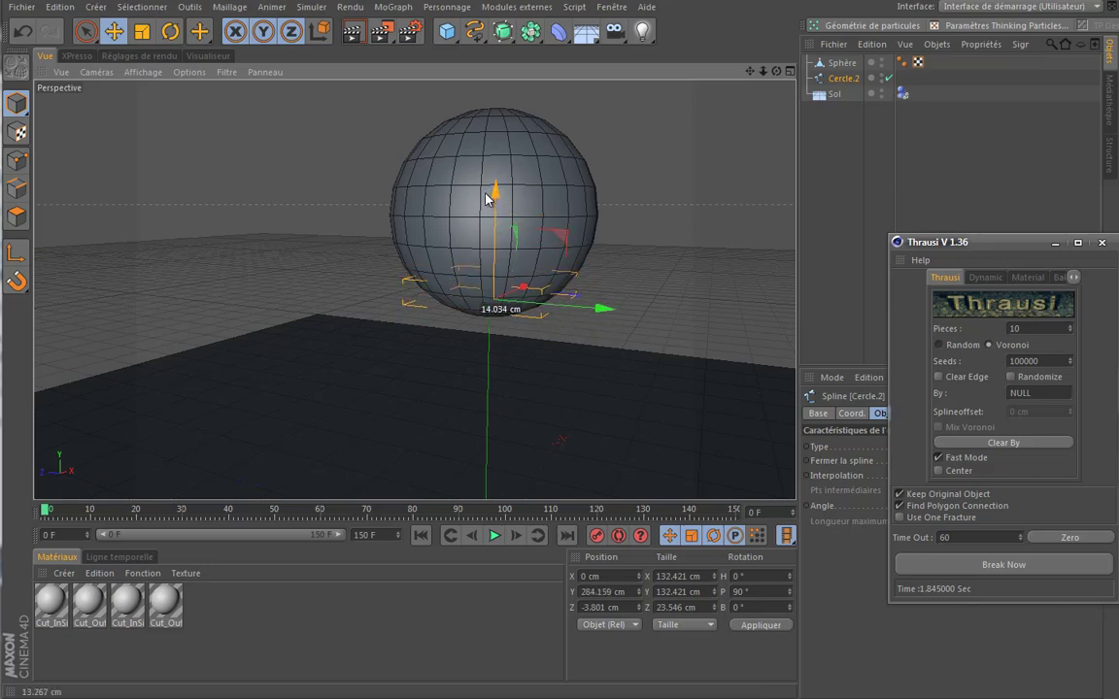
alt+drag(643, 194, 482, 200)
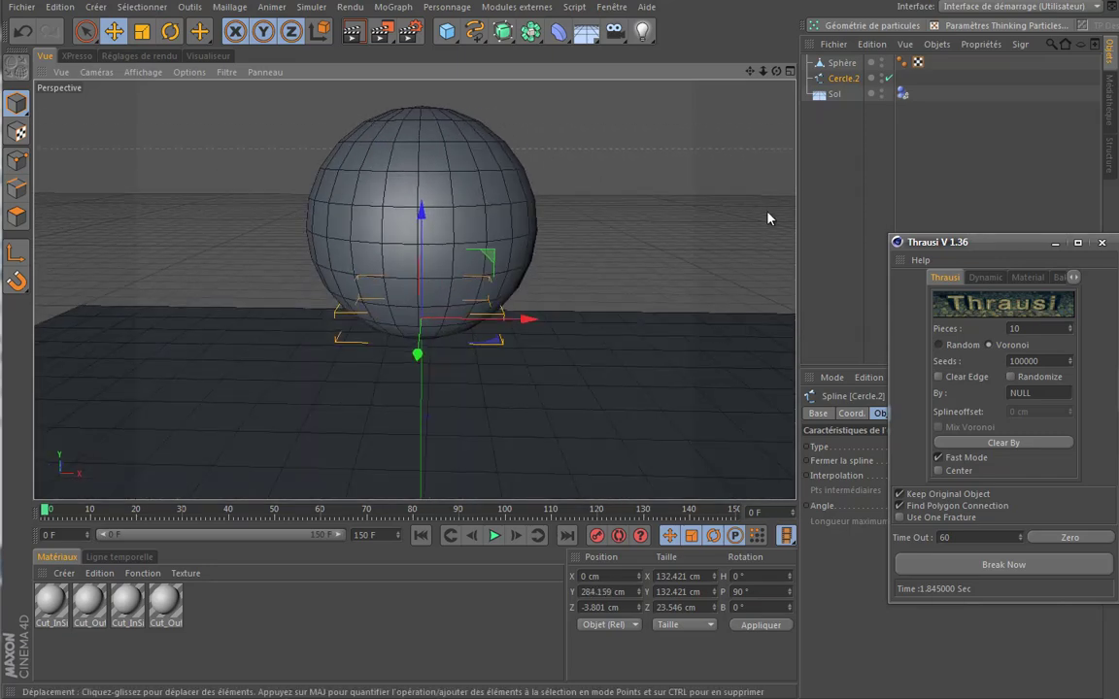
click(841, 62)
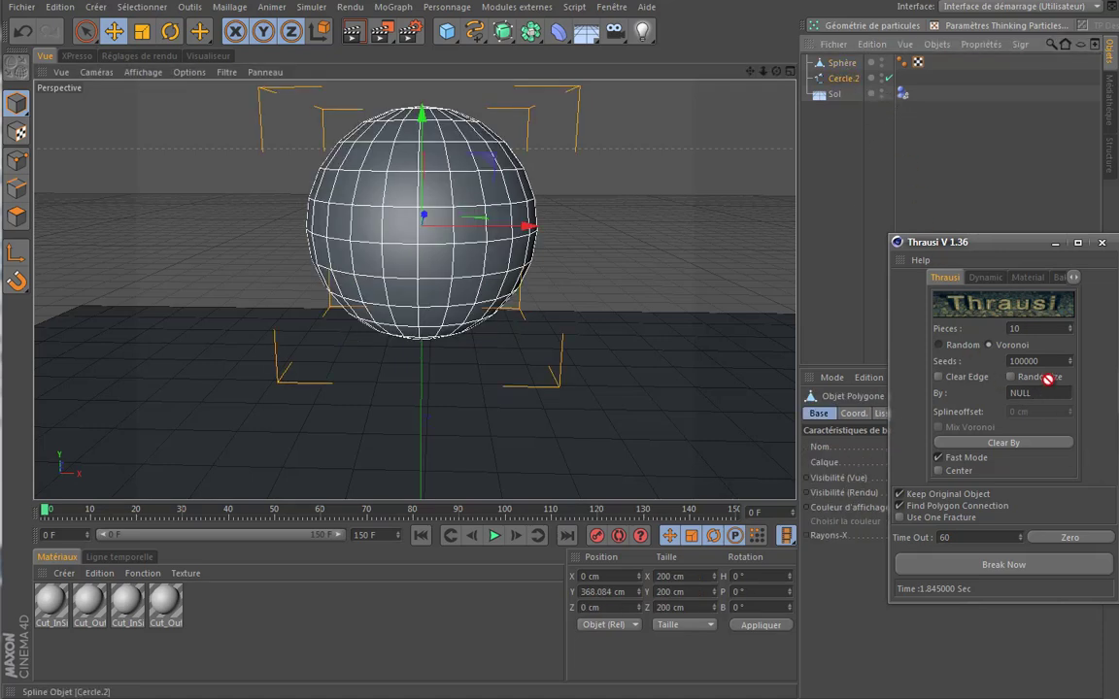
Step: Re-fracture Sphère along Cercle.2 into a new Sphère_Thrausi_20
drag(1048, 404, 1039, 393)
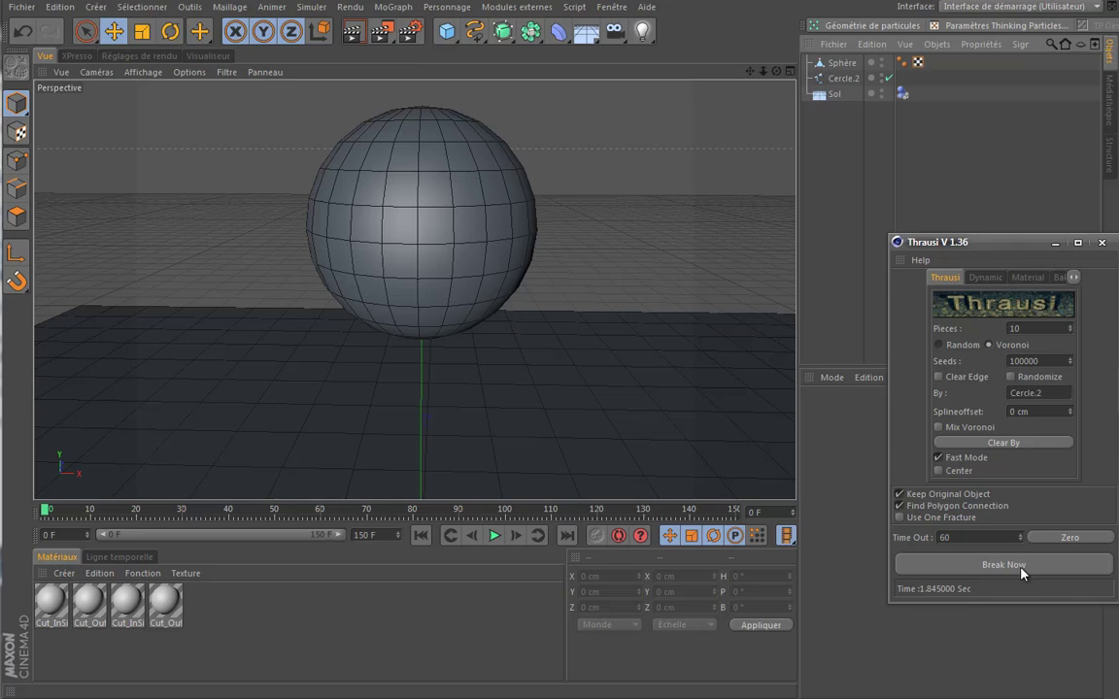
click(844, 63)
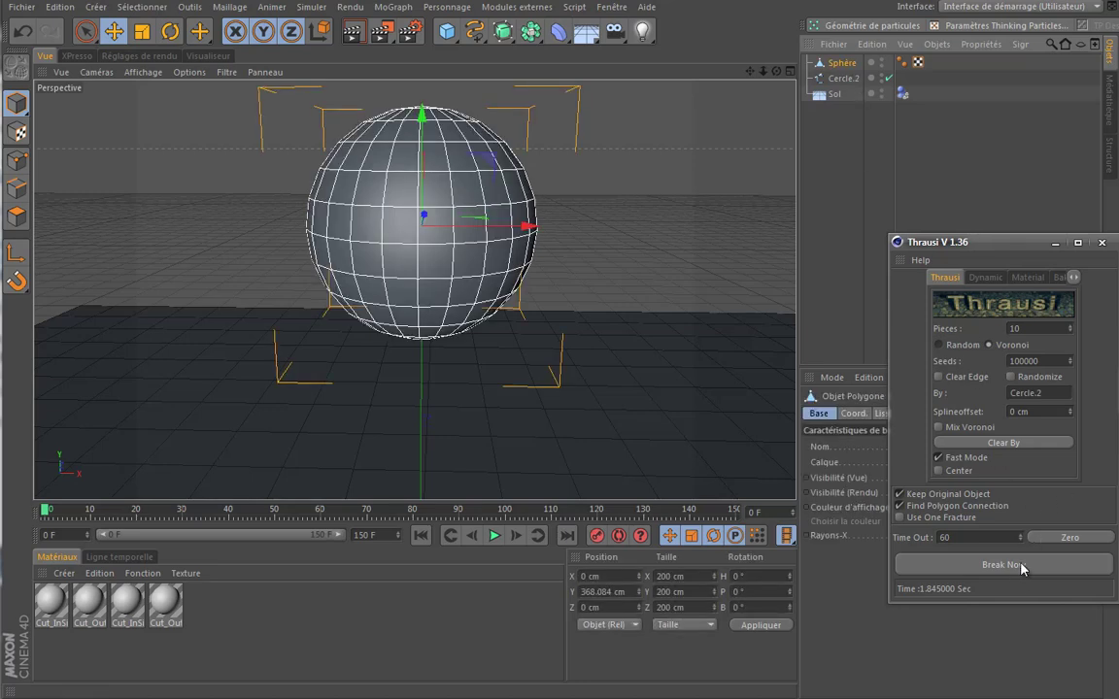
click(1001, 564)
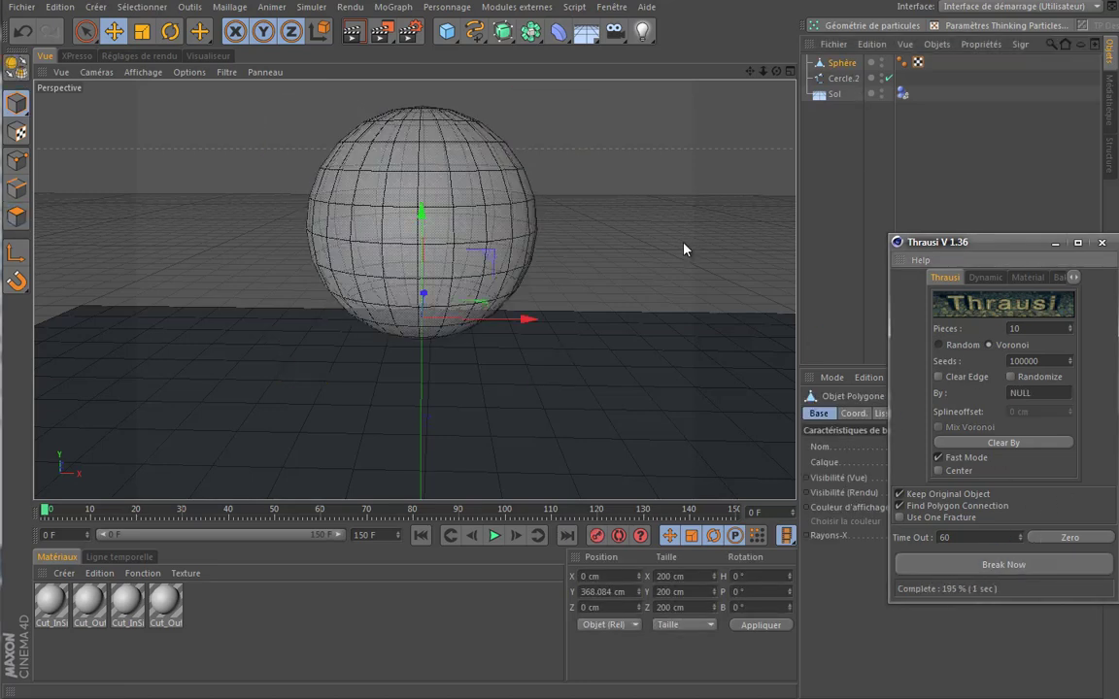
click(858, 170)
mouse_move(752, 72)
mouse_down()
mouse_move(492, 320)
mouse_move(669, 232)
mouse_move(654, 229)
mouse_up()
mouse_move(749, 71)
mouse_down()
mouse_move(484, 332)
mouse_move(592, 472)
mouse_up()
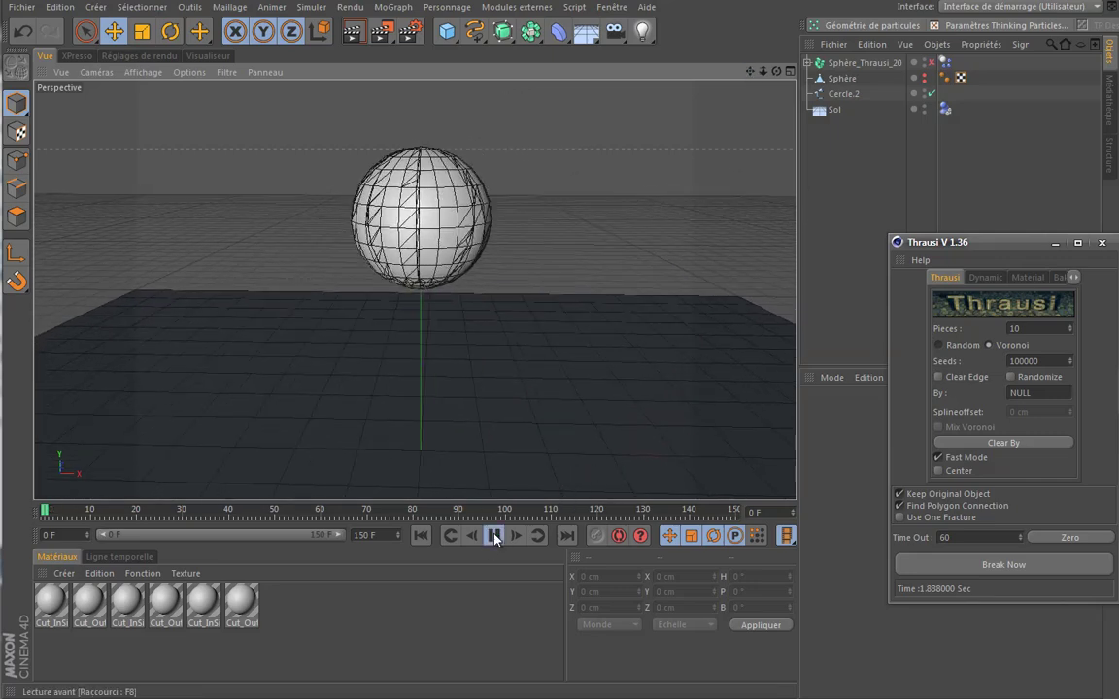
Step: Play the simulation to watch the sphere shatter, then stop and rewind to frame 0
click(494, 539)
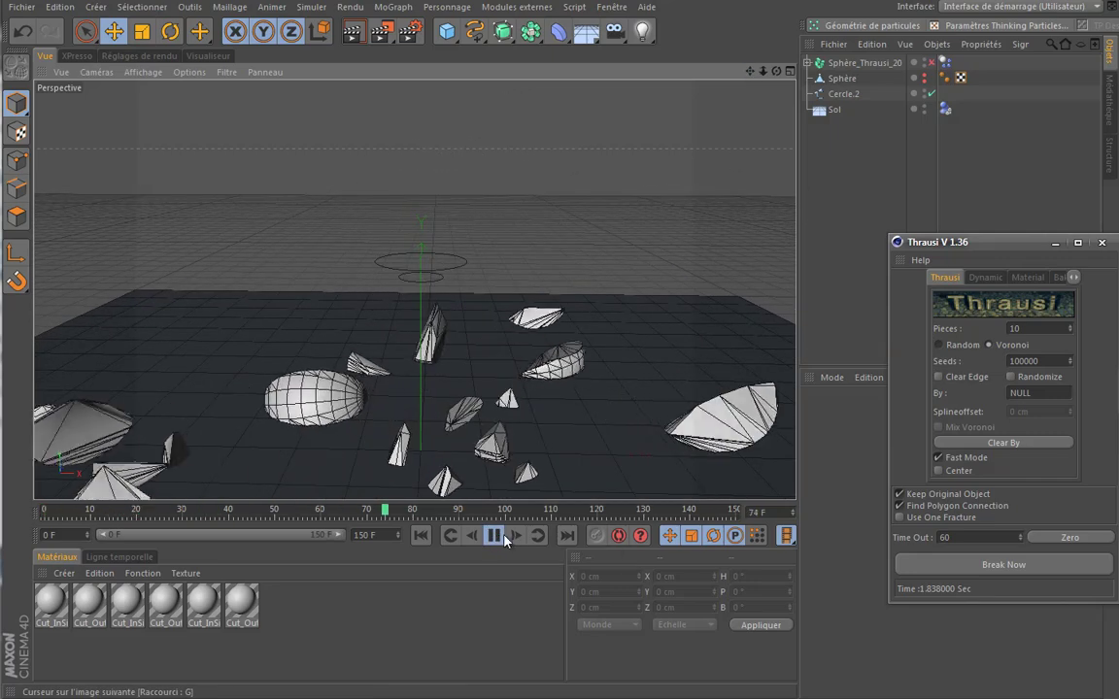
click(493, 535)
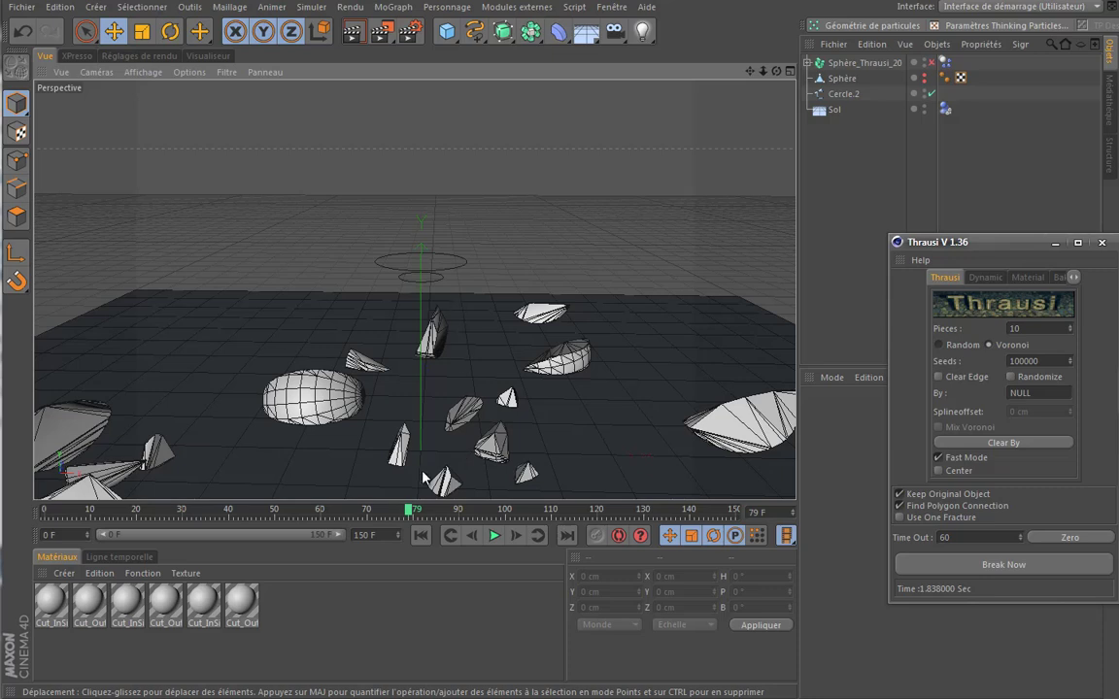
click(422, 535)
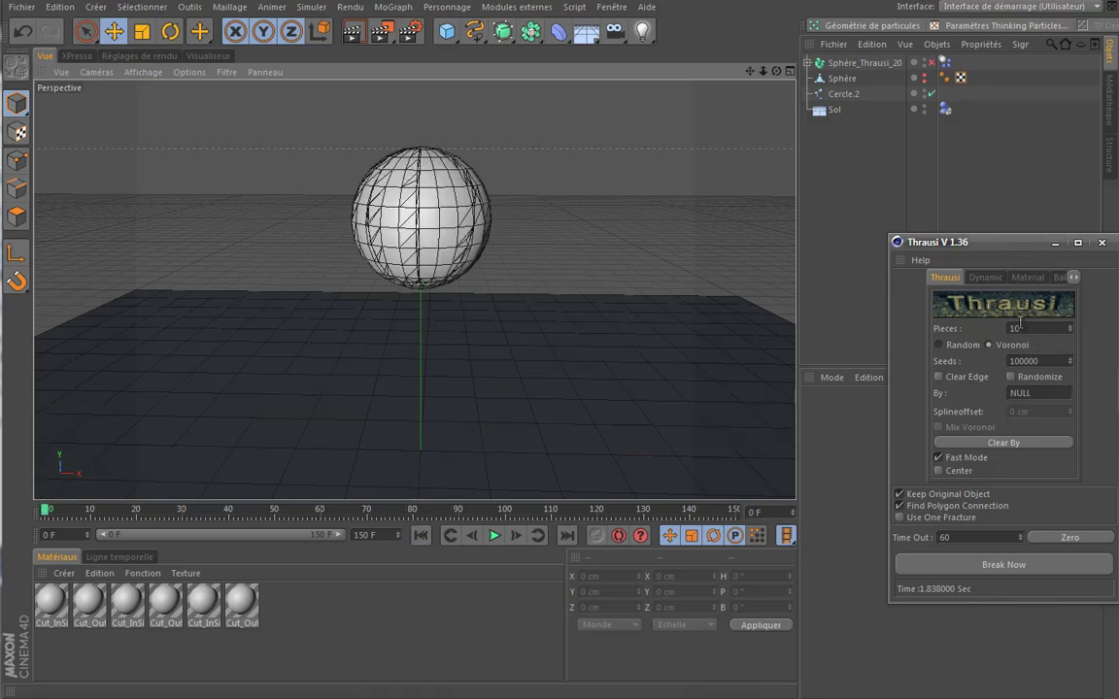
Step: Delete Sphère_Thrausi_20 and unhide the original sphere
click(862, 62)
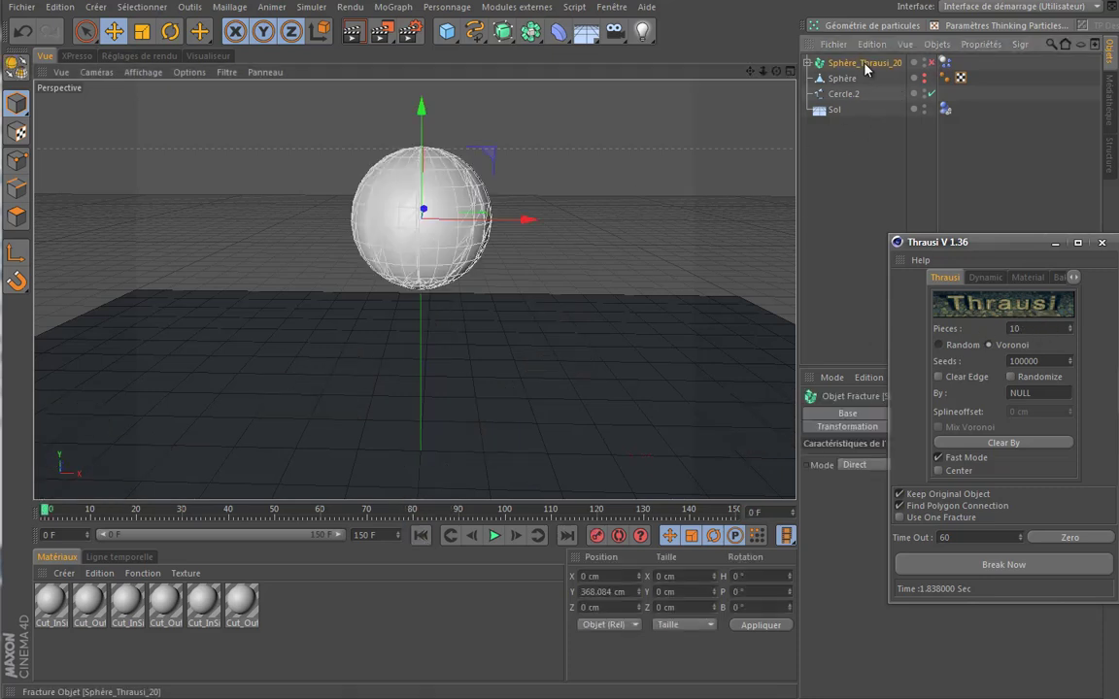
key(Delete)
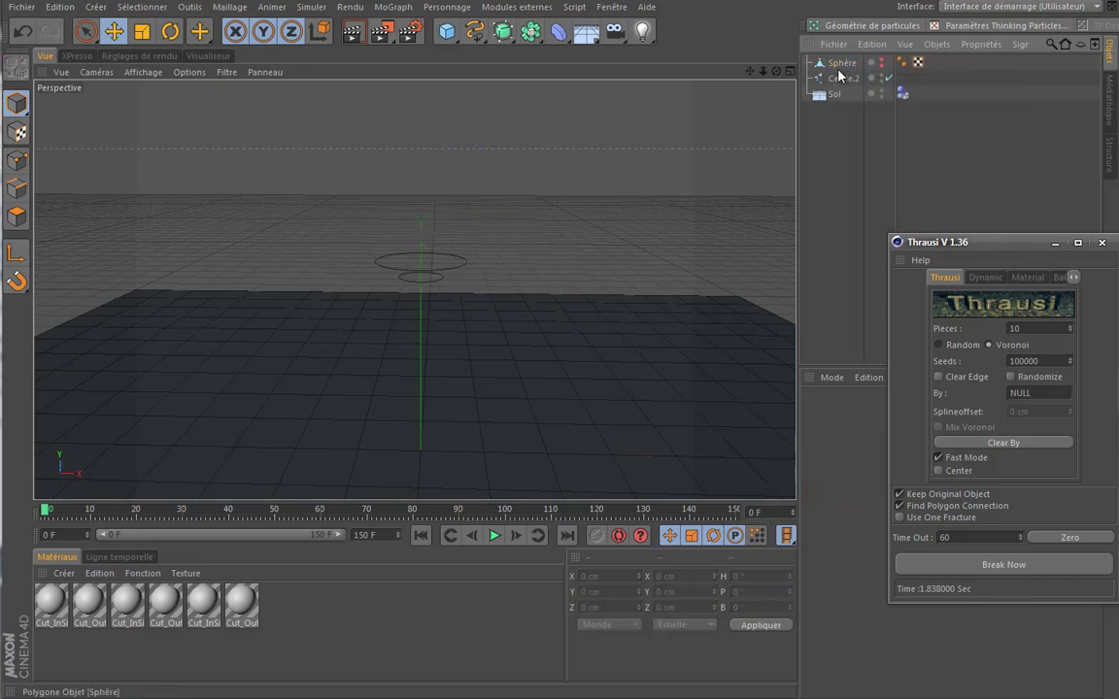
click(882, 62)
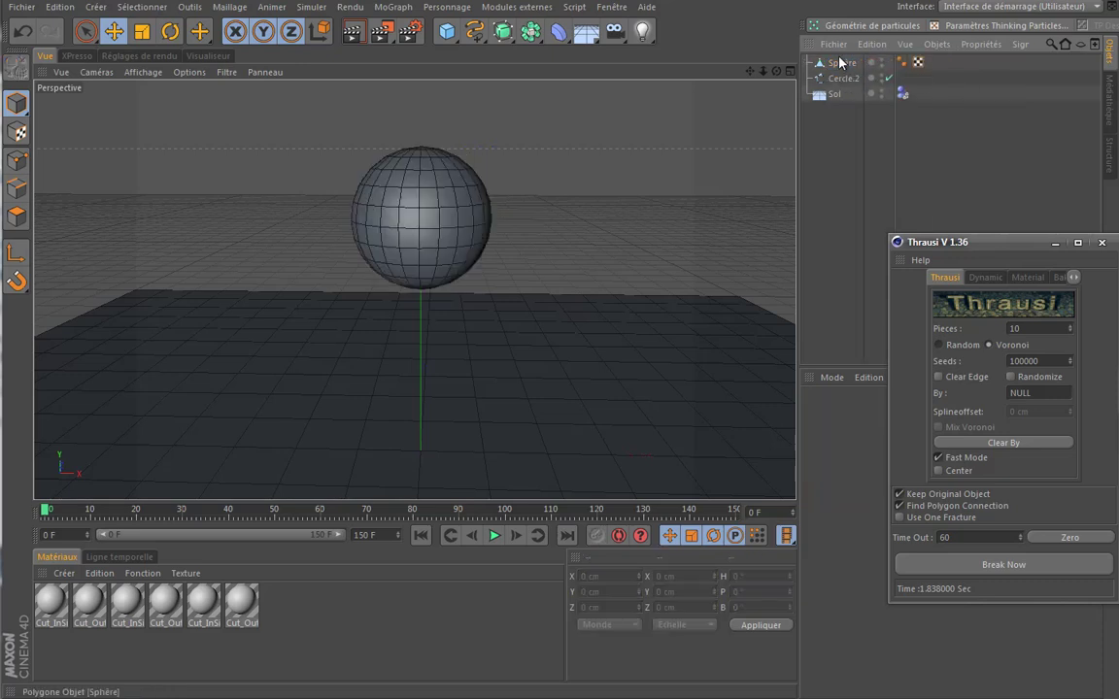
click(841, 62)
Step: Set Thrausi to 50 pieces guided by Cercle.2 and select Sphère
drag(843, 78, 1039, 397)
click(921, 322)
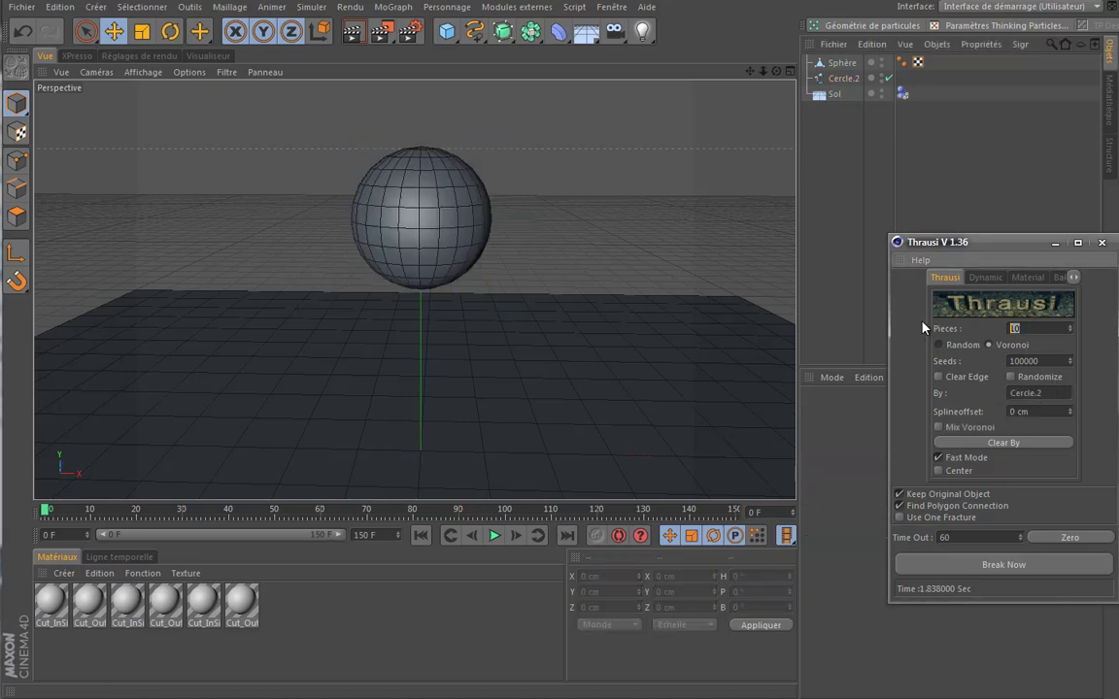
text(50)
click(837, 63)
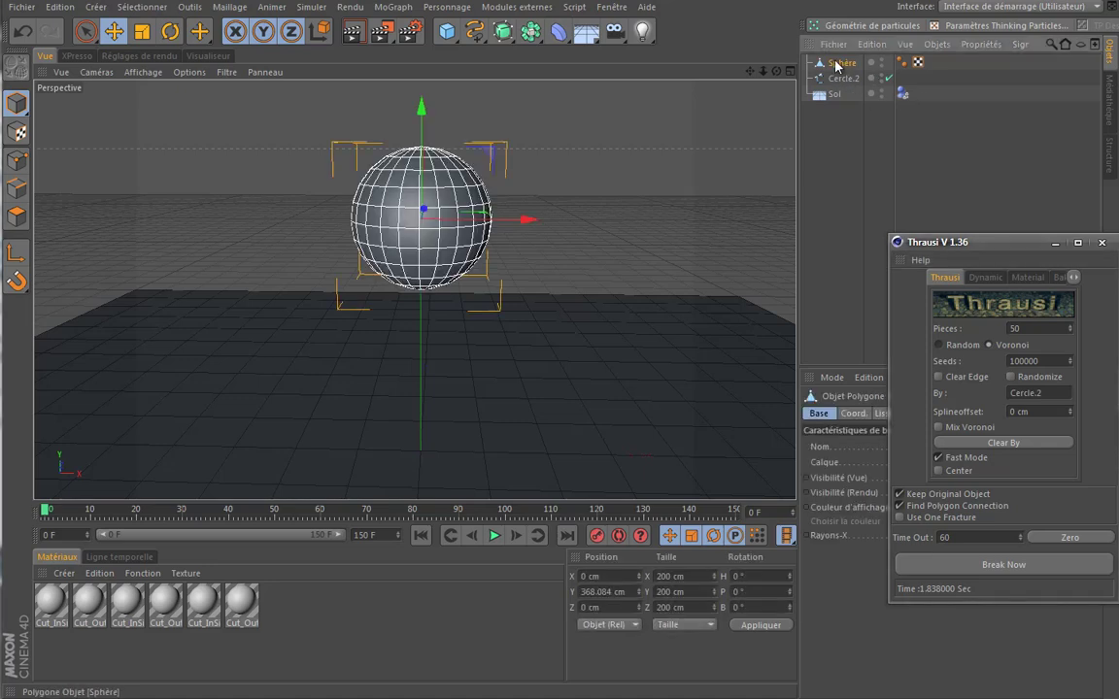
Step: Break the sphere with Thrausi, then look through the new Cut_Inside/Cut_Outside materials and deselect them
click(1008, 568)
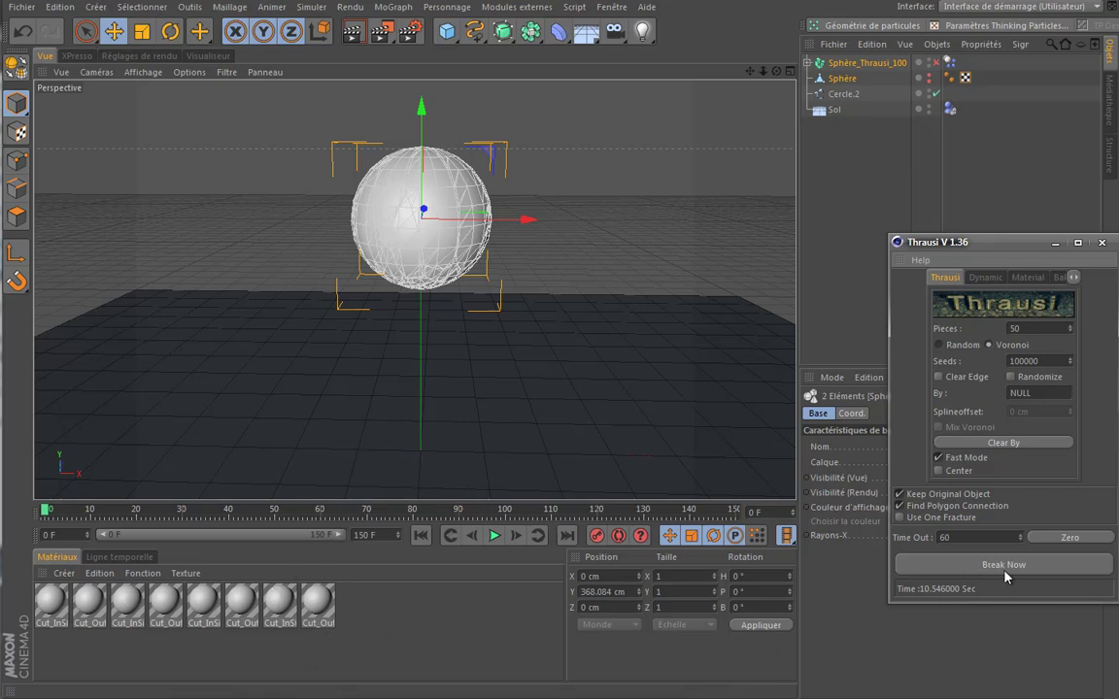
click(321, 604)
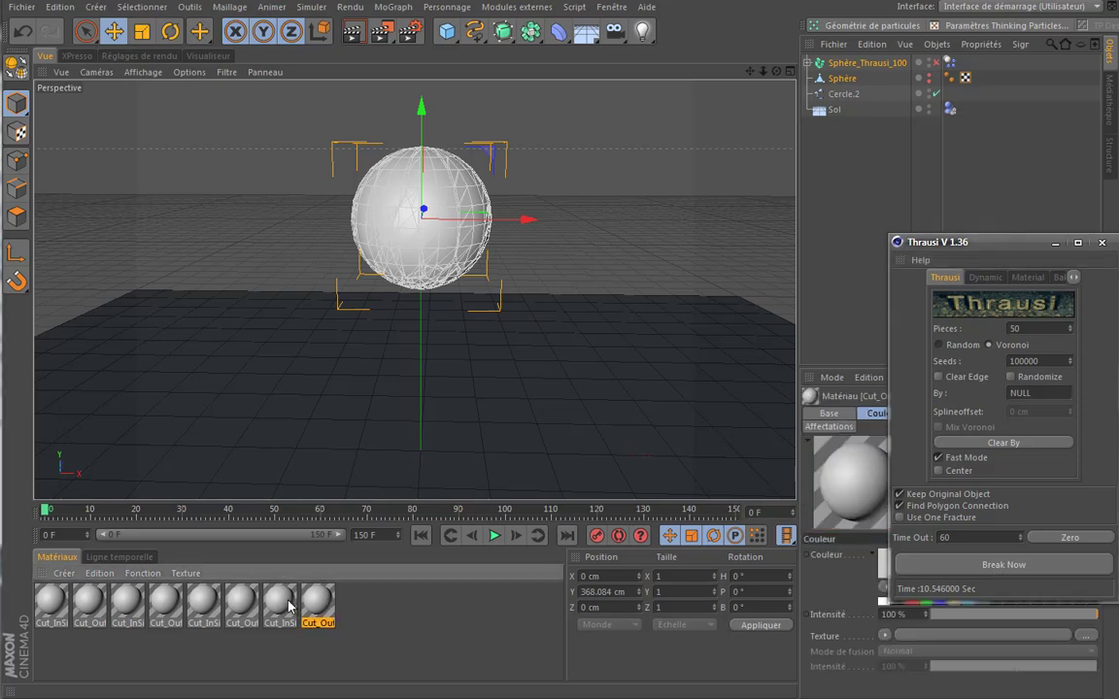
click(280, 604)
click(236, 602)
click(203, 602)
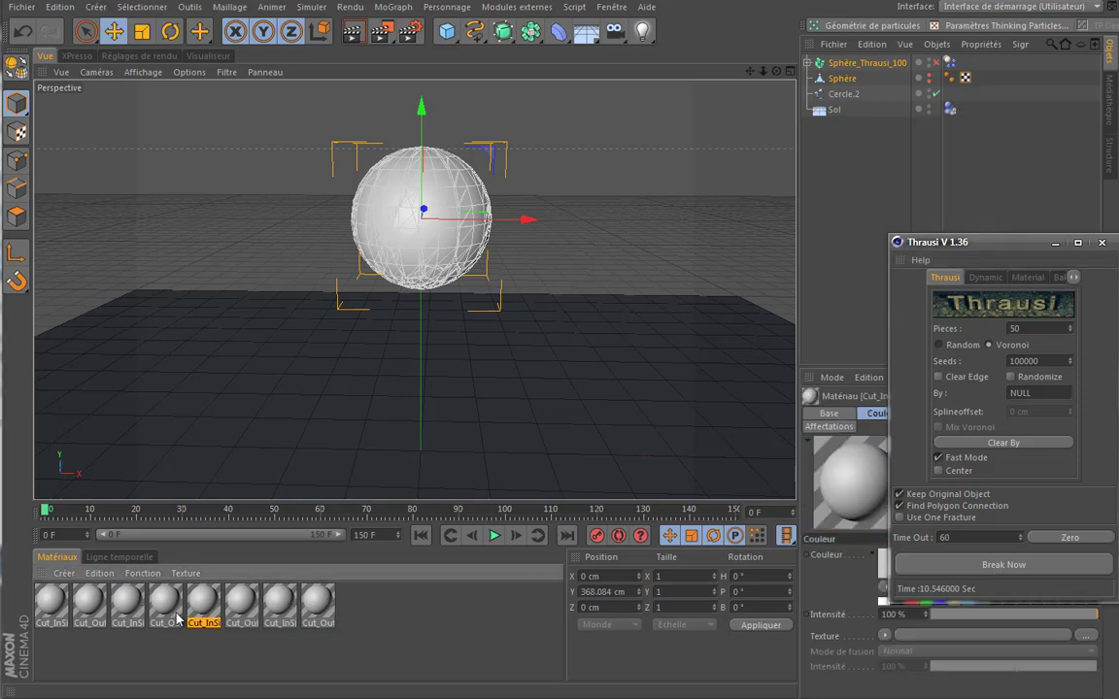
click(165, 602)
click(127, 602)
click(90, 602)
click(52, 602)
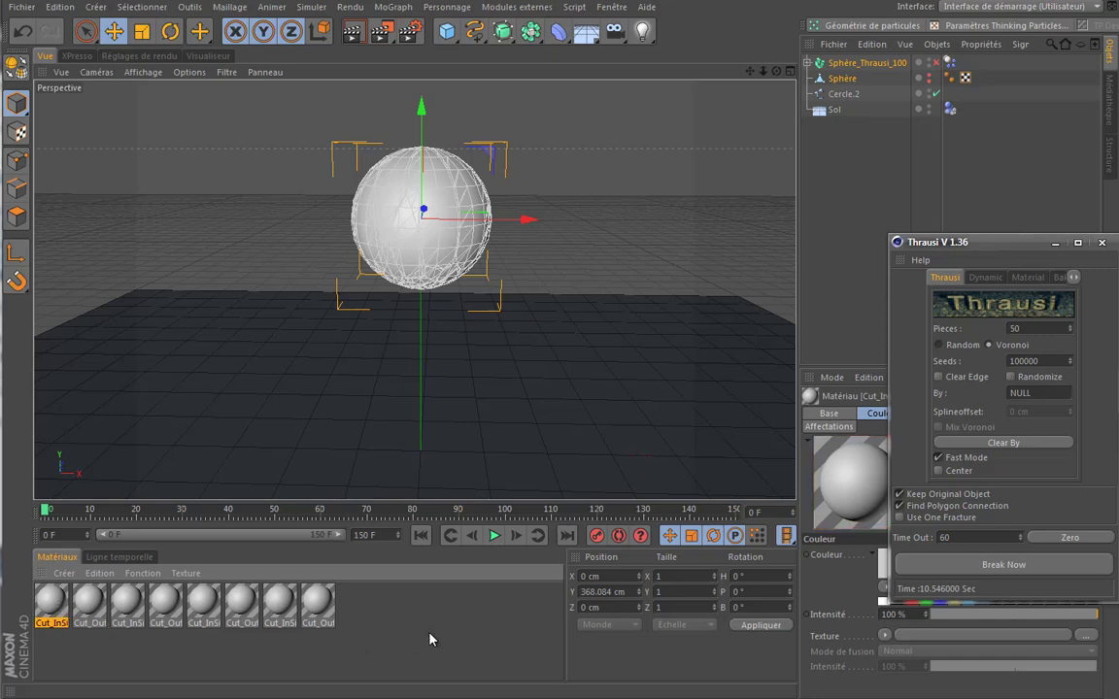
click(430, 639)
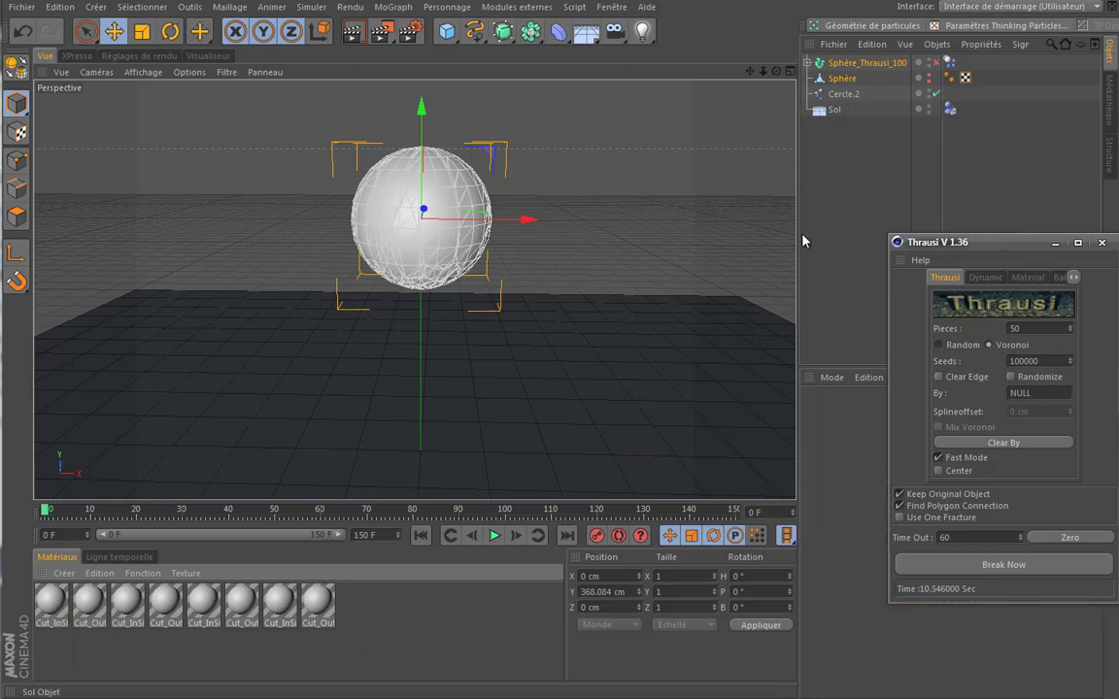
Step: Deselect the sphere and orbit, zoom and pan to inspect the fractured sphere, including its underside
click(605, 148)
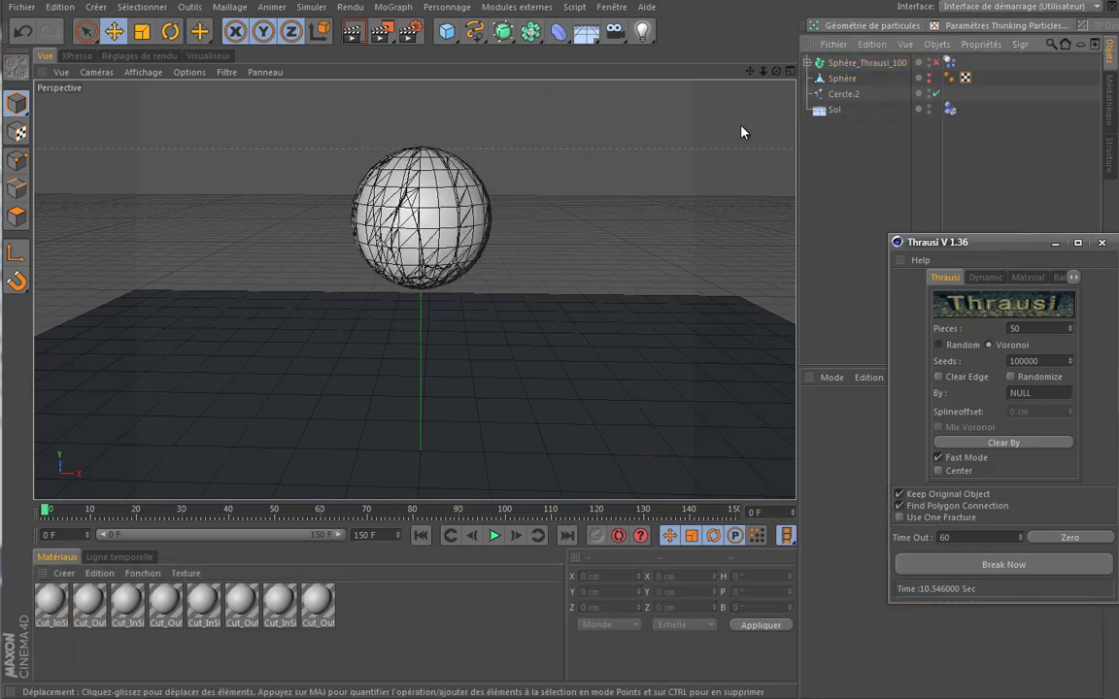
alt+drag(495, 321, 490, 329)
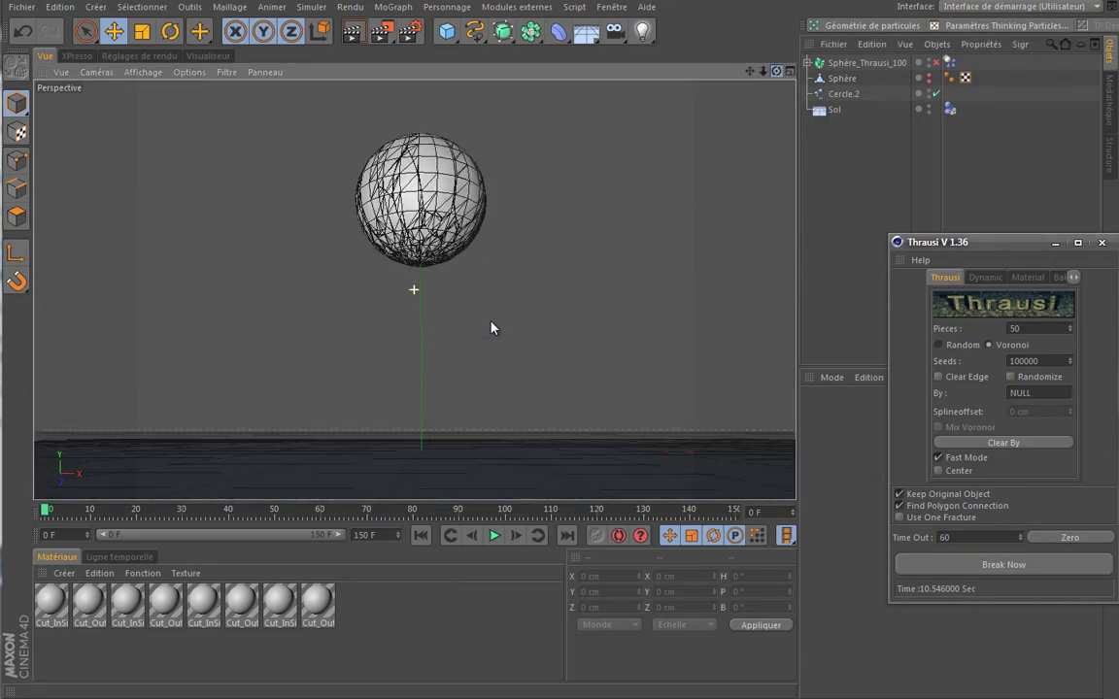
scroll(480, 232, up, 3)
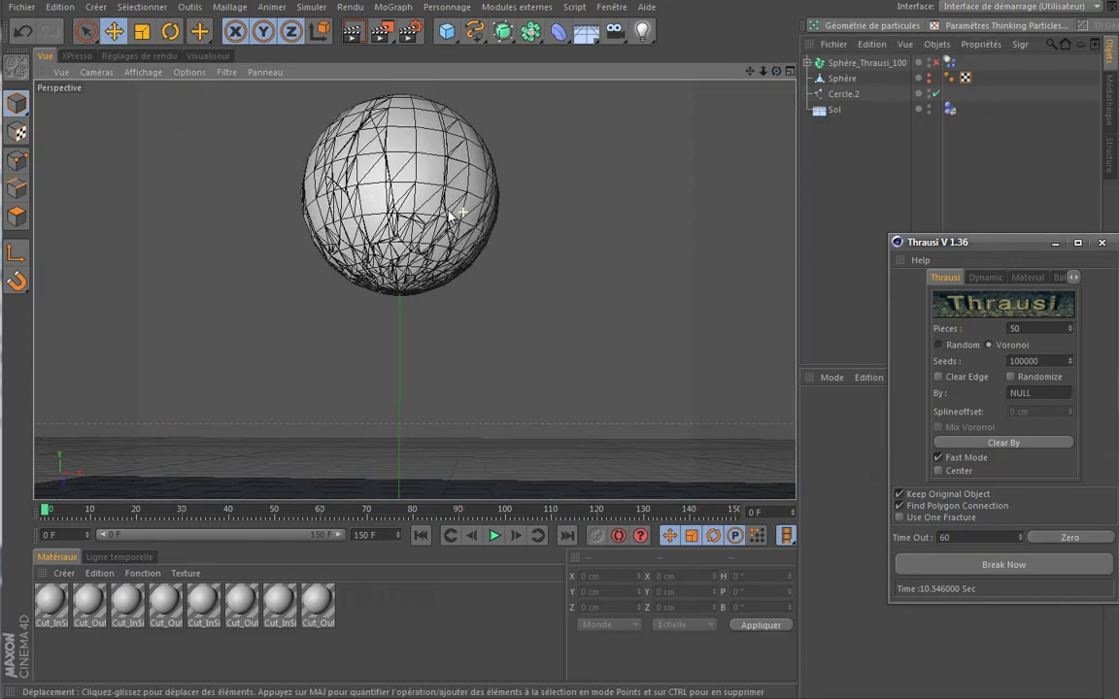
scroll(403, 188, up, 2)
mouse_move(774, 71)
mouse_down()
mouse_move(491, 330)
mouse_move(621, 267)
mouse_up()
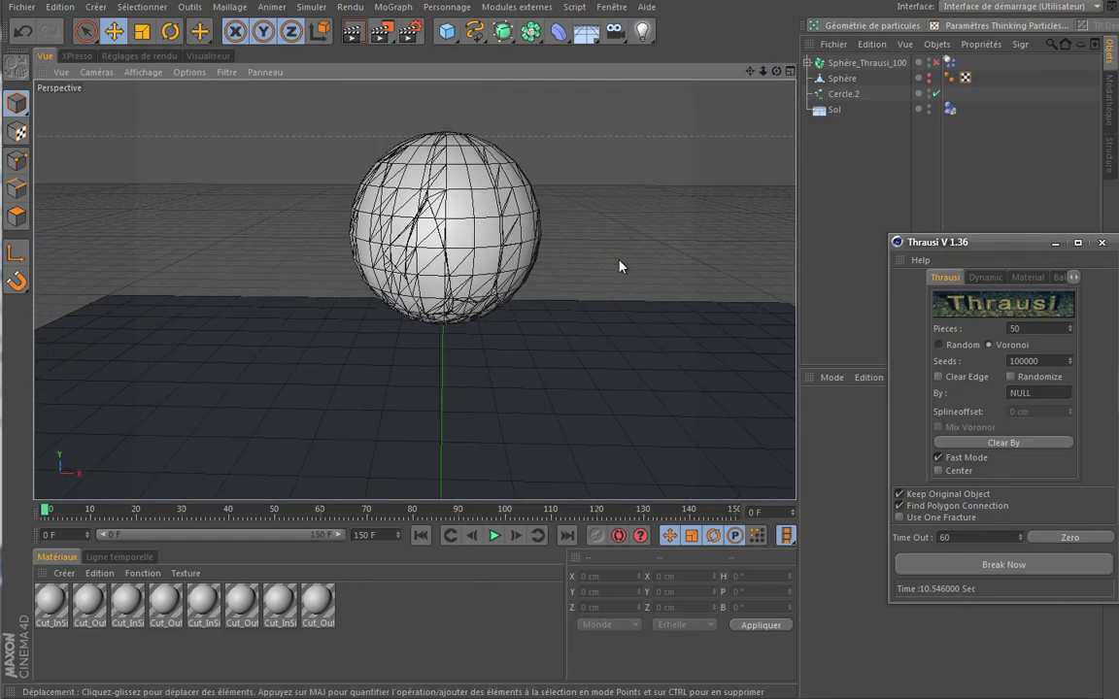
alt+drag(729, 224, 749, 250)
mouse_move(749, 71)
mouse_down()
mouse_move(494, 330)
mouse_move(625, 270)
mouse_up()
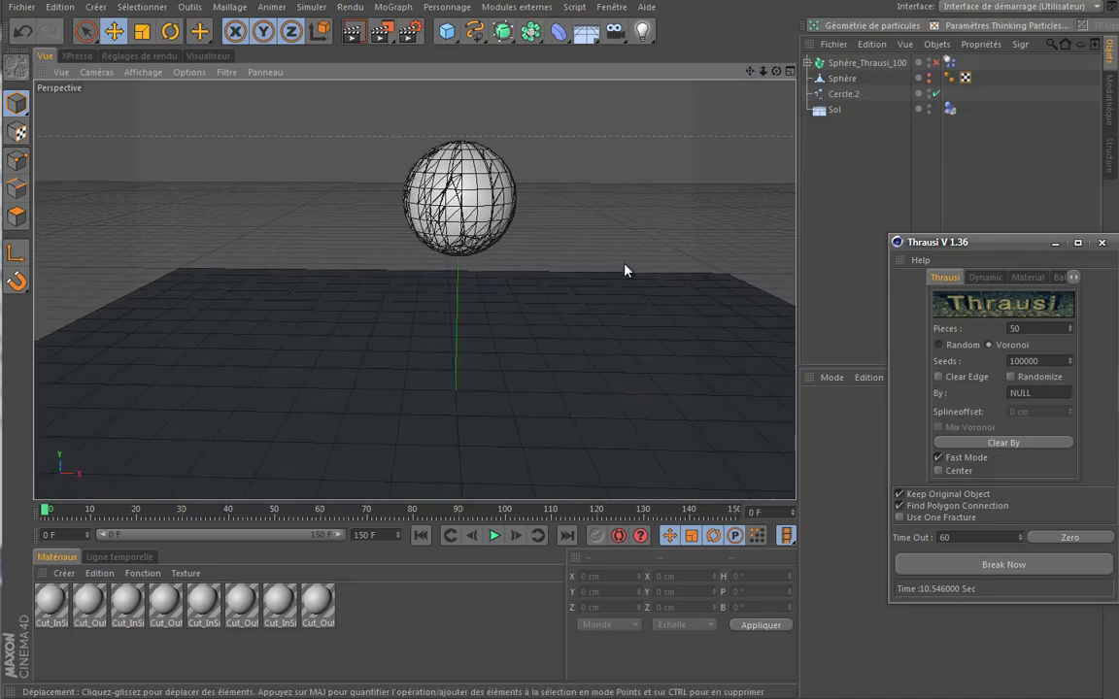
Step: Restart the simulation from the beginning and pause at frame 24 to orbit the falling sphere
click(494, 538)
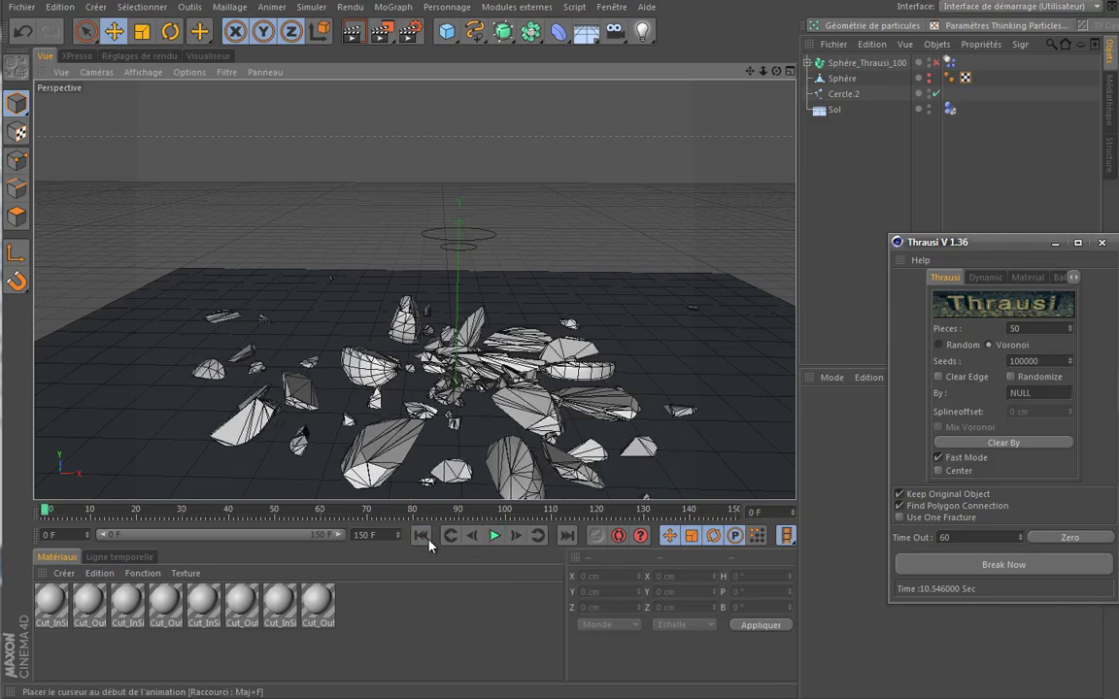
click(420, 536)
click(494, 537)
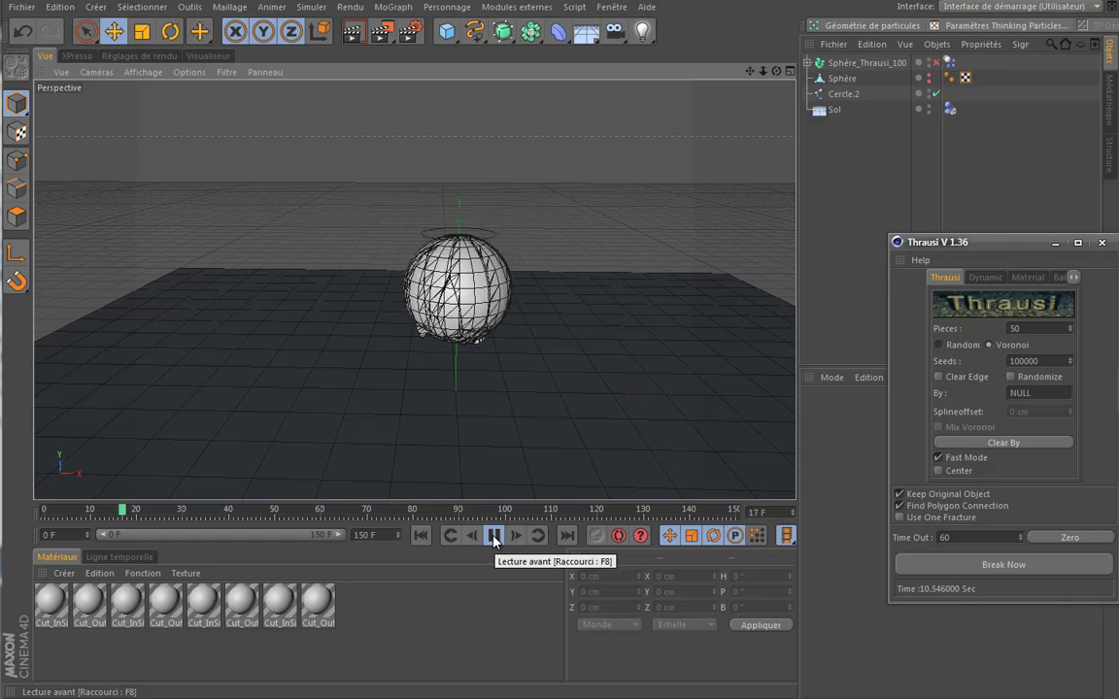
click(494, 536)
alt+drag(591, 417, 612, 449)
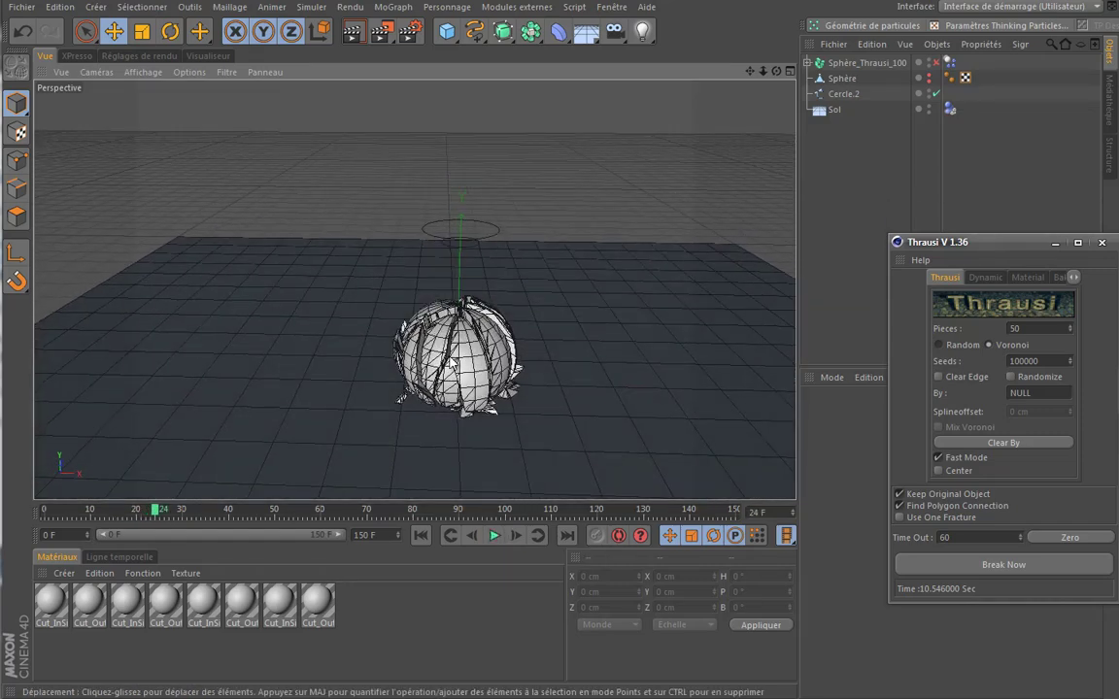
Step: Resume playback until the shards scatter, then rewind to frame 0 with the sphere intact
click(493, 535)
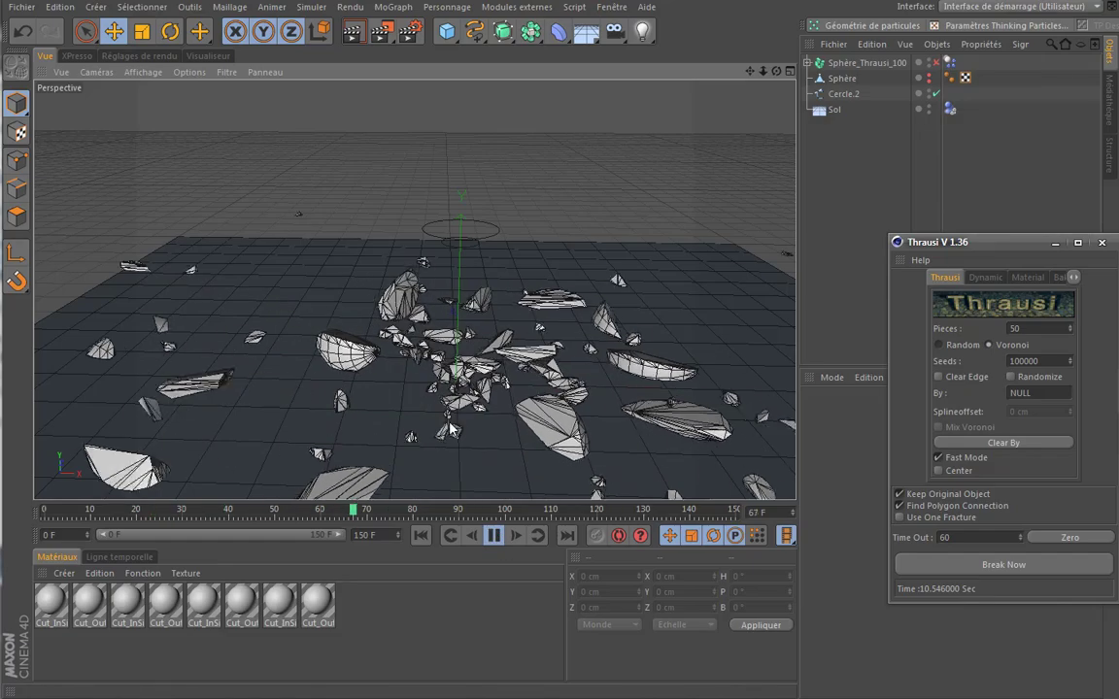
click(493, 535)
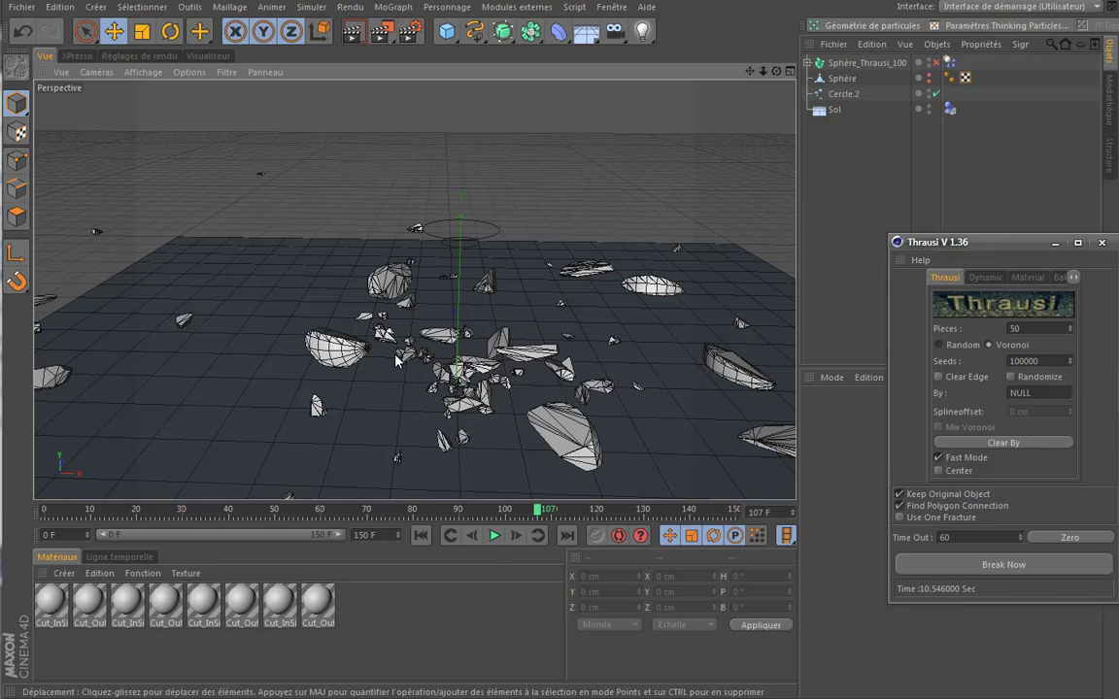
click(421, 535)
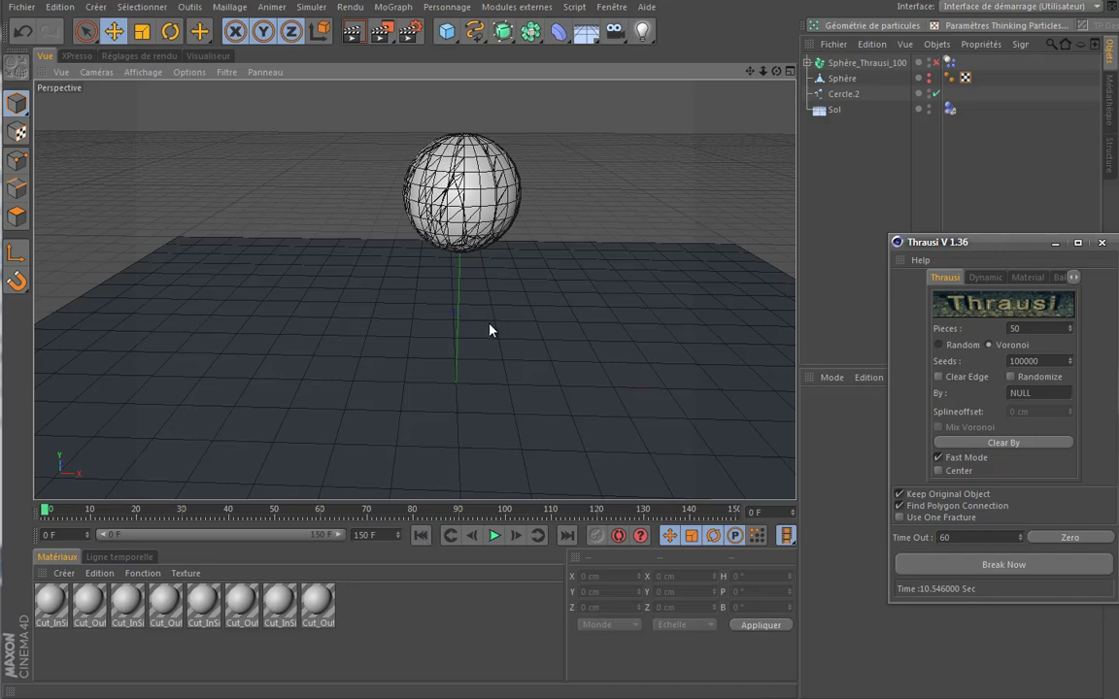
alt+drag(490, 328, 489, 327)
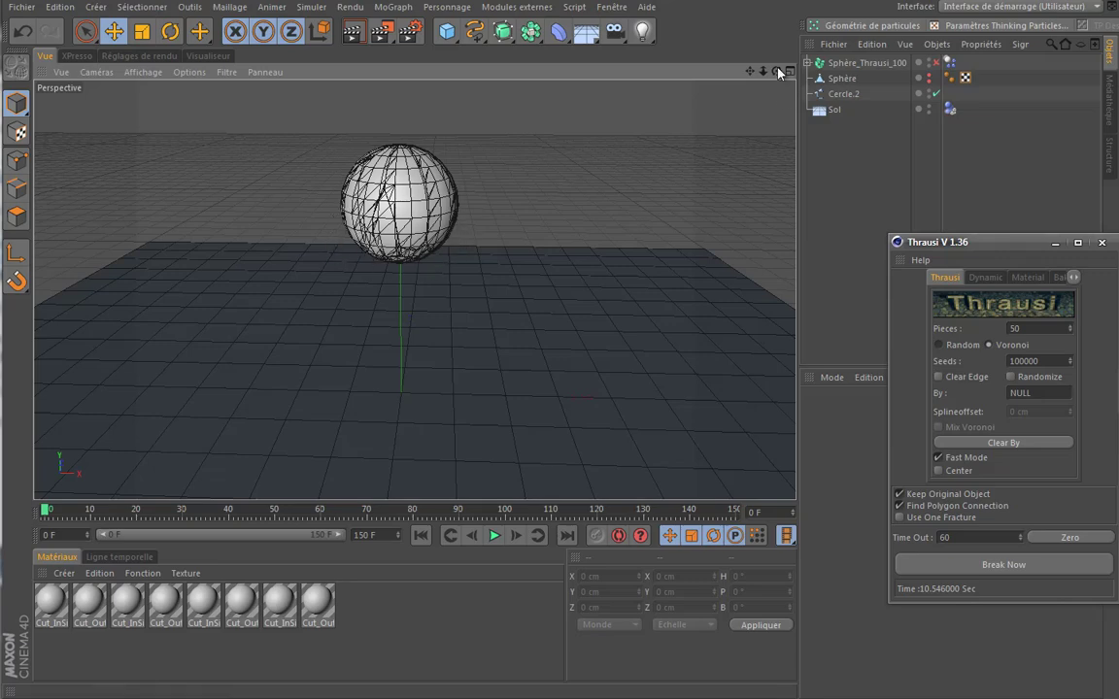
Step: Pan the viewport and move the Thrausi window out of the way
drag(754, 71, 434, 275)
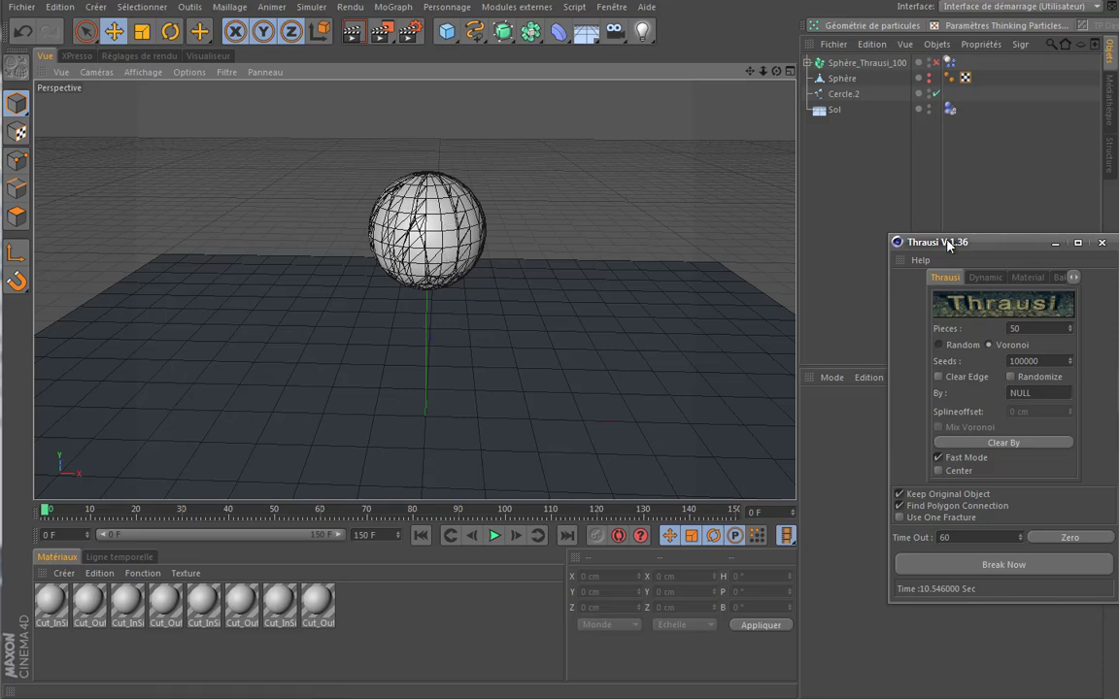
drag(1010, 254, 978, 199)
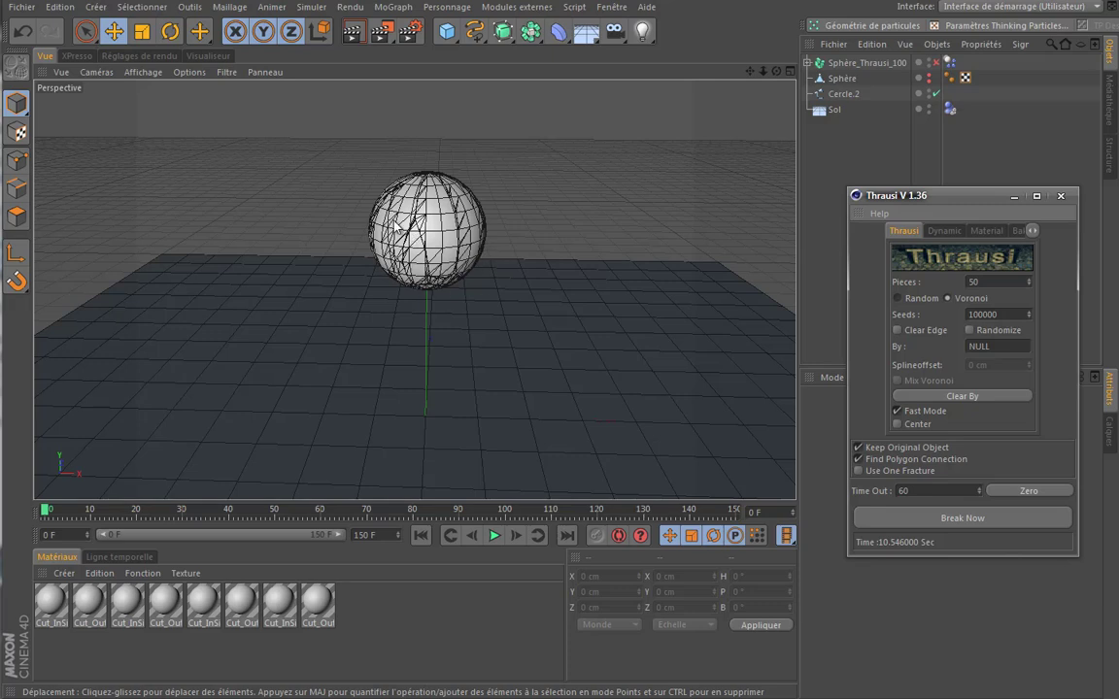
click(807, 63)
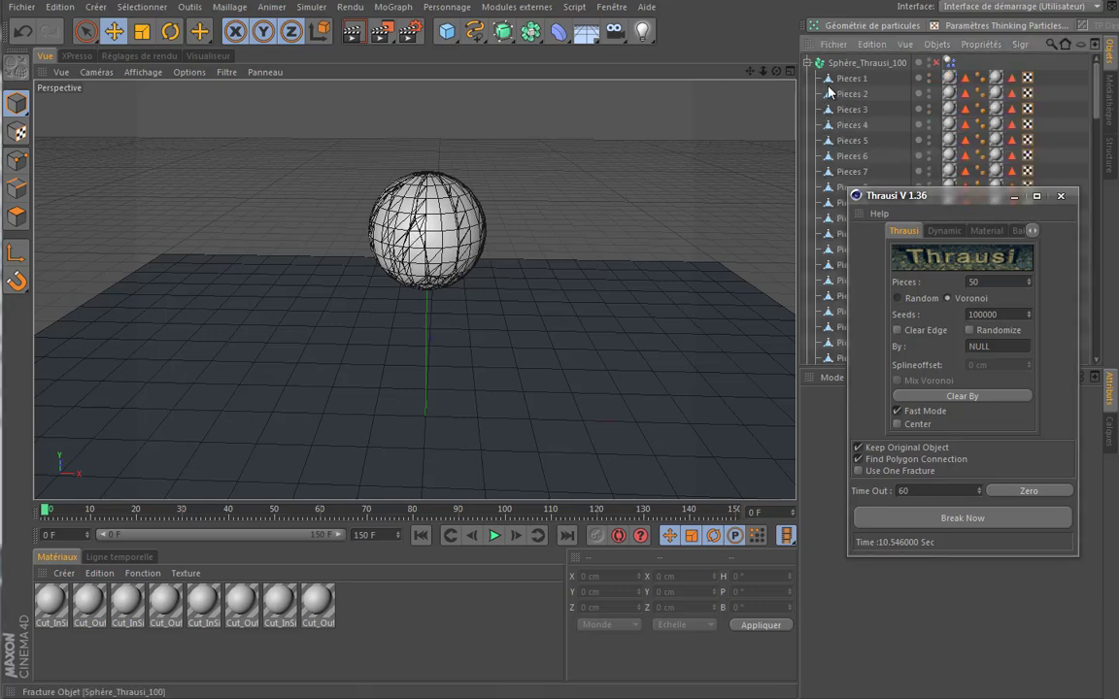
click(853, 155)
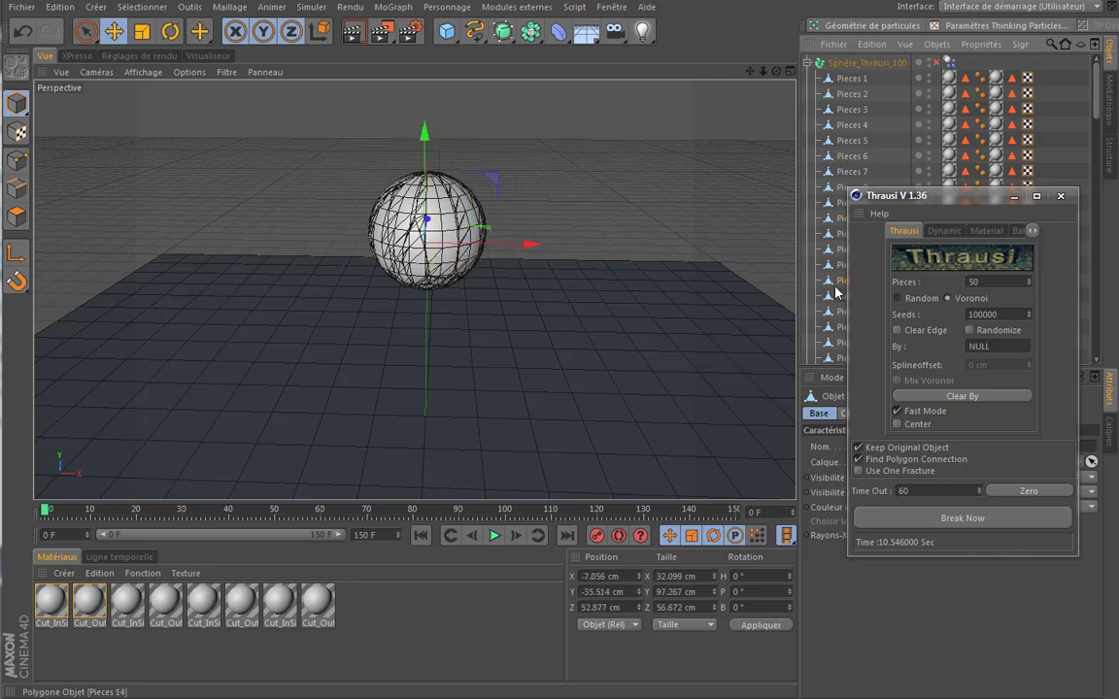
click(852, 94)
click(851, 79)
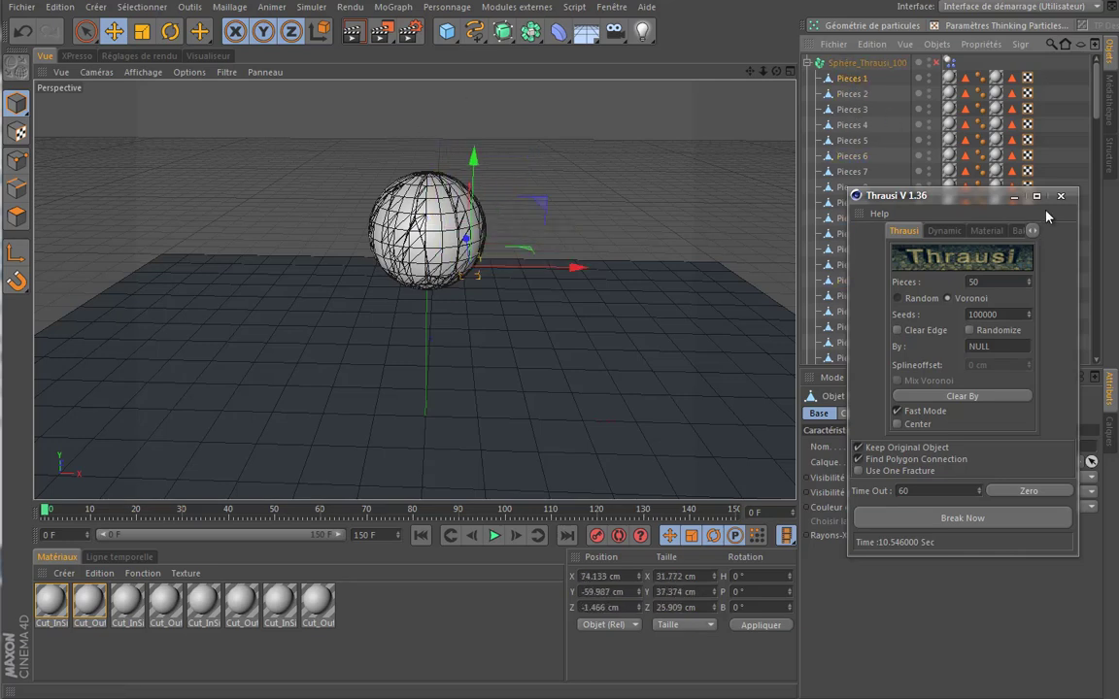
drag(961, 204, 1005, 280)
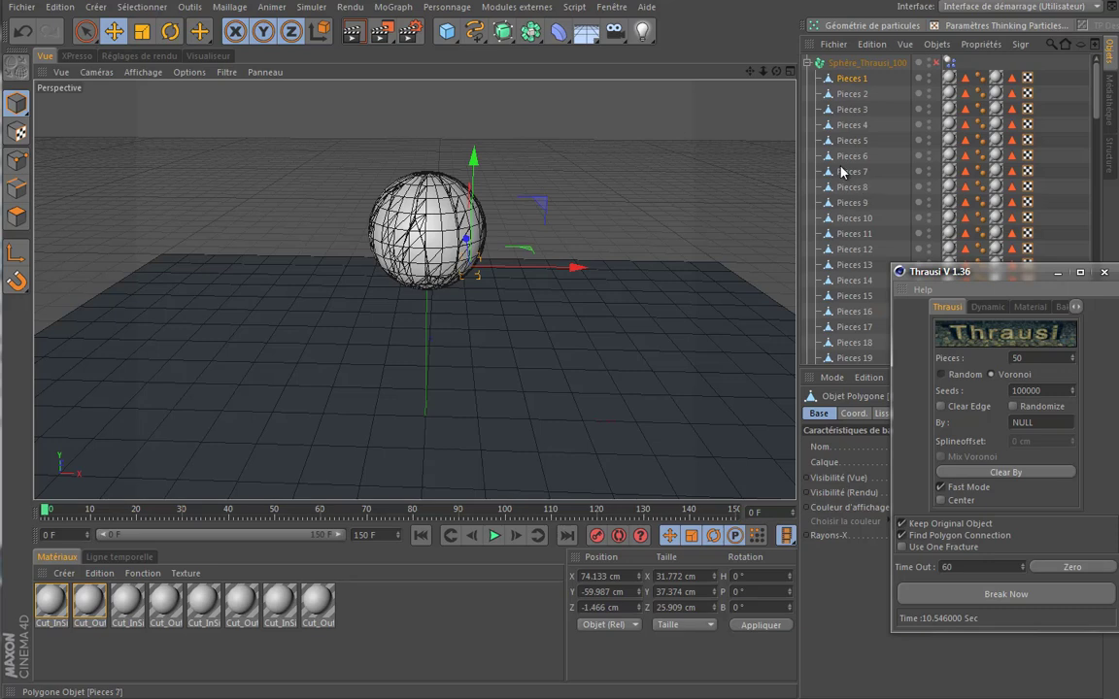
click(858, 85)
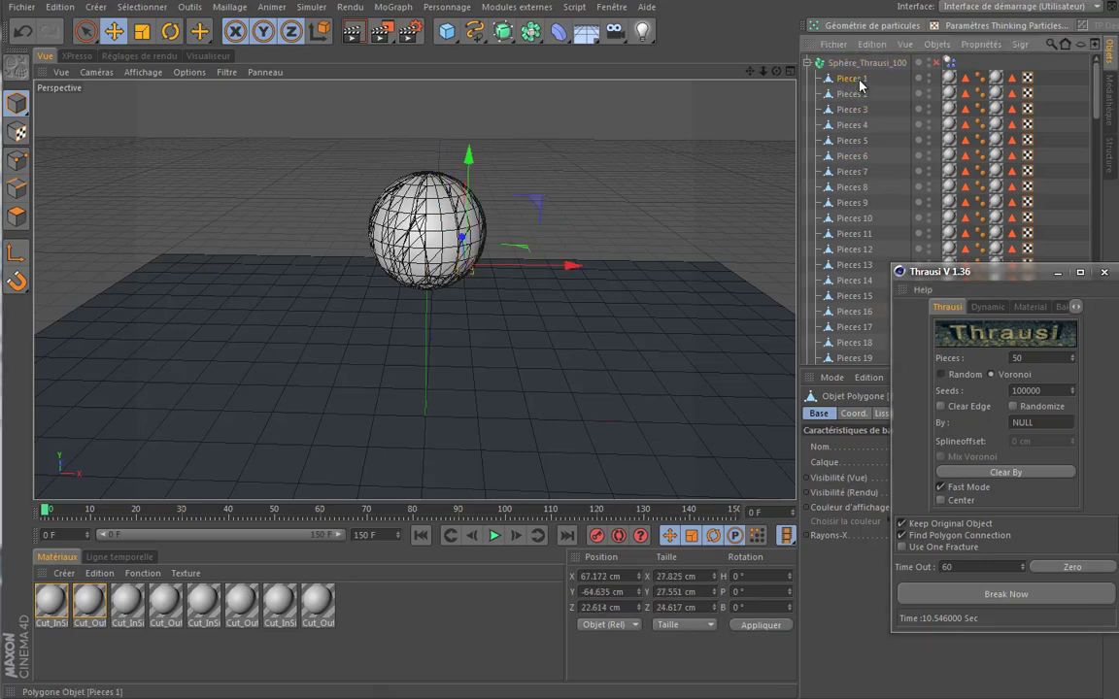
click(949, 64)
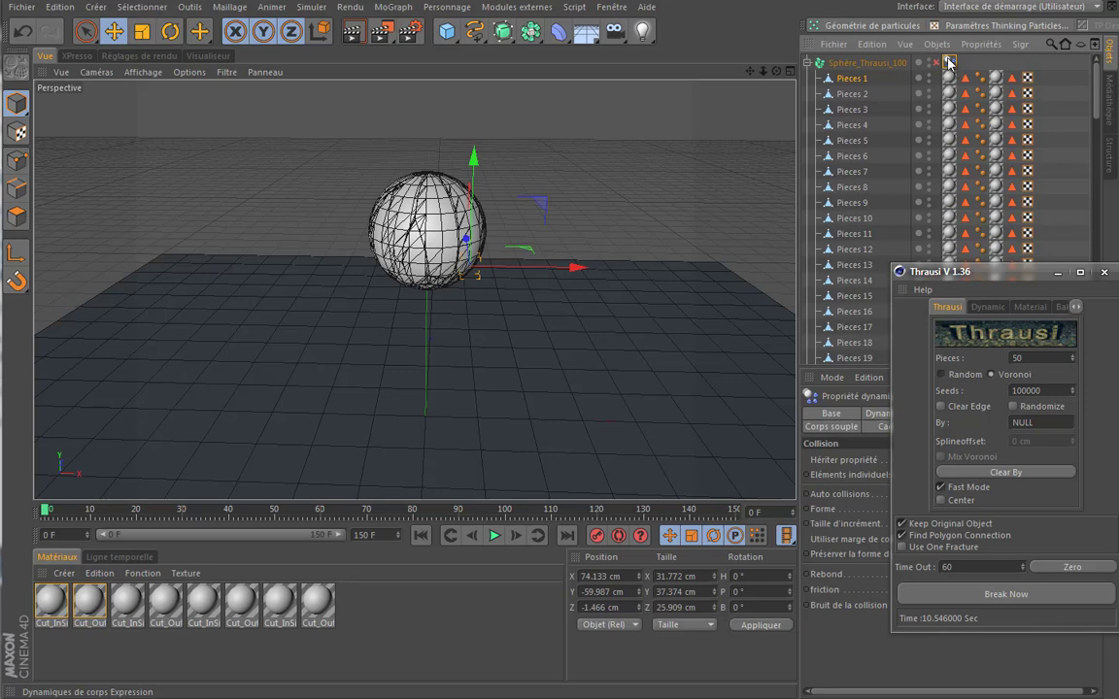
Step: Select Pieces 1 and step the old bake forward a few frames, then rewind to frame 0
click(853, 81)
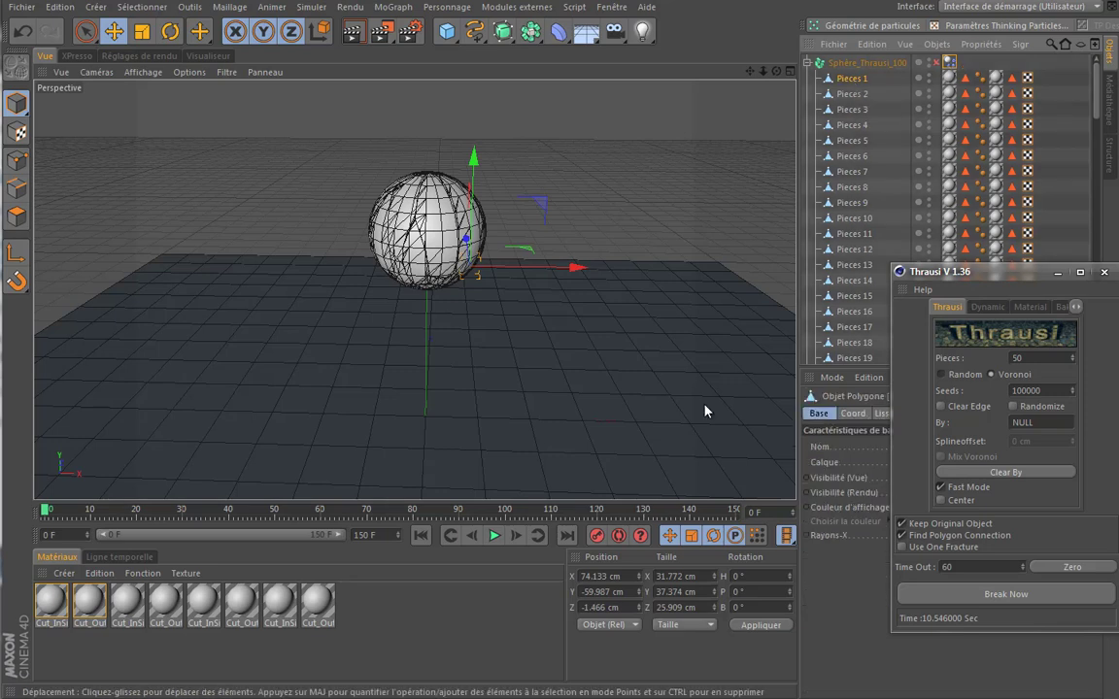
click(517, 536)
click(518, 535)
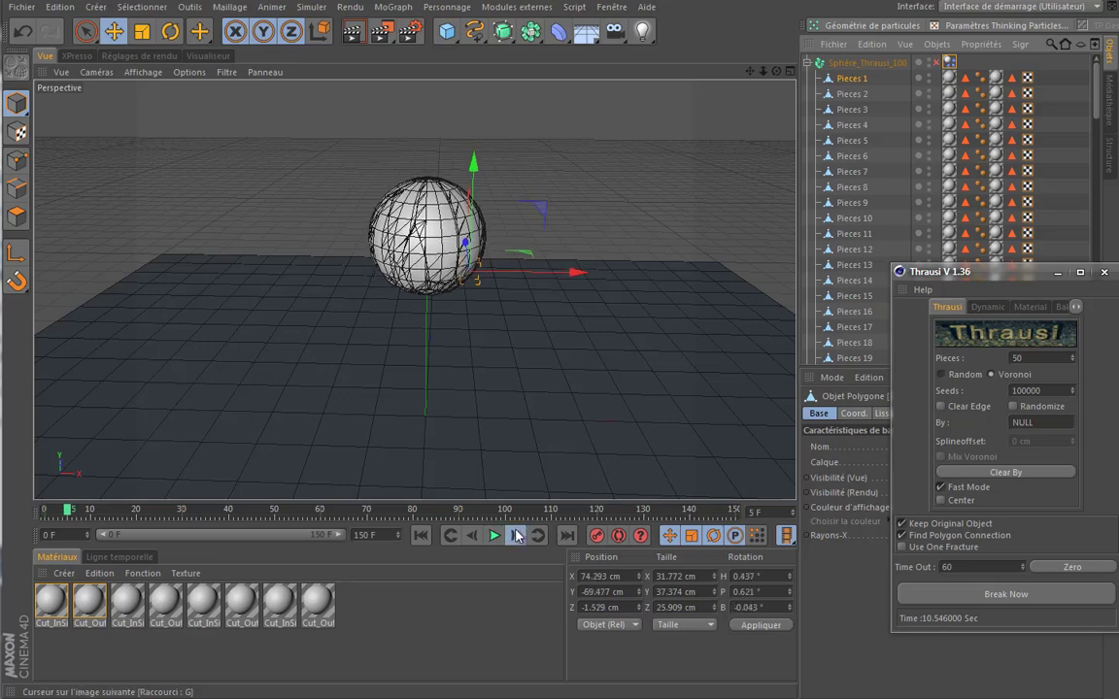
click(517, 535)
click(518, 535)
click(518, 535)
click(518, 535)
click(517, 535)
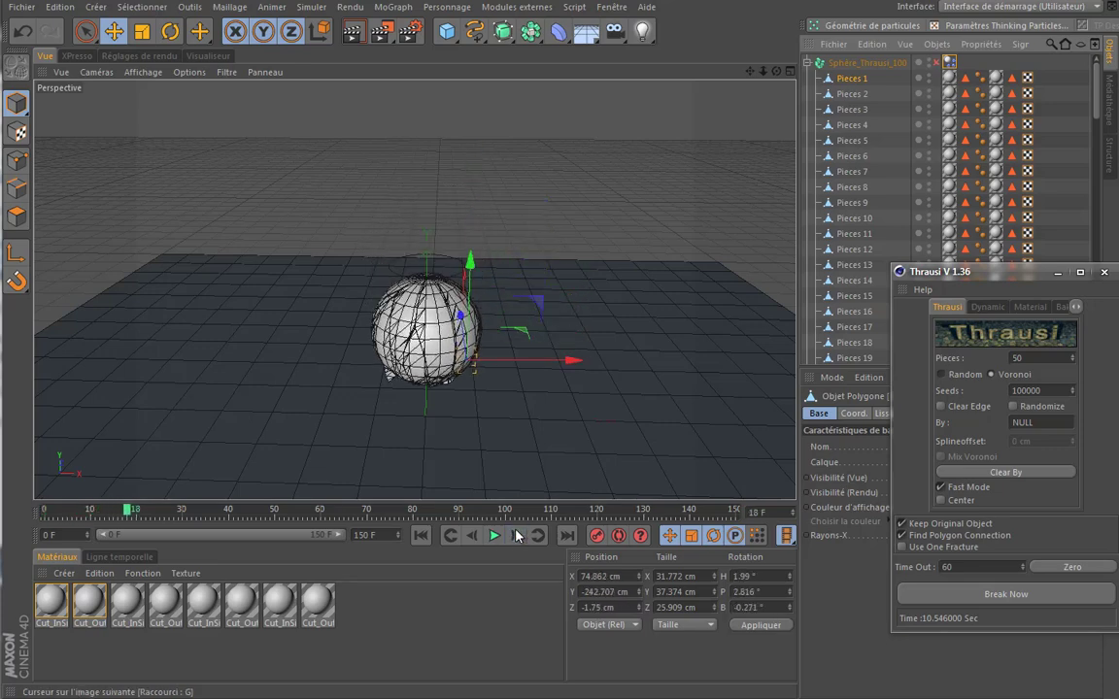
click(421, 535)
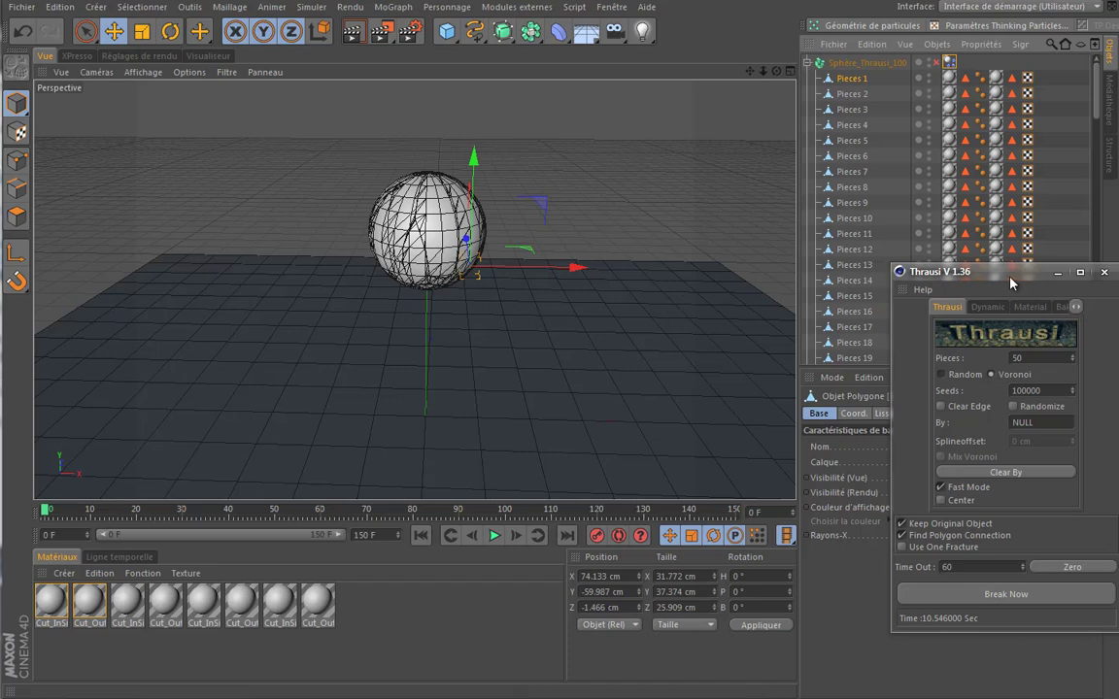
Step: Reposition the Thrausi window and view, then undo the bake to restore the intact sphere
drag(1012, 275, 992, 262)
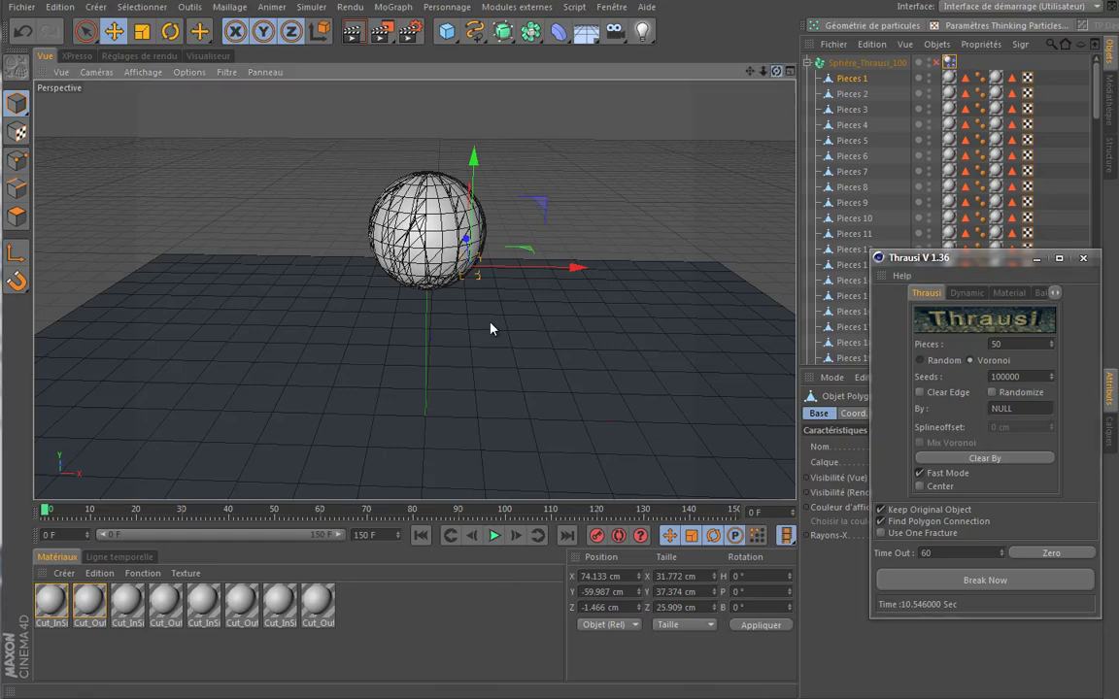
alt+drag(775, 123, 778, 127)
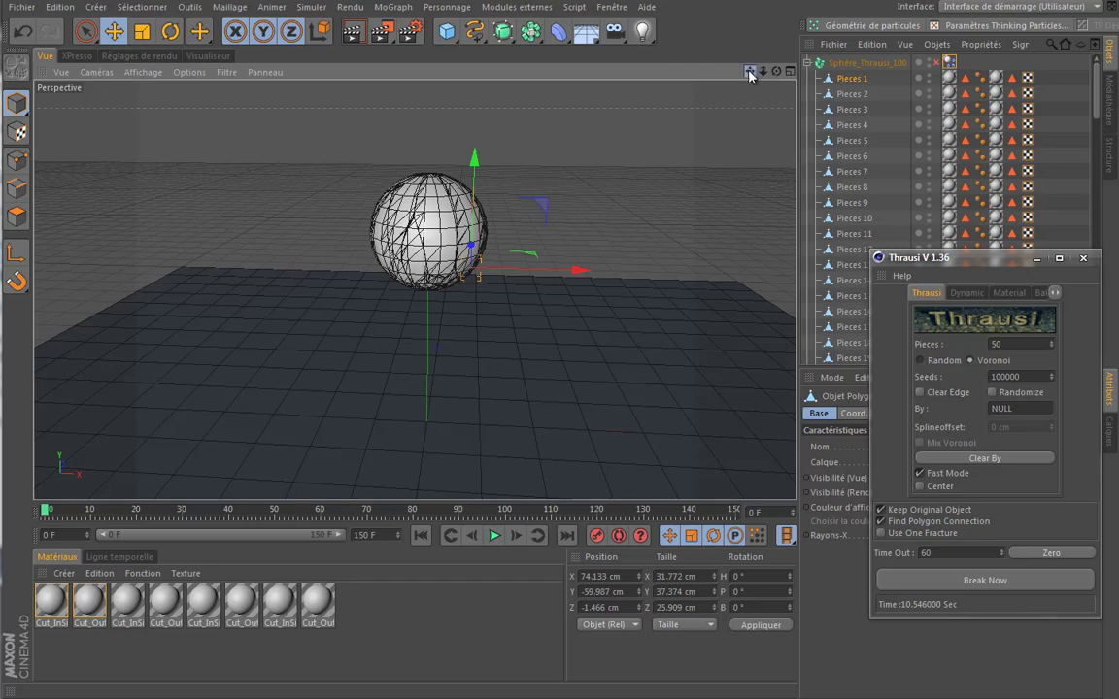
mouse_move(441, 320)
alt+mouse_down()
mouse_move(441, 288)
mouse_move(457, 272)
alt+mouse_up()
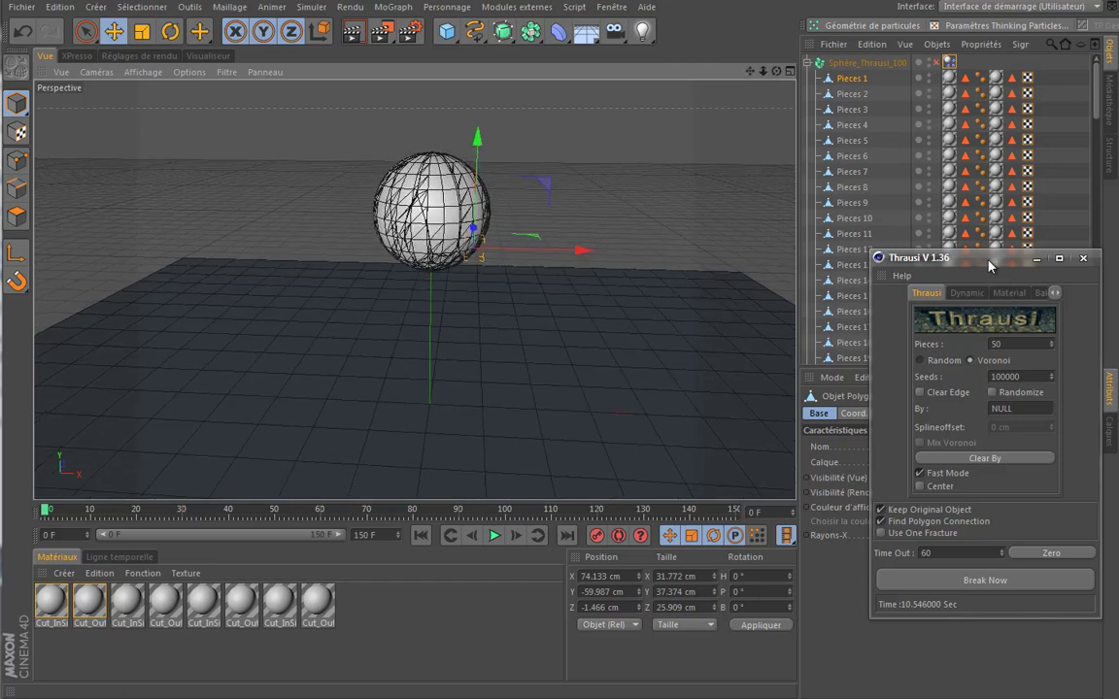
drag(961, 257, 1012, 295)
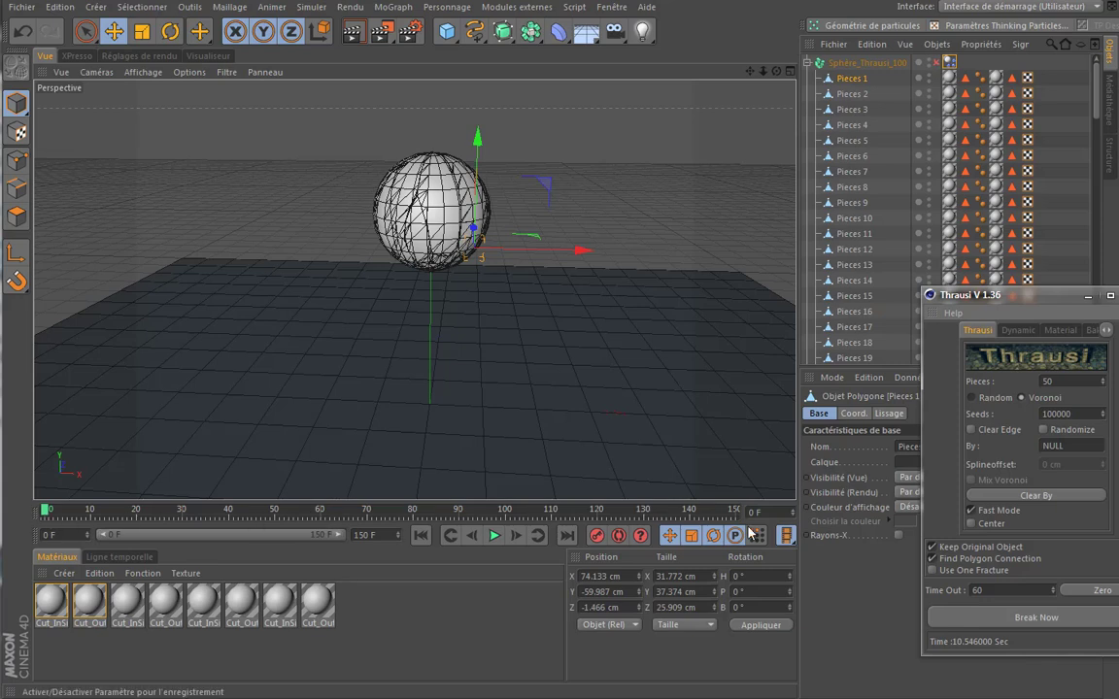
key(ctrl+z)
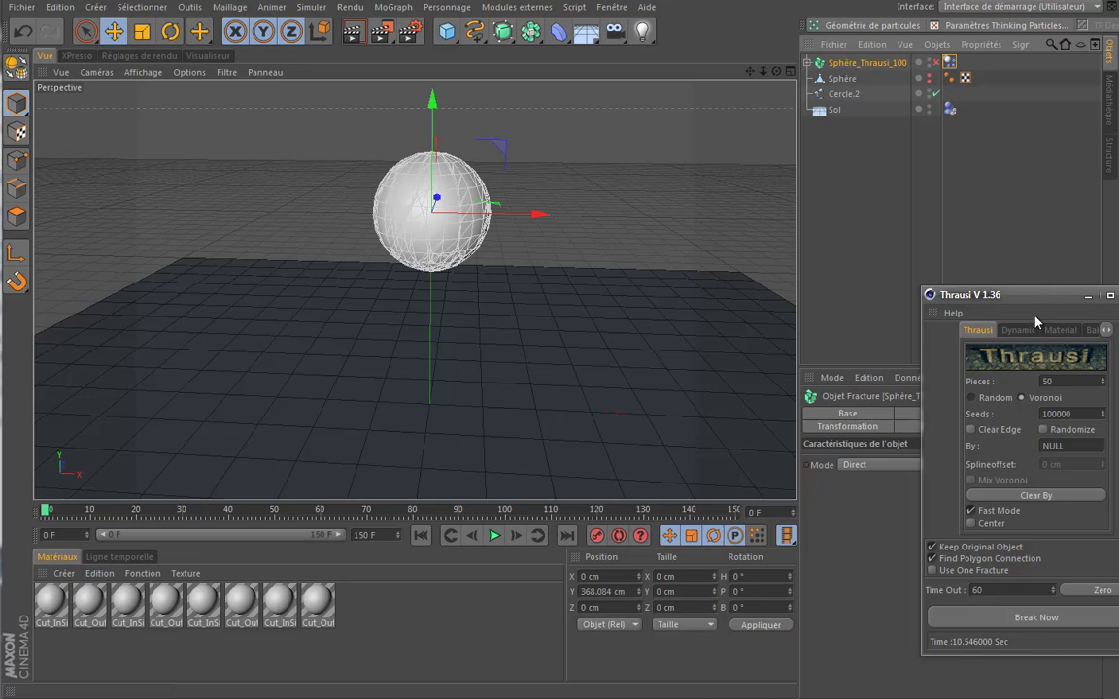
Step: In Thrausi's Bake settings, change End Time from 90 to 150 and bake the simulation
drag(1045, 299, 966, 255)
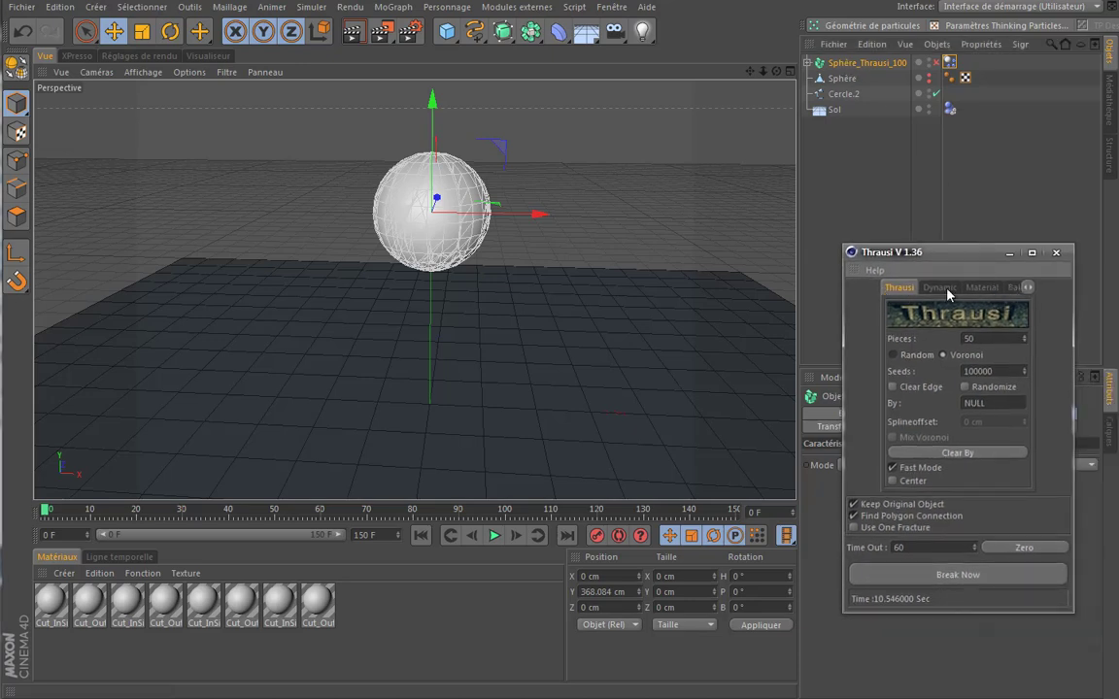
click(1030, 288)
click(1030, 288)
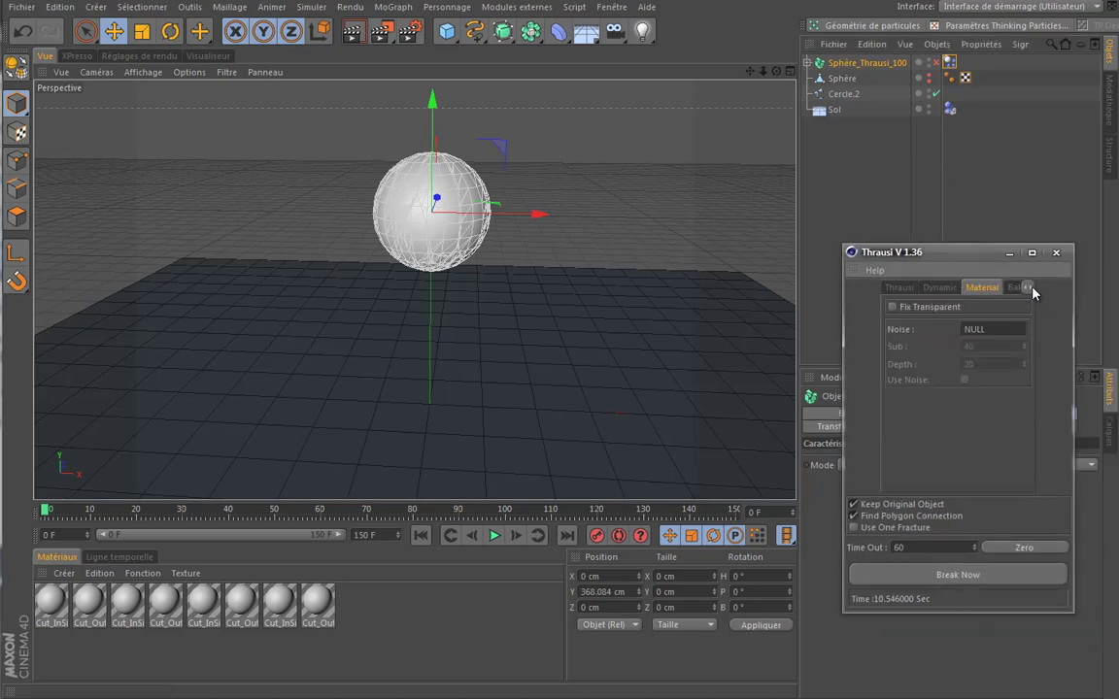
click(1030, 288)
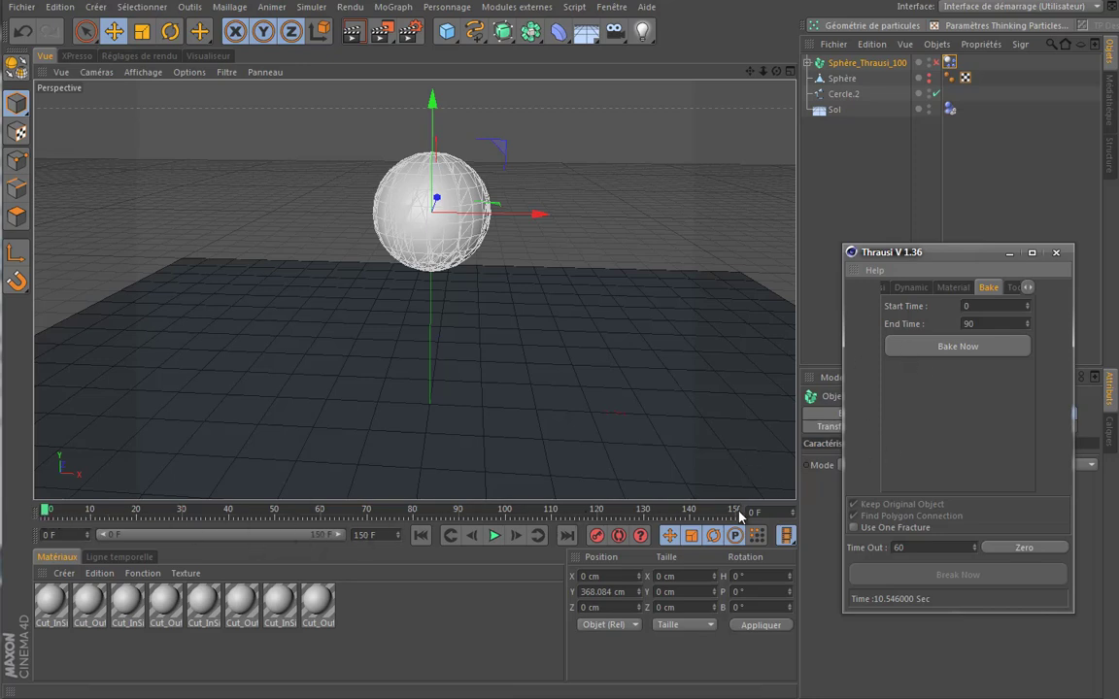
double_click(971, 323)
text(150)
key(Return)
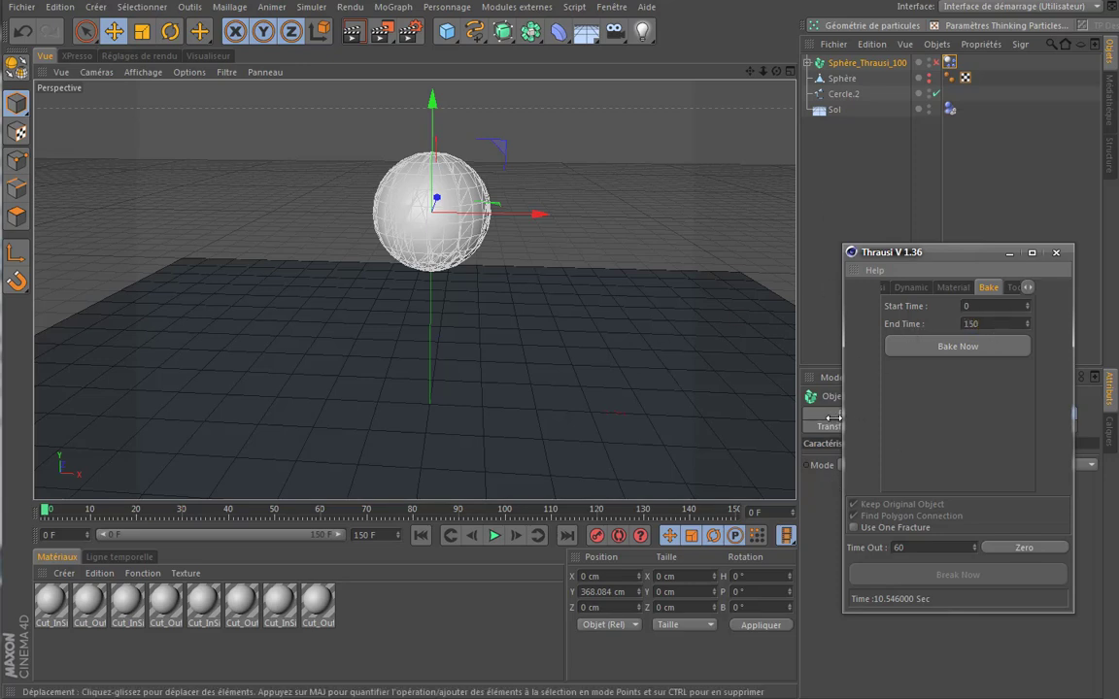
click(972, 347)
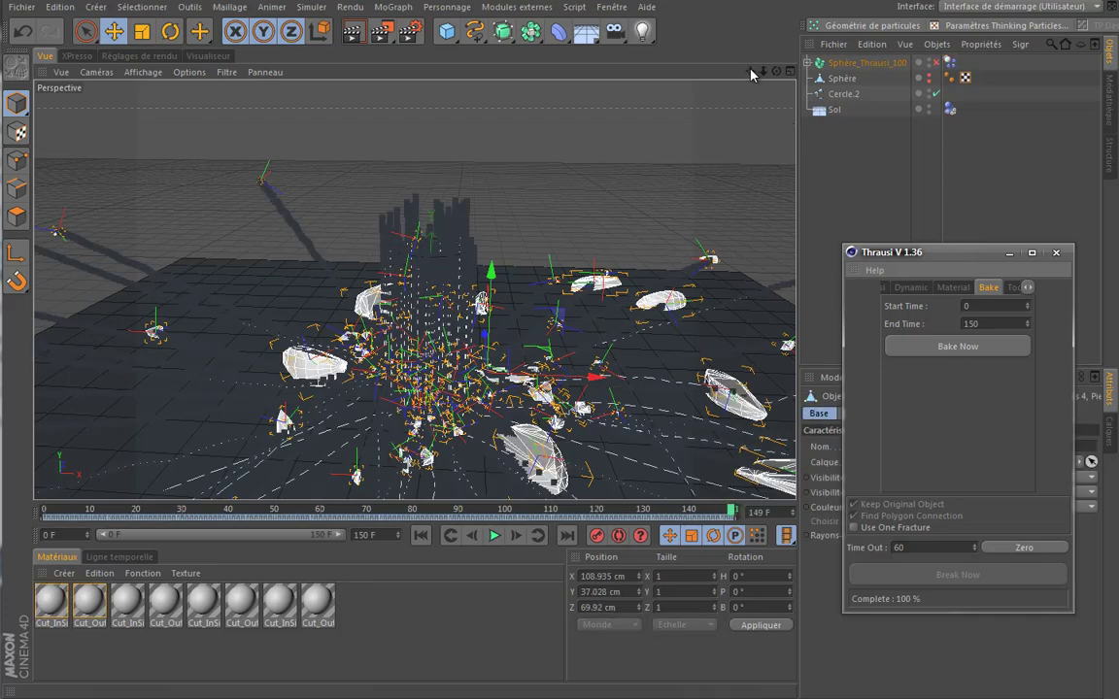
Step: Orbit the shattered scene, then select and expand Sphère_Thrausi_100 to list its baked pieces
alt+drag(500, 379, 492, 328)
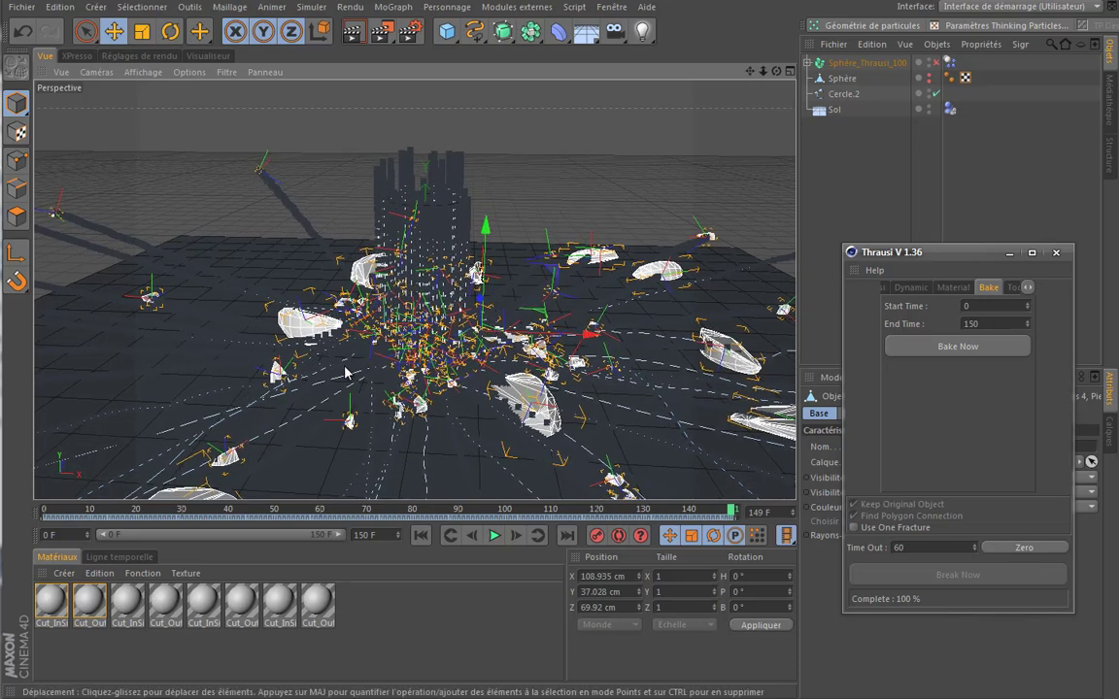
scroll(439, 346, up, 3)
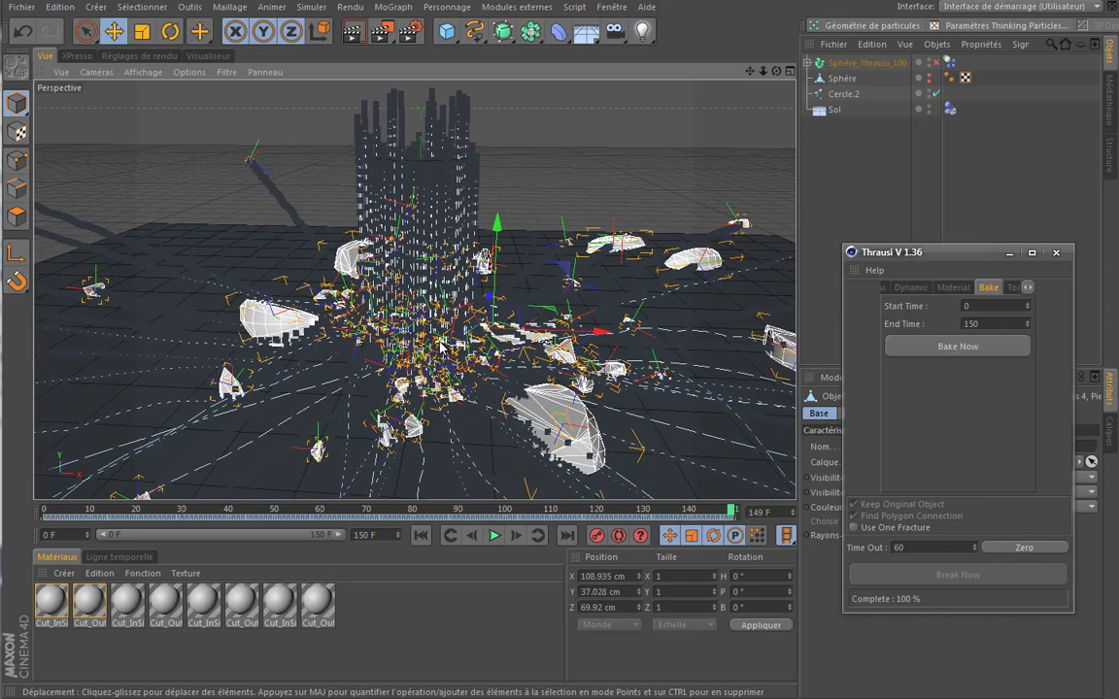
alt+drag(441, 345, 403, 342)
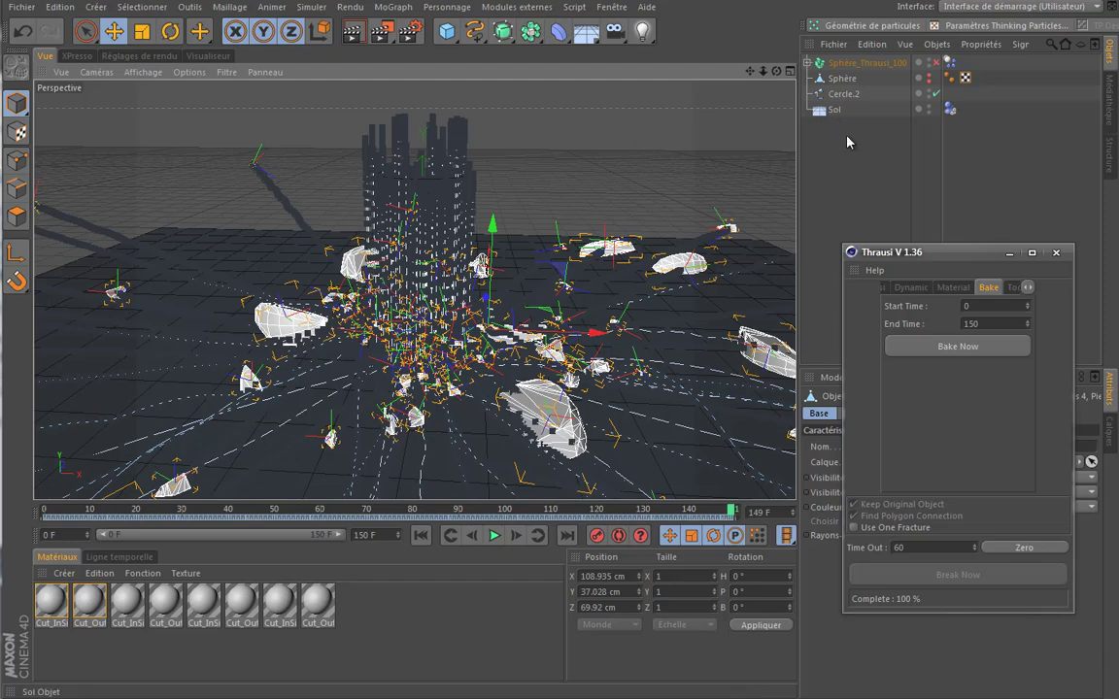
click(855, 62)
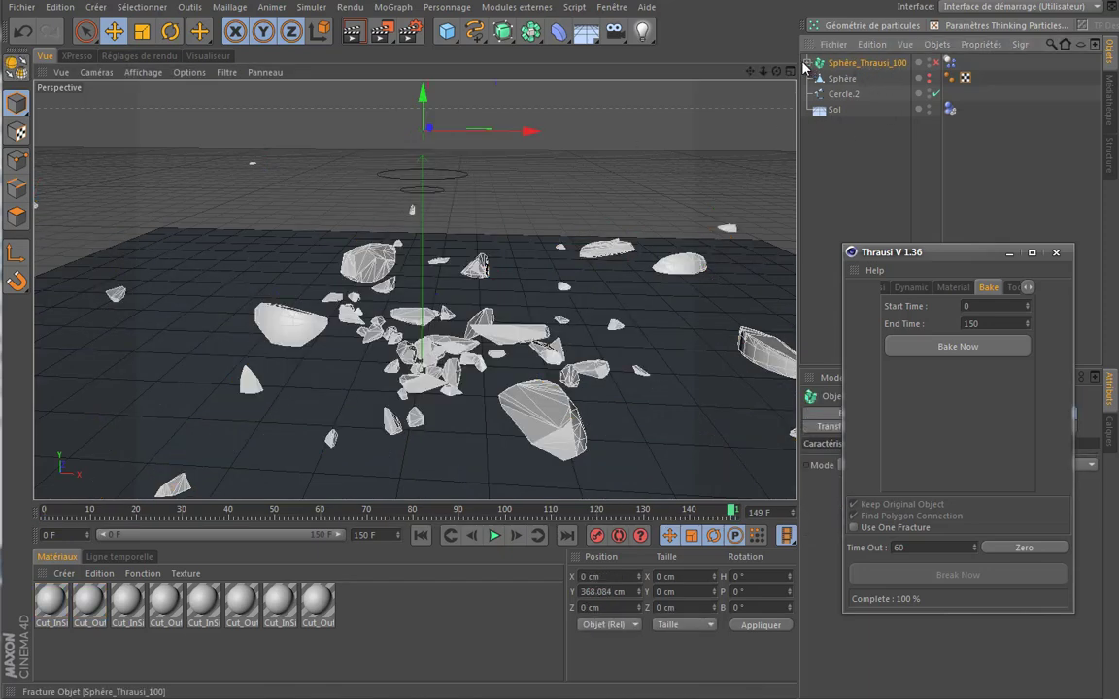
click(808, 64)
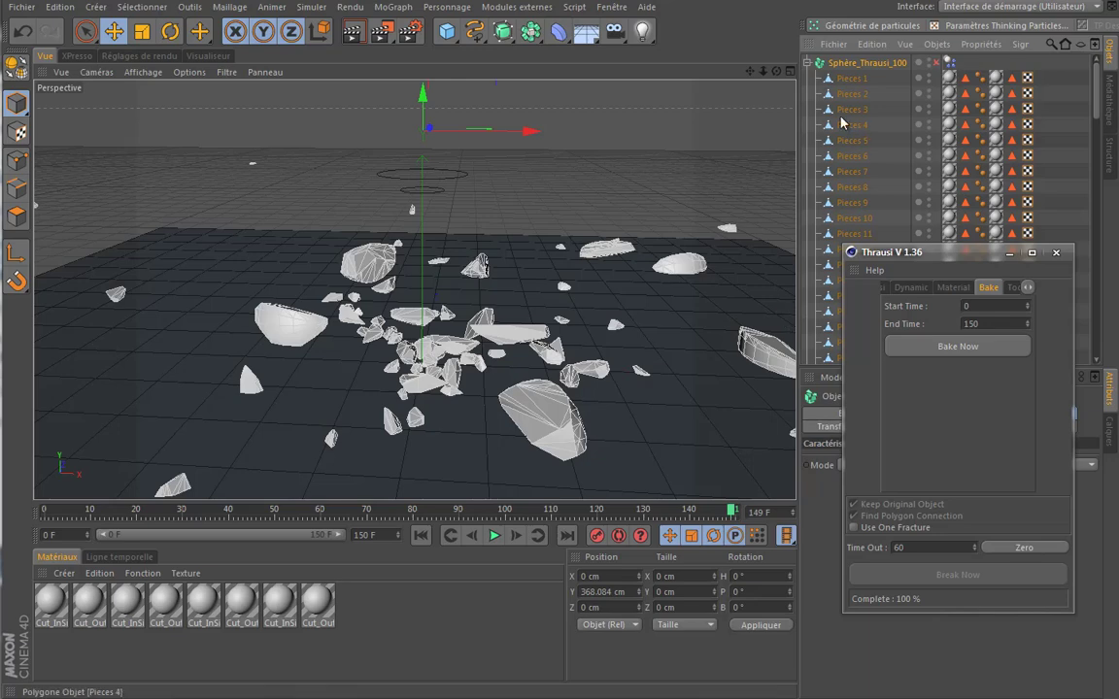
Step: Rewind to frame 0 with the sphere whole and select its dynamics tag
click(420, 535)
mouse_move(748, 75)
mouse_down()
mouse_move(490, 330)
mouse_move(332, 359)
mouse_up()
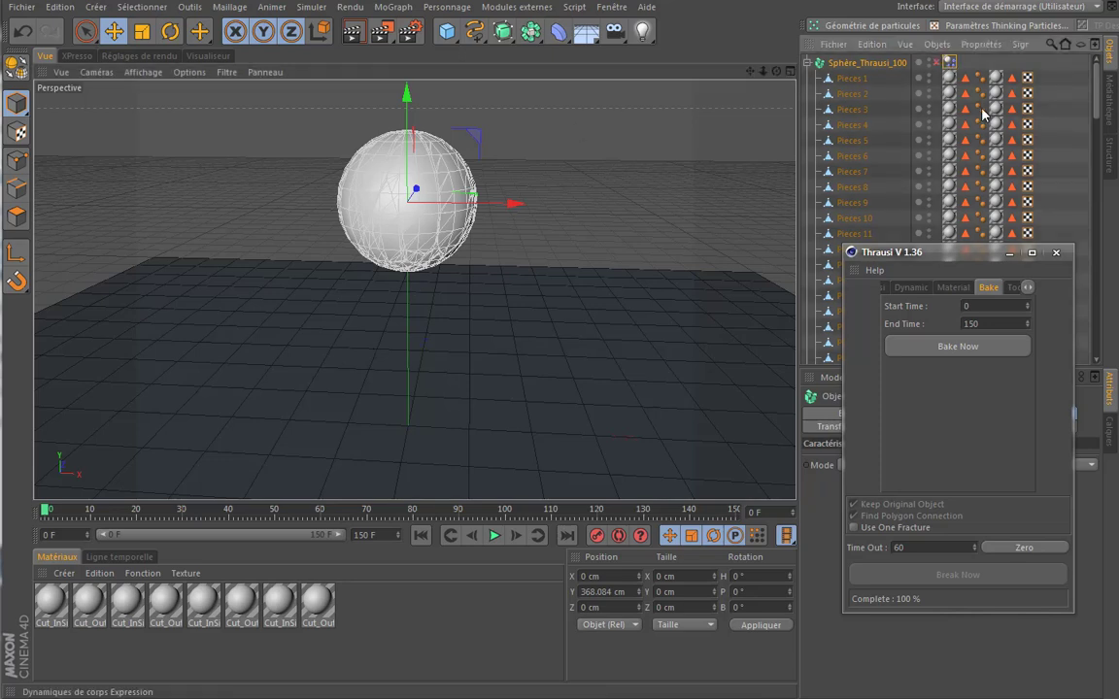
click(949, 62)
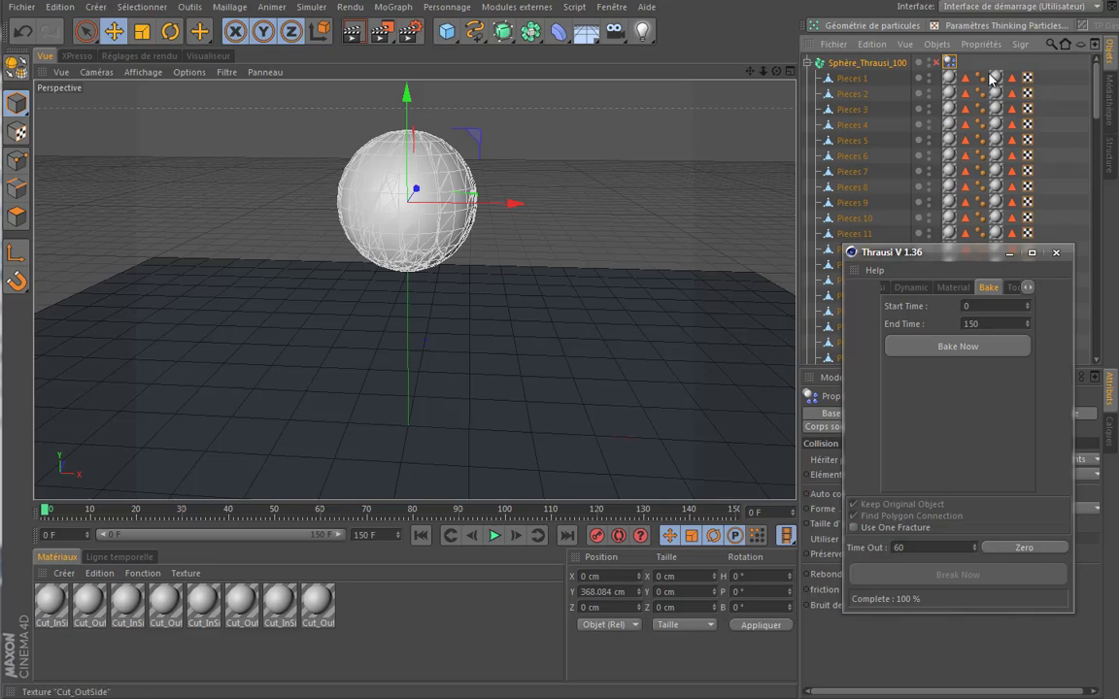
Step: Play the baked shatter, pause at frame 123, and close the Thrausi V 1.36 window
click(741, 377)
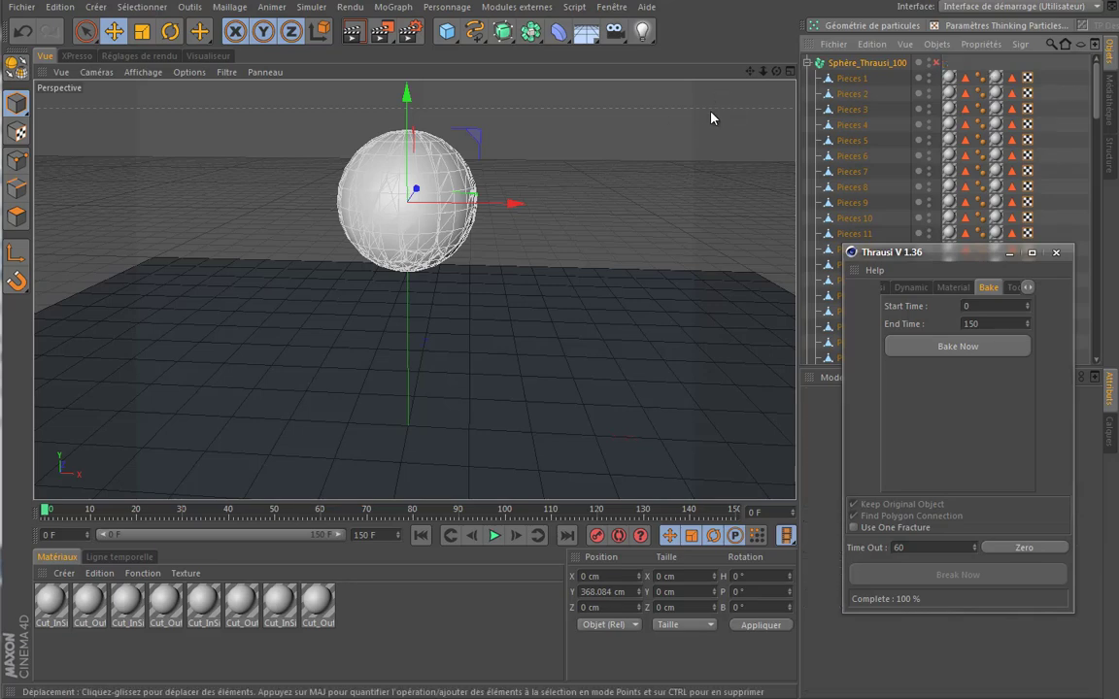
drag(749, 72, 493, 325)
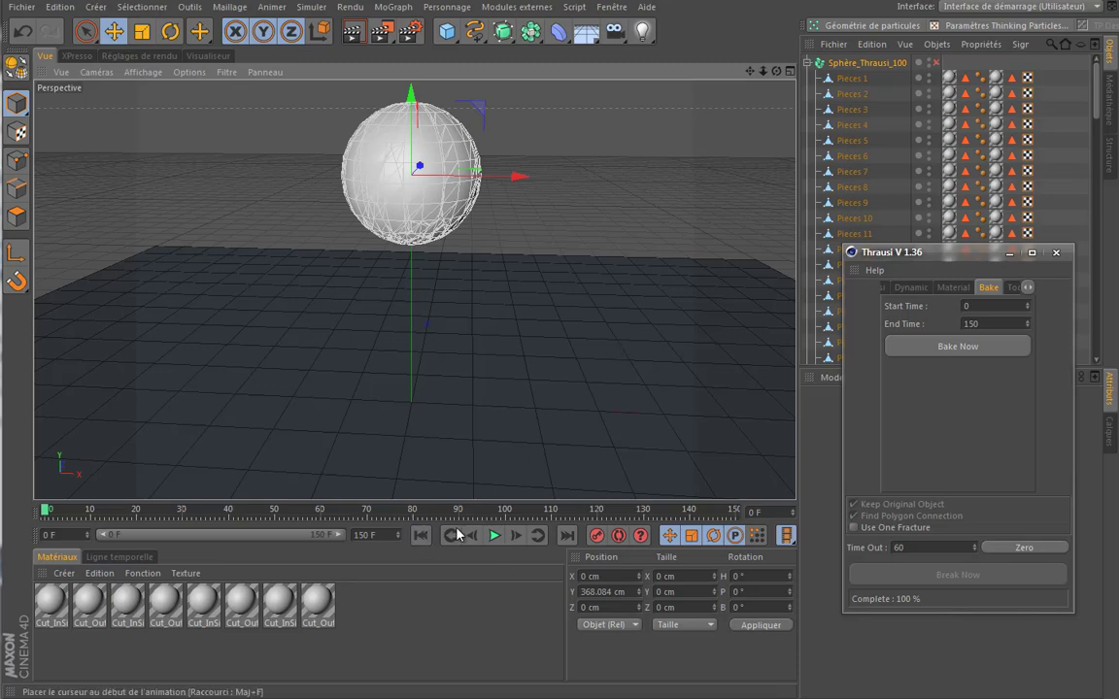
click(495, 535)
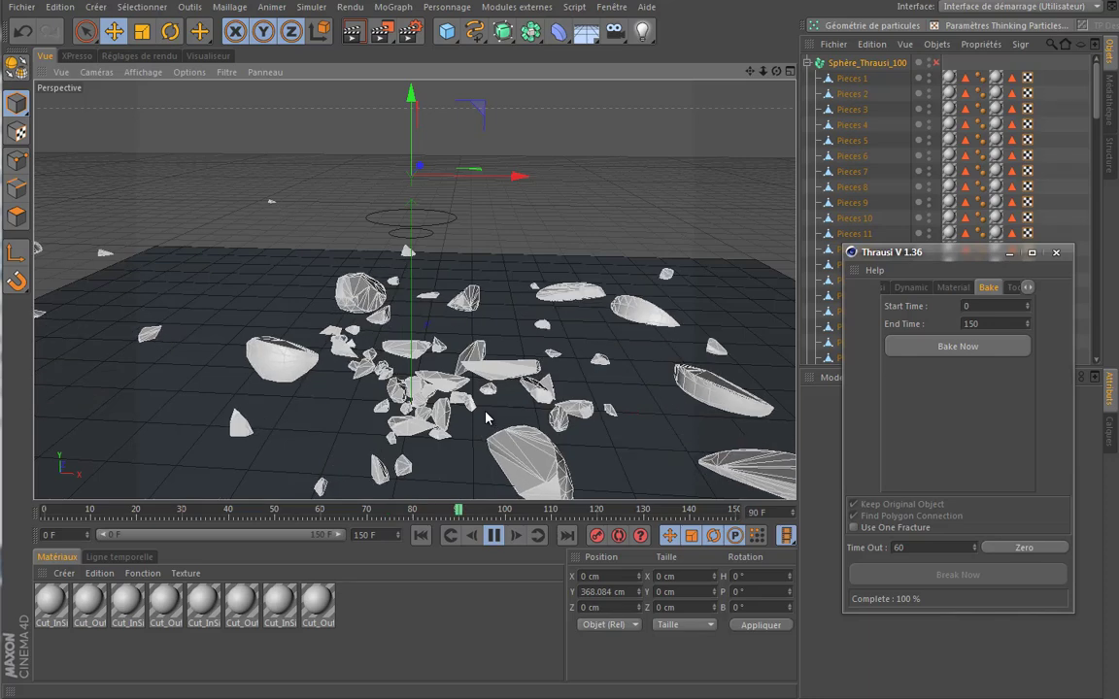
click(496, 536)
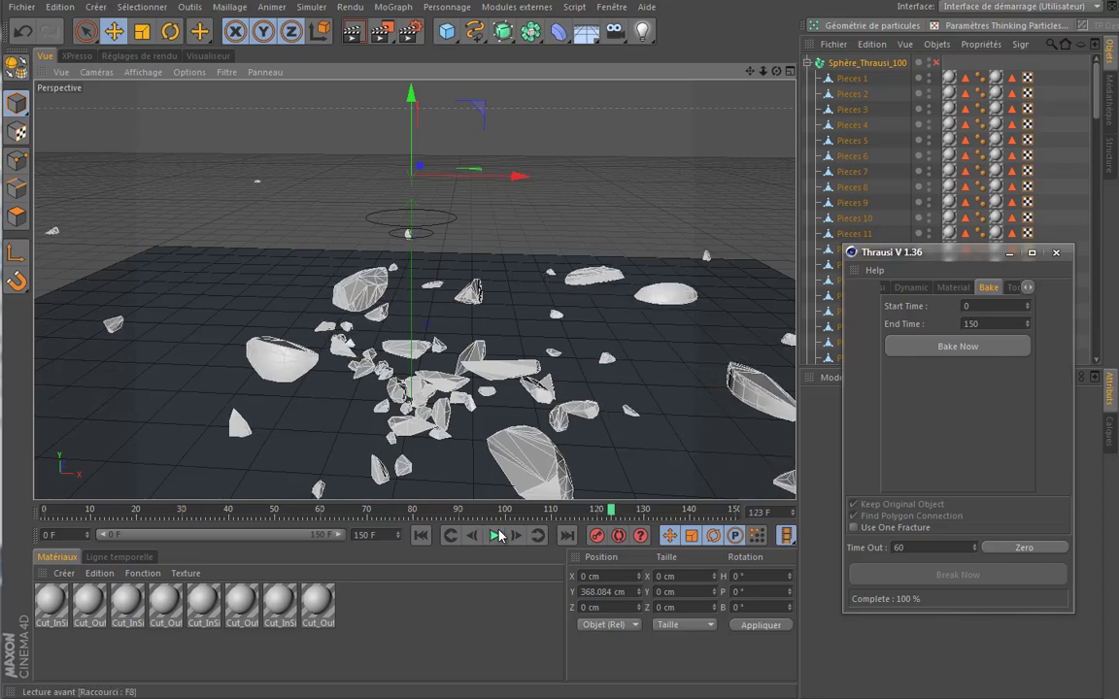
click(1010, 253)
Step: Select Pieces 1 to view its position and rotation values, then rewind to frame 0
click(852, 81)
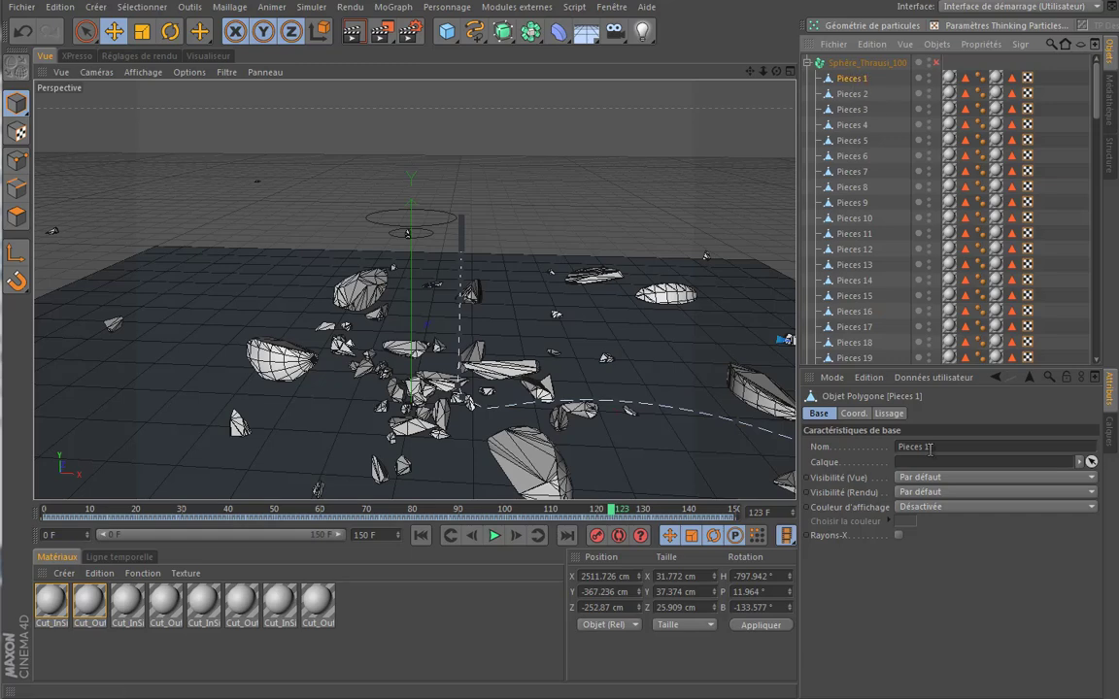
click(855, 414)
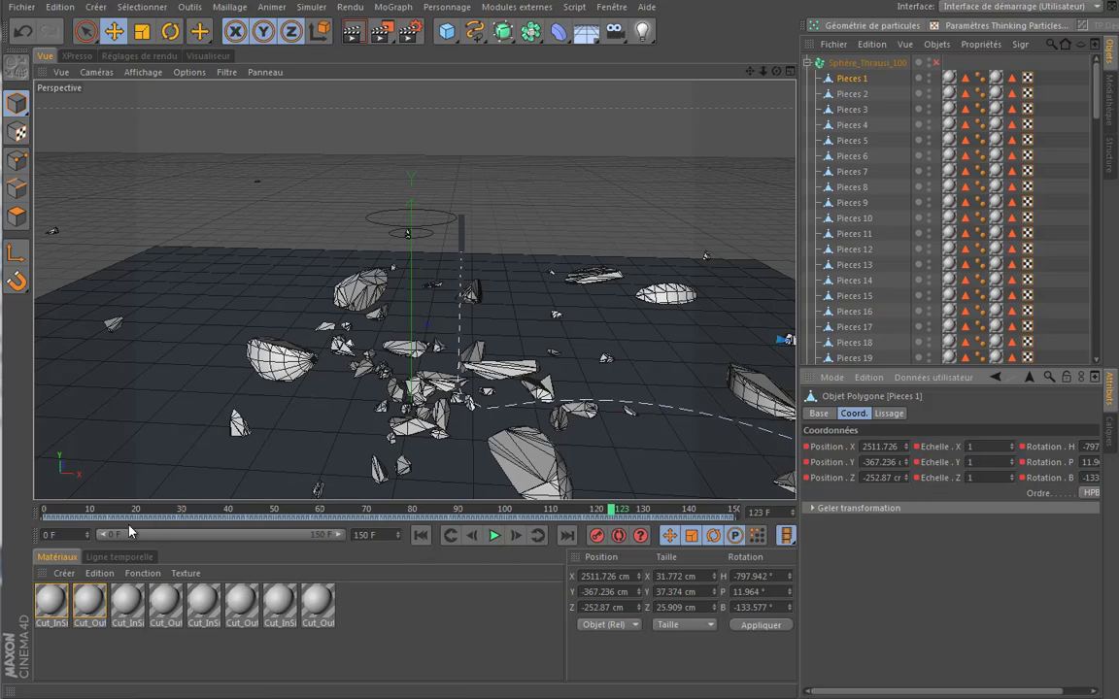
click(450, 535)
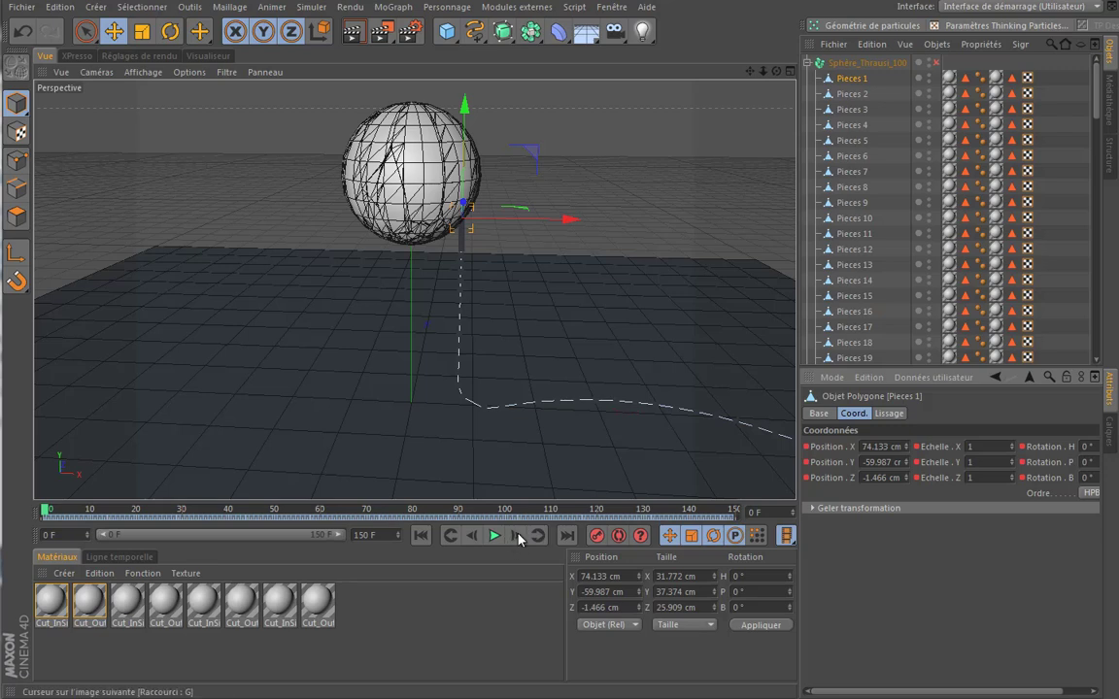
Step: Step the animation forward frame by frame until it reaches frame 11
click(519, 536)
click(518, 536)
click(519, 536)
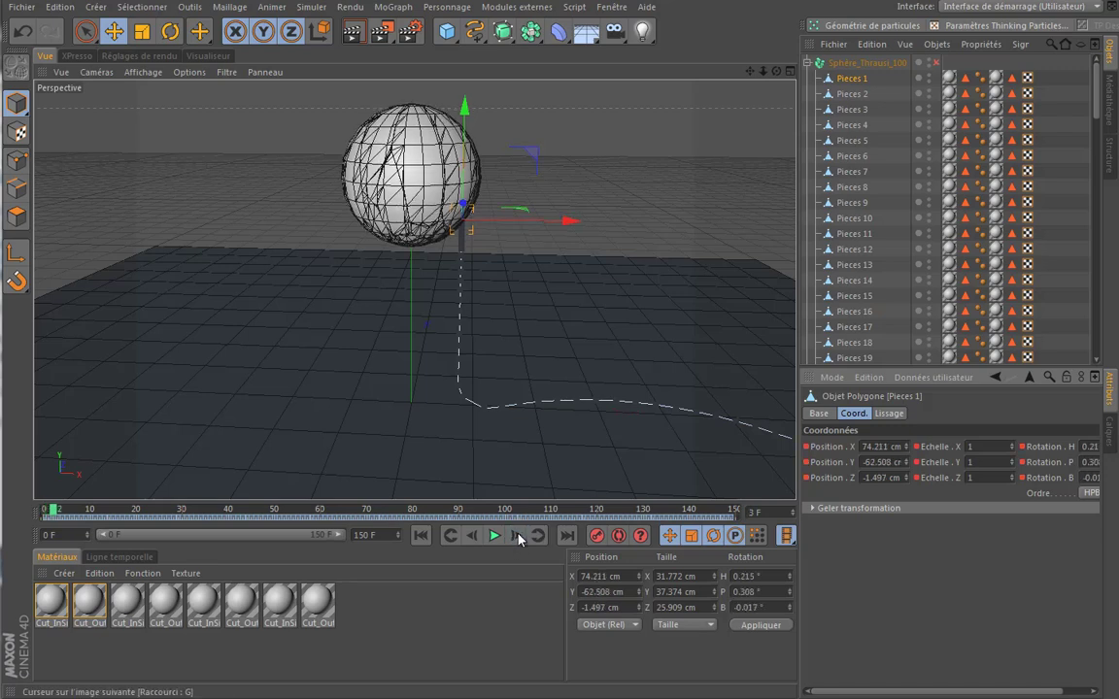
click(519, 536)
click(519, 536)
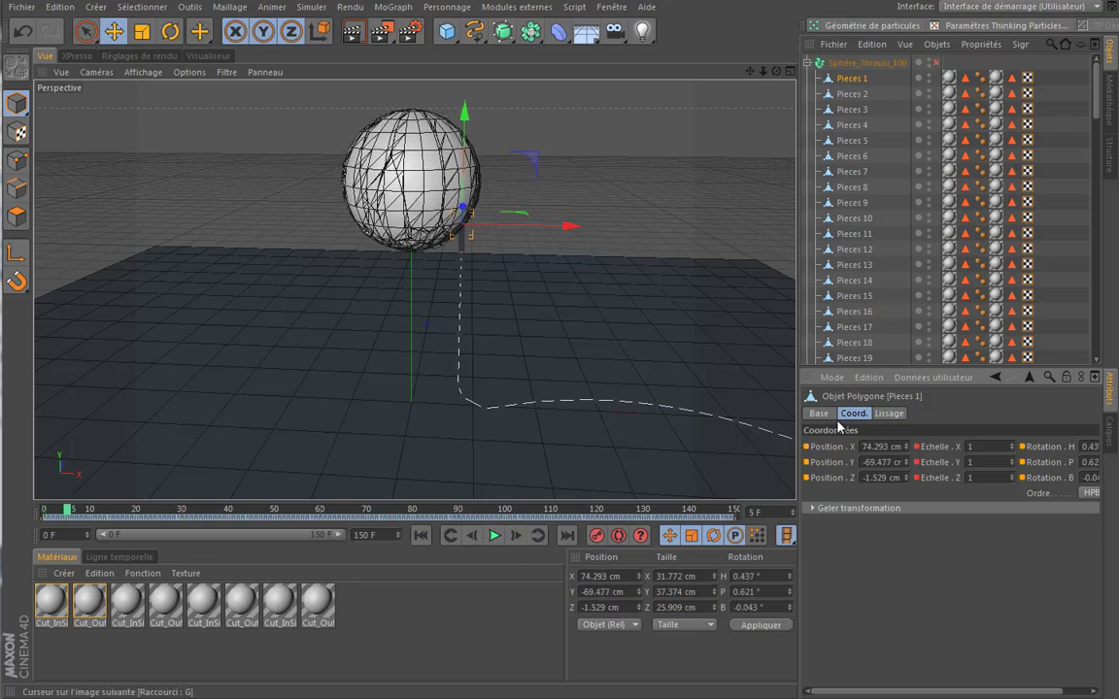
drag(799, 452, 765, 460)
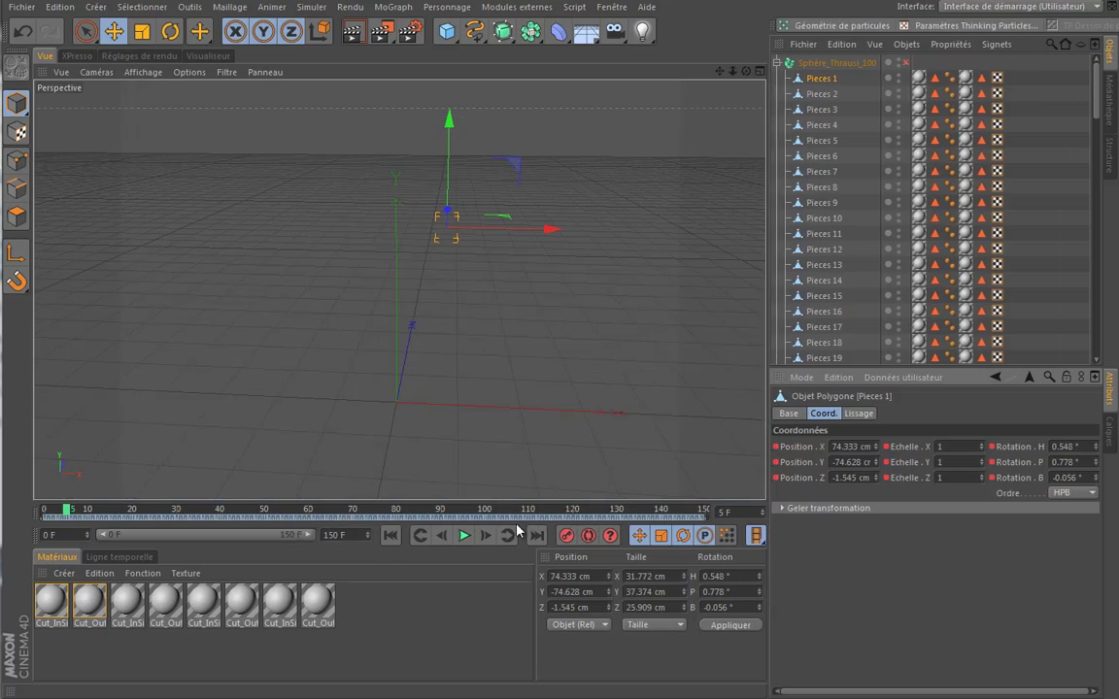
click(485, 536)
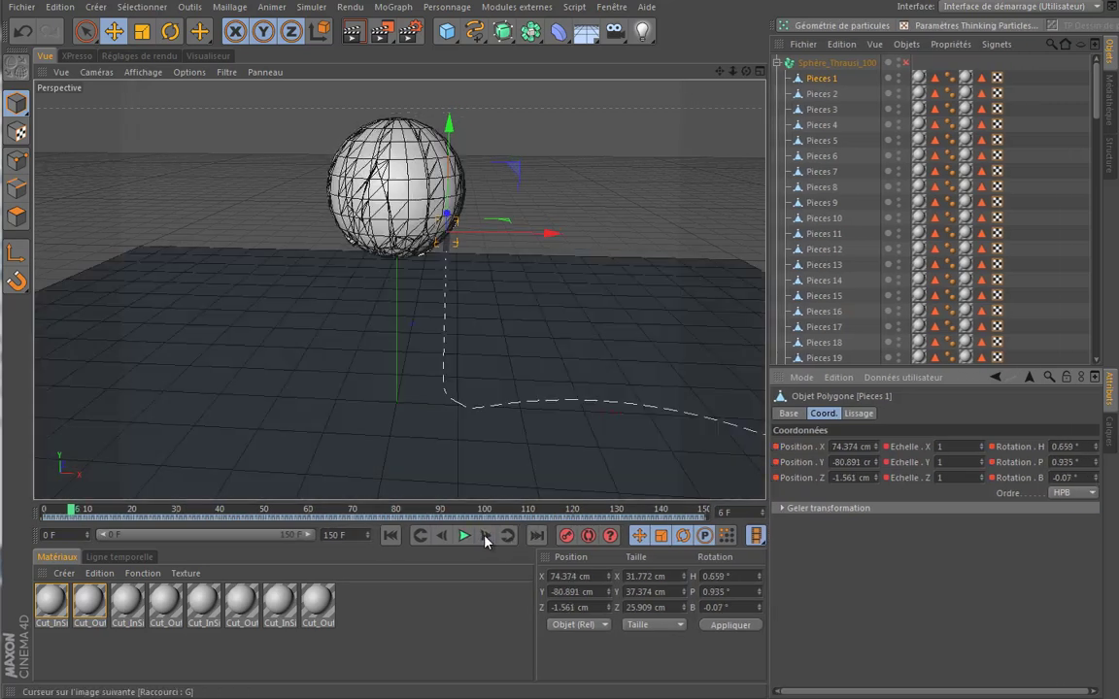
click(486, 536)
click(486, 536)
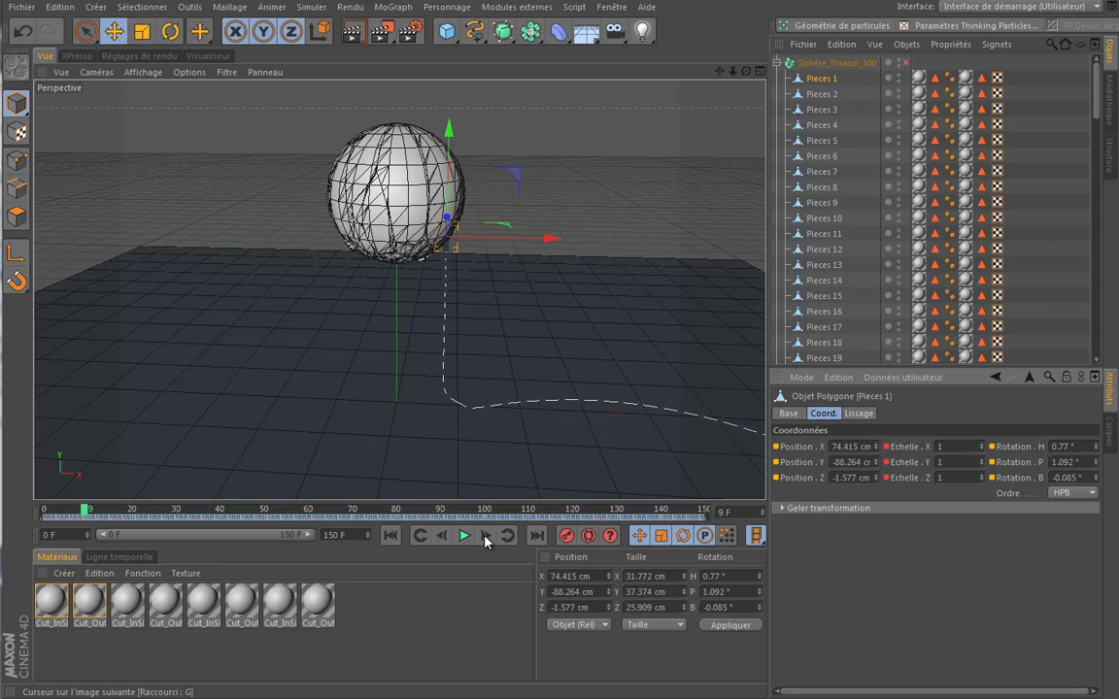
click(485, 536)
click(485, 536)
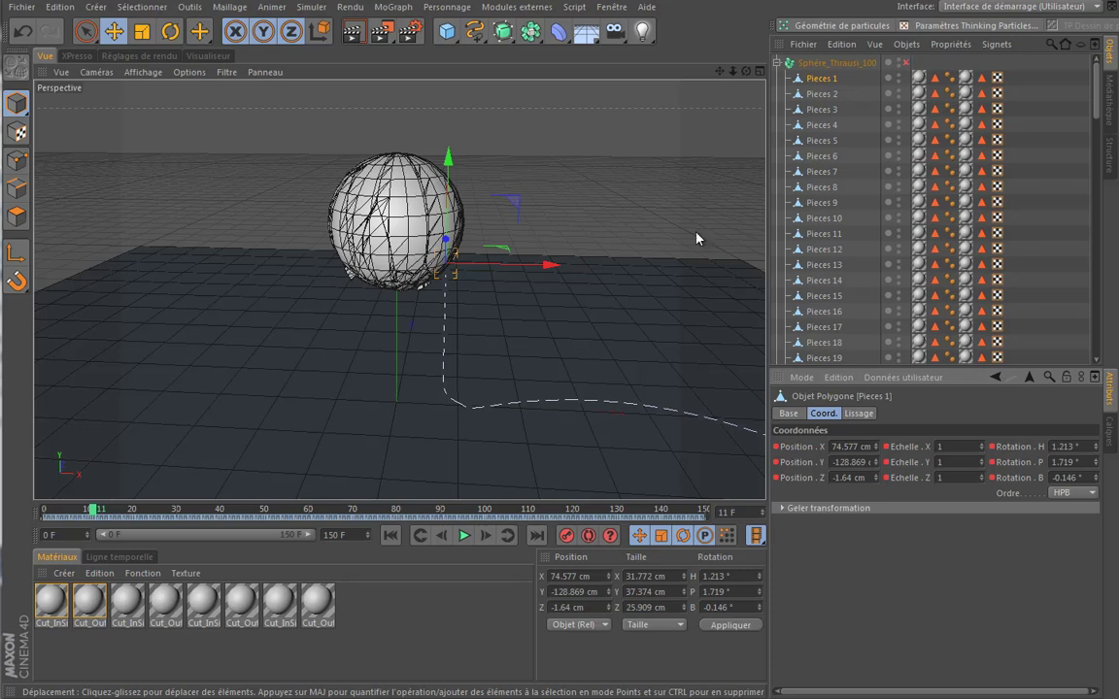
Step: Rewind to frame 0, view the intact sphere from higher up, deselect Pieces 1, and scroll the Object Manager
click(390, 535)
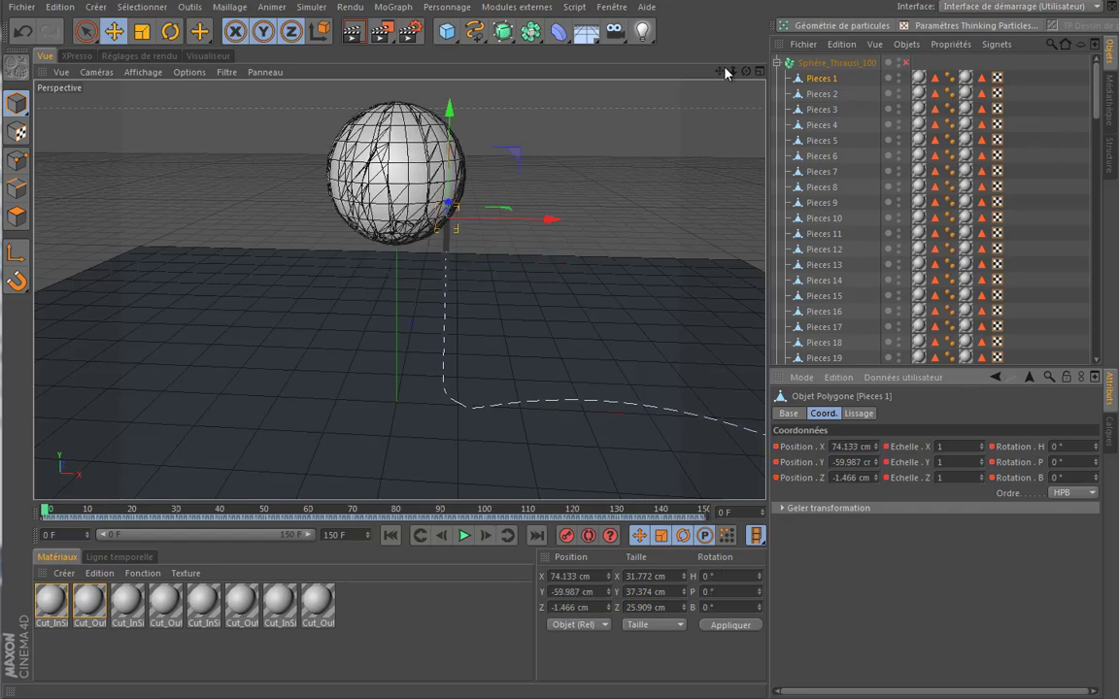
mouse_move(719, 72)
mouse_down()
mouse_move(736, 71)
mouse_move(731, 87)
mouse_up()
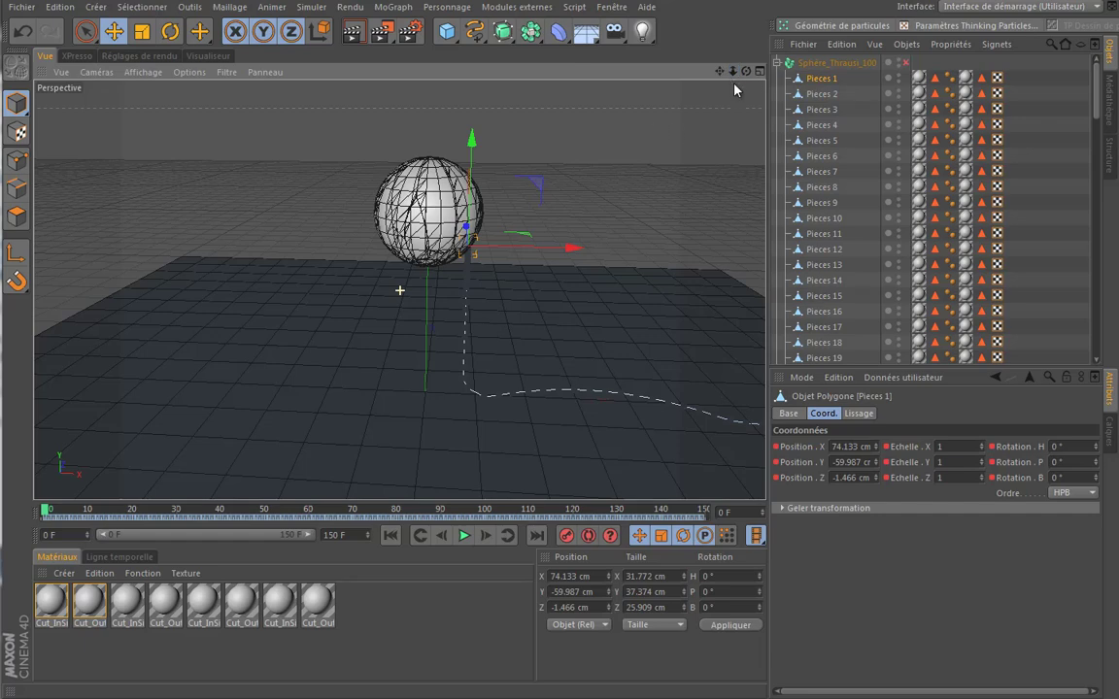
alt+drag(490, 331, 490, 327)
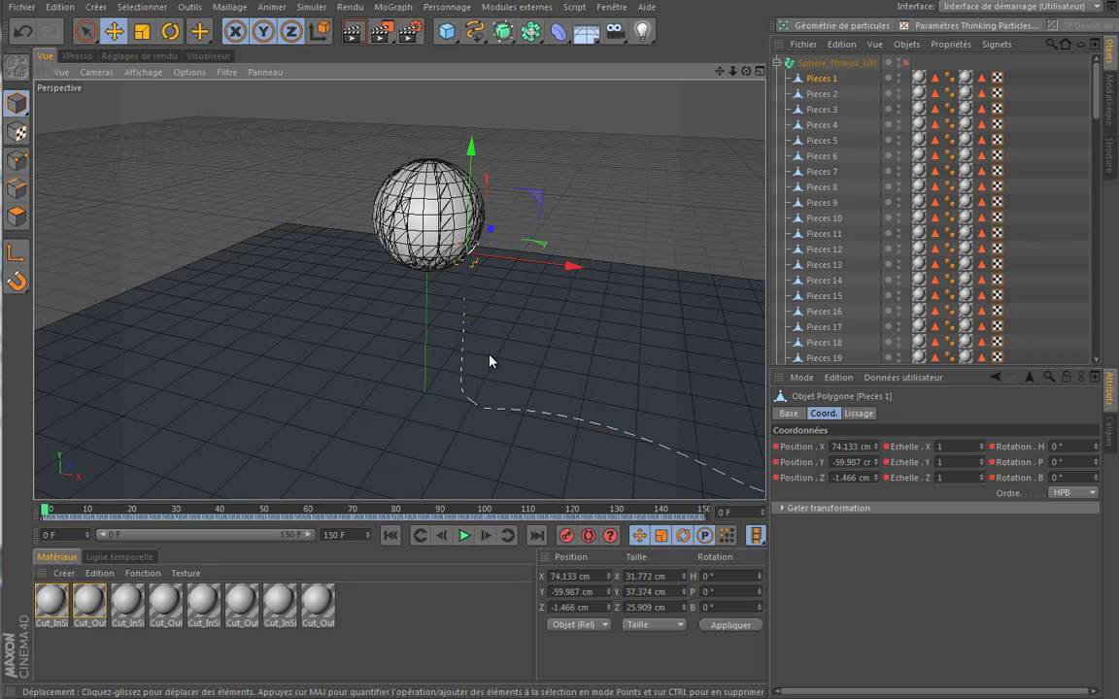
click(457, 598)
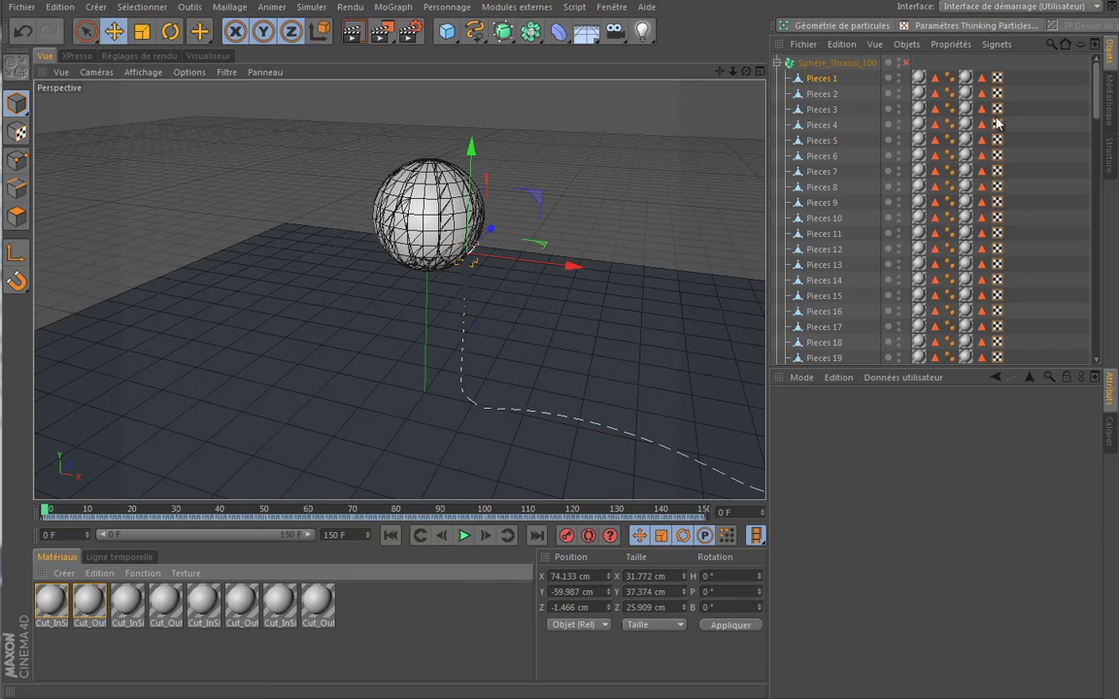
drag(1094, 90, 1091, 354)
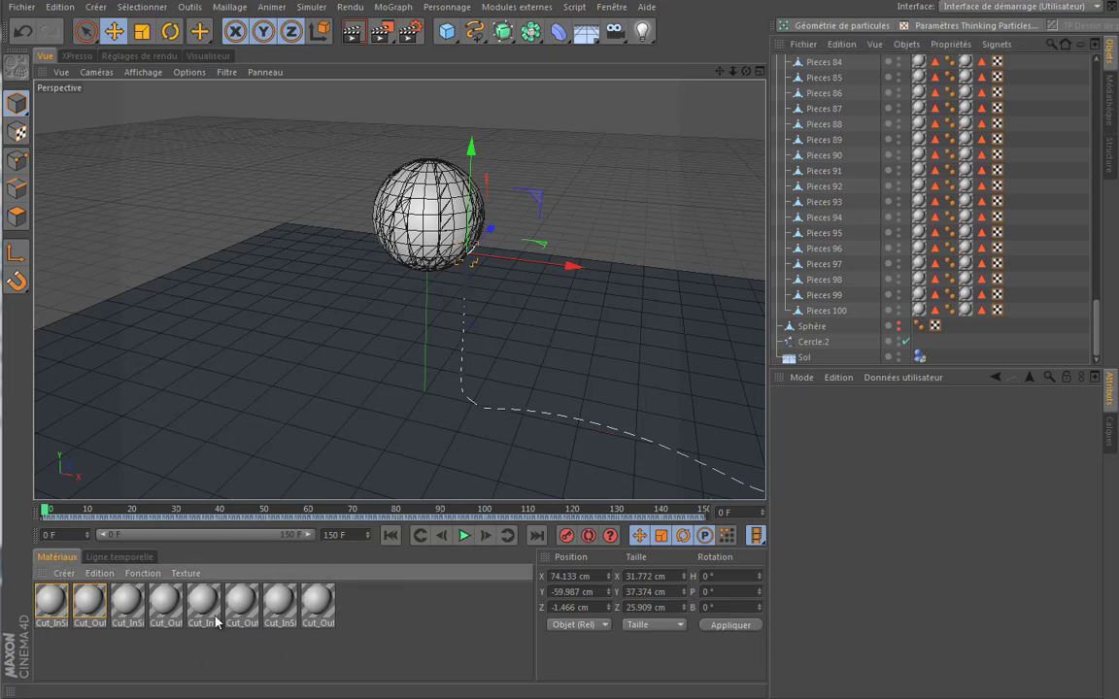
Step: Check that Pieces 1 uses the Cut_InSide and Cut_OutSide materials, then open the Fonction menu
click(313, 604)
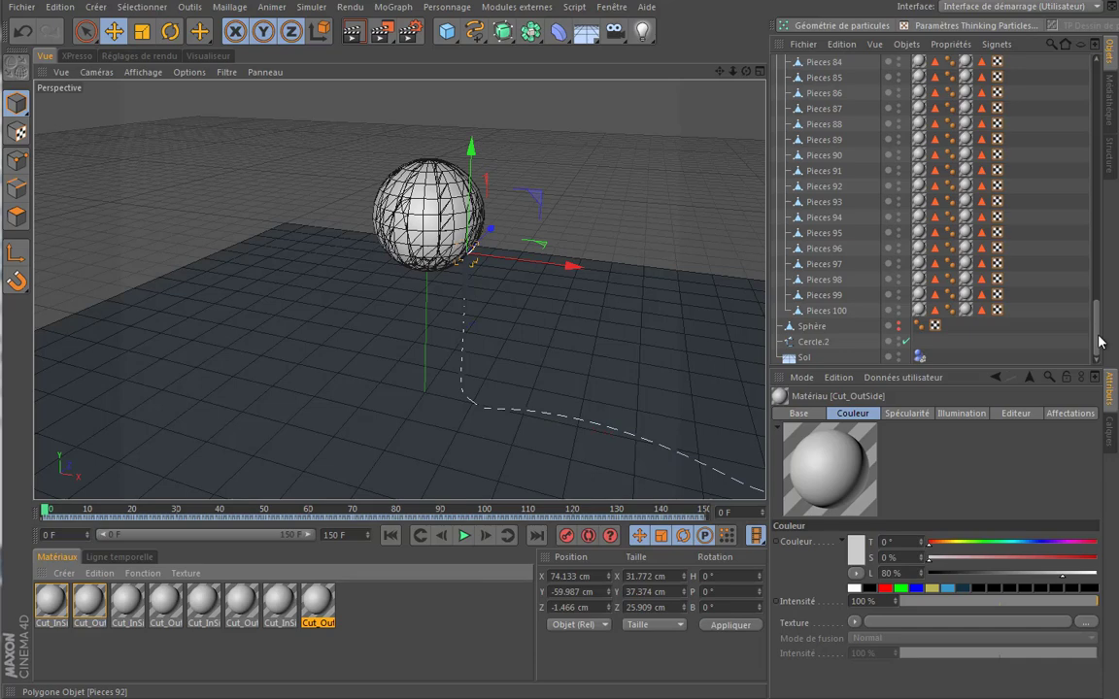
drag(1096, 331, 1081, 99)
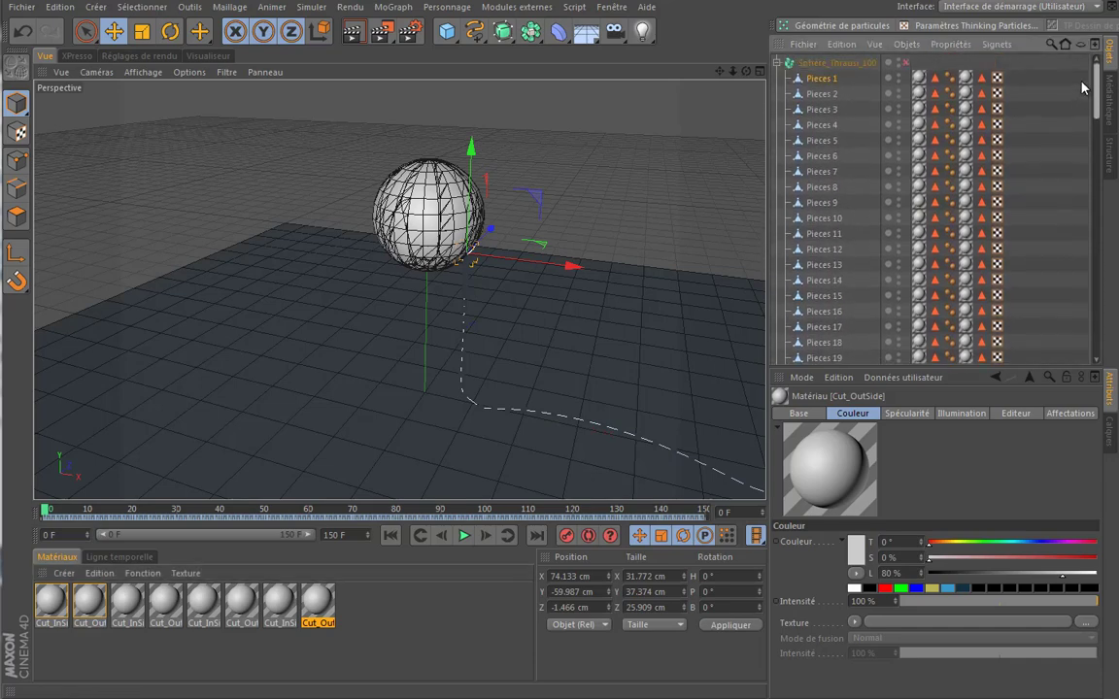
drag(918, 77, 962, 75)
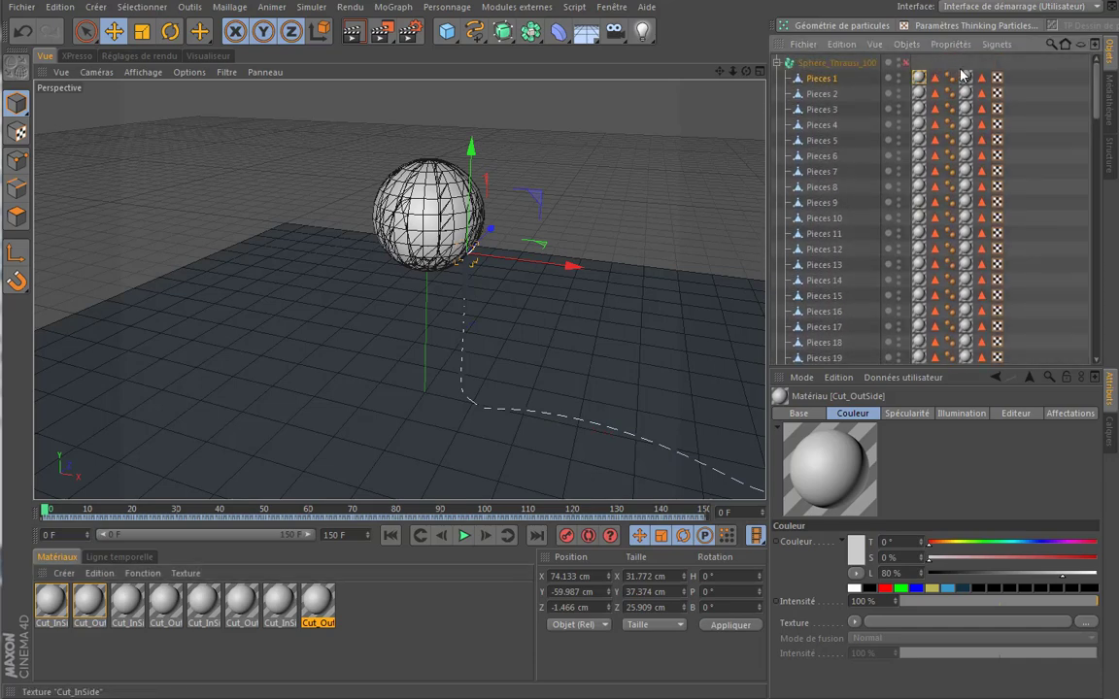
click(962, 75)
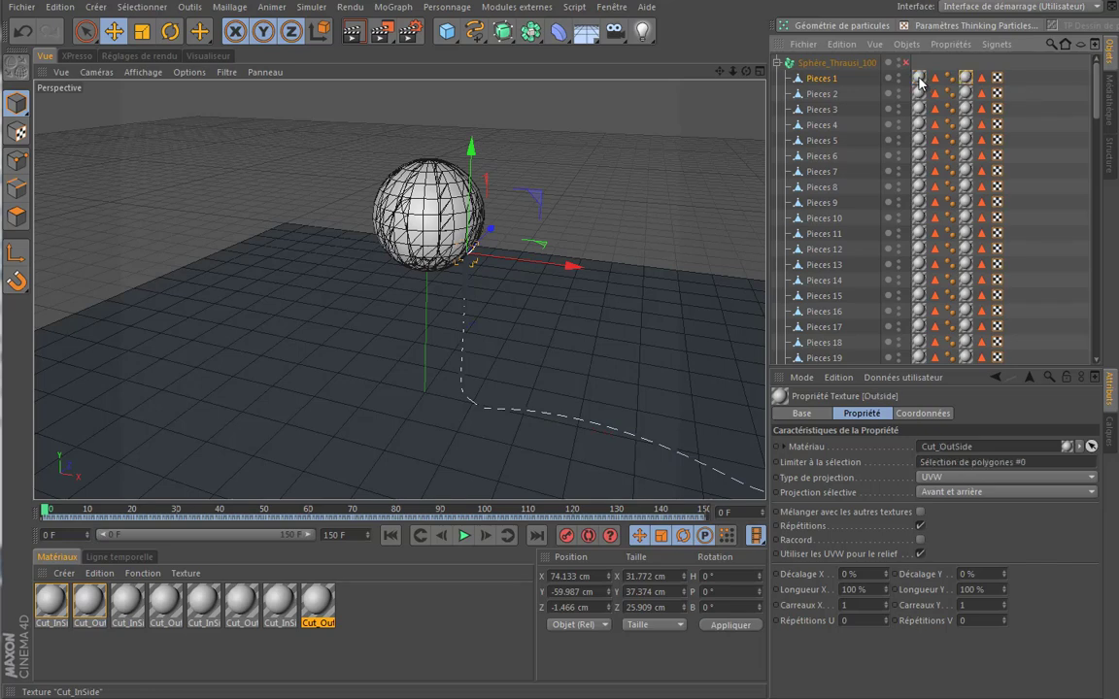
click(329, 608)
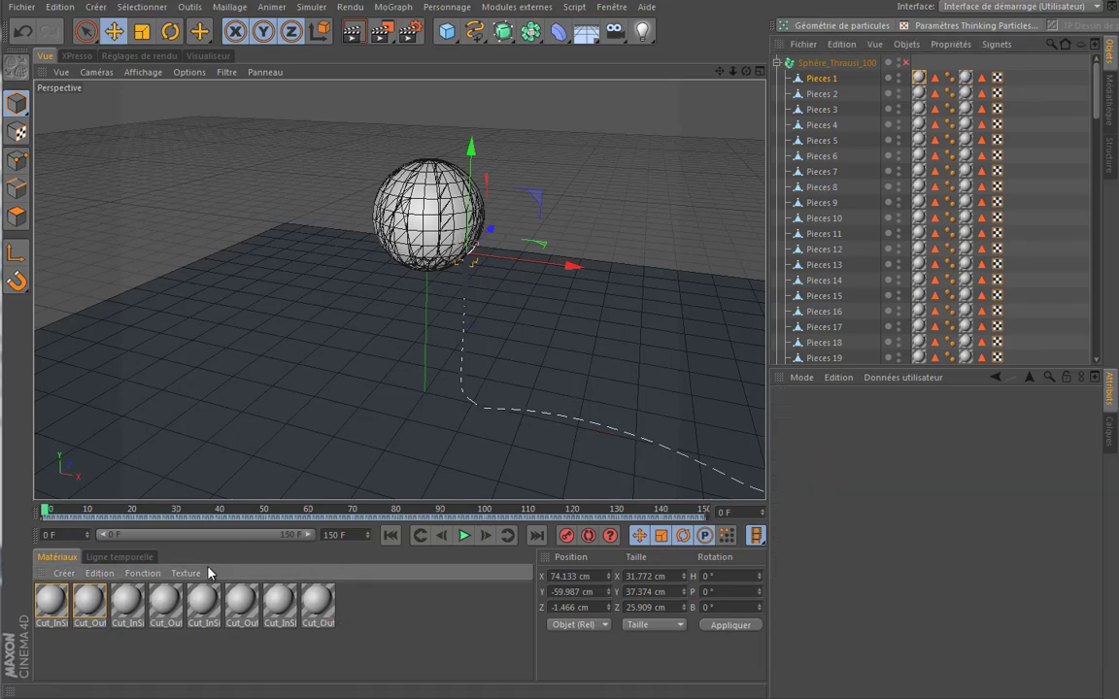
click(142, 573)
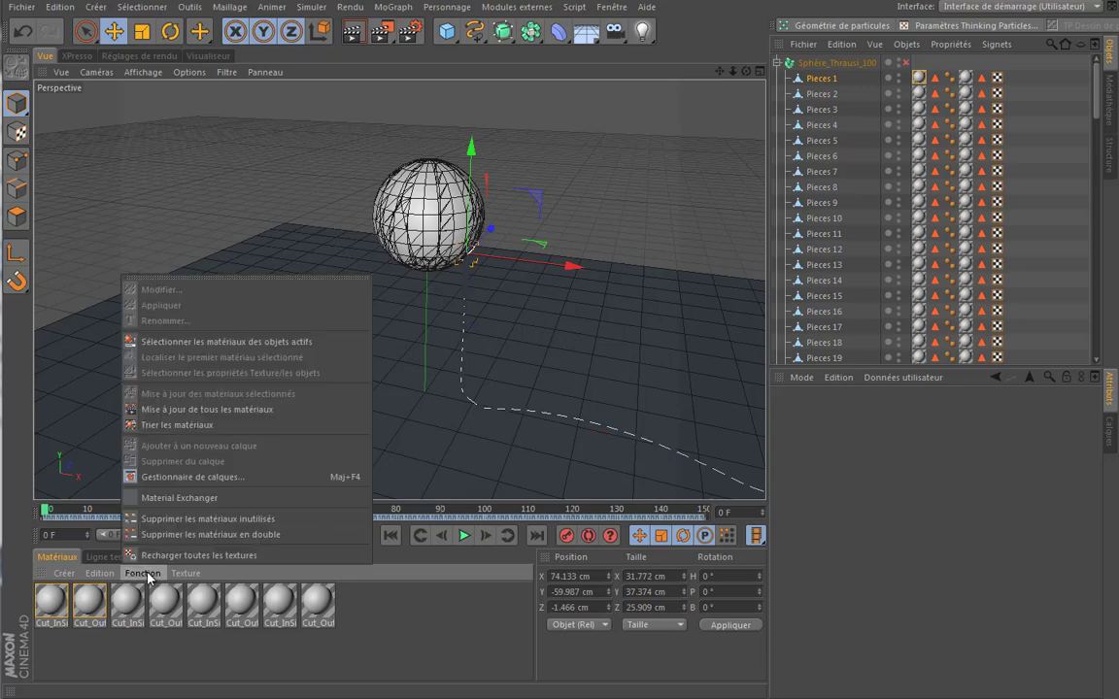
Step: Run Supprimer les matériaux en double, leaving one Cut_InSide and one Cut_OutSide material
click(217, 523)
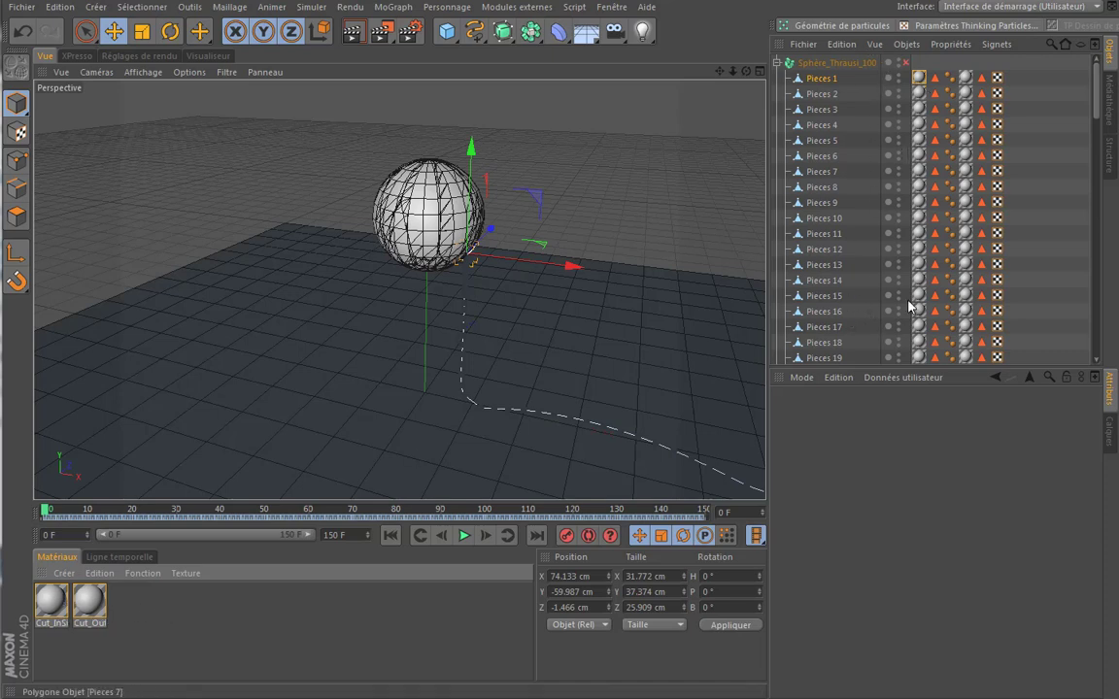
drag(1097, 89, 1097, 323)
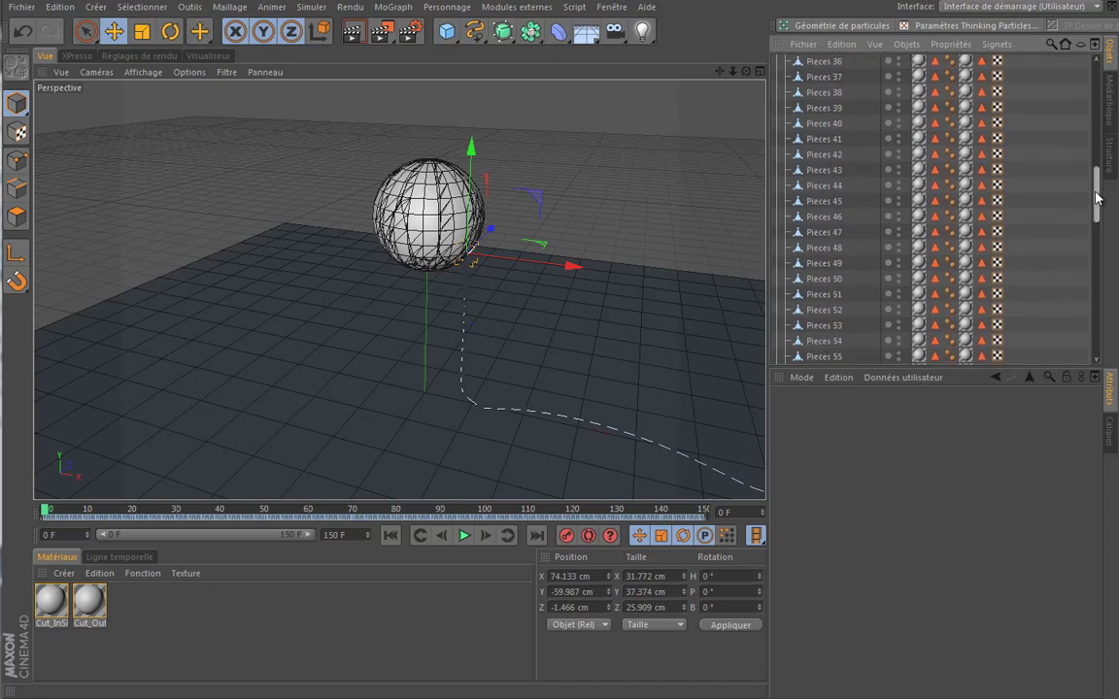
scroll(874, 194, up, 10)
scroll(874, 194, up, 10)
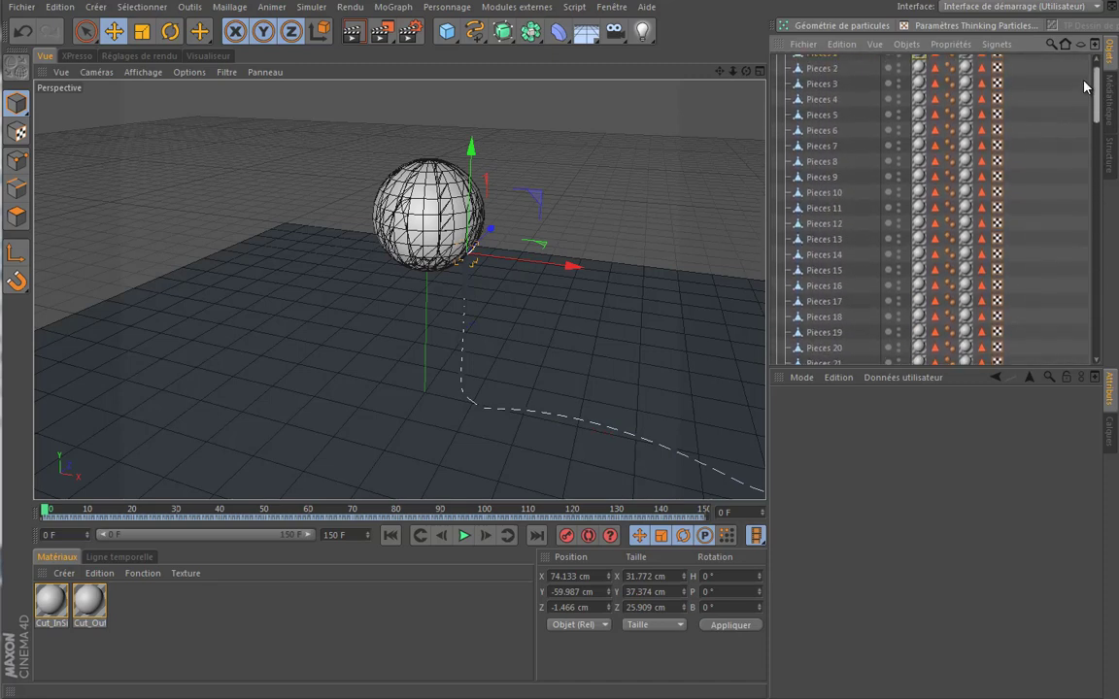
scroll(874, 194, up, 2)
Step: Delete Sphère_Thrausi_100, Sphère and Cercle.2 so only the Sol floor remains
click(790, 62)
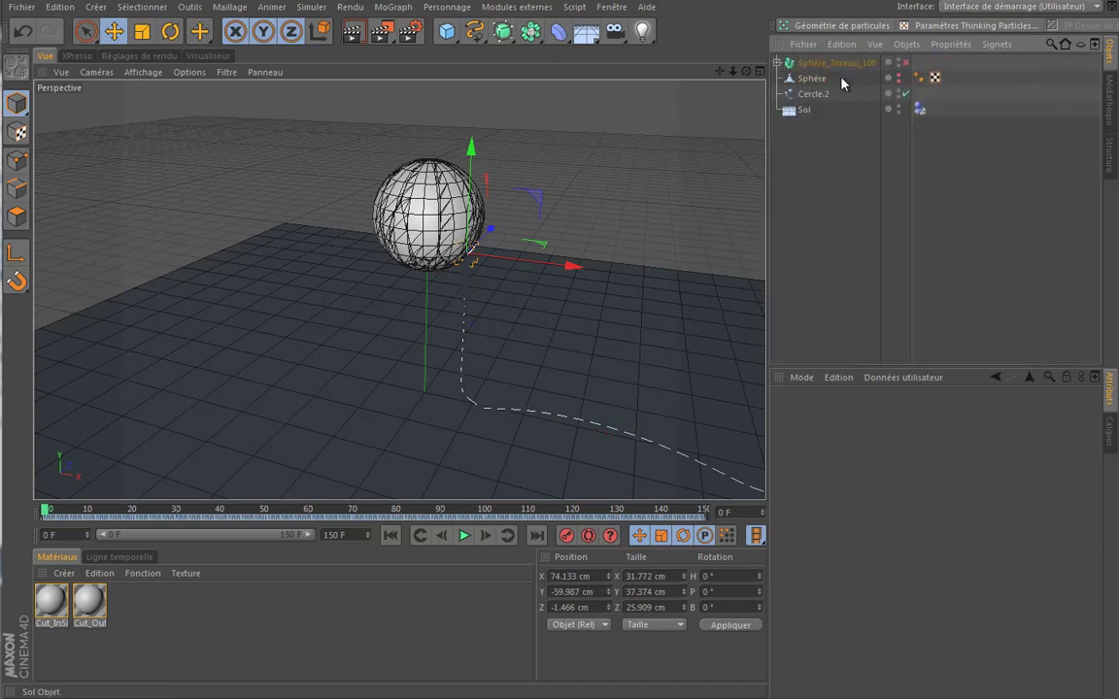
click(835, 63)
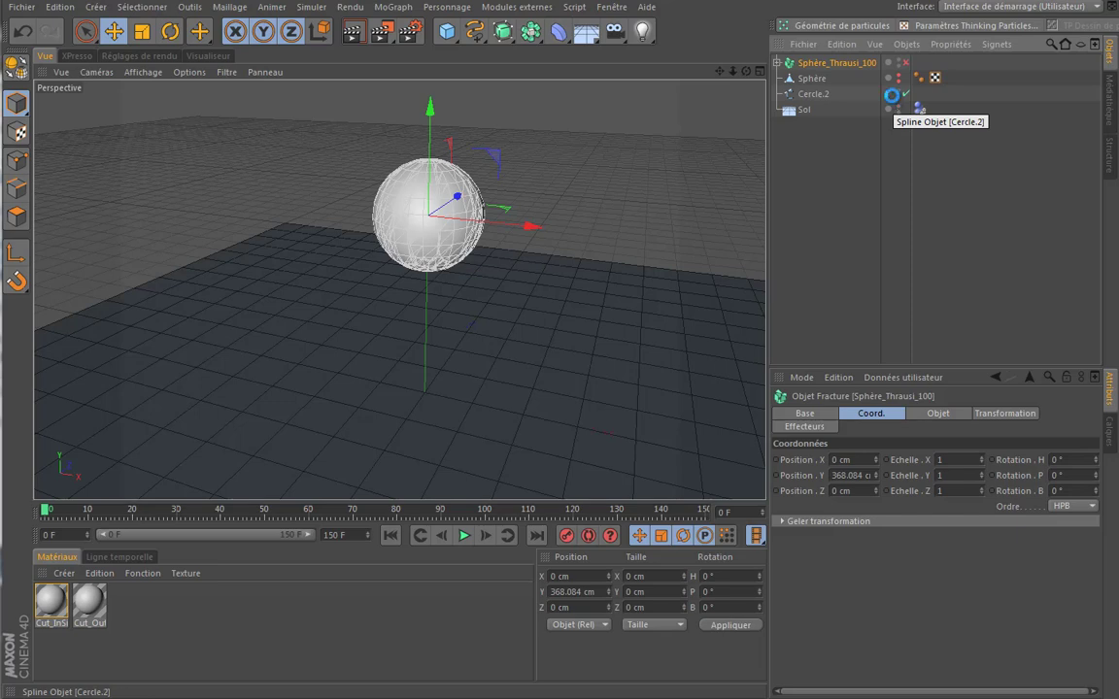
key(Delete)
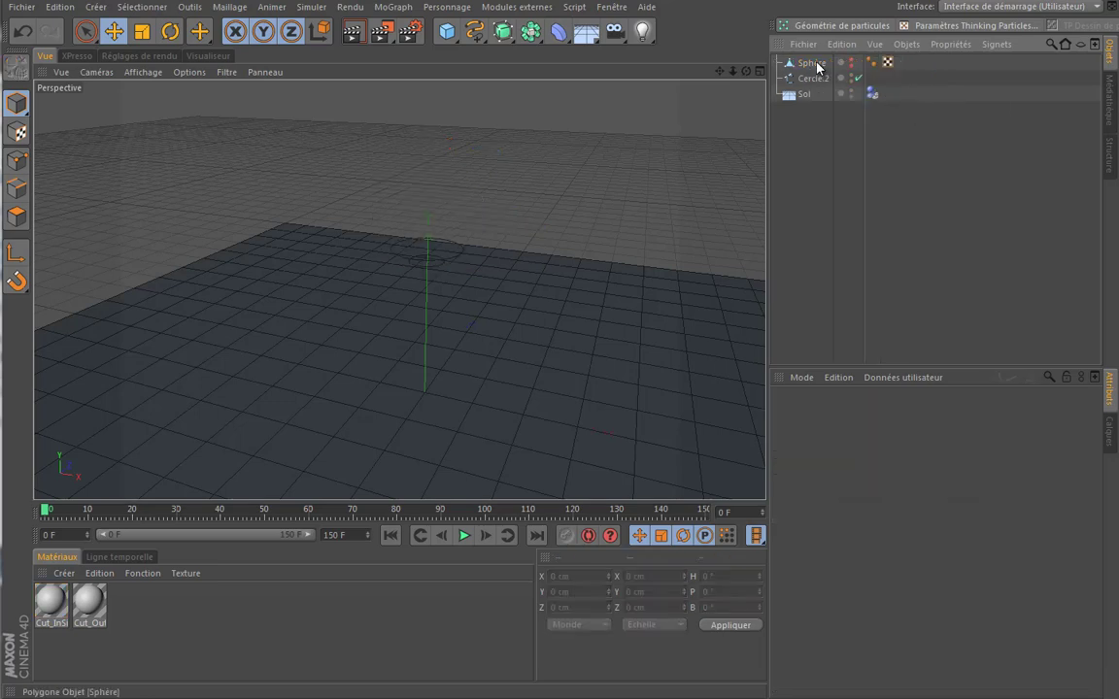
click(820, 63)
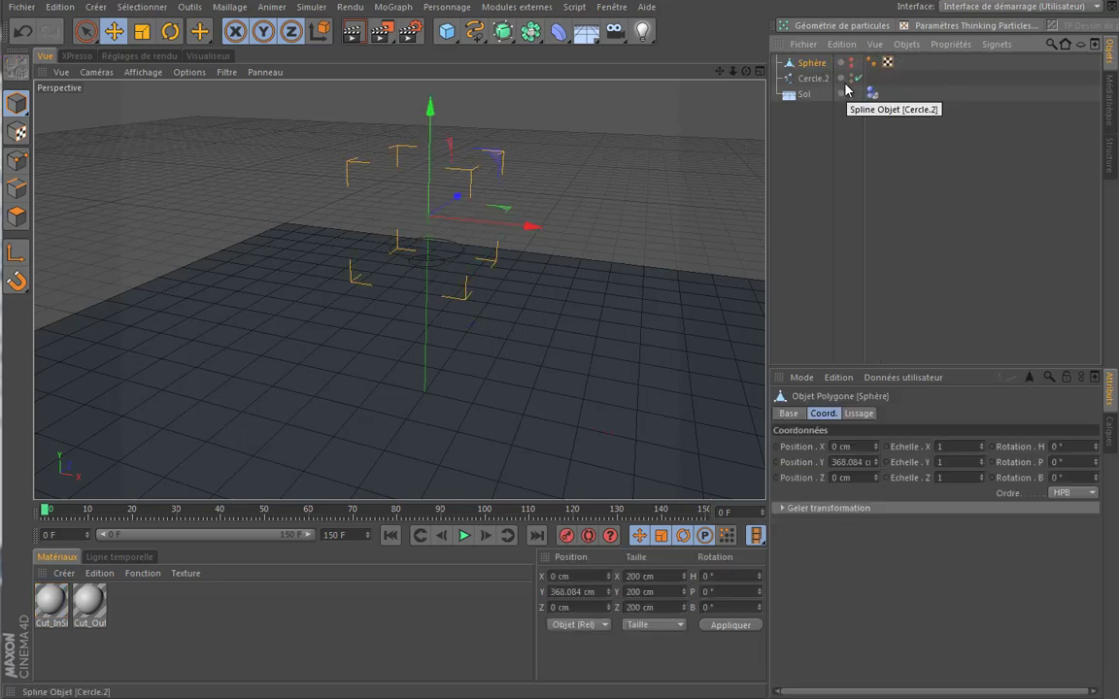
key(Delete)
click(814, 63)
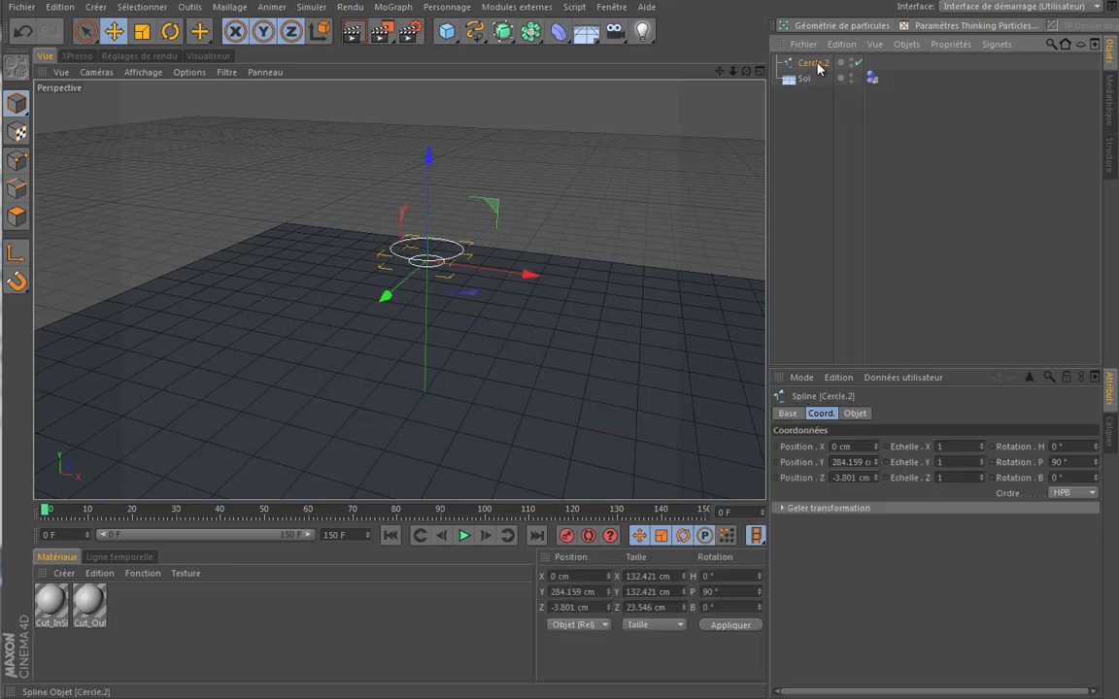
key(Delete)
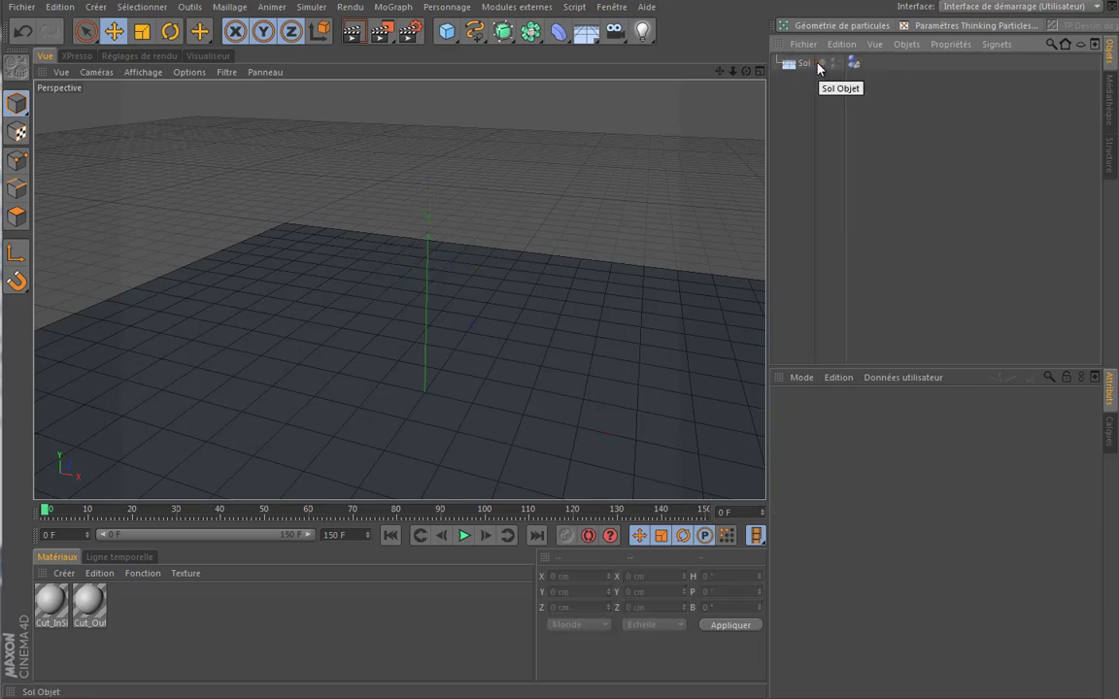
drag(718, 71, 491, 328)
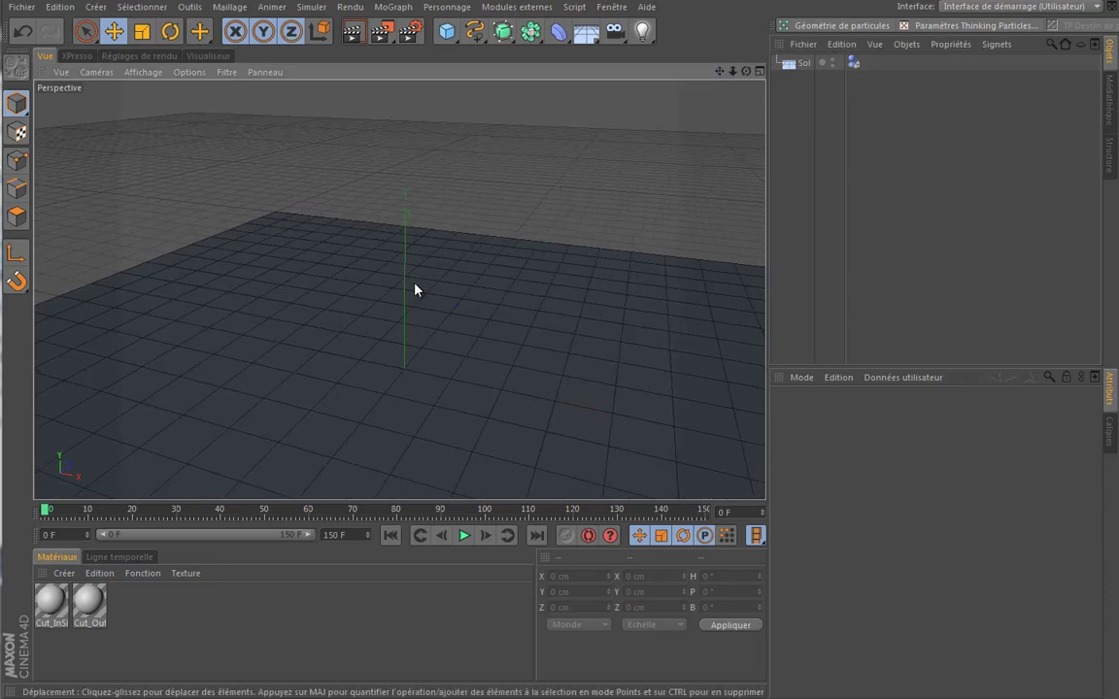
Step: Add a new Sphère primitive and raise it to Y 373.043 cm above the floor
click(447, 31)
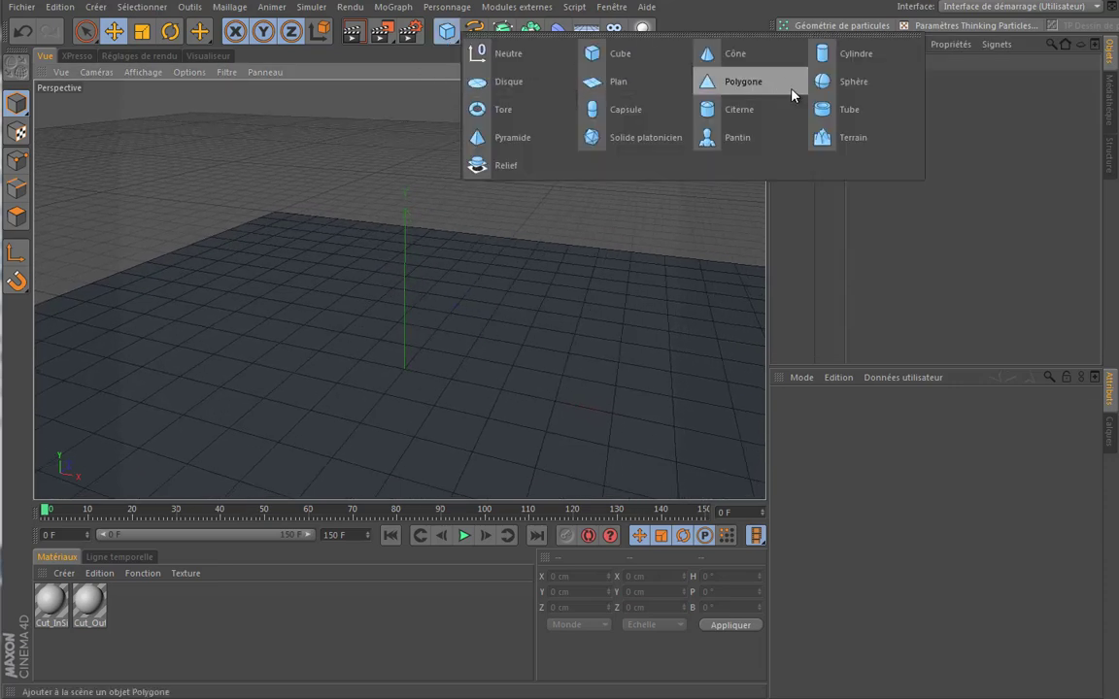
click(854, 84)
mouse_move(402, 268)
mouse_down()
mouse_move(408, 127)
mouse_move(441, 290)
mouse_up()
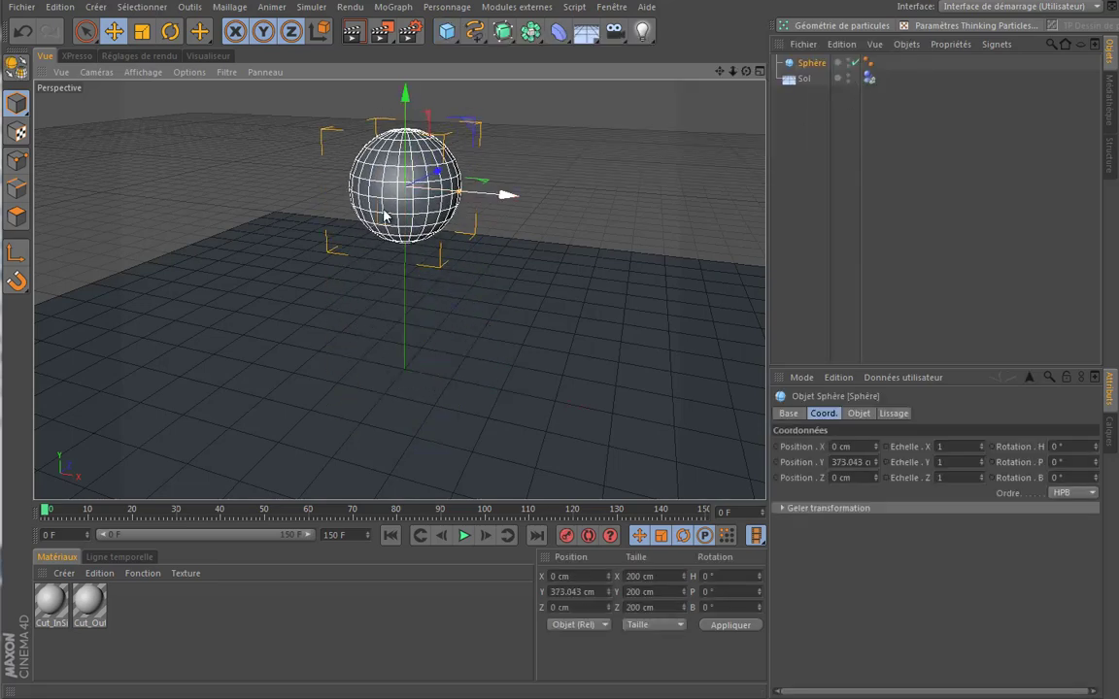
drag(720, 78, 441, 290)
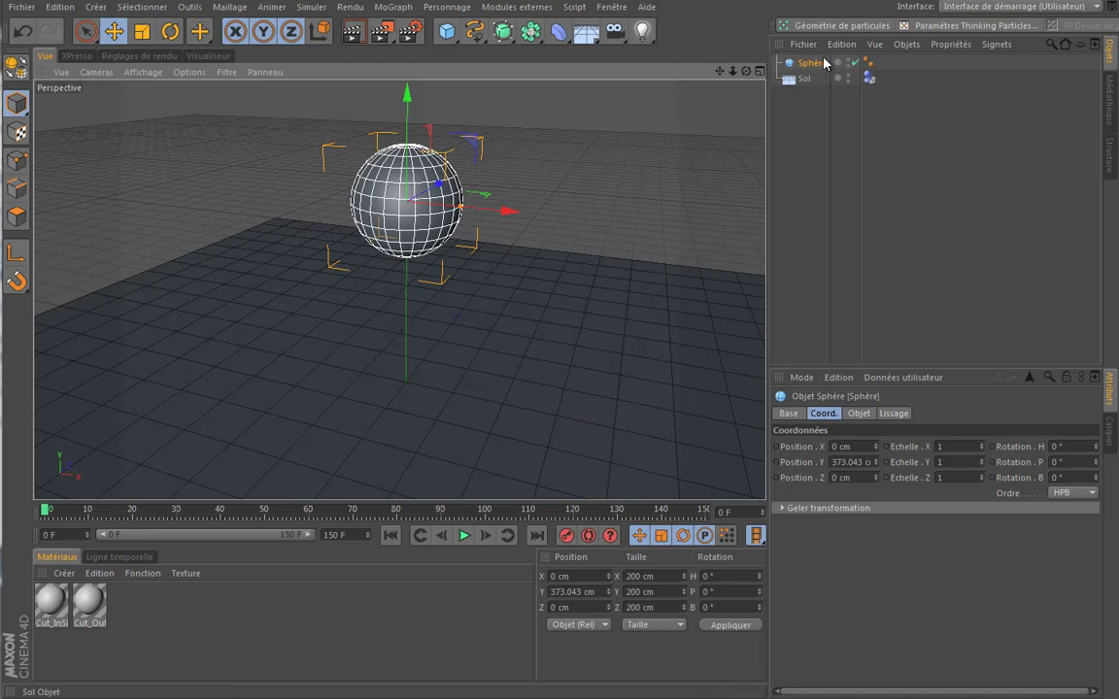
Step: Duplicate the sphere in place as Sphère.1 and set its Rayon to 90 cm
click(859, 413)
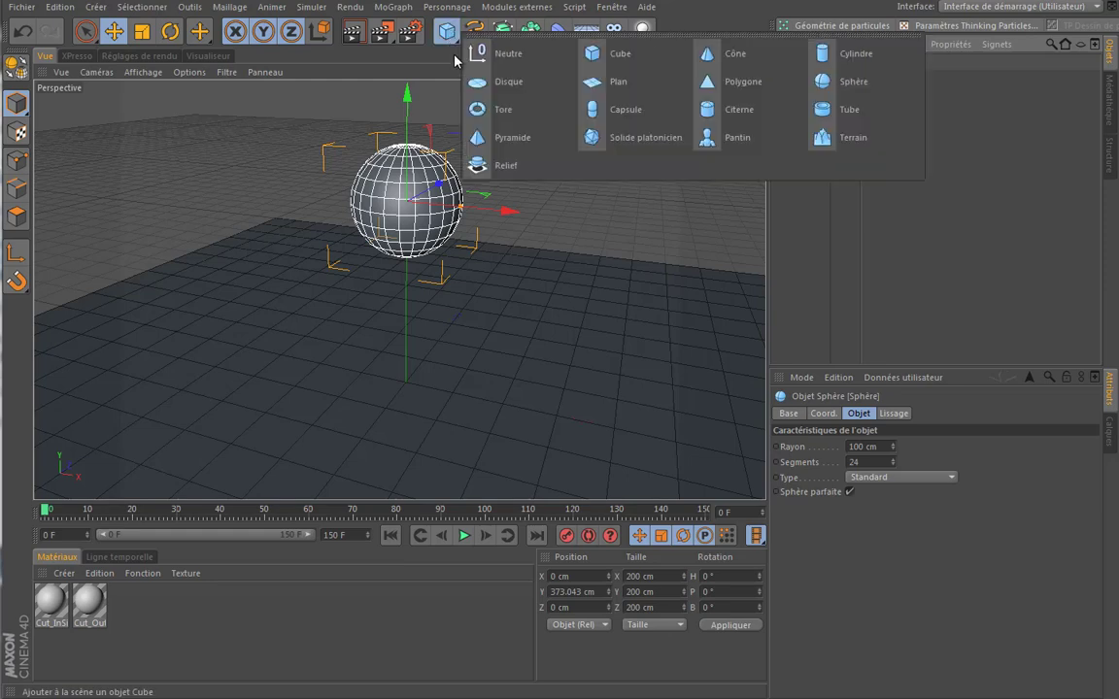
drag(453, 27, 827, 78)
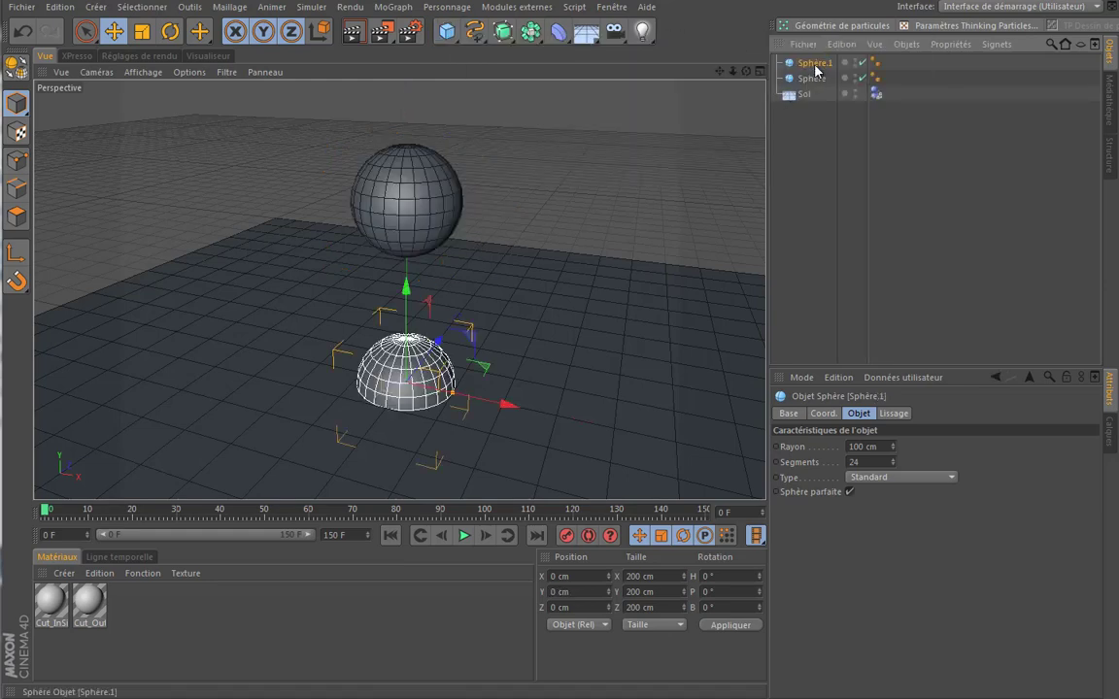
key(Delete)
click(814, 64)
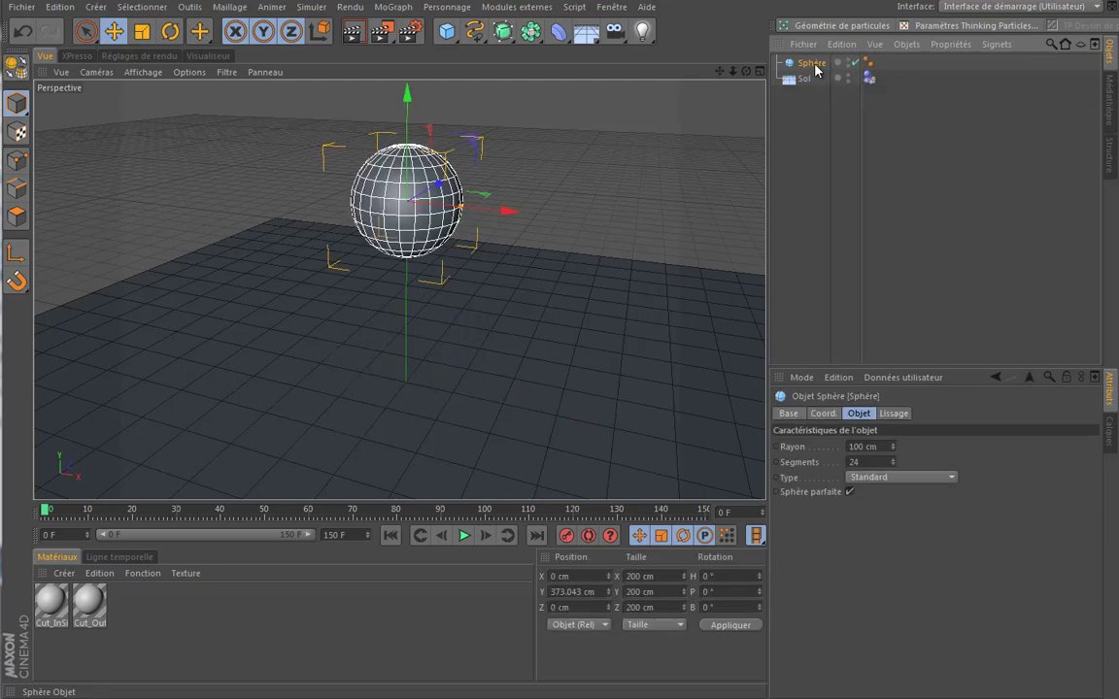
key(ctrl+z)
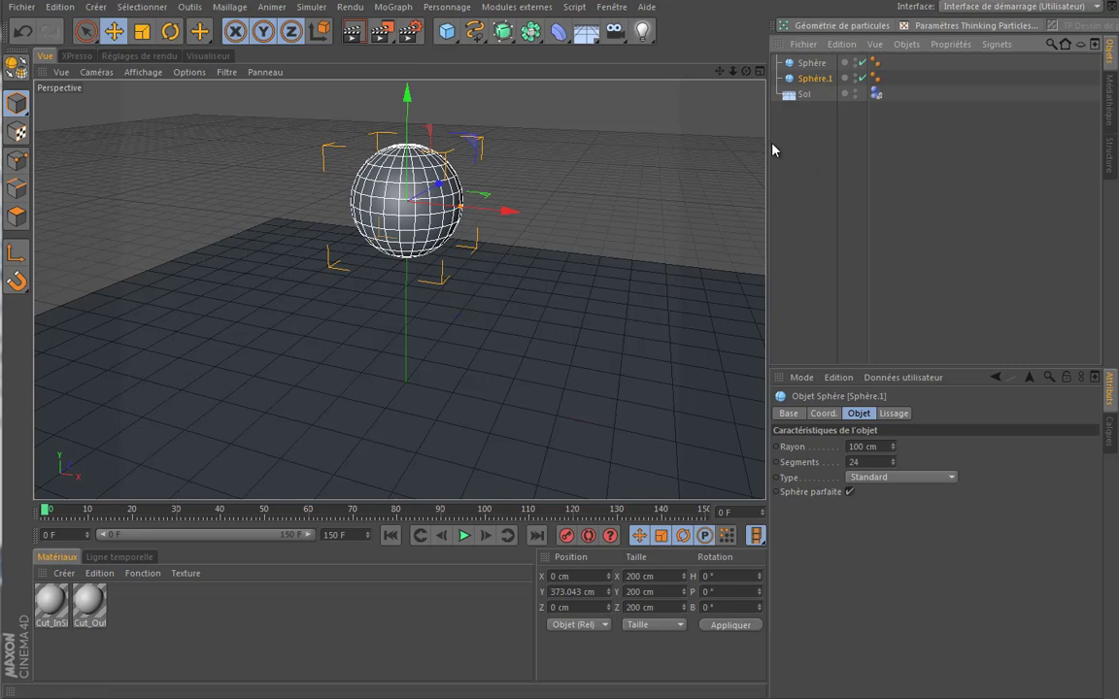
click(883, 449)
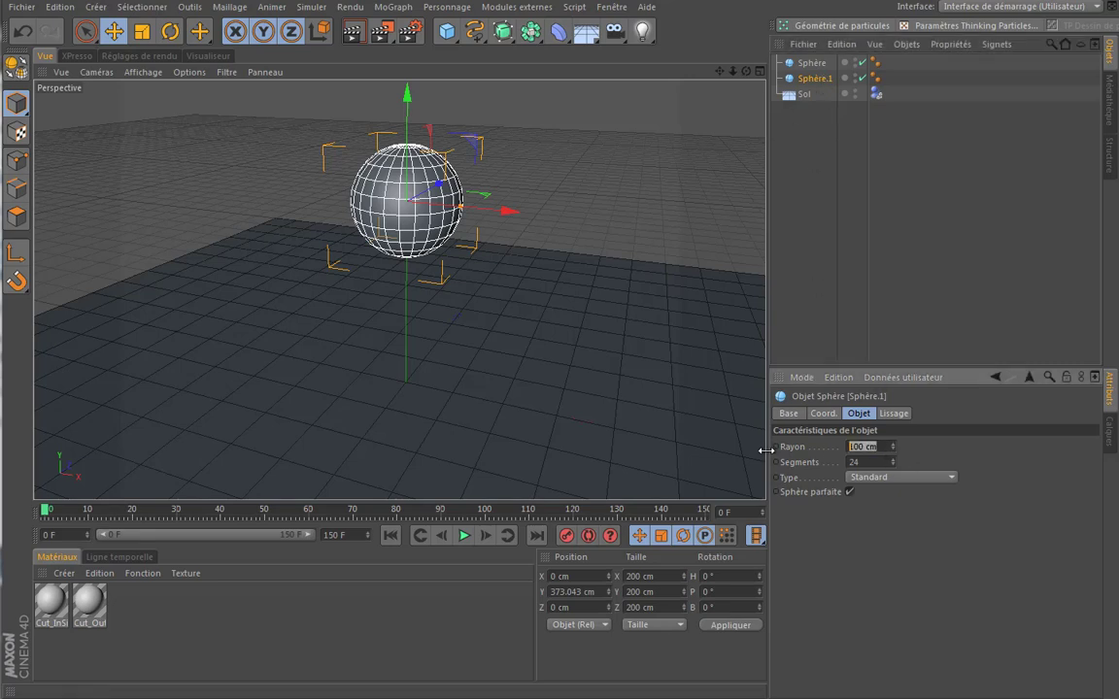
text(90)
key(Tab)
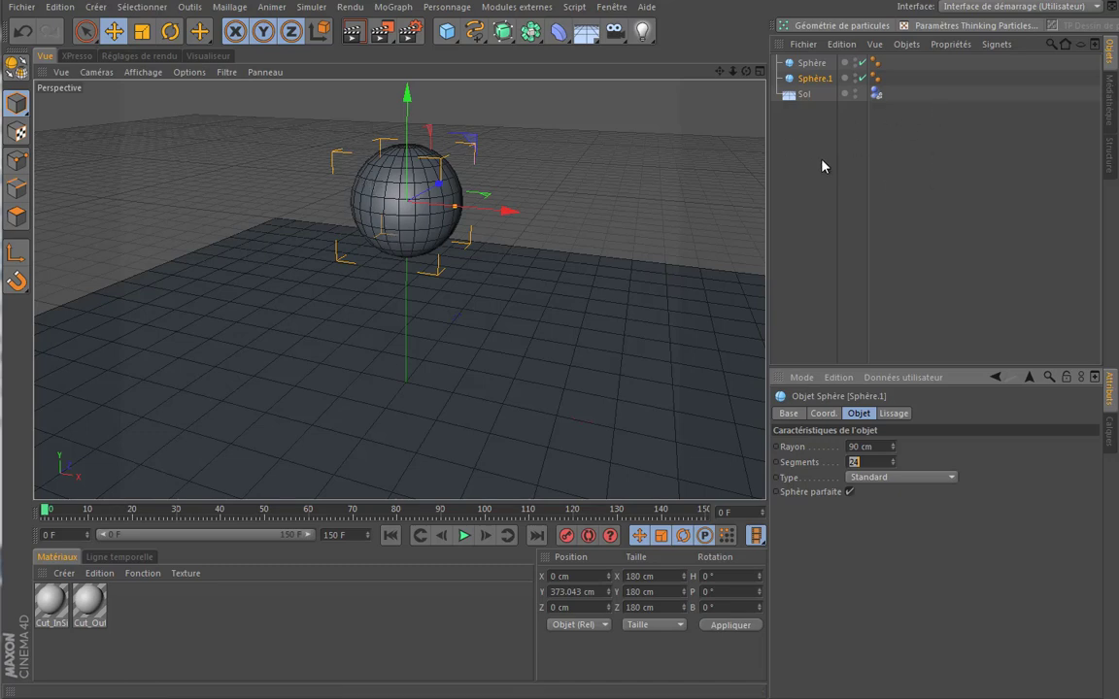
Step: Select both spheres and set their sphere Type to Octaèdre
ctrl+click(816, 62)
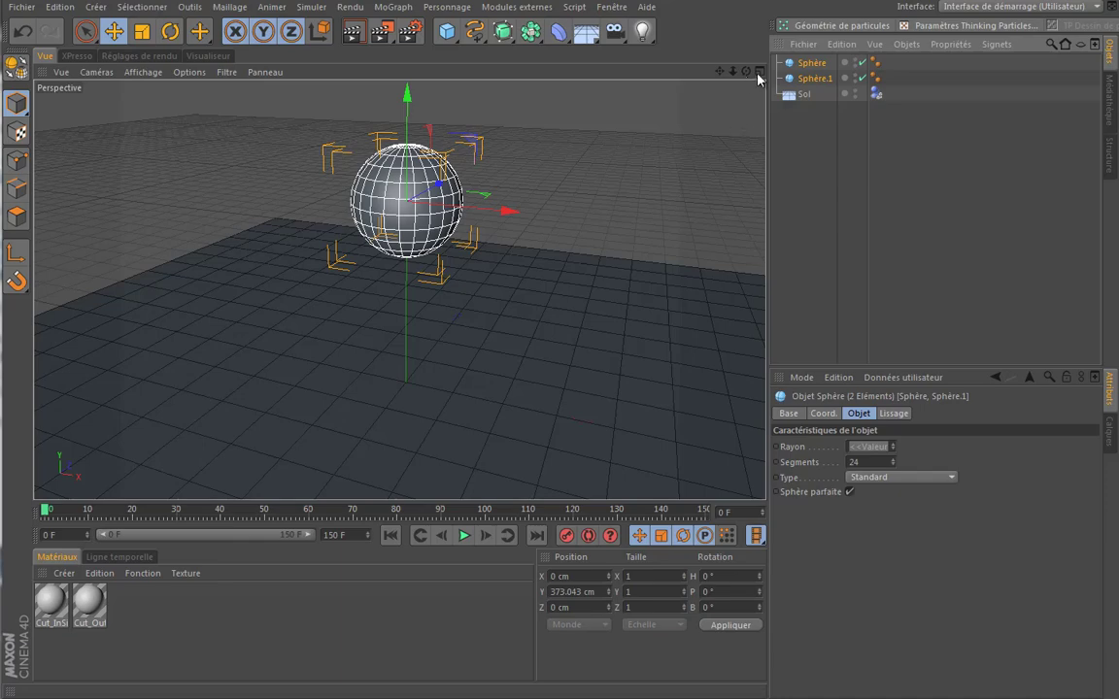
alt+drag(490, 327, 492, 327)
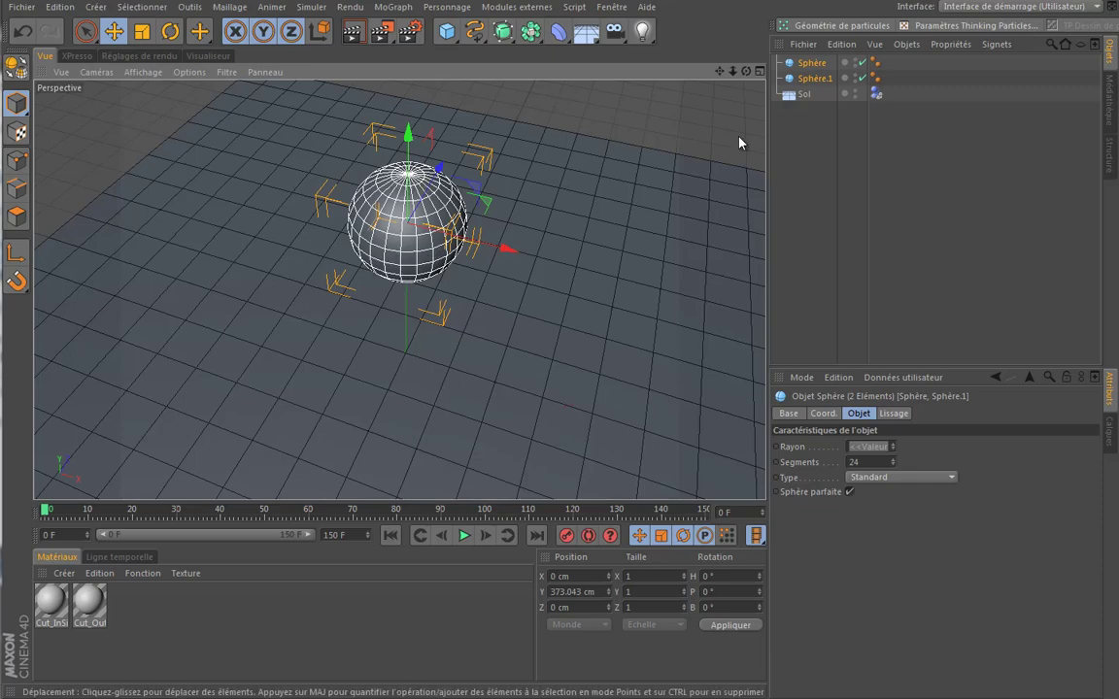
drag(746, 71, 491, 327)
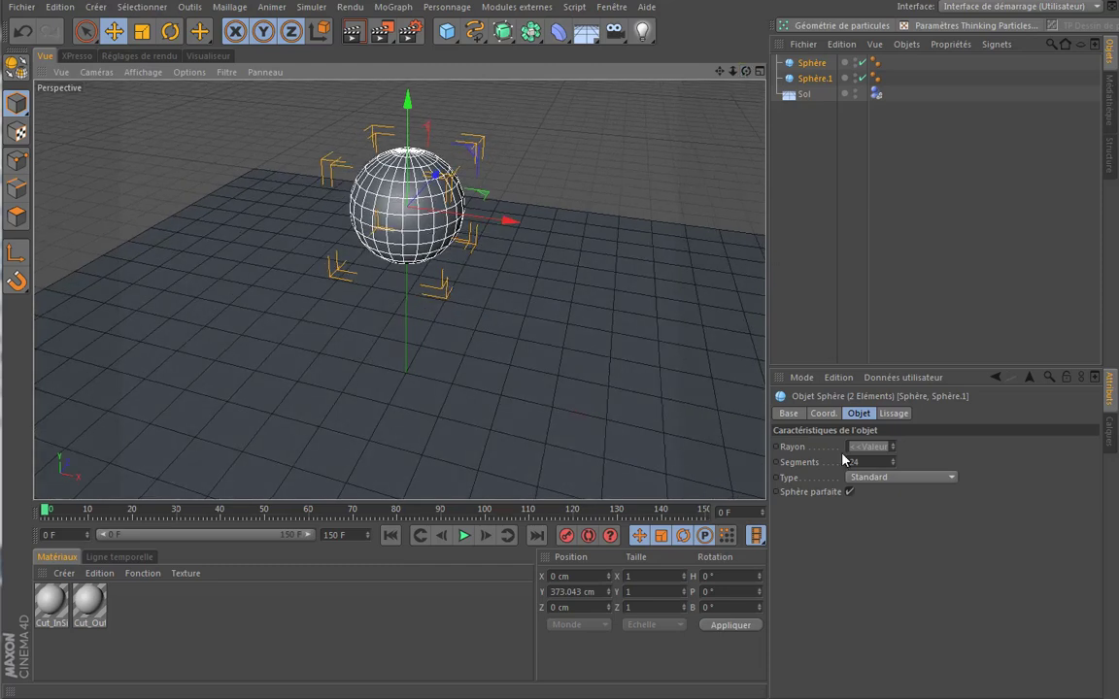
click(942, 479)
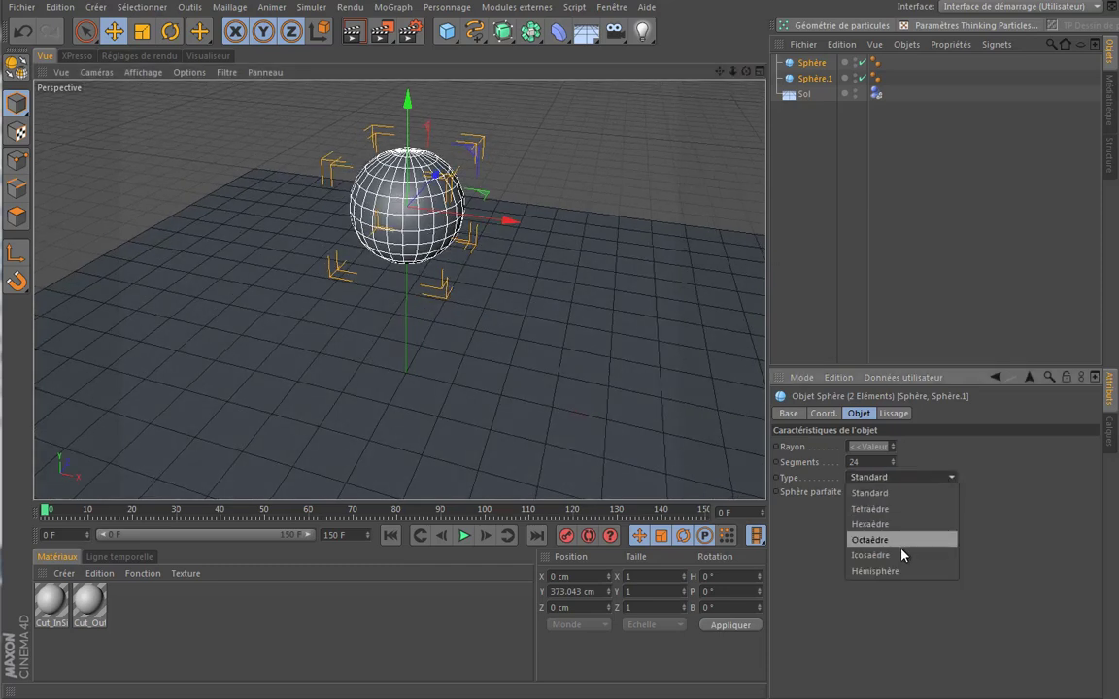
click(867, 542)
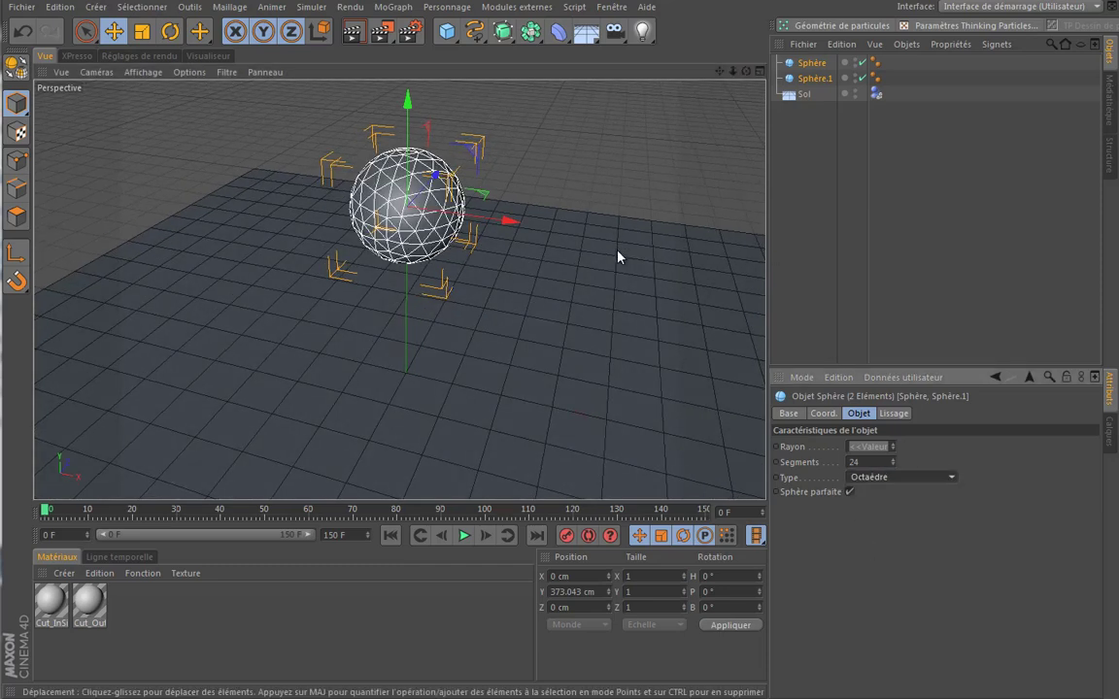
Step: Turn Sphère parfaite on for both spheres, then switch it back off
scroll(388, 204, up, 2)
scroll(387, 204, up, 1)
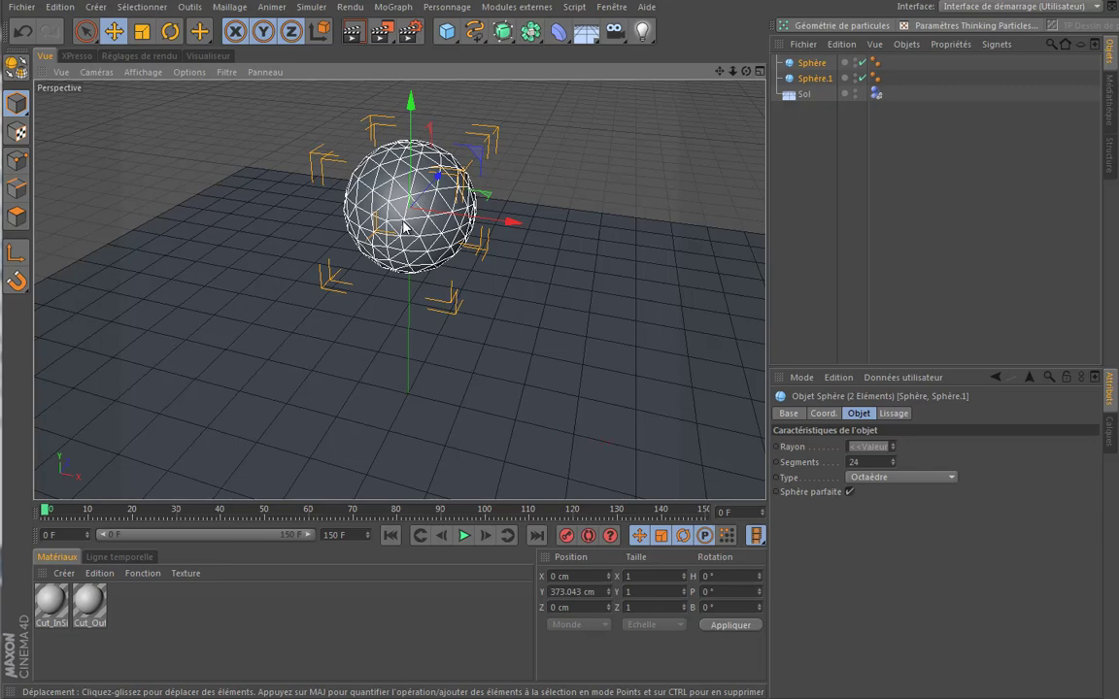
scroll(486, 204, up, 2)
drag(746, 71, 492, 329)
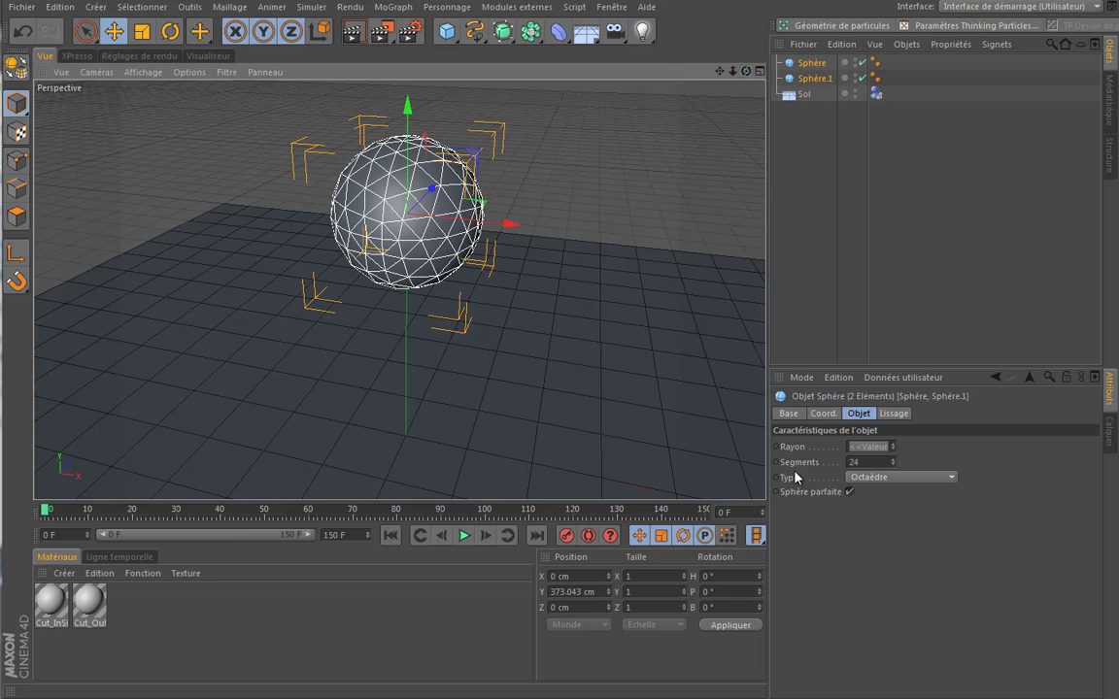
click(850, 492)
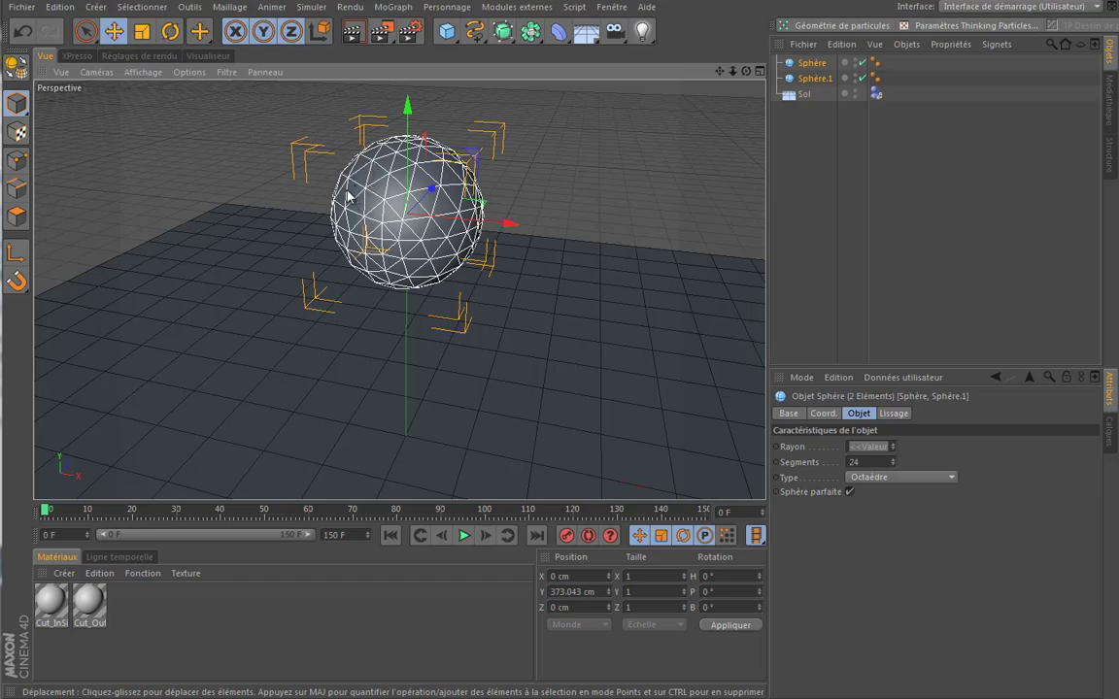
click(847, 492)
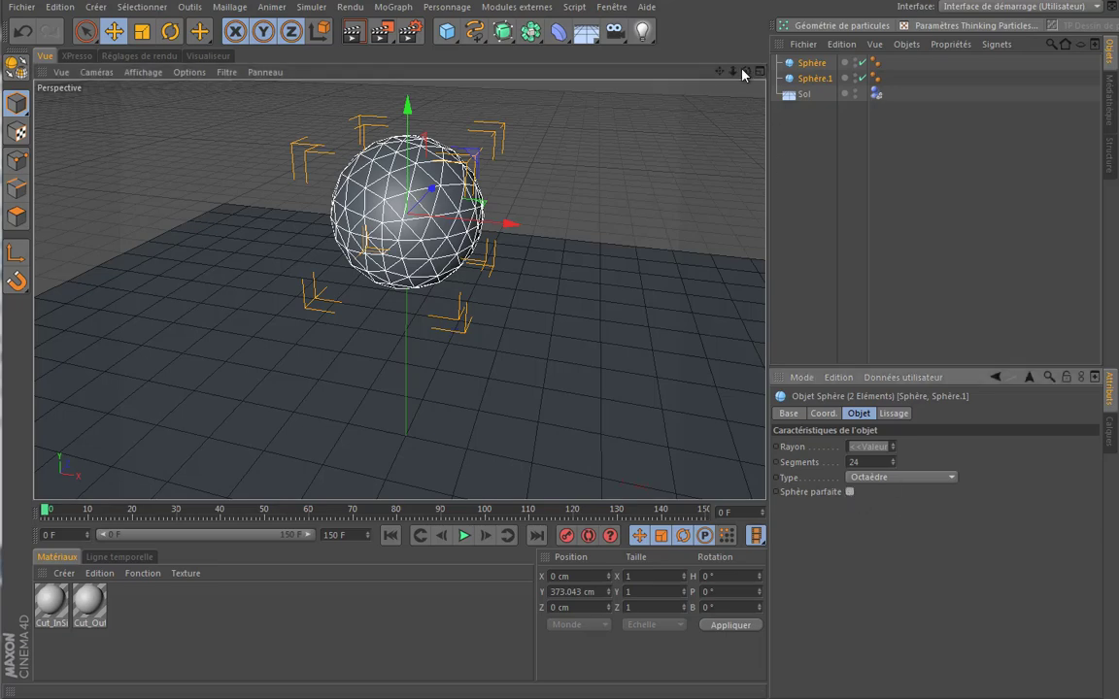
Step: Set both spheres to 12 segments and render a preview of the low-poly result
drag(721, 75, 491, 327)
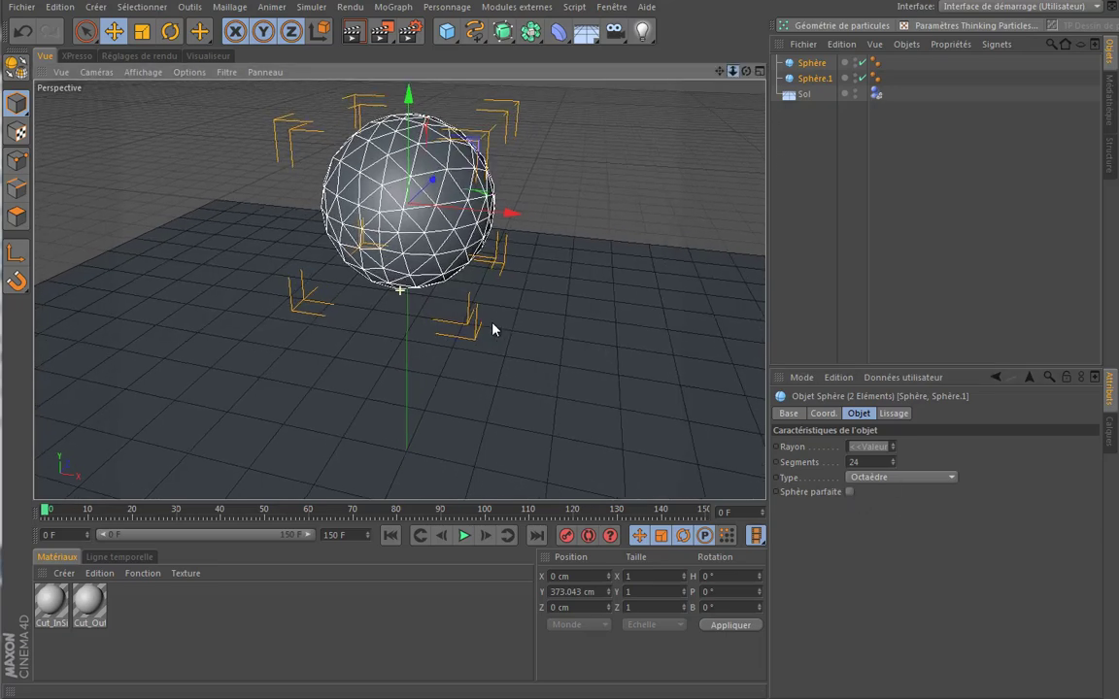
drag(720, 76, 680, 136)
click(352, 31)
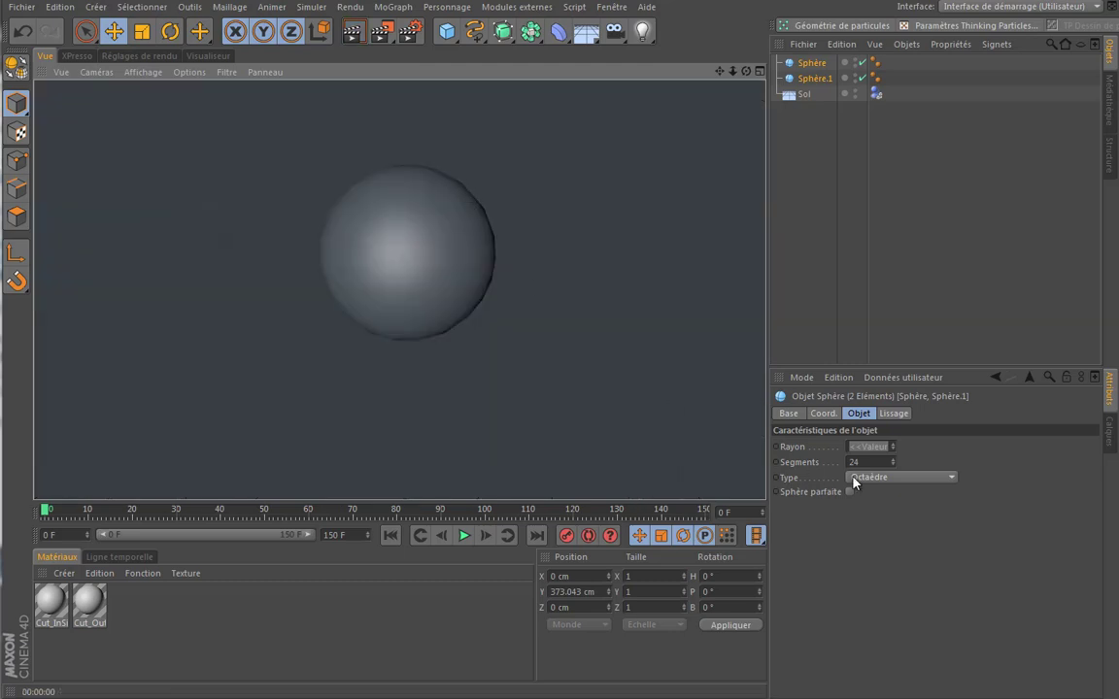
click(873, 461)
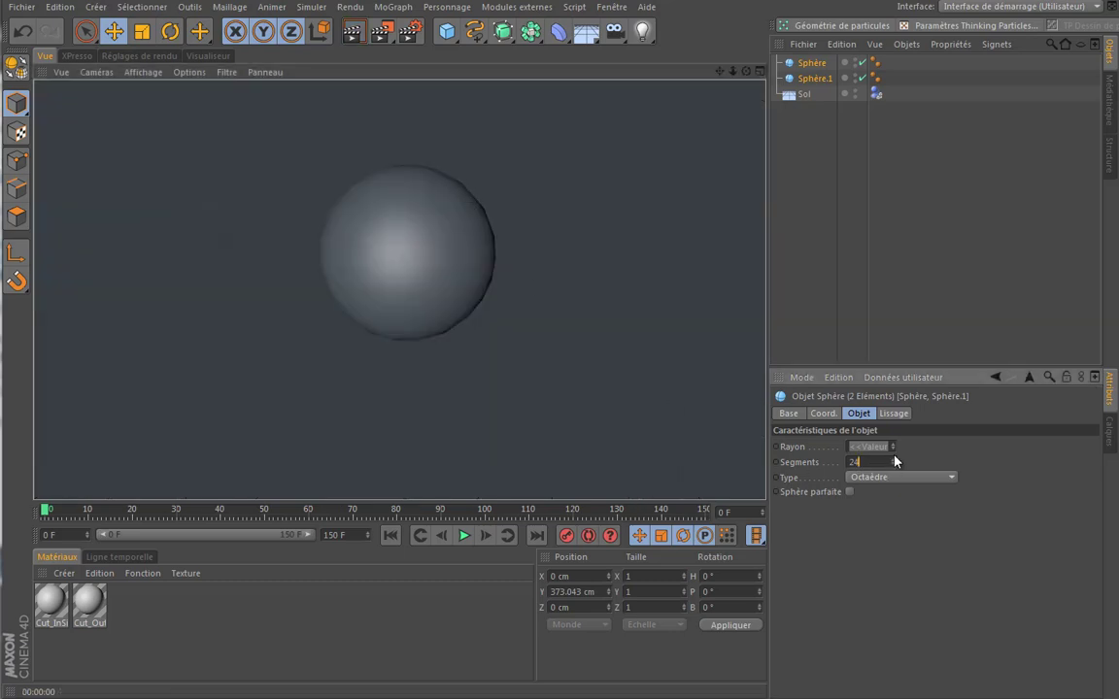
key(BackSpace)
key(BackSpace)
text(12)
click(841, 311)
key(ctrl+r)
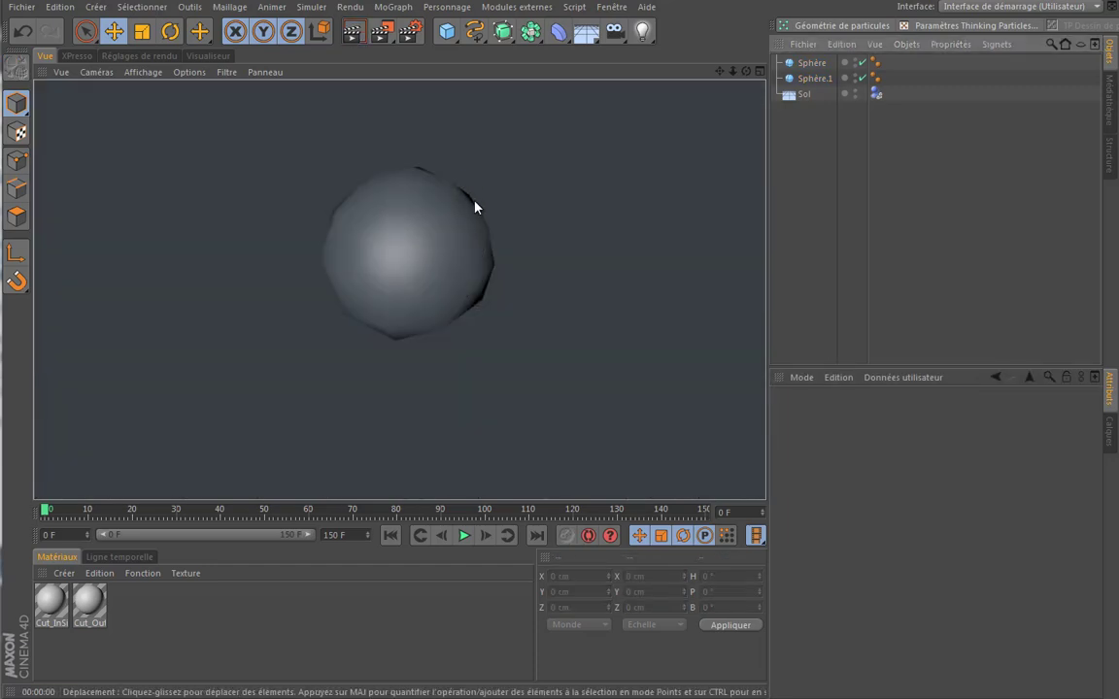
click(812, 62)
Step: Preview both spheres with Sphère parfaite briefly on, then turn it off again
shift+click(814, 77)
click(849, 493)
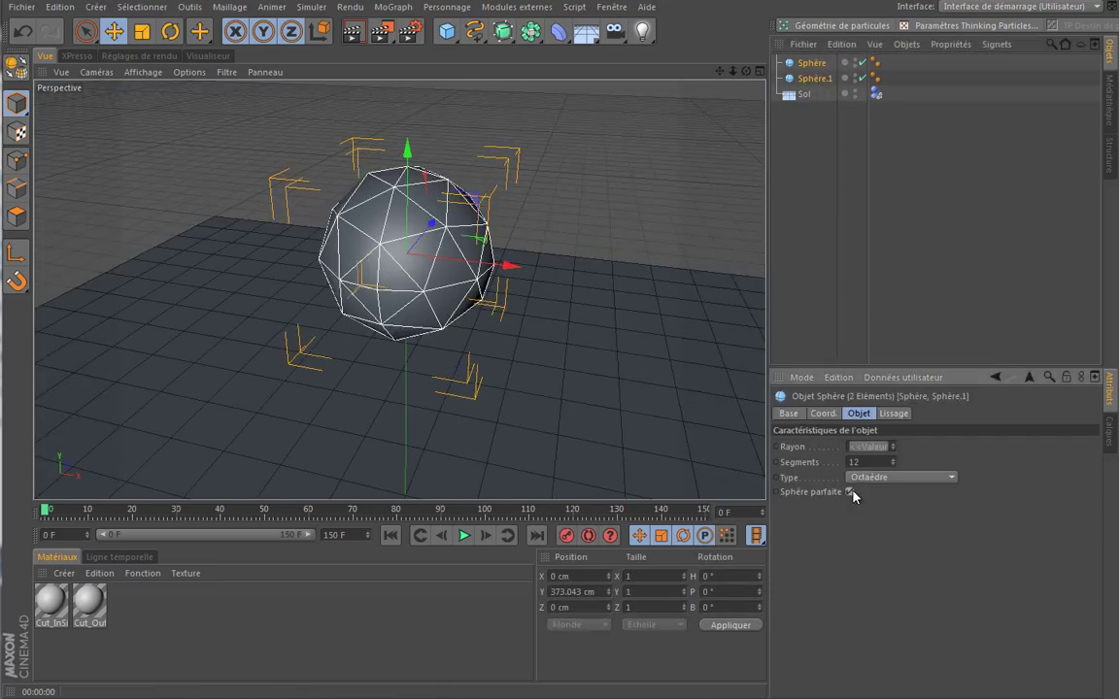
click(351, 31)
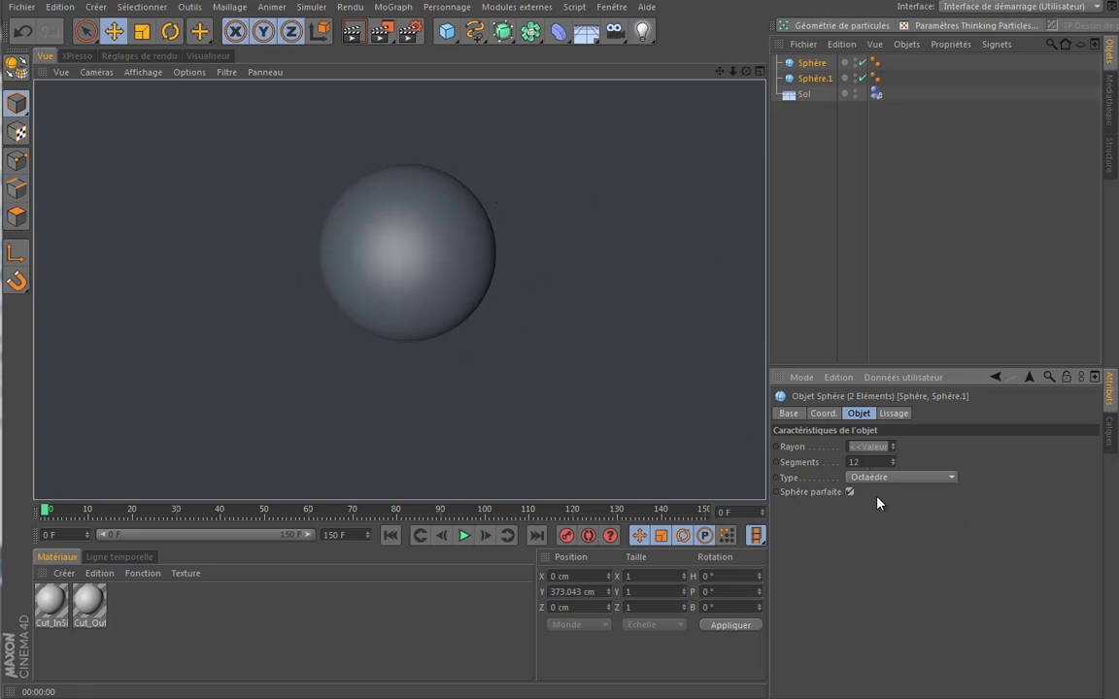
click(850, 492)
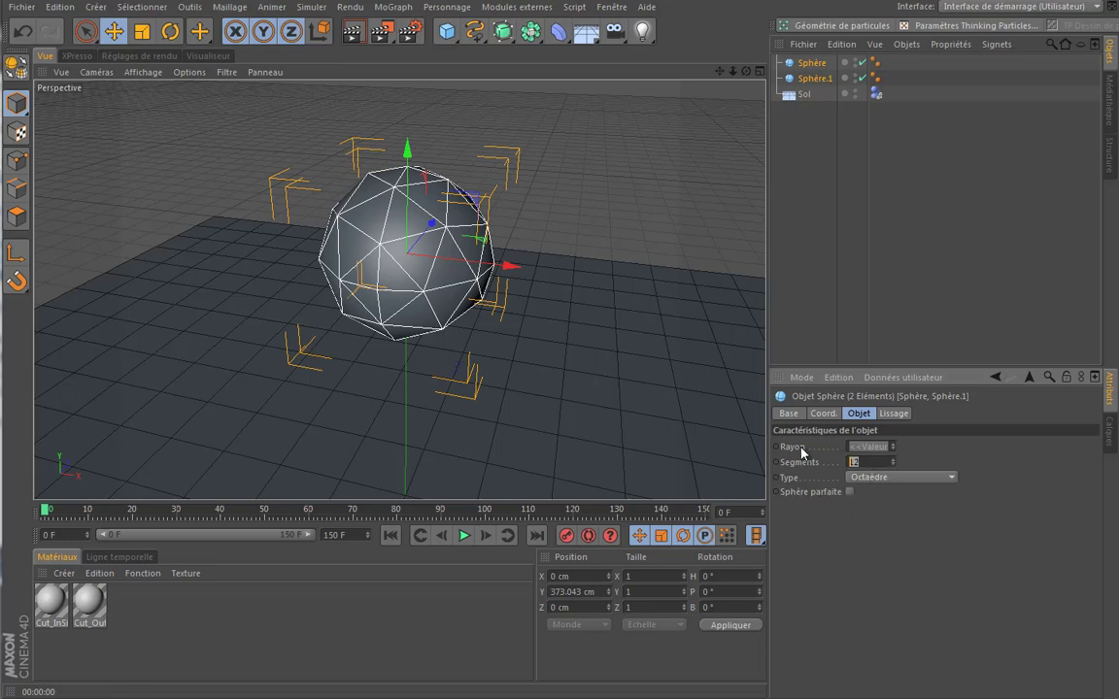
Step: Raise the segment count to 24, then 72, and render the dense sphere preview
double_click(873, 462)
text(24)
key(Return)
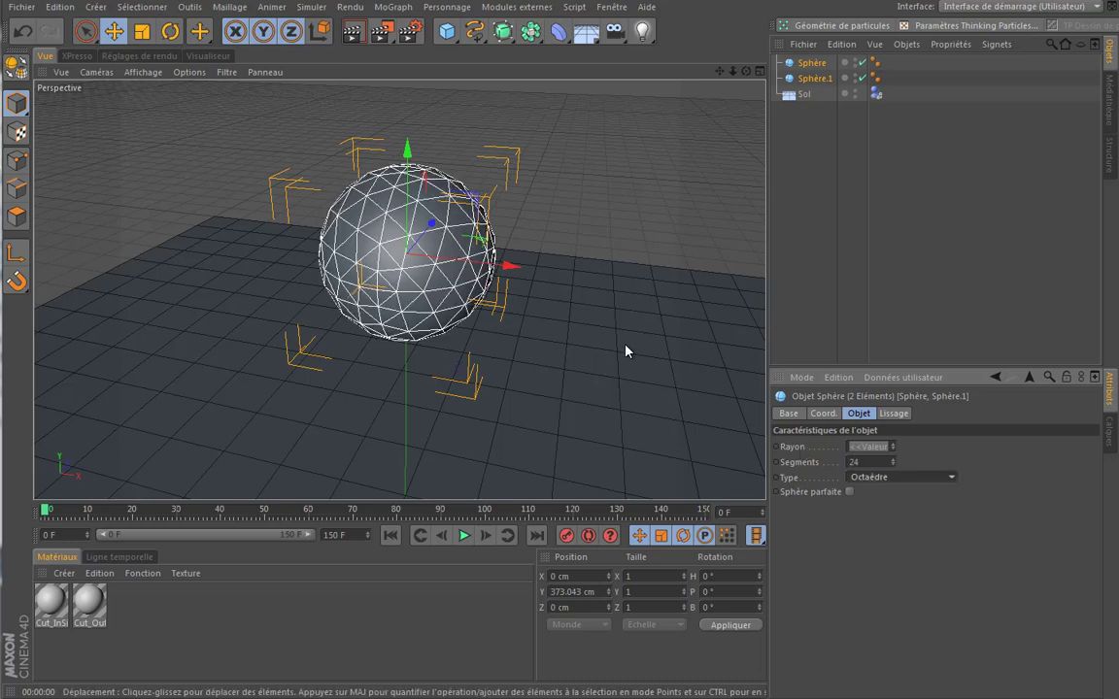
click(873, 462)
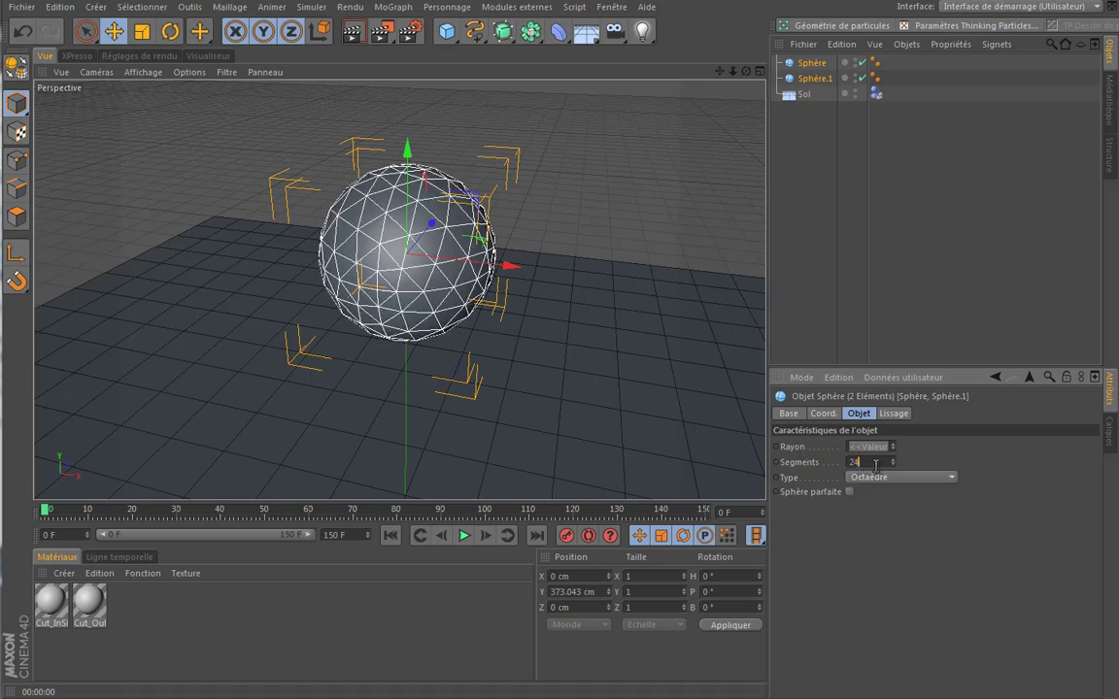
text(72)
key(Return)
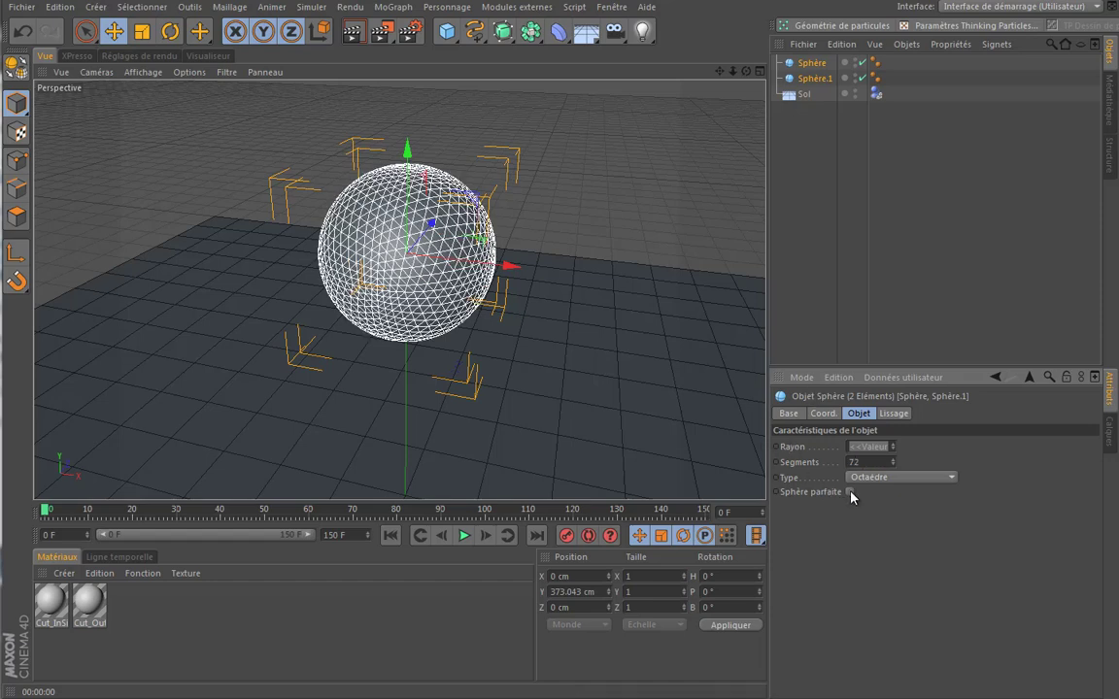
click(351, 31)
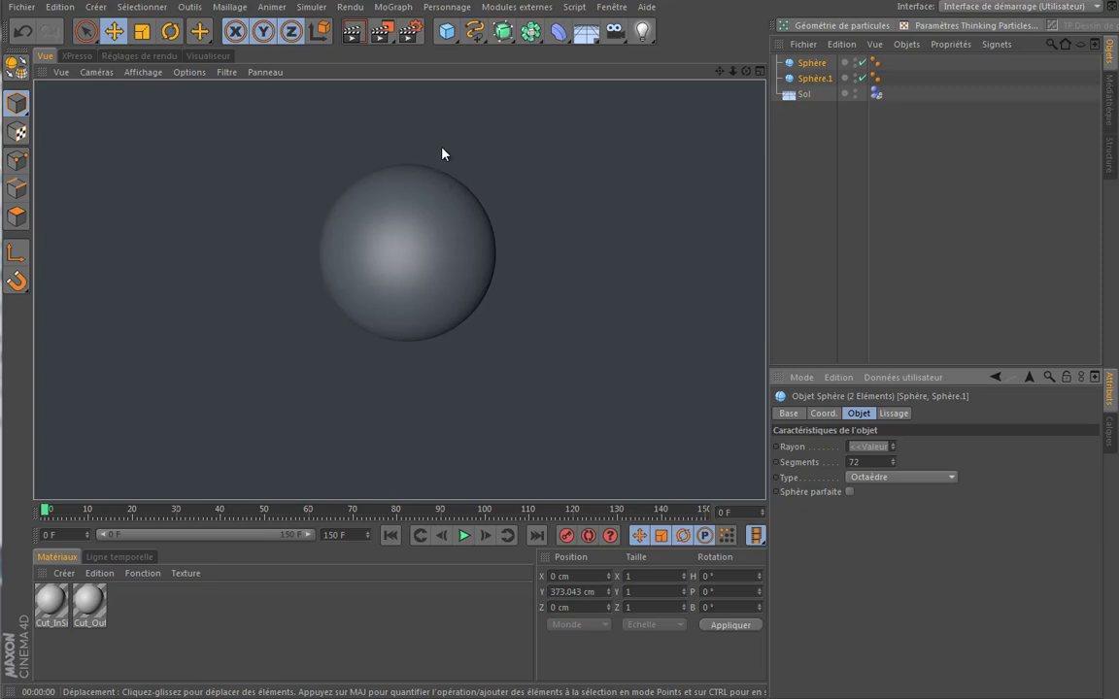
click(816, 194)
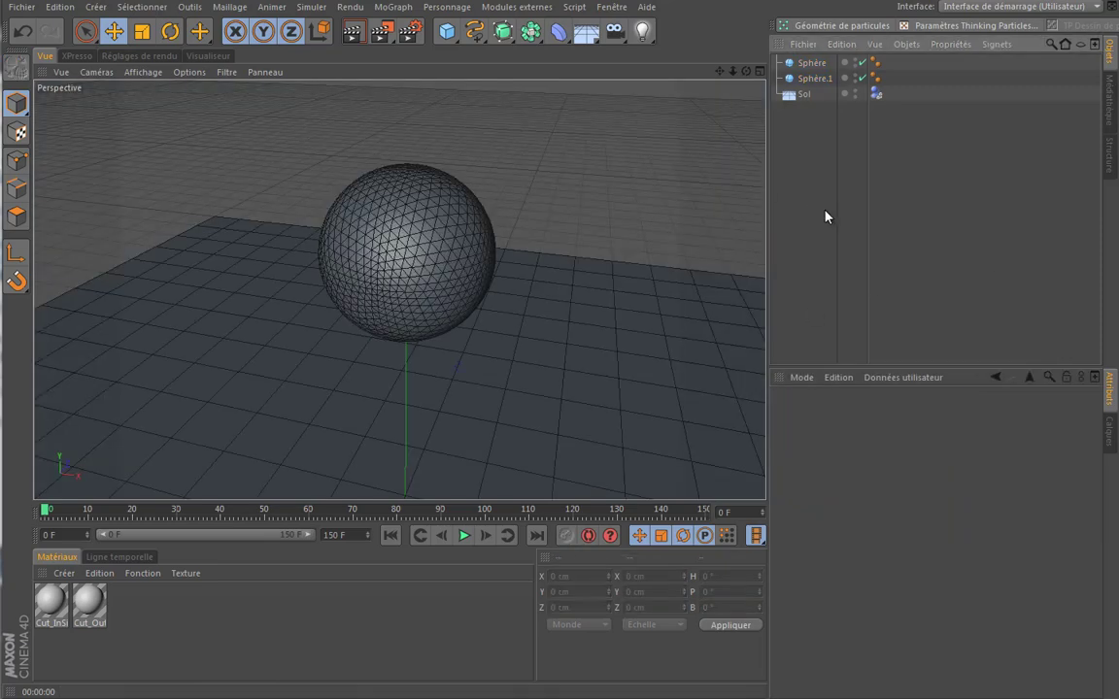
click(812, 62)
click(814, 78)
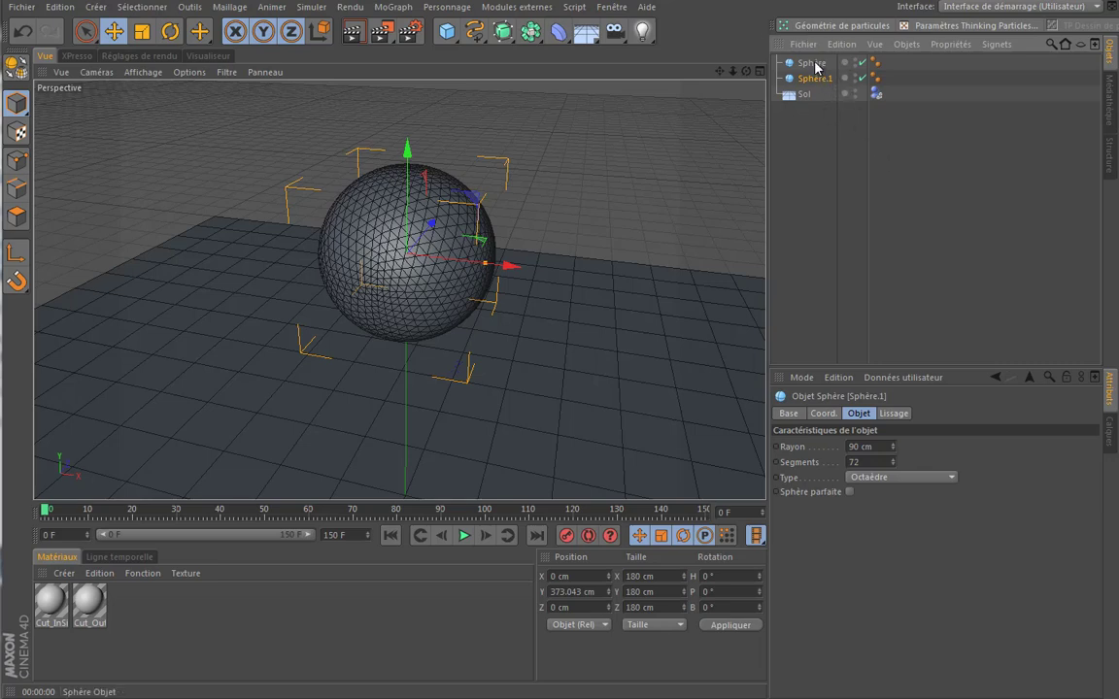
Step: Select both spheres and convert them to editable polygon objects
ctrl+click(816, 63)
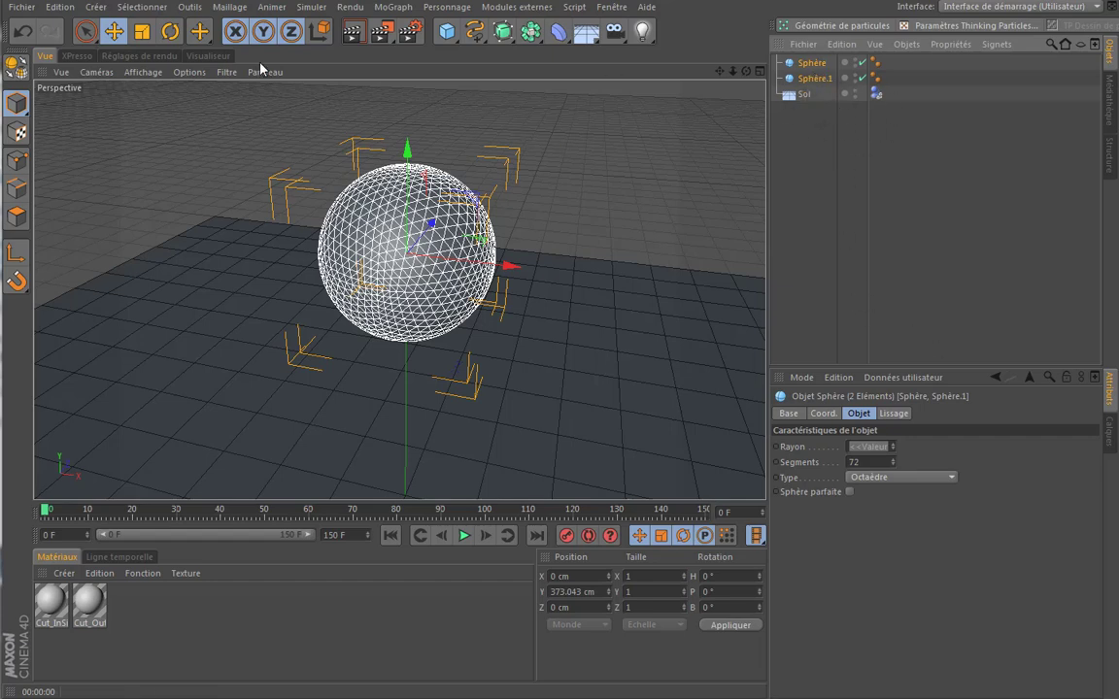
click(20, 70)
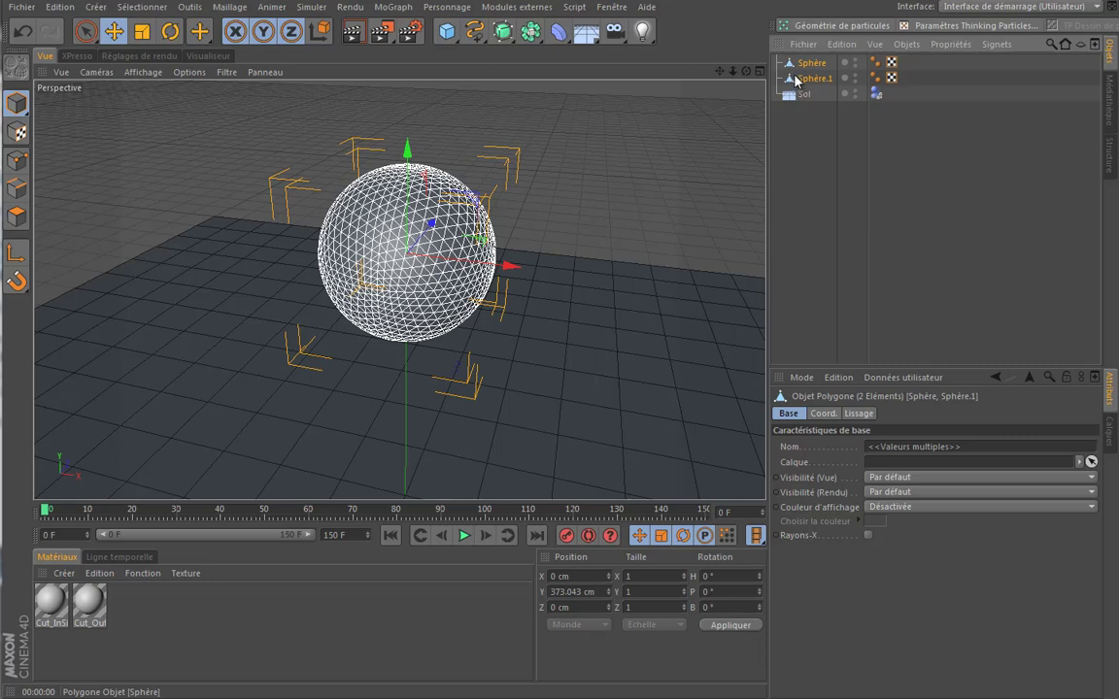
click(822, 413)
click(864, 414)
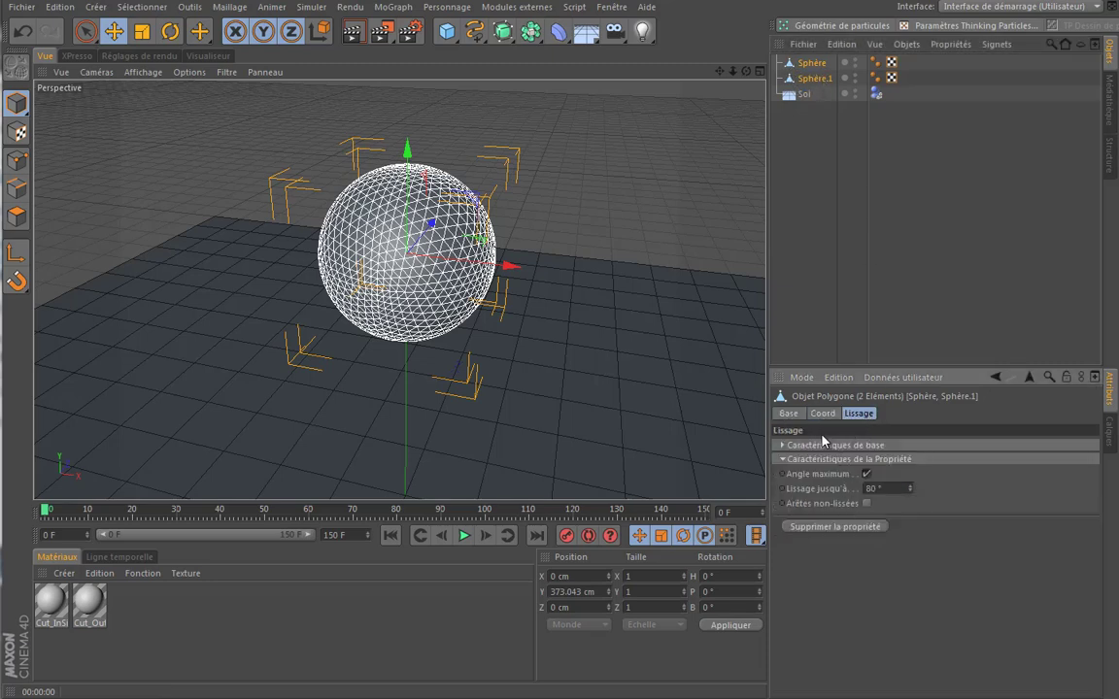
click(823, 414)
click(859, 414)
Step: Merge them with Connecter les objets + Supprimer and rename the result 'sphere'
right_click(807, 81)
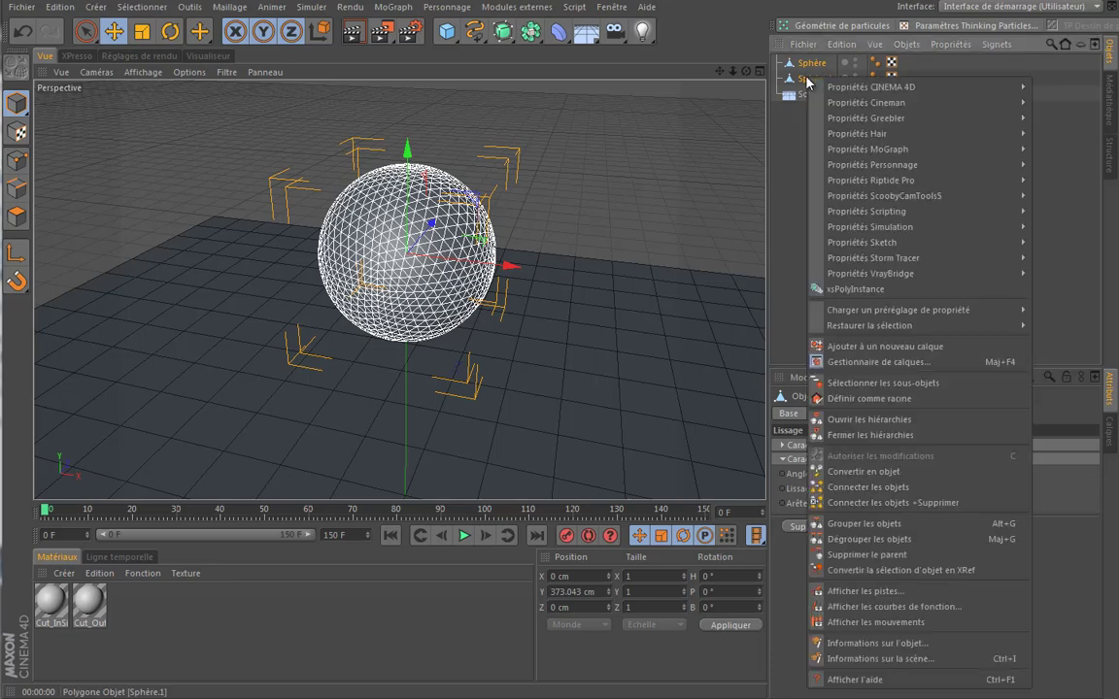
click(917, 503)
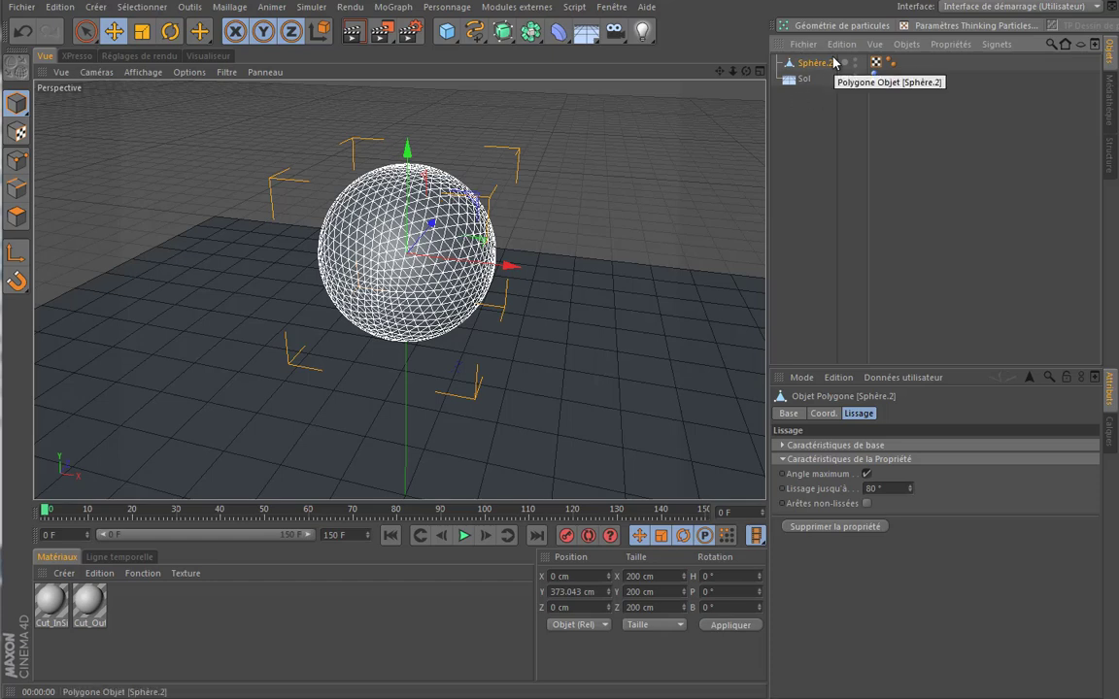
double_click(812, 63)
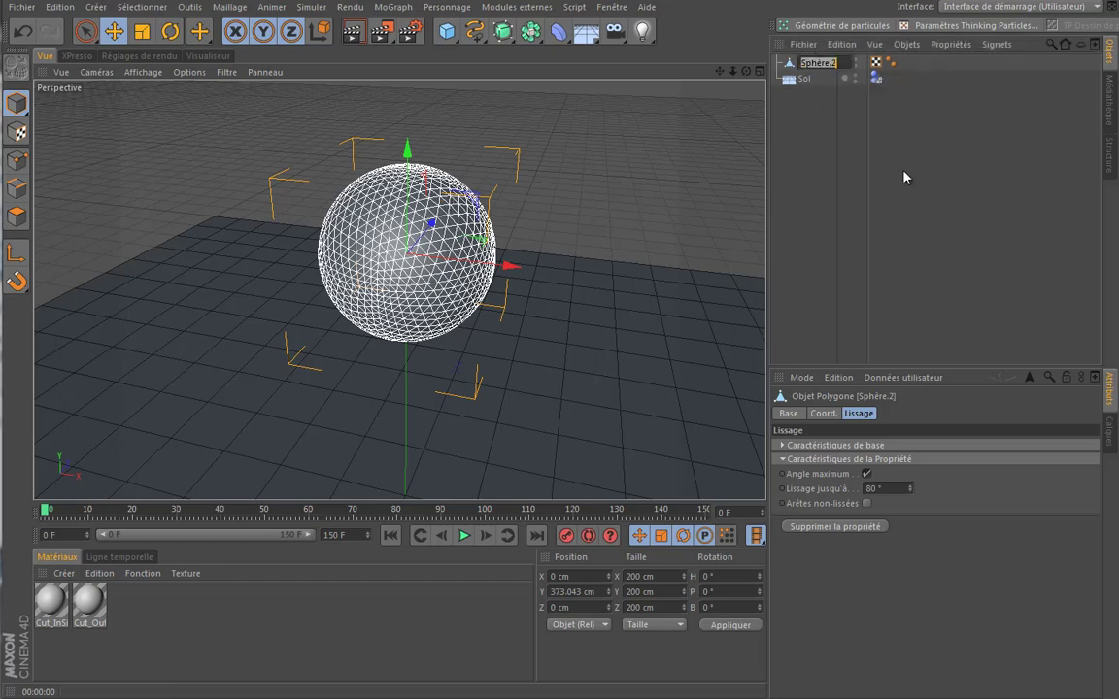
text(sphere)
key(Return)
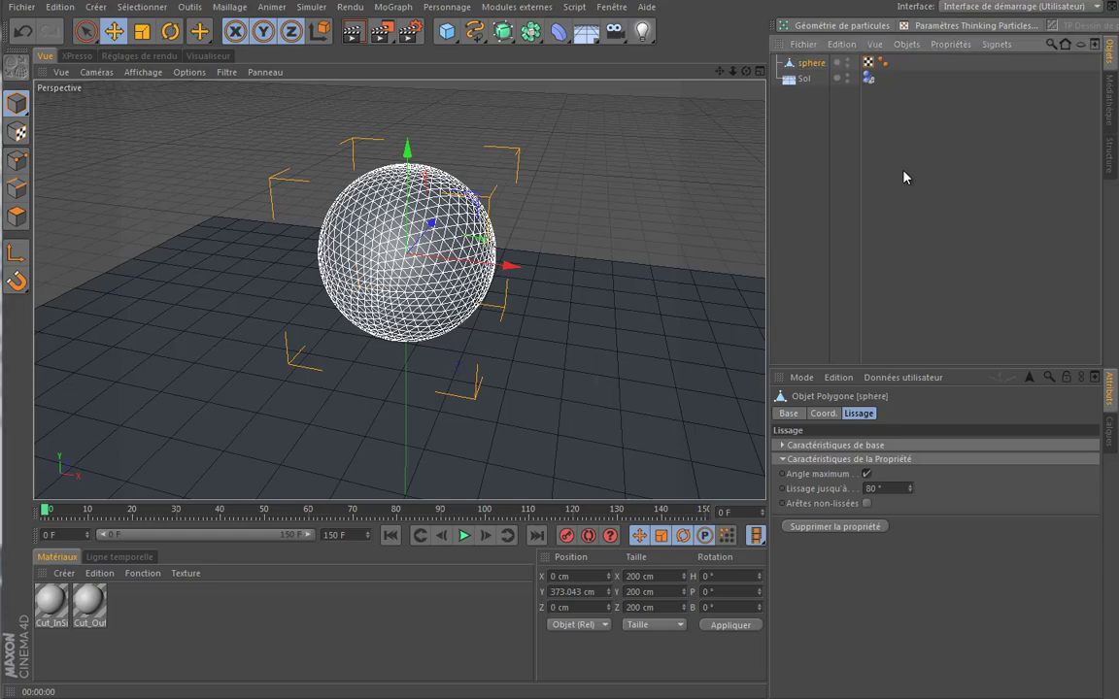
drag(719, 71, 492, 327)
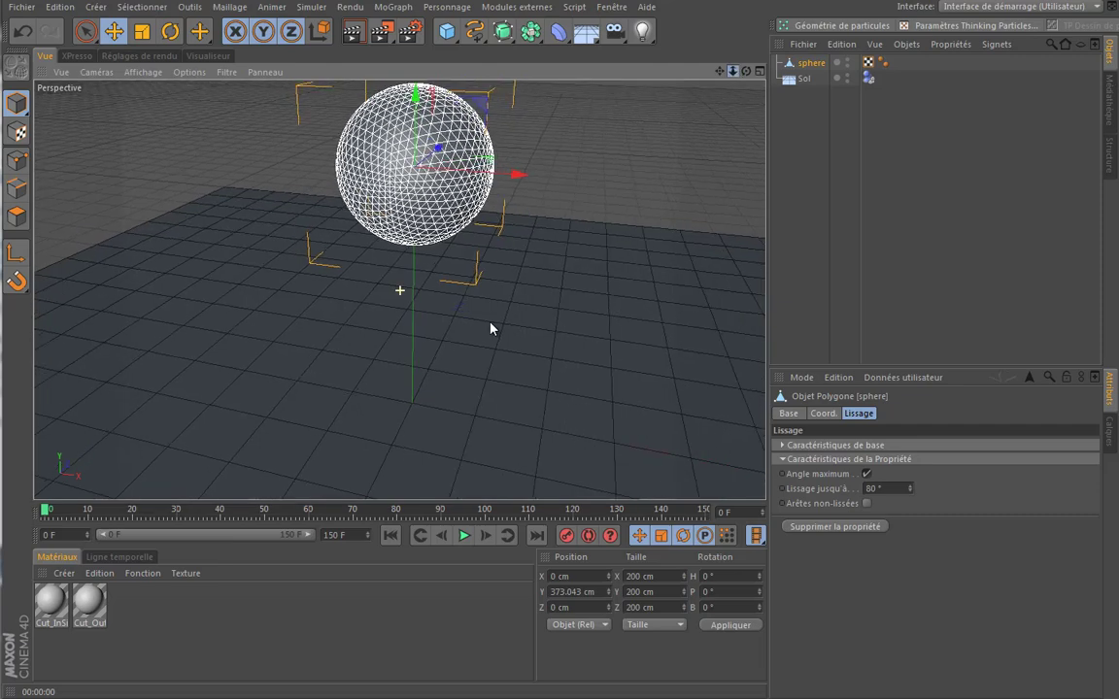
drag(491, 327, 491, 324)
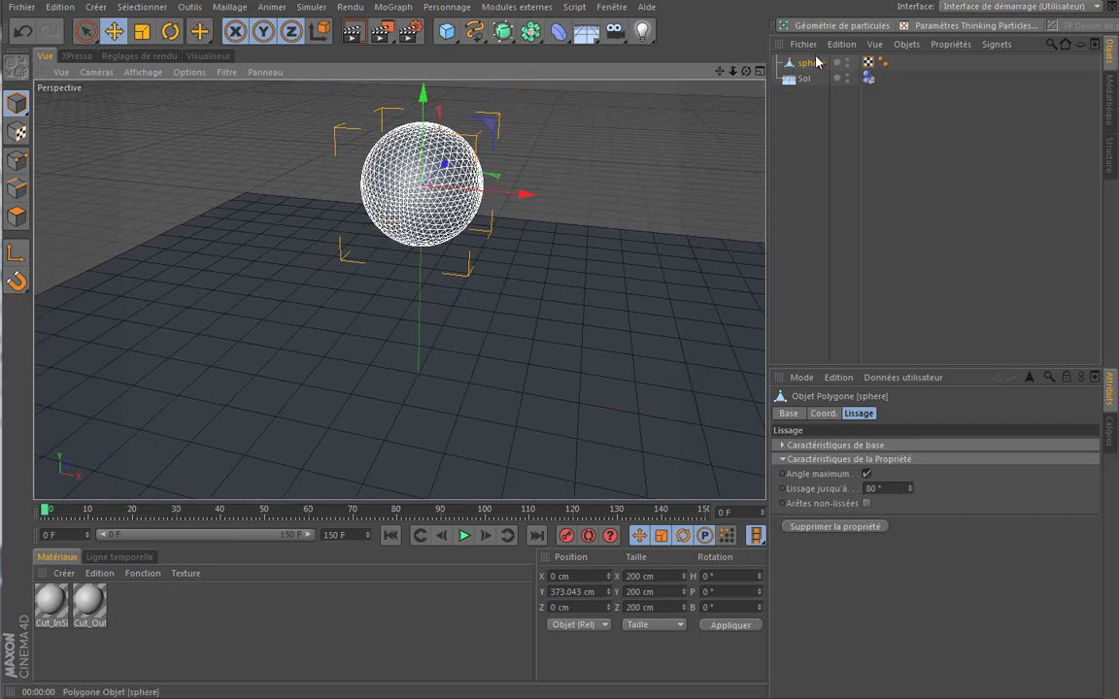
Step: Give the sphere a Corps rigide dynamics tag and test-play the simulation
right_click(817, 64)
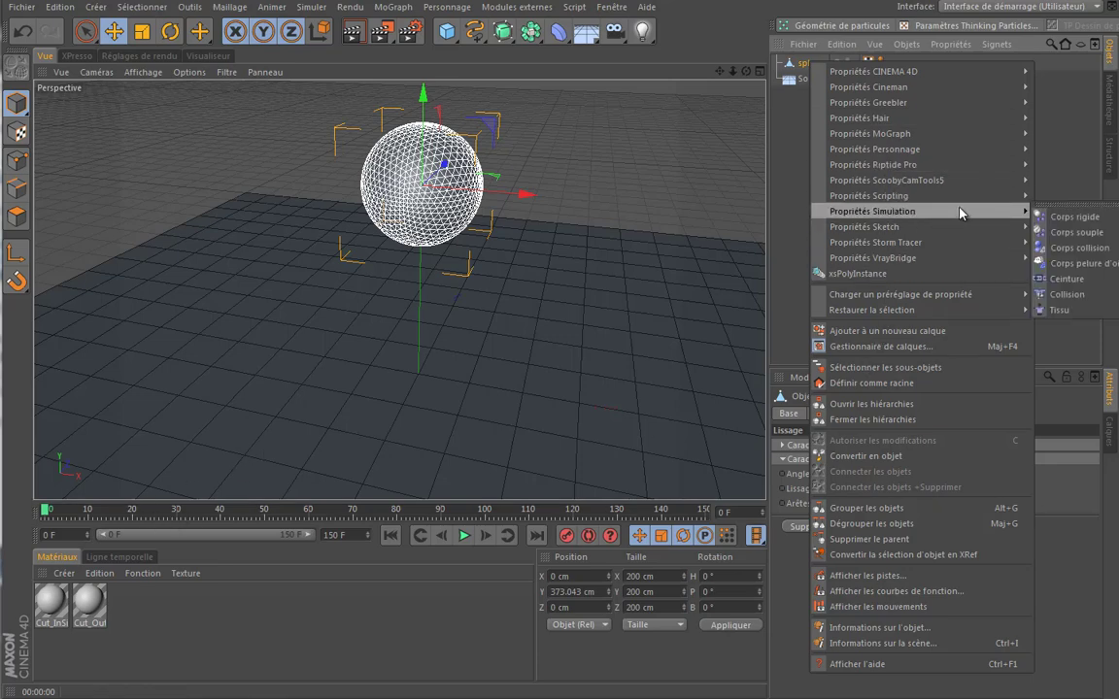
click(1069, 216)
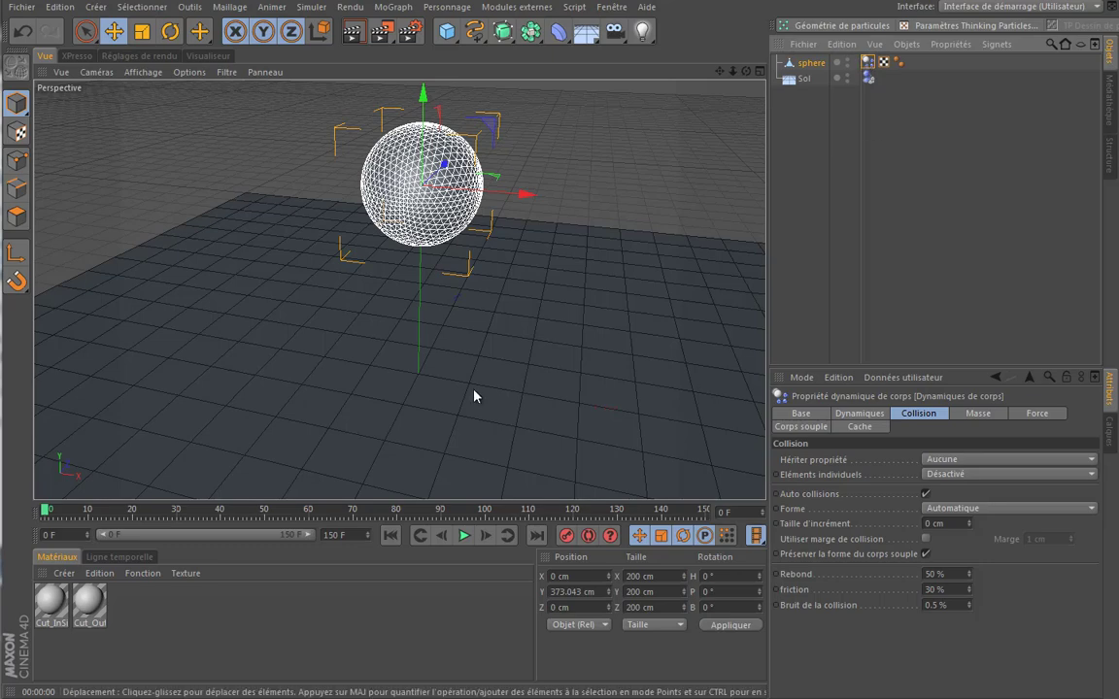
click(463, 536)
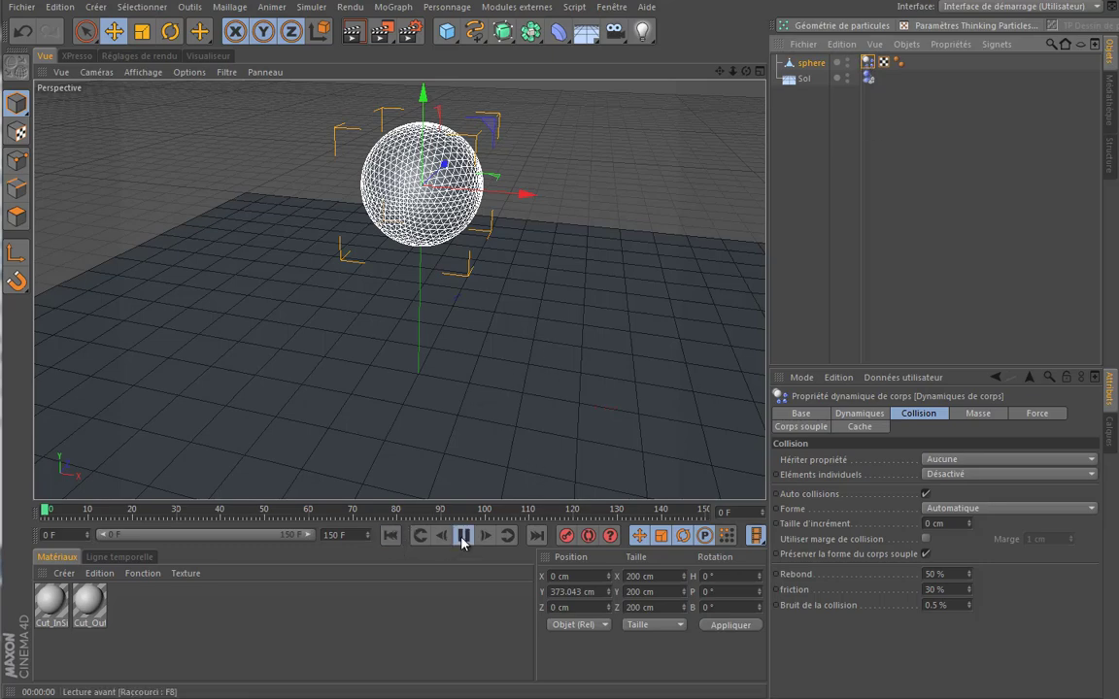
click(463, 535)
click(420, 535)
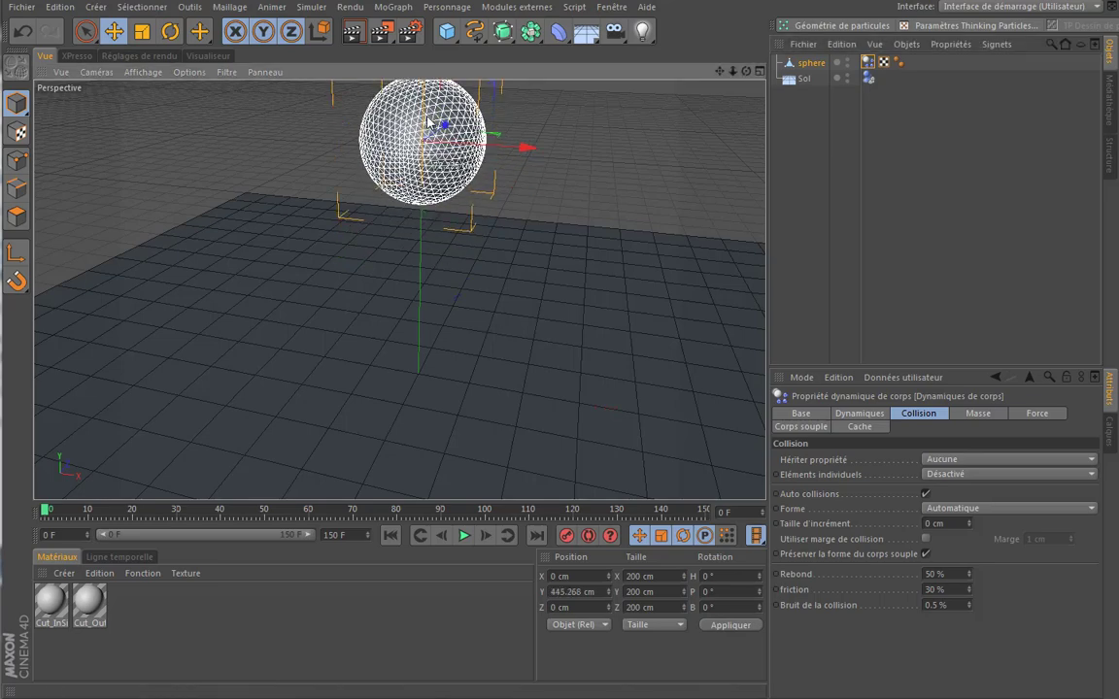
click(463, 535)
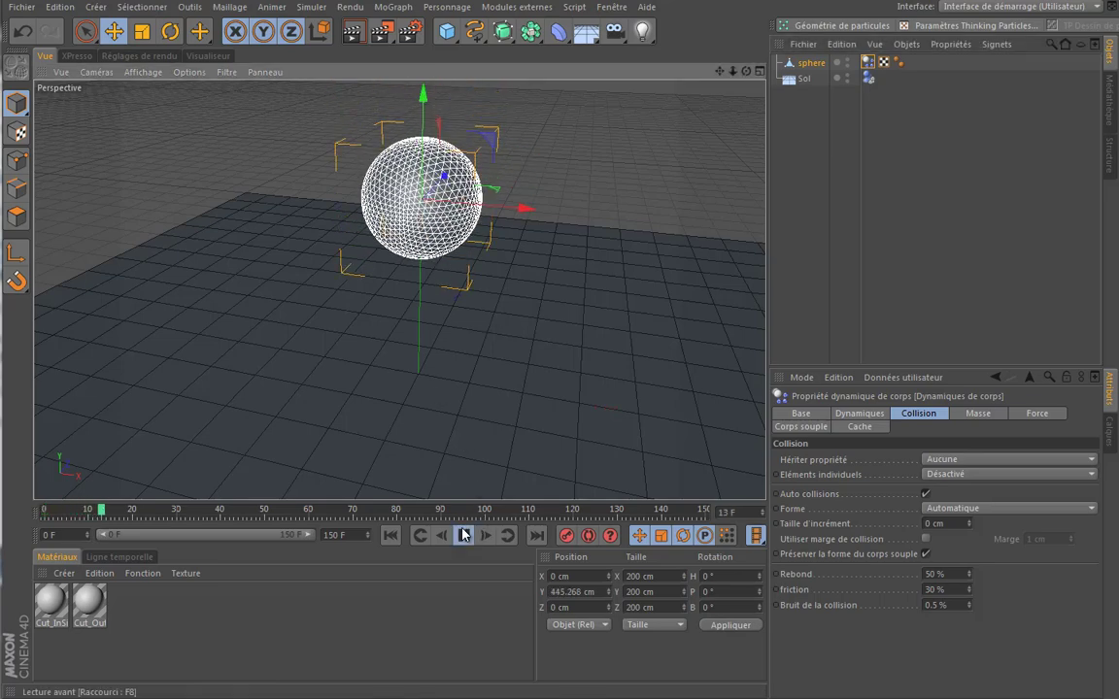
click(464, 535)
click(394, 535)
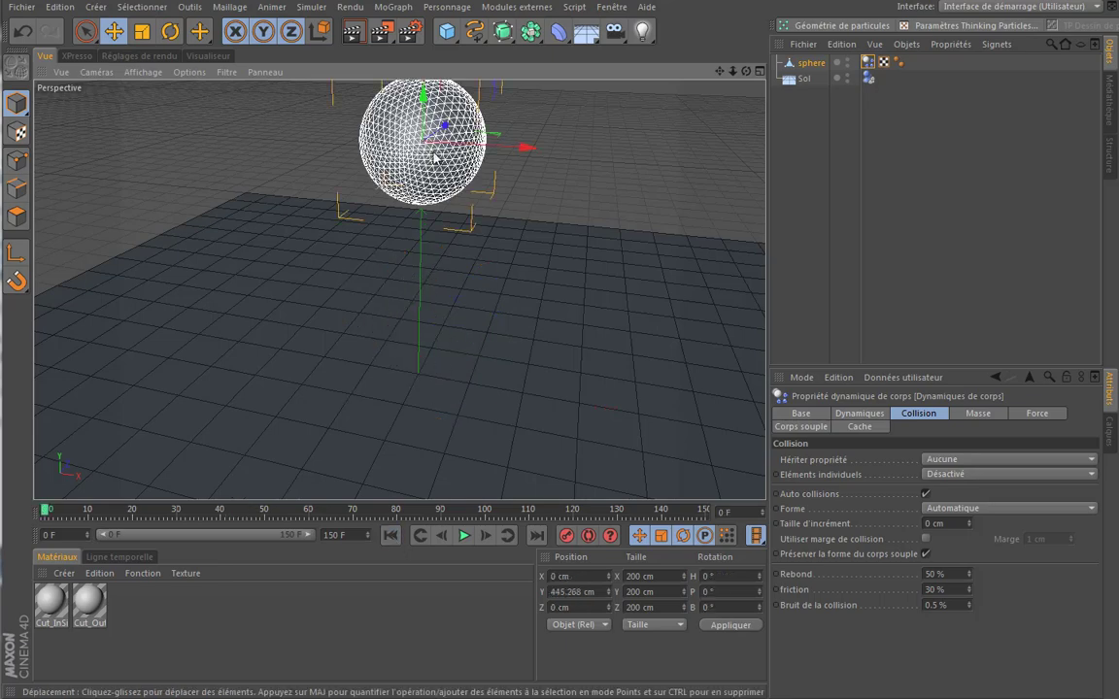
Step: Raise the sphere to Y 480.729 cm and replay its fall onto the floor
scroll(510, 280, down, 3)
drag(466, 97, 466, 85)
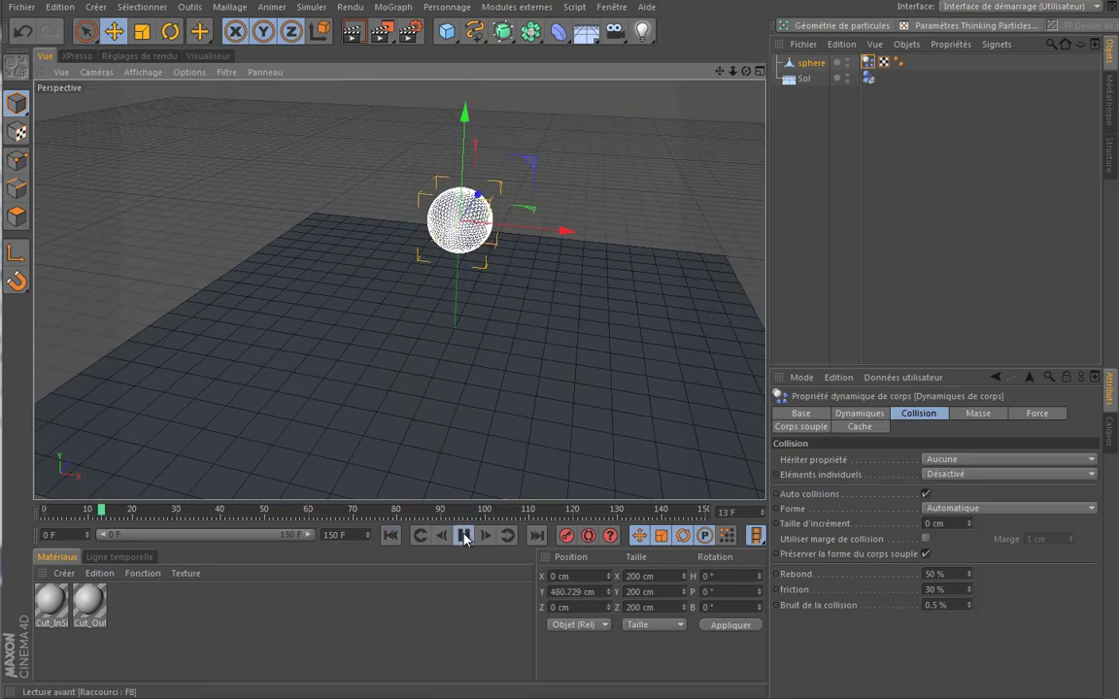
click(463, 535)
click(391, 535)
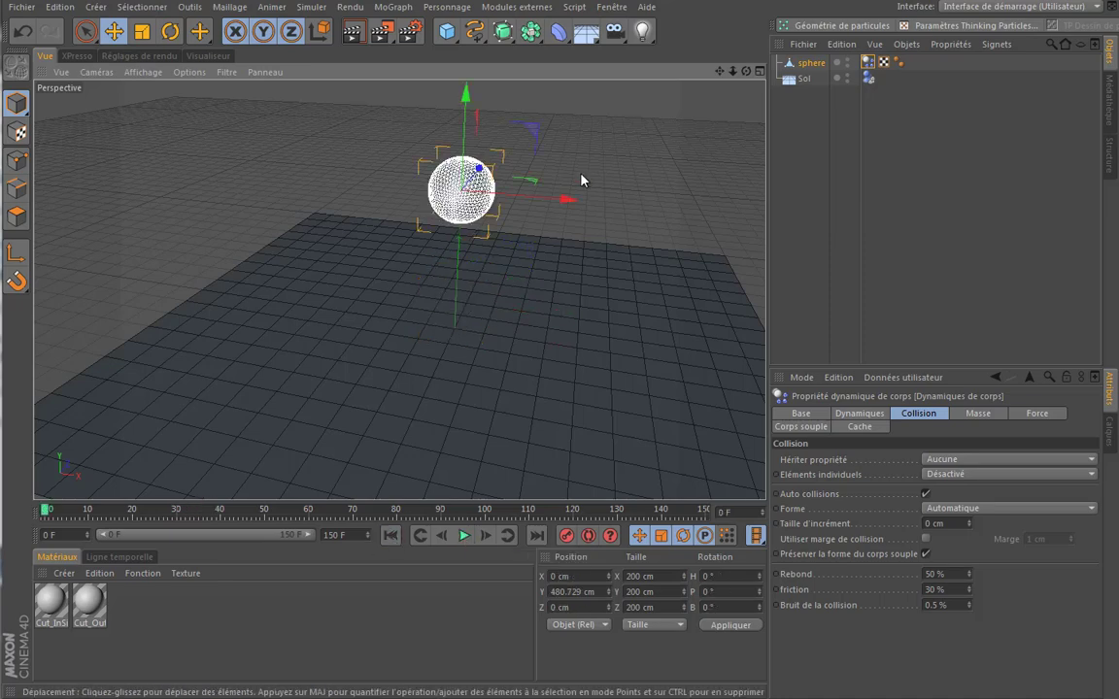
scroll(490, 327, up, 2)
scroll(490, 326, up, 2)
scroll(490, 326, up, 1)
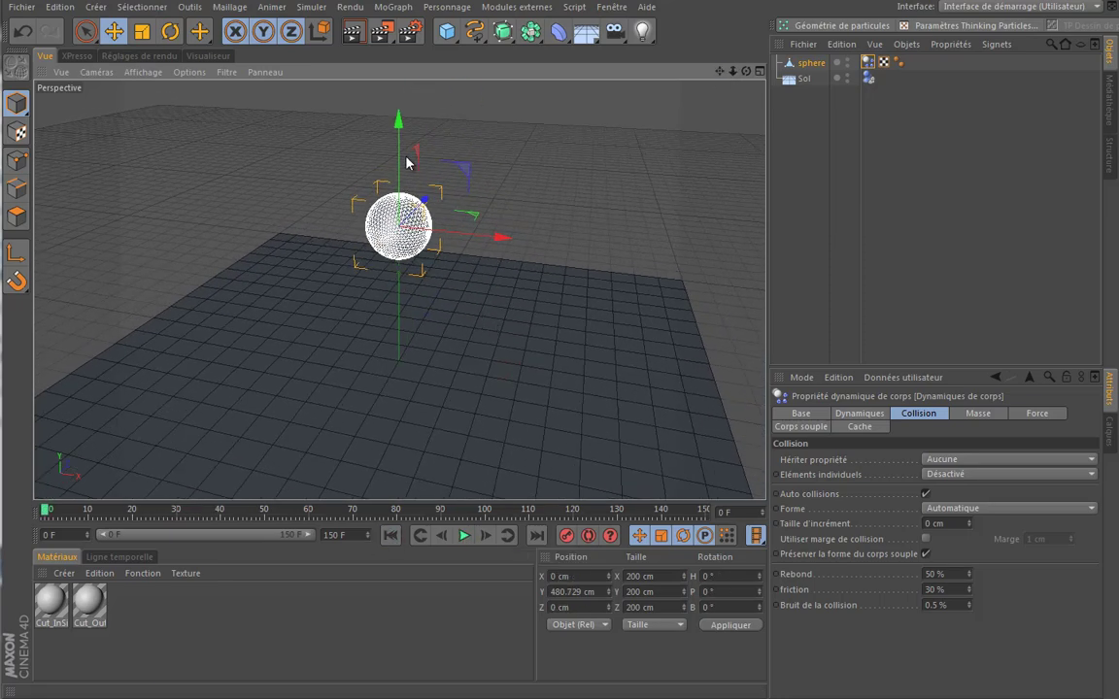
scroll(394, 167, up, 2)
Step: Delete the Cut_InSide and Cut_OutSide materials
drag(720, 71, 491, 328)
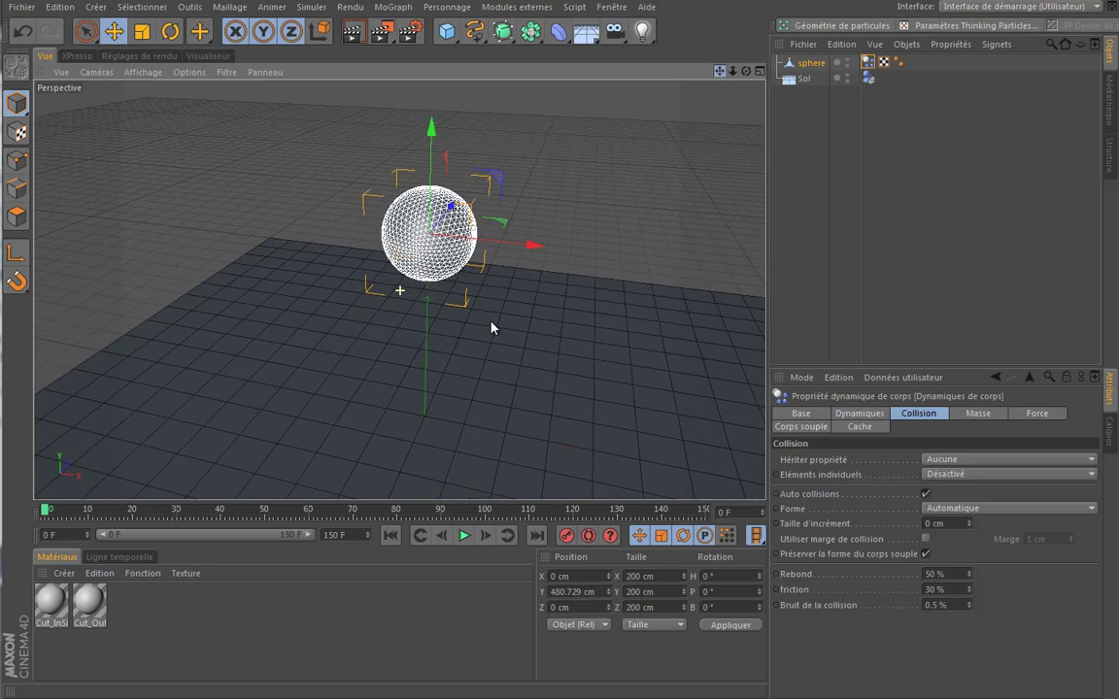
click(810, 63)
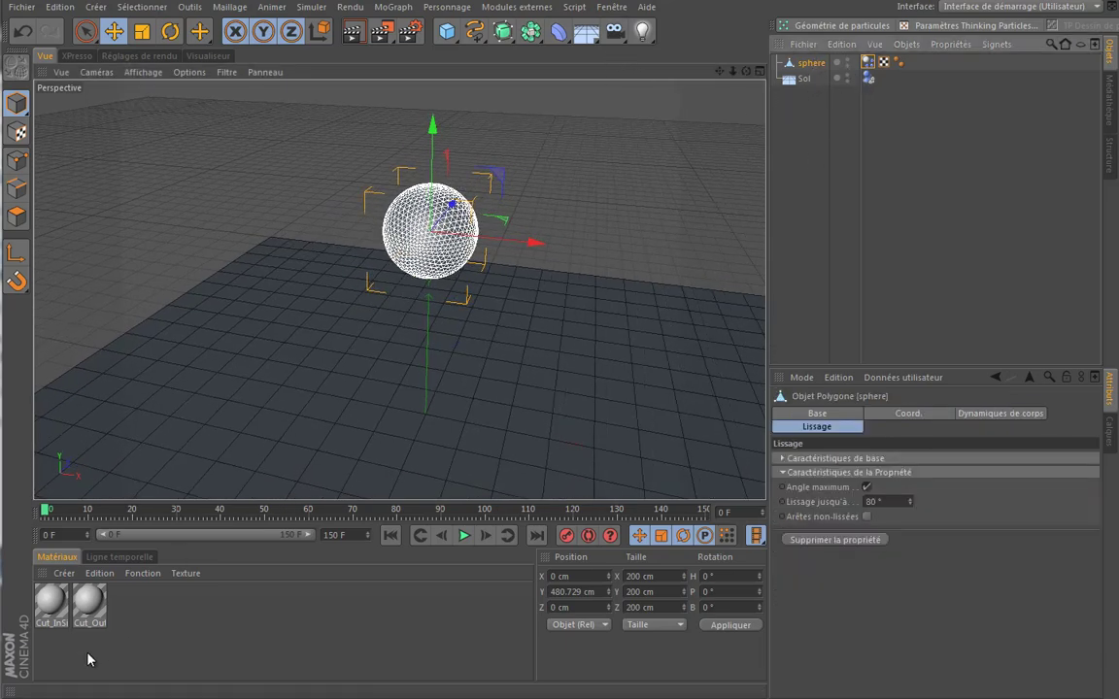
drag(125, 642, 29, 573)
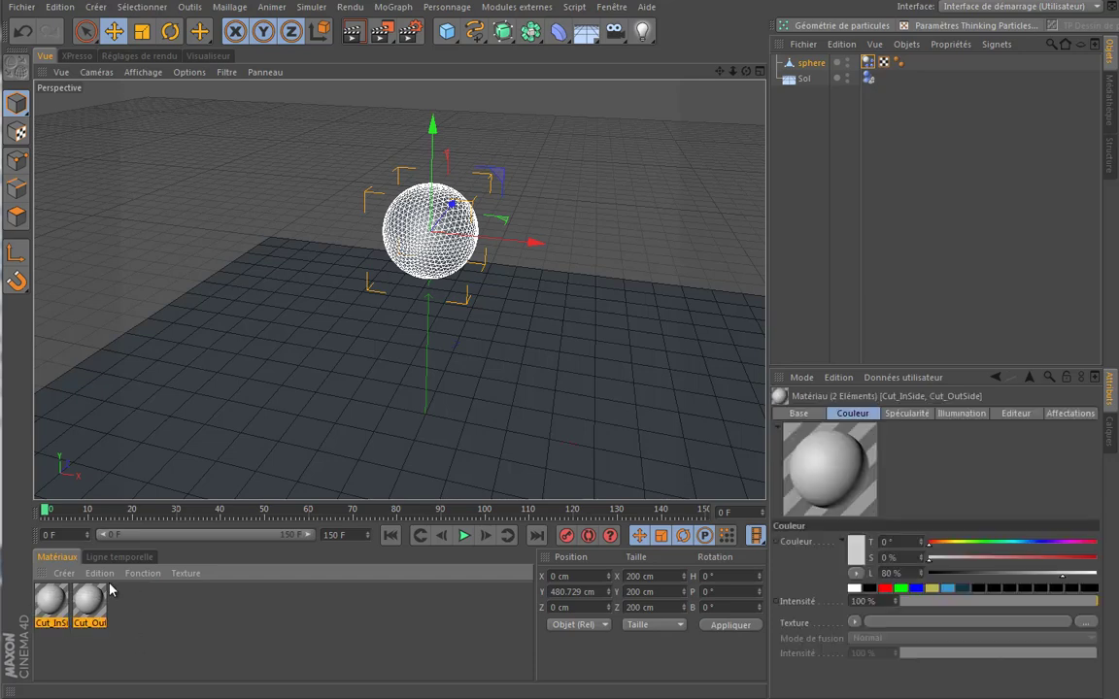
key(Delete)
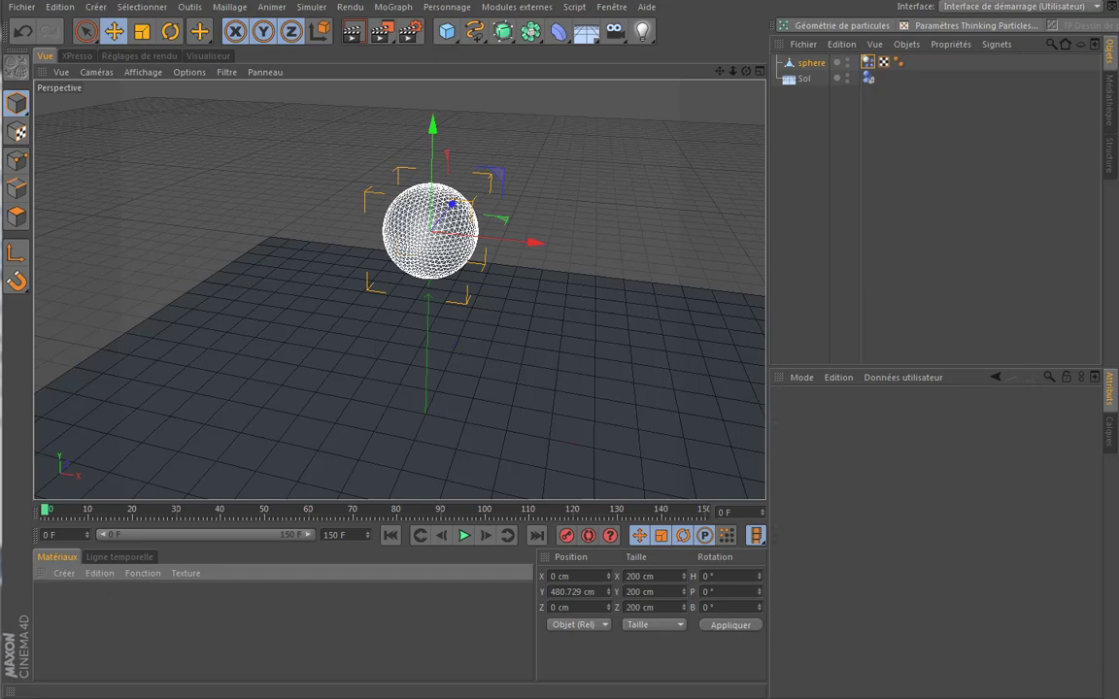
Step: Launch Thrausi from the plugins menu and show its main fracture settings
click(529, 14)
mouse_move(513, 143)
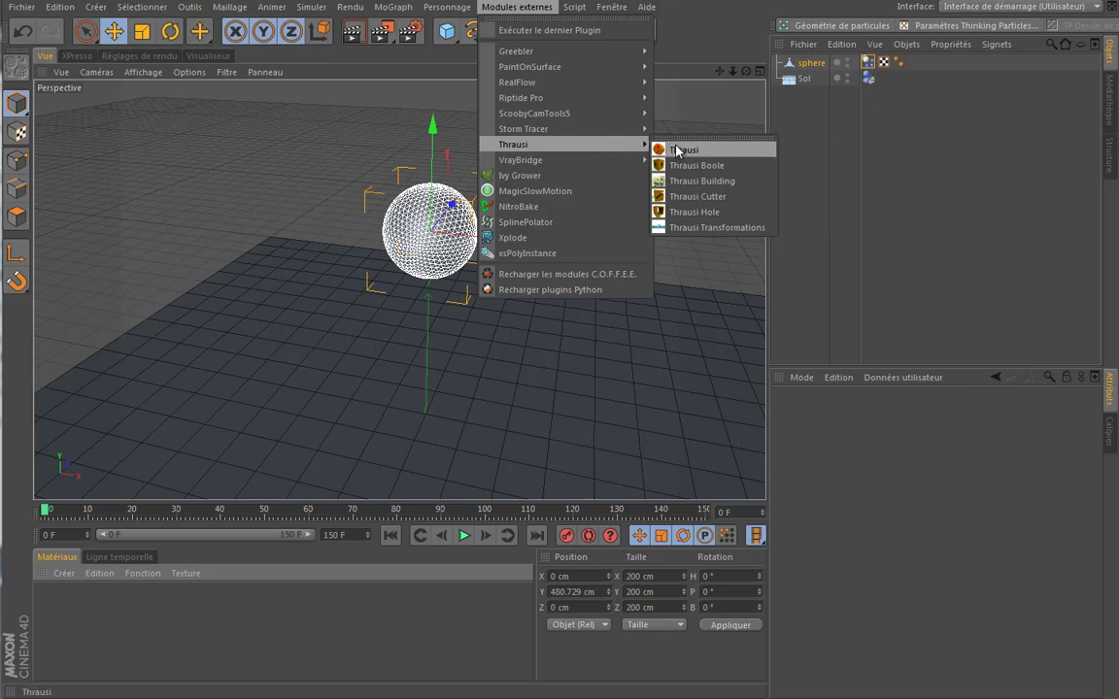
click(660, 146)
drag(1027, 255, 1017, 231)
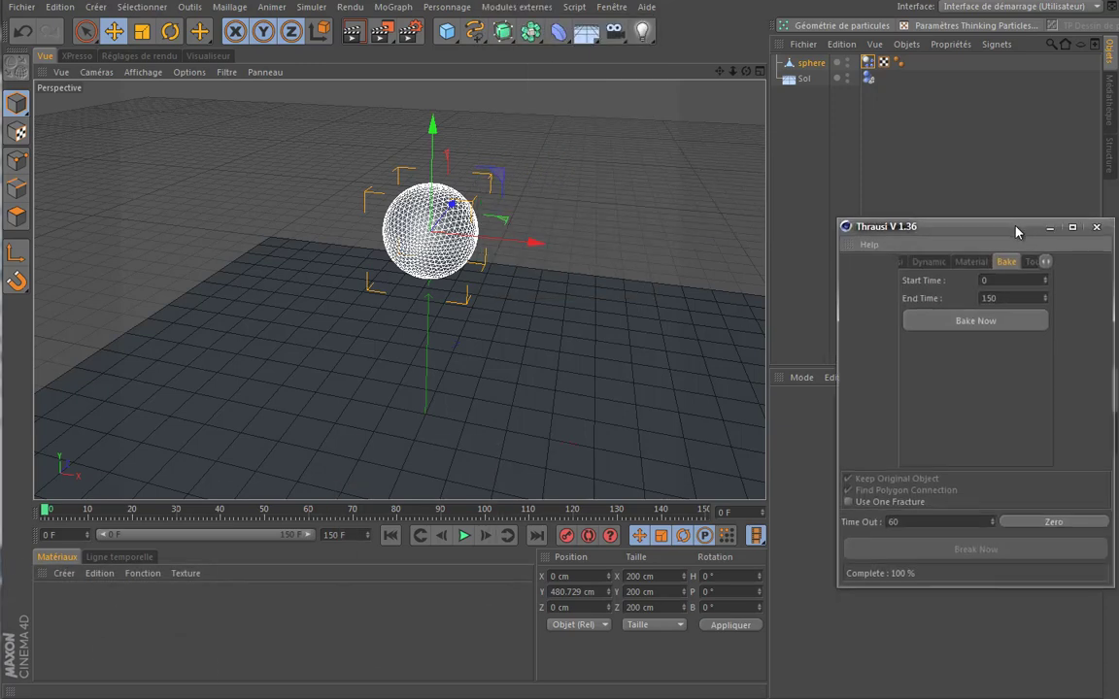
click(928, 261)
click(908, 262)
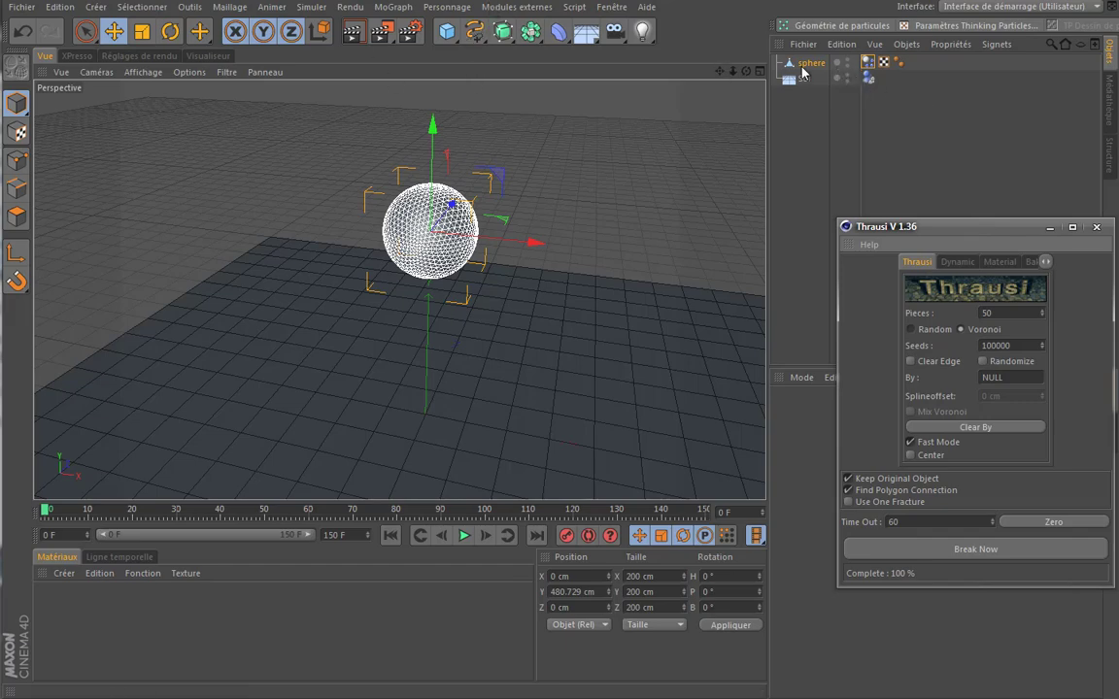
scroll(426, 277, up, 2)
scroll(426, 277, up, 3)
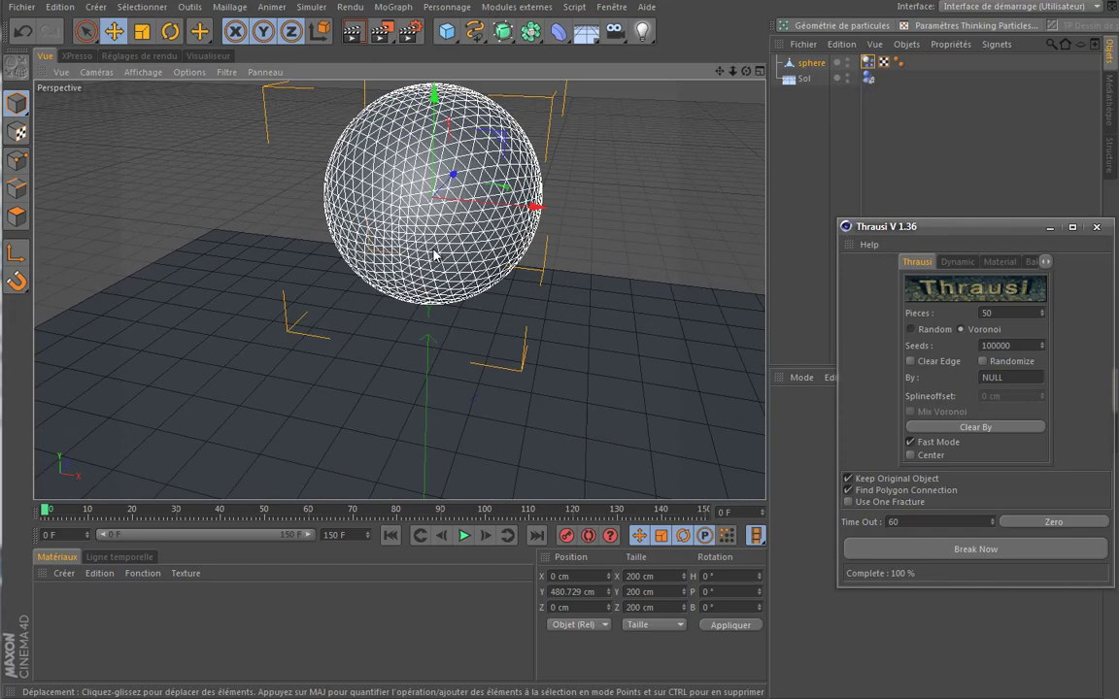
scroll(434, 255, down, 2)
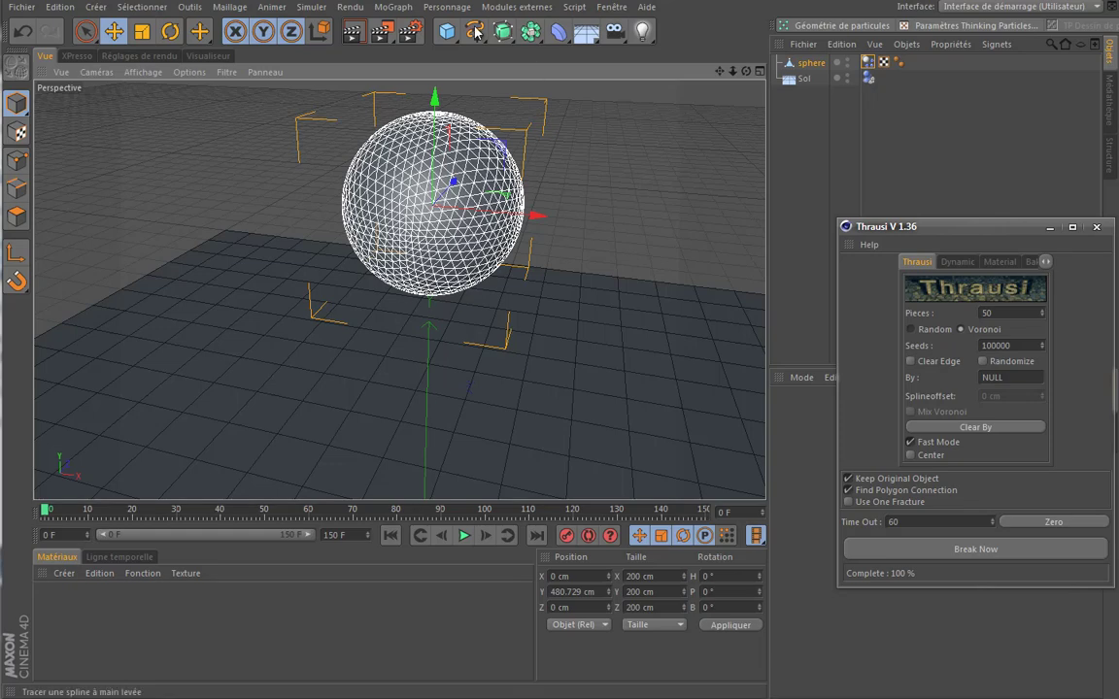
Step: Add a 200 cm circle spline flat on the XZ plane, raised to Y 407.424 cm
drag(475, 32, 589, 101)
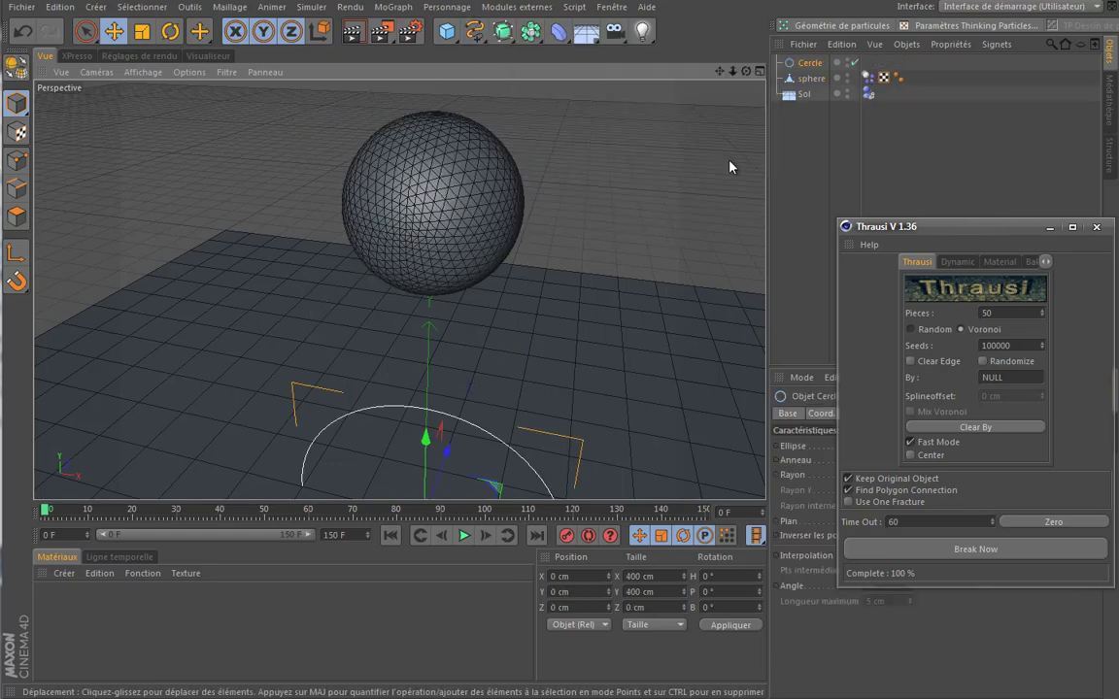
drag(425, 439, 427, 249)
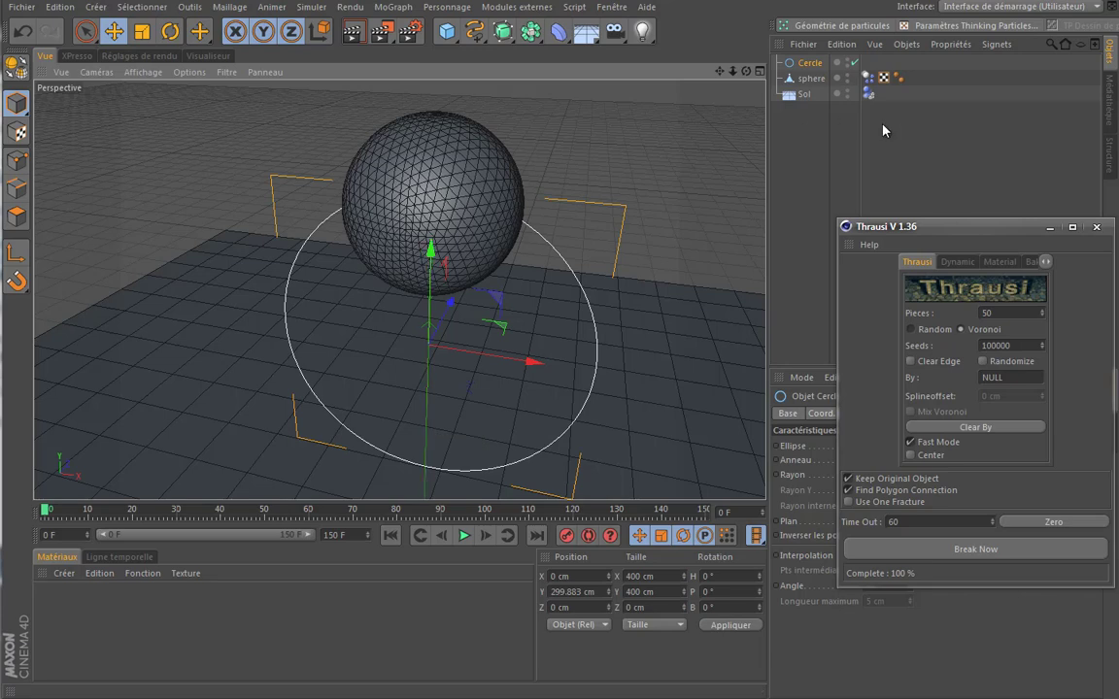
drag(1046, 230, 1054, 15)
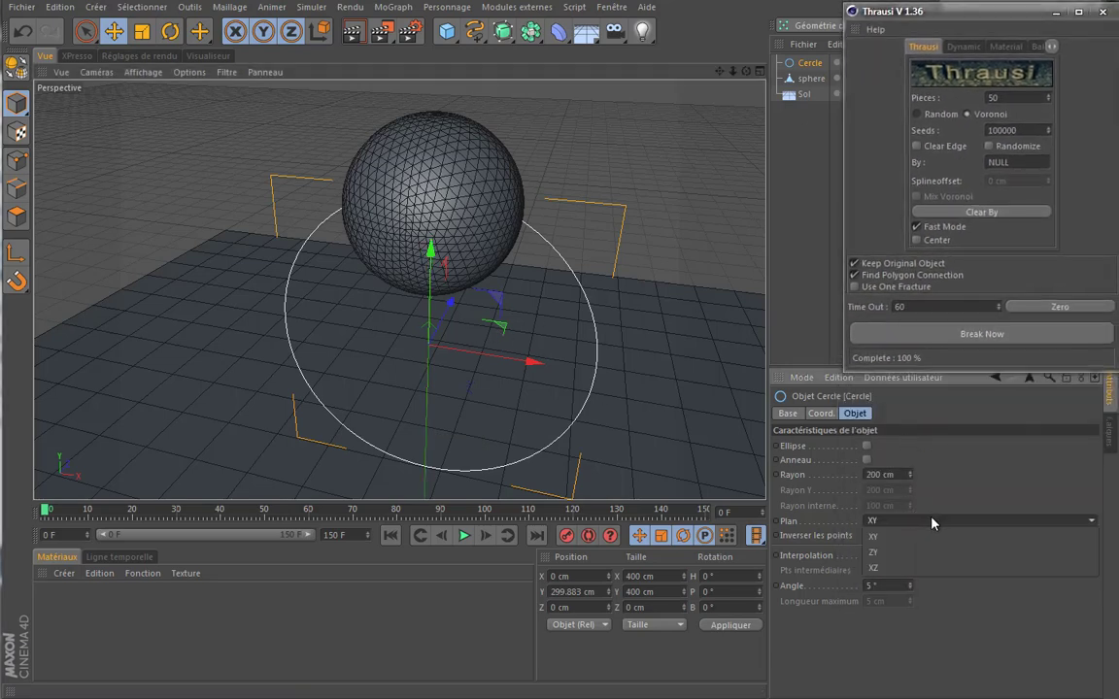
click(928, 522)
click(922, 568)
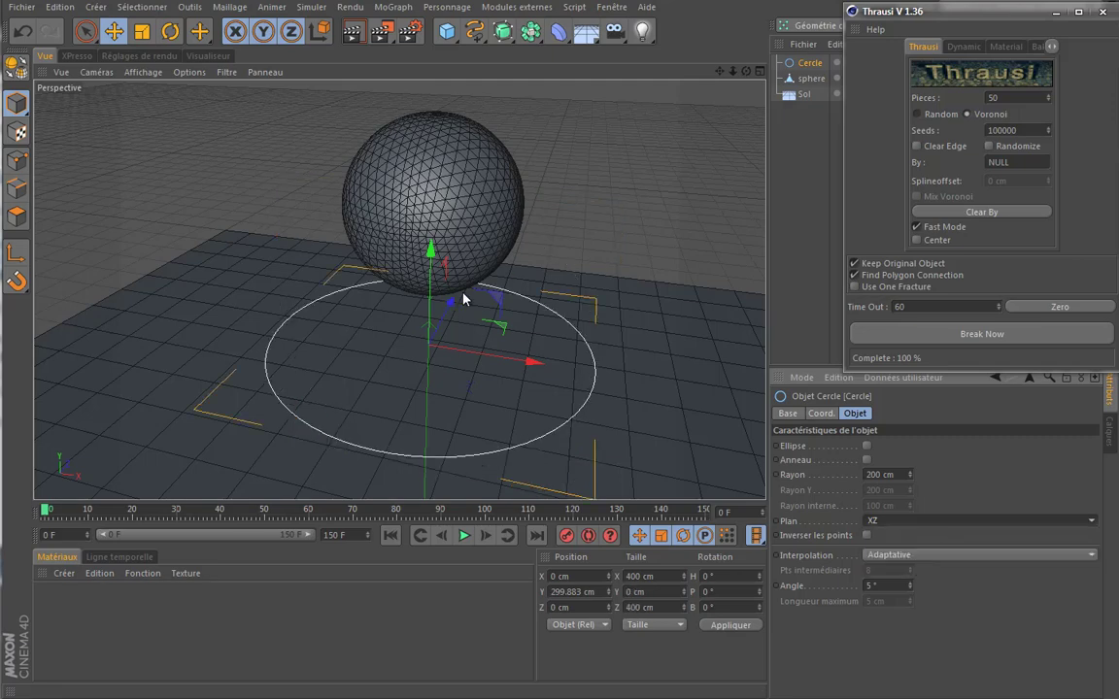
drag(430, 249, 435, 164)
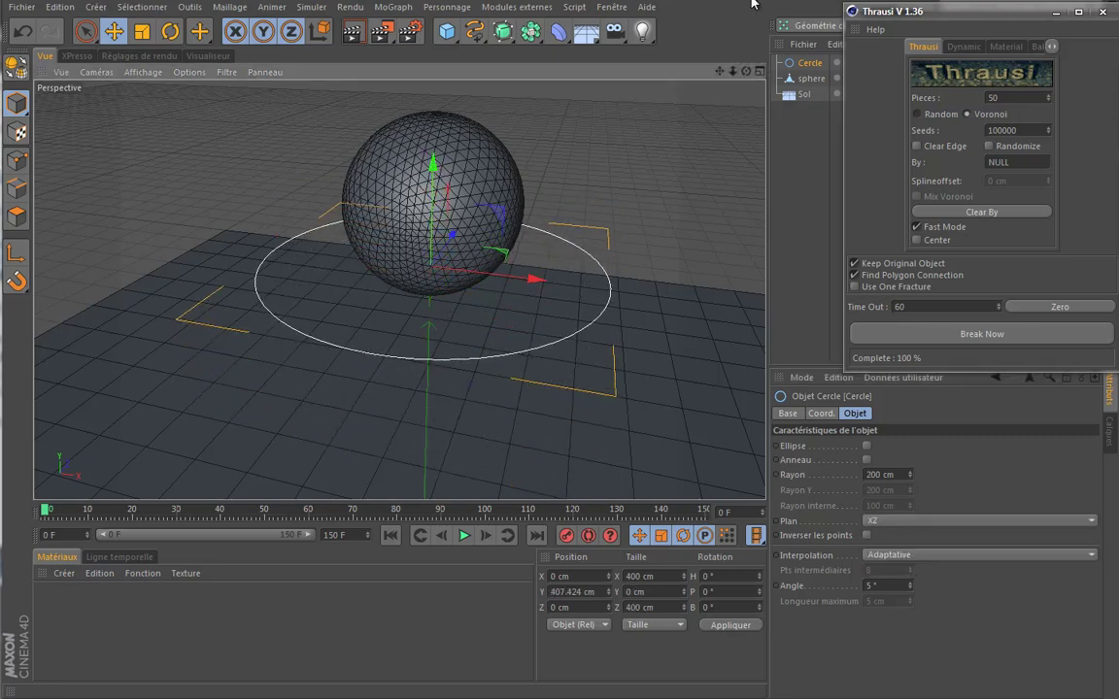
click(760, 71)
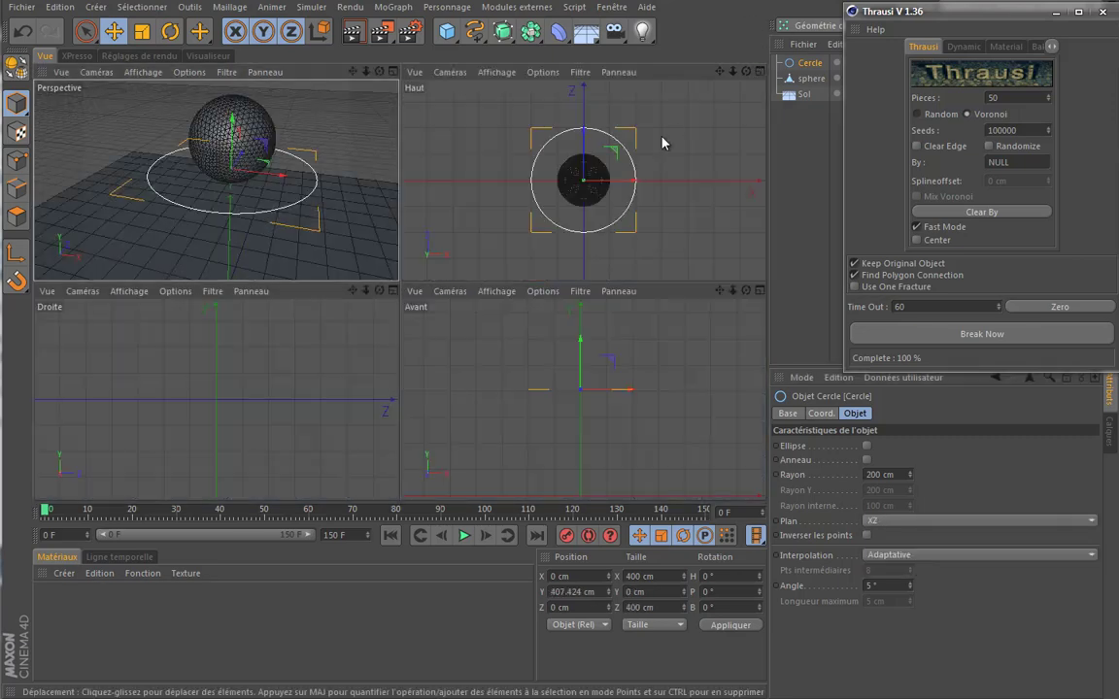
Step: Shrink the circle to about 51 cm and position it inside the sphere
click(141, 32)
drag(701, 367, 478, 330)
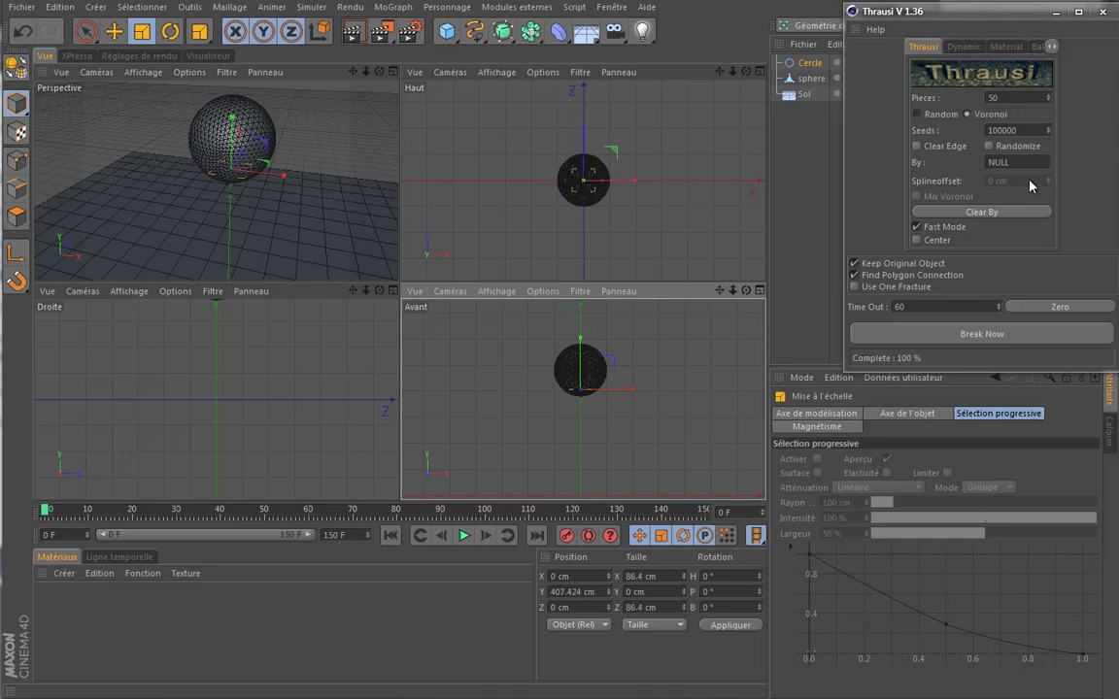
click(760, 290)
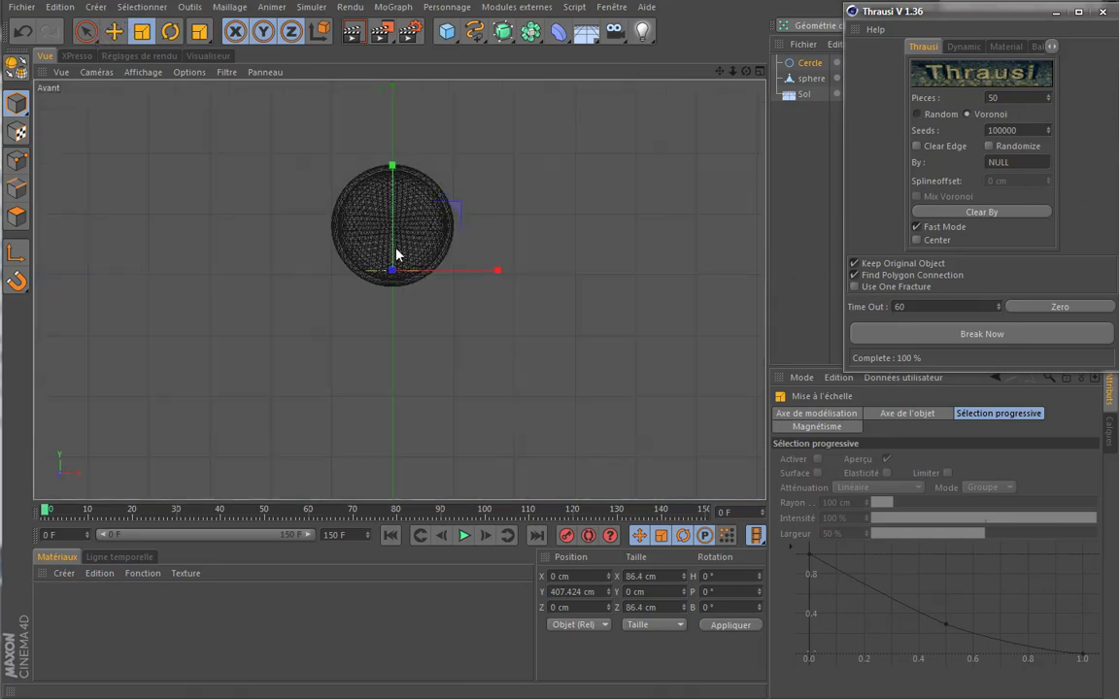
scroll(395, 255, up, 3)
scroll(387, 249, up, 2)
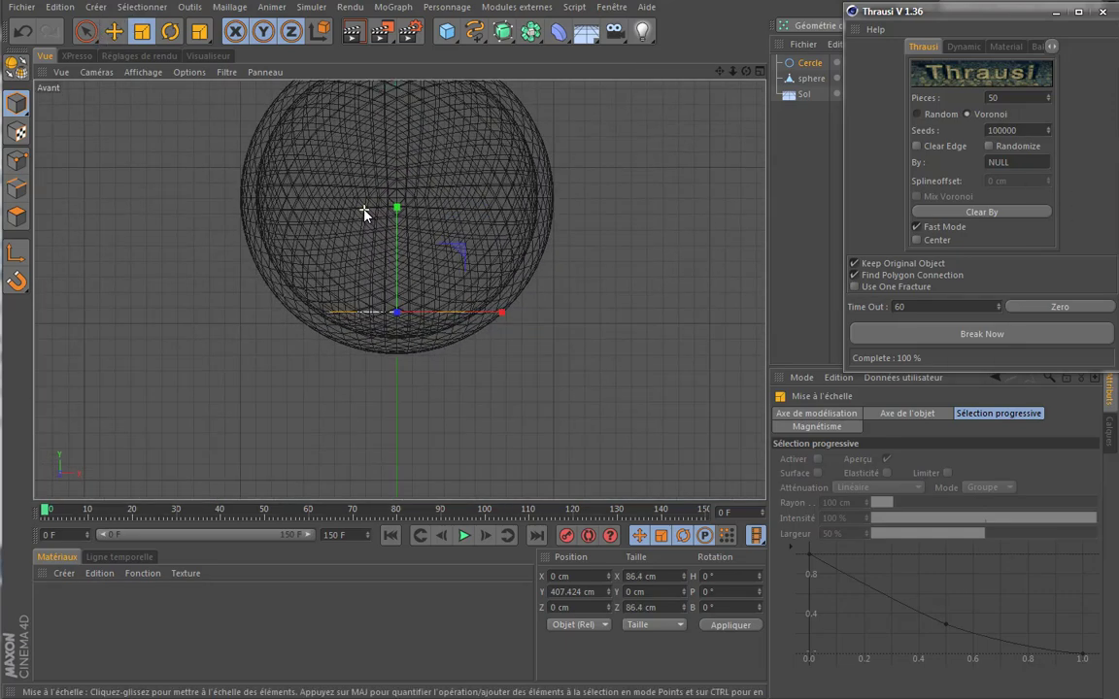
click(113, 39)
drag(390, 224, 389, 250)
click(141, 31)
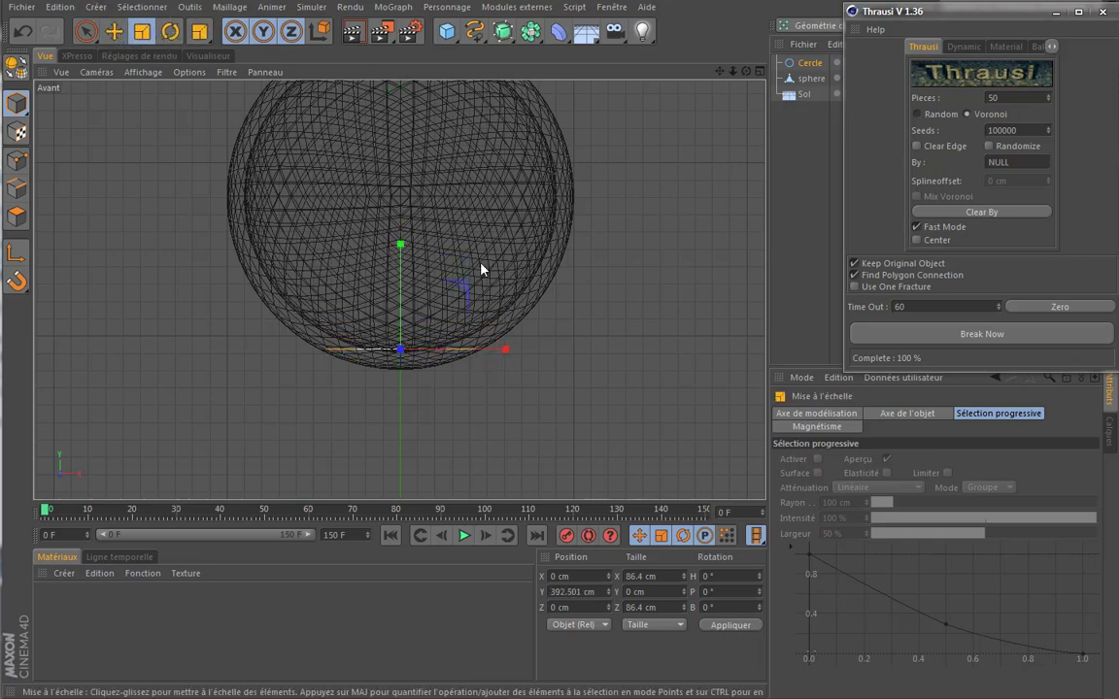
drag(481, 269, 424, 332)
key(e)
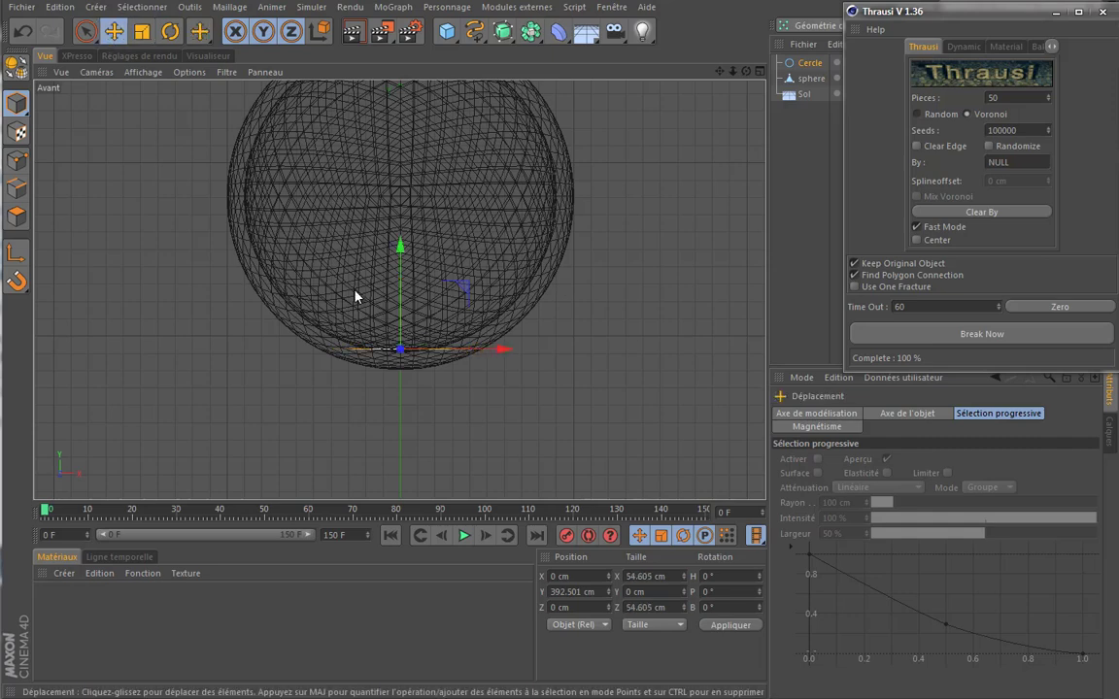
drag(399, 245, 398, 253)
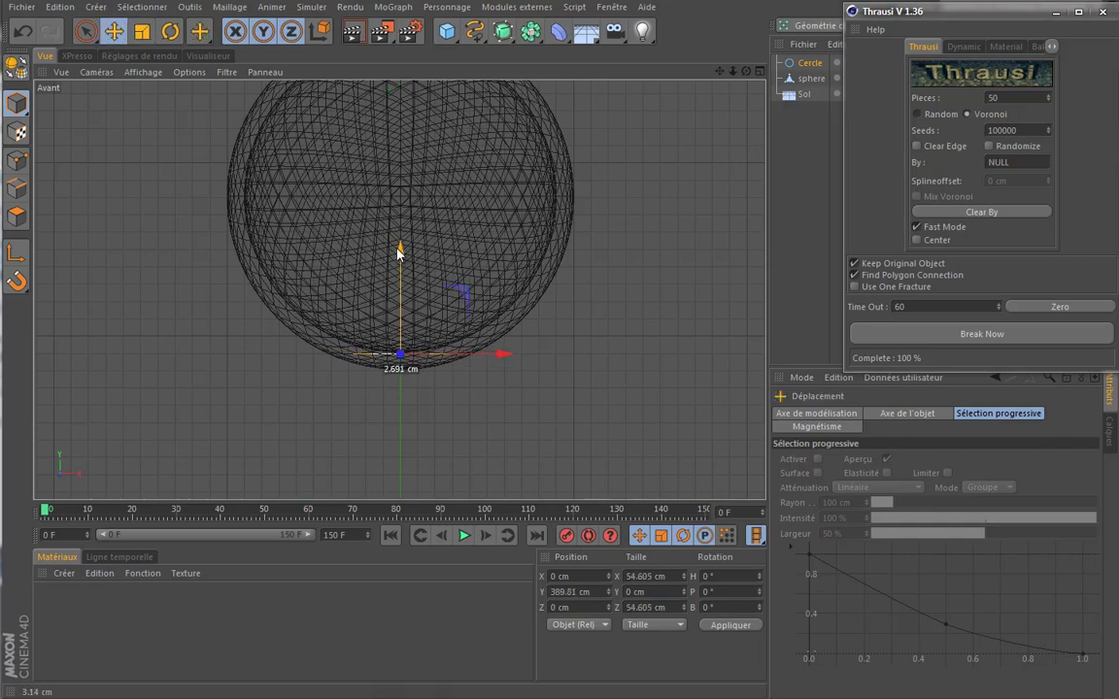
key(t)
drag(657, 275, 633, 261)
key(e)
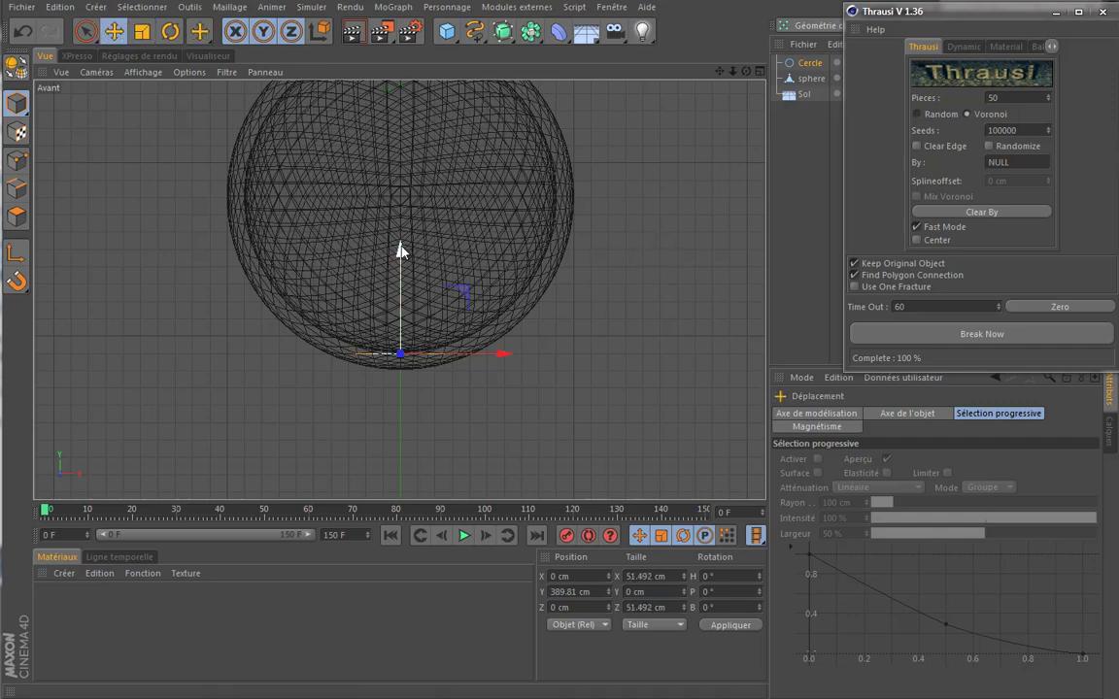
drag(399, 251, 399, 249)
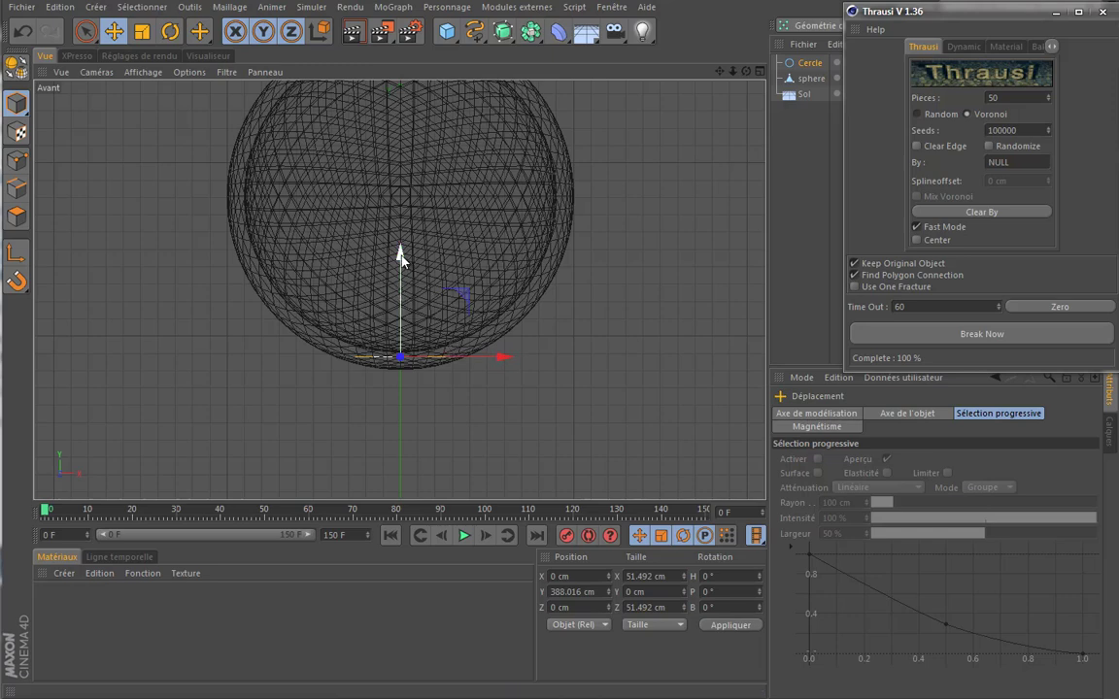
Step: Copy the circle about 30 cm higher and widen the copy to about 139 cm
drag(400, 255, 400, 202)
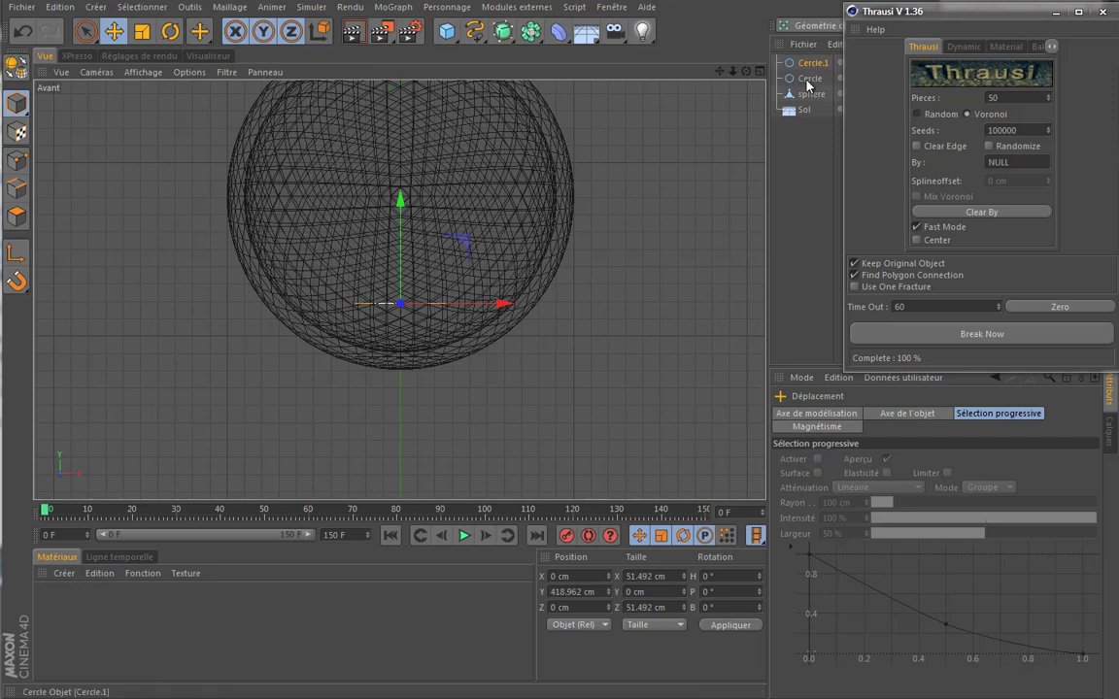
drag(401, 201, 404, 208)
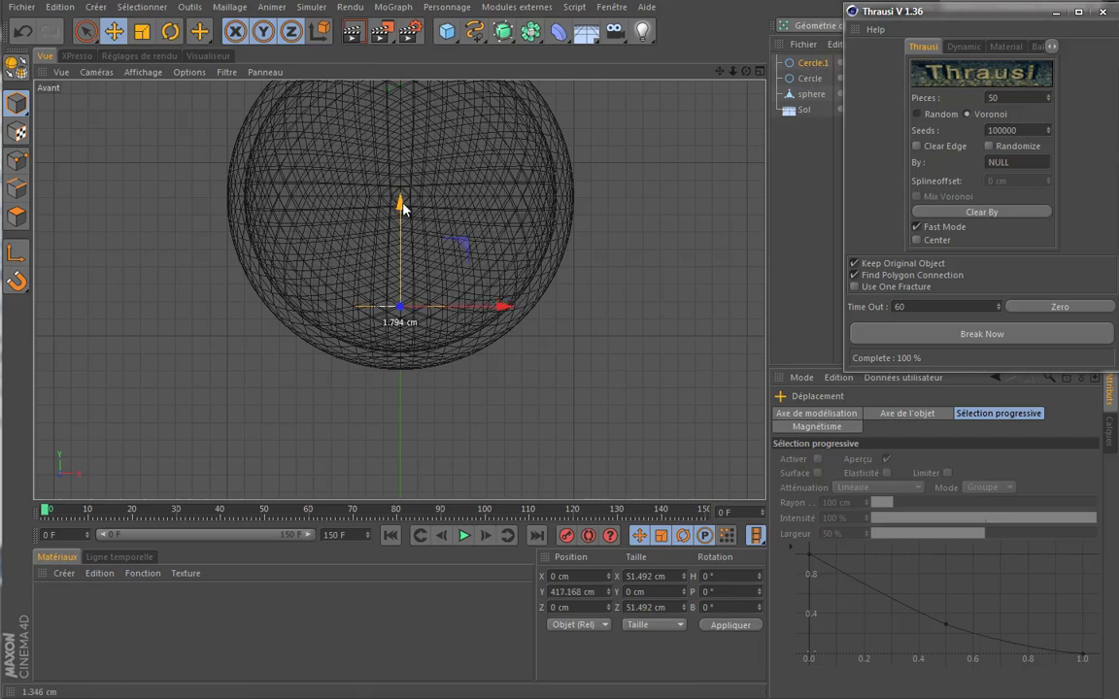
key(t)
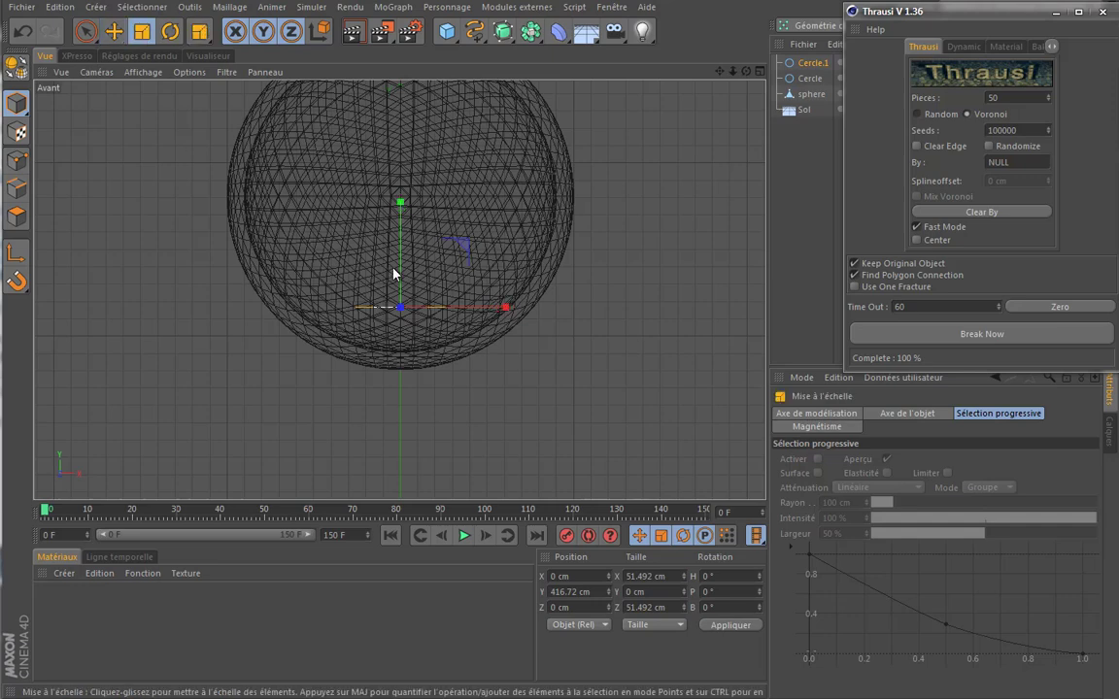
mouse_move(496, 284)
mouse_down()
mouse_move(552, 286)
mouse_move(527, 284)
mouse_up()
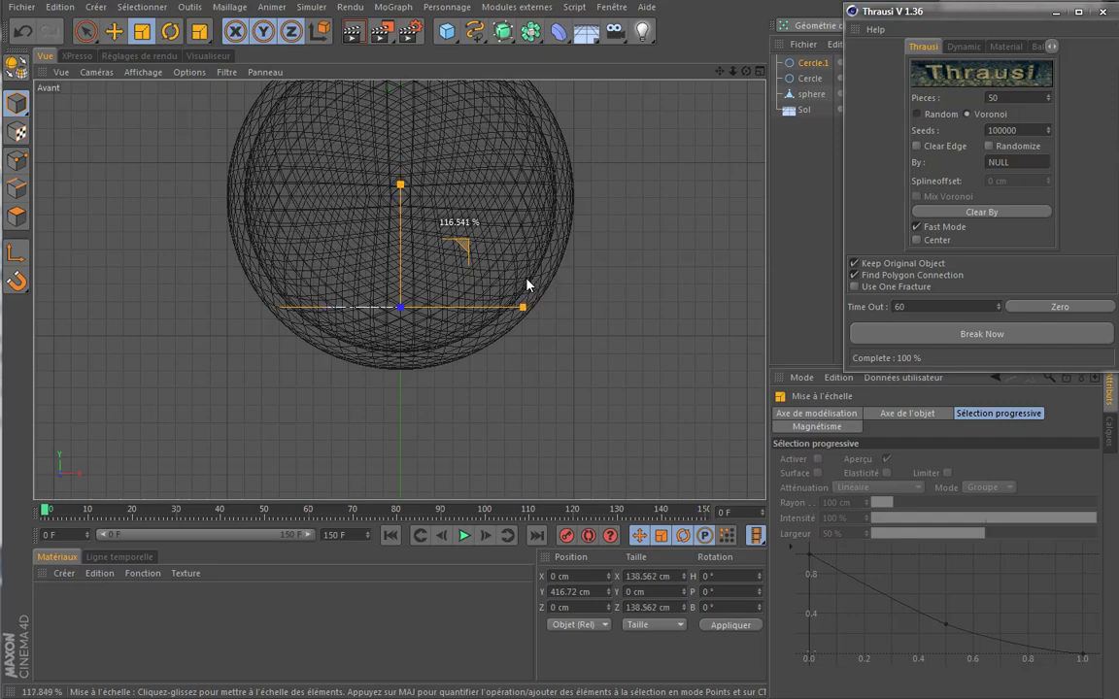
Step: Add a third circle, Cercle.2, at Y 464.262 cm widened to 186.92 cm
click(113, 31)
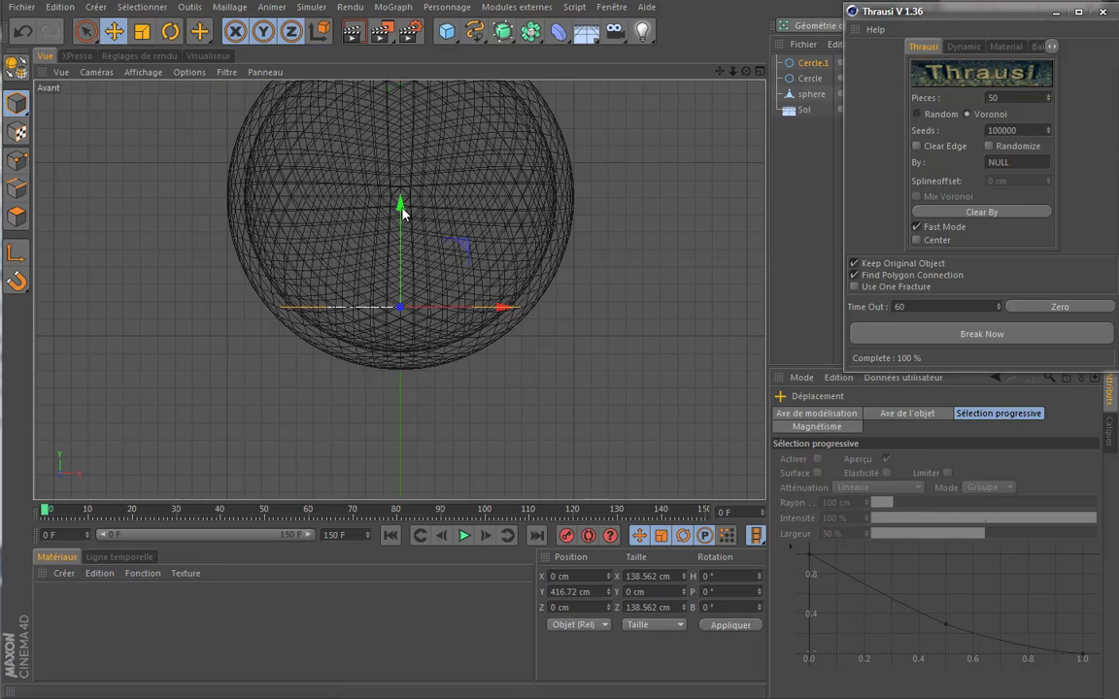
drag(400, 204, 407, 132)
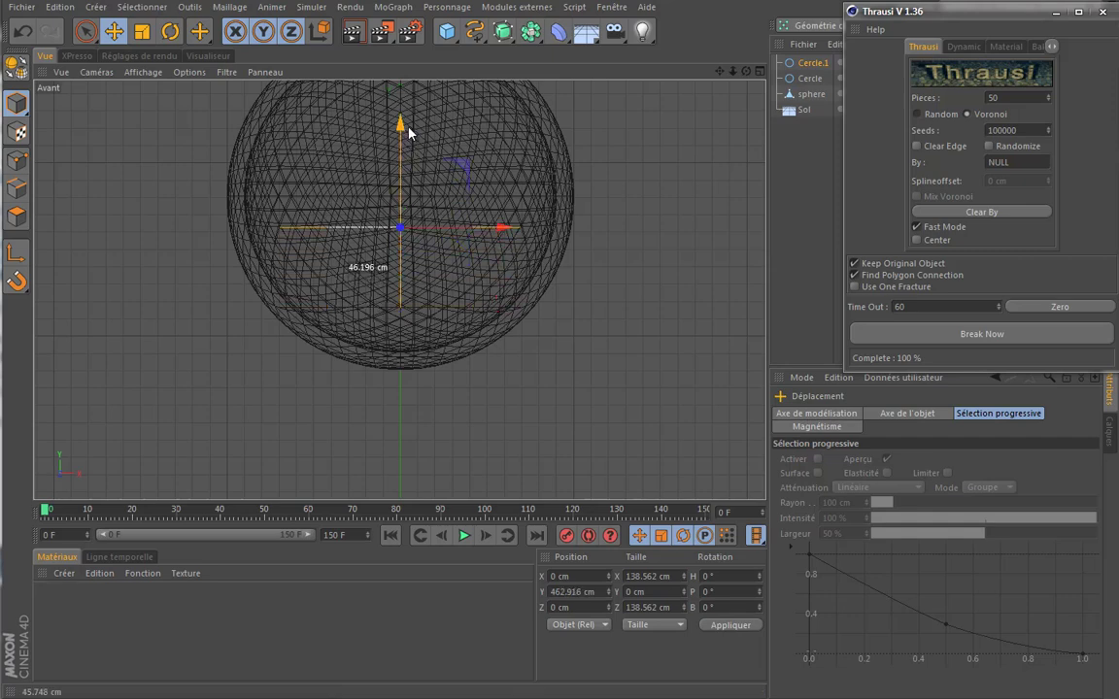
key(ctrl+c)
key(ctrl+v)
click(142, 31)
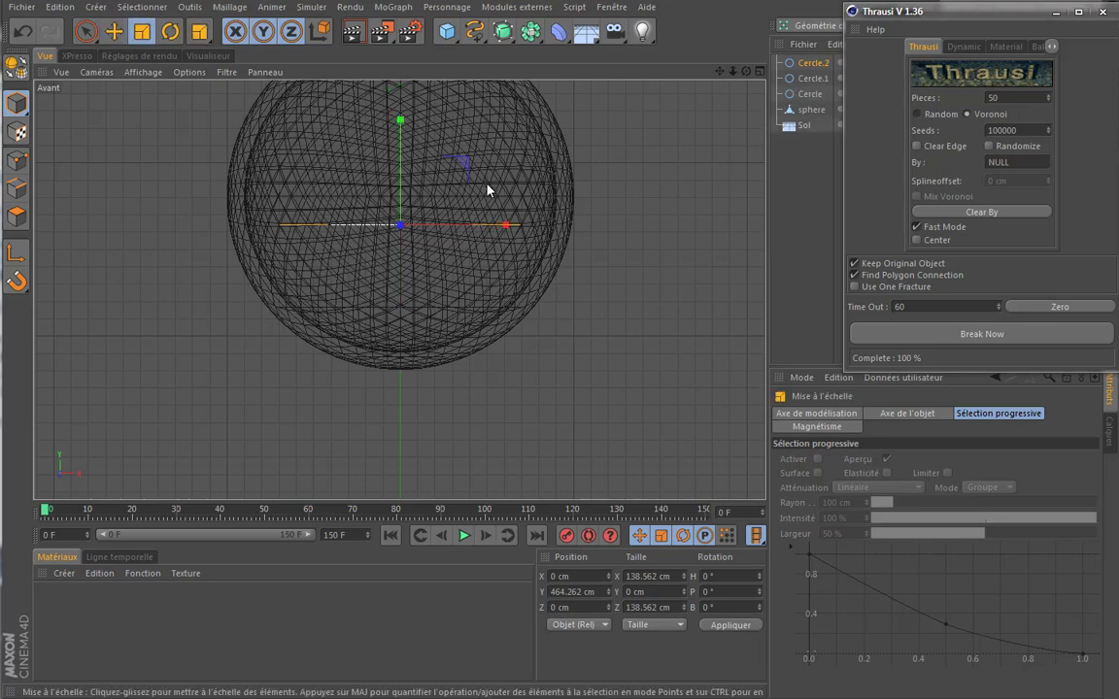
drag(491, 187, 749, 165)
key(F5)
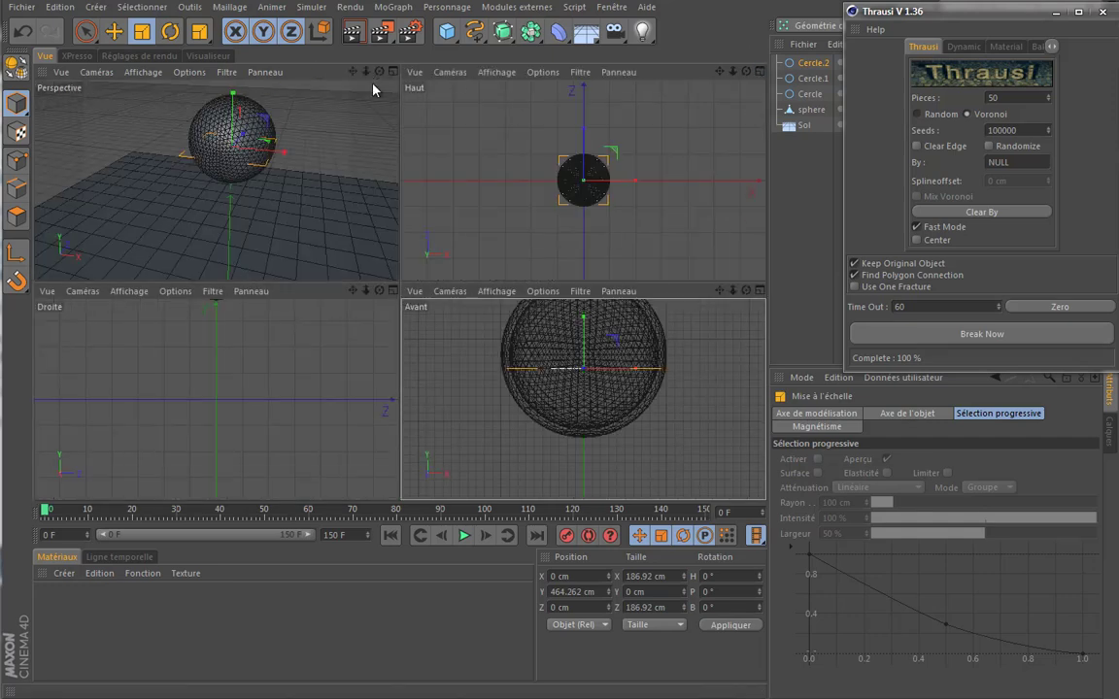
Step: Make the three circles editable and join them into one Cercle.3 spline
click(391, 72)
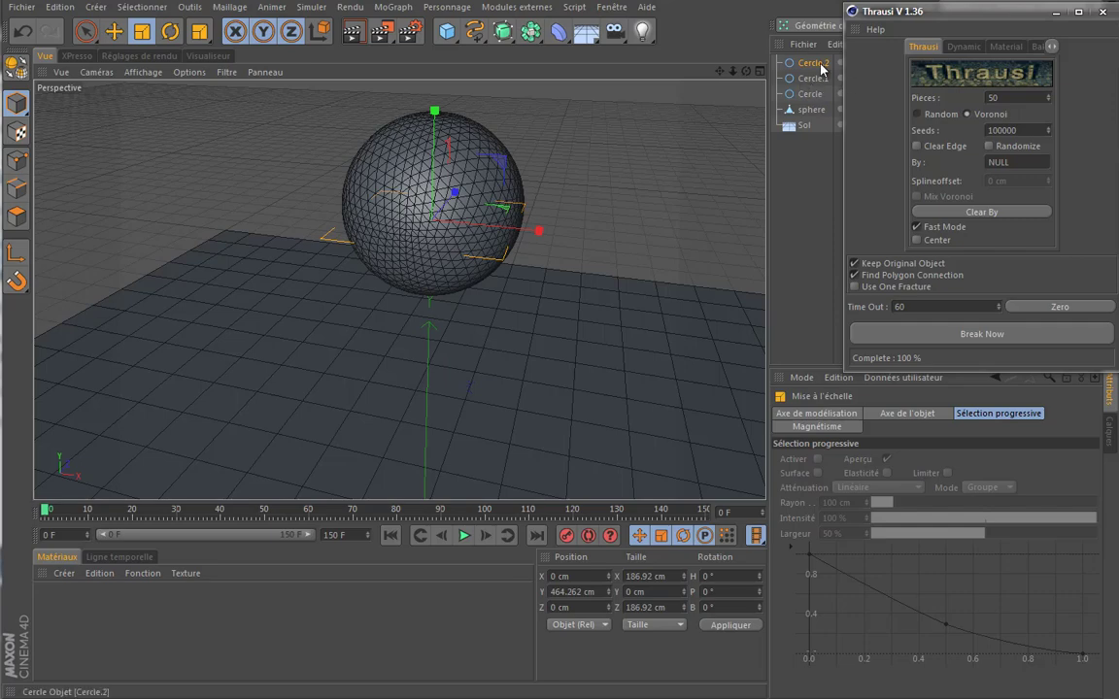
drag(1010, 11, 983, 315)
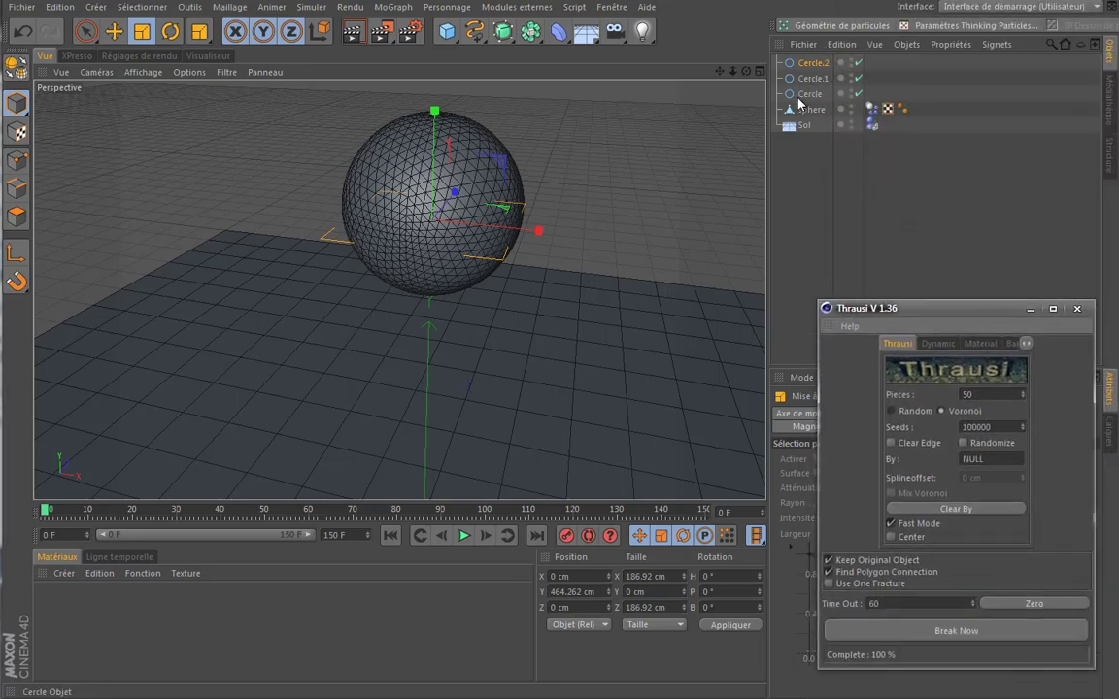
click(812, 62)
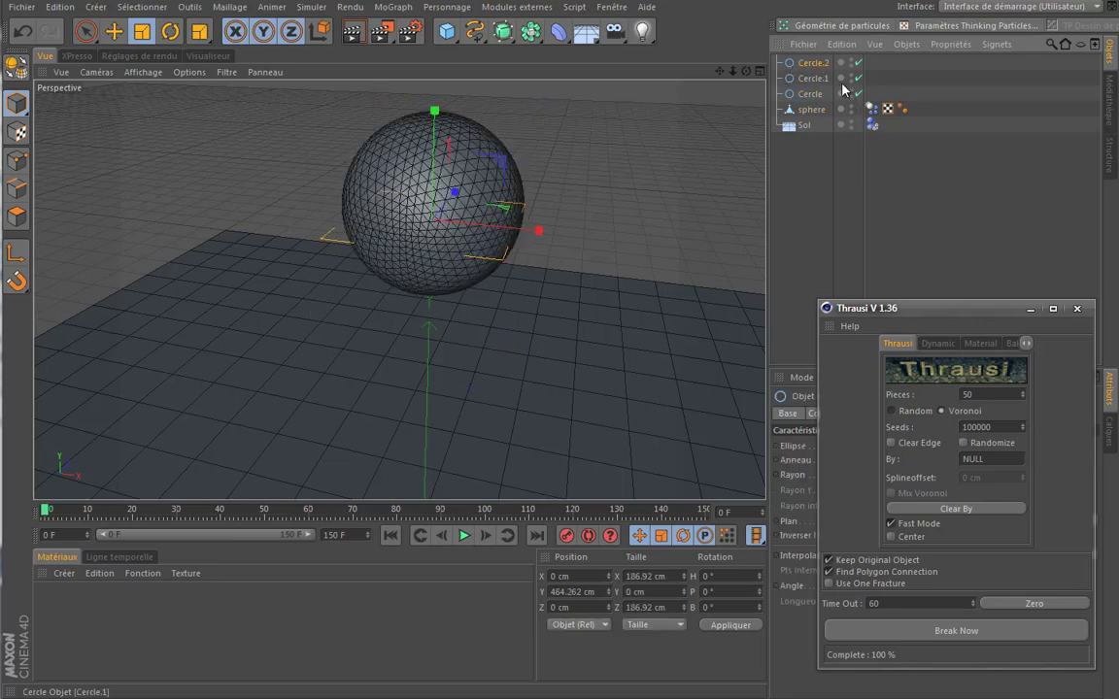
shift+click(814, 95)
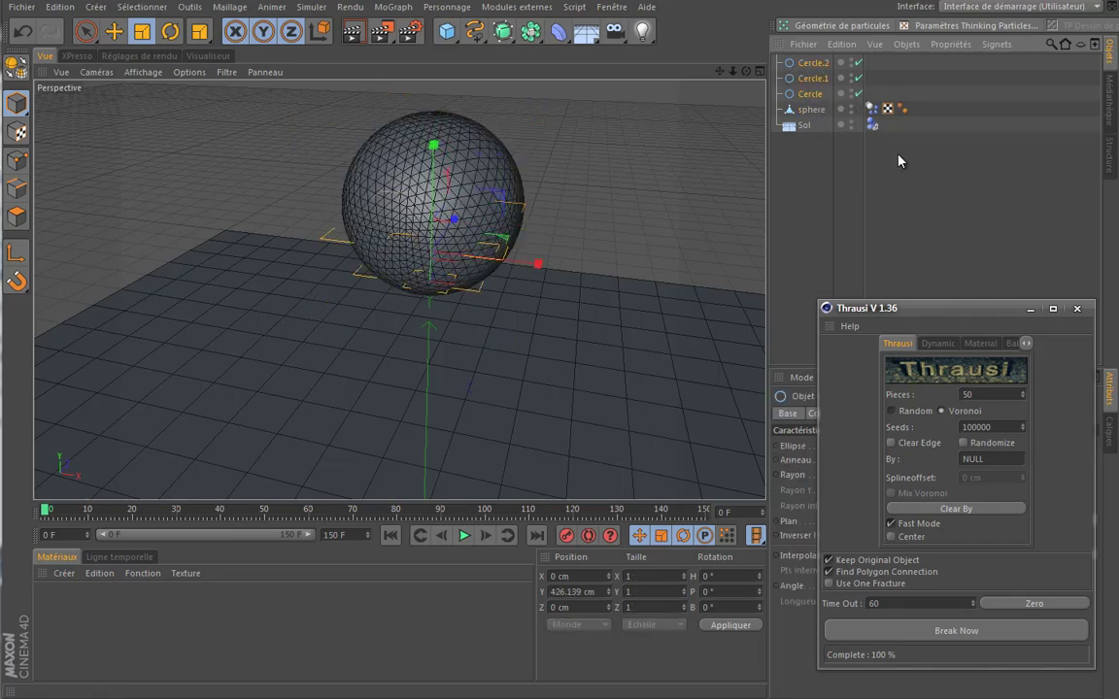
key(c)
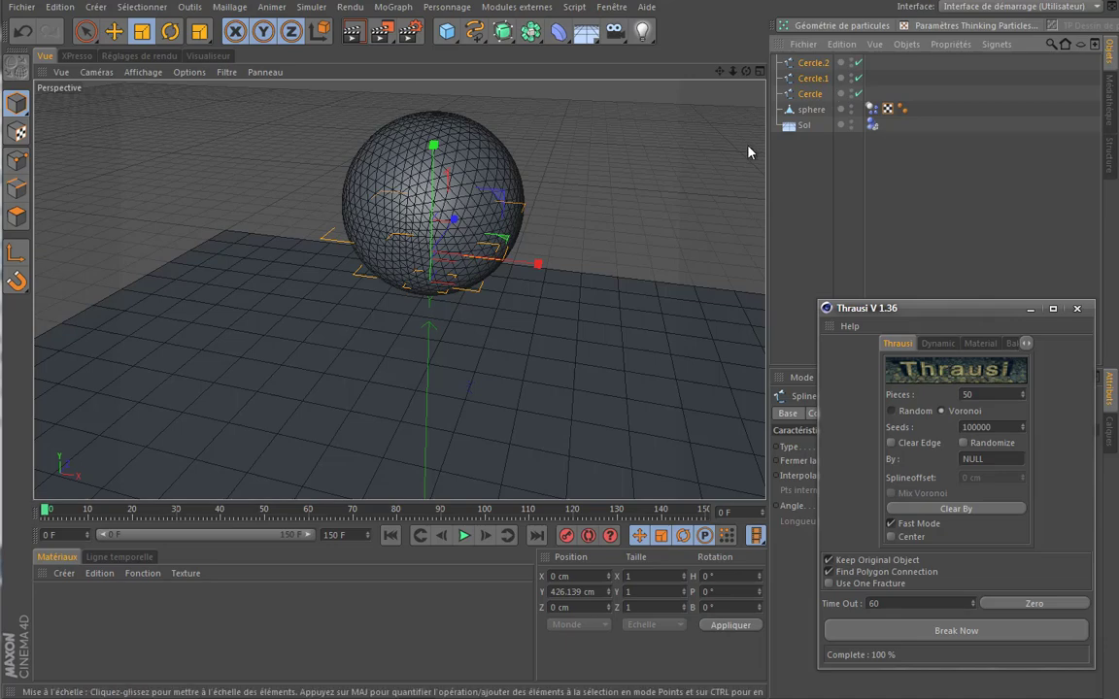
right_click(814, 82)
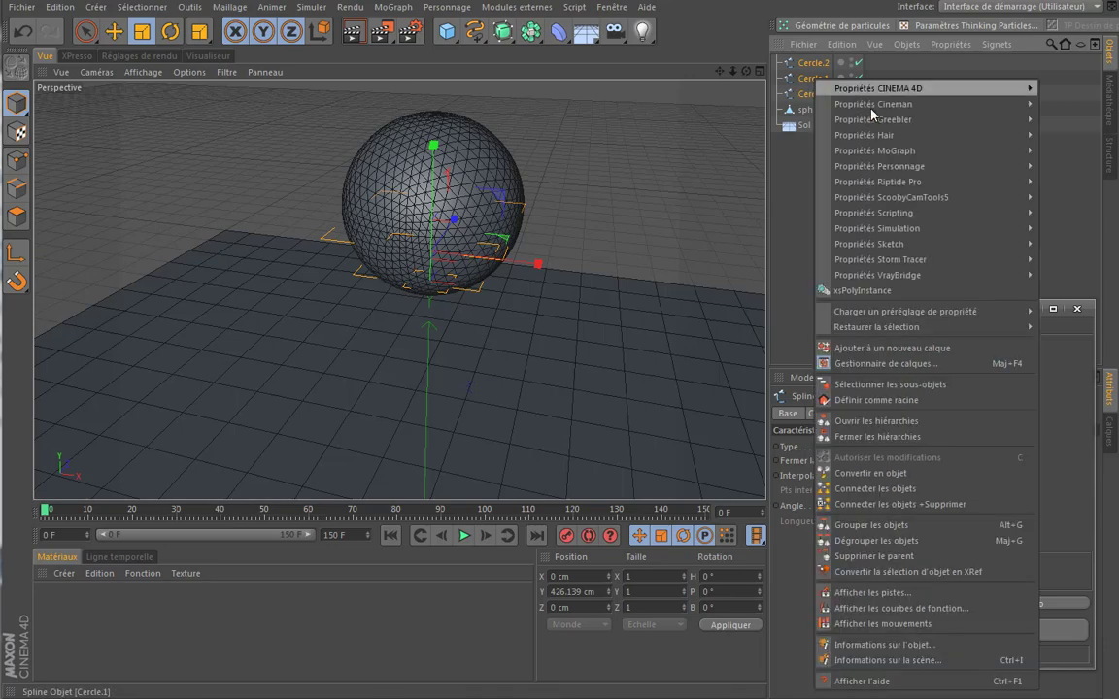
click(898, 504)
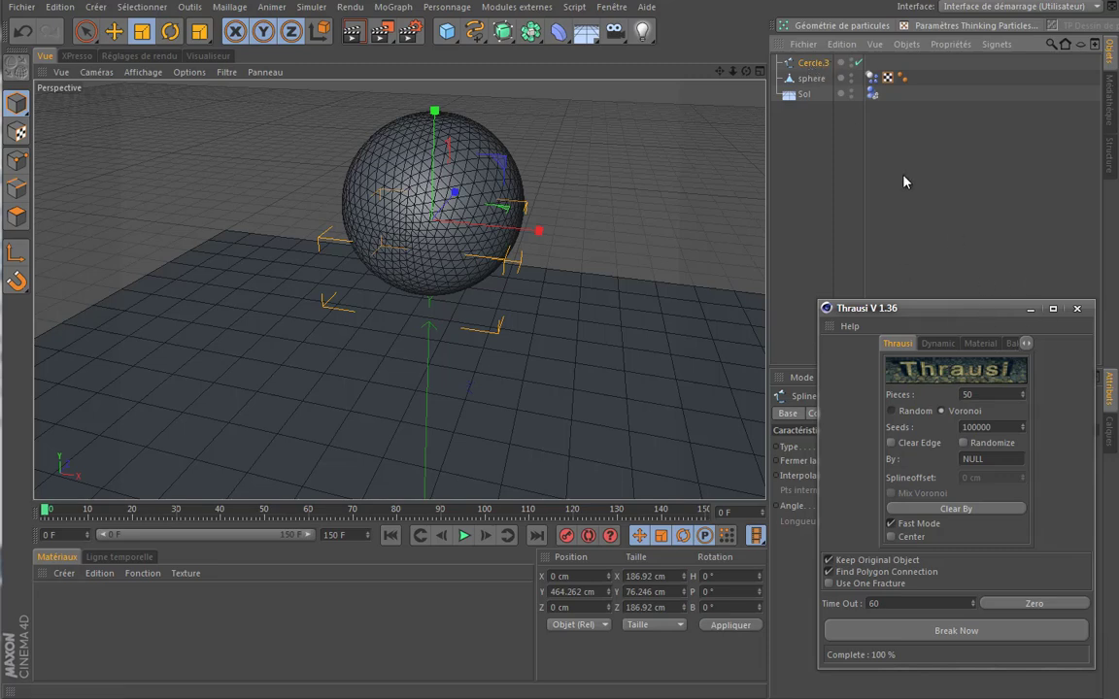
Step: Set Cercle.3 as the spline guiding Thrausi's fracture
drag(958, 314, 964, 213)
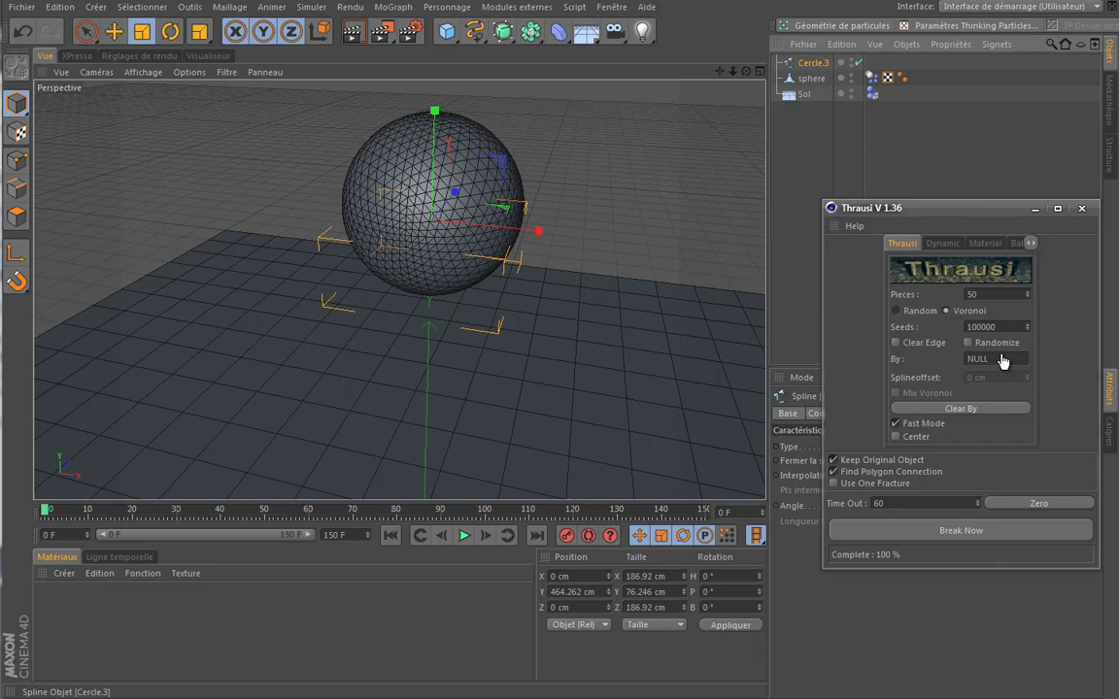
drag(1003, 365, 1000, 359)
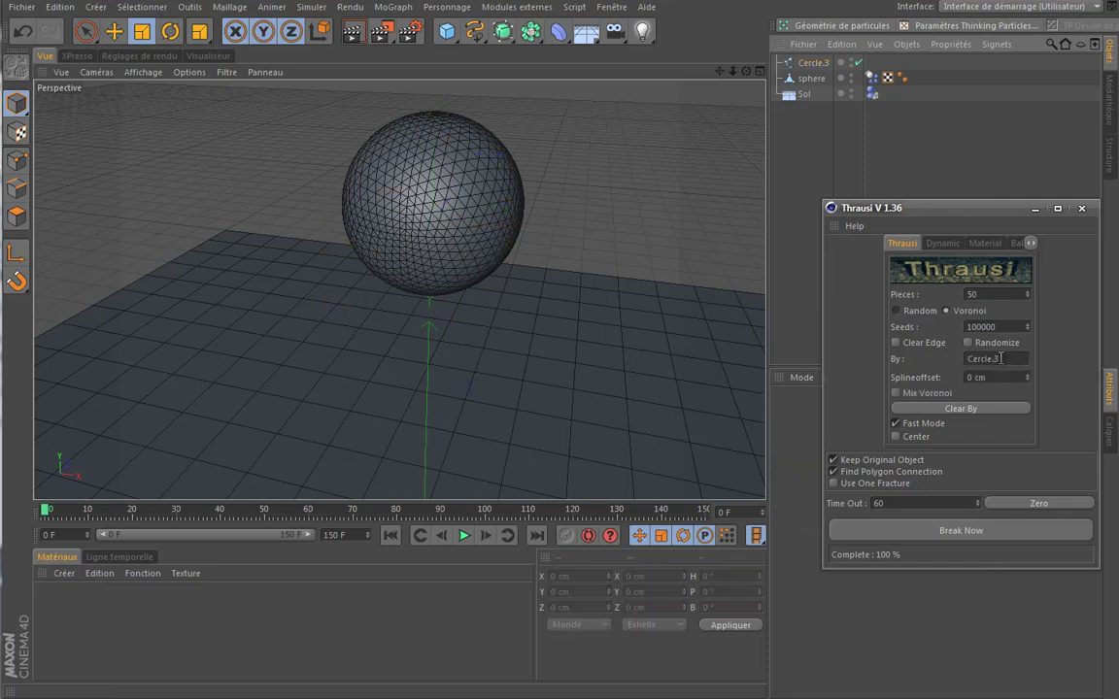
click(818, 116)
Step: Delete the sphere's Dynamics Body tag and reselect the sphere
click(815, 81)
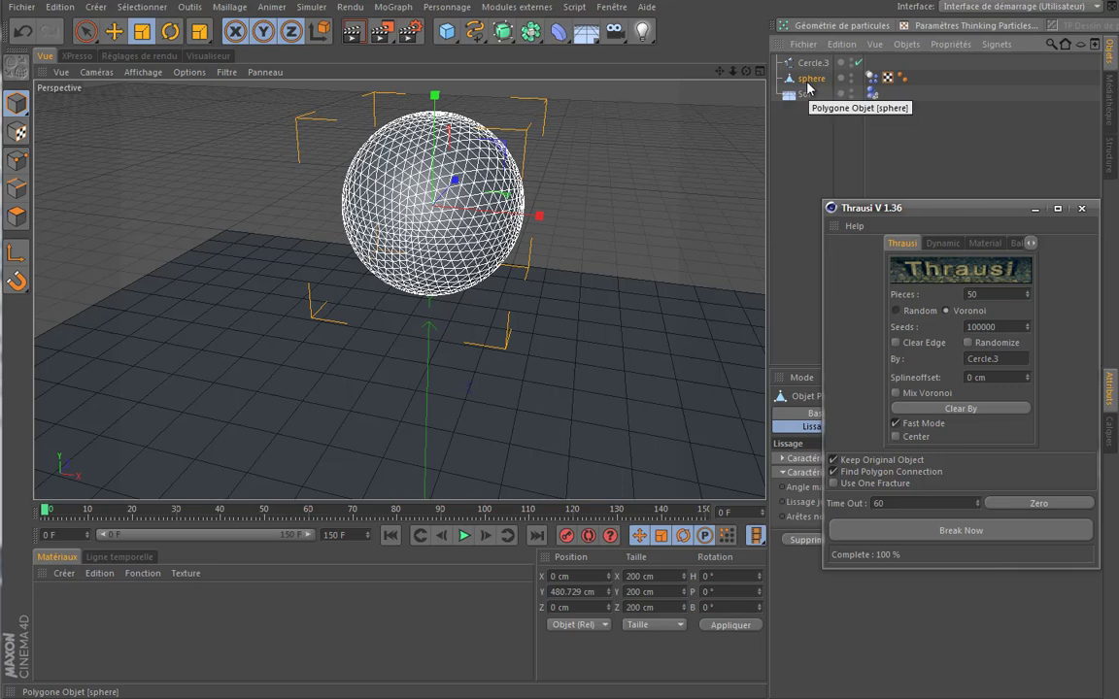
click(871, 77)
key(Delete)
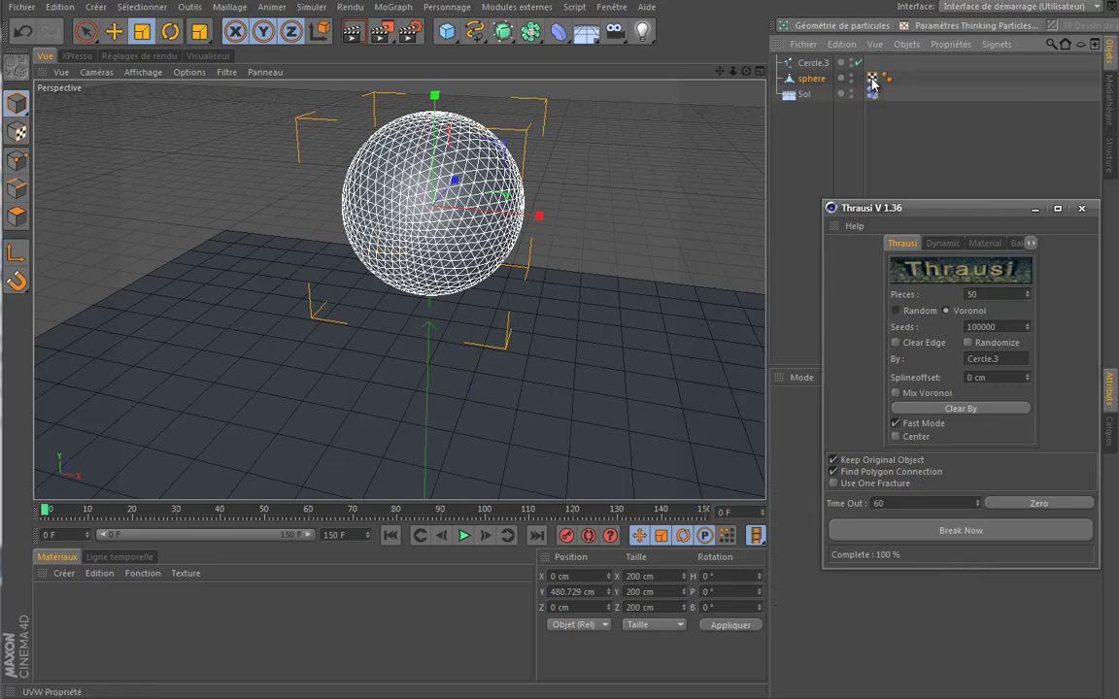
click(811, 82)
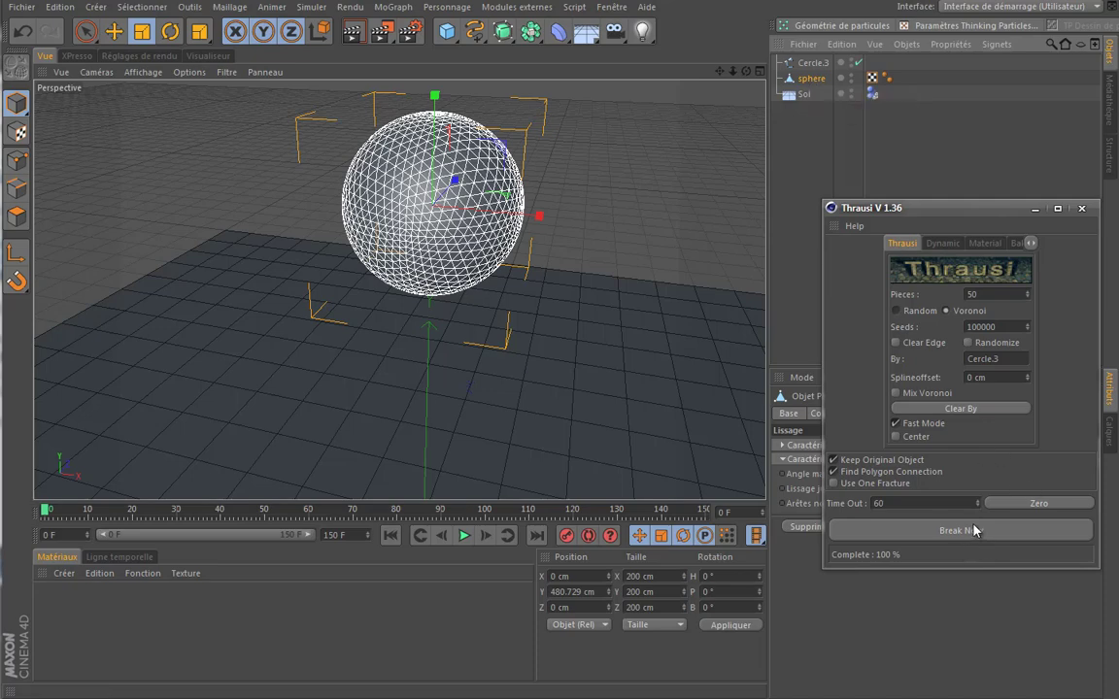
Step: Fracture the sphere with Break Now, then select the new sphere.2_Thrausi_50 object
click(960, 530)
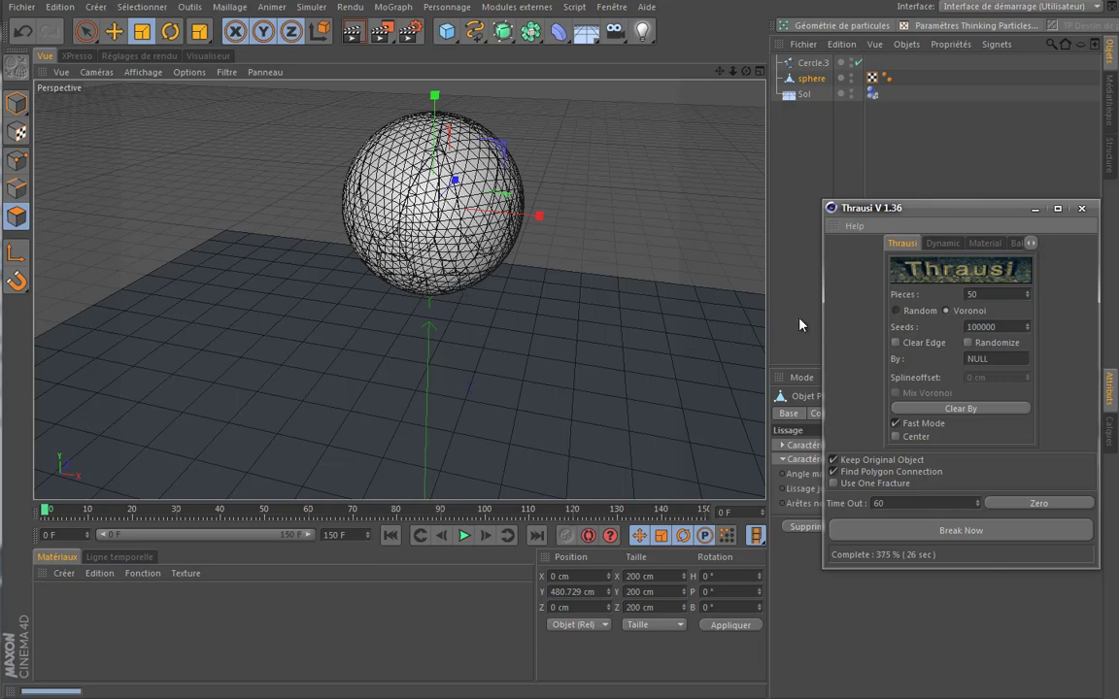
click(840, 165)
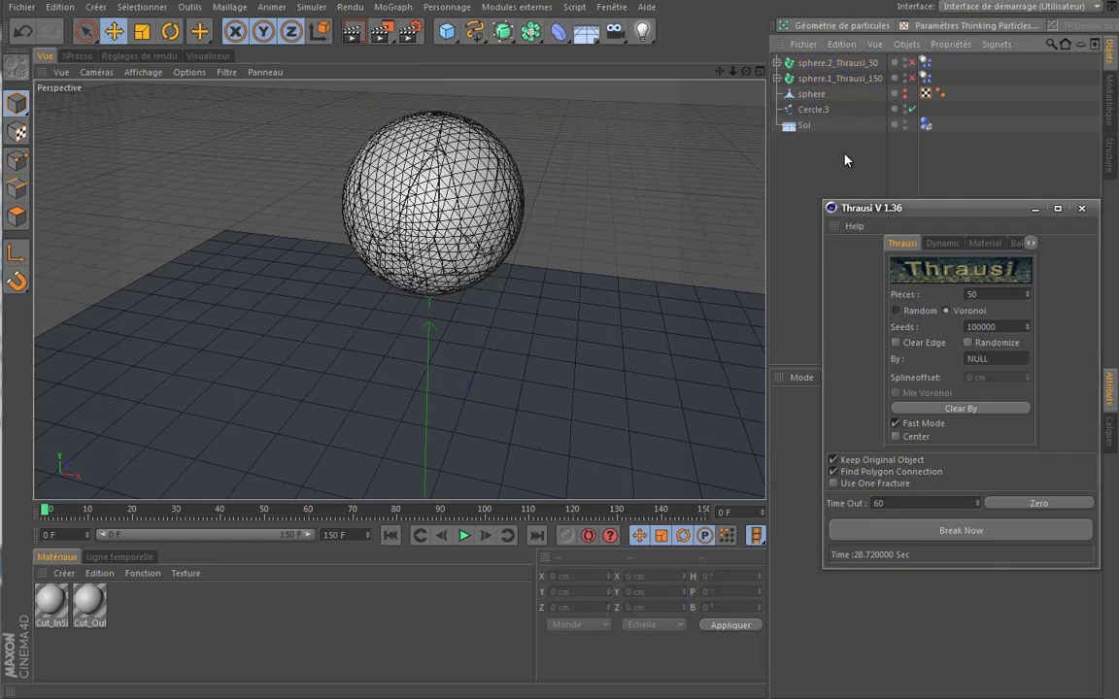
click(848, 80)
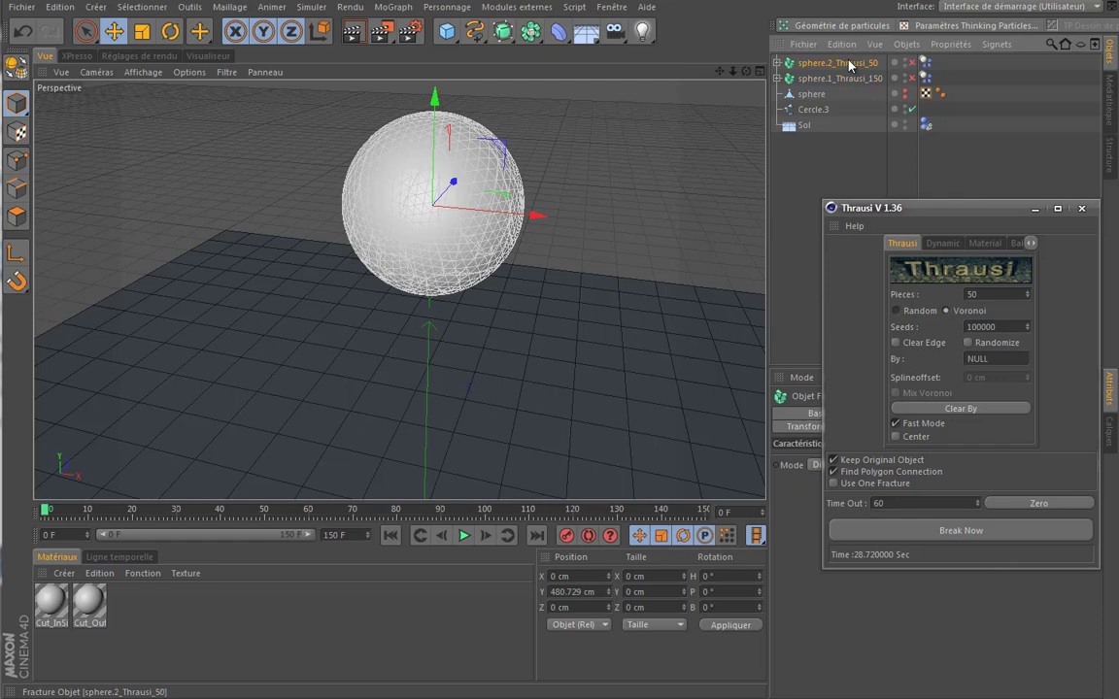
click(848, 62)
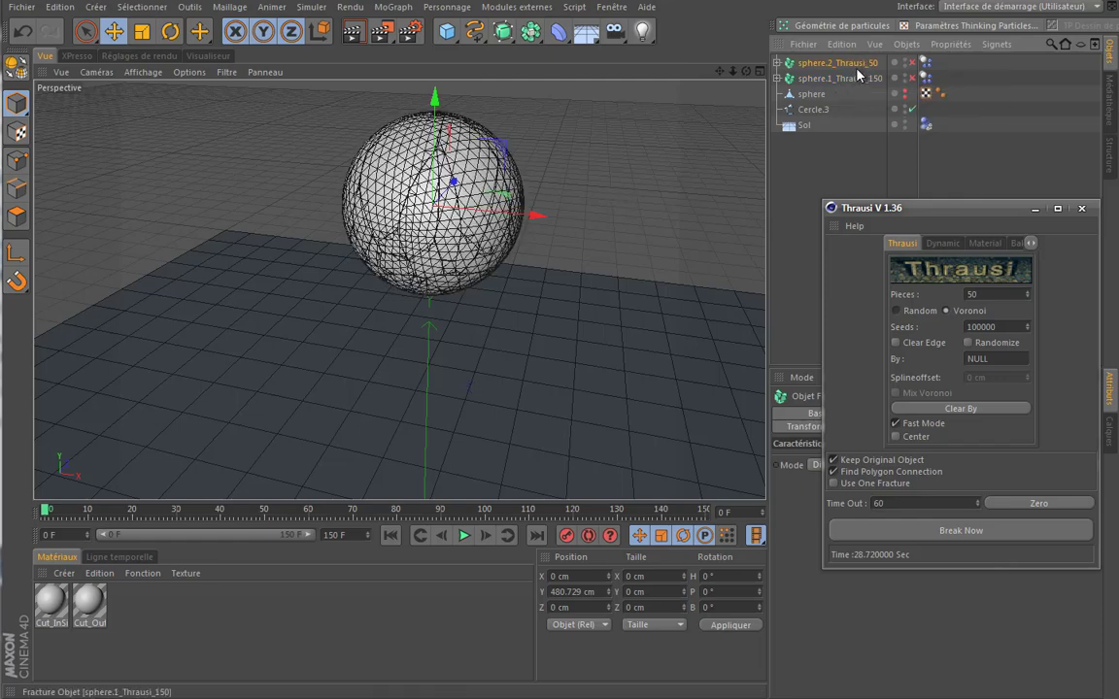
Step: Drag the fracture objects aside along X to compare the 150-piece and 50-piece results
drag(540, 216, 632, 226)
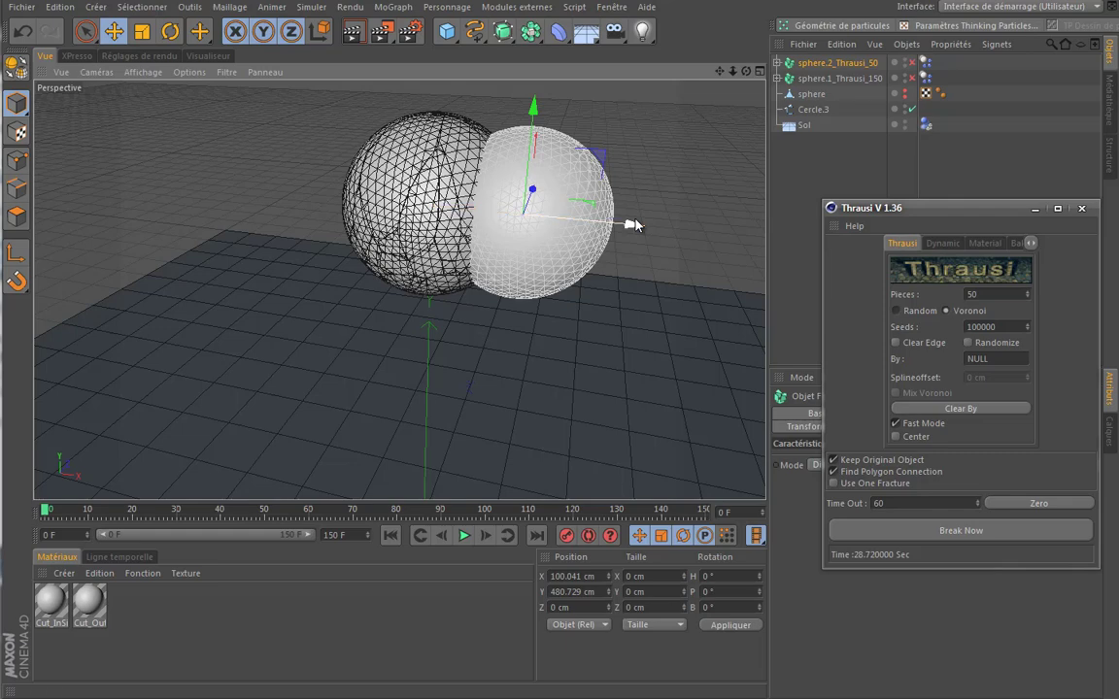
key(ctrl+z)
click(840, 77)
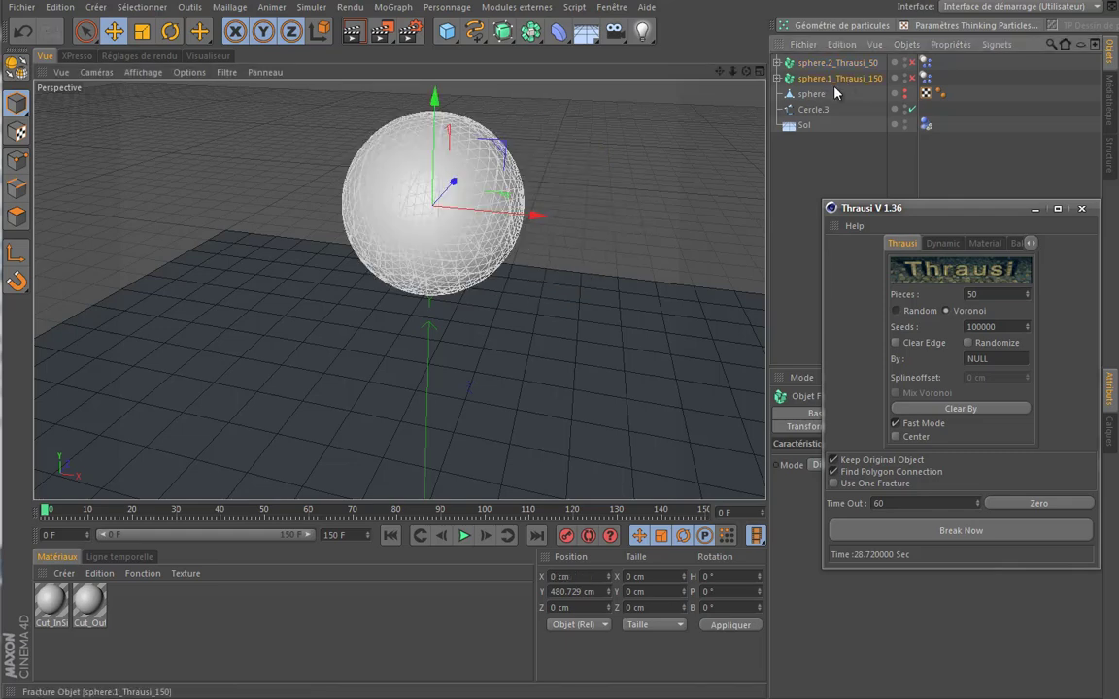
drag(542, 222, 724, 245)
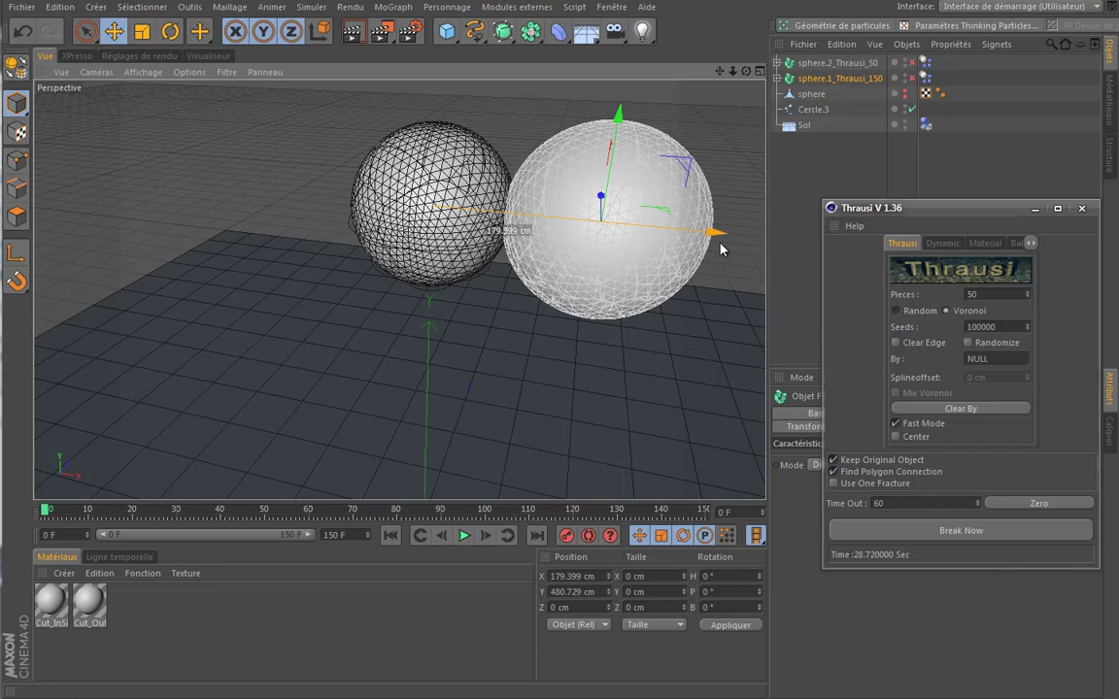
click(847, 64)
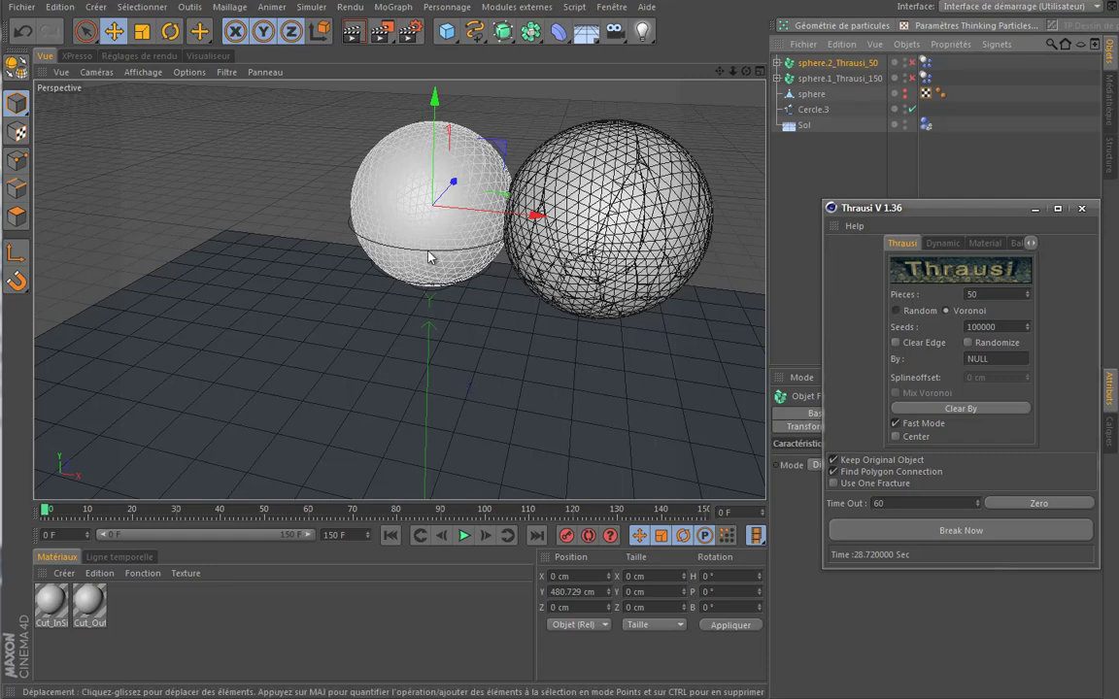
click(458, 205)
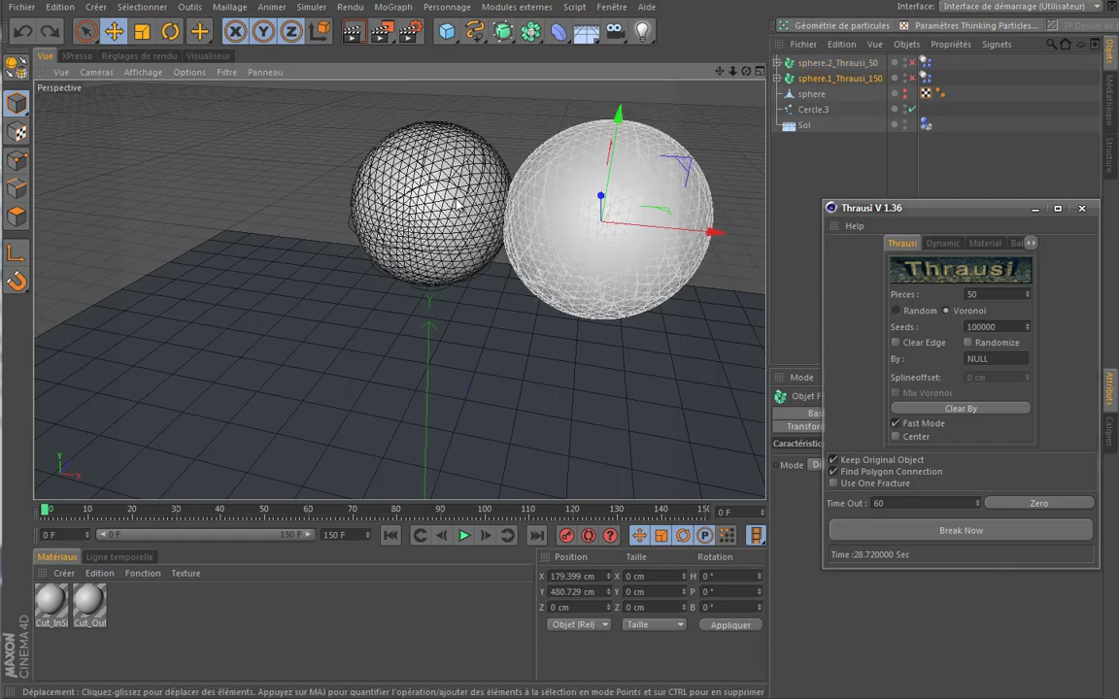
Step: Return sphere.1_Thrausi_150 to X 0, then delete both Thrausi fracture objects
key(ctrl+z)
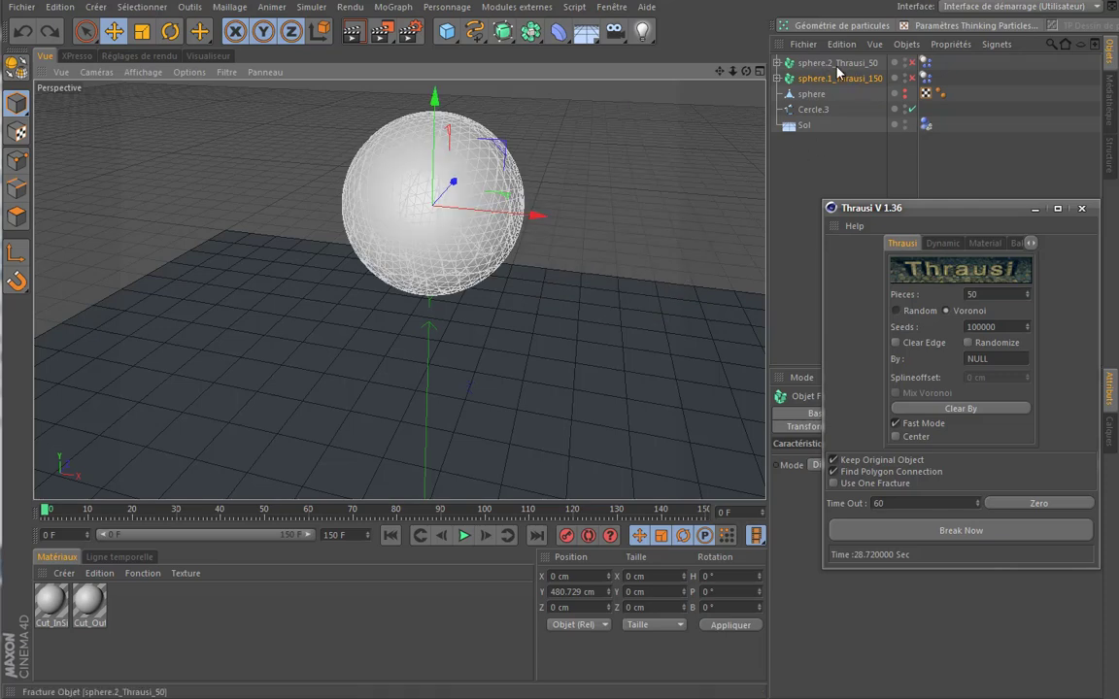
ctrl+click(837, 64)
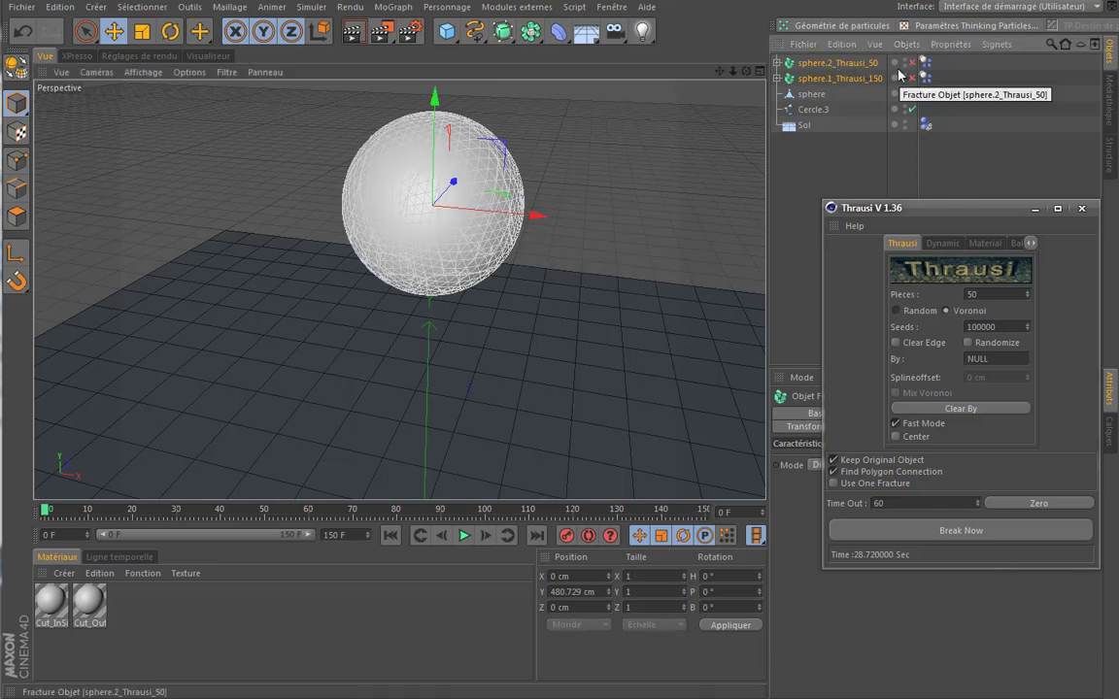
key(Delete)
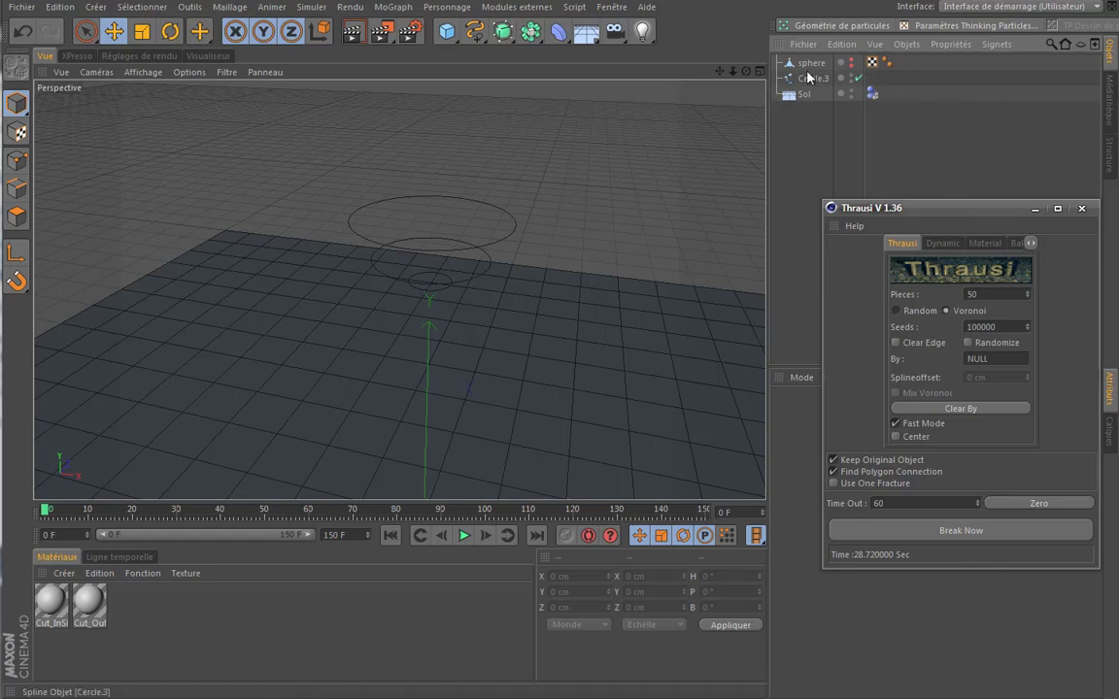
Step: Re-fracture the visible sphere with Find Polygon Connection off, dismissing the fraction type error
click(812, 64)
click(851, 62)
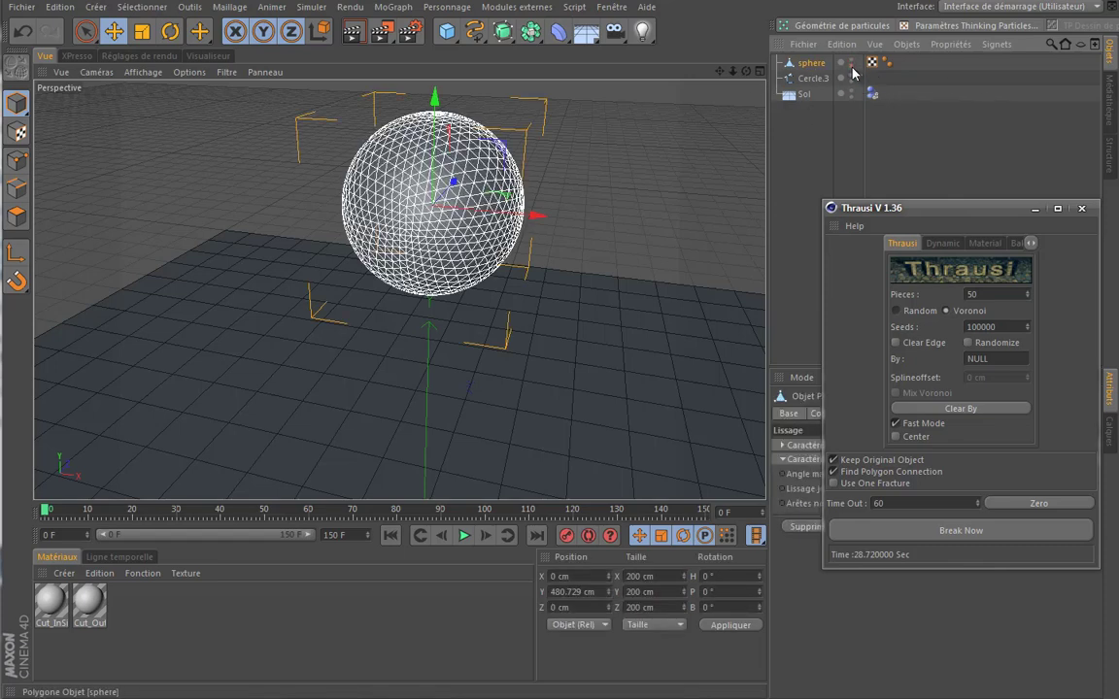
click(833, 472)
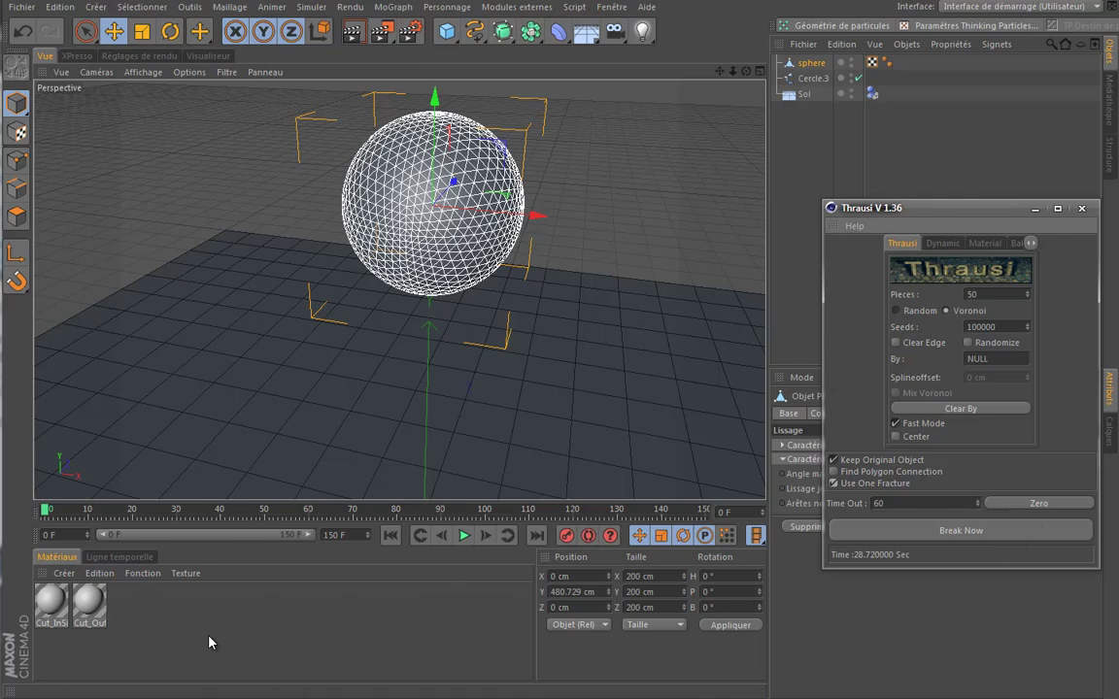
click(944, 531)
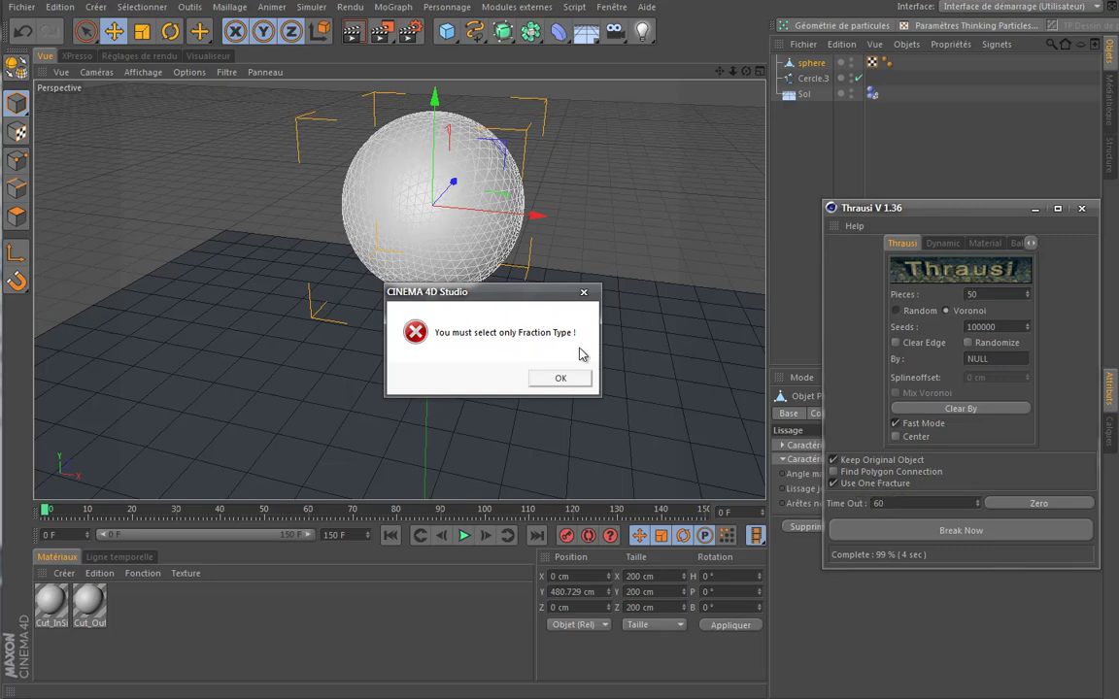
click(562, 378)
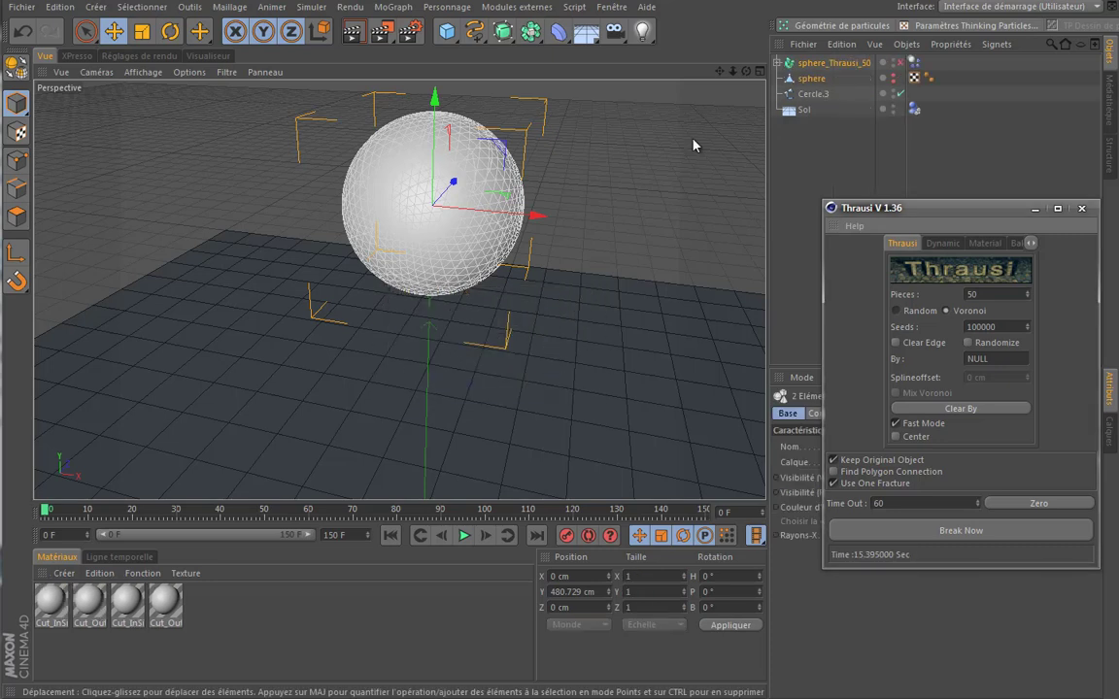
click(797, 63)
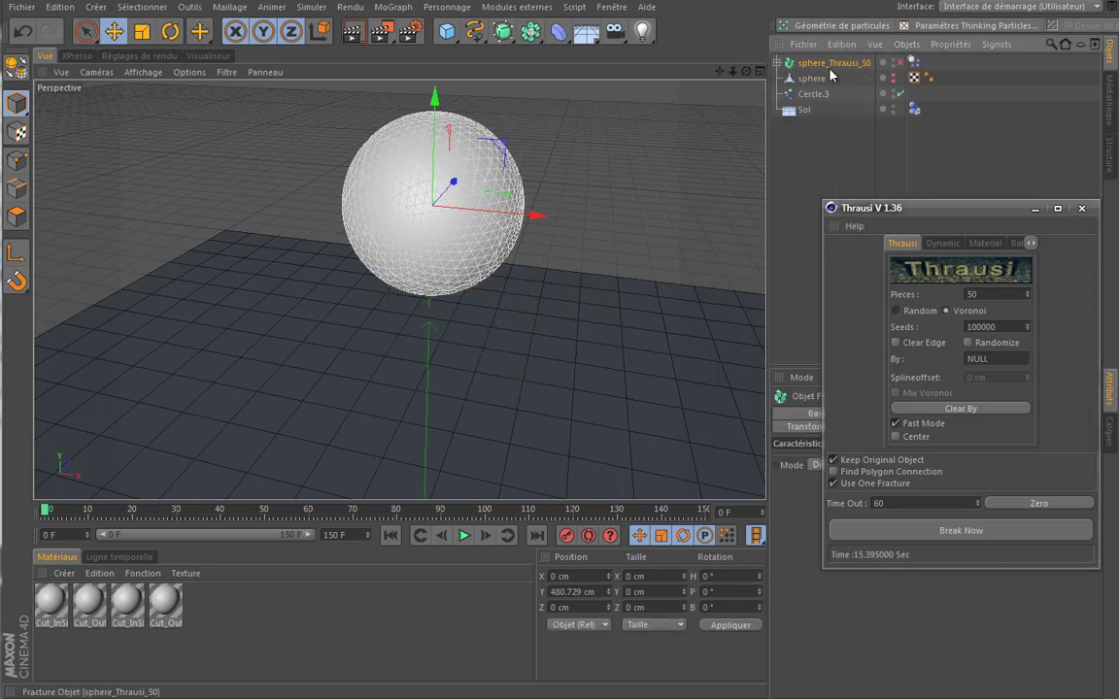
click(778, 63)
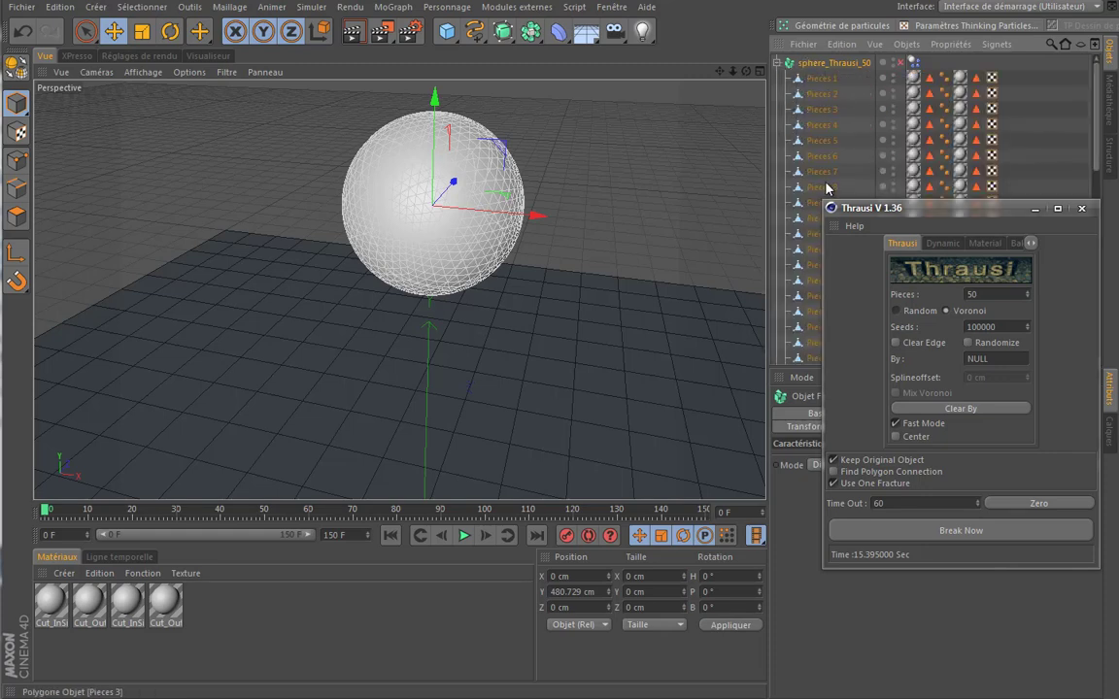
click(816, 202)
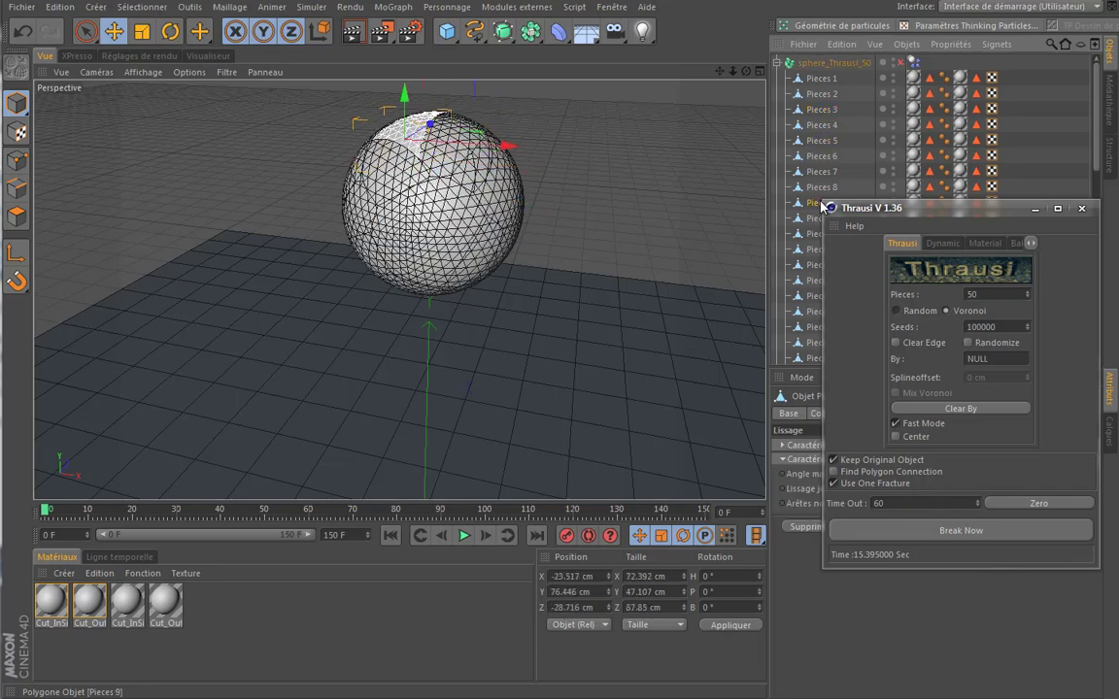
drag(744, 78, 495, 327)
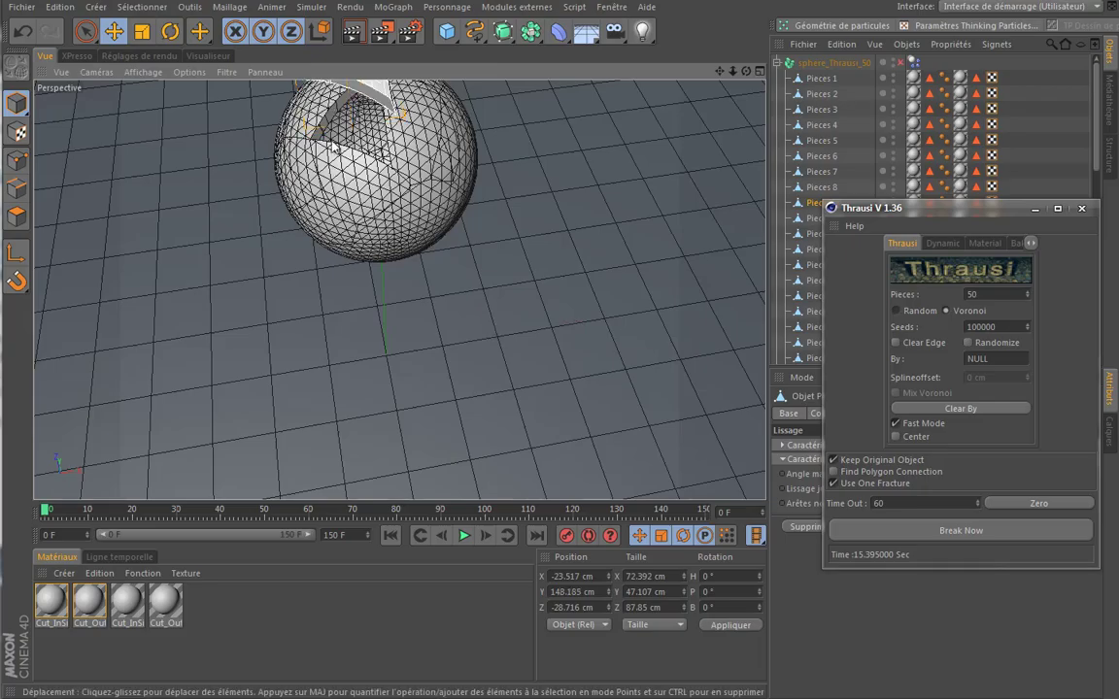
scroll(344, 132, up, 2)
scroll(344, 132, up, 4)
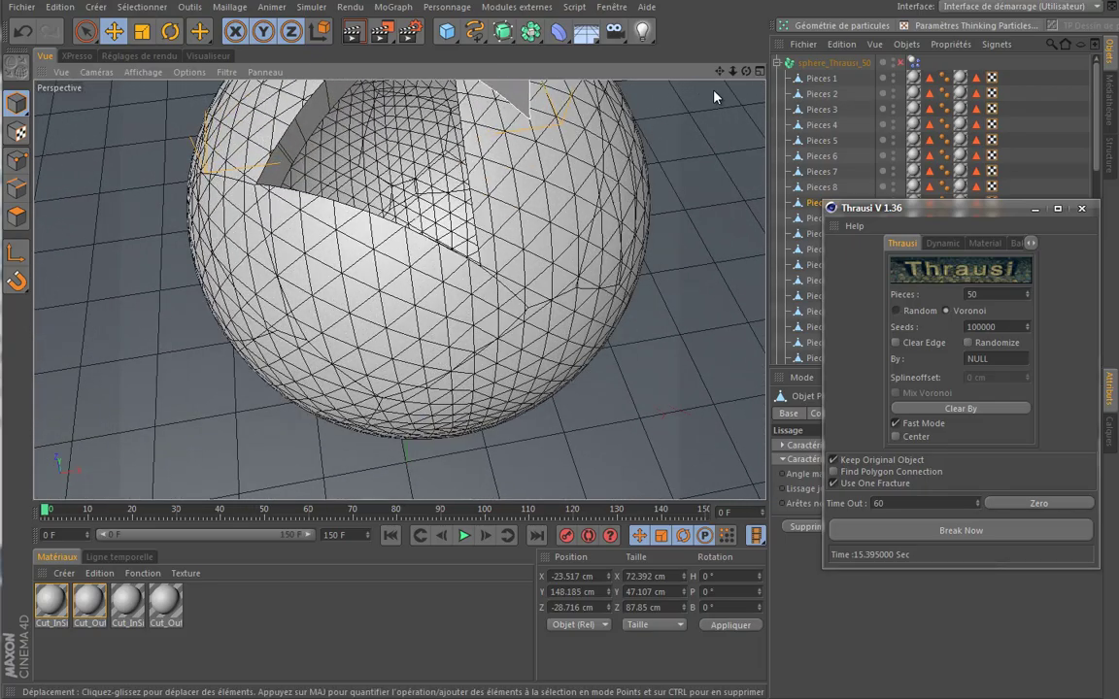
drag(745, 72, 493, 329)
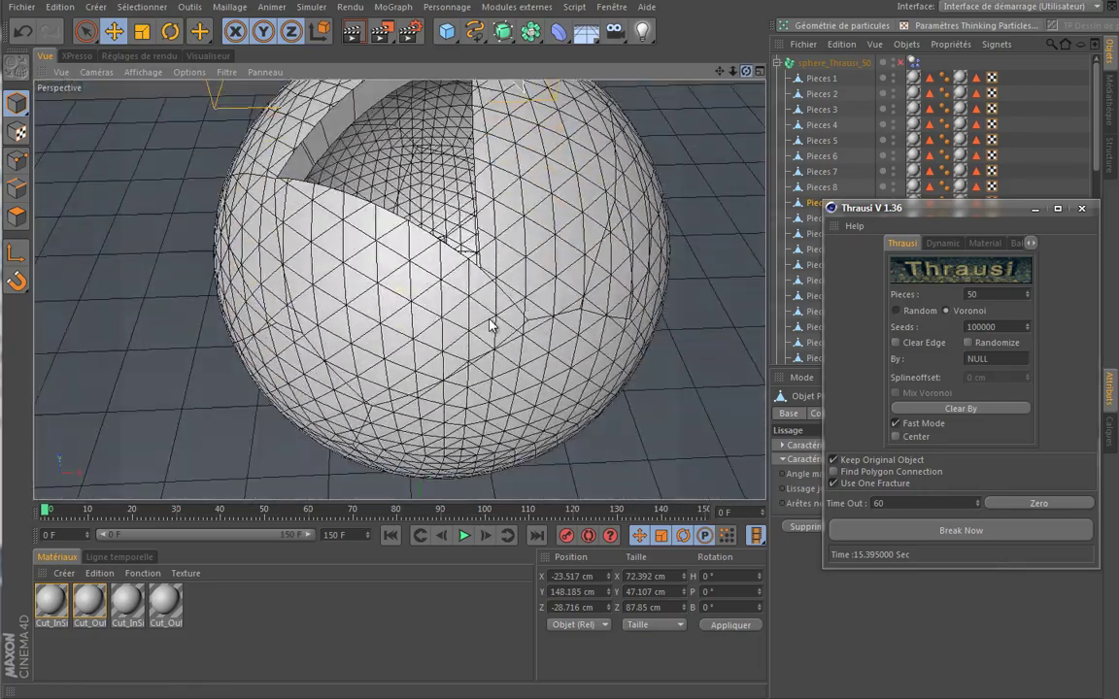
mouse_move(745, 72)
mouse_down()
mouse_move(612, 199)
mouse_move(630, 113)
mouse_move(399, 294)
mouse_move(672, 138)
mouse_up()
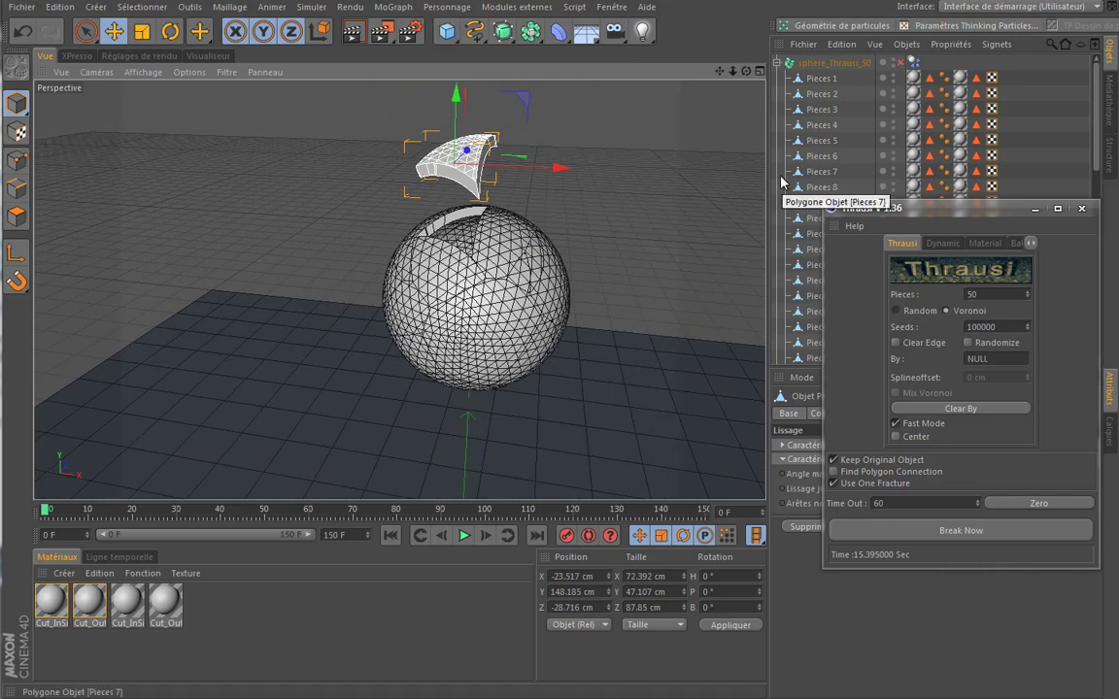
key(ctrl+z)
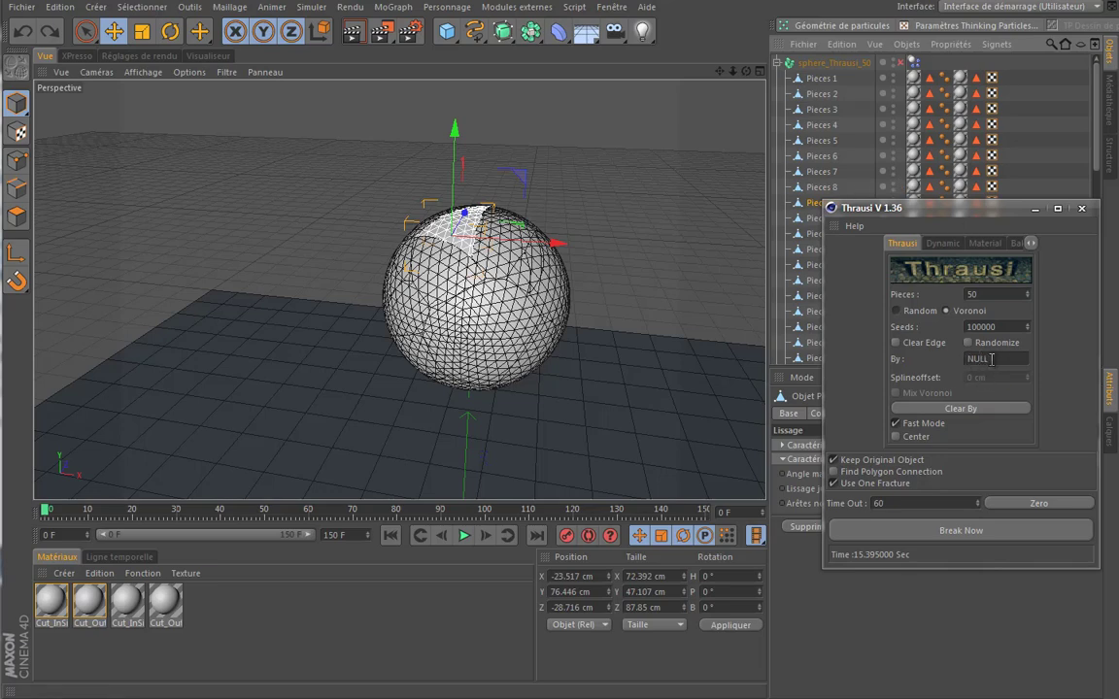
key(ctrl+z)
key(ctrl+z)
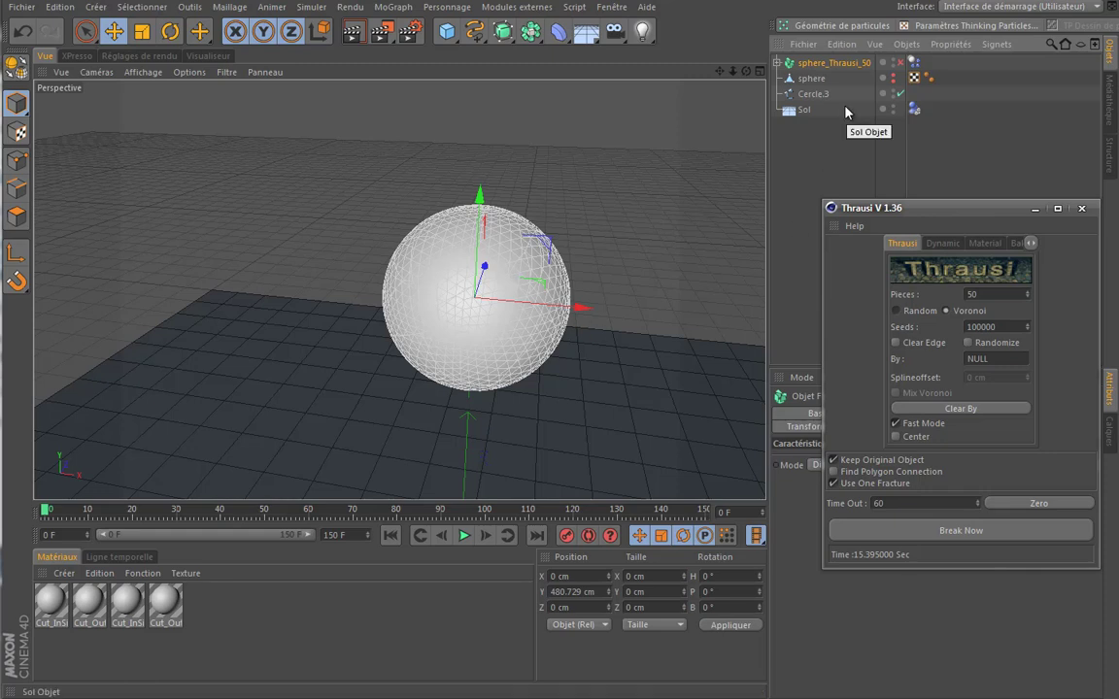
Step: Delete sphere_Thrausi_50, set Thrausi's By to Cercle.3, and re-fracture the sphere
key(Delete)
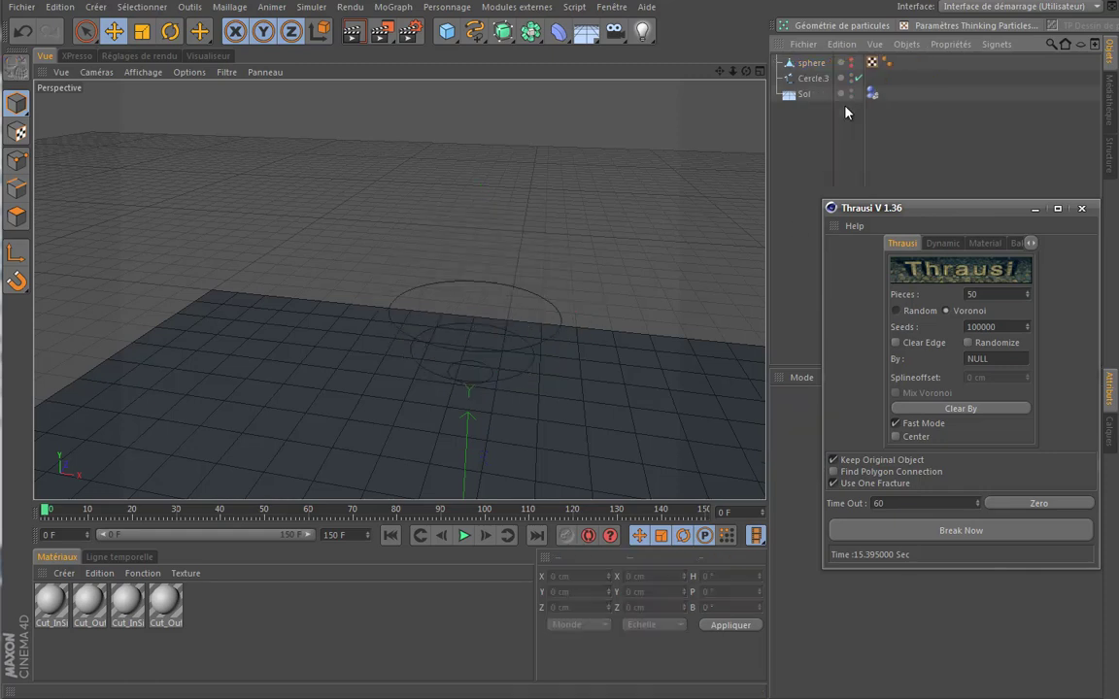
click(851, 62)
click(850, 63)
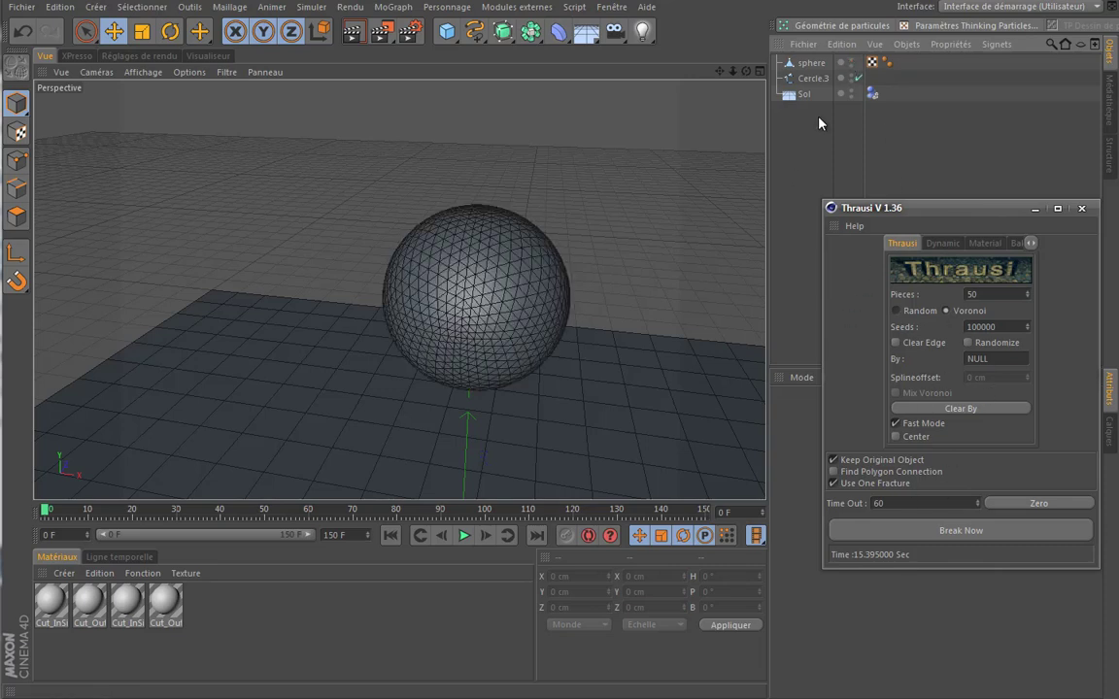
drag(983, 352, 983, 359)
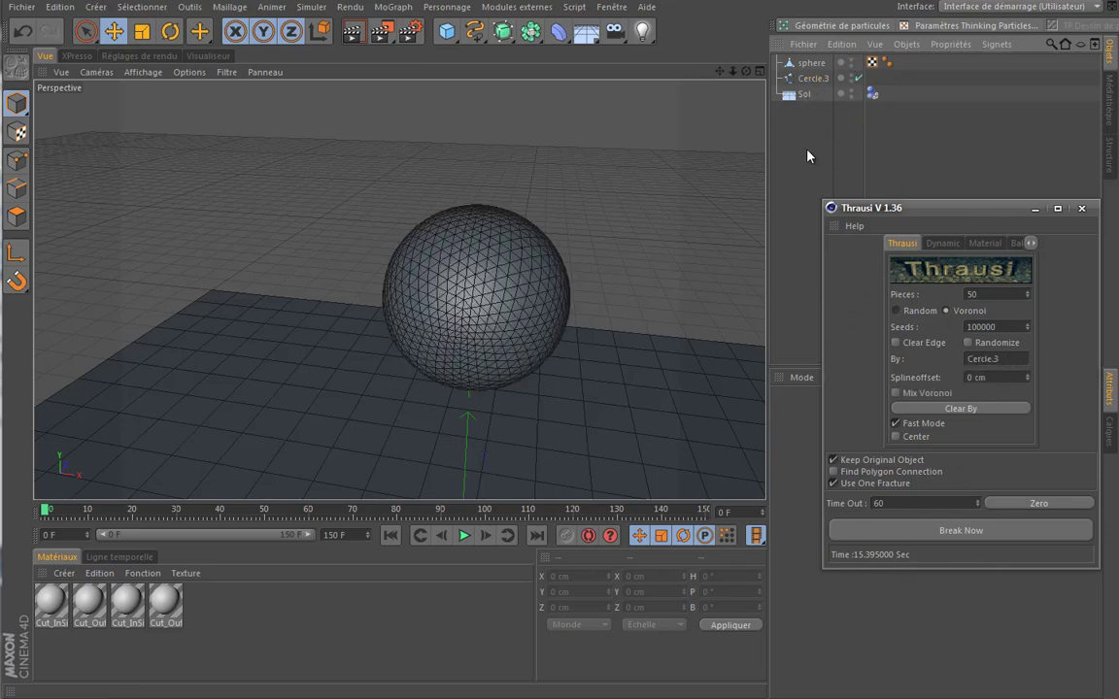
click(811, 62)
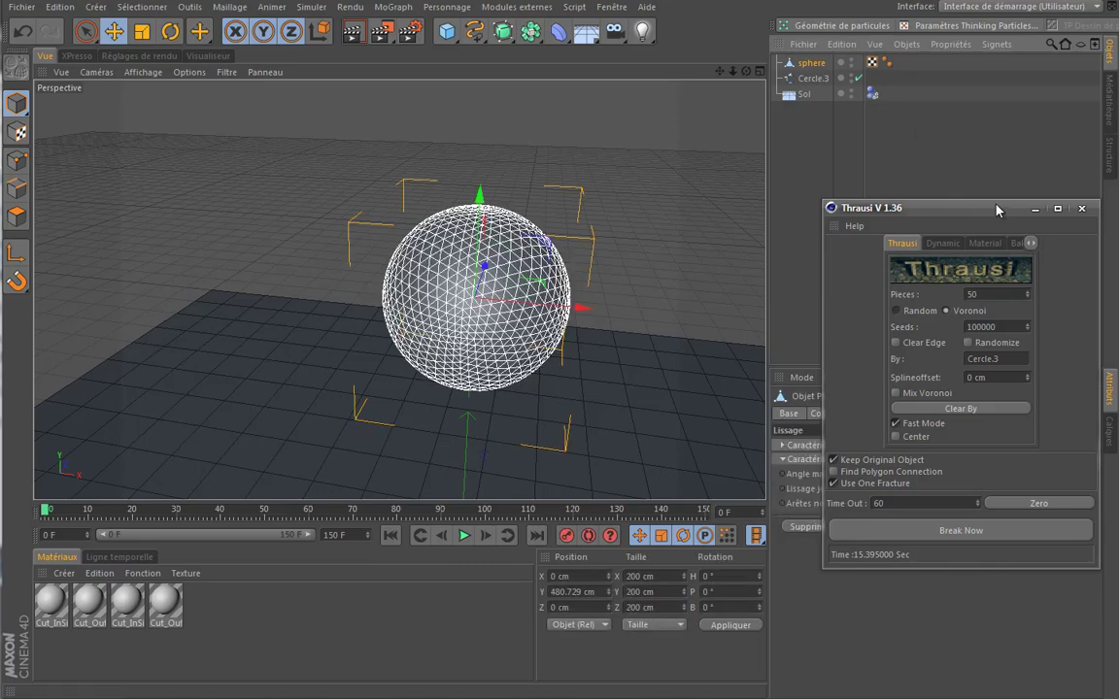
click(976, 540)
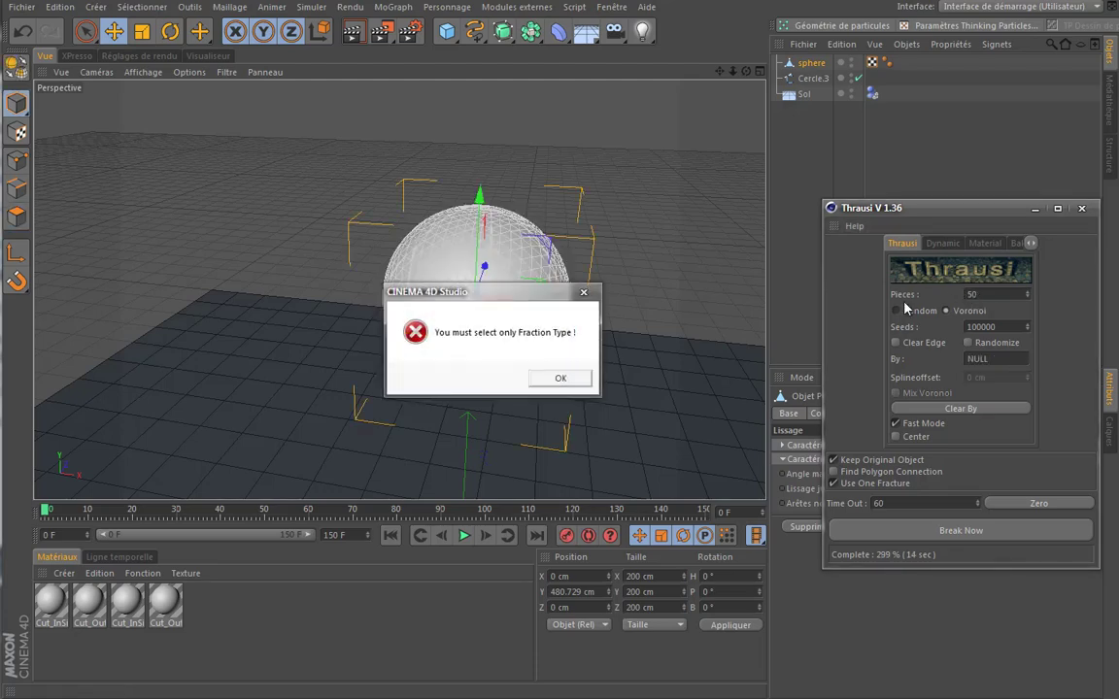
click(562, 379)
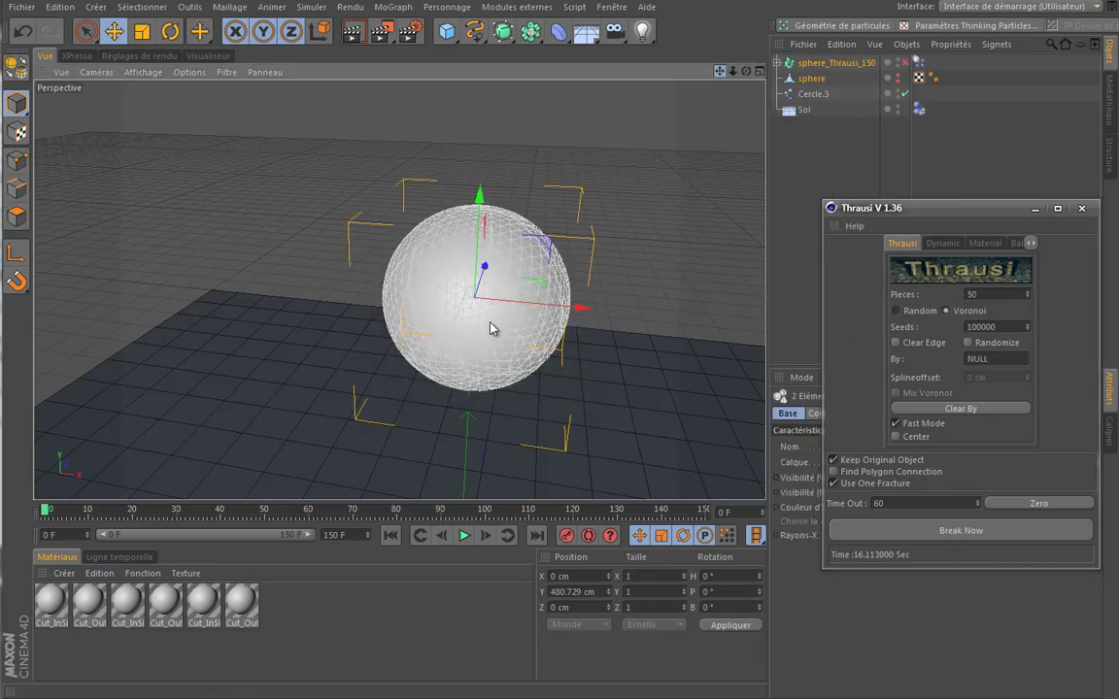
Step: Close the Thrausi window and expand sphere_Thrausi_150 to browse its Pieces
alt+middle_drag(492, 325, 427, 258)
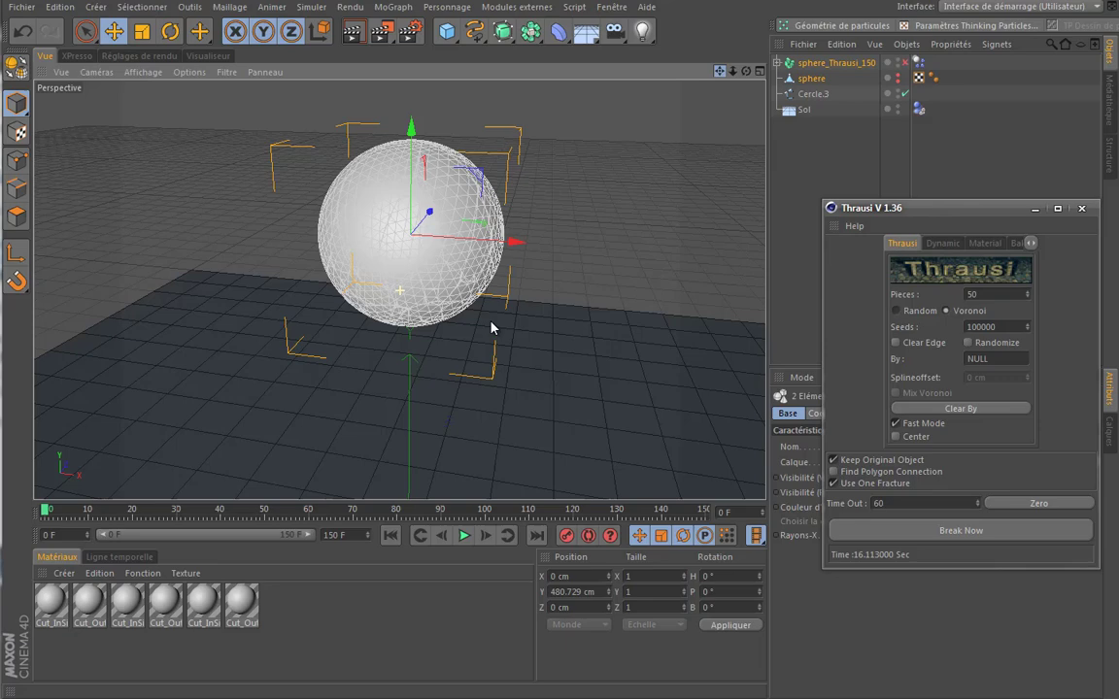
click(1036, 209)
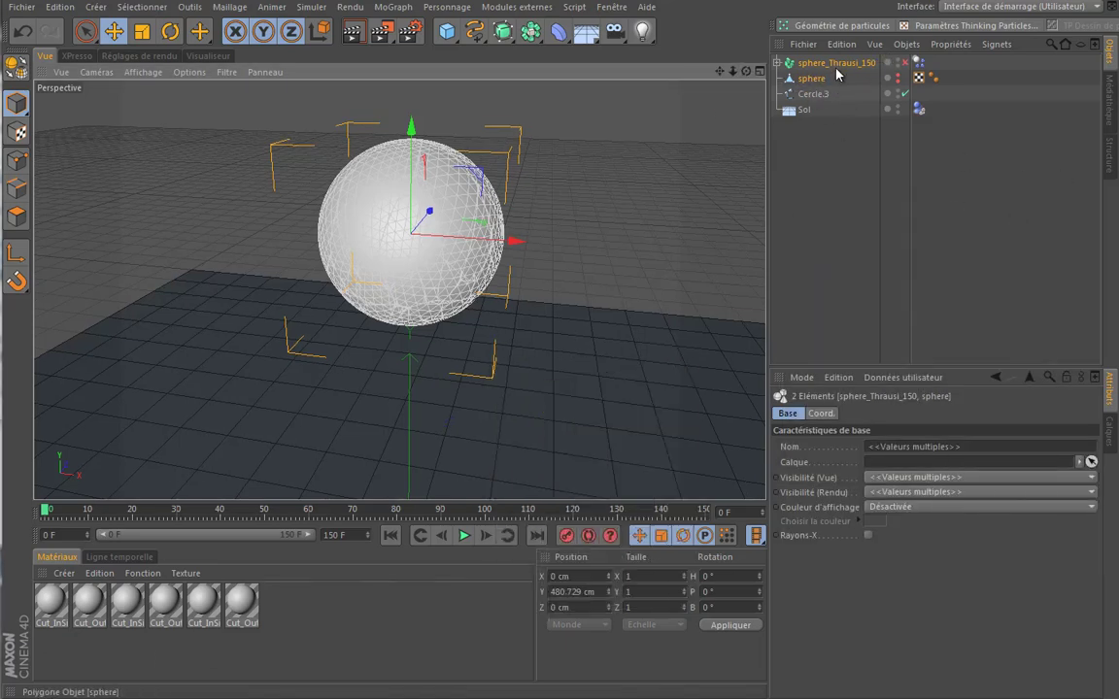
click(807, 65)
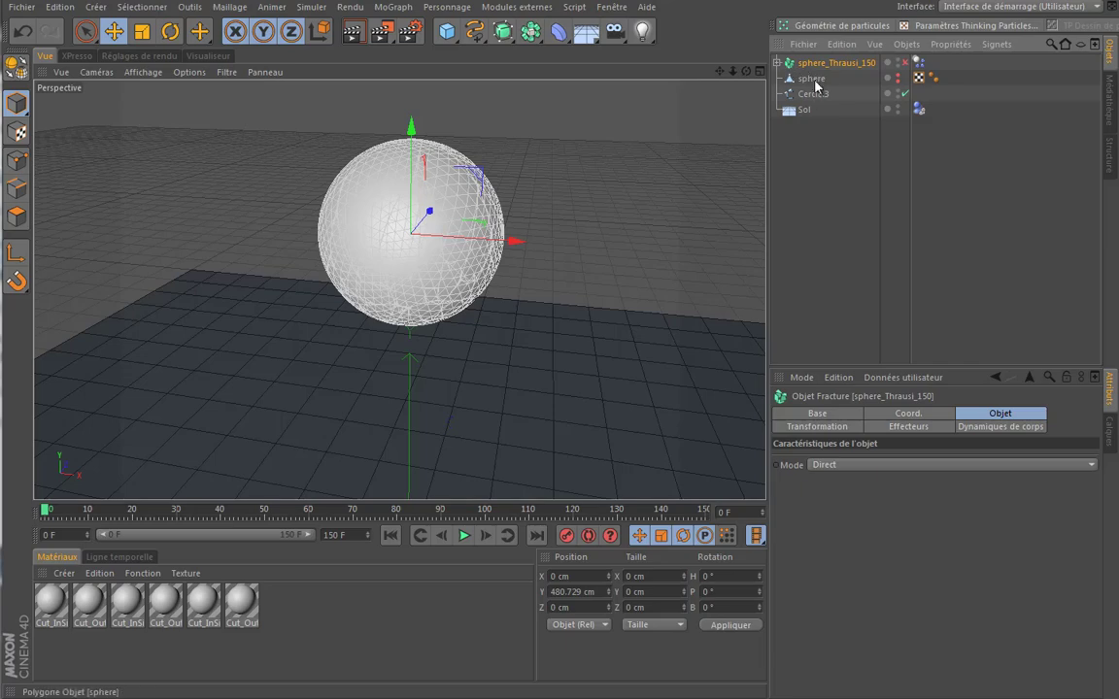
click(778, 63)
click(823, 94)
click(823, 187)
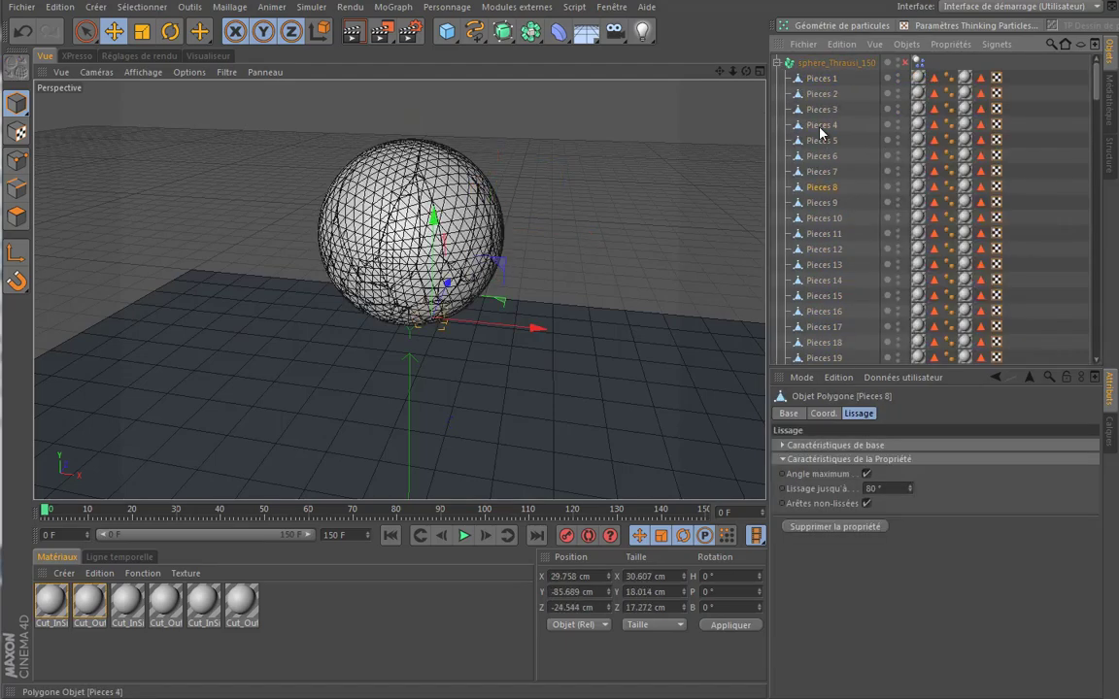
click(820, 127)
click(823, 93)
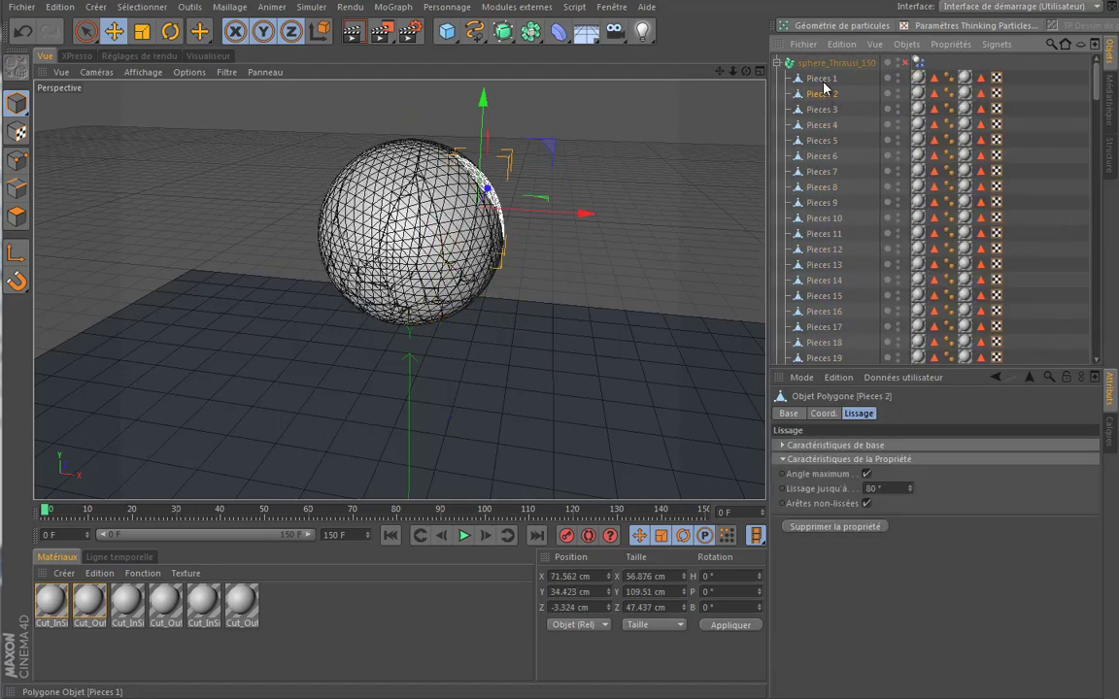
Step: Pull Pieces 1 out along X to confirm separation, undo, and collapse the hierarchy
click(822, 82)
drag(595, 237, 653, 238)
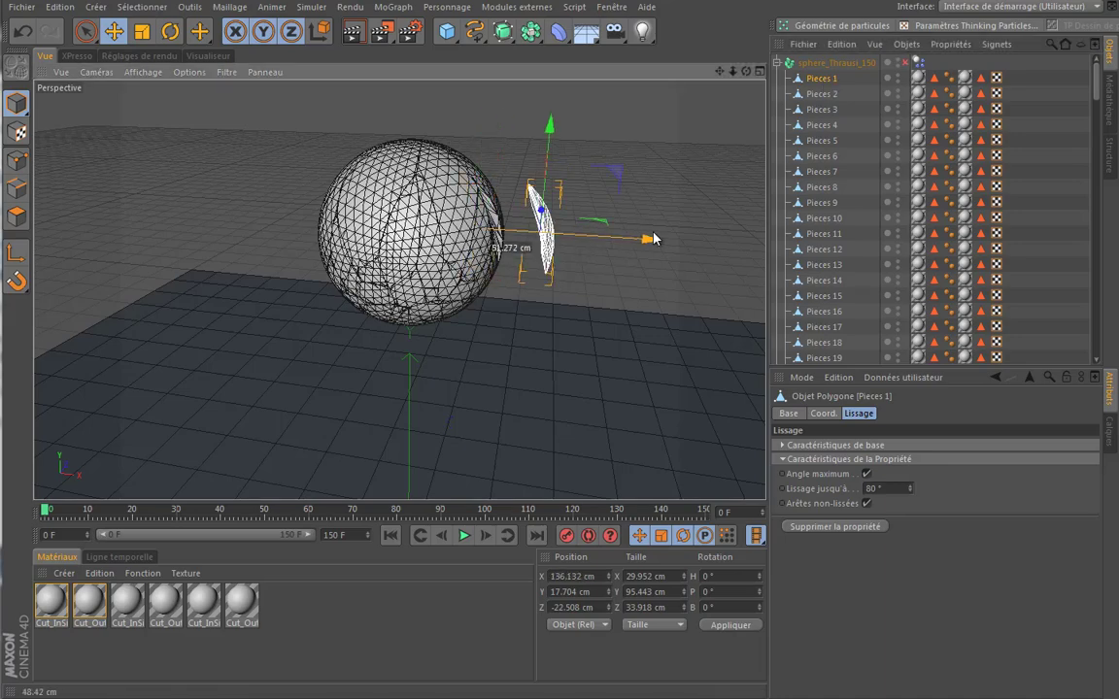
alt+drag(660, 106, 493, 327)
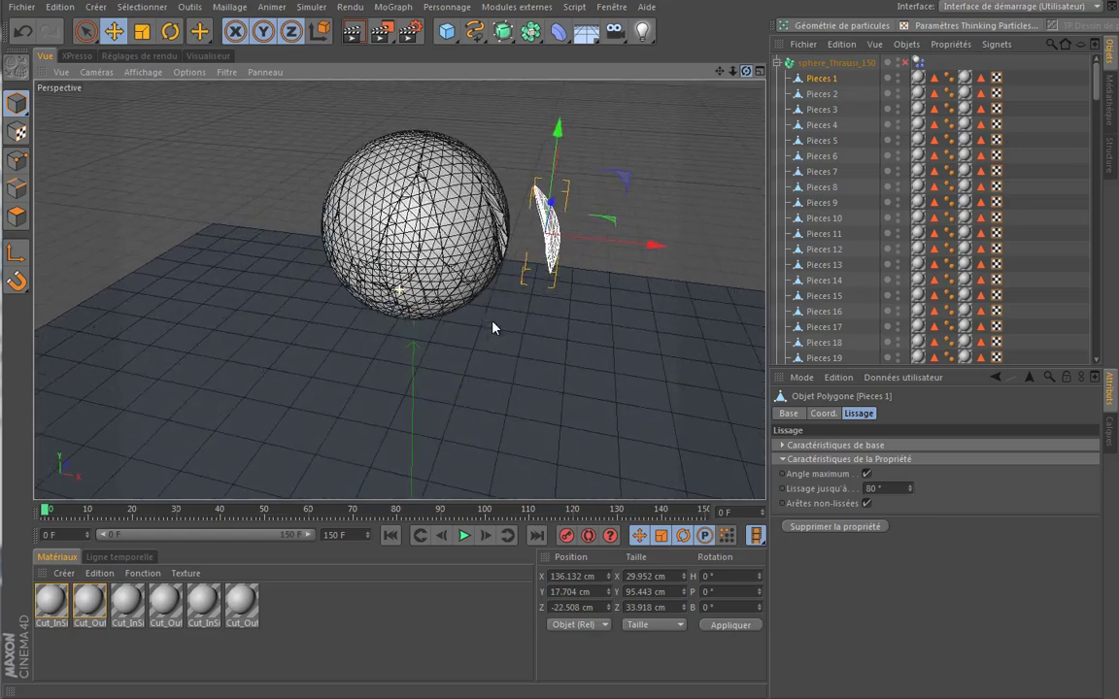
key(ctrl+z)
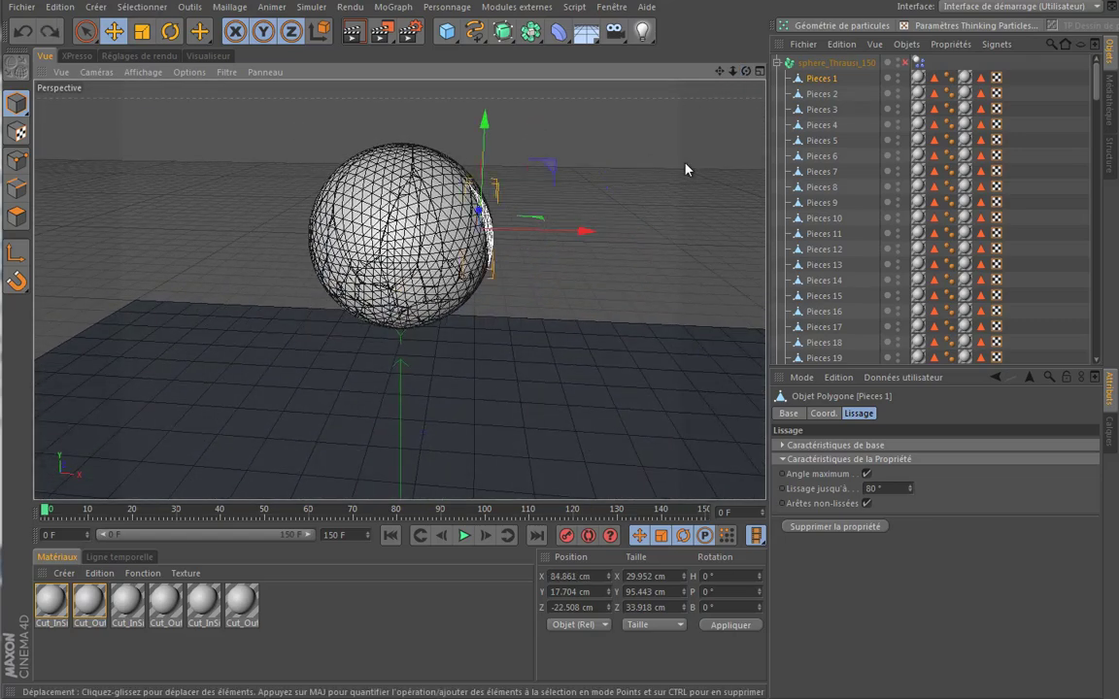
drag(716, 73, 491, 324)
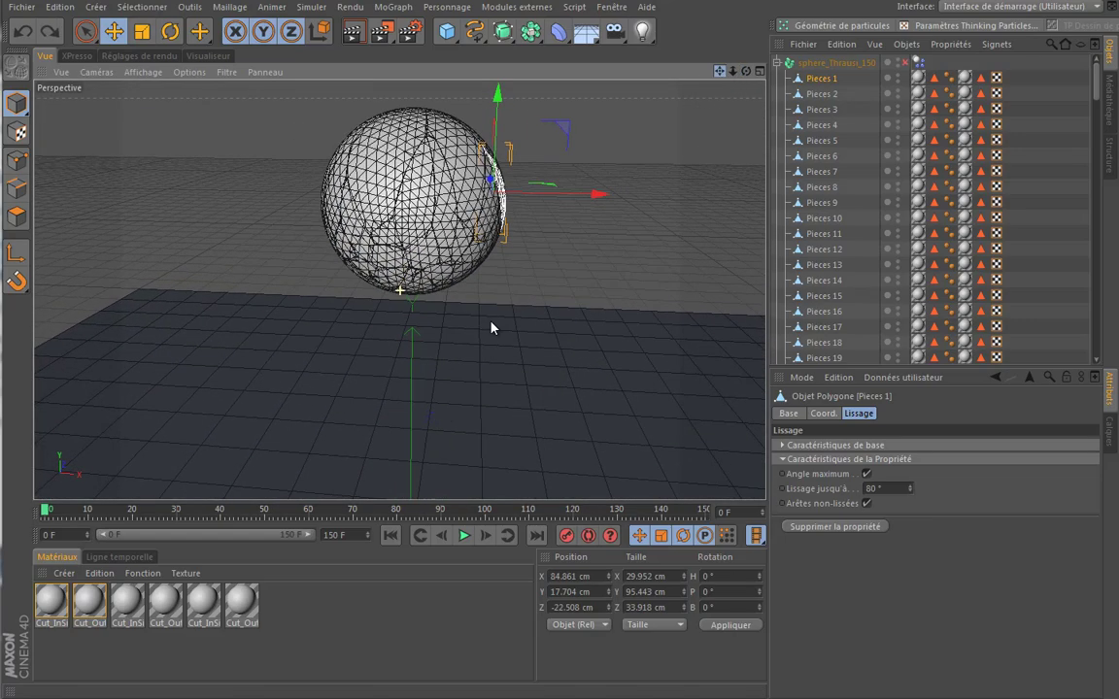
click(777, 62)
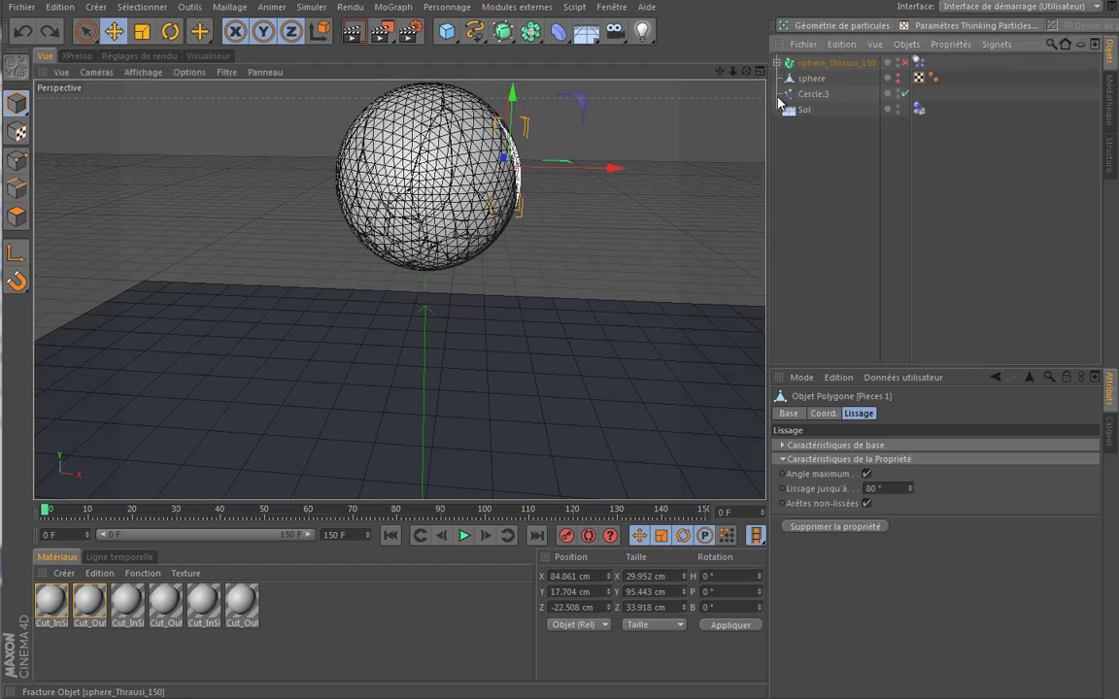
click(841, 66)
scroll(505, 304, down, 3)
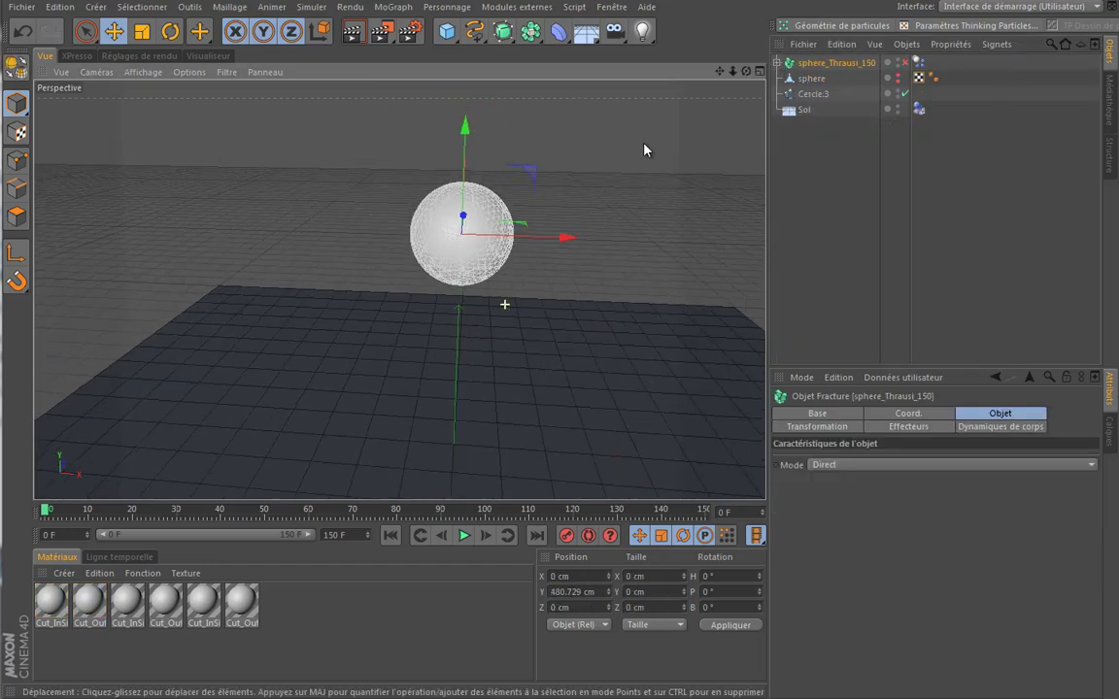
drag(720, 71, 441, 288)
click(813, 94)
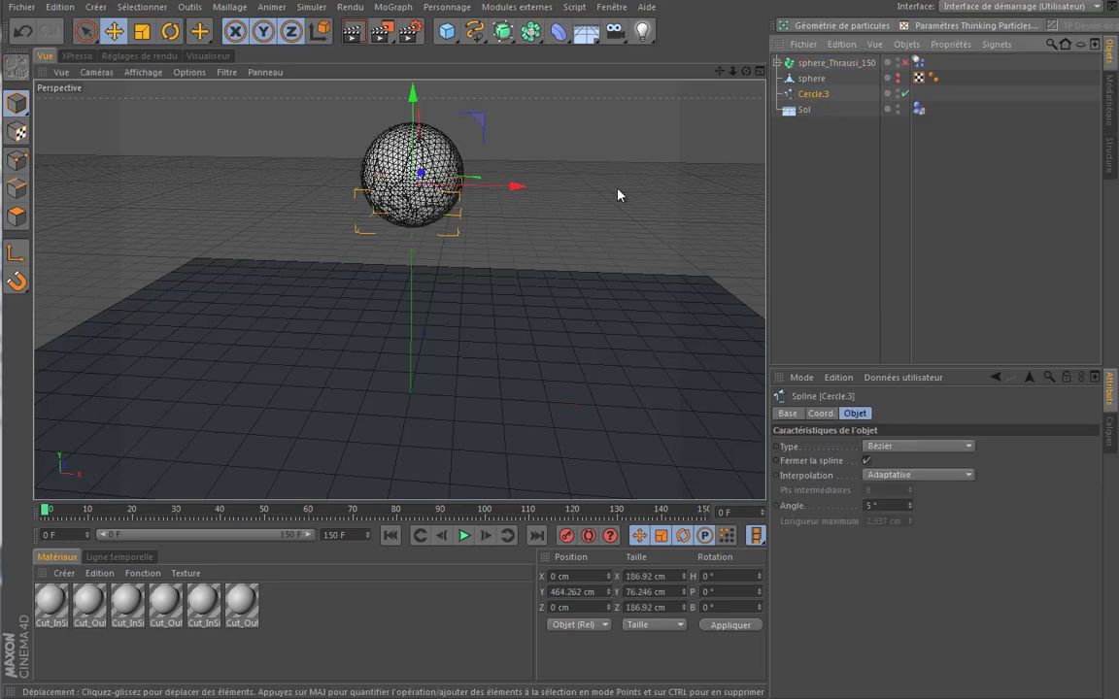
click(835, 62)
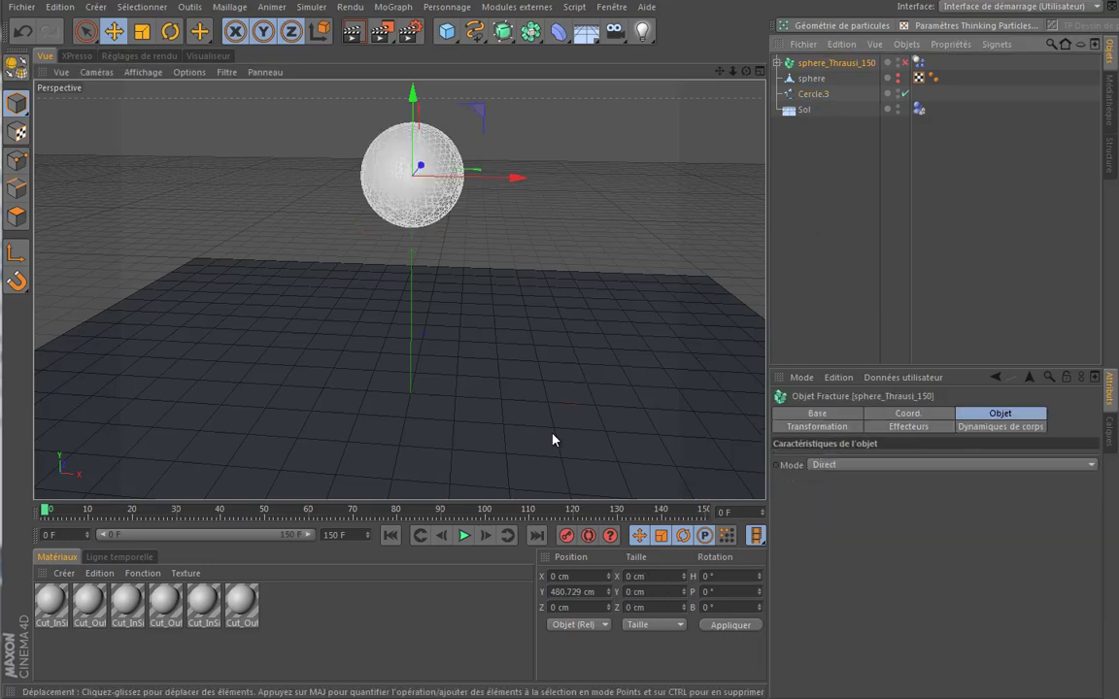
click(464, 535)
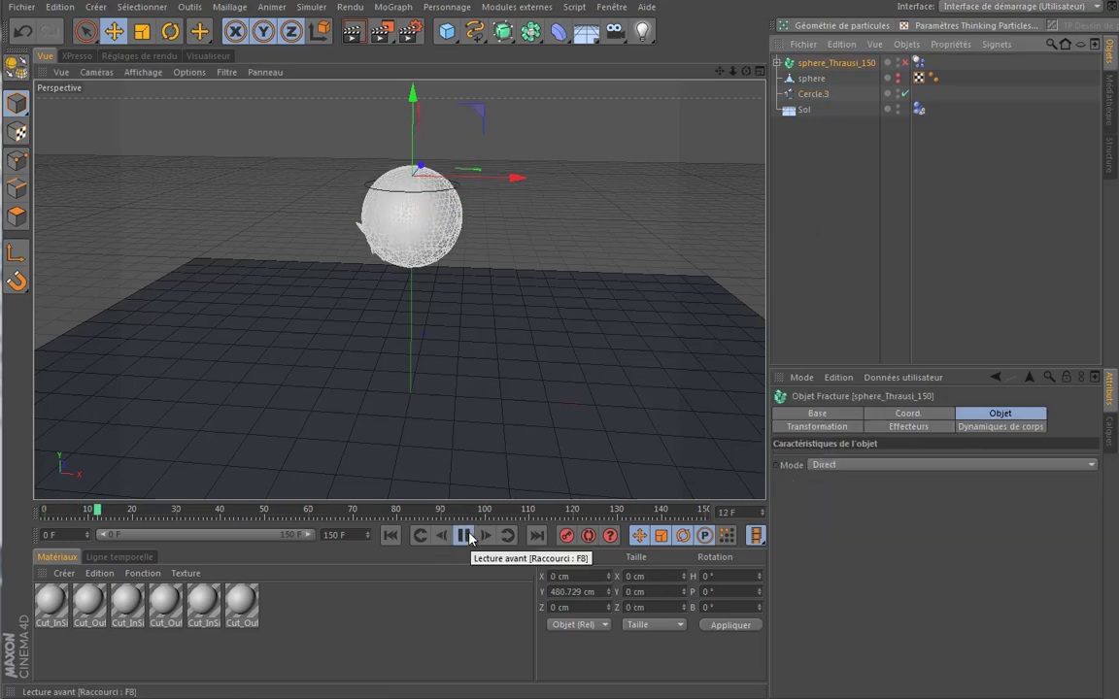
click(465, 535)
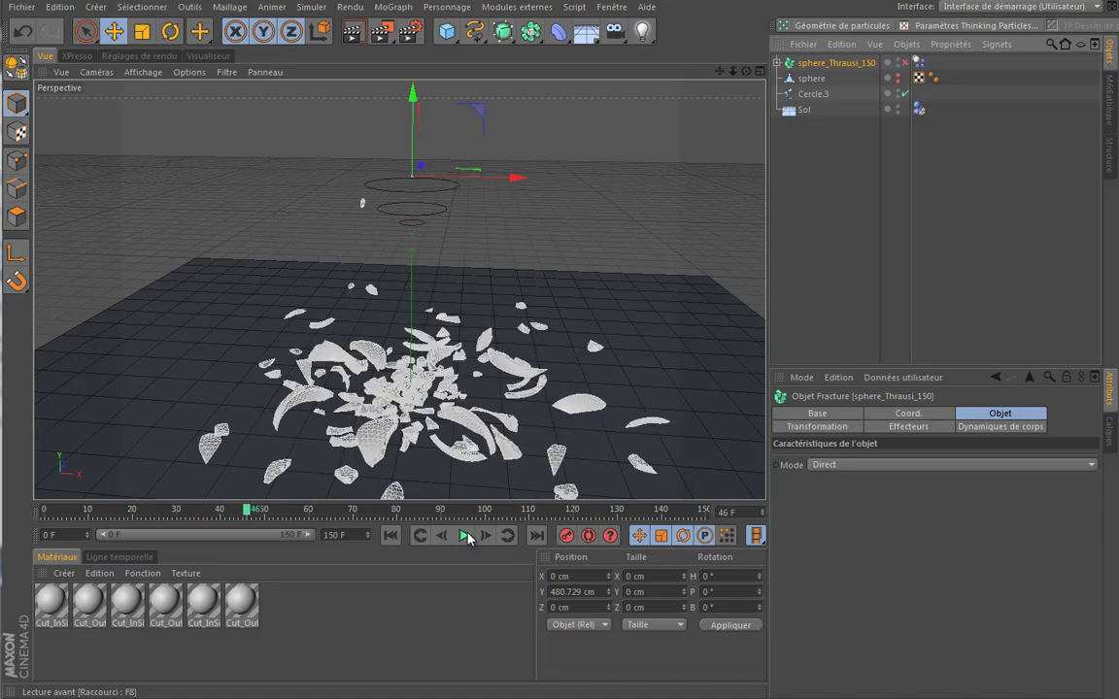
scroll(434, 378, up, 2)
scroll(434, 378, up, 3)
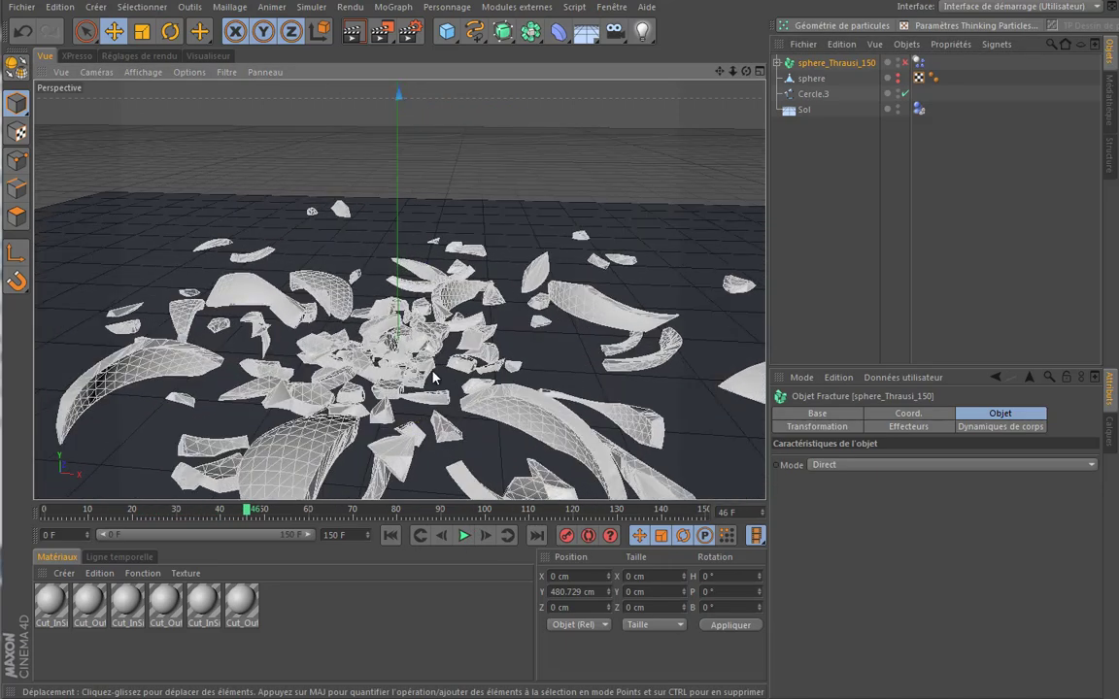
click(464, 536)
click(389, 535)
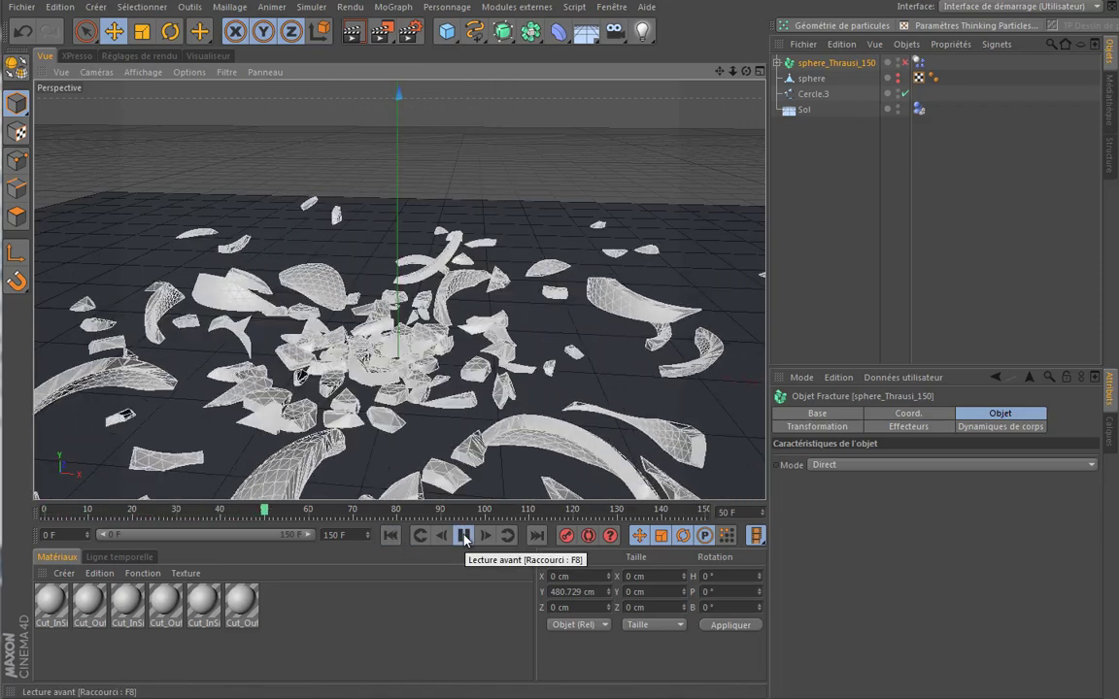
click(463, 535)
click(389, 535)
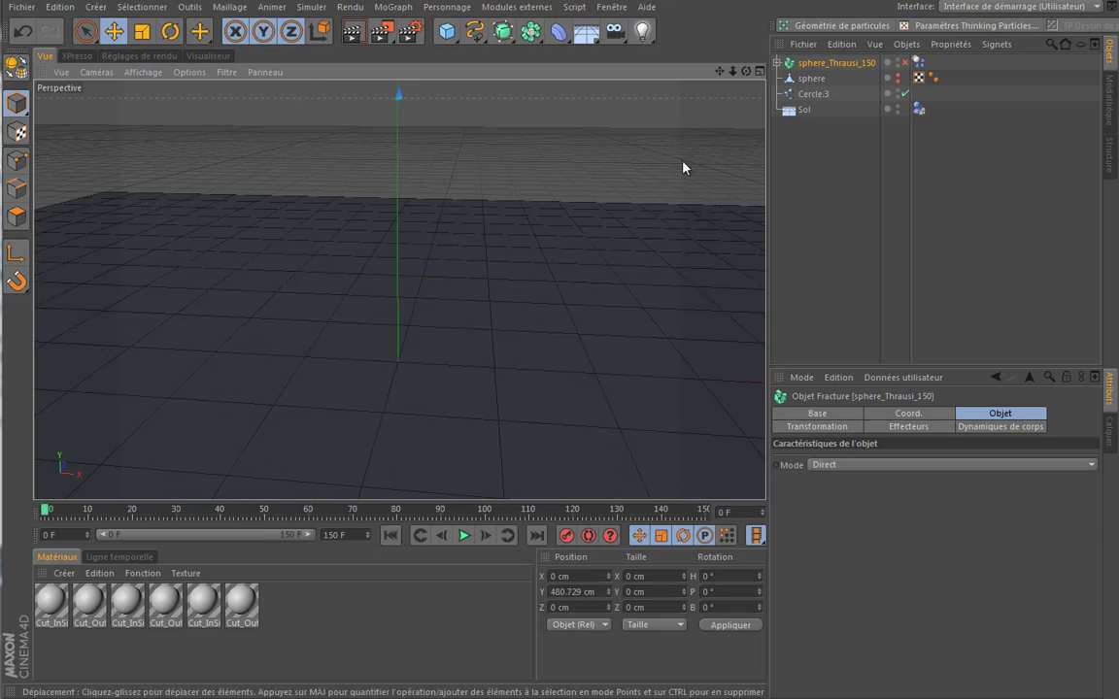
scroll(590, 249, down, 3)
scroll(589, 250, down, 3)
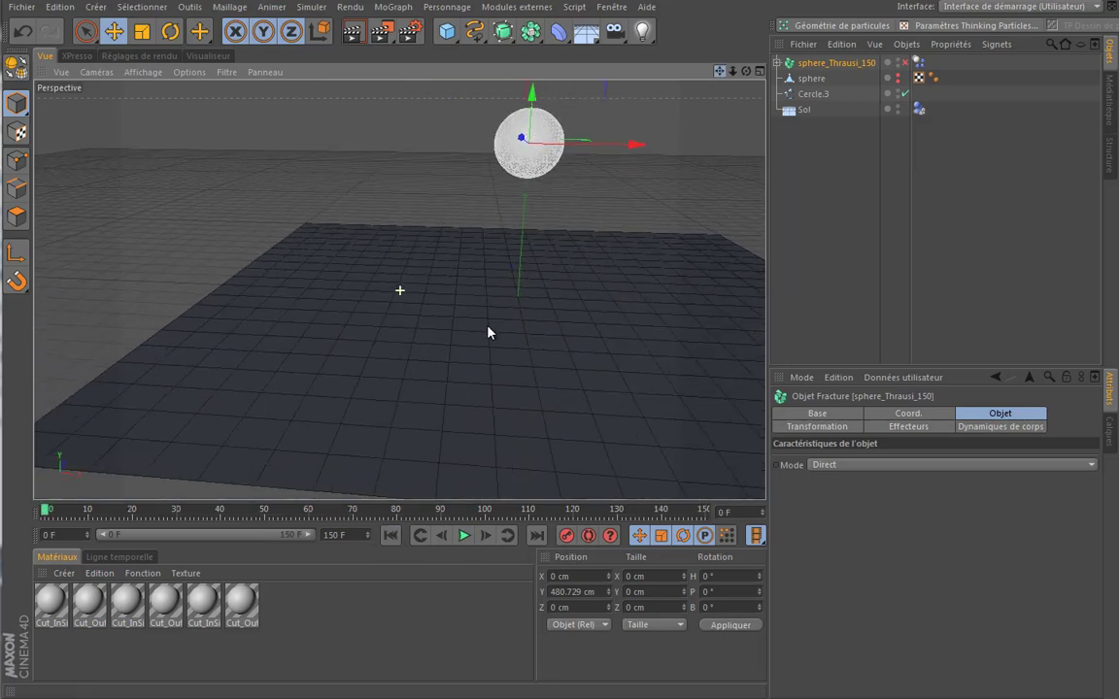
scroll(474, 184, up, 2)
scroll(477, 175, up, 3)
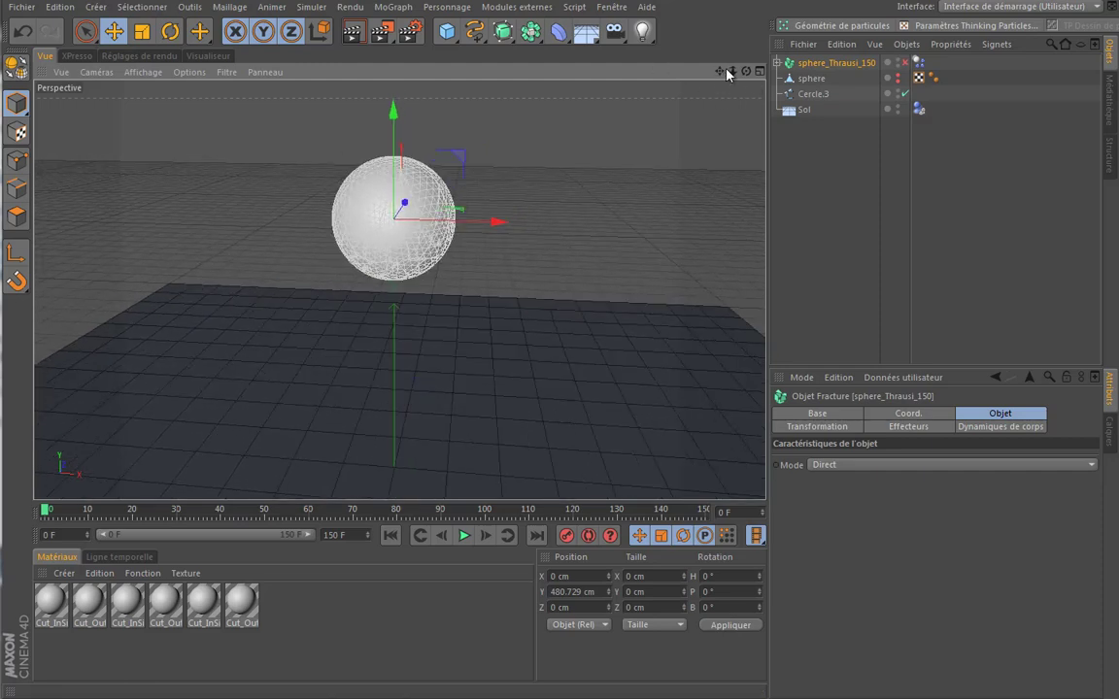
alt+drag(494, 319, 491, 327)
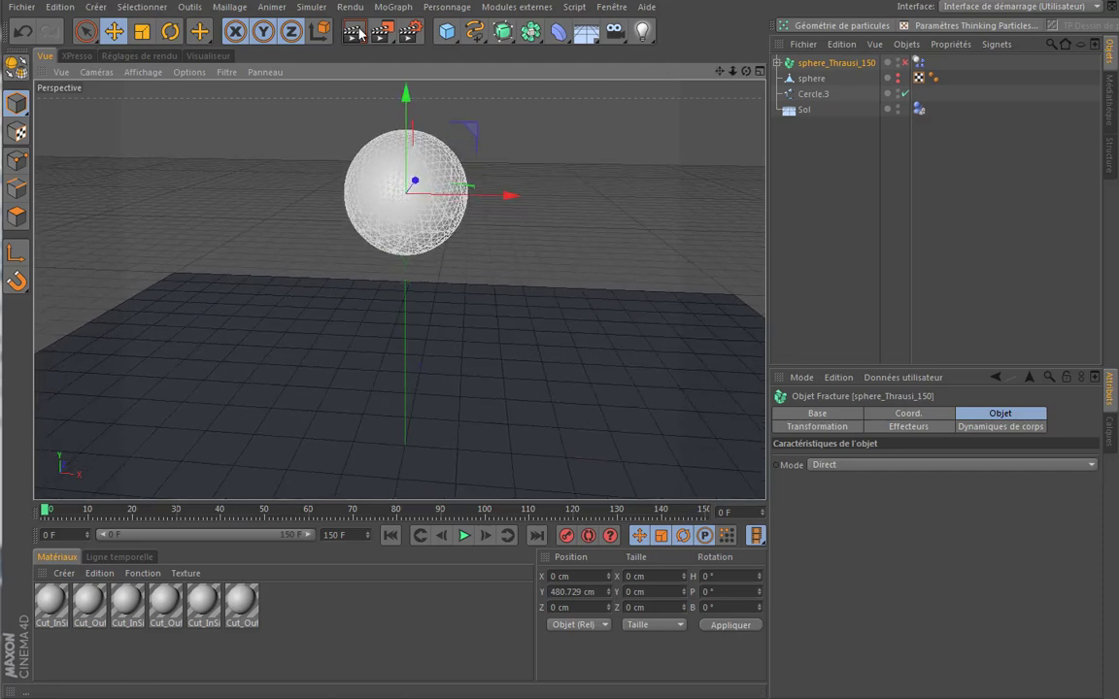
scroll(427, 173, up, 1)
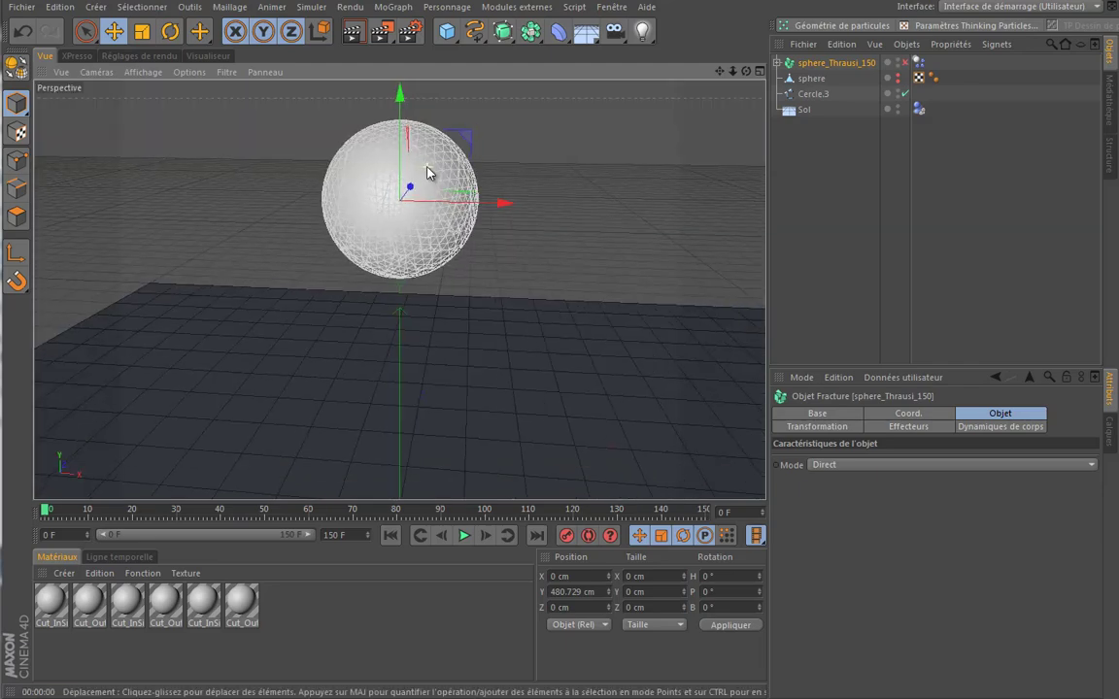
scroll(428, 175, up, 2)
scroll(427, 183, up, 2)
click(352, 31)
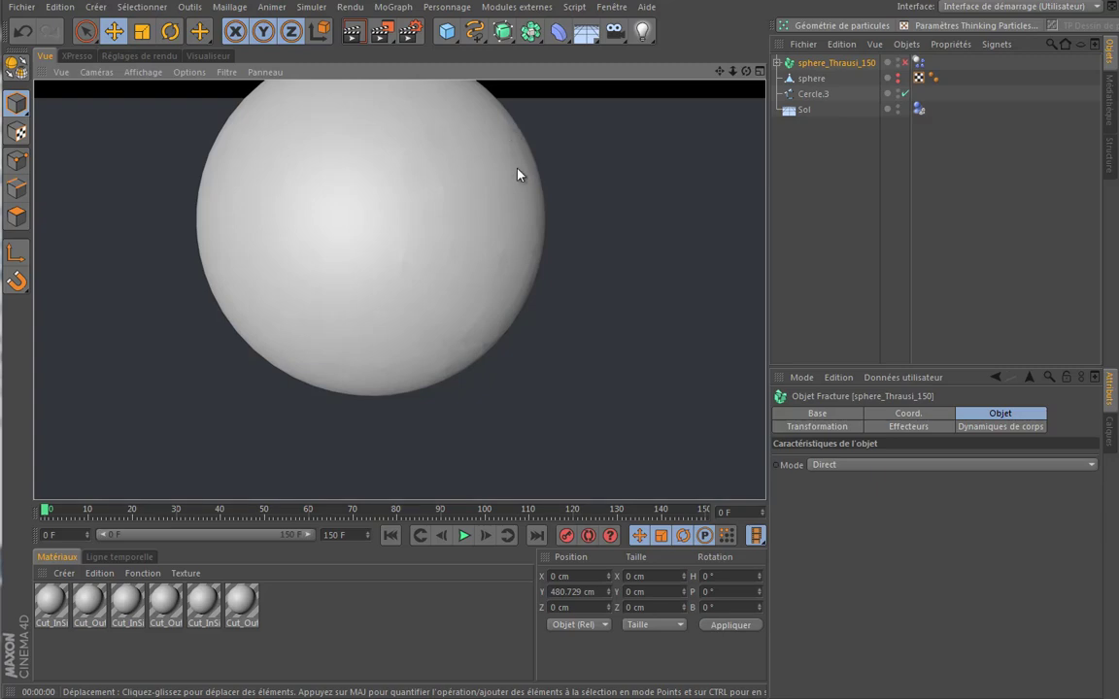
scroll(398, 222, down, 5)
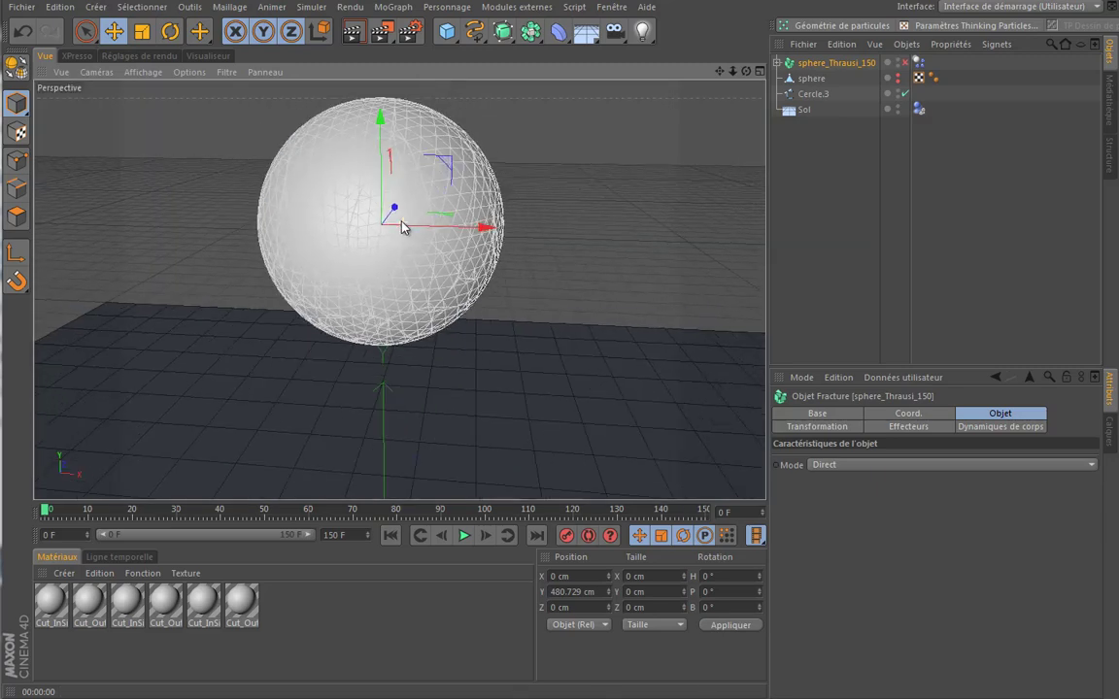
scroll(398, 221, down, 3)
Step: Run Supprimer les matériaux en double in the Material Manager
click(404, 611)
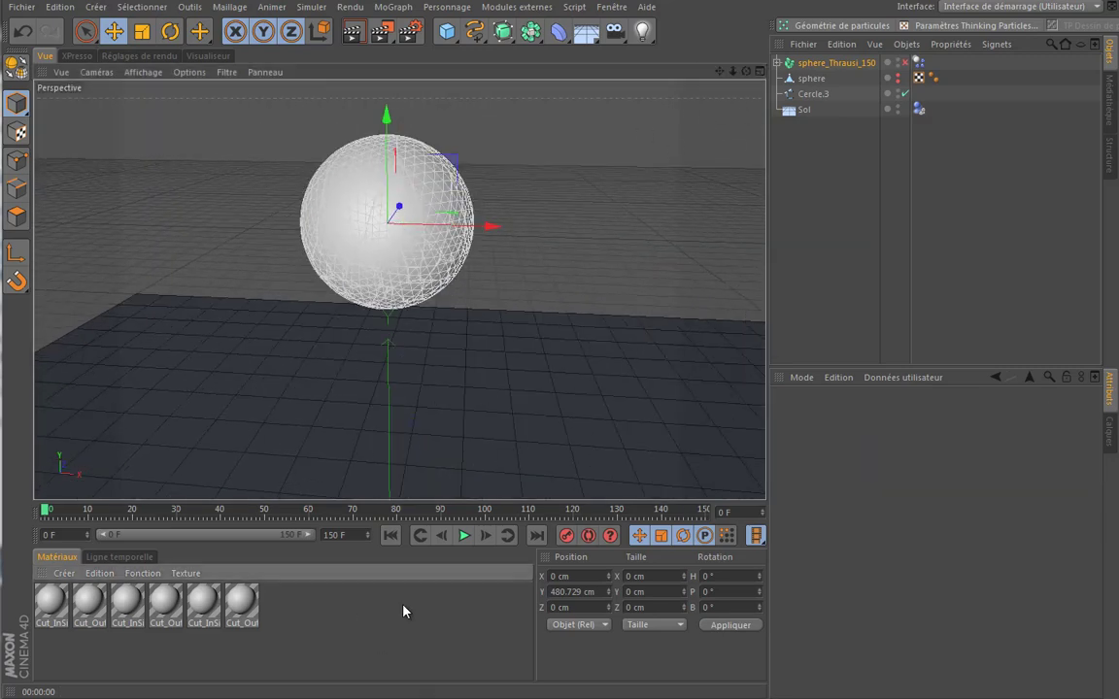
click(145, 574)
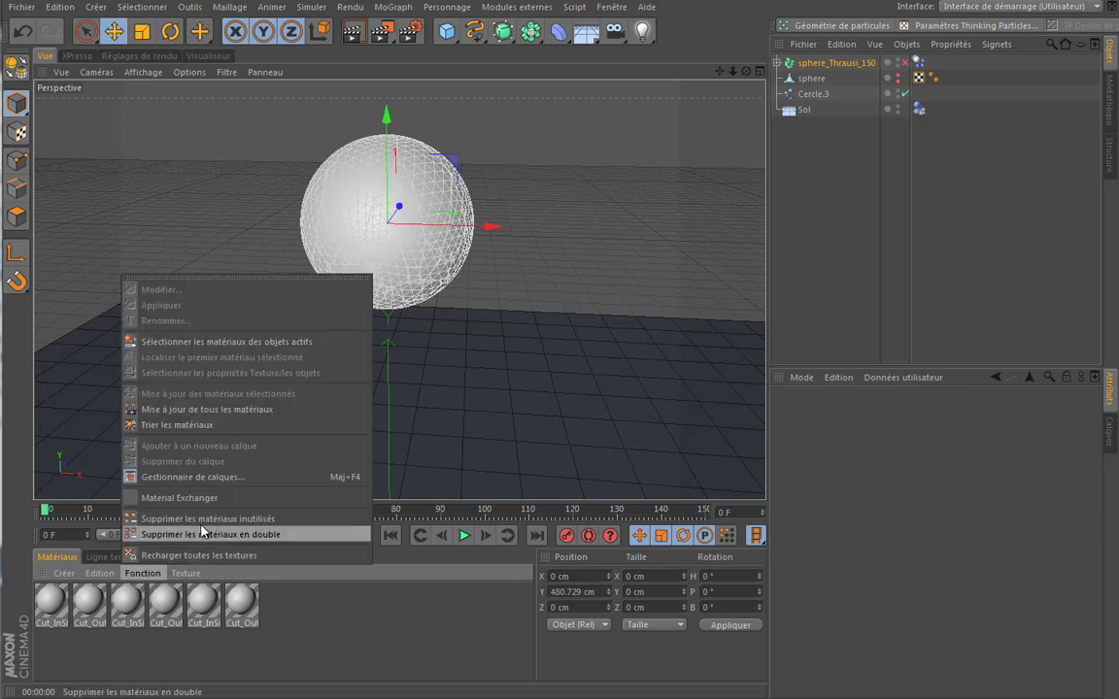
click(185, 515)
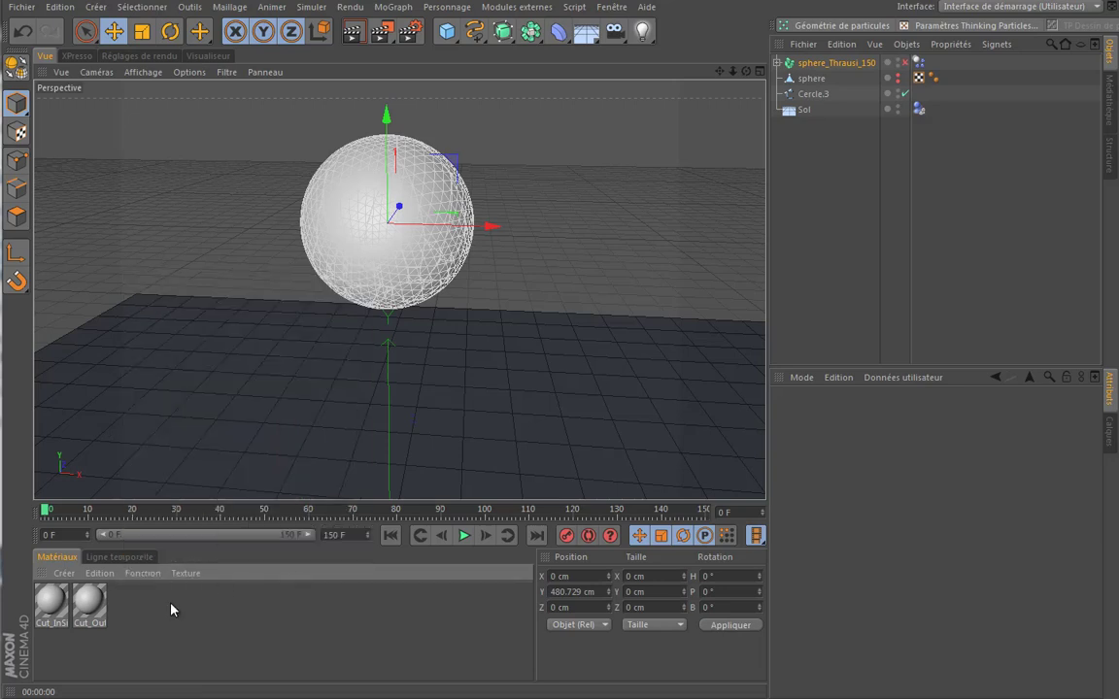
Step: Select sphere_Thrausi_150 and reframe the view on the sphere and floor
click(961, 254)
drag(719, 72, 493, 325)
click(844, 63)
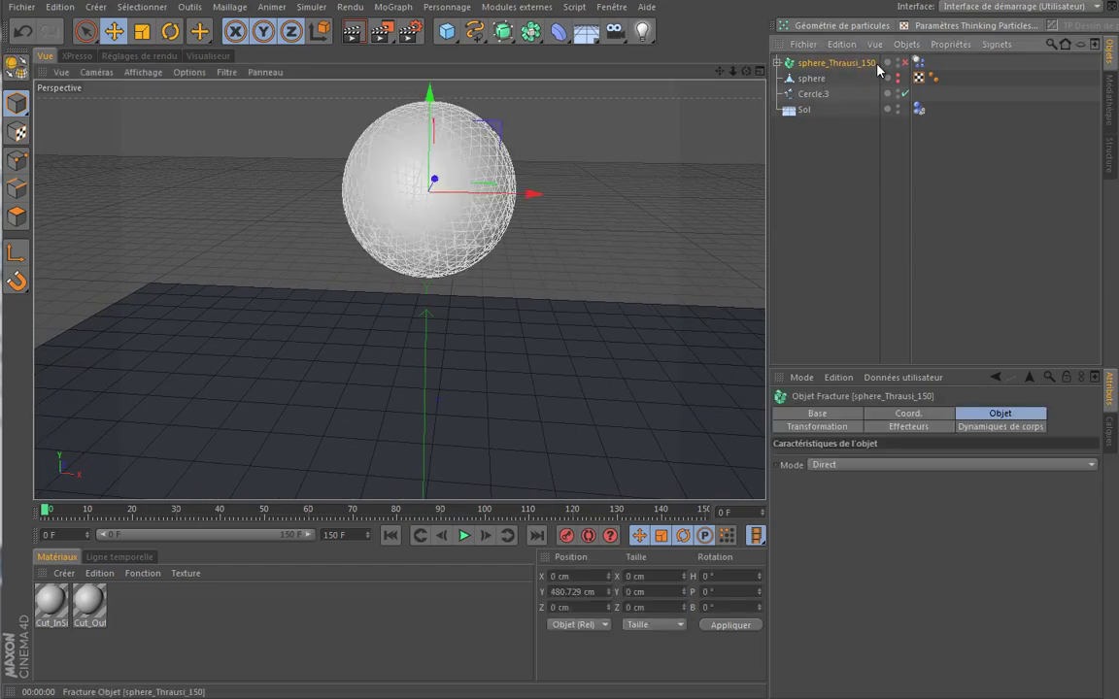
alt+drag(490, 330, 492, 328)
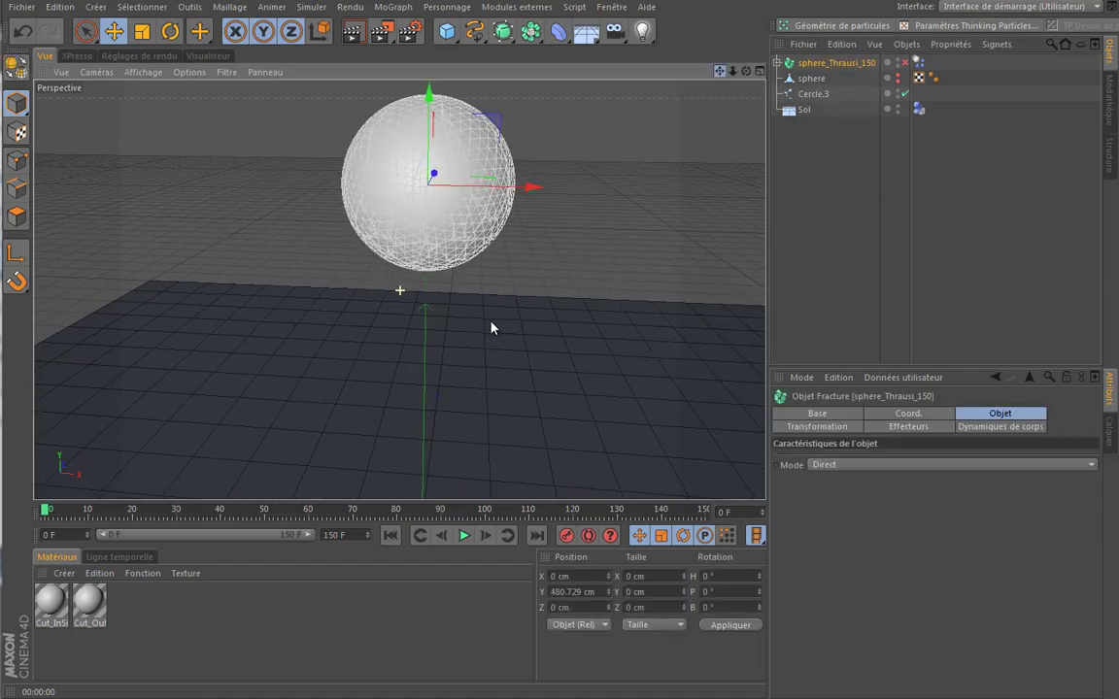
drag(735, 73, 491, 328)
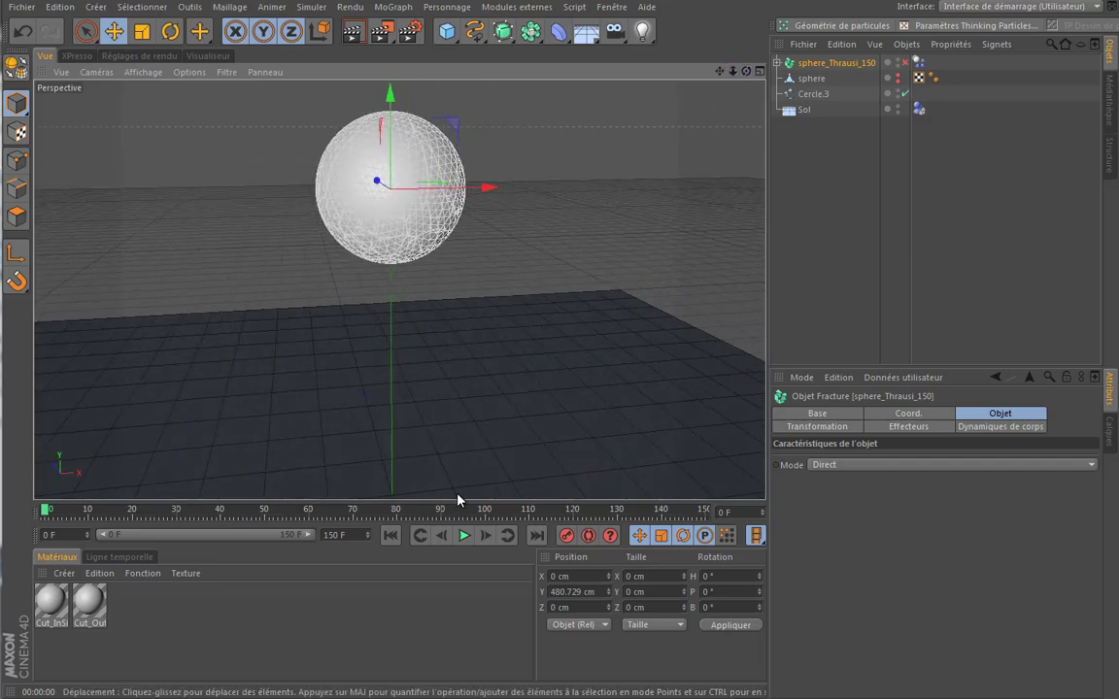
click(463, 535)
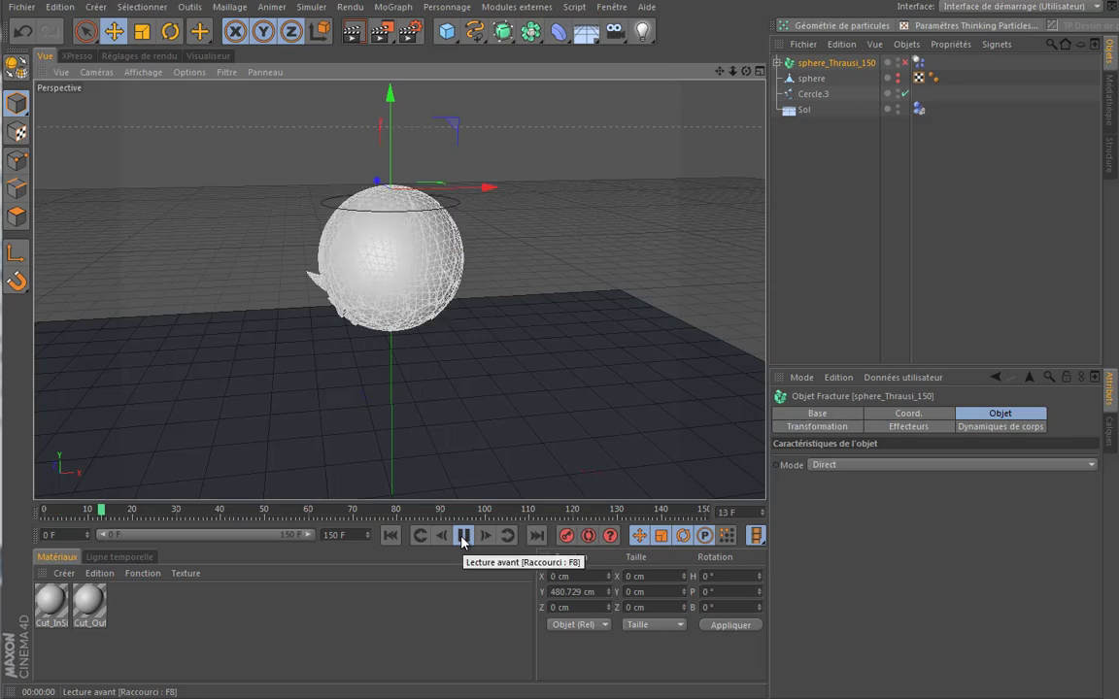
click(463, 535)
alt+drag(543, 292, 491, 328)
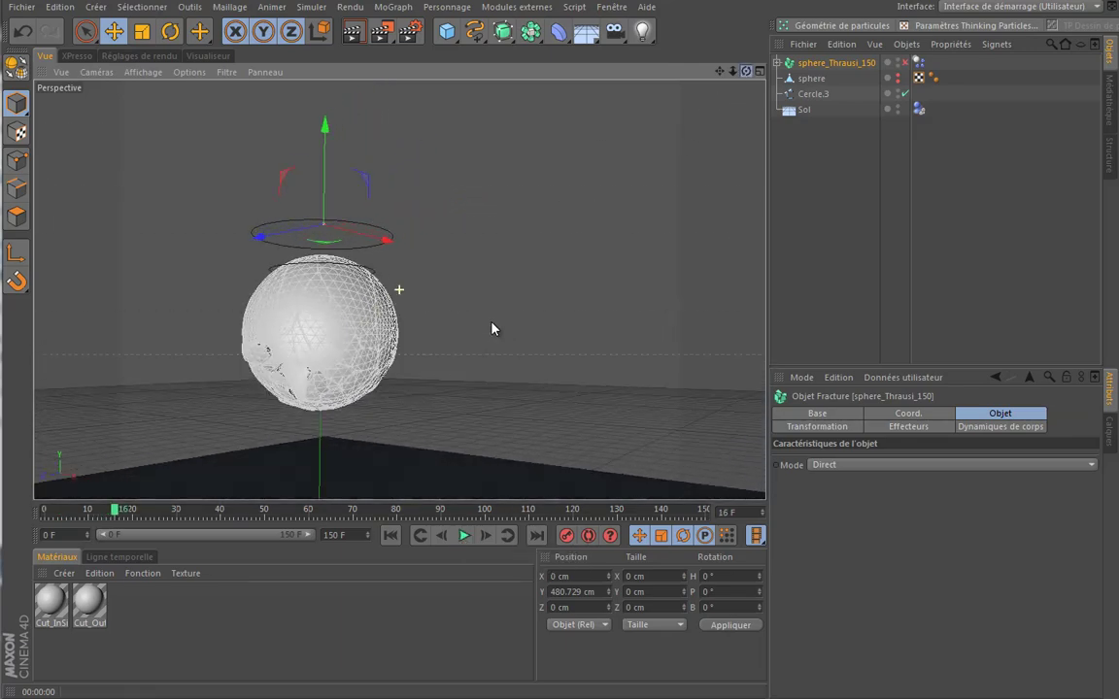
drag(745, 71, 492, 326)
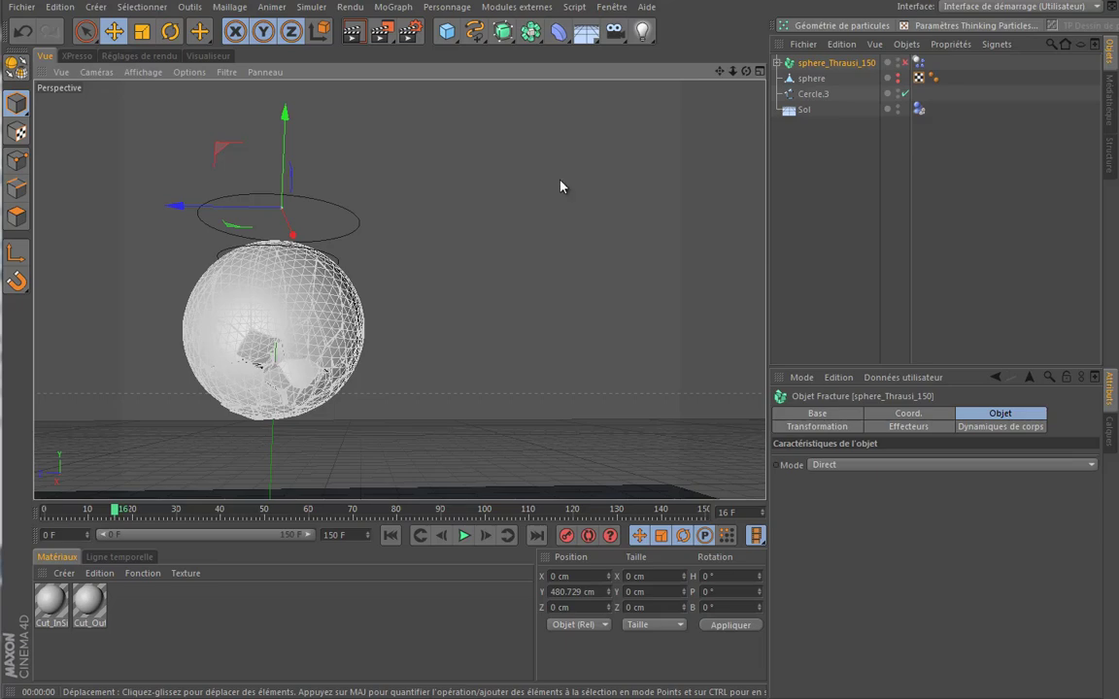
alt+drag(486, 328, 492, 330)
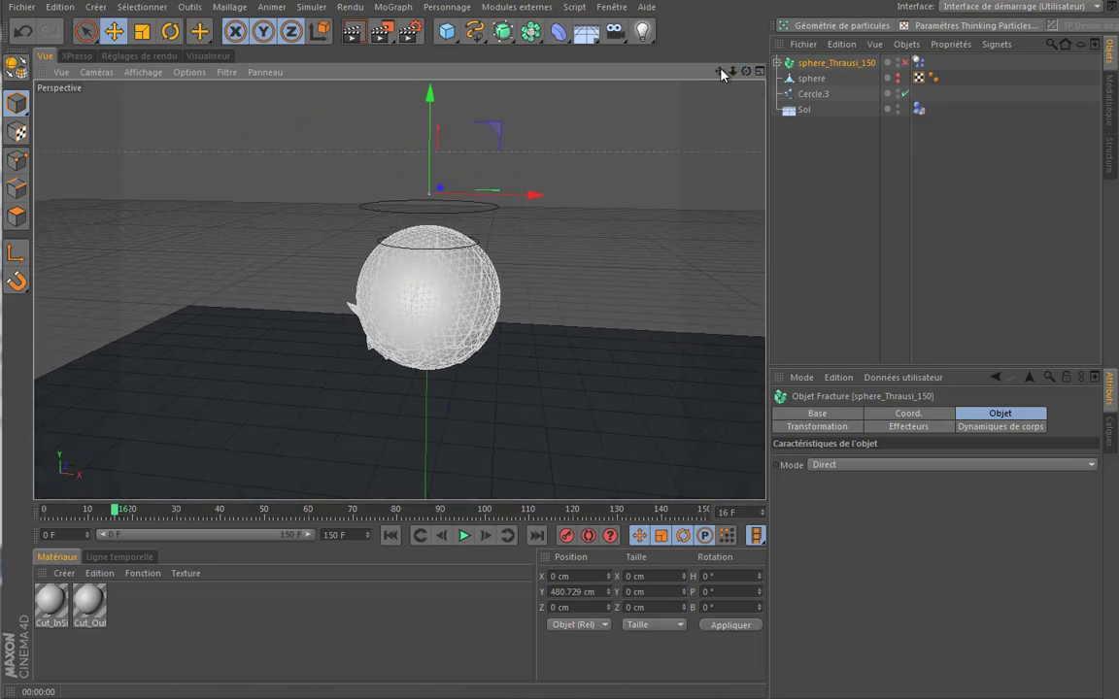
drag(721, 75, 434, 276)
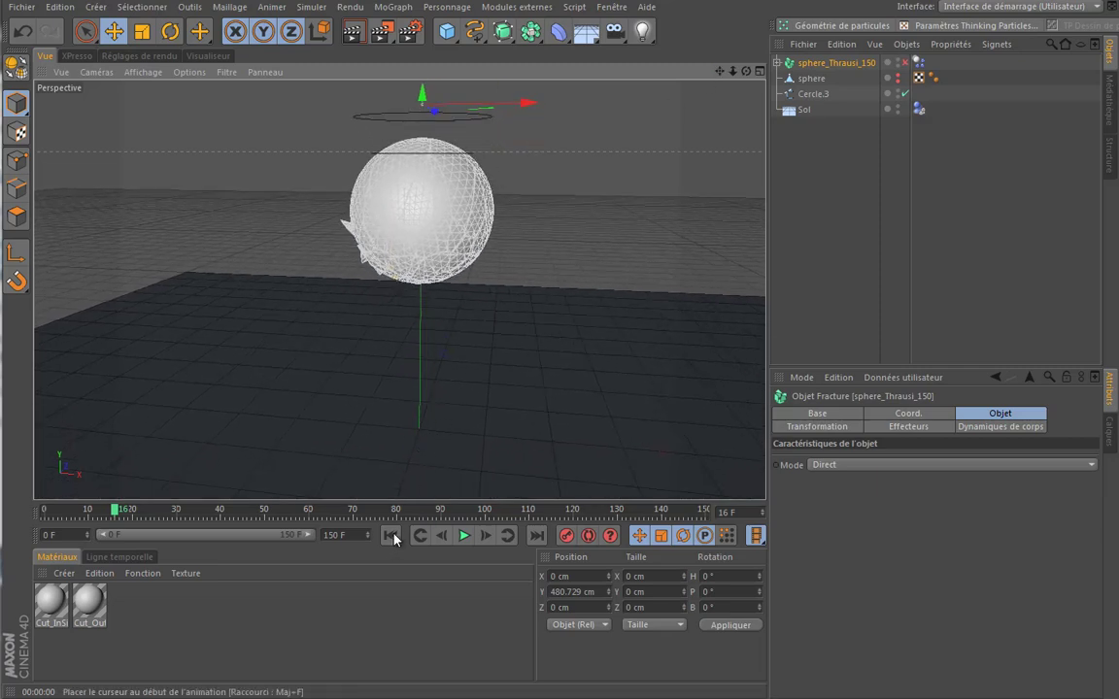
key(shift+f)
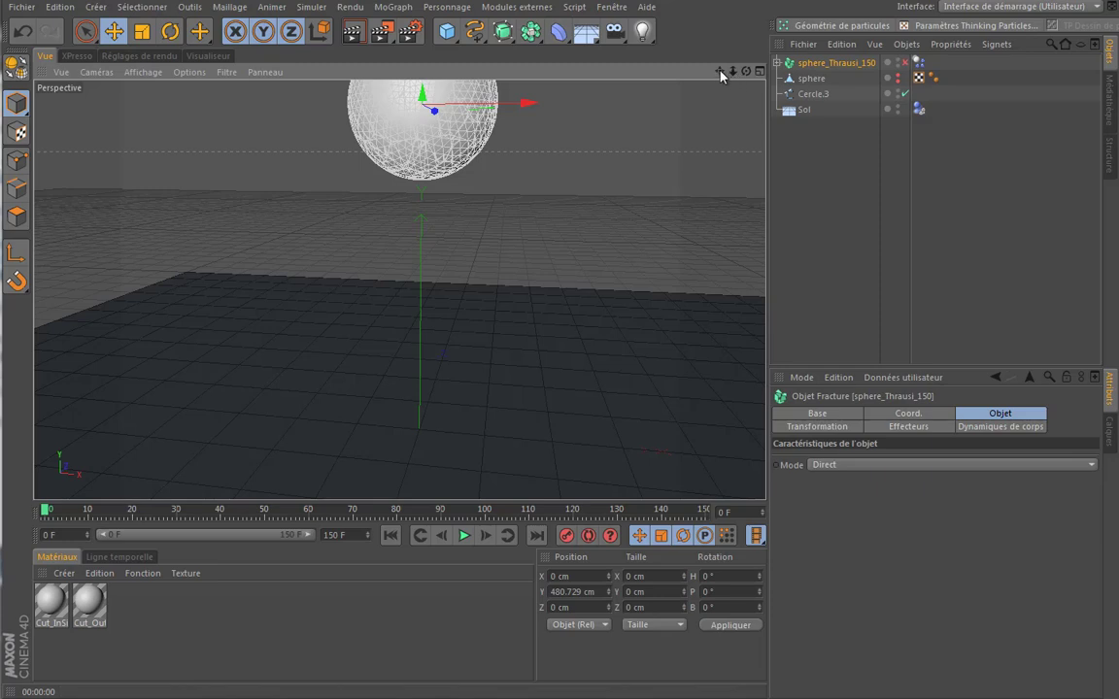
drag(719, 71, 491, 331)
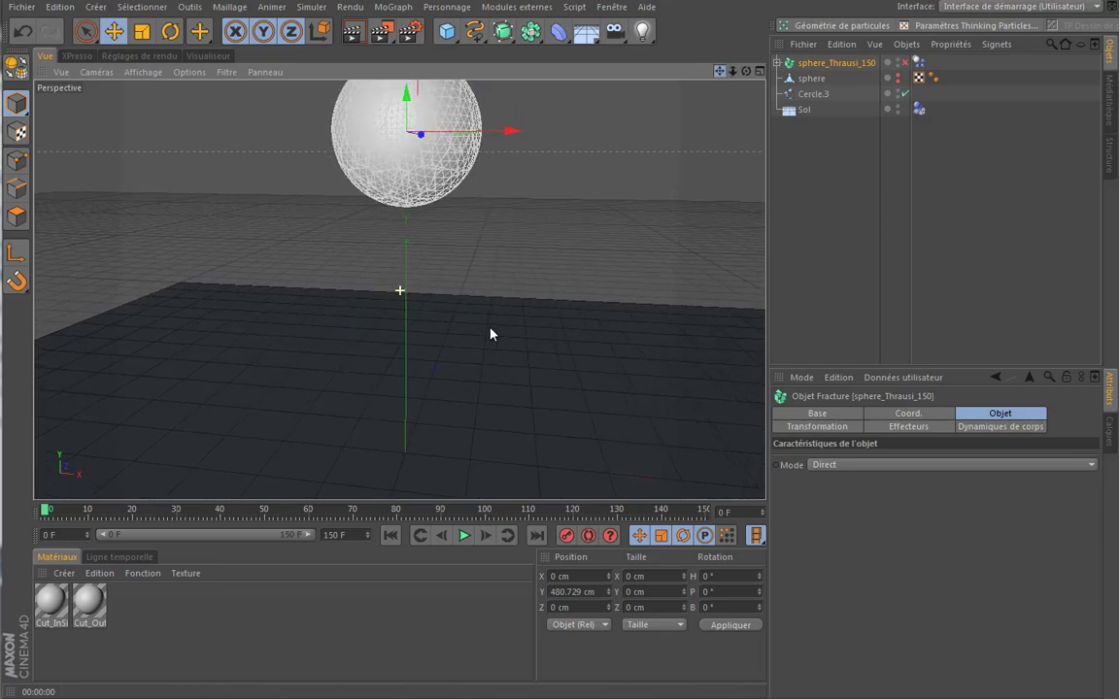
Step: Bake the Dynamiques de corps cache with Conformer, play it back, and rewind to frame 0
click(917, 63)
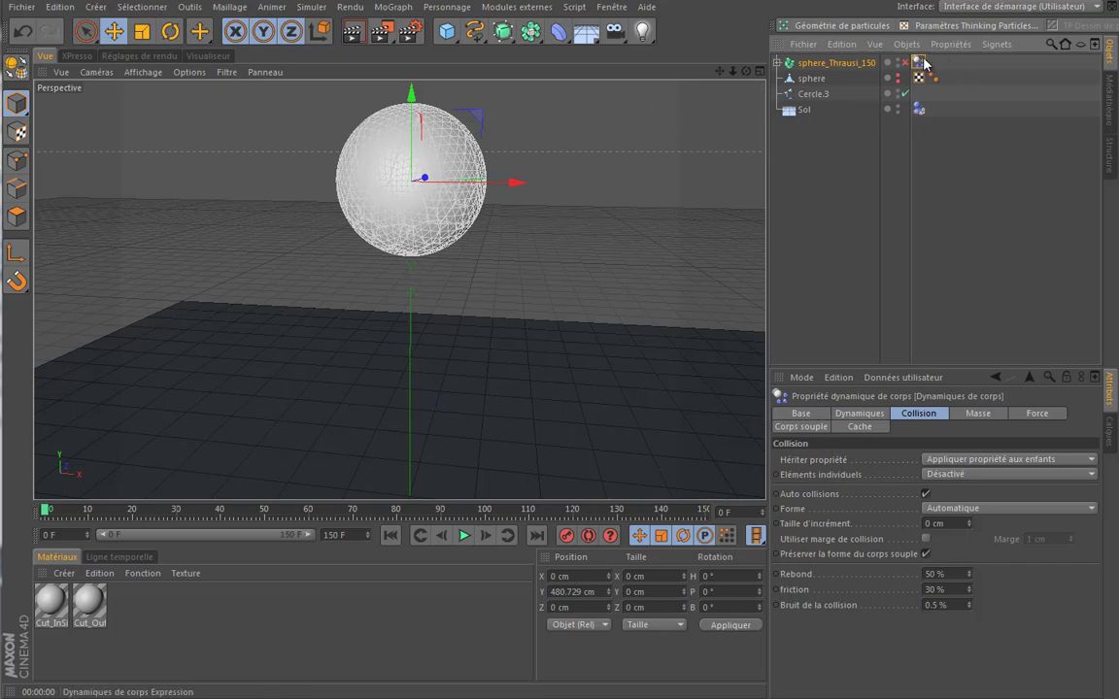
click(859, 426)
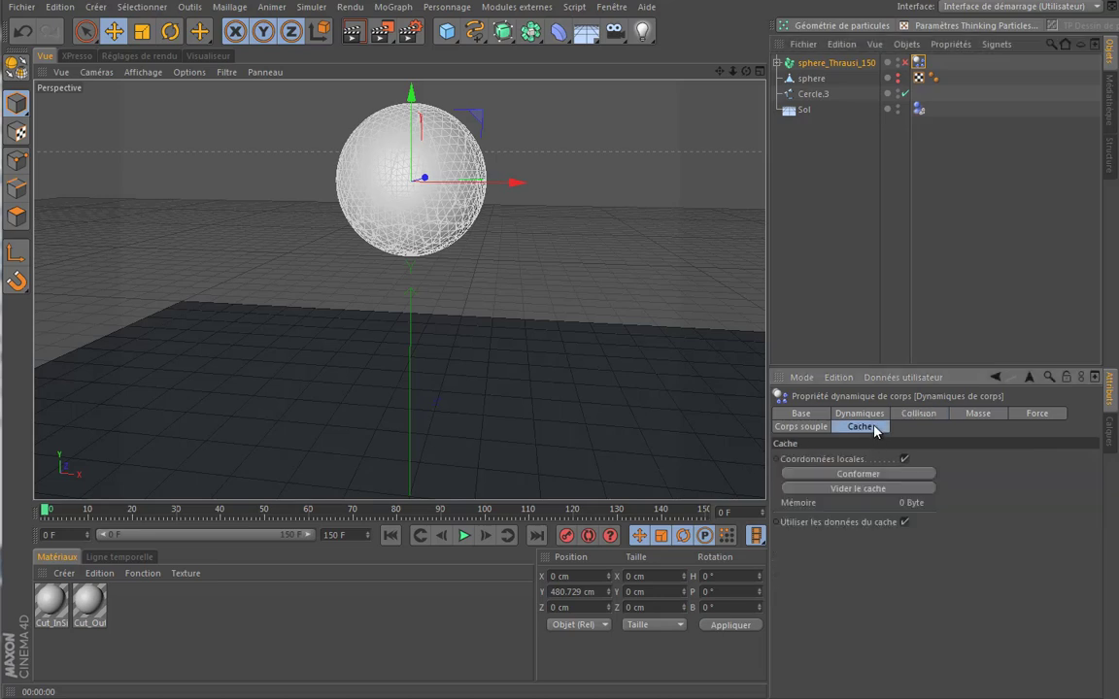
click(877, 477)
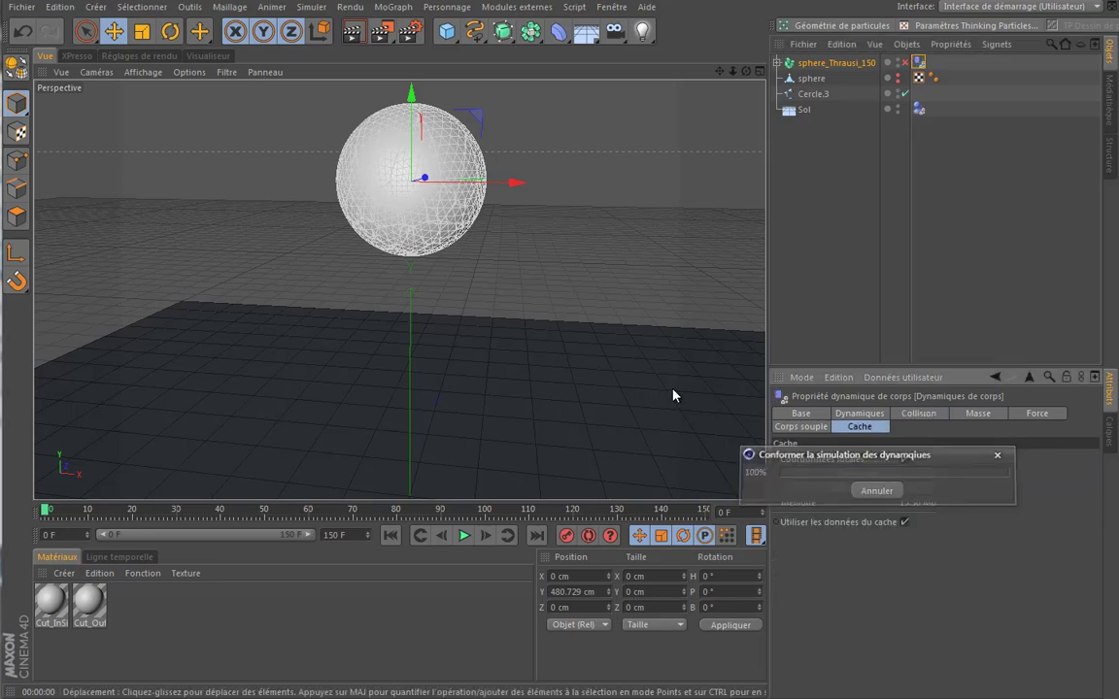
click(464, 535)
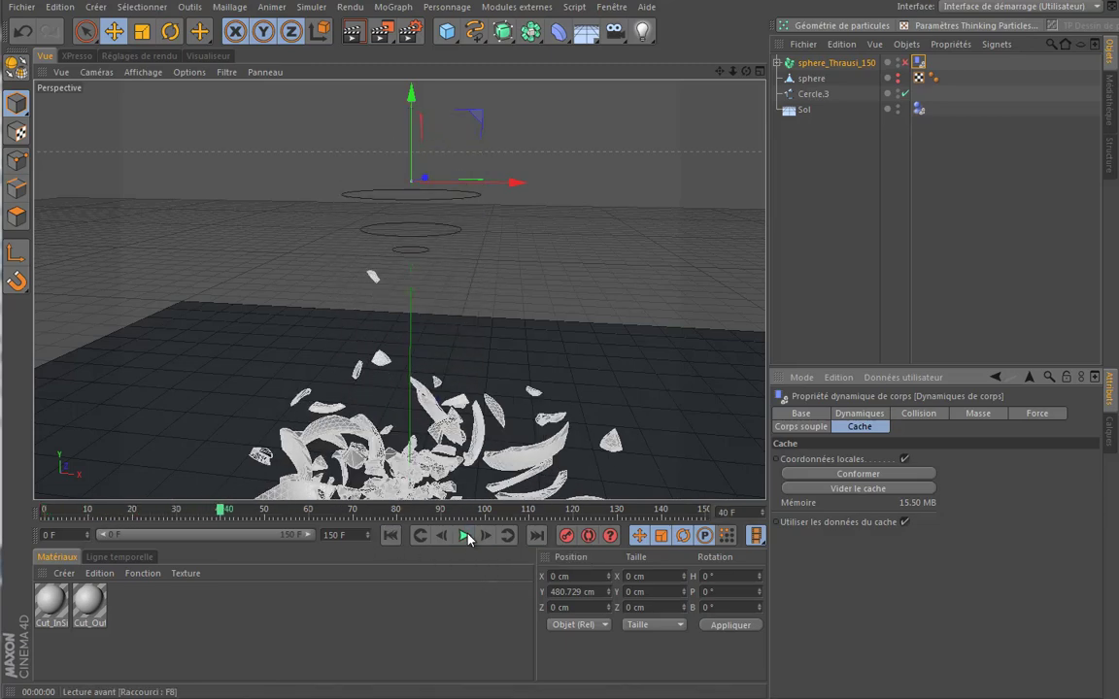
click(388, 536)
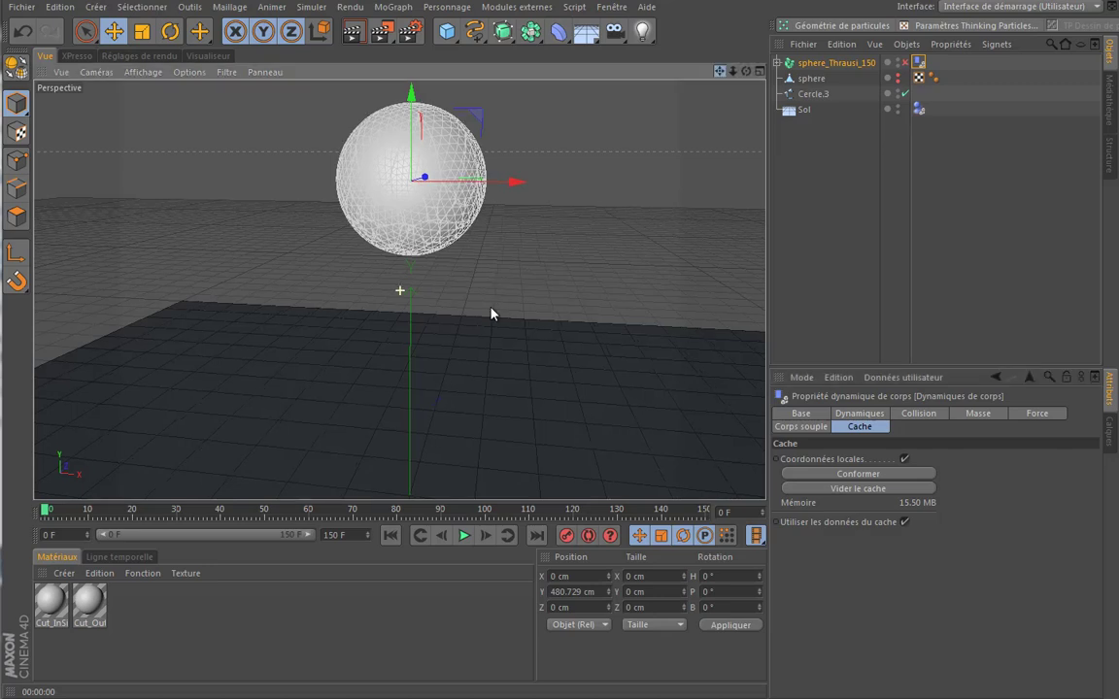
alt+drag(441, 276, 493, 326)
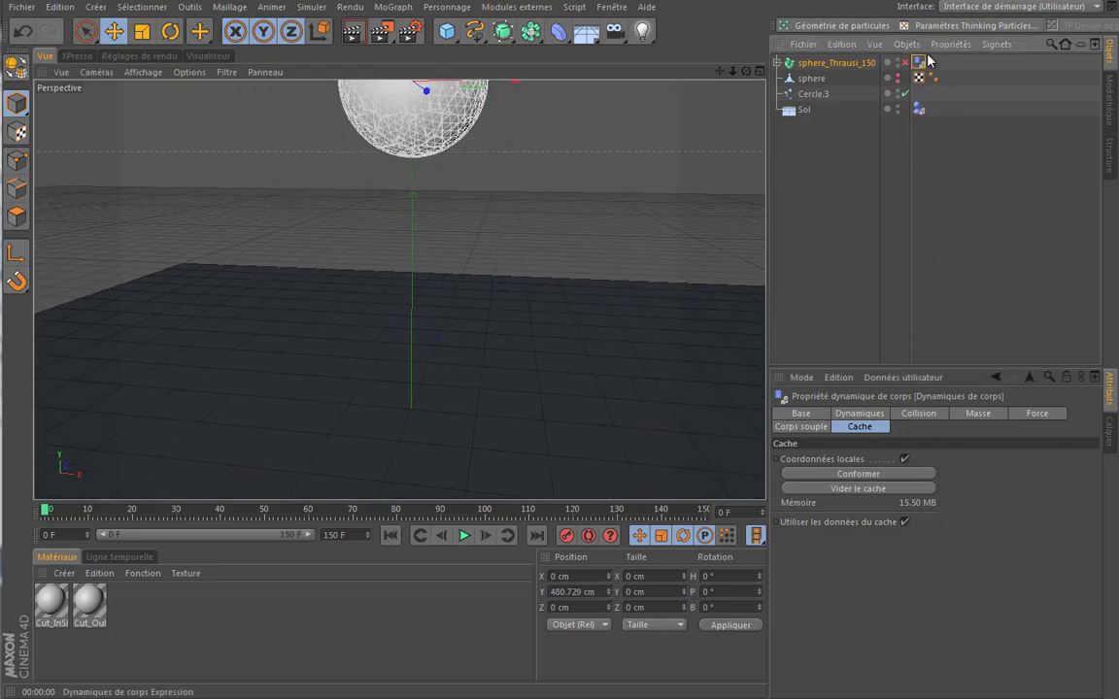
Step: Empty the dynamics cache, turn off Auto collisions, then replay and rewind the simulation
click(921, 415)
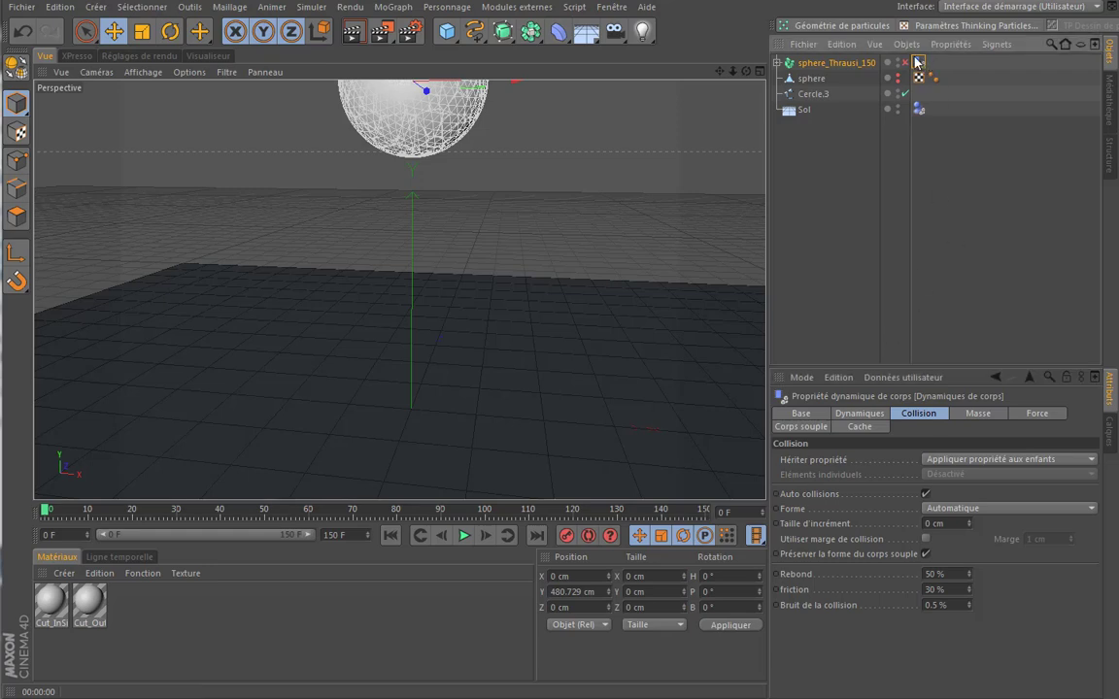
click(860, 427)
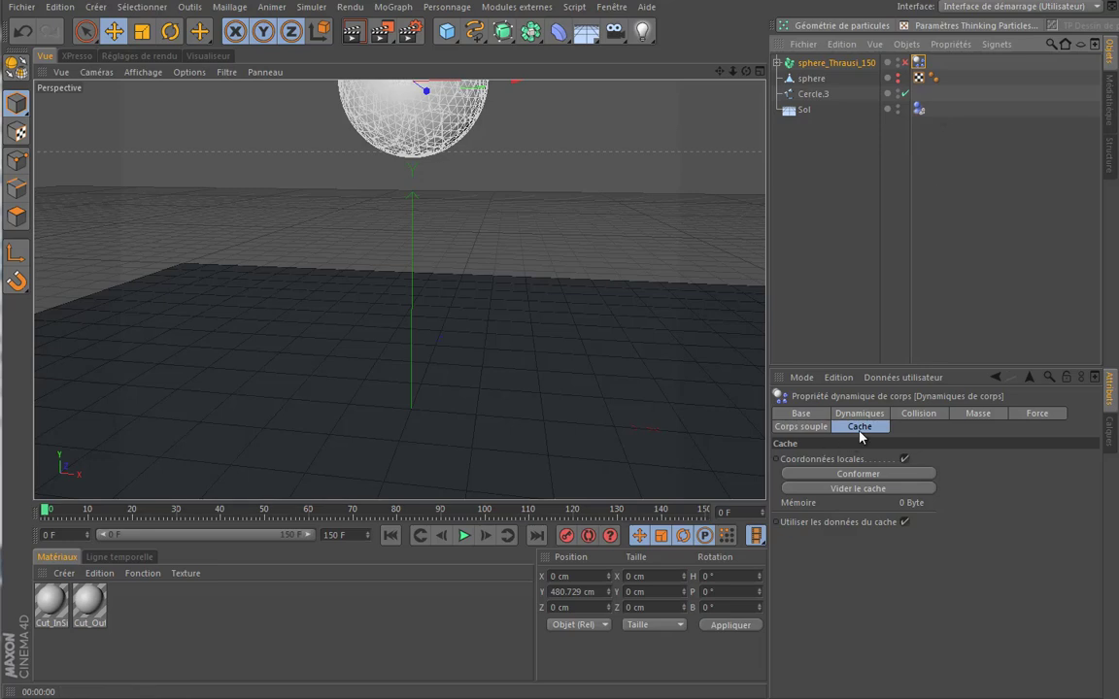
click(922, 418)
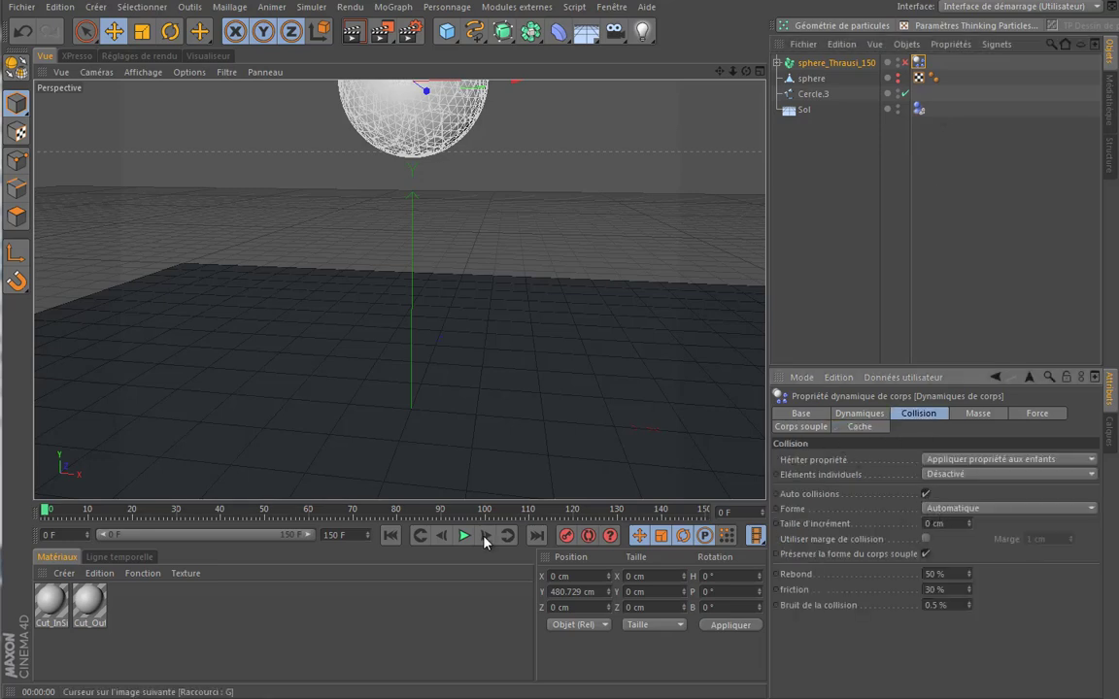
click(463, 535)
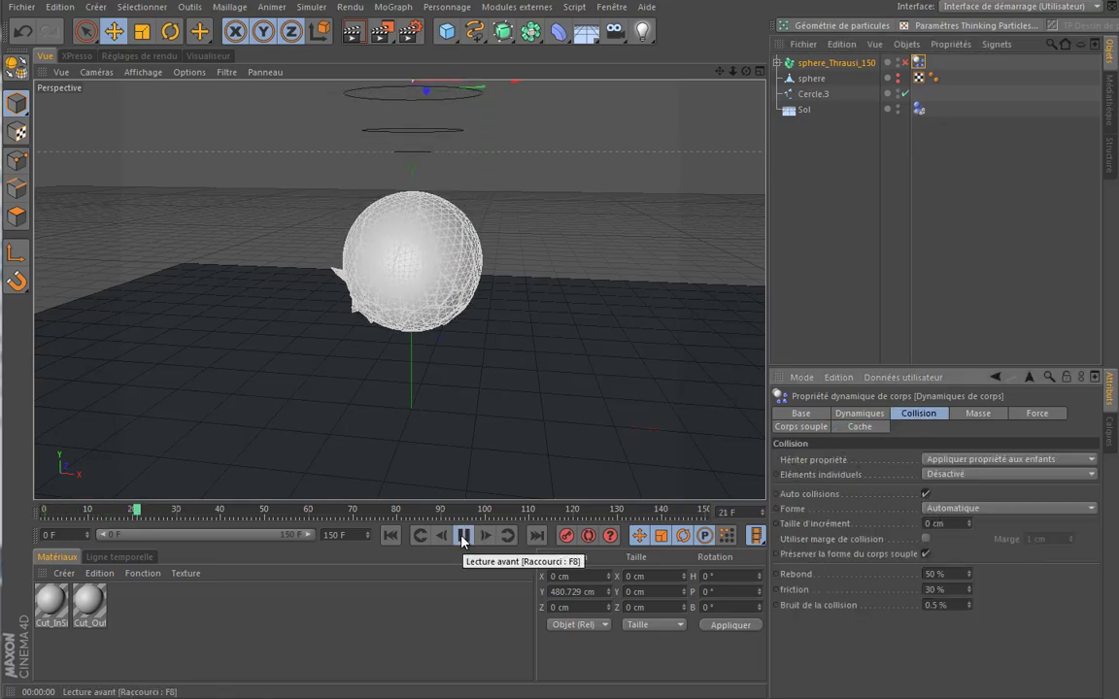
click(463, 535)
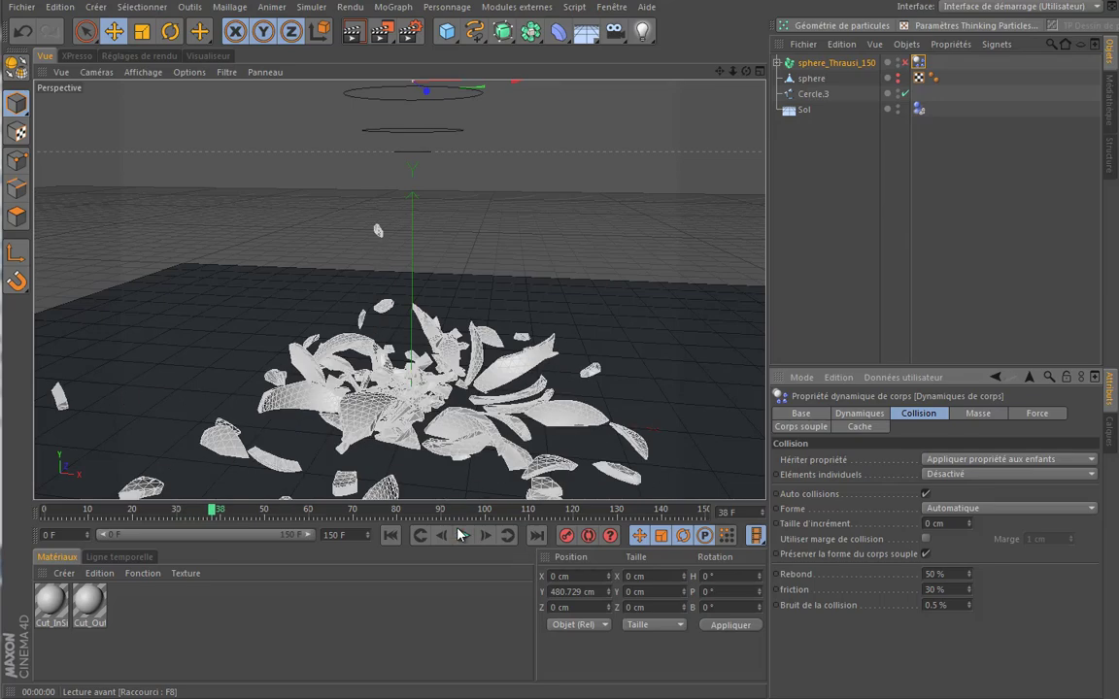
click(389, 535)
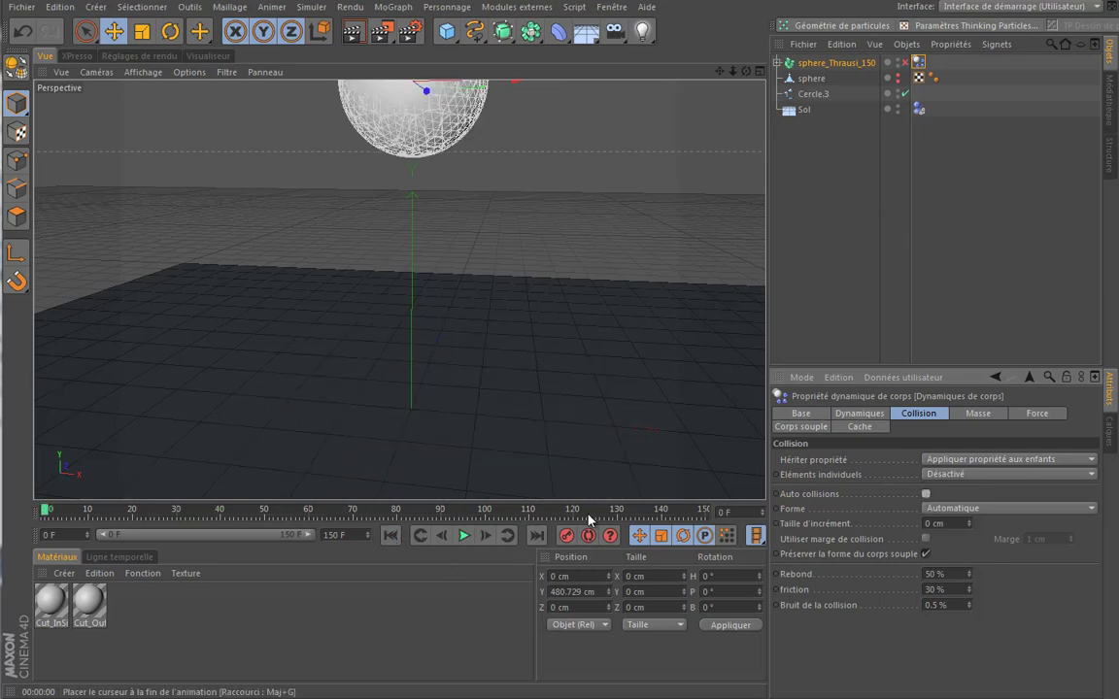
Step: Replay the shatter from a near-floor angle, stopping around frame 30, then rewind to frame 0
alt+drag(492, 328, 442, 320)
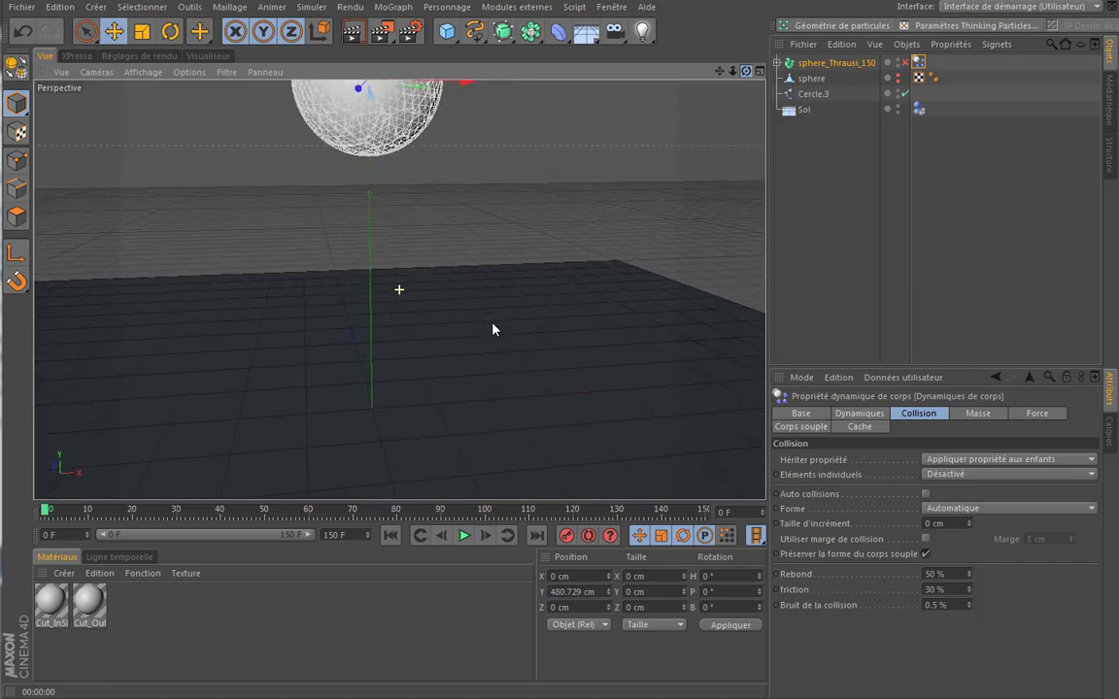
click(463, 535)
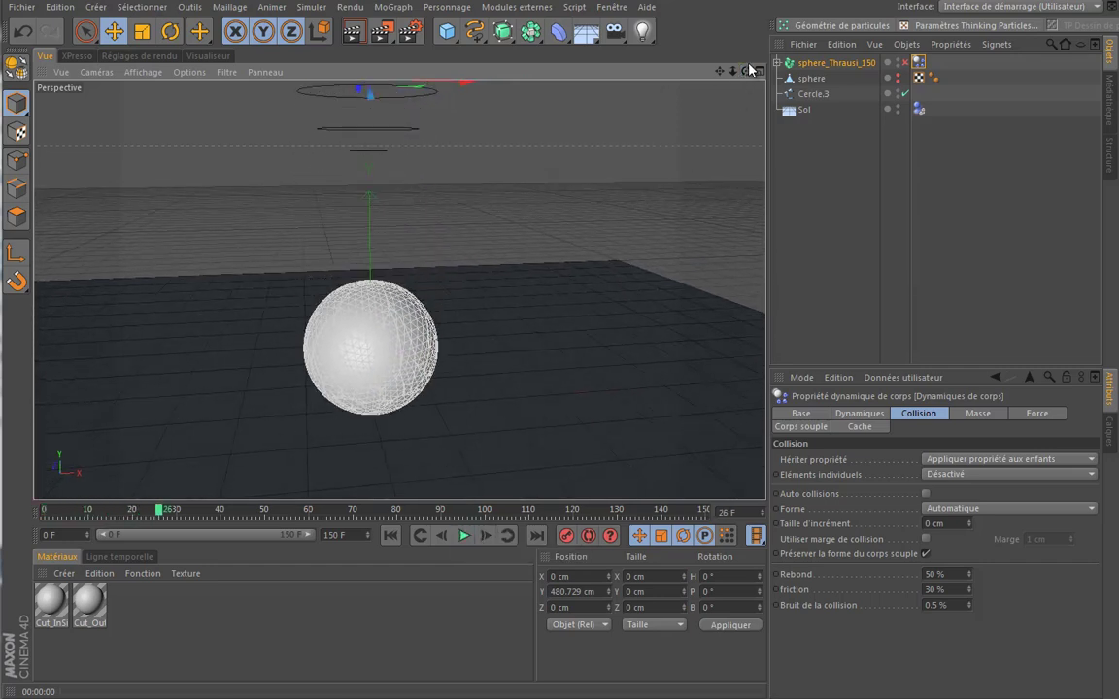
mouse_move(644, 242)
alt+mouse_down()
mouse_move(492, 324)
mouse_move(375, 427)
alt+mouse_up()
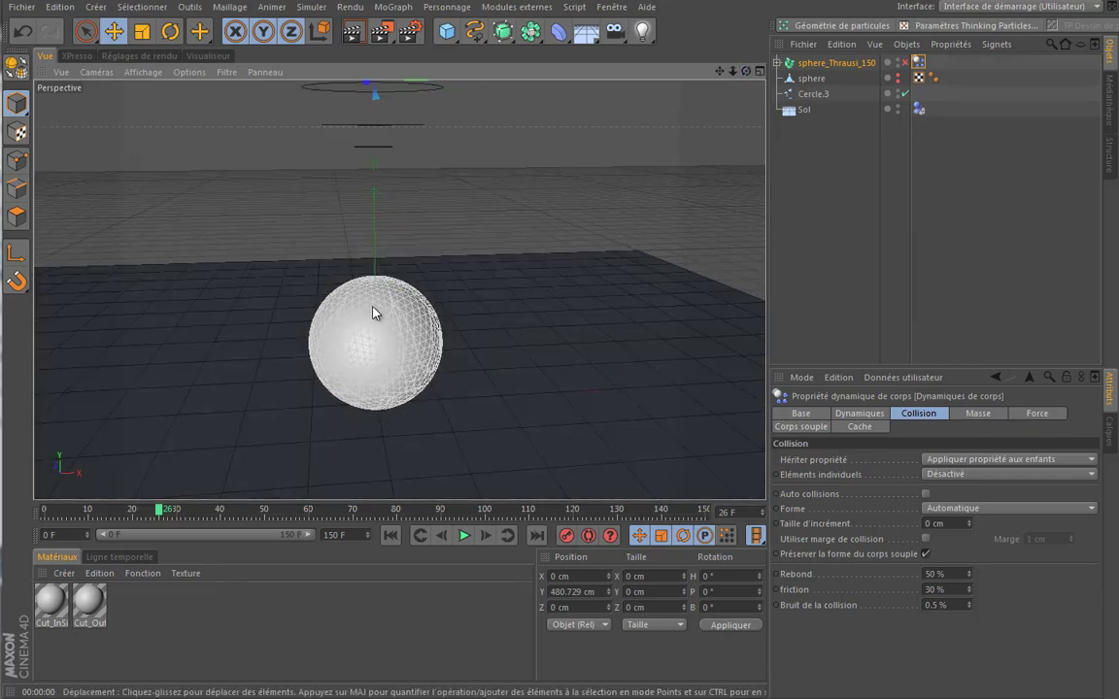
click(464, 535)
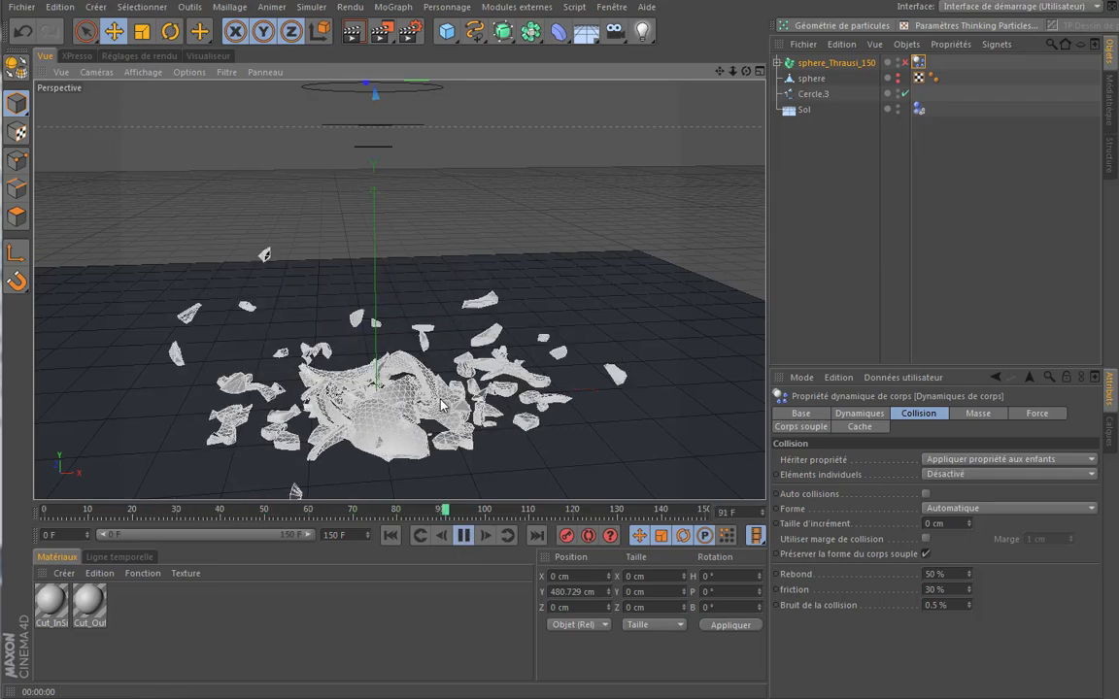
key(F8)
click(463, 535)
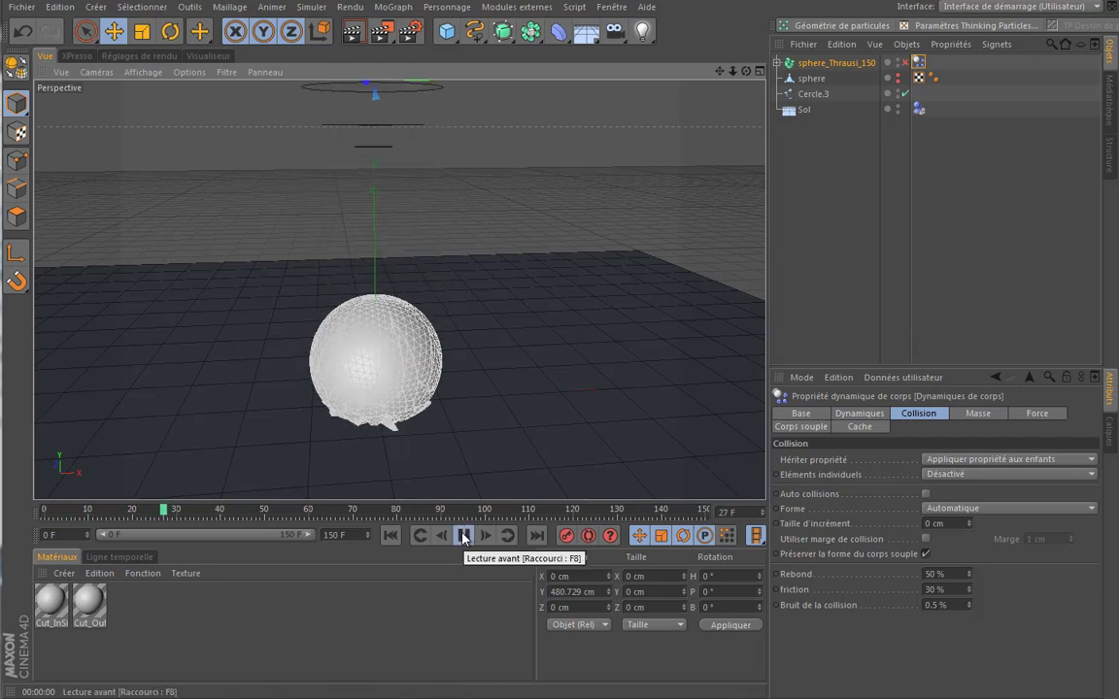
click(463, 535)
click(464, 536)
click(463, 535)
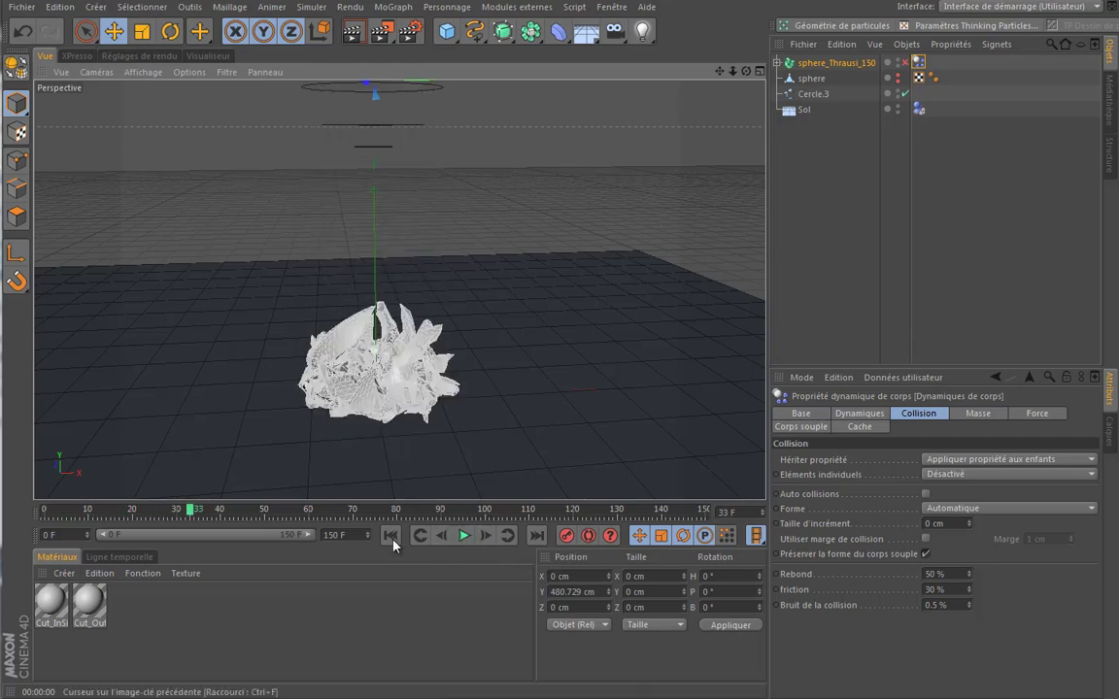
click(395, 538)
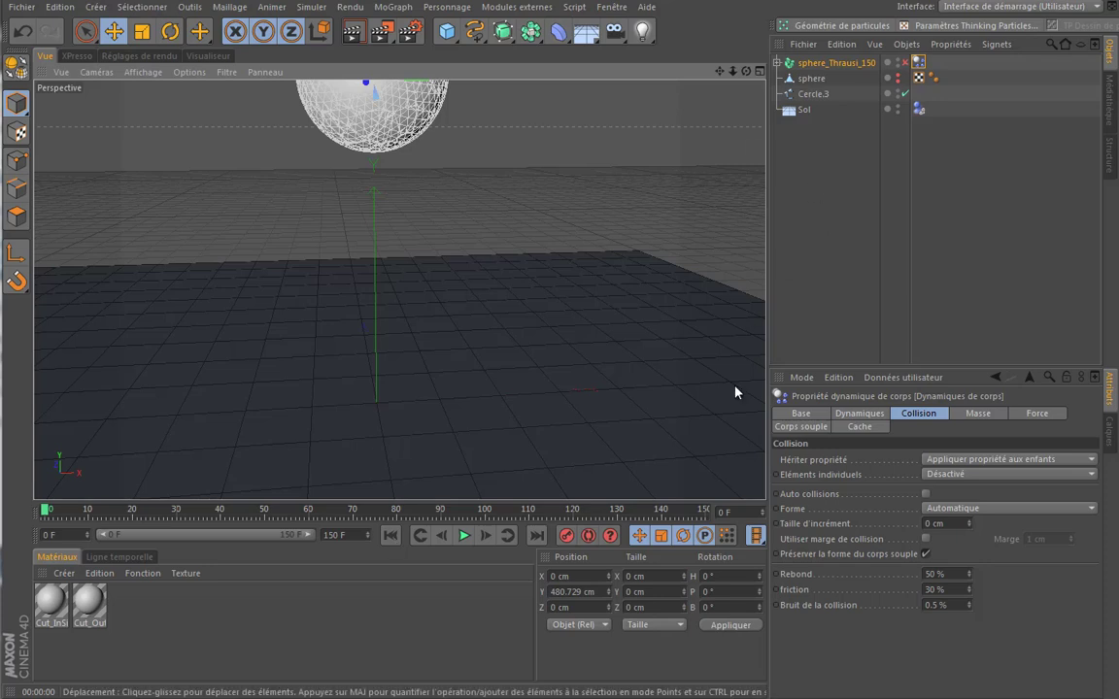
Step: Rebake the dynamics cache to 7.00 MB and play it, stopping around frame 26
click(859, 427)
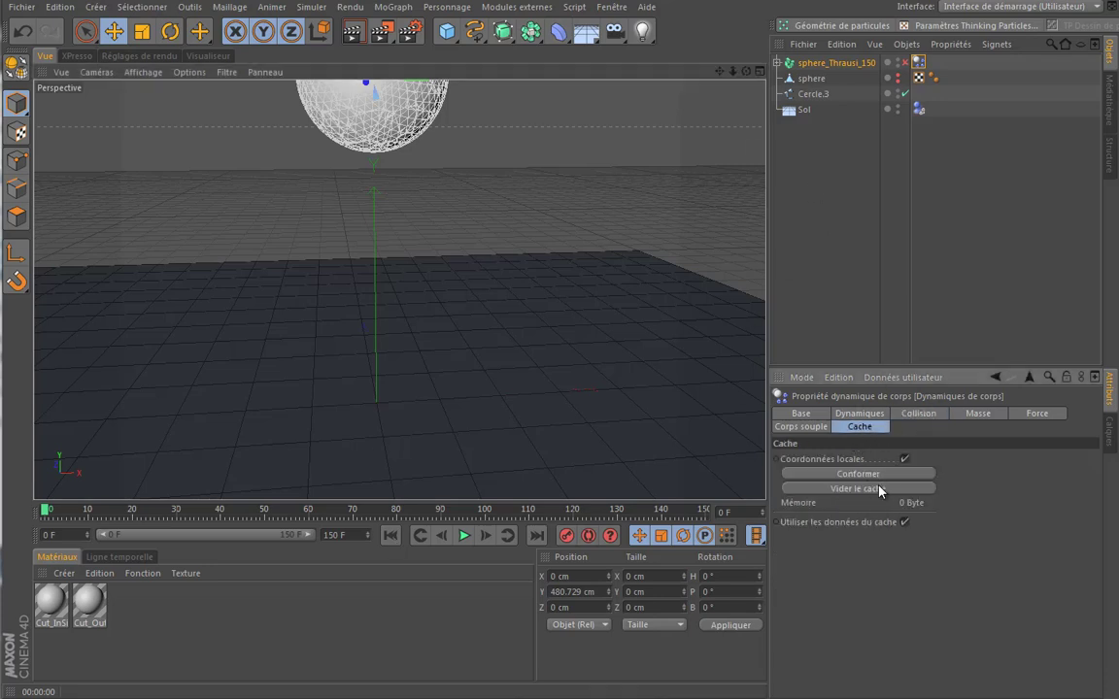
click(873, 474)
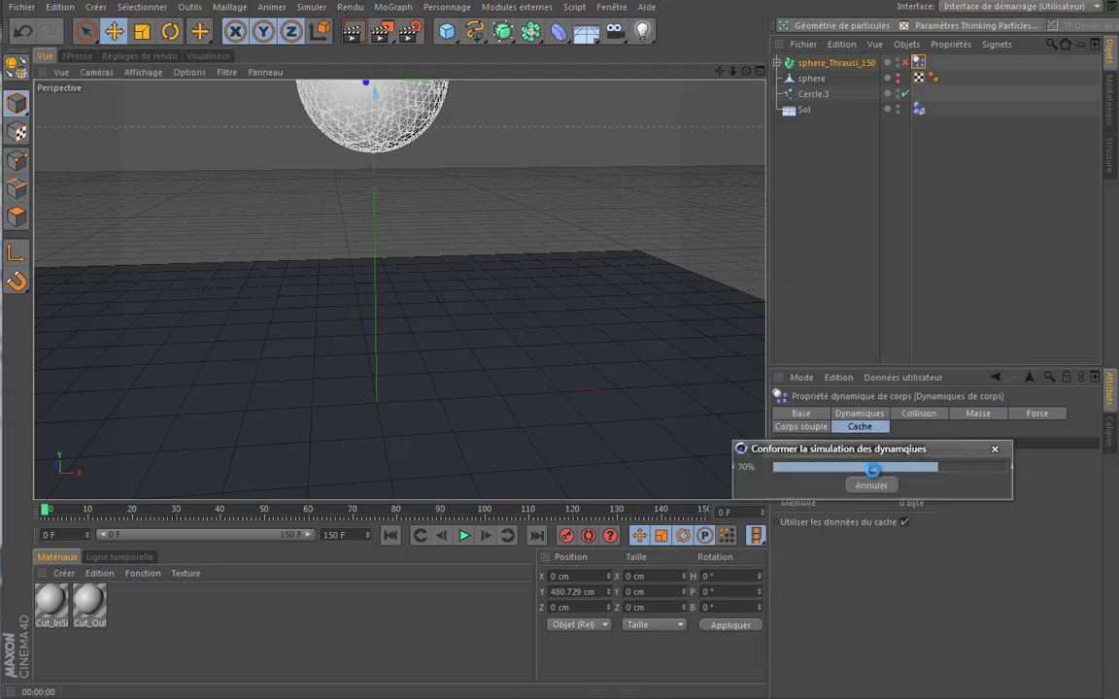
alt+drag(497, 320, 509, 424)
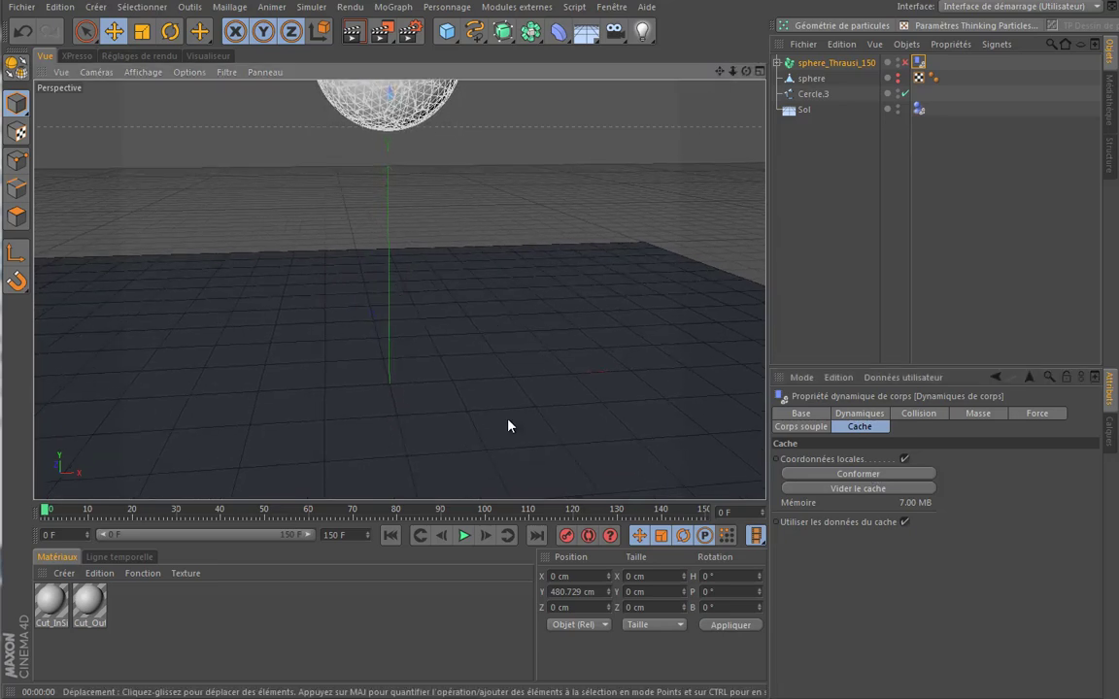
click(463, 537)
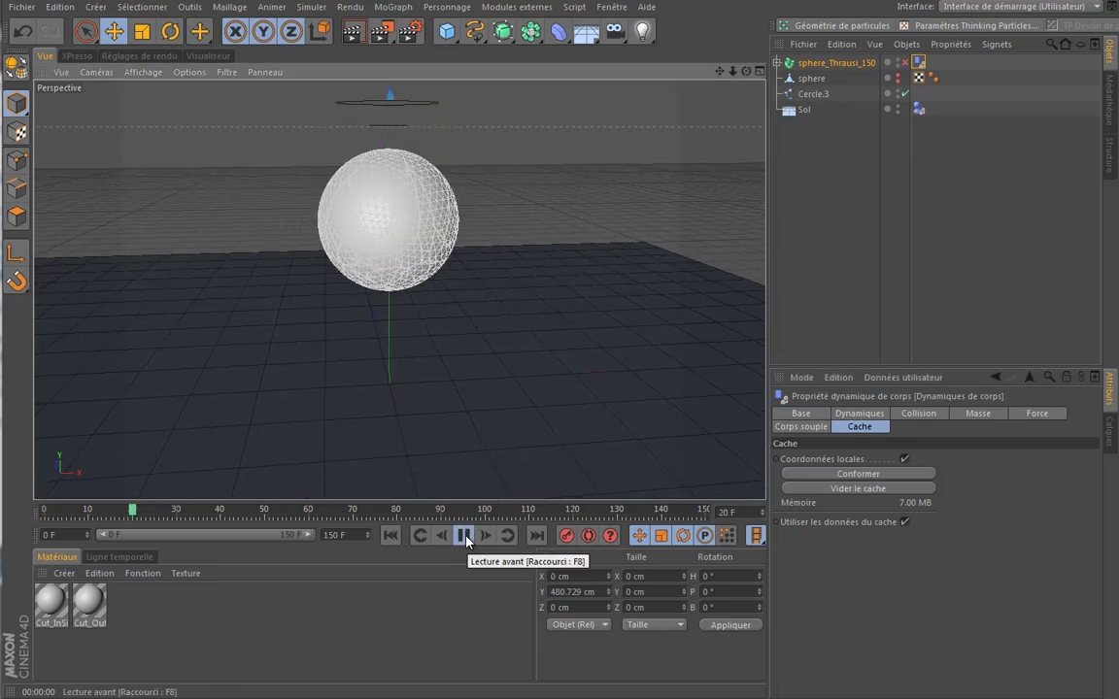
click(434, 543)
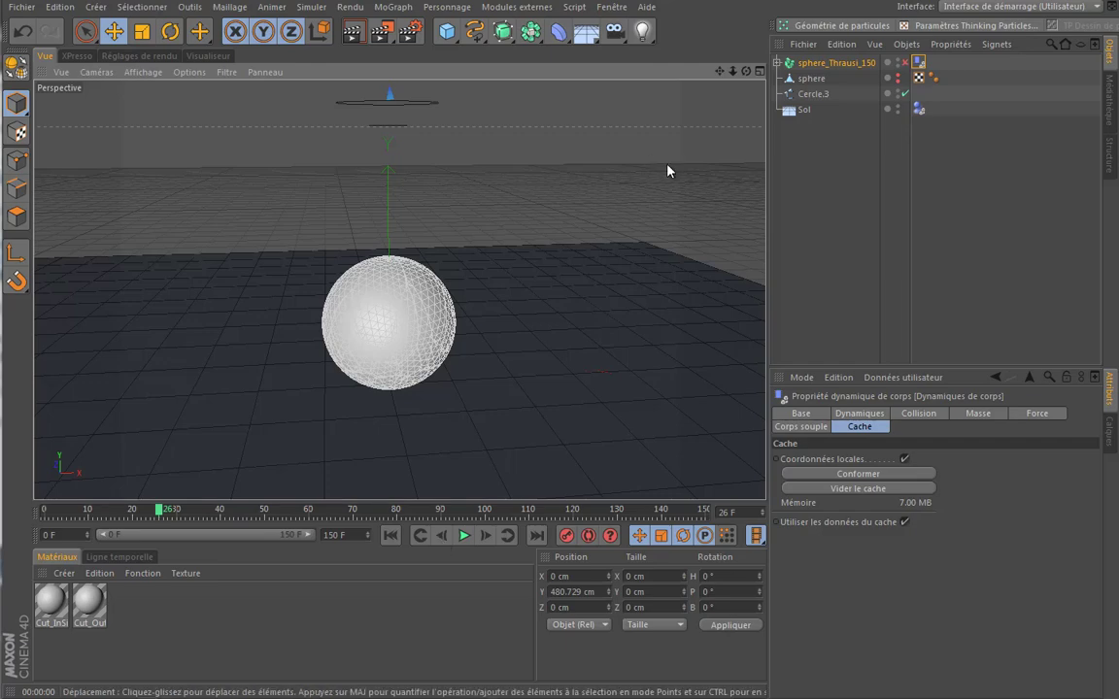
Step: From a low floor-level view, step between frames 26 and 27 to find the first breakage
drag(746, 71, 490, 329)
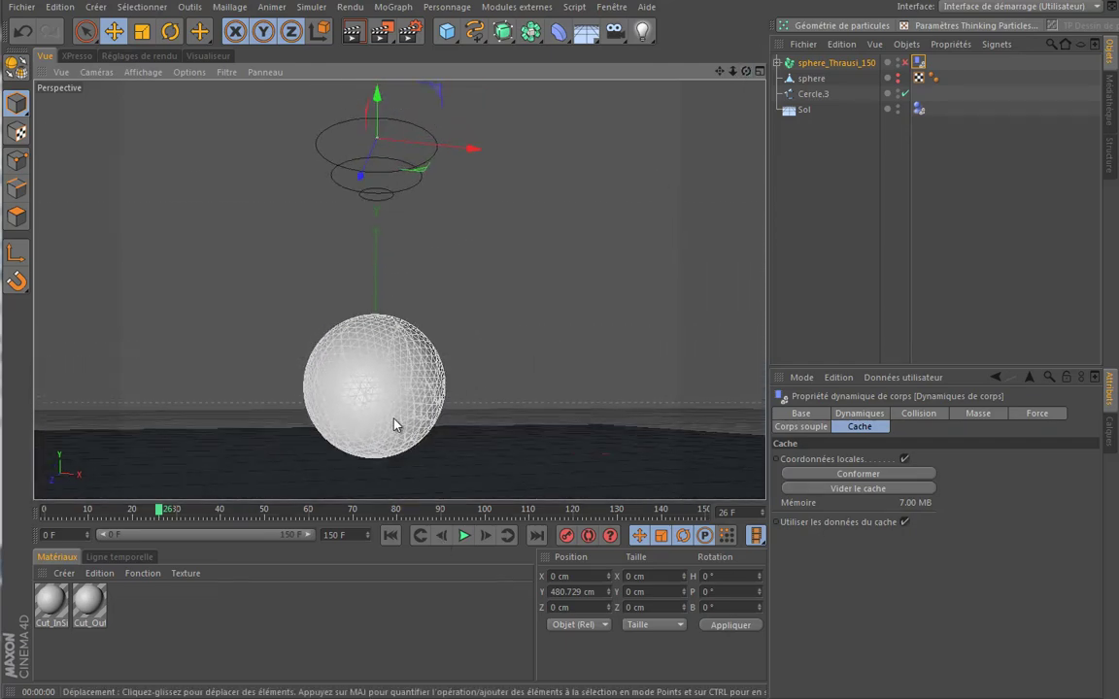
scroll(392, 425, up, 3)
scroll(381, 439, up, 3)
drag(719, 71, 490, 331)
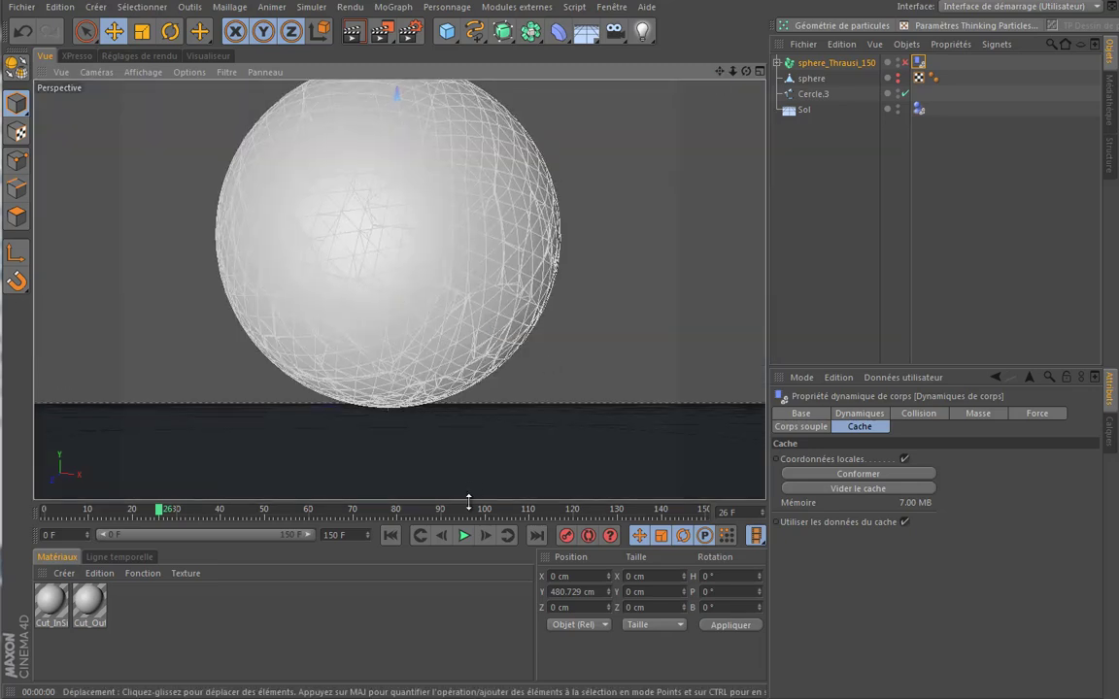
click(485, 536)
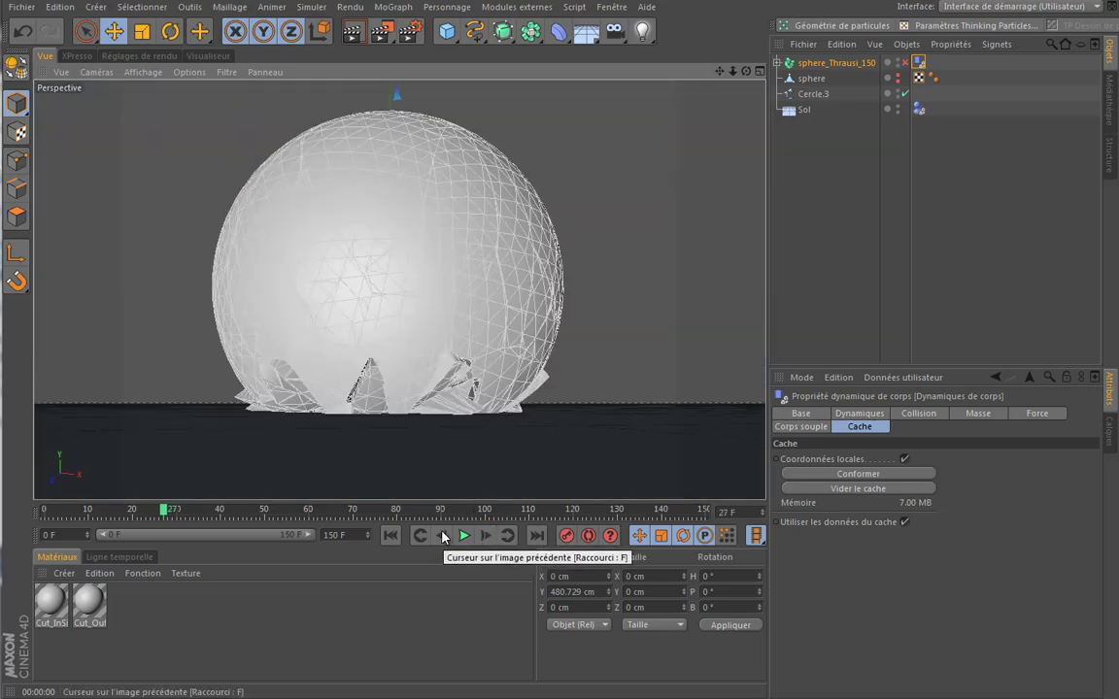
click(442, 535)
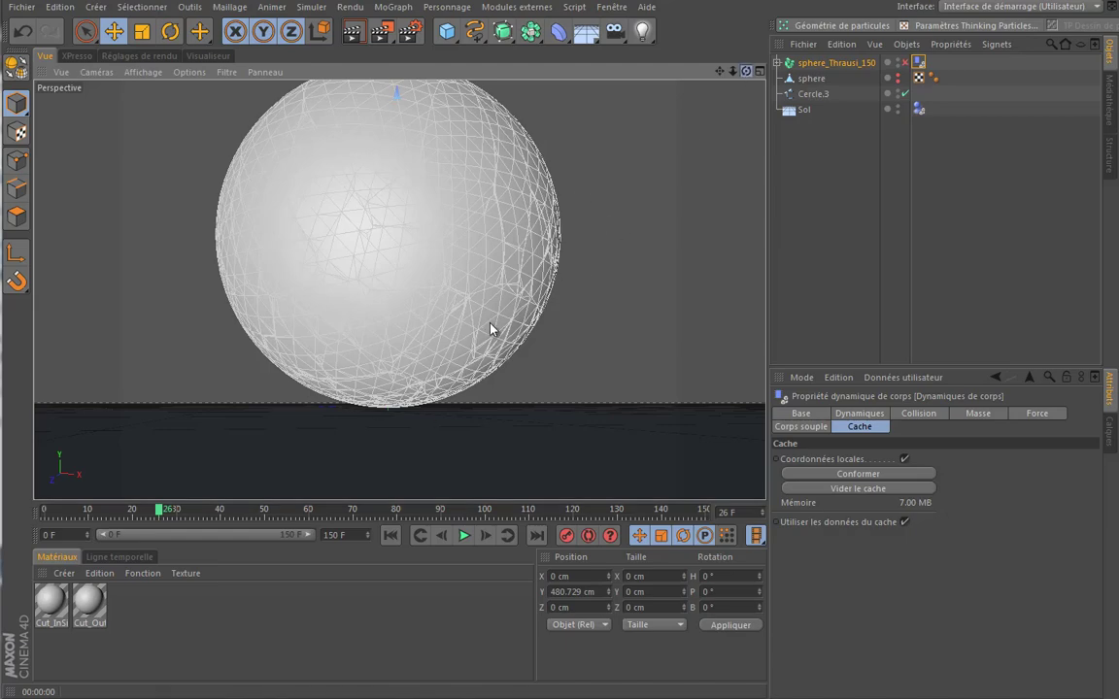
drag(746, 71, 490, 330)
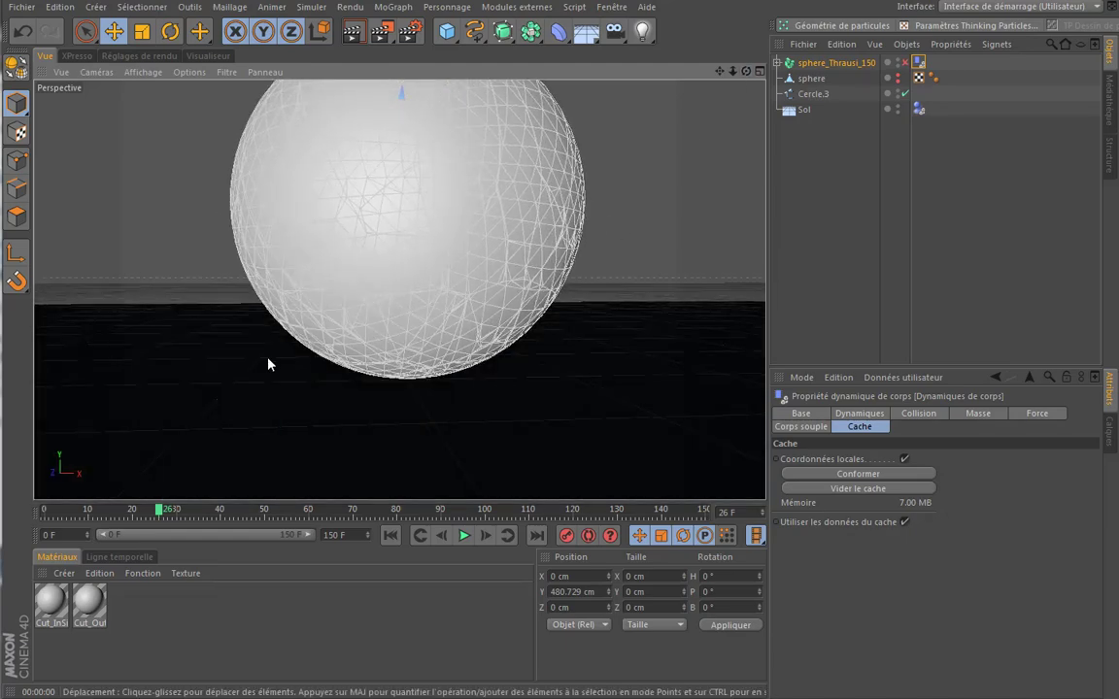
Step: Turn on Auto collisions for the sphere's fragments and clear the dynamics cache to 0 Byte
click(932, 419)
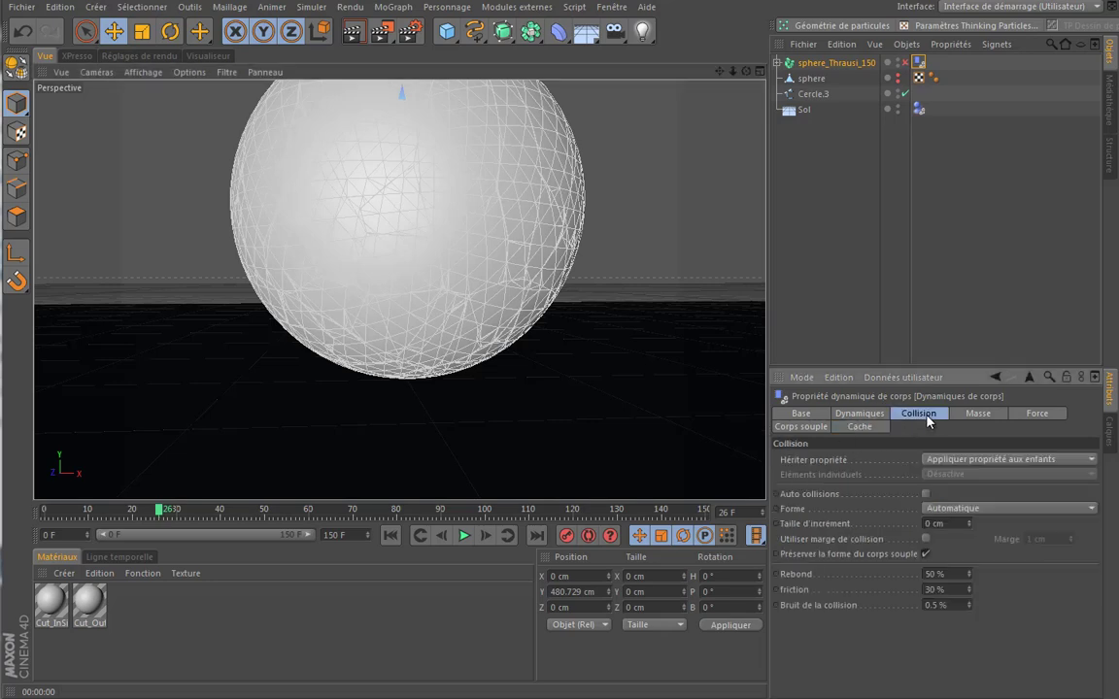
click(926, 495)
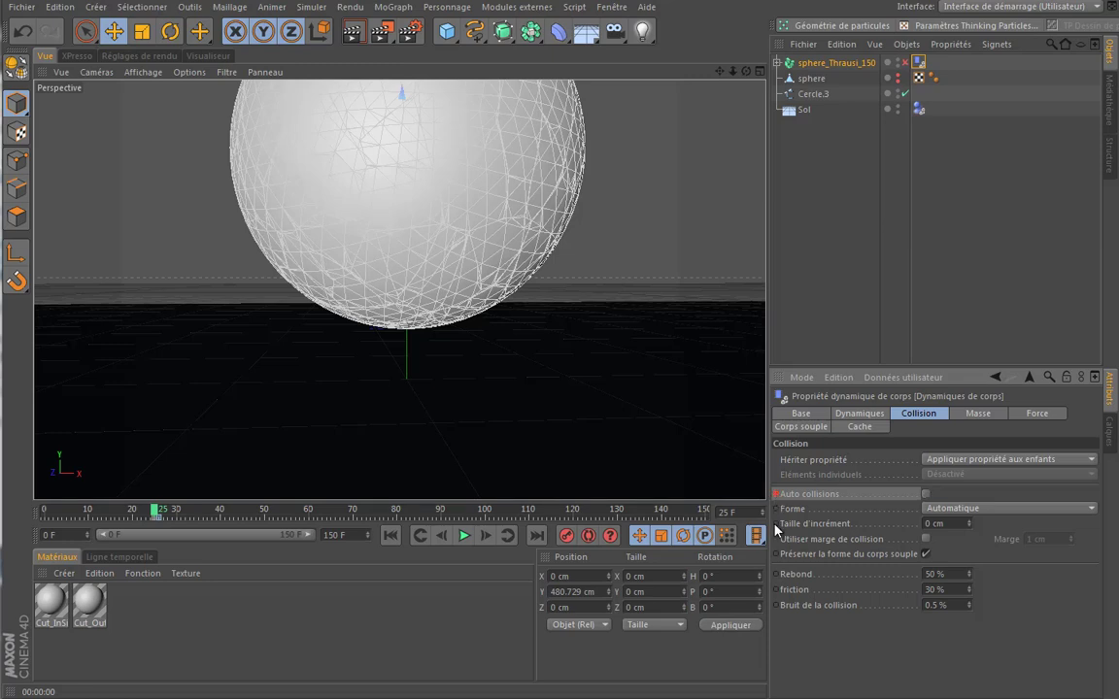
scroll(537, 325, down, 5)
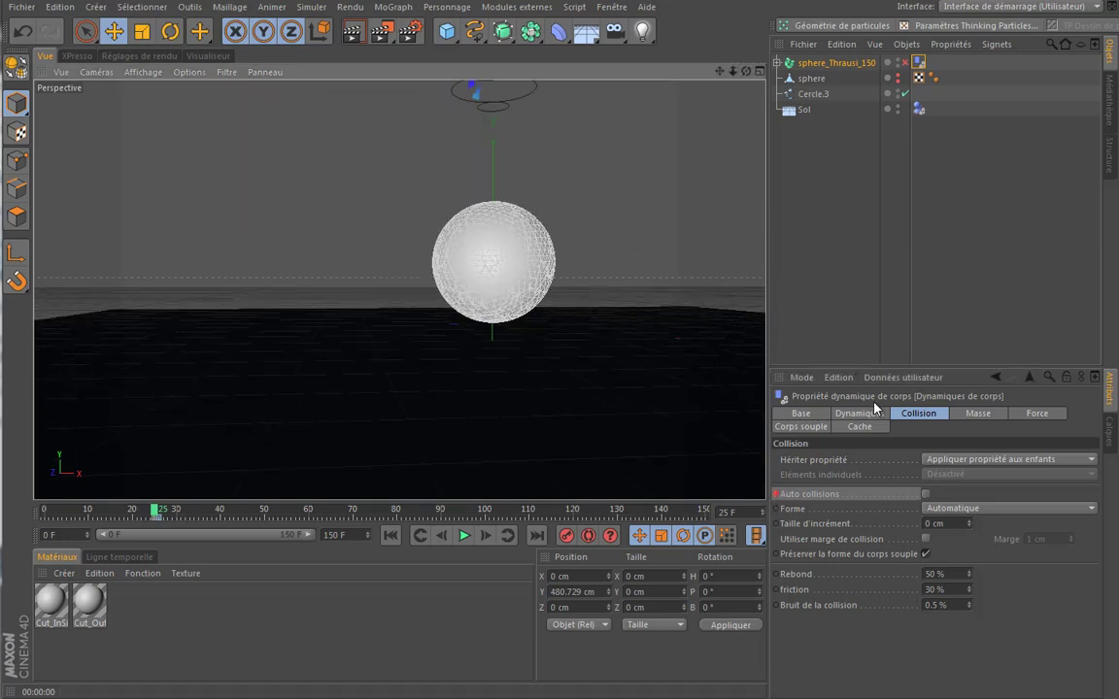
click(860, 427)
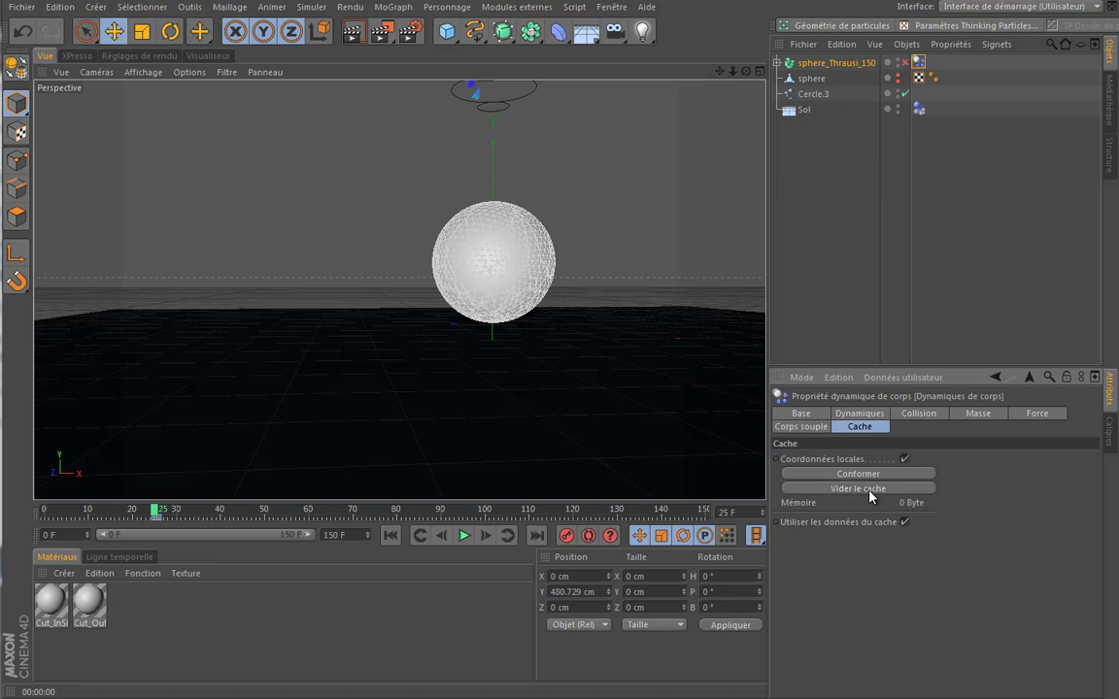
Step: Rewind to frame 0 and rebake the dynamics simulation into an 8.95 MB cache
click(389, 535)
click(858, 473)
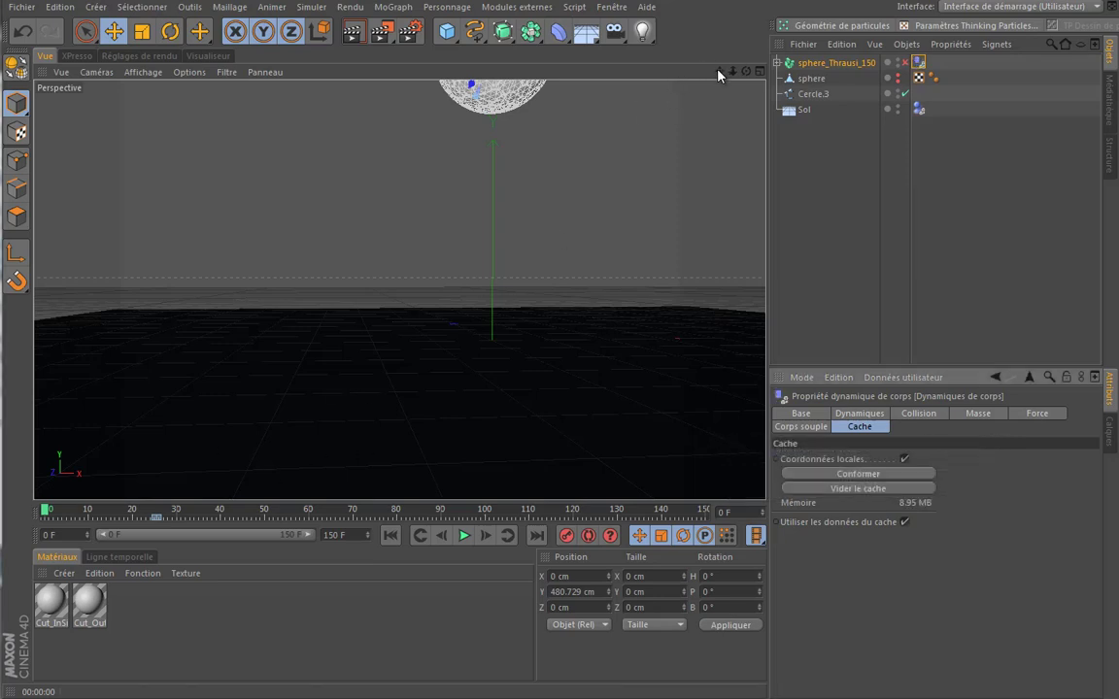
mouse_move(719, 74)
mouse_down()
mouse_move(489, 328)
mouse_move(562, 369)
mouse_up()
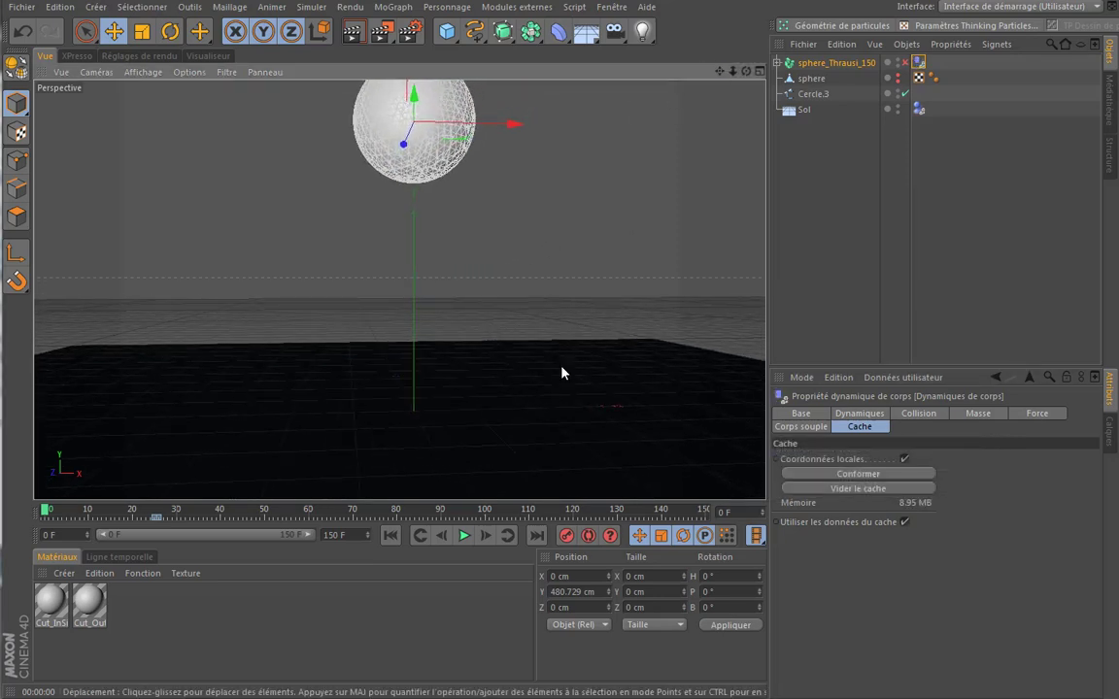
click(464, 537)
click(389, 535)
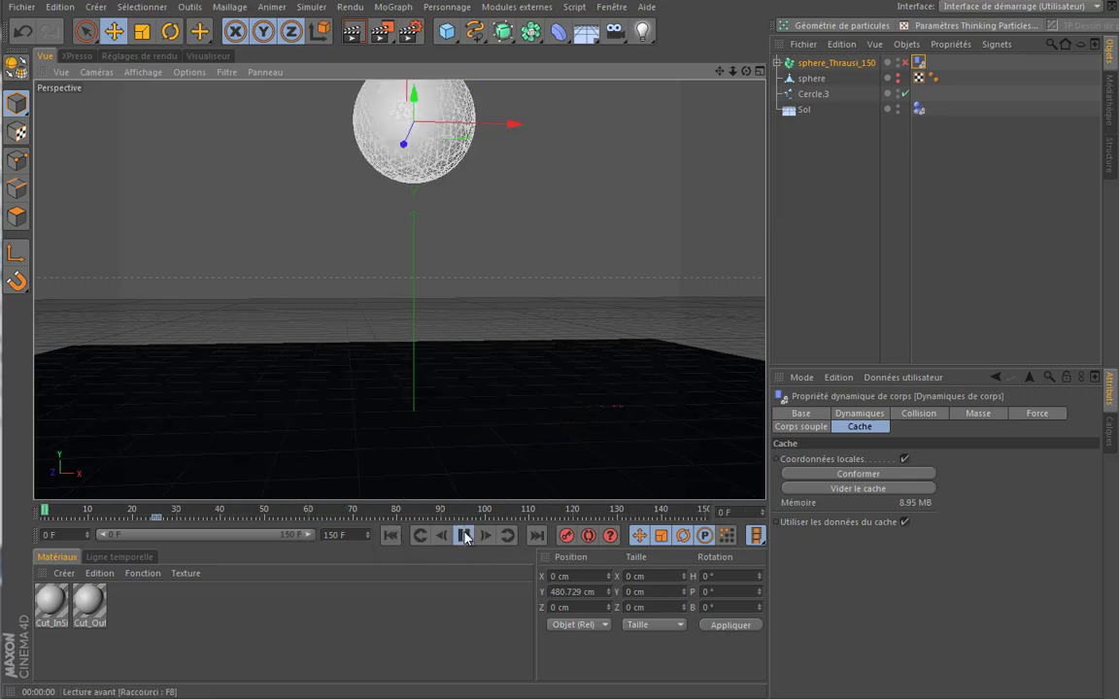
Step: Play the cached simulation from frame 0 to watch the sphere shatter, then rewind
key(F8)
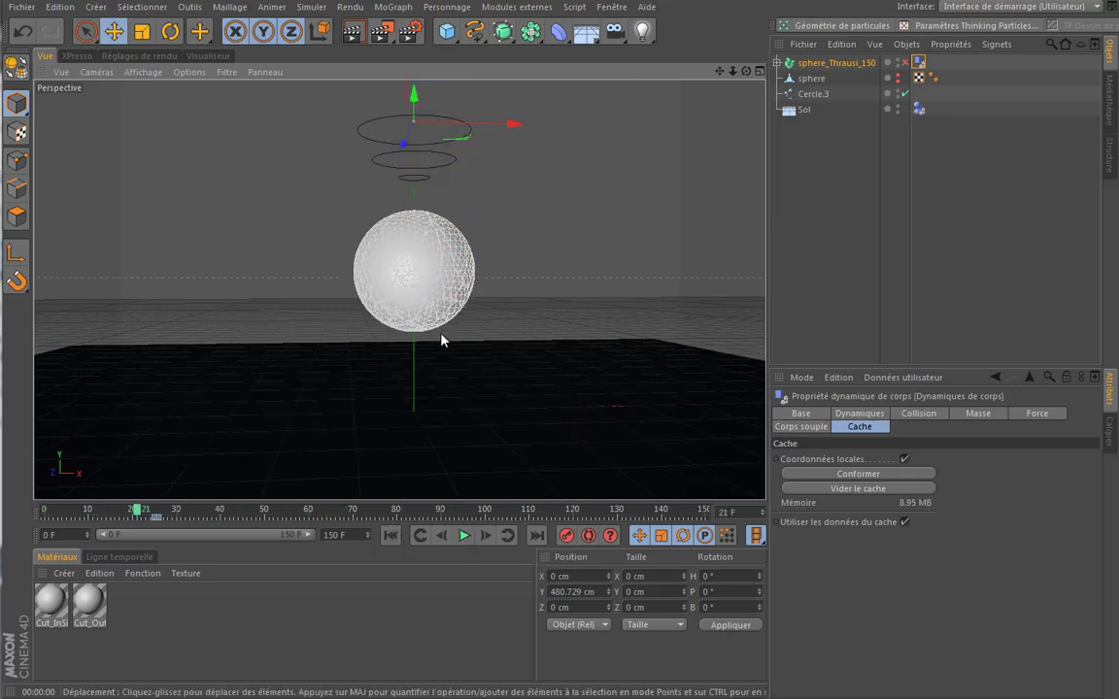
alt+drag(441, 287, 480, 300)
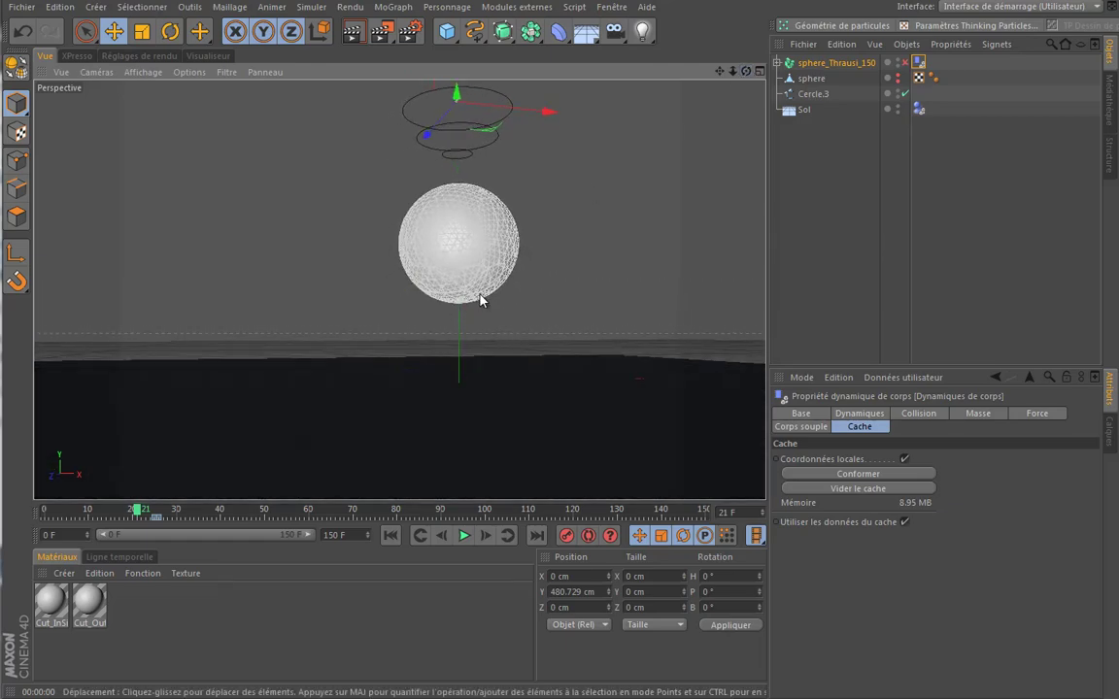
scroll(479, 300, up, 3)
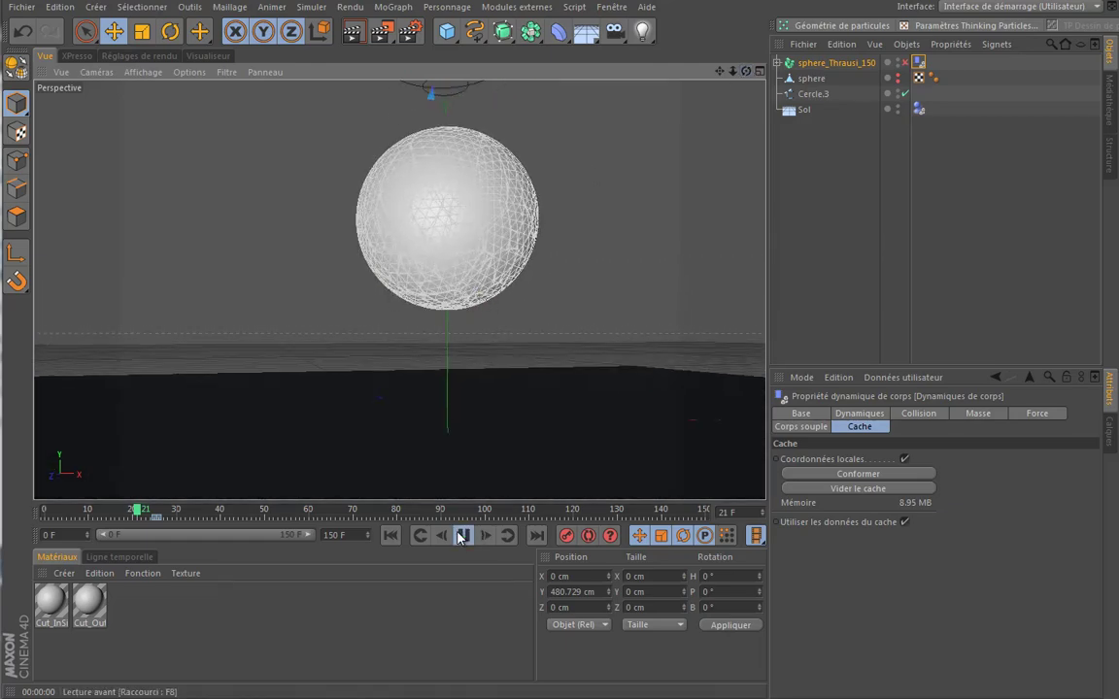
key(F8)
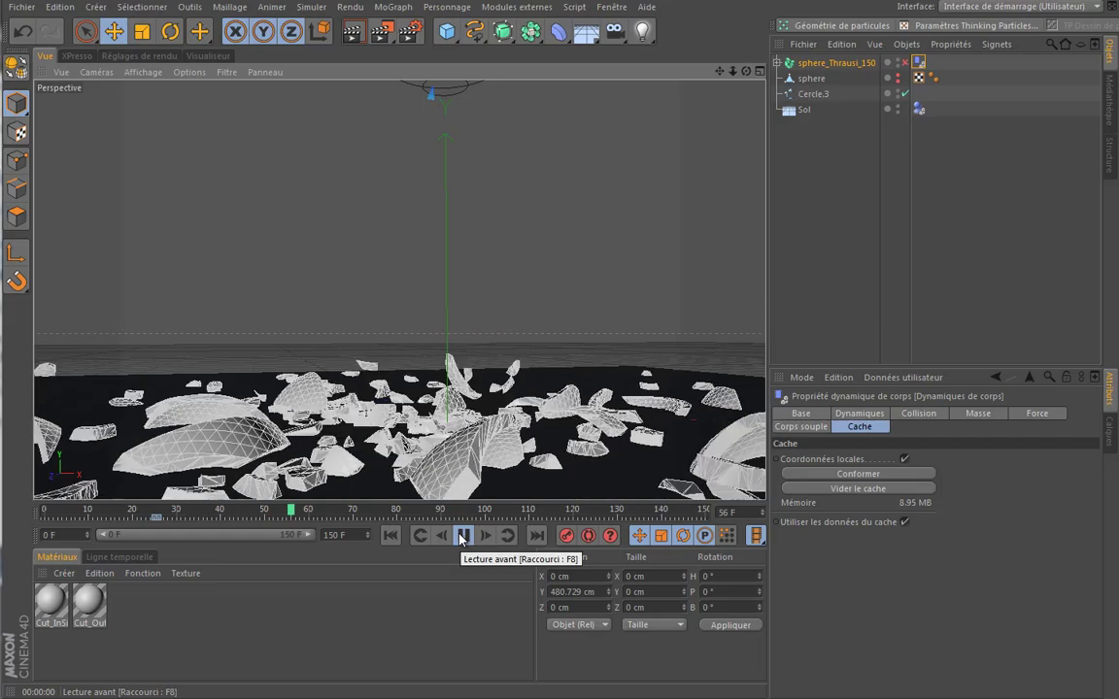
click(463, 535)
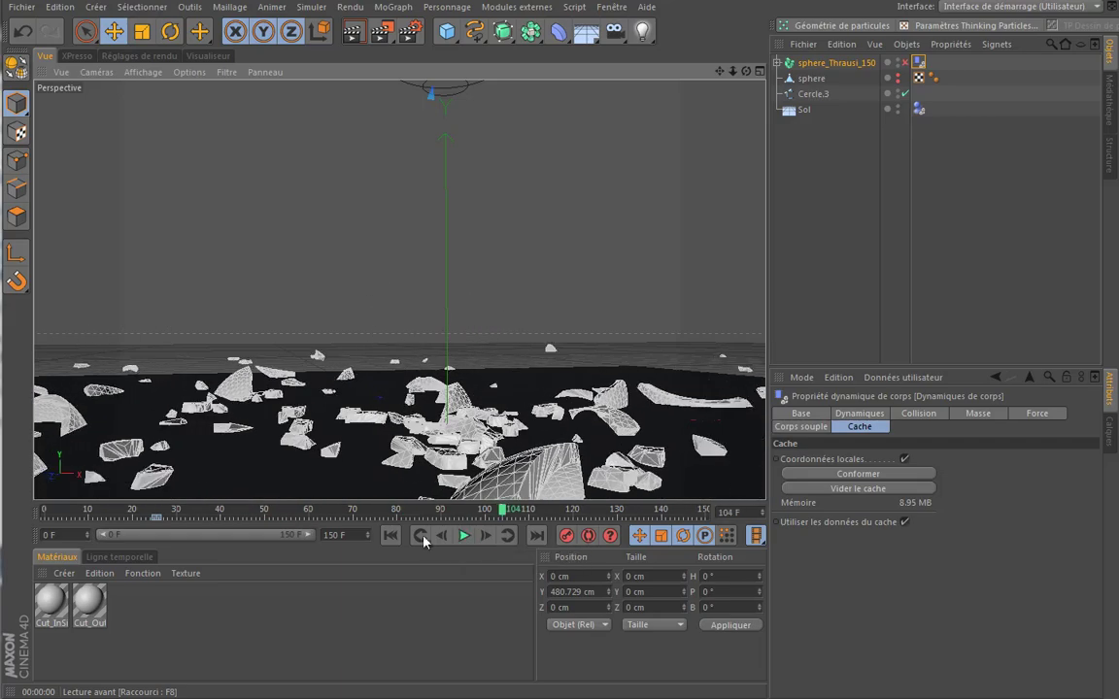
click(391, 536)
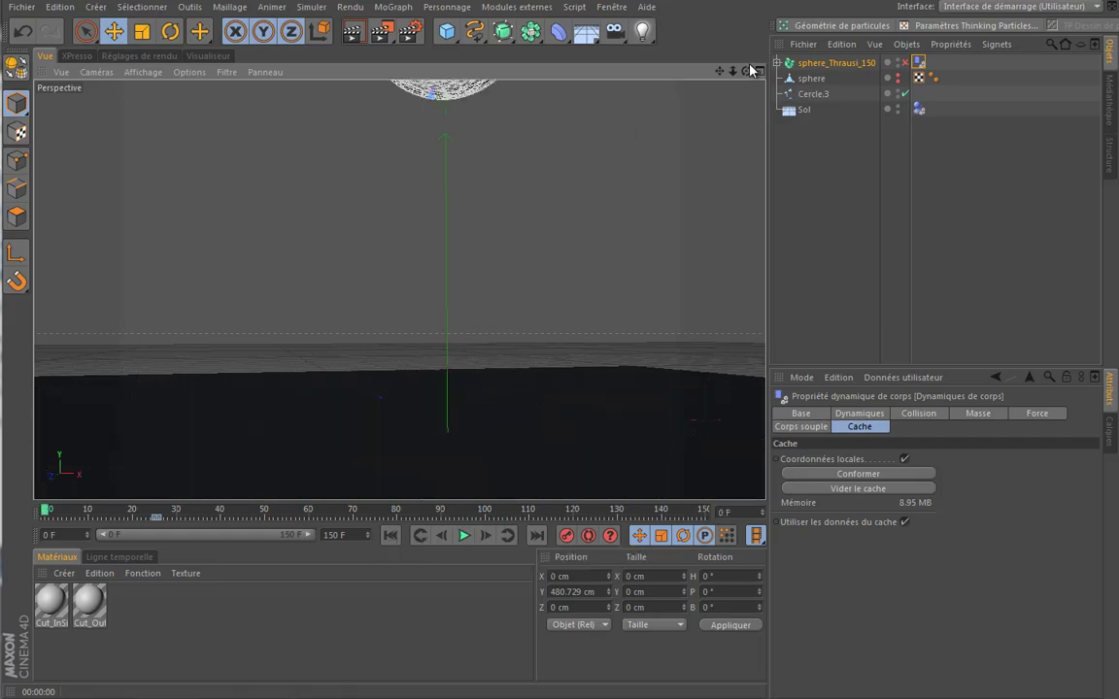
Step: Replay the shatter from a floor-level view, rewind, and show sphere_Thrausi_150's dynamics cache
drag(748, 70, 490, 332)
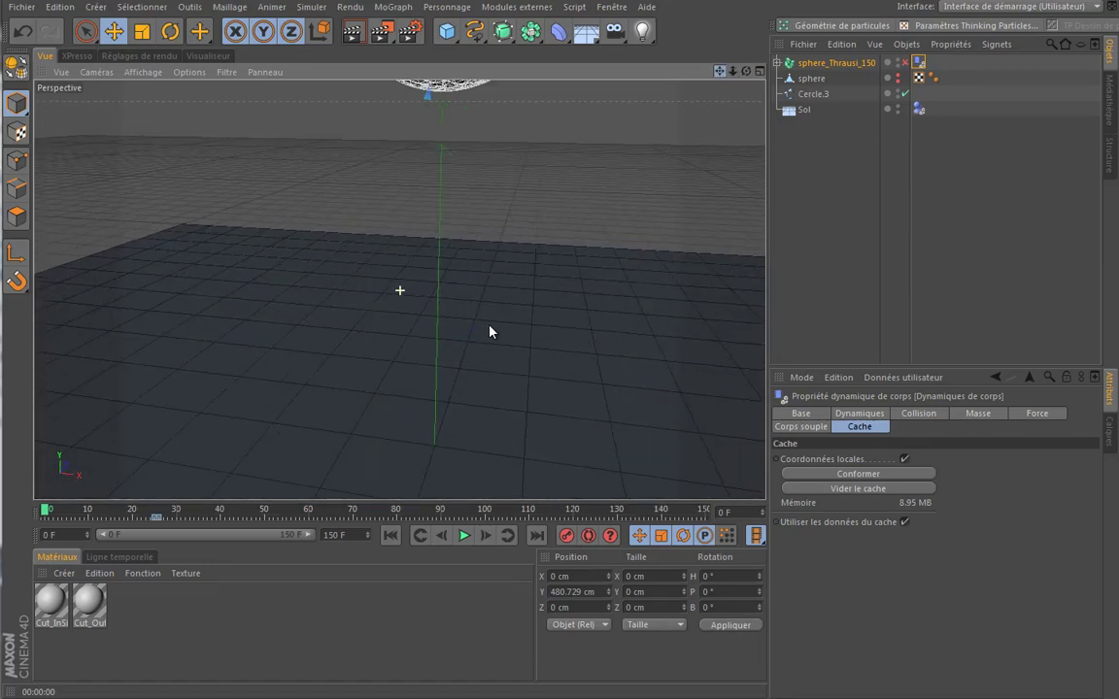
mouse_move(489, 332)
mouse_down()
mouse_move(741, 72)
mouse_move(492, 324)
mouse_up()
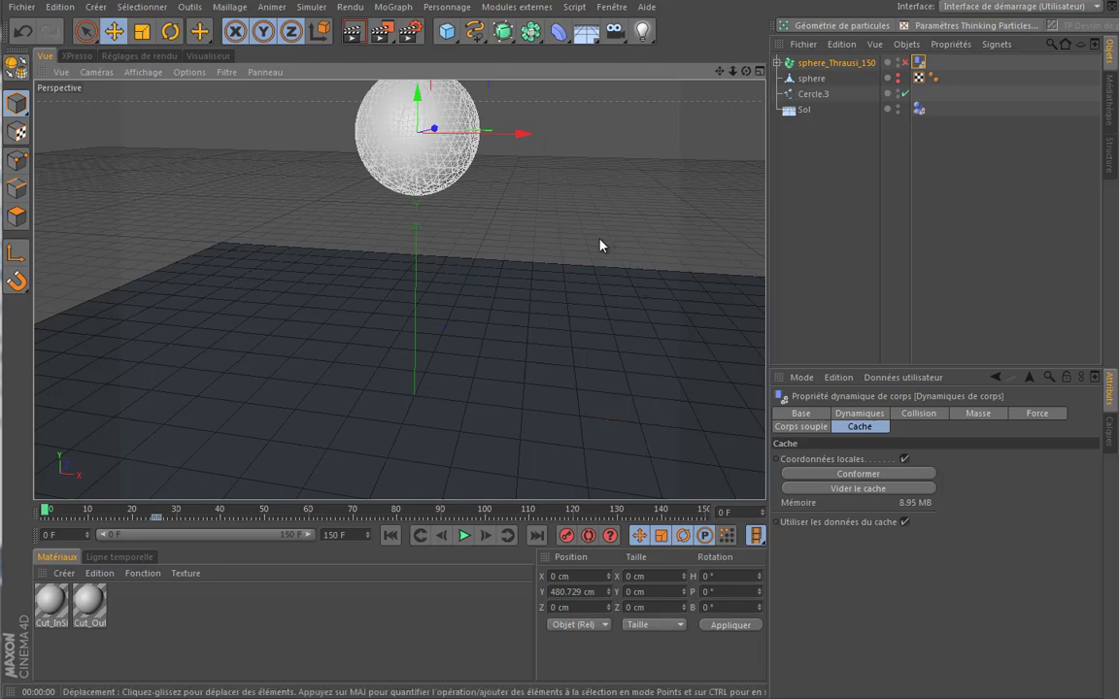
click(463, 535)
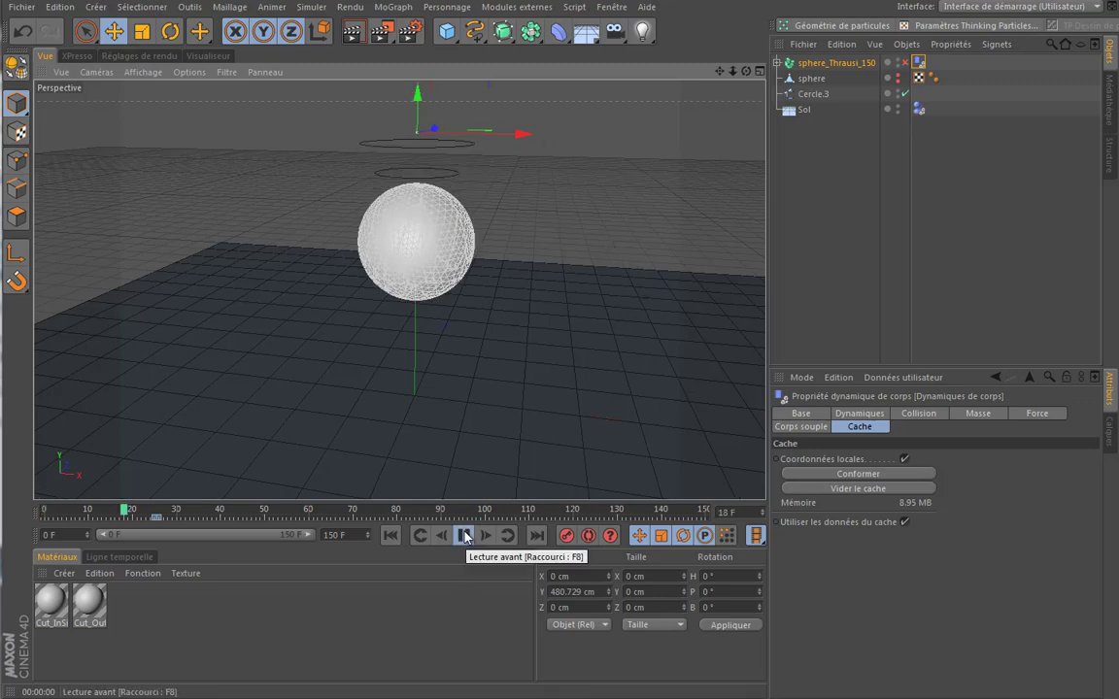
click(463, 535)
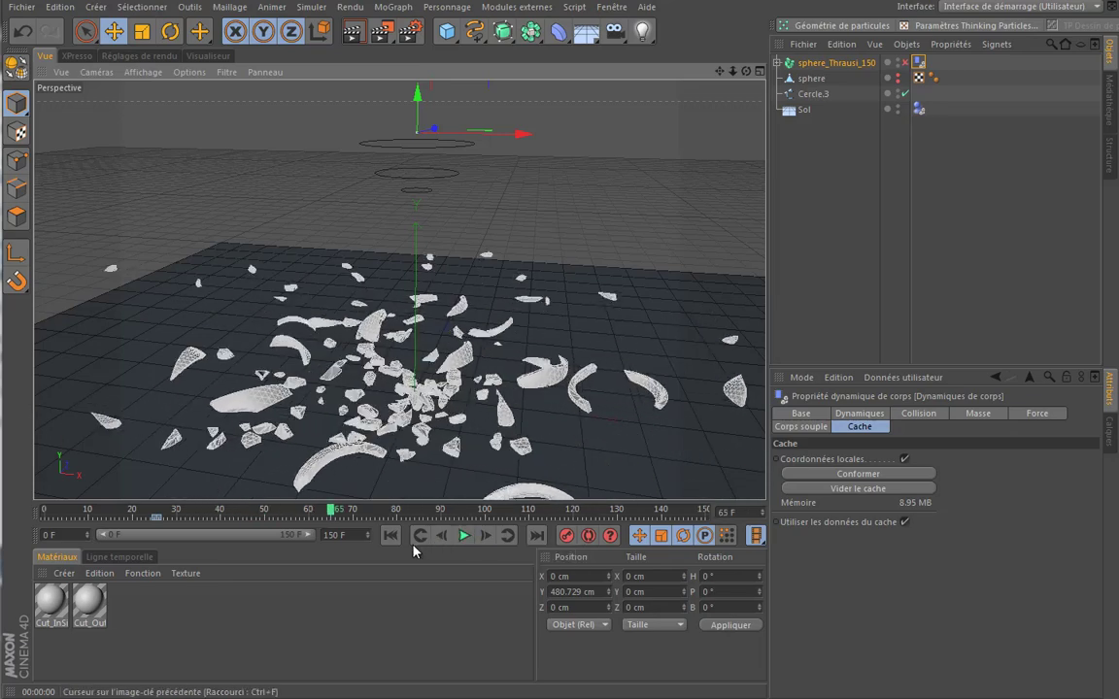
click(390, 537)
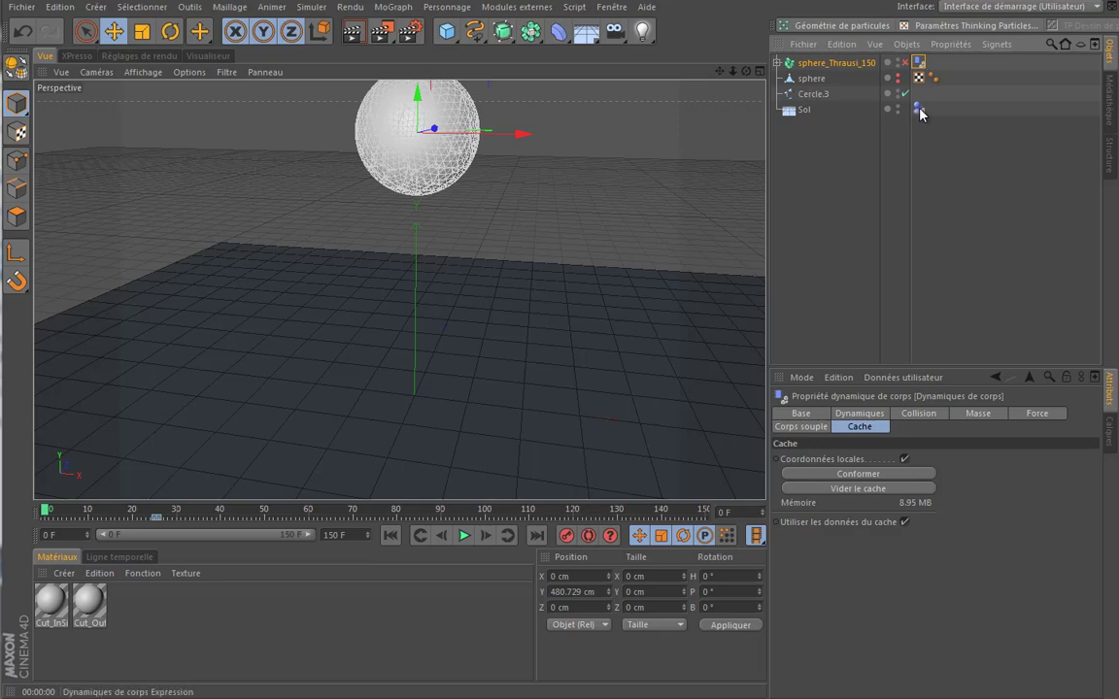
click(920, 64)
click(919, 77)
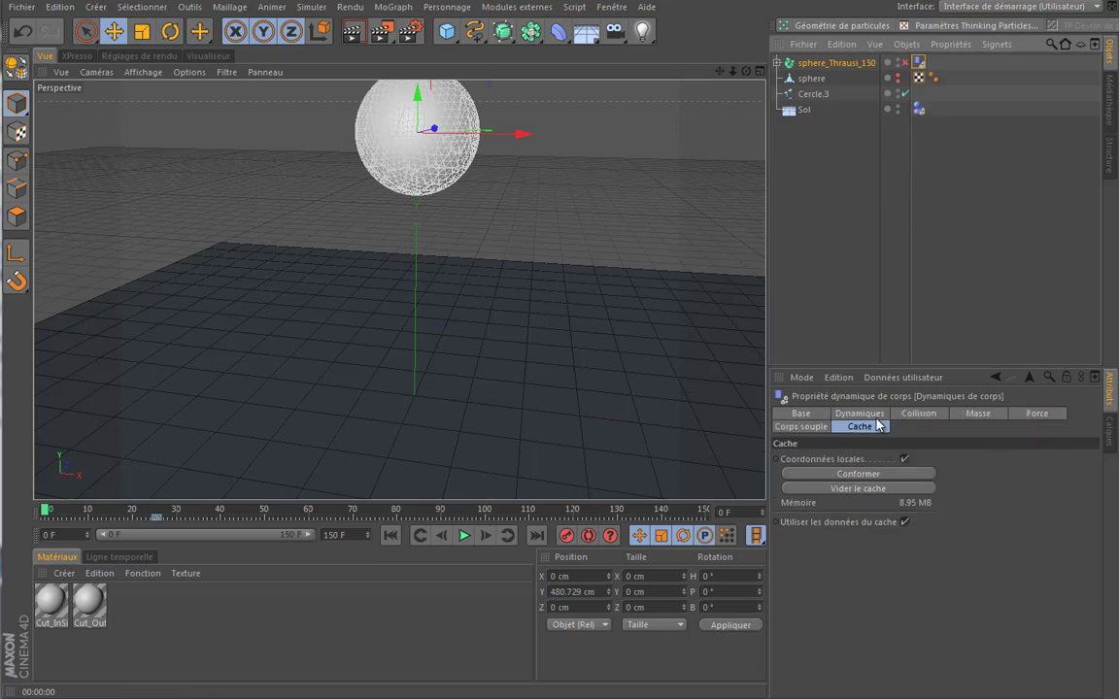
Step: In the Collision tab, read the Aide help for the Rebond parameter, then close it
click(921, 414)
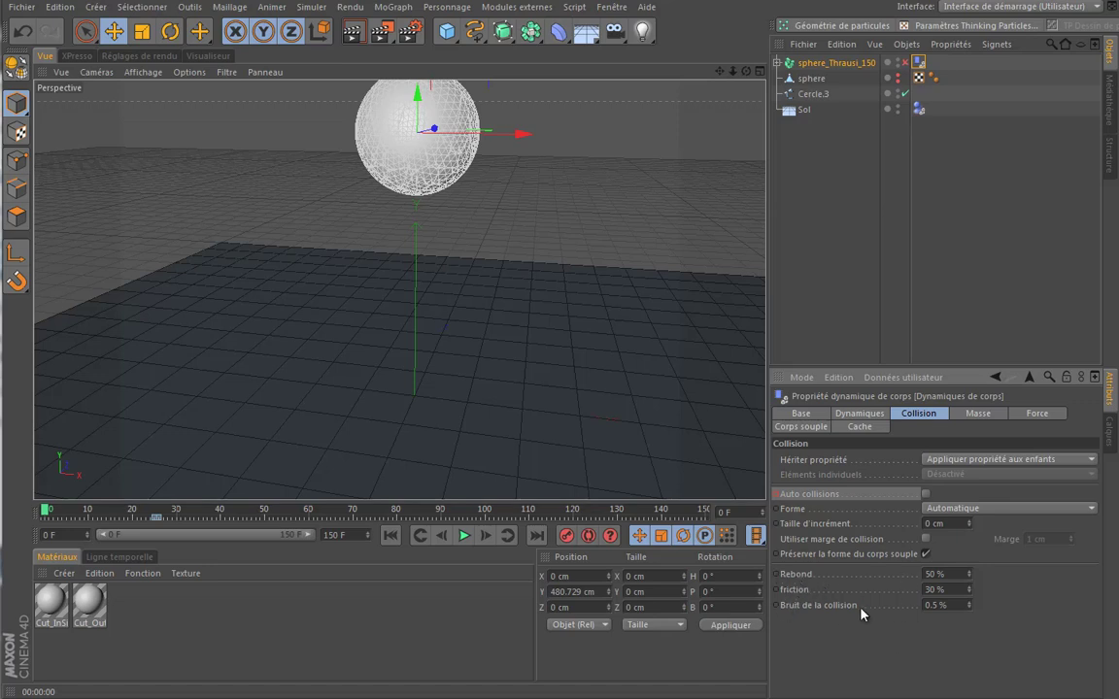
click(811, 580)
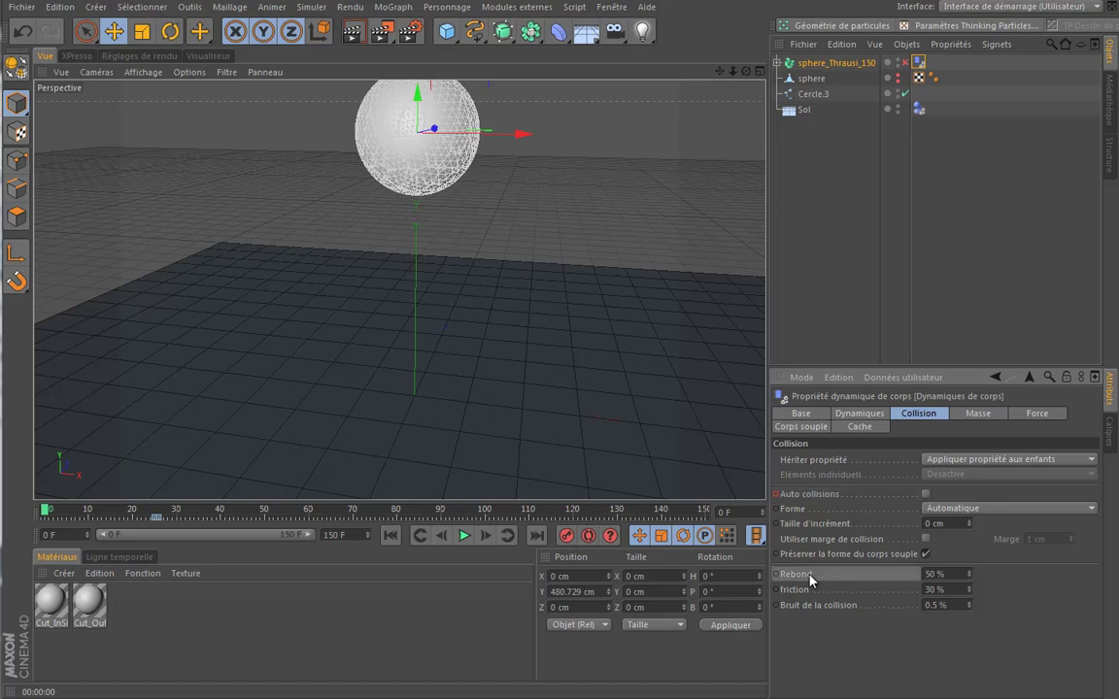
right_click(802, 577)
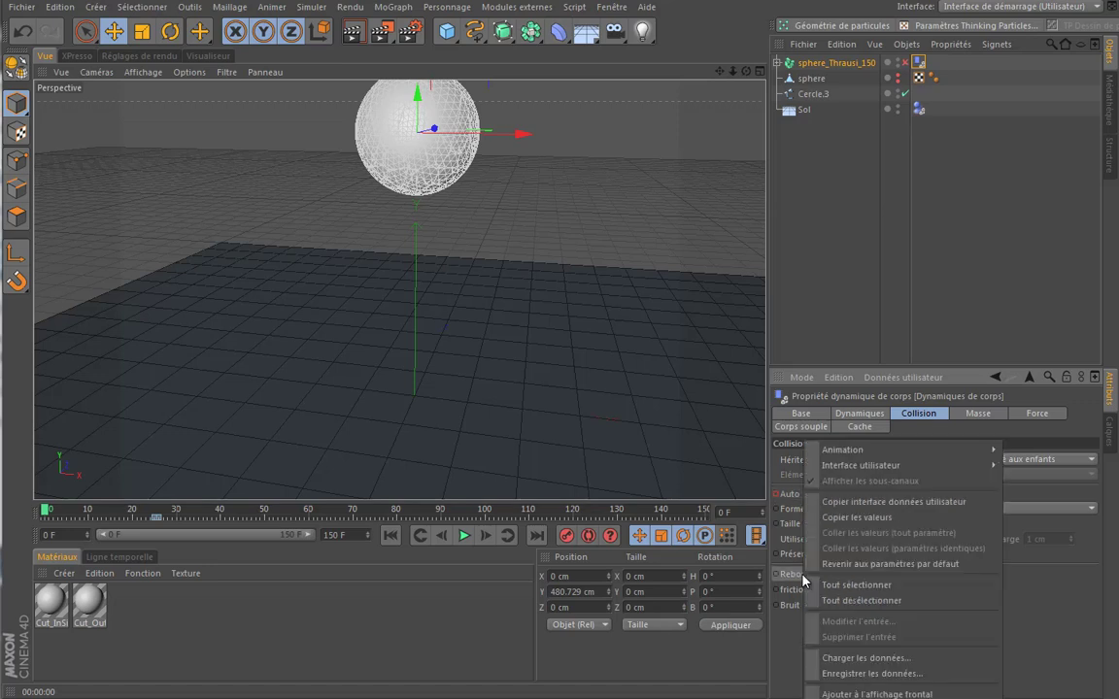
click(879, 693)
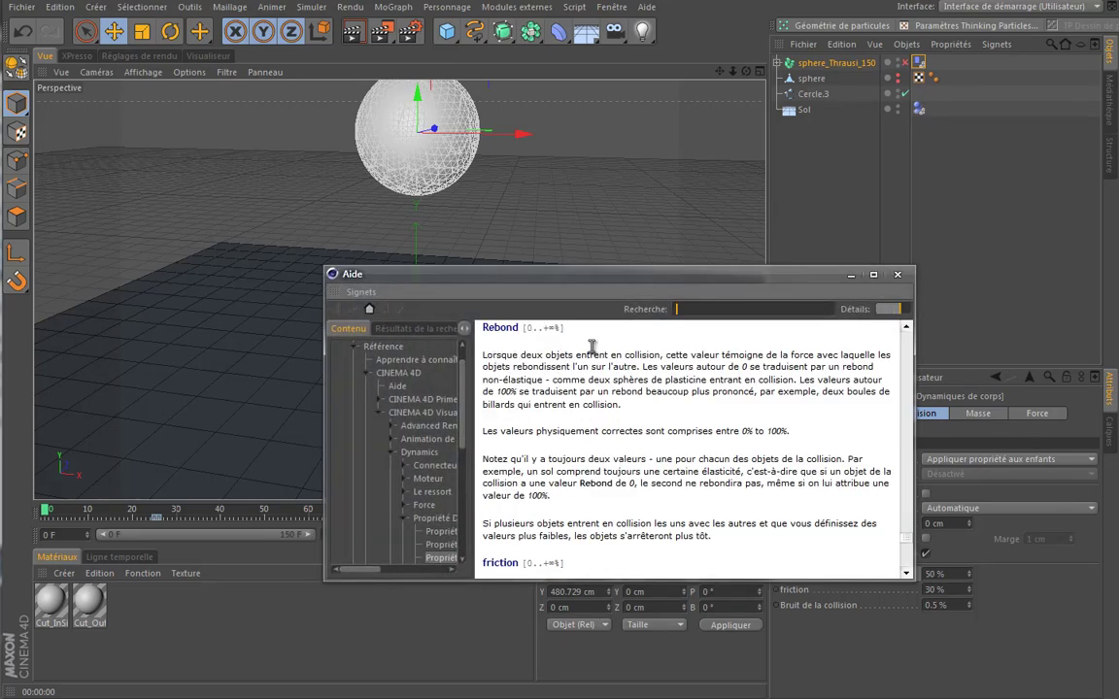
click(898, 276)
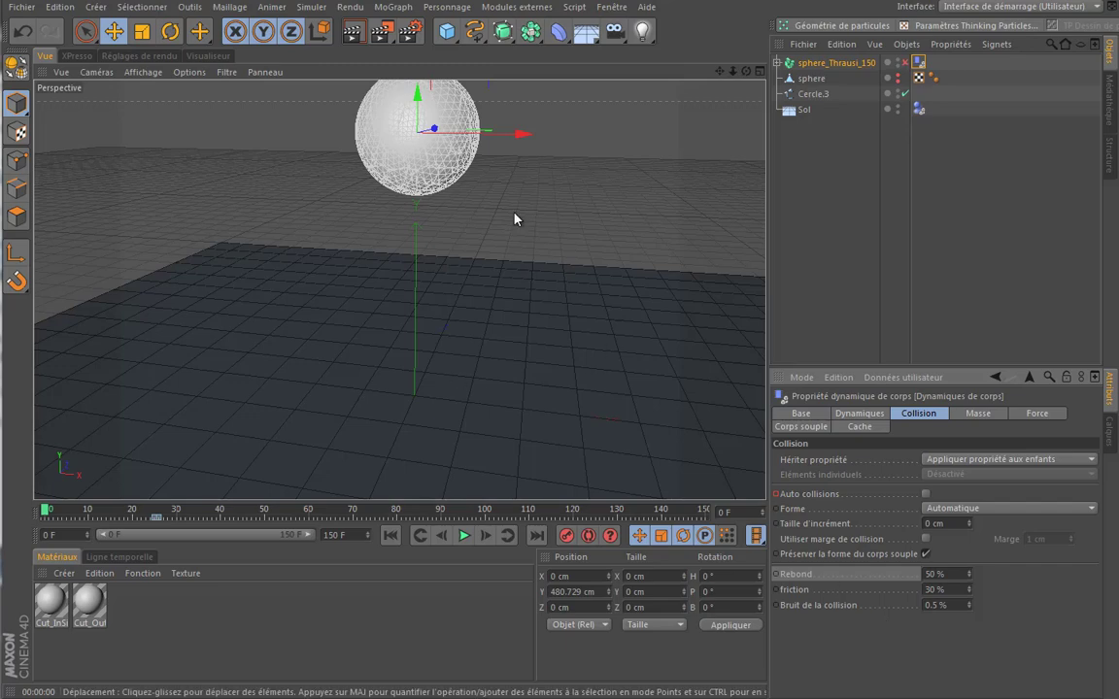
click(464, 536)
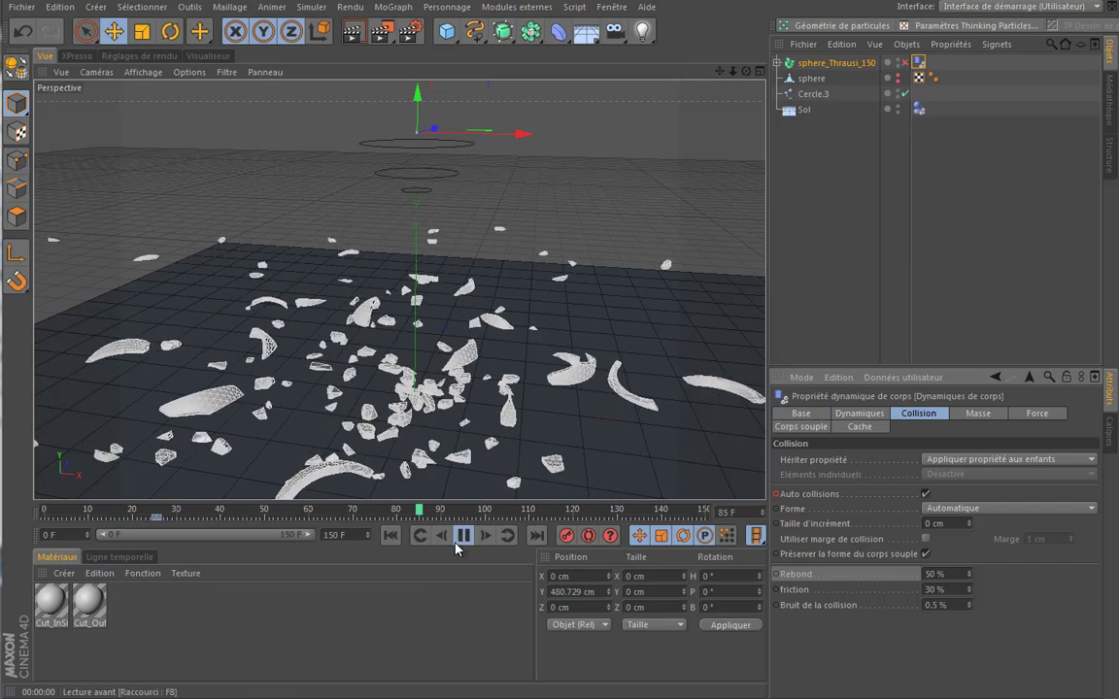
click(465, 537)
click(389, 535)
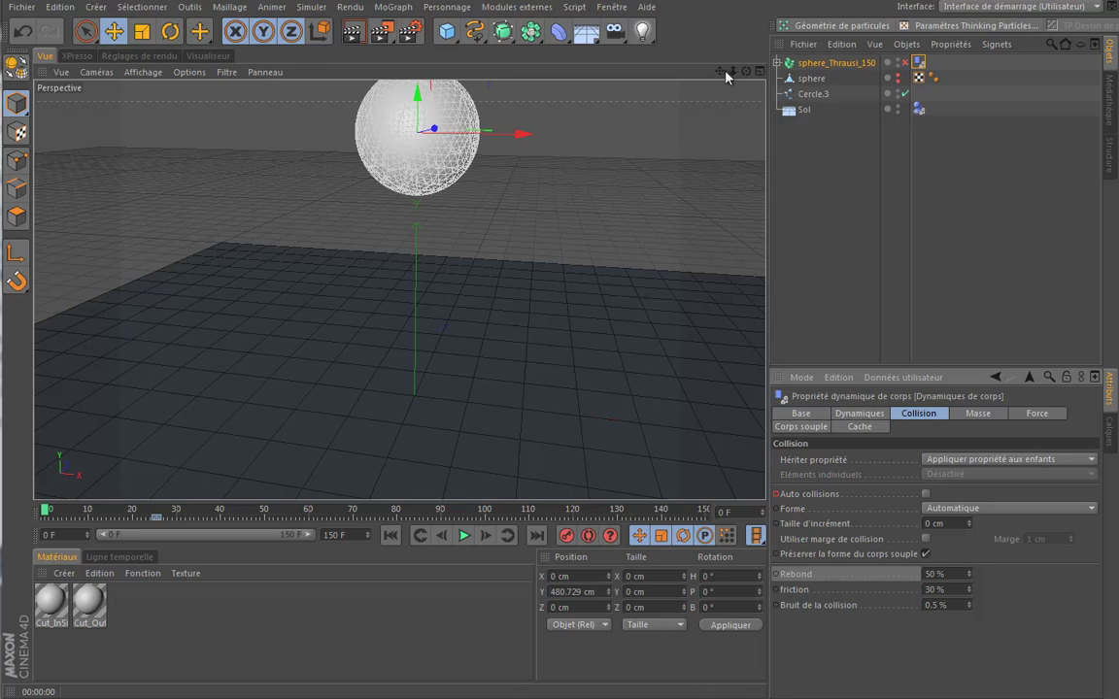
drag(719, 71, 486, 340)
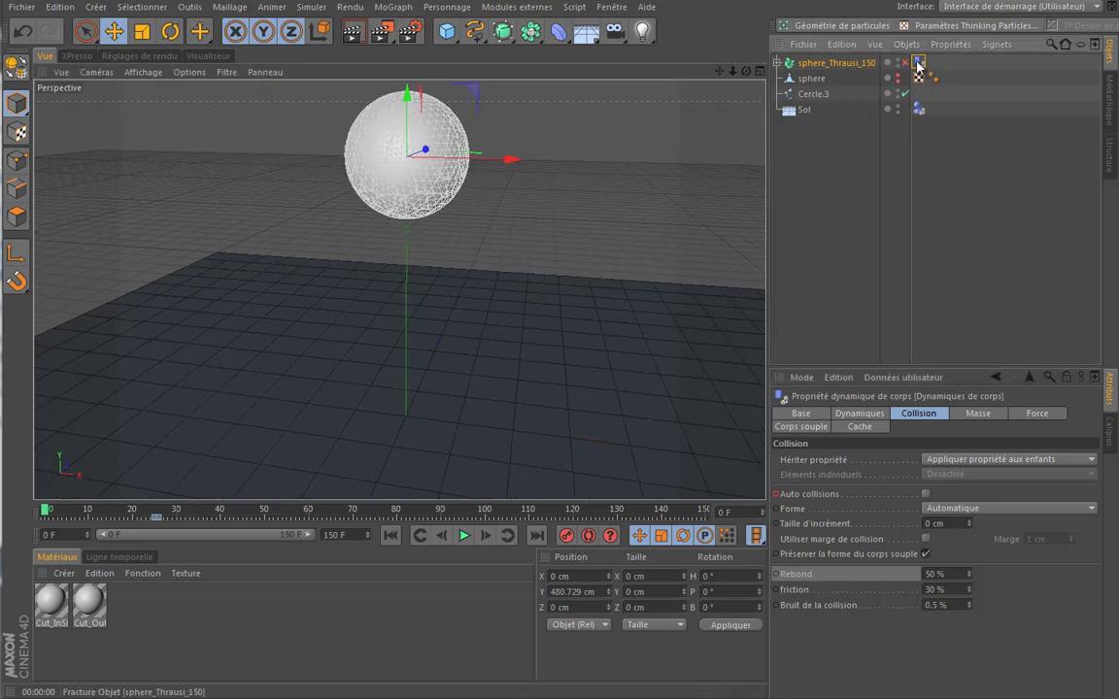
Step: Set the sphere's Rebond to 20 %
double_click(962, 573)
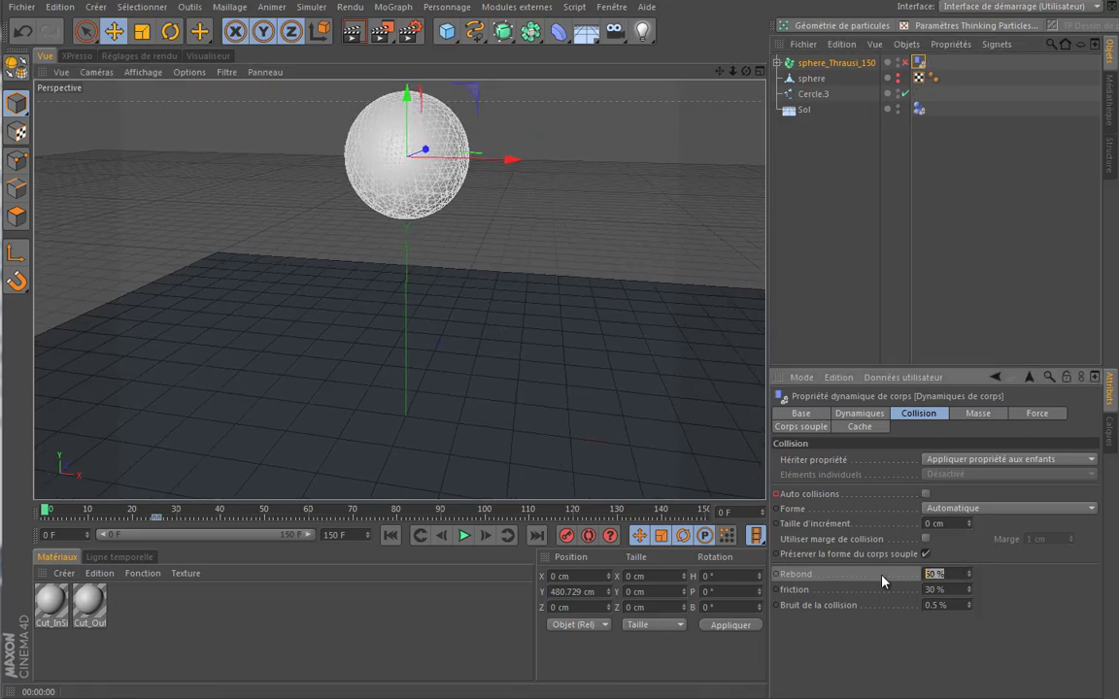
text(20)
key(Tab)
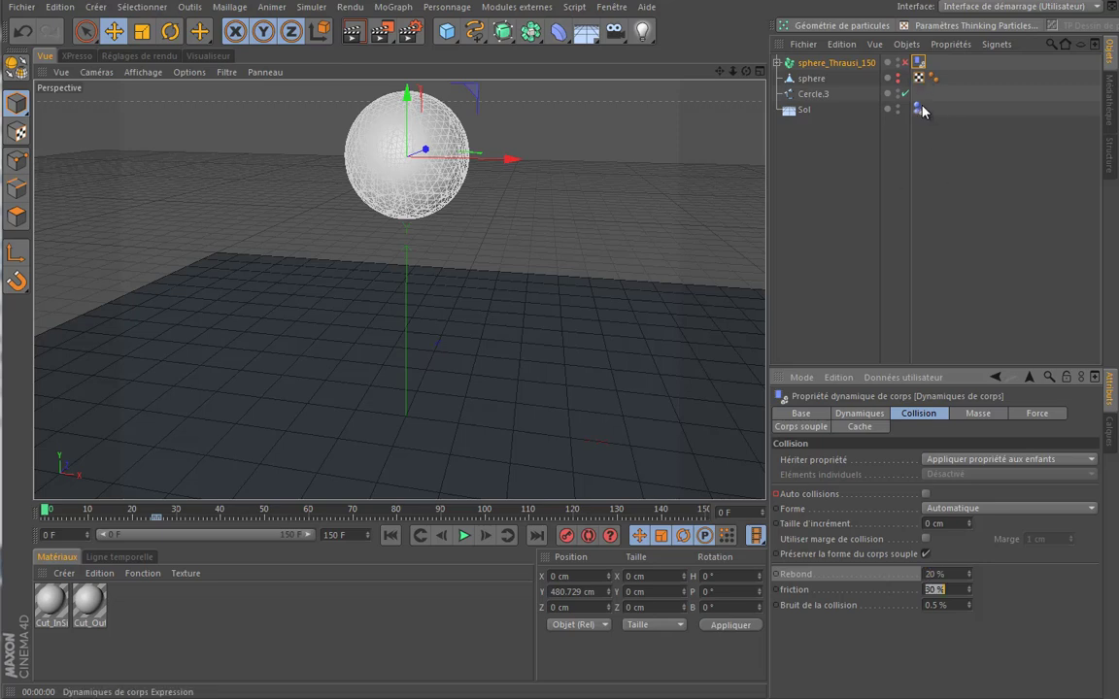
Step: Set the Sol floor's Rebond to 20 % and friction to 40 %
click(919, 109)
double_click(952, 533)
text(20)
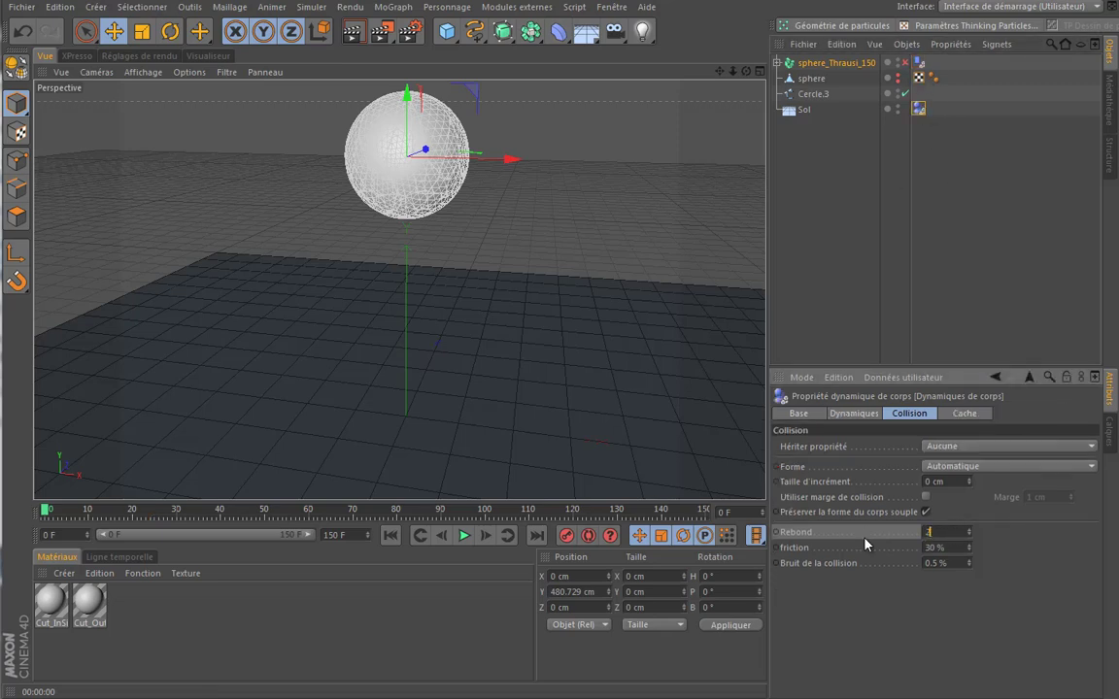
key(Tab)
text(40)
key(Tab)
Step: Set the sphere's friction to 40 %
click(919, 62)
double_click(954, 589)
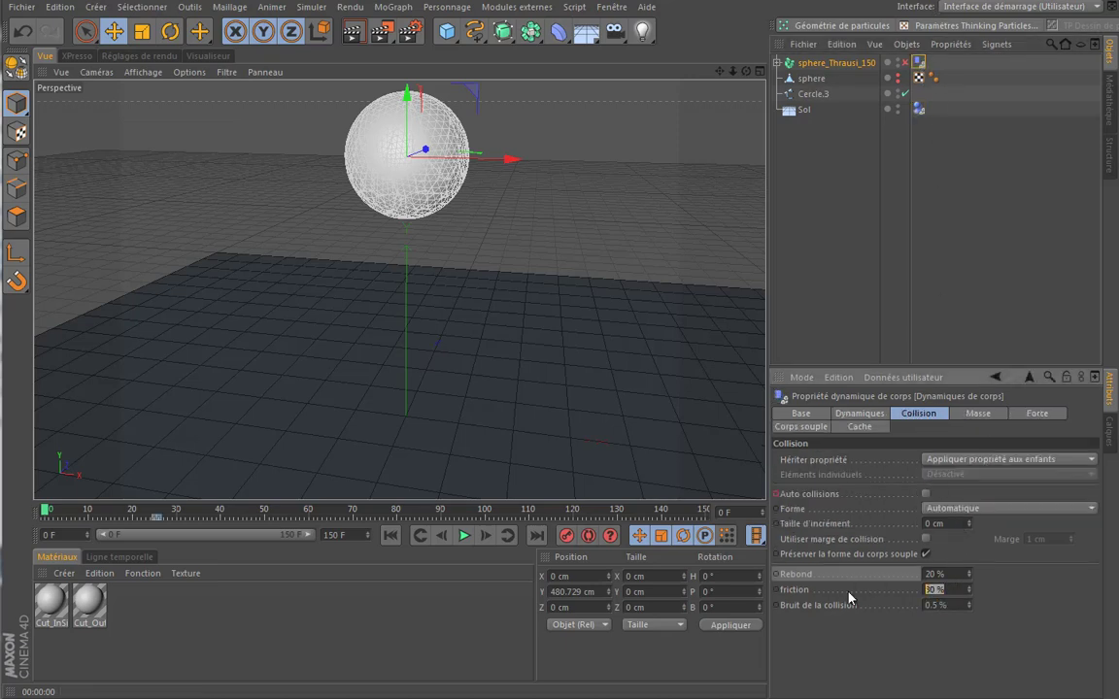
text(40)
key(Tab)
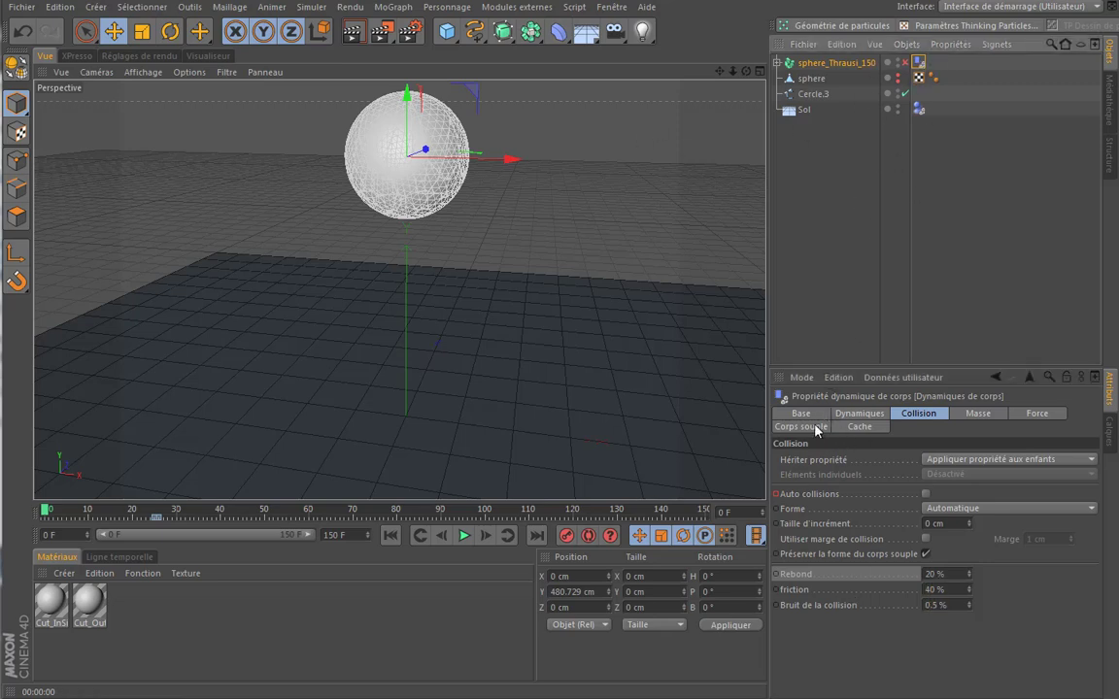
click(861, 428)
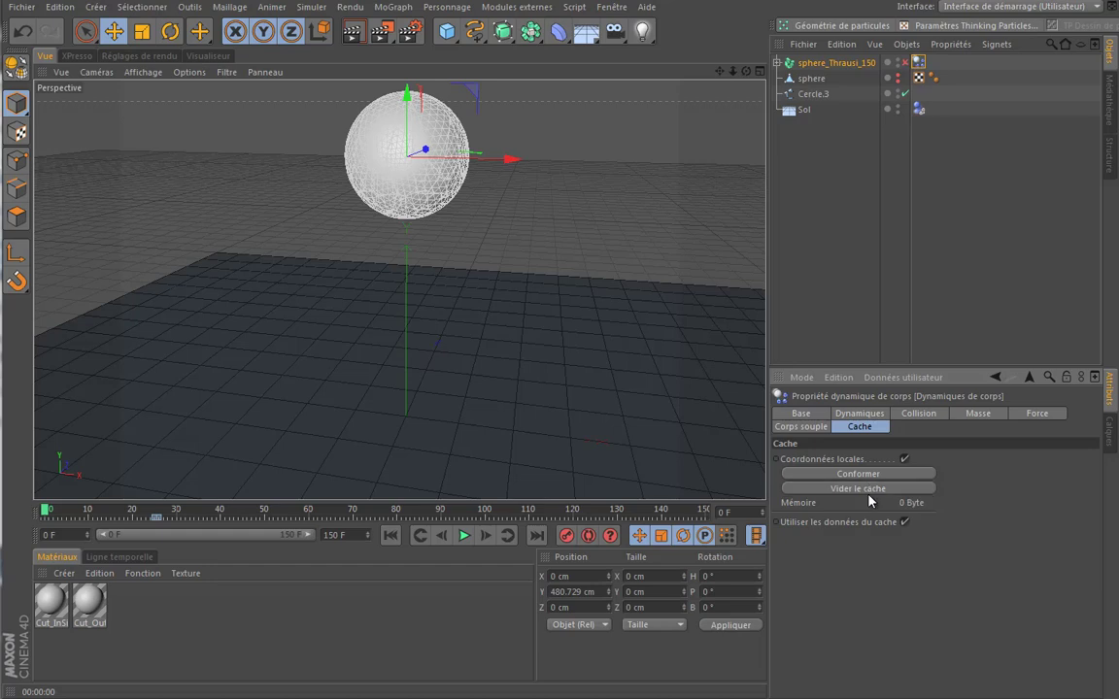
Step: Rebake the cache to 13.50 MB, play back the shatter, then return to frame 0
click(870, 475)
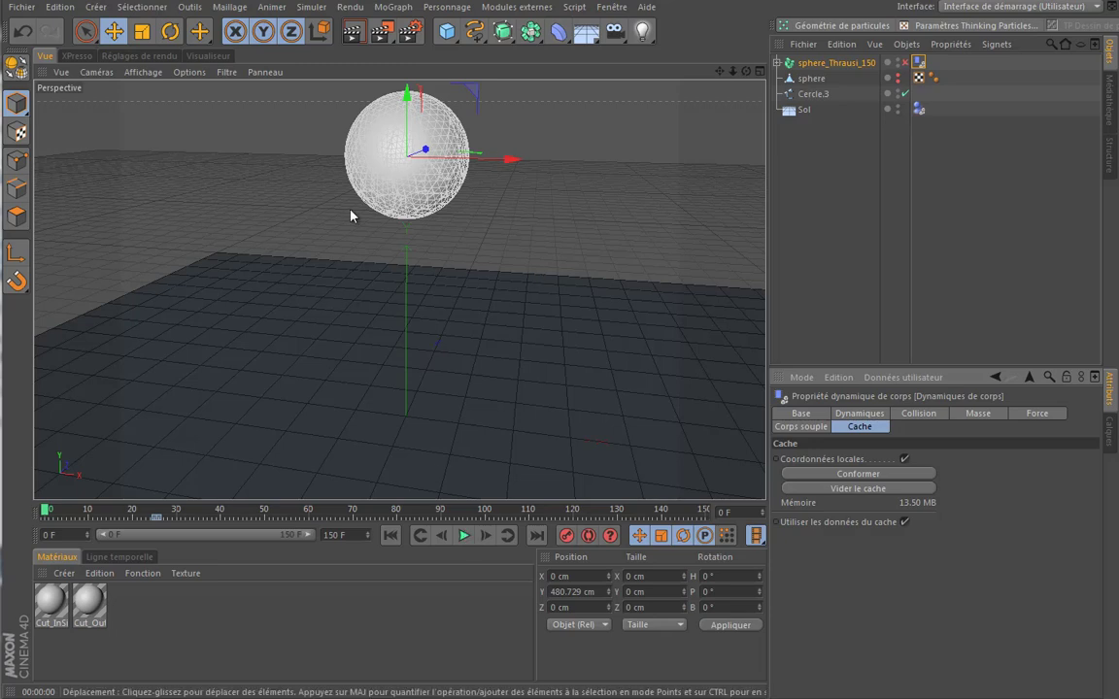
click(462, 538)
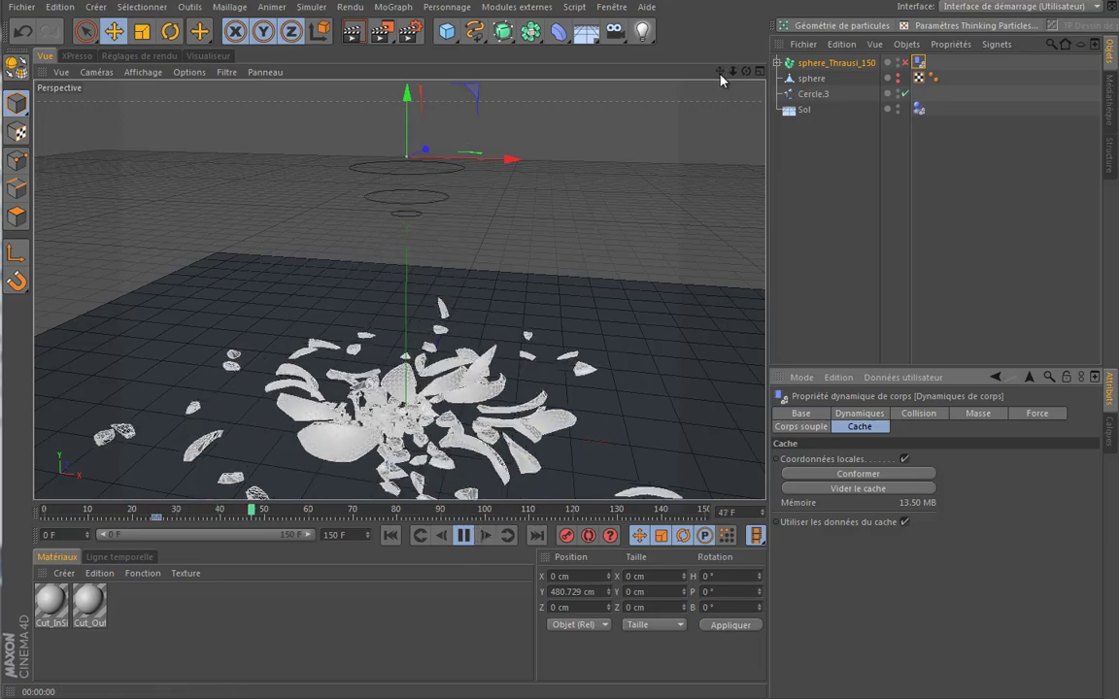
mouse_move(720, 71)
mouse_down()
mouse_move(490, 327)
mouse_move(453, 335)
mouse_up()
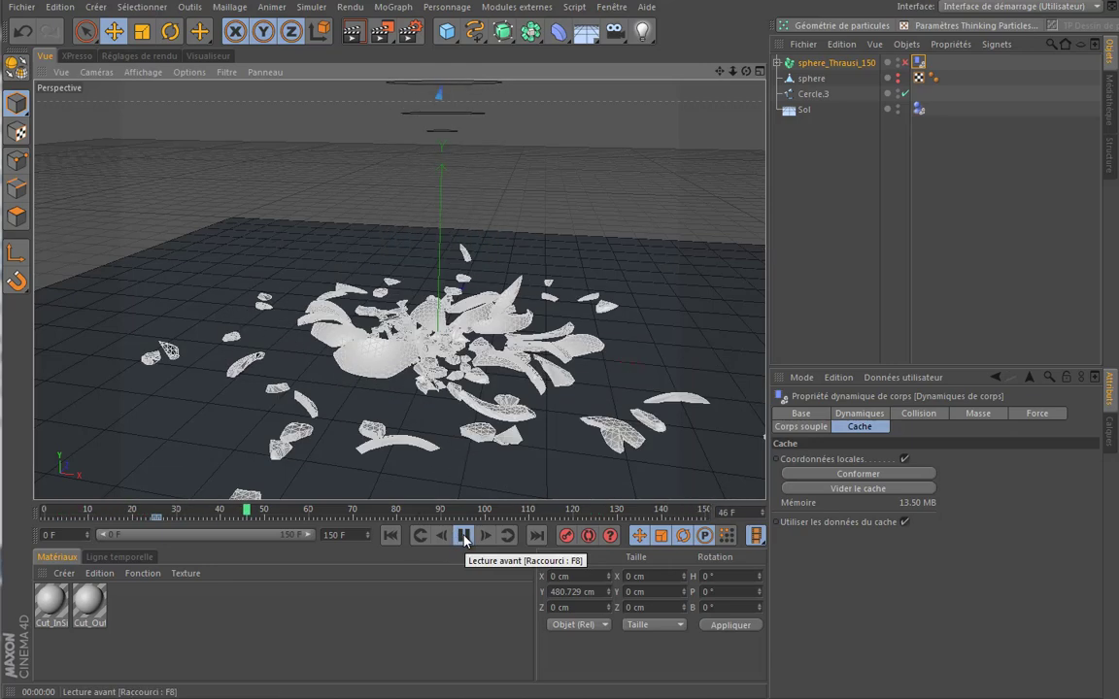
click(464, 535)
click(390, 536)
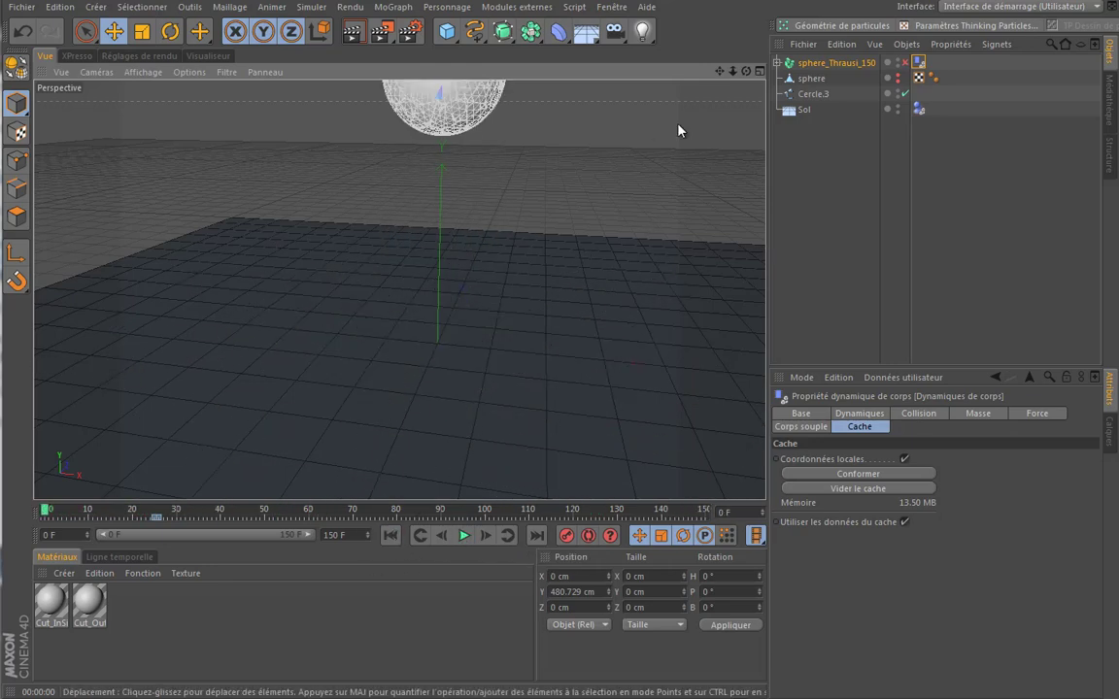
drag(723, 75, 490, 332)
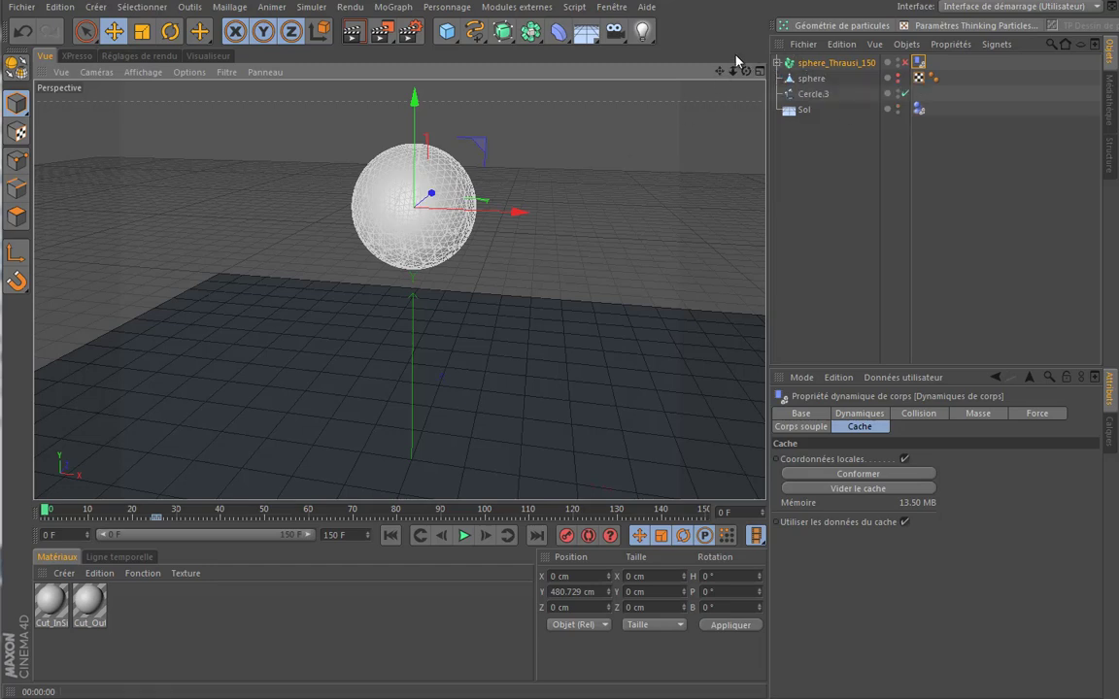
alt+drag(485, 291, 490, 328)
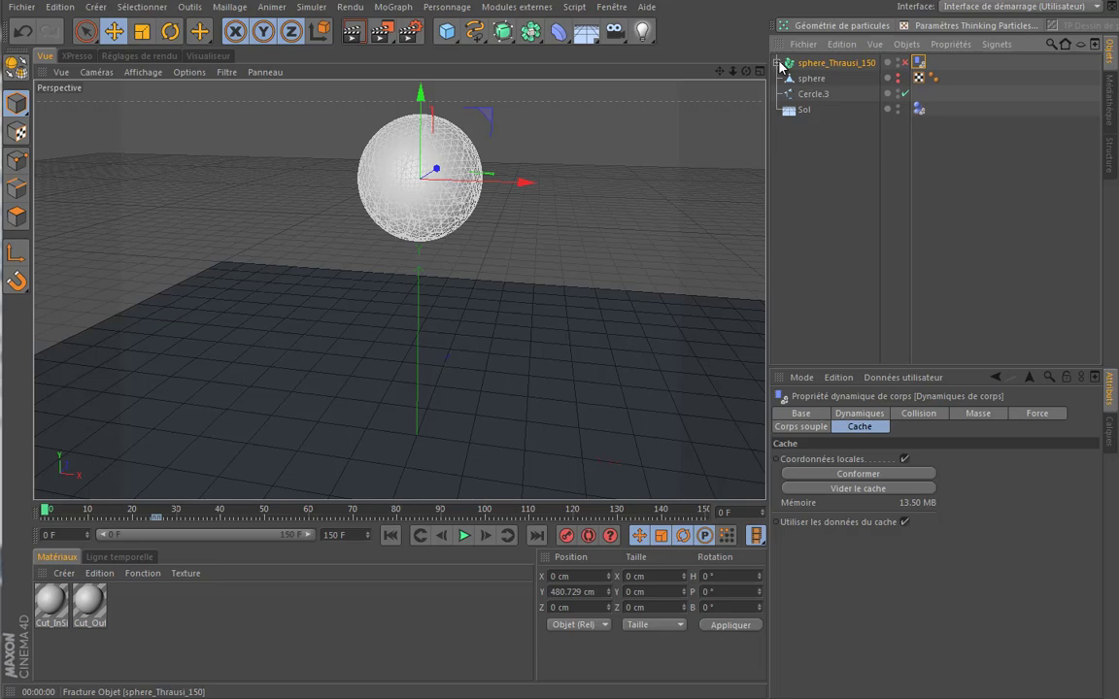
Step: Inspect Pieces 1, then select sphere_Thrausi_150 and collapse its list of fracture pieces
click(822, 82)
click(823, 412)
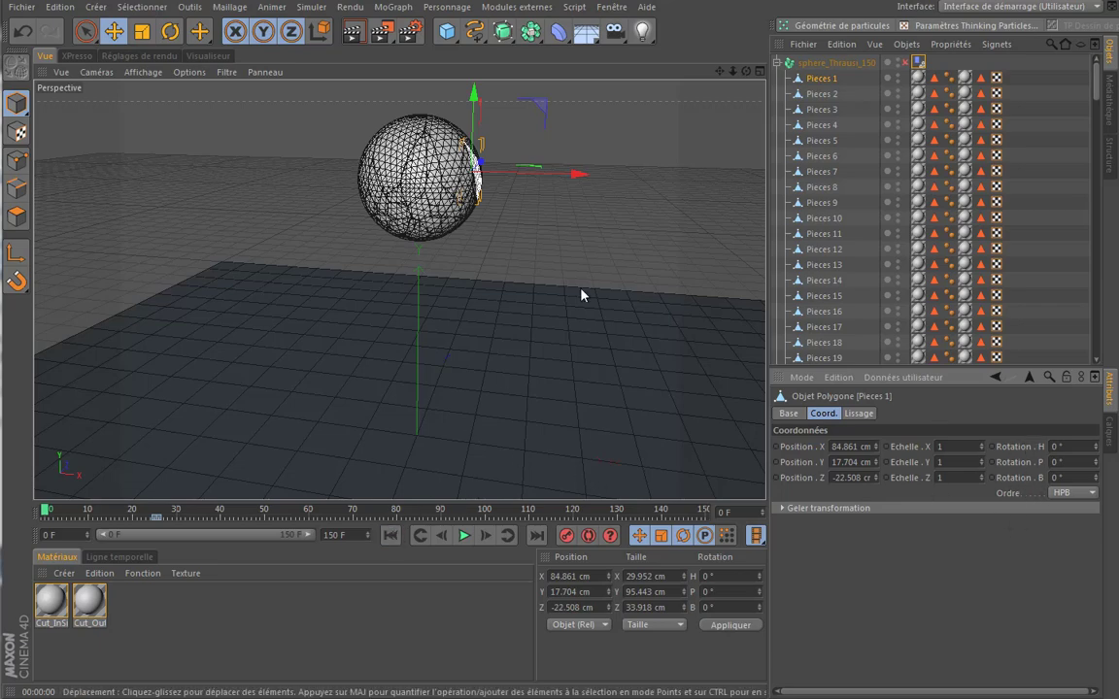
click(778, 62)
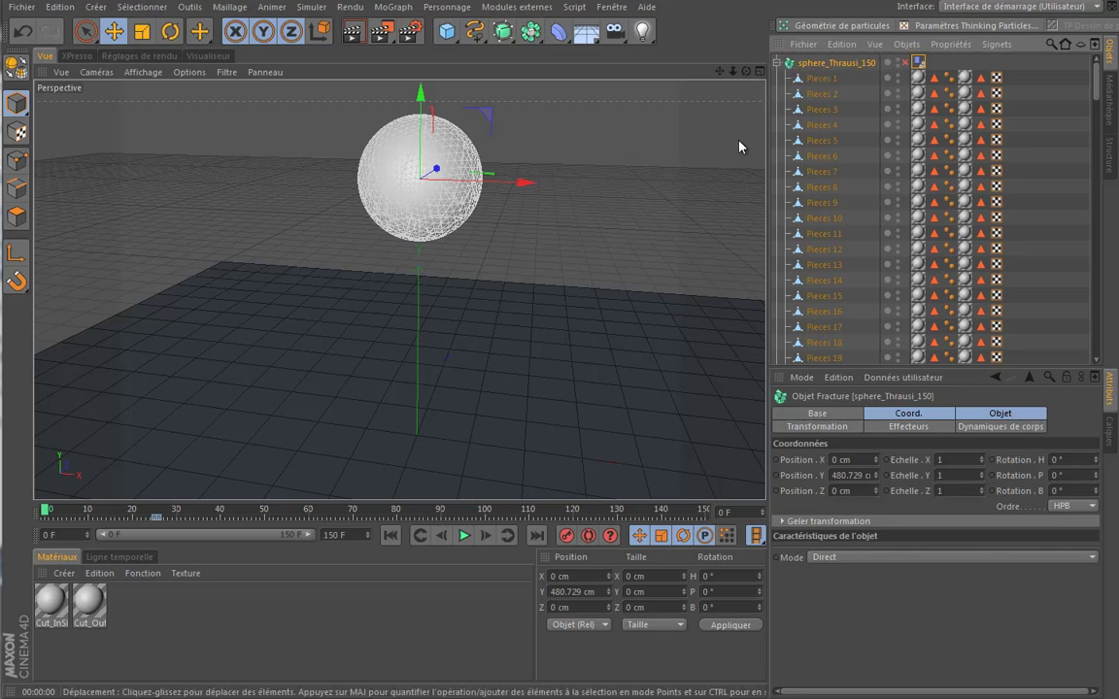
click(778, 63)
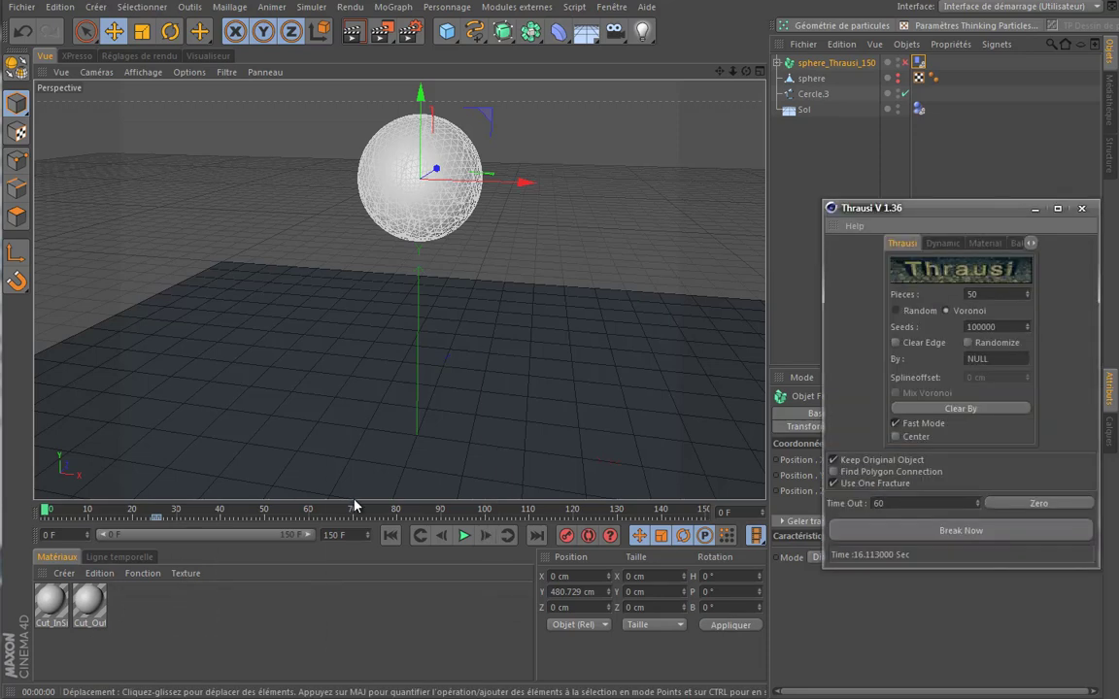
Step: Bake the Thrausi fracture animation over frames 0 to 150
click(1010, 244)
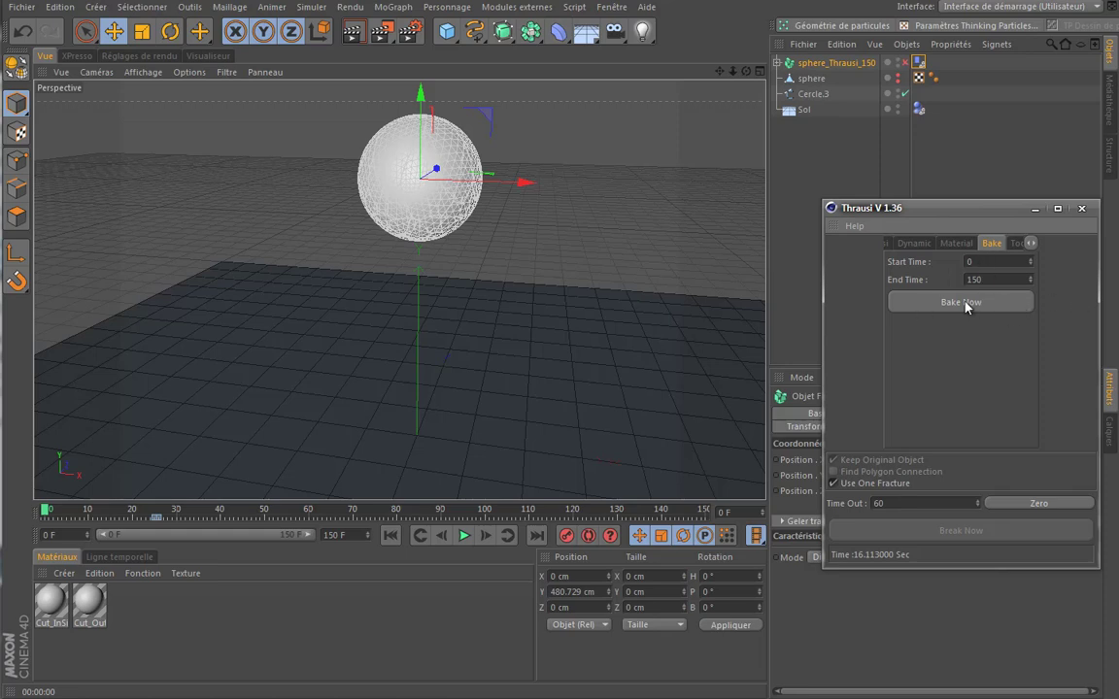
click(965, 304)
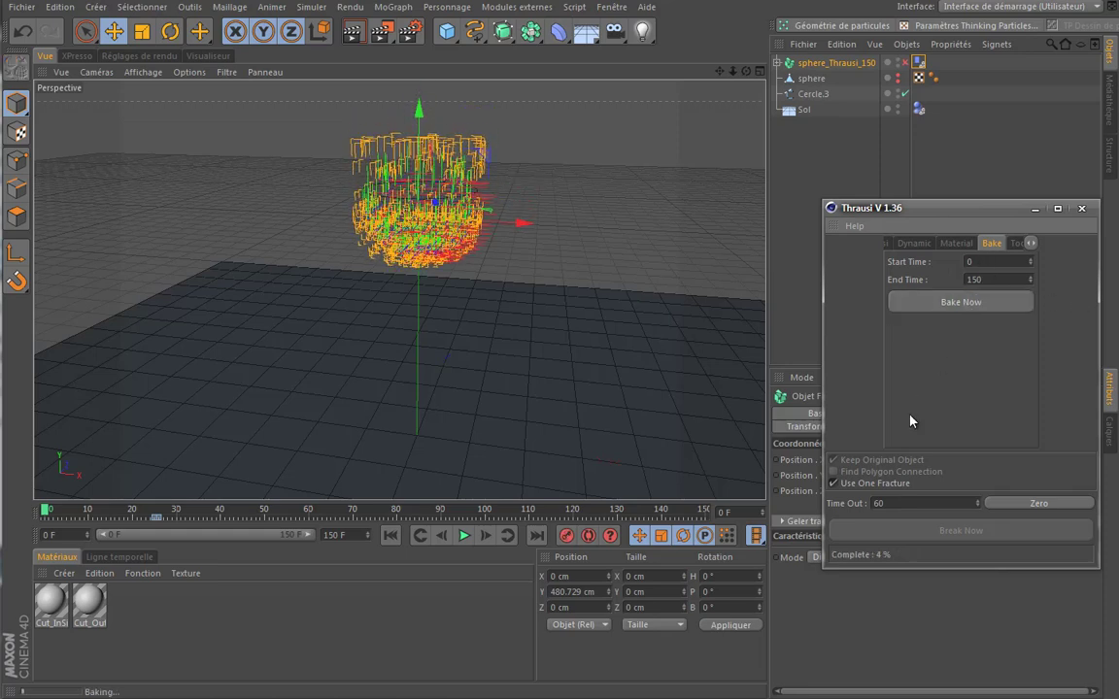
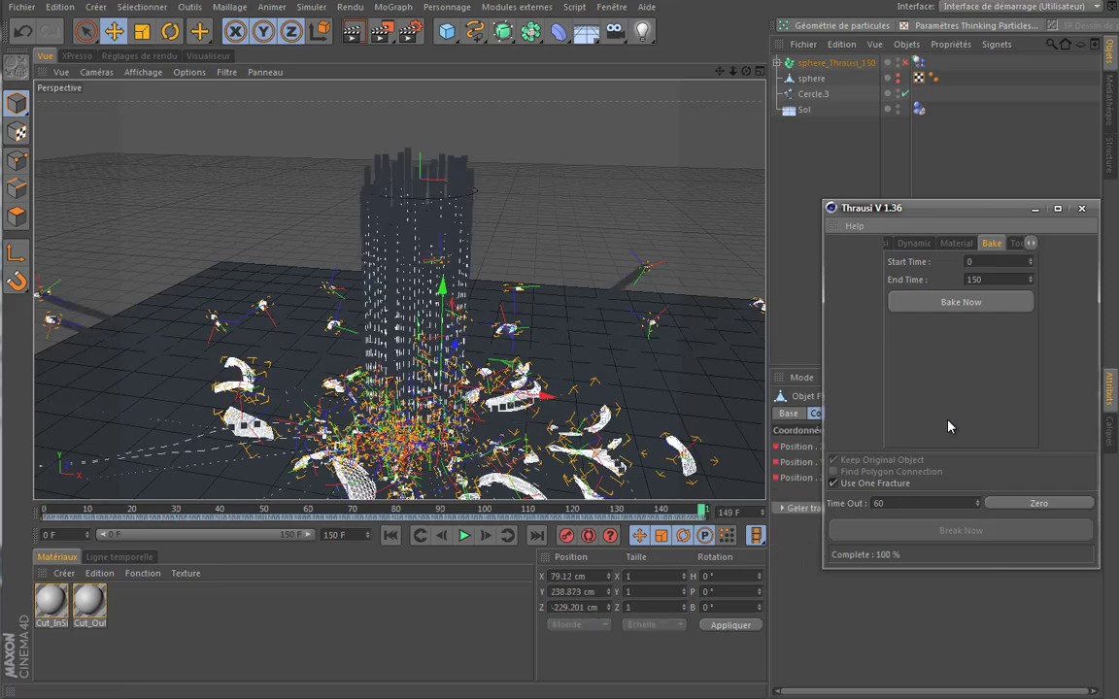
Step: Close the Thrausi window, rewind to frame 0, and move the Dynamics Body tag from sphere_Thrausi_150 onto the sphere
click(1081, 207)
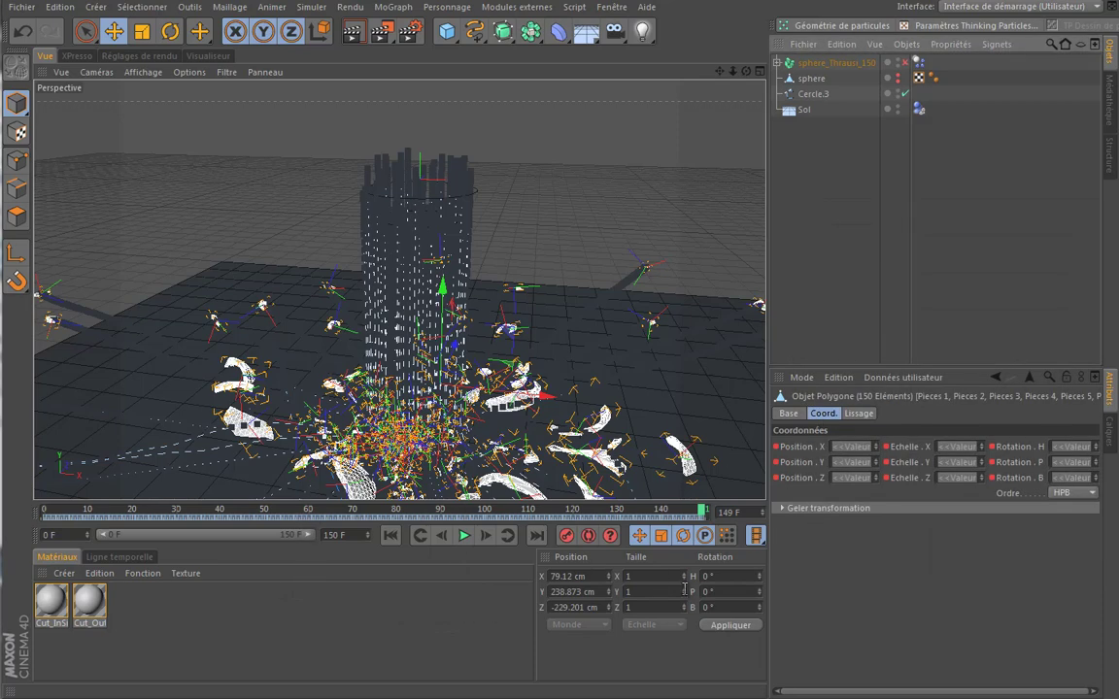
click(393, 535)
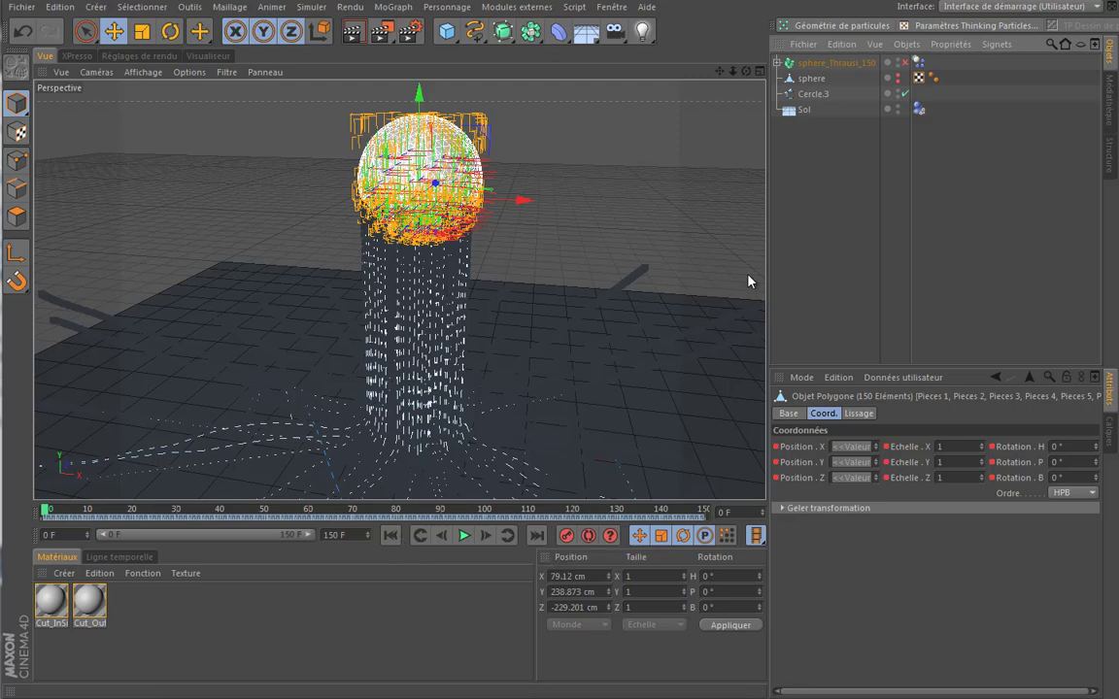
click(918, 63)
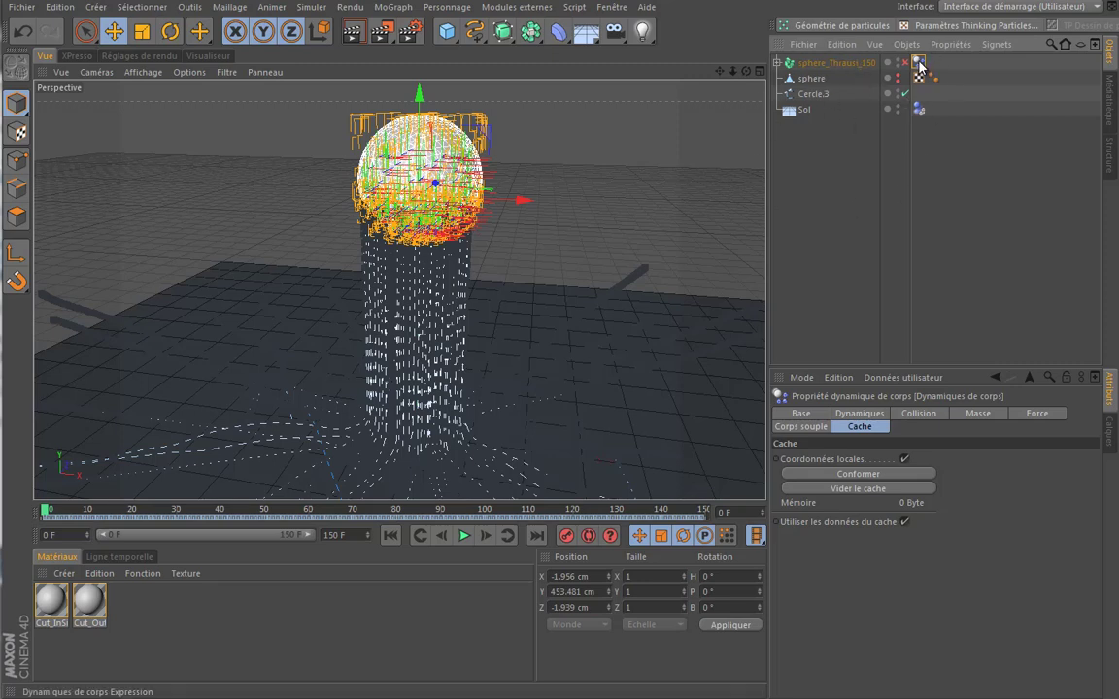
drag(951, 81, 948, 79)
Step: Save the scene as explosion_ball.c4d, replacing the existing file
click(30, 11)
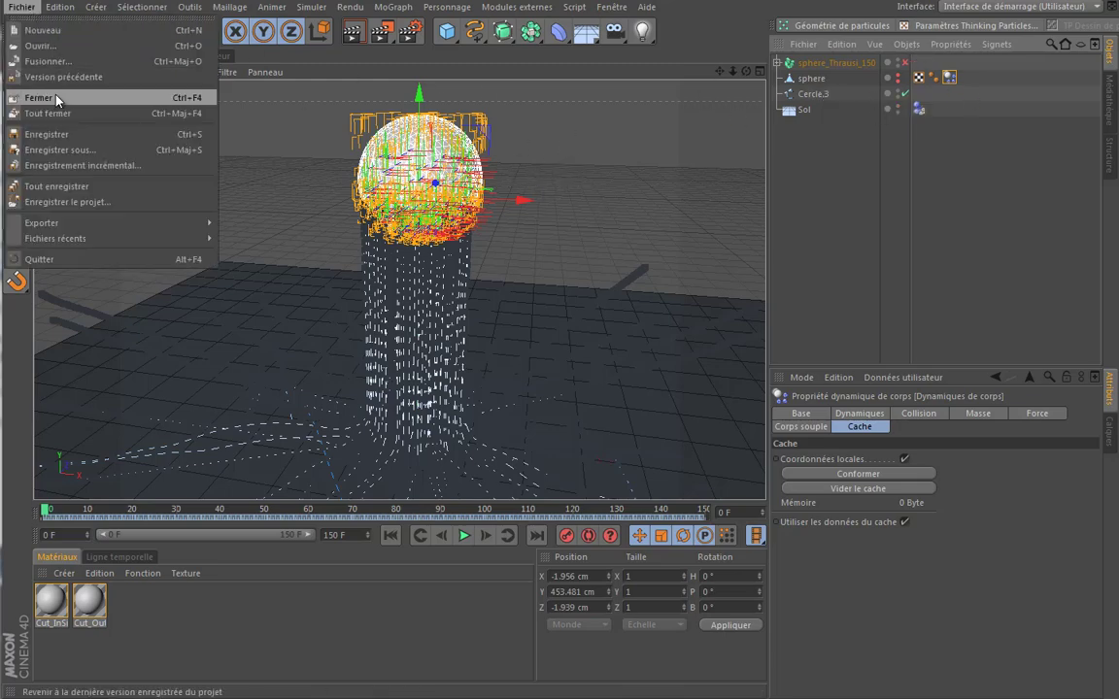
click(79, 147)
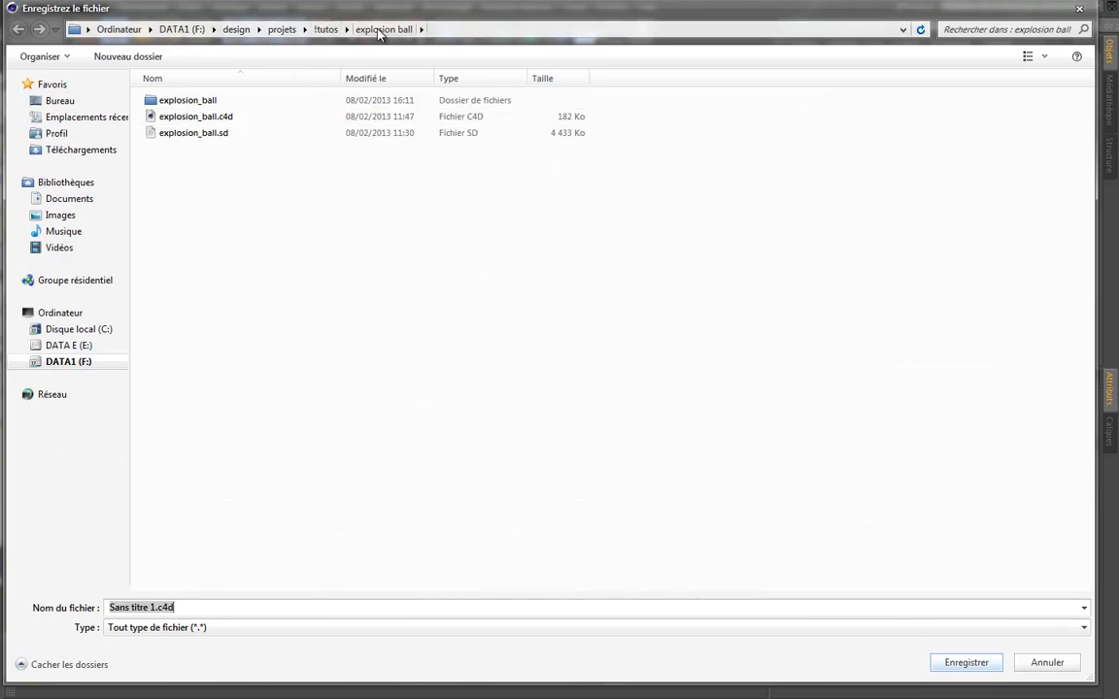
click(208, 116)
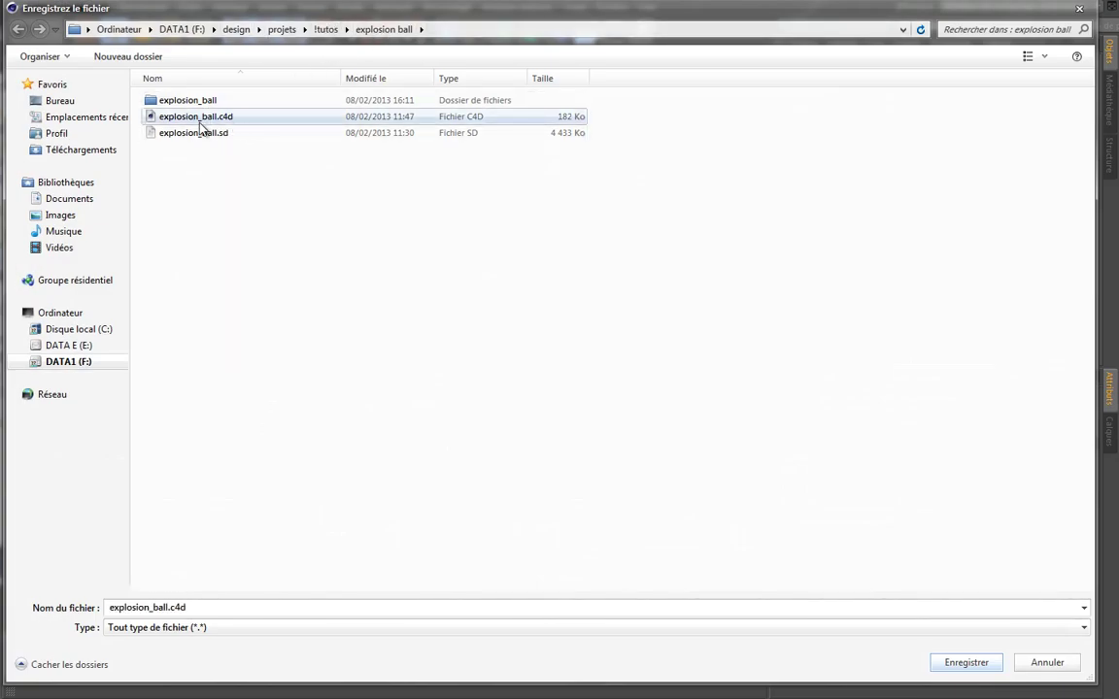
click(967, 663)
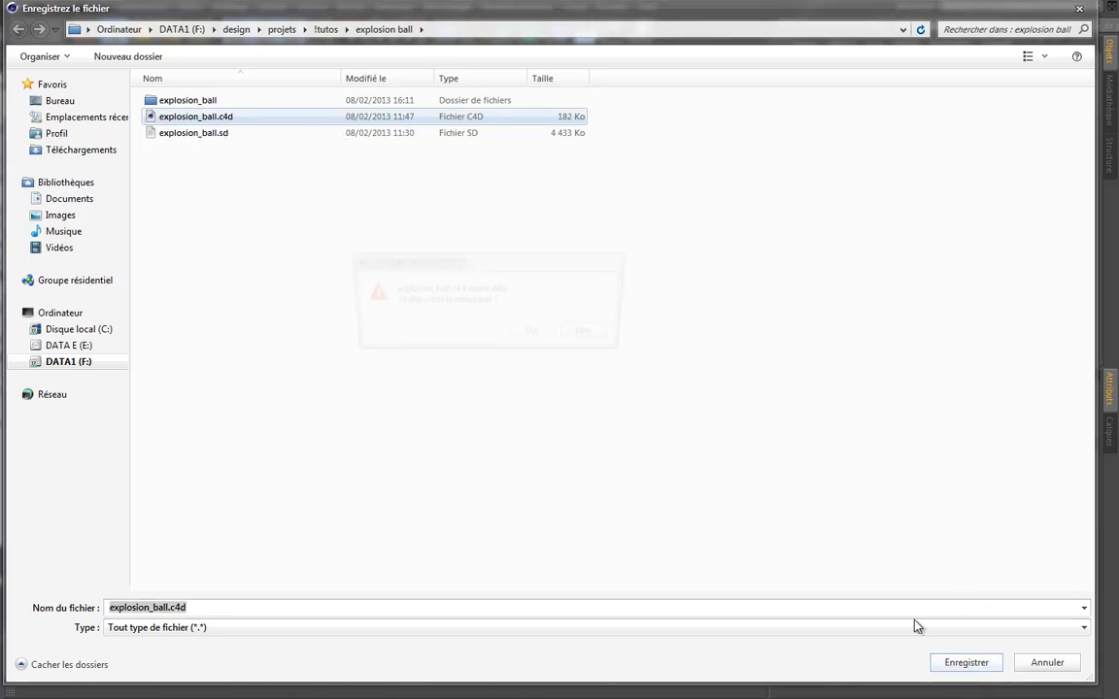
click(534, 335)
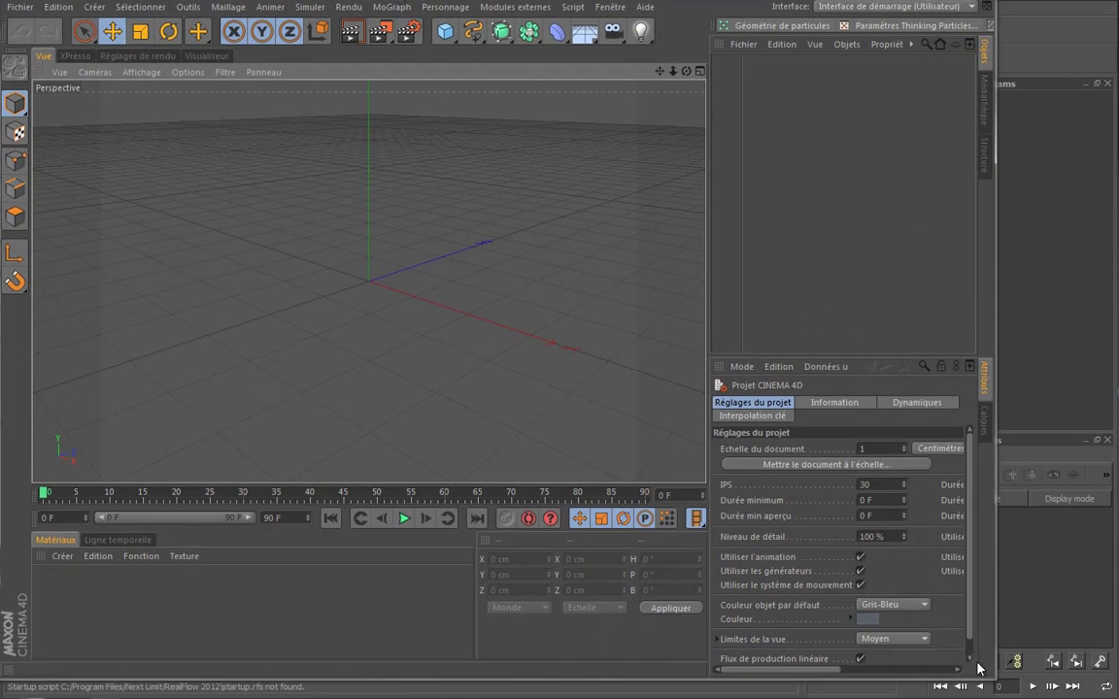
Step: Enlarge the Cinema 4D window to full screen and reopen explosion_ball.c4d from recent files
drag(992, 676, 1117, 695)
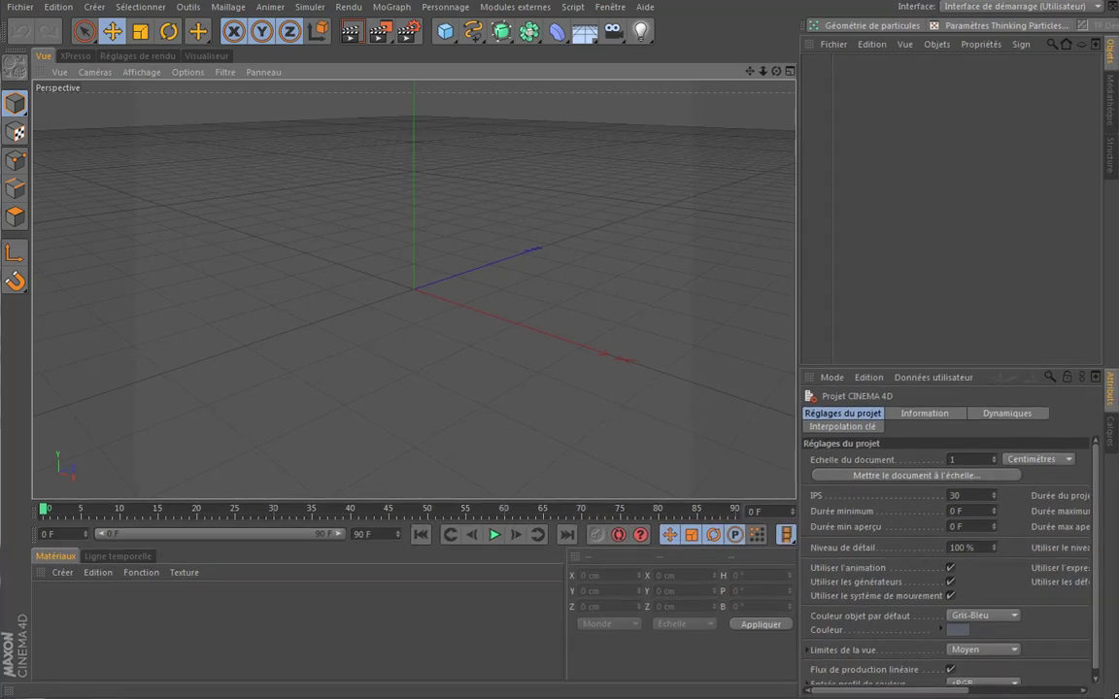
click(19, 7)
mouse_move(55, 238)
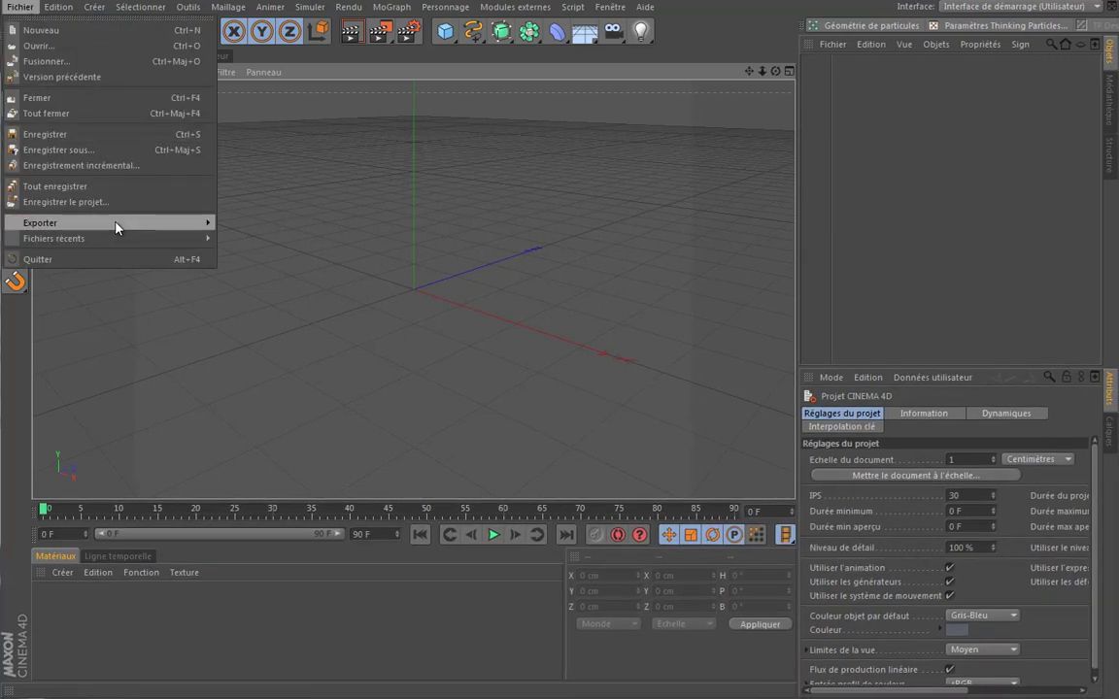
click(319, 240)
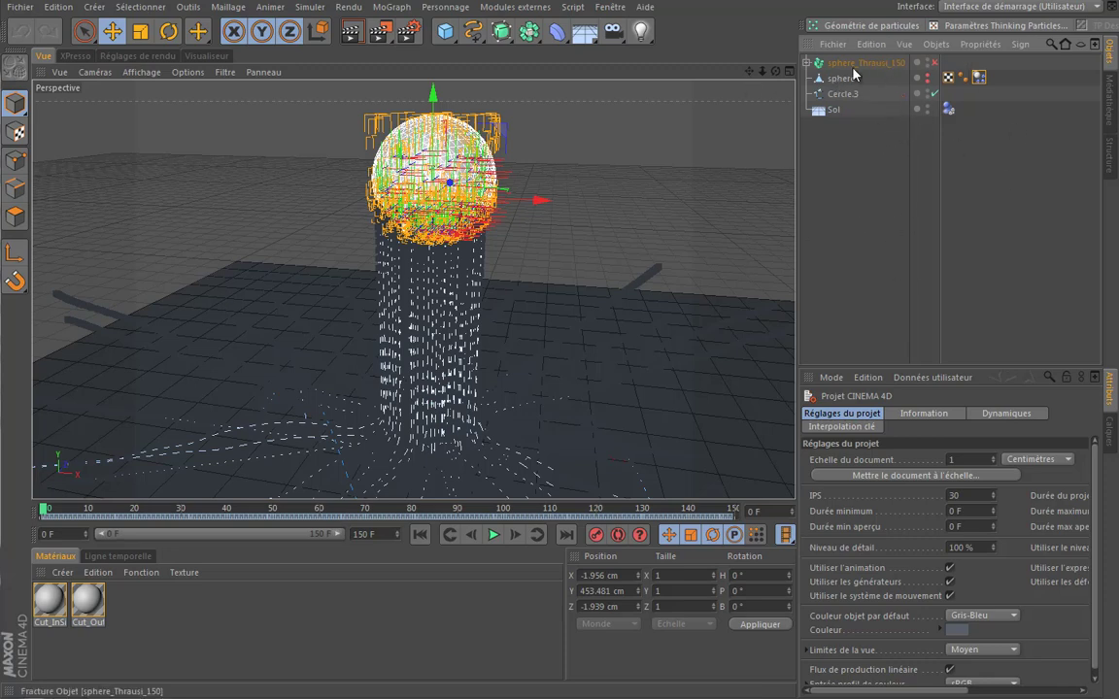
Step: Uncheck Activée on the sphere's Dynamics Body tag to switch its dynamics off
click(979, 77)
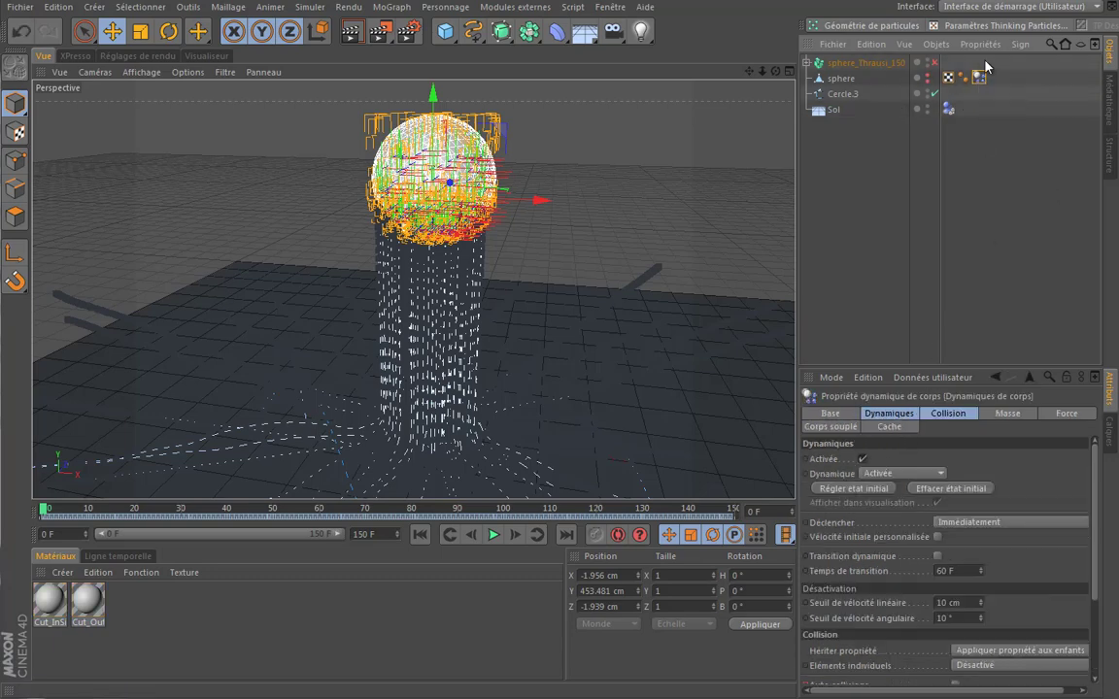
click(984, 80)
click(981, 78)
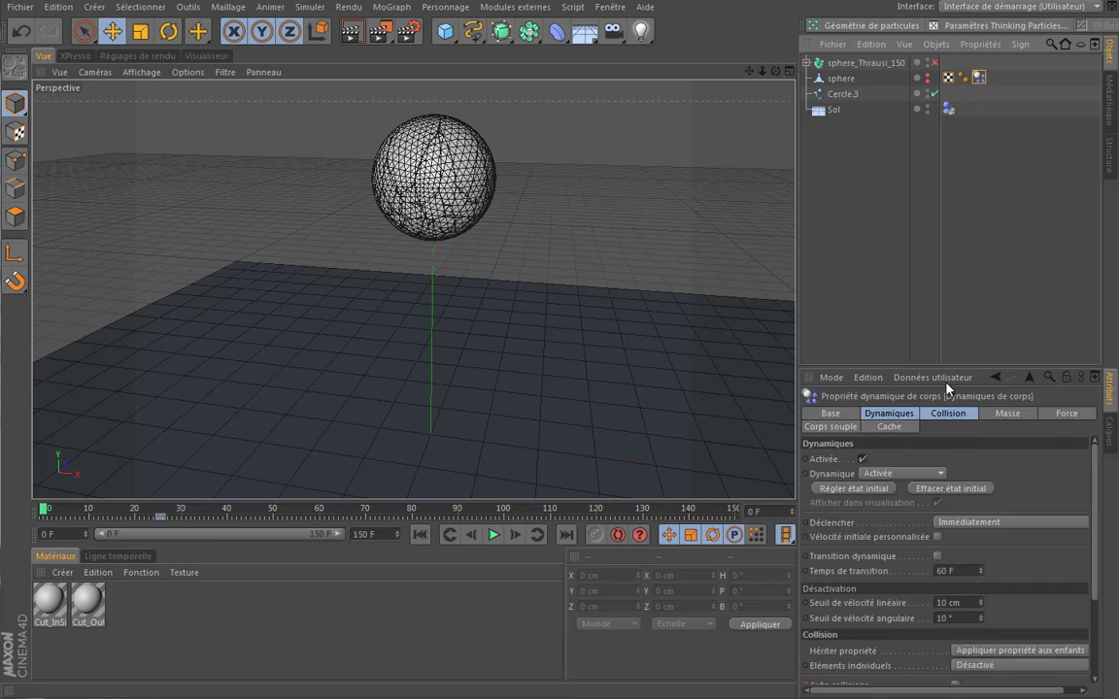
click(887, 416)
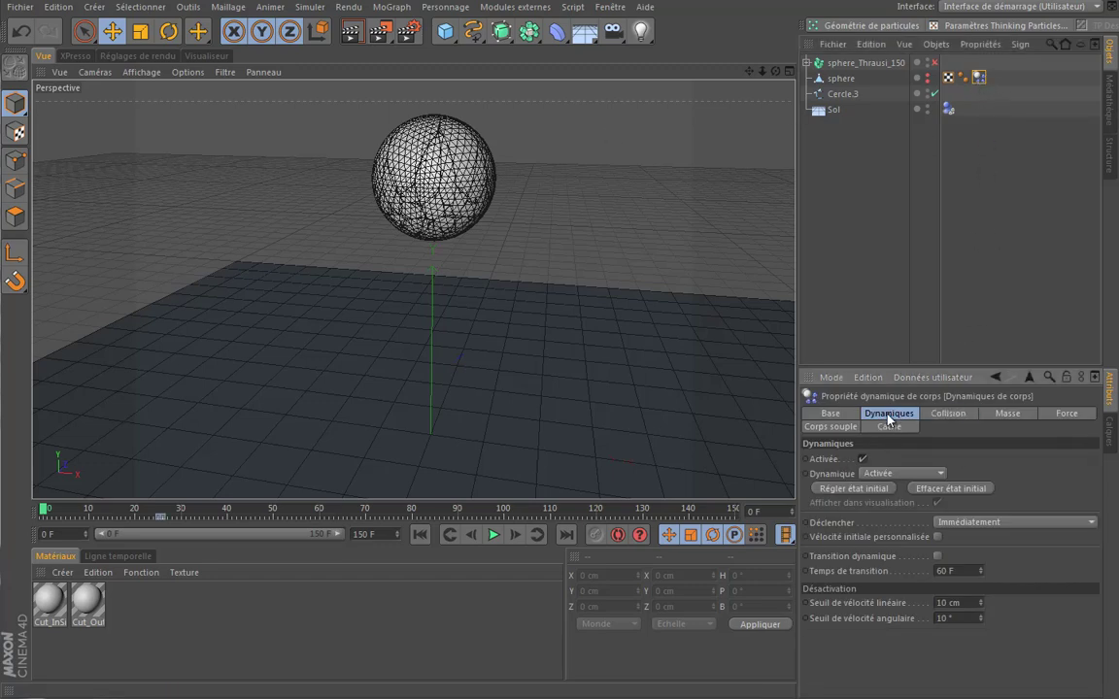
click(862, 460)
Step: Play the simulation, rewind to frame 0, adjust the camera, and play it again
click(493, 534)
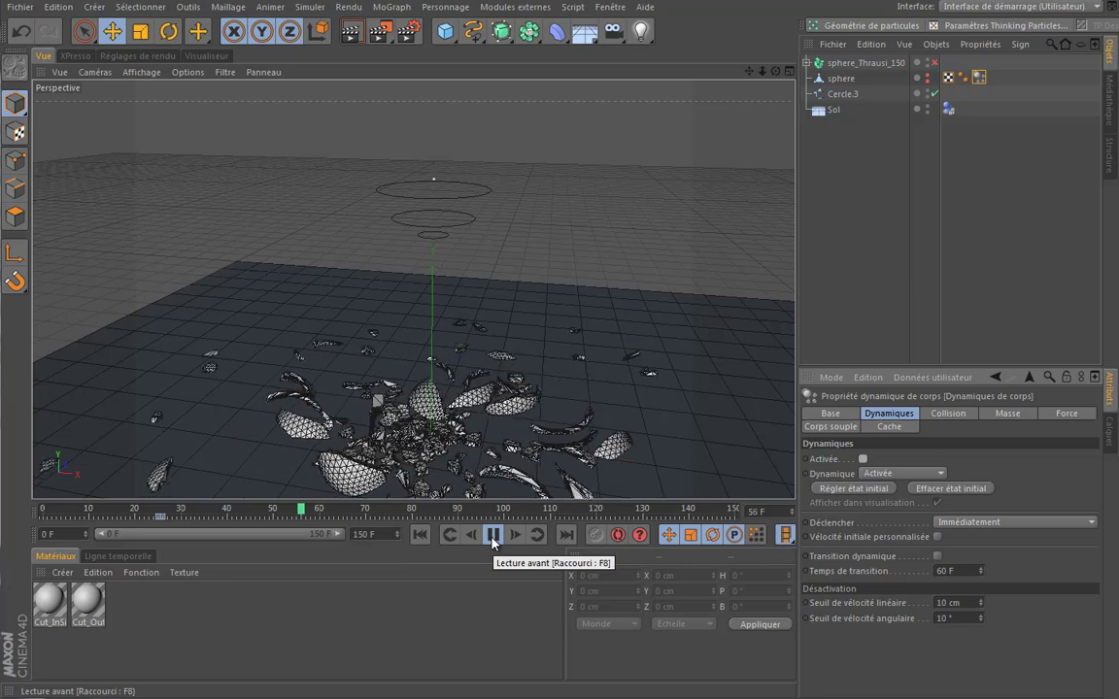
click(493, 534)
click(420, 534)
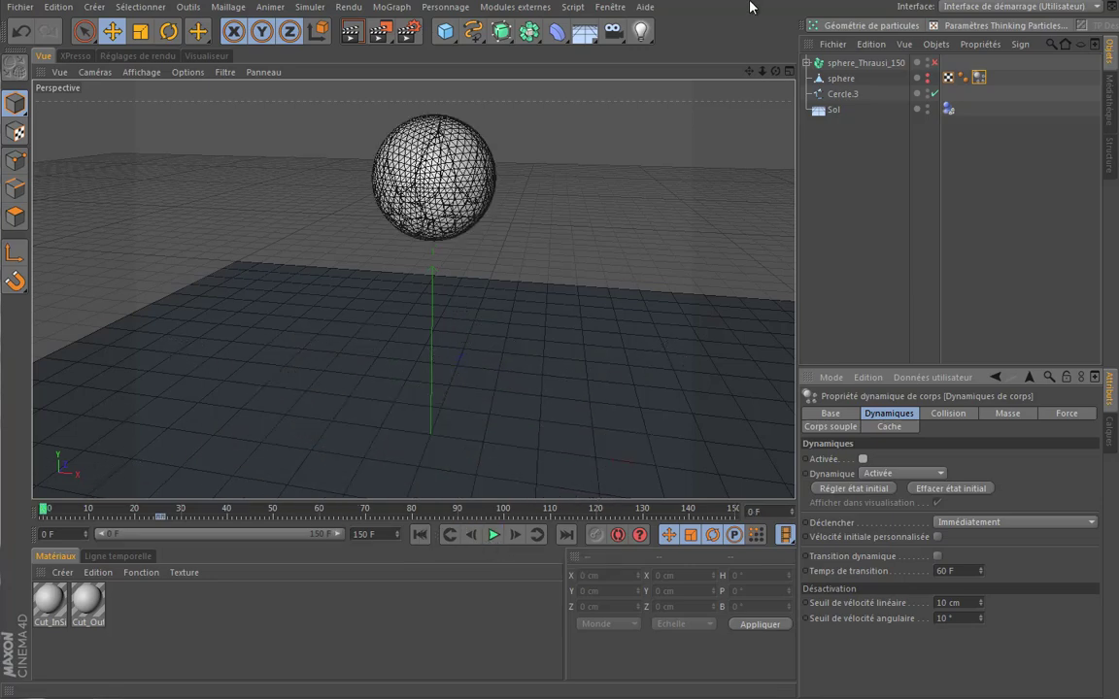
drag(746, 71, 492, 327)
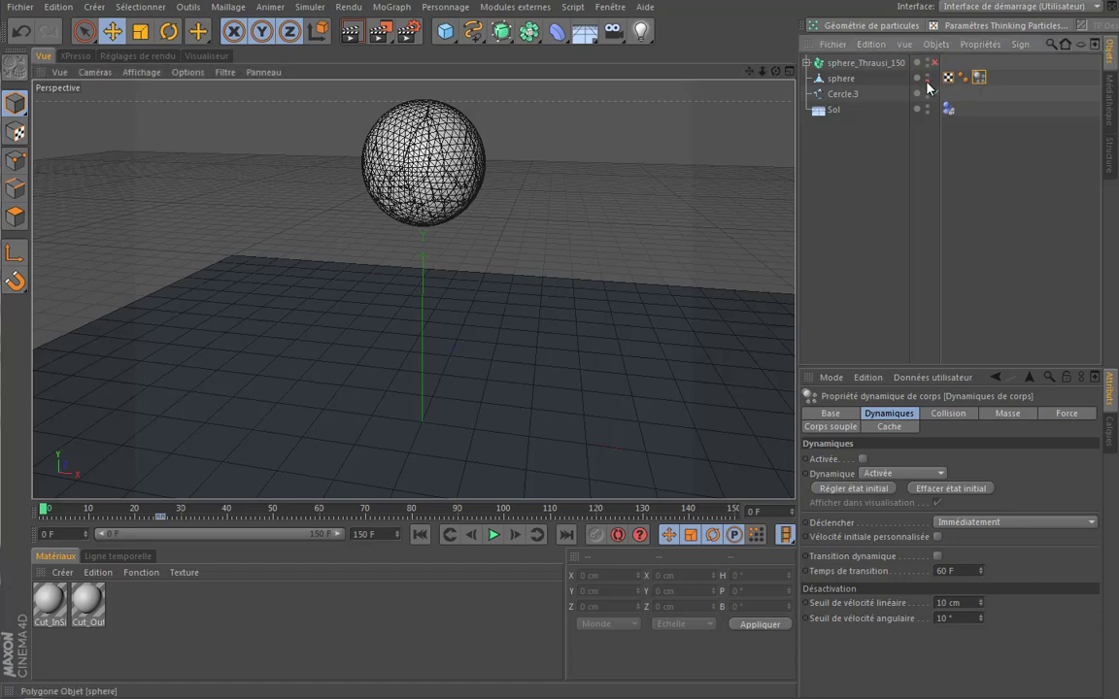
click(494, 534)
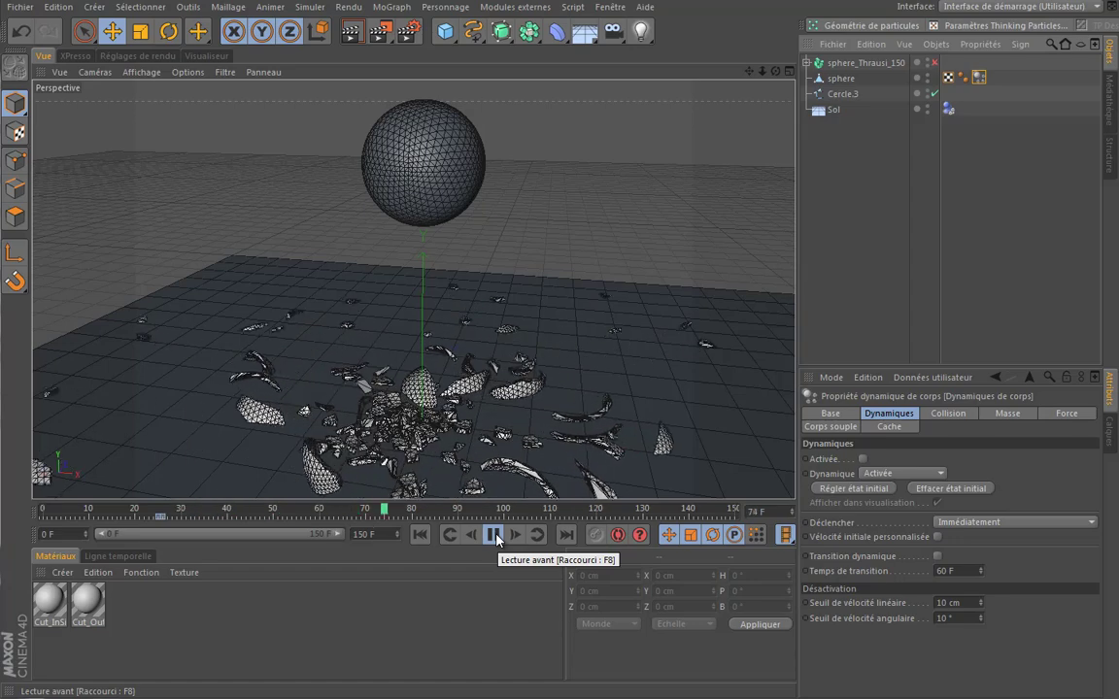
Step: Stop playback, review sphere_Thrausi_150's pieces, rewind to frame 0, and hide the original sphere in the viewport
click(495, 535)
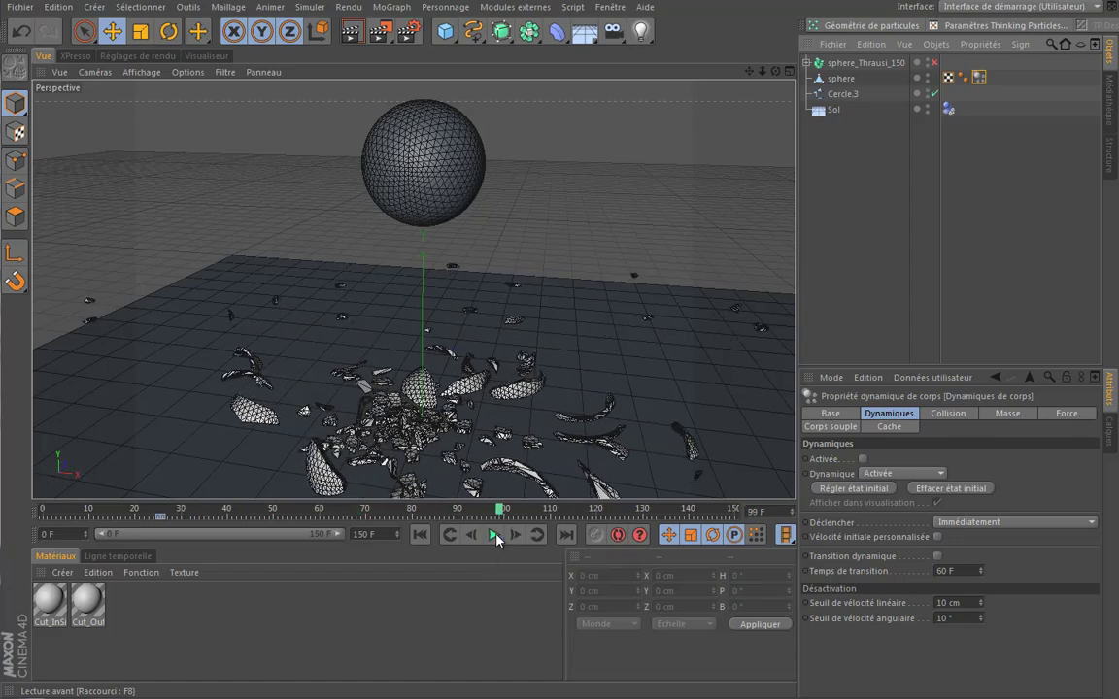
click(873, 64)
click(807, 62)
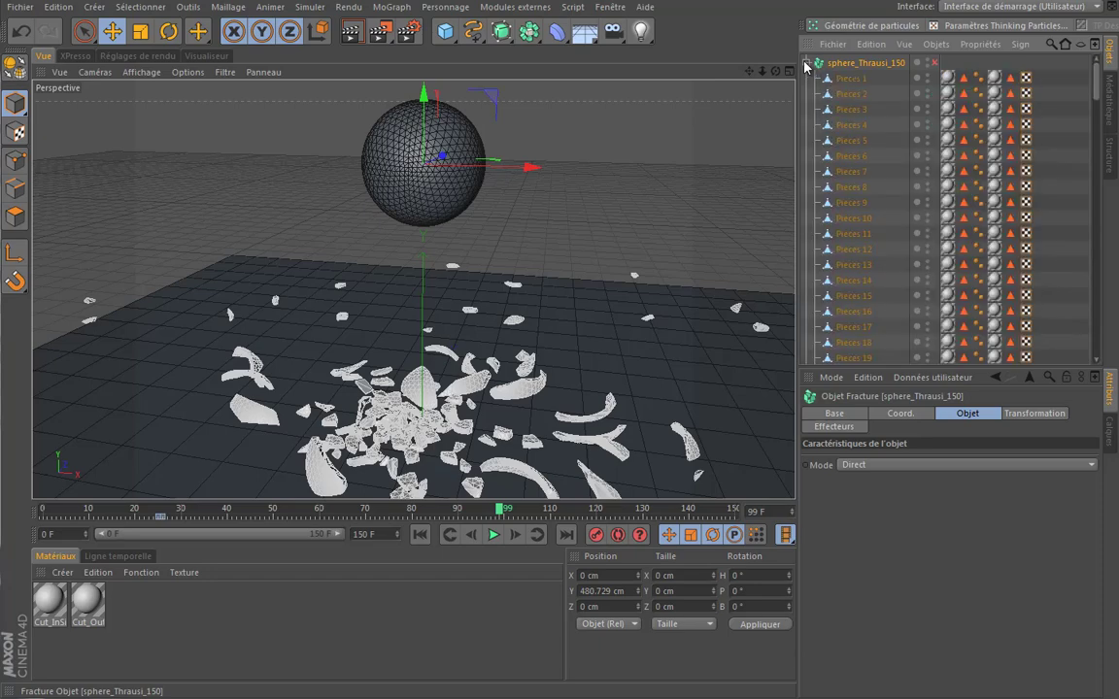
click(807, 62)
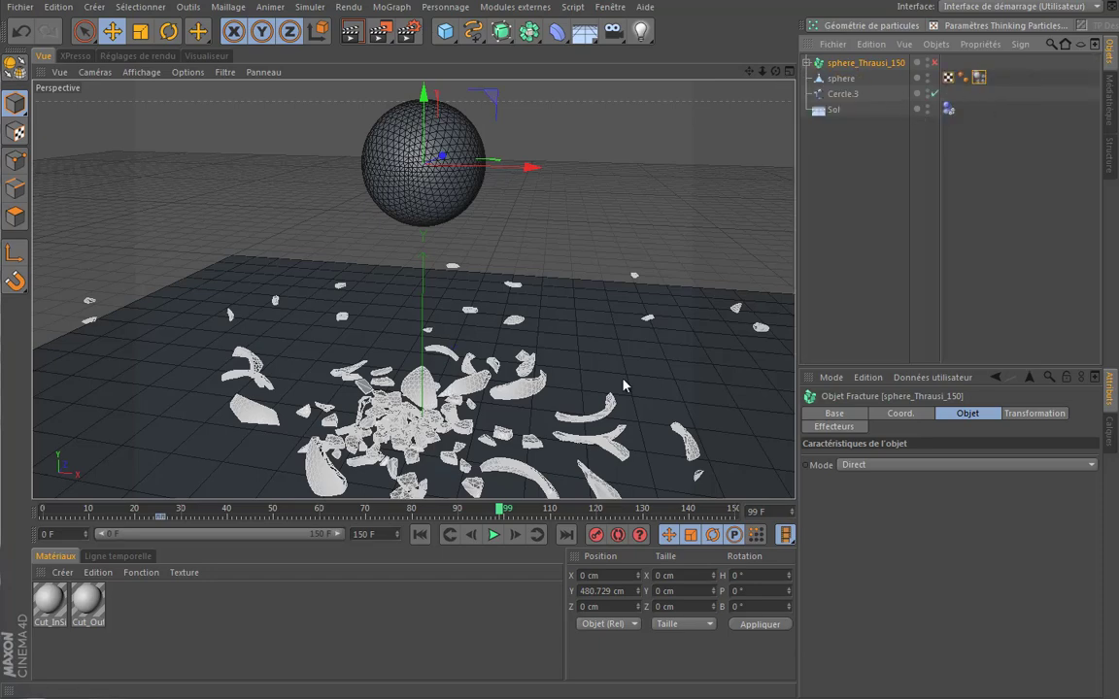
click(421, 533)
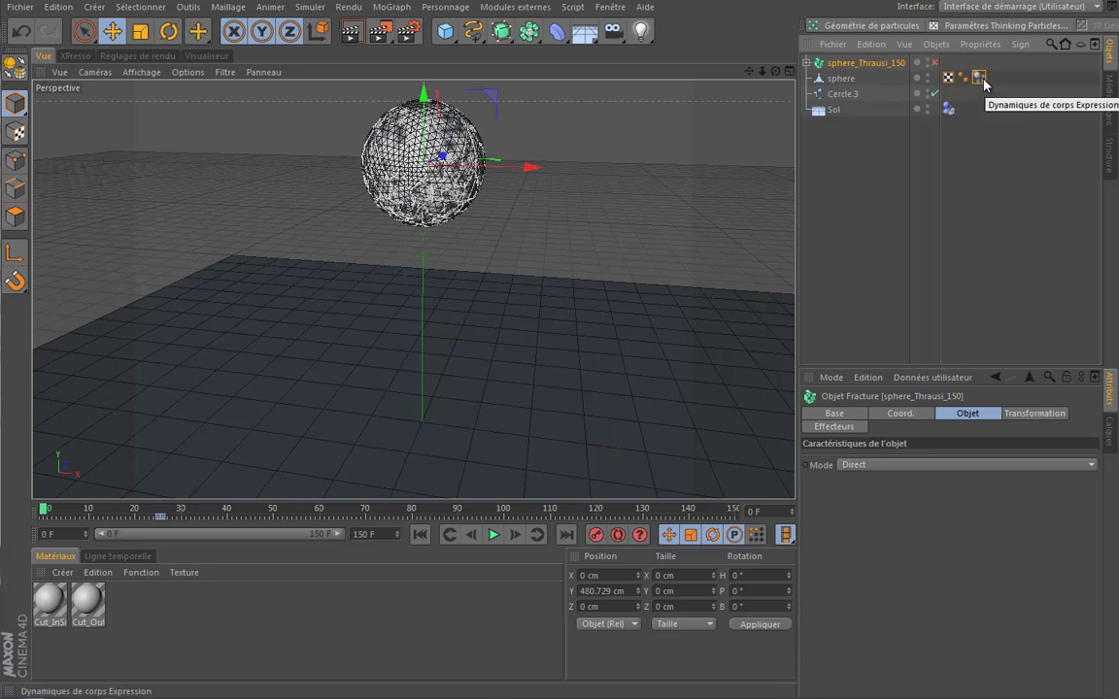
click(928, 78)
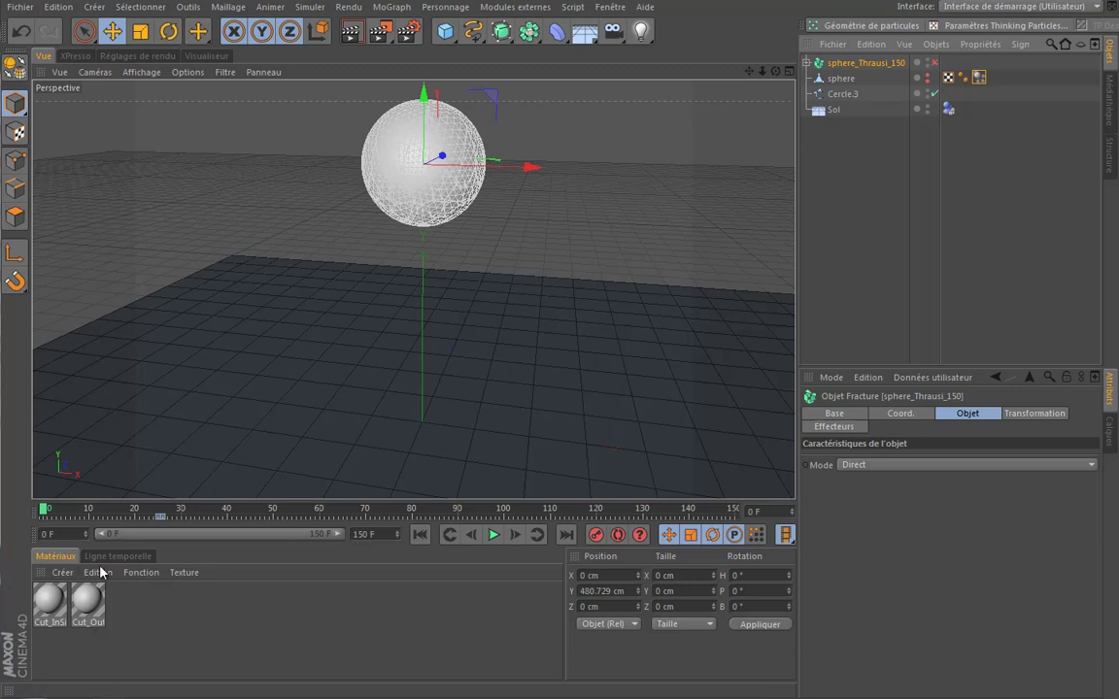
Step: Open the Cut_OutSide material in the Material Editor and rename it ext
double_click(100, 602)
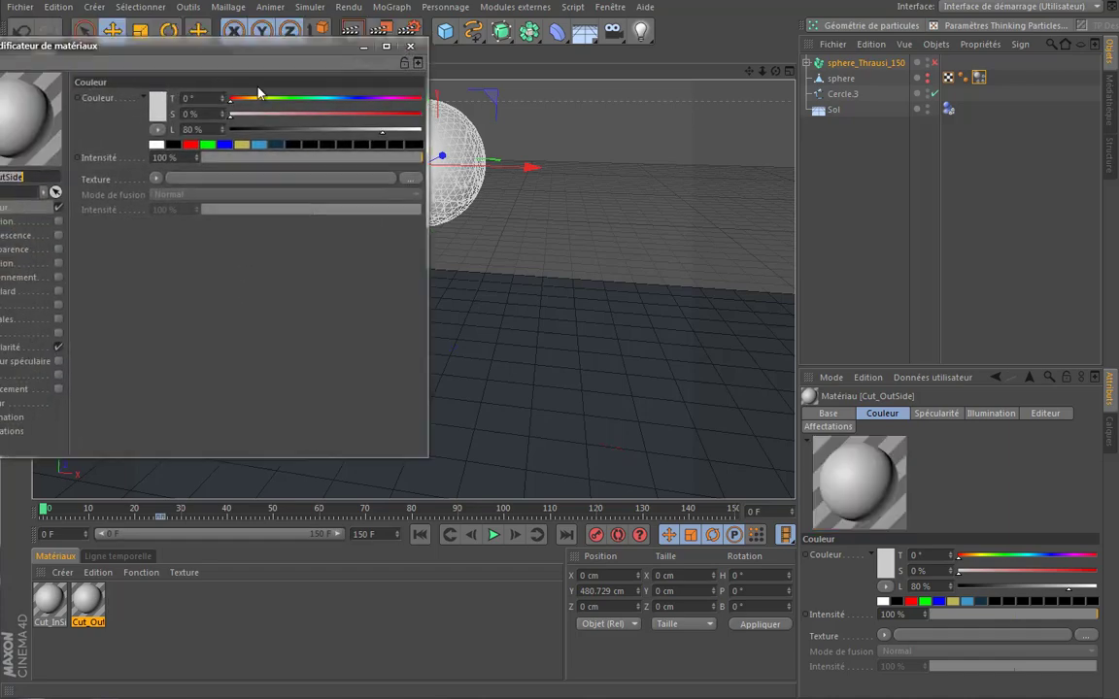
drag(197, 24, 430, 129)
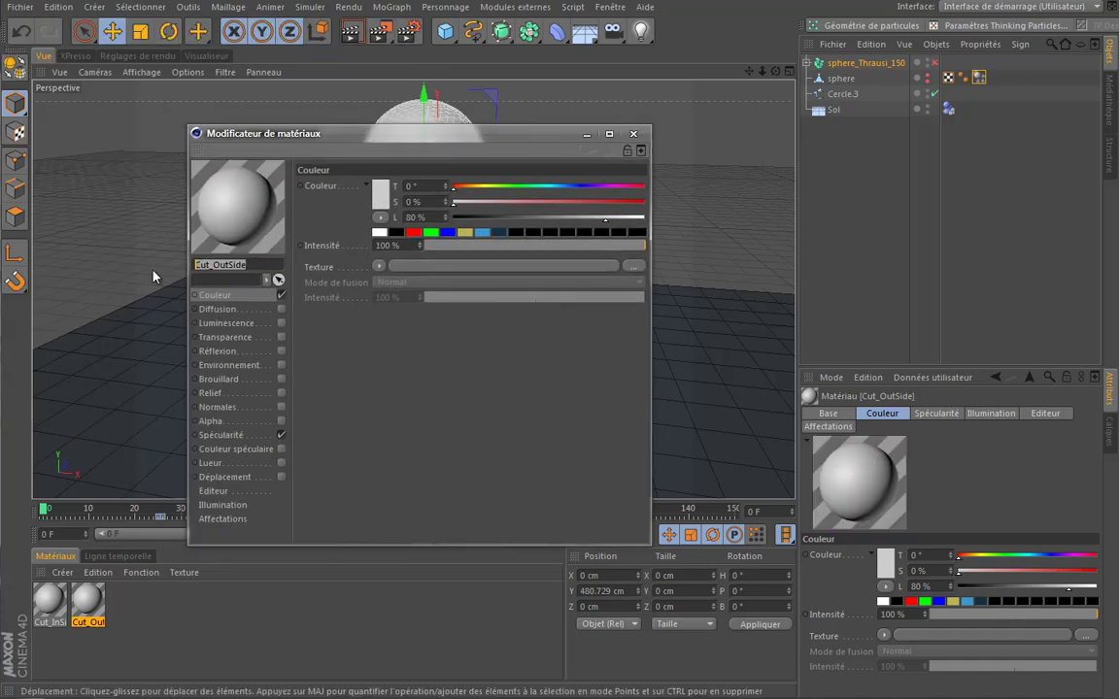
text(ext)
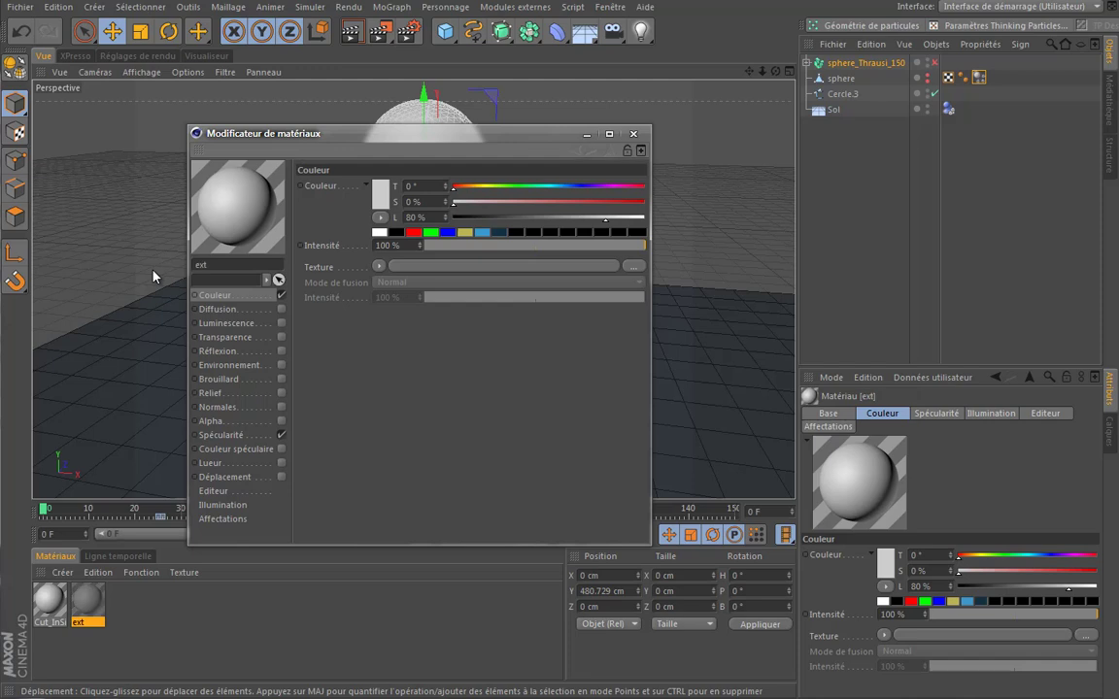
key(Return)
Step: Disable Couleur, enable Transparence with refraction 1.3, and enable Spécularité at 32% width, 62% height
click(280, 296)
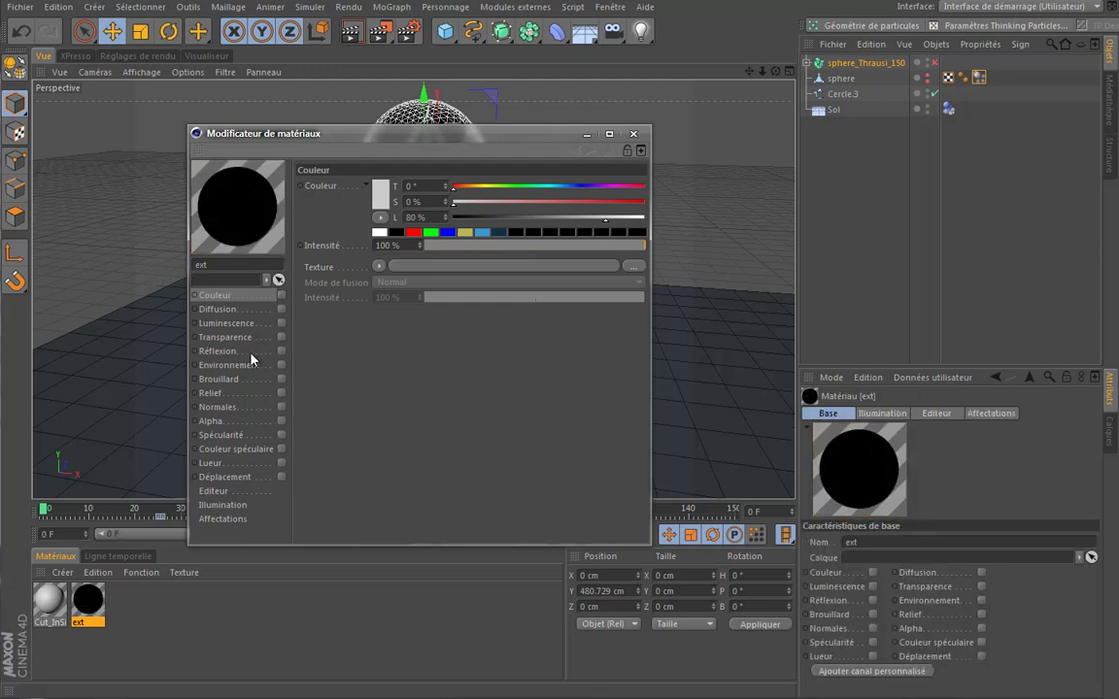
click(280, 337)
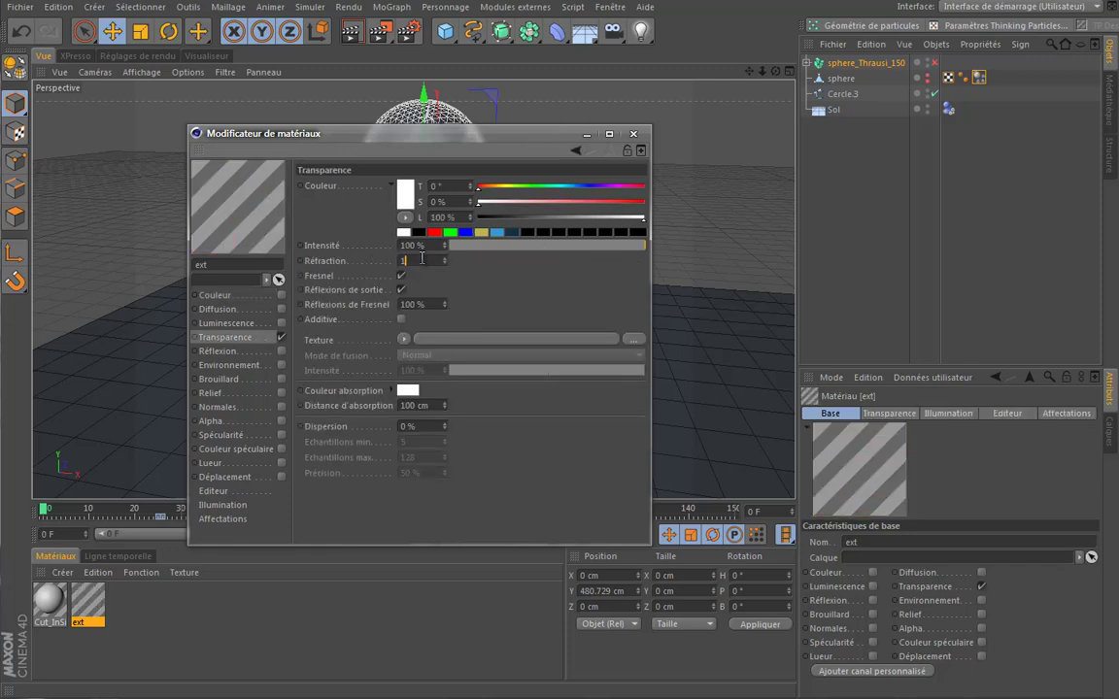
text(.3)
key(Return)
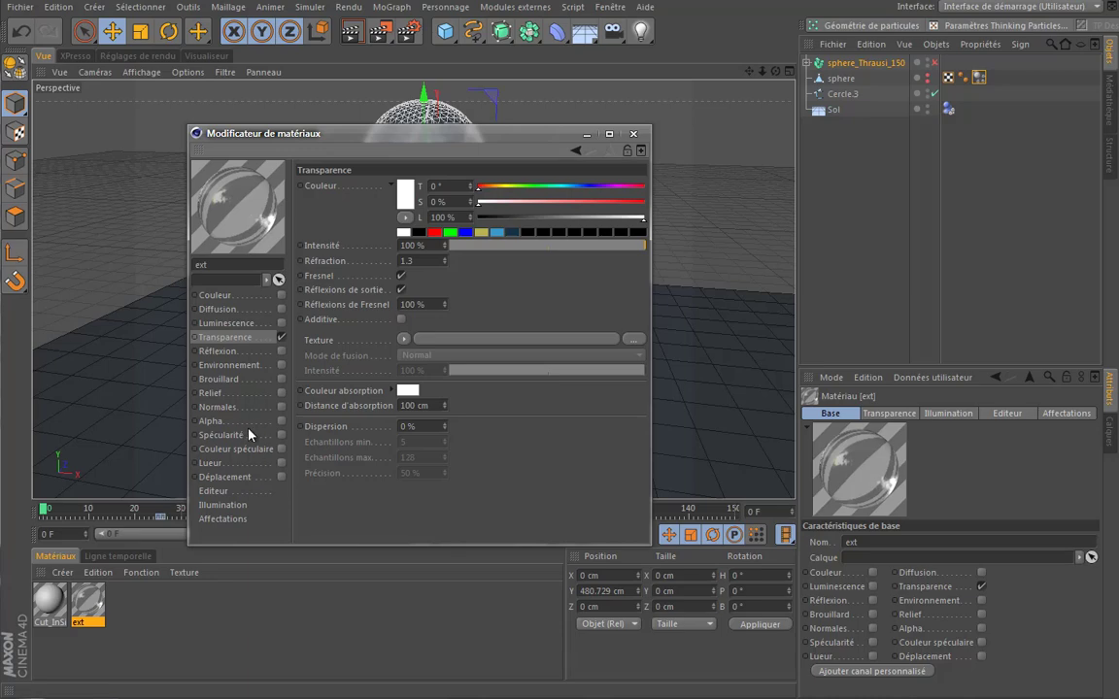
click(280, 435)
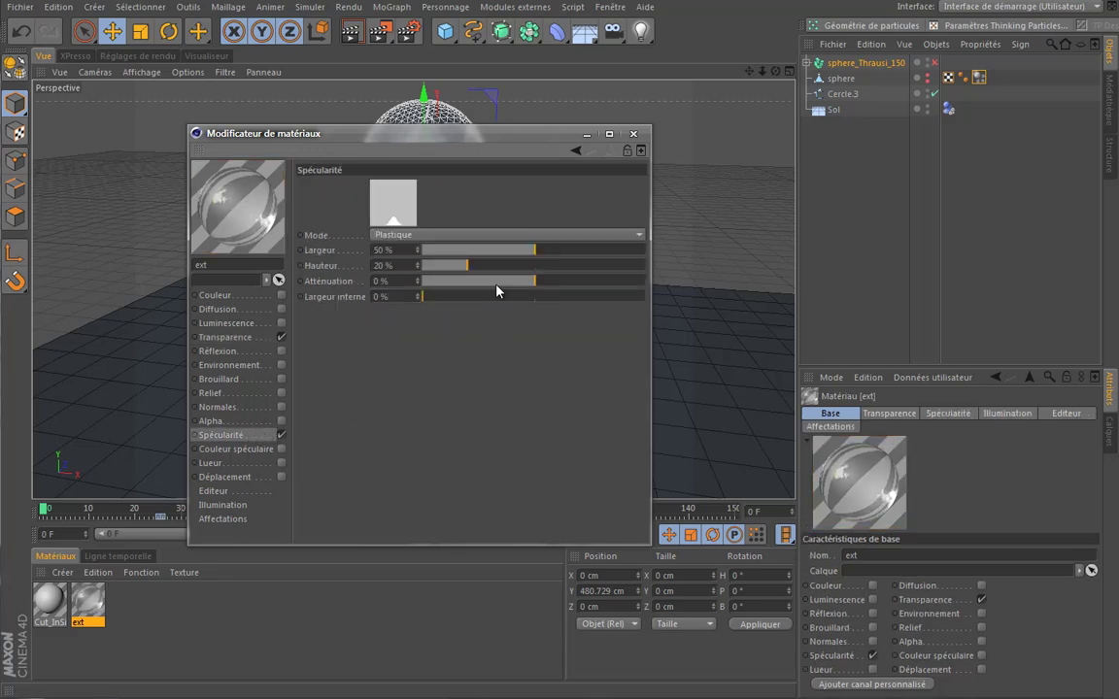
drag(510, 266, 562, 267)
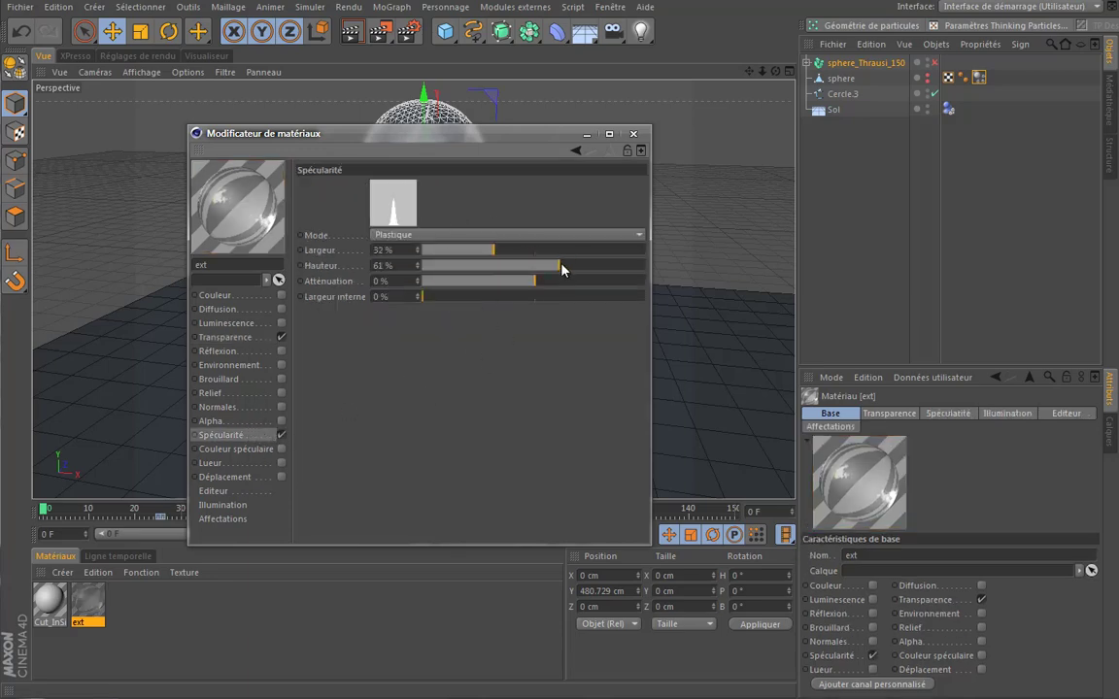
click(586, 134)
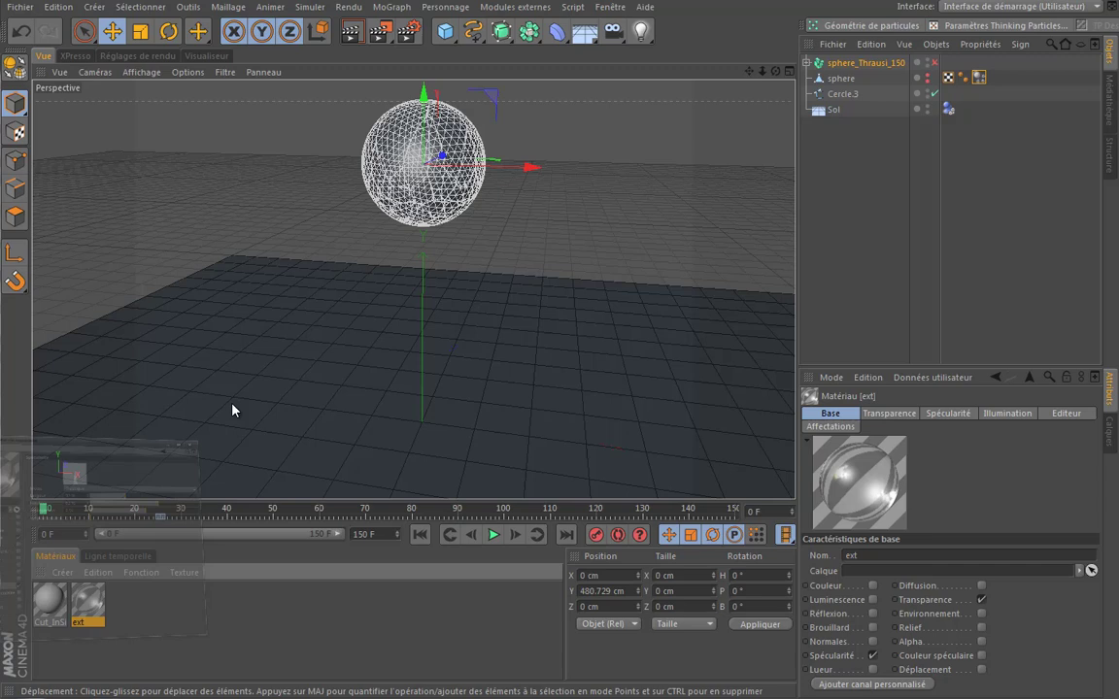
Step: Turn off Cut_InSide's colour and enable transparency with a refraction of 1.3
double_click(51, 602)
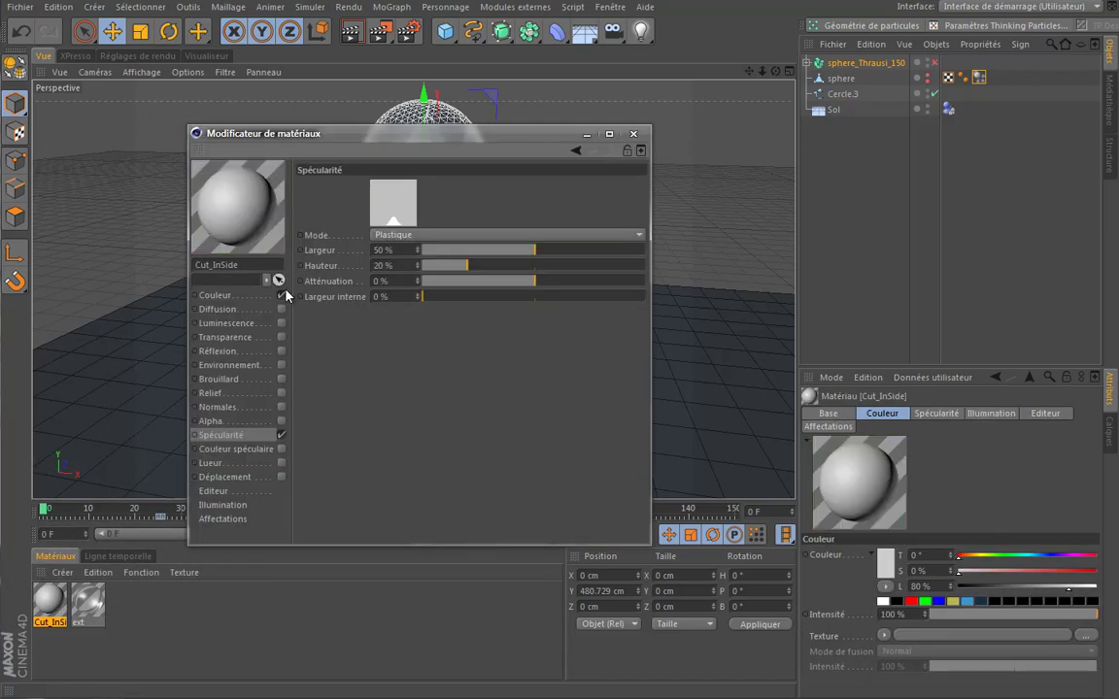
click(281, 295)
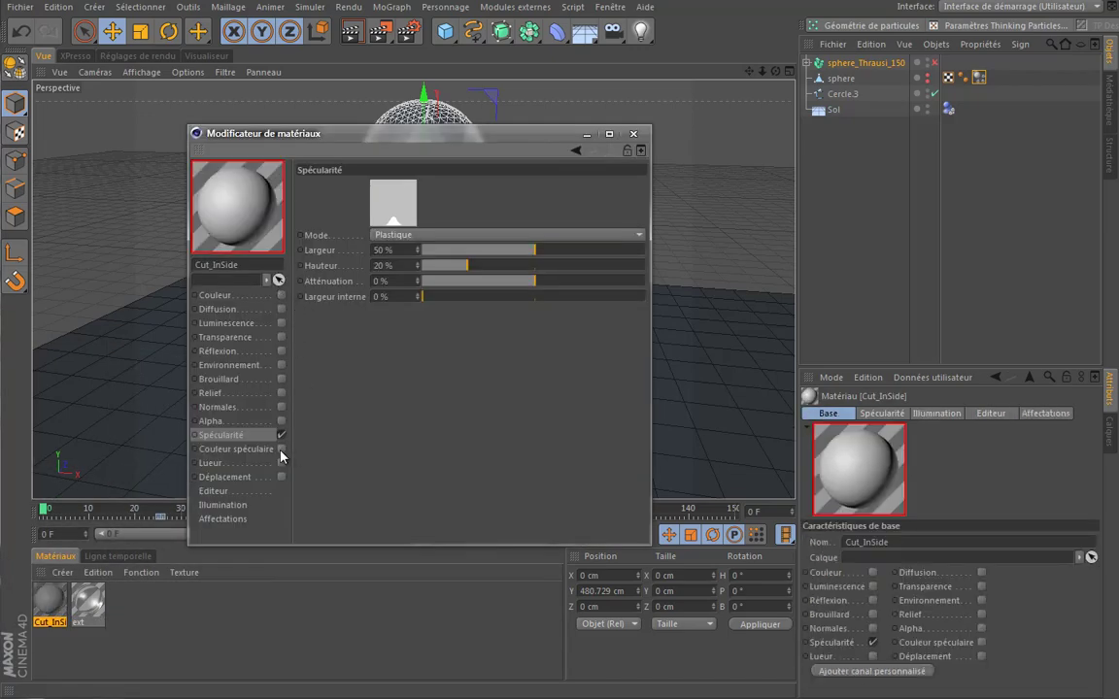
click(257, 324)
click(268, 339)
click(281, 337)
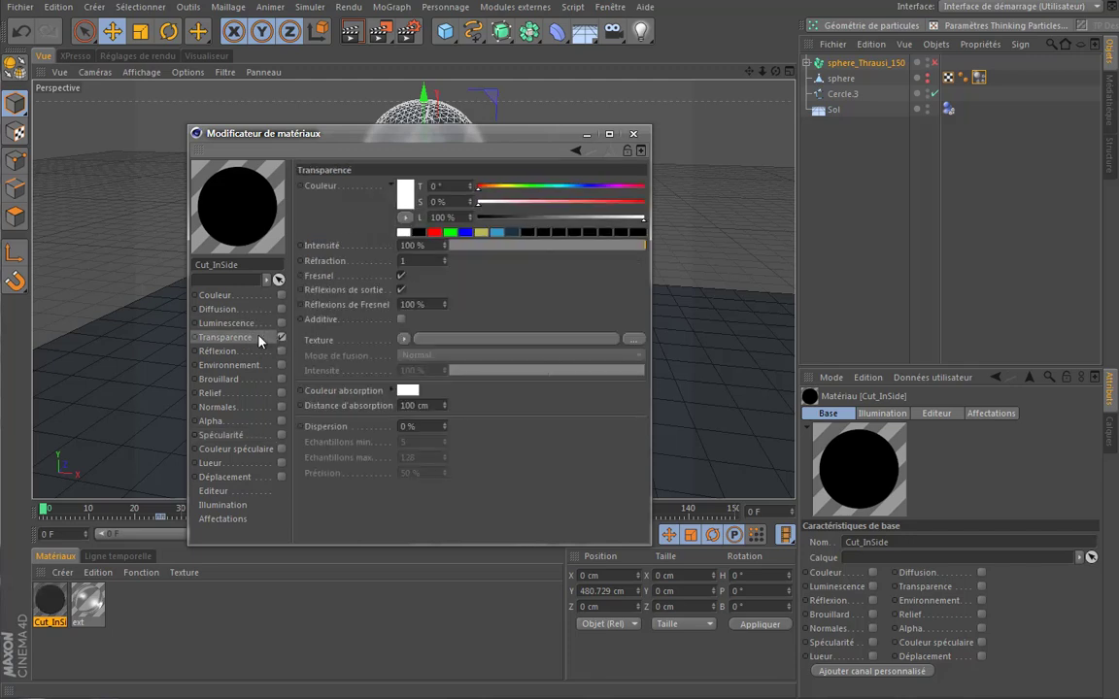
click(89, 602)
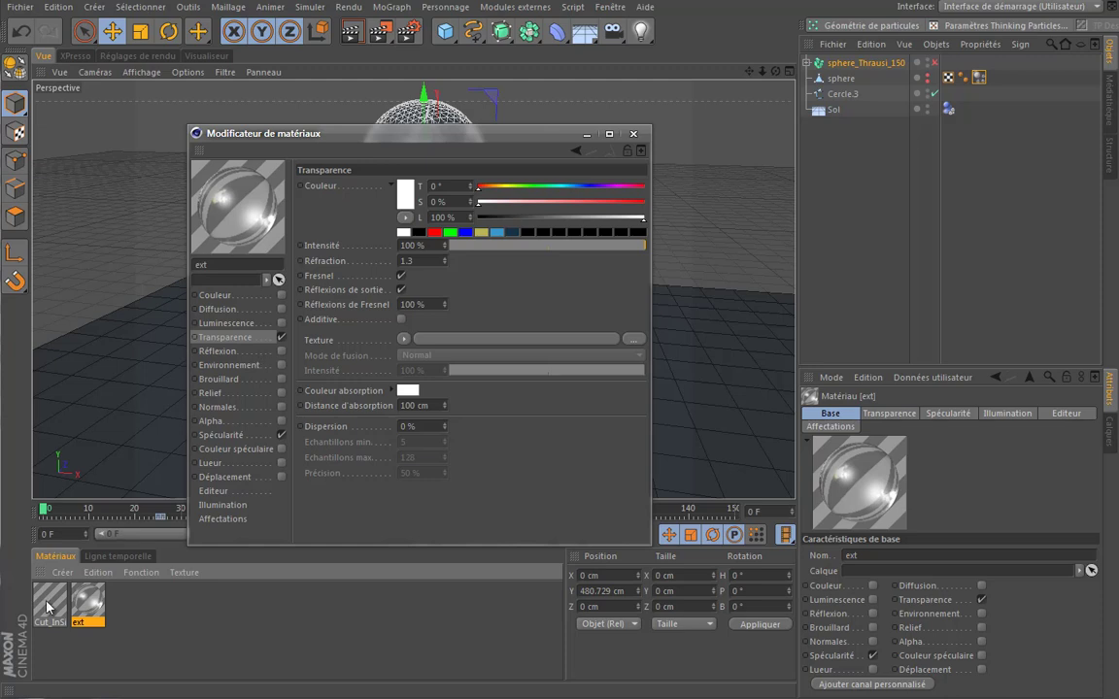
click(46, 607)
click(423, 260)
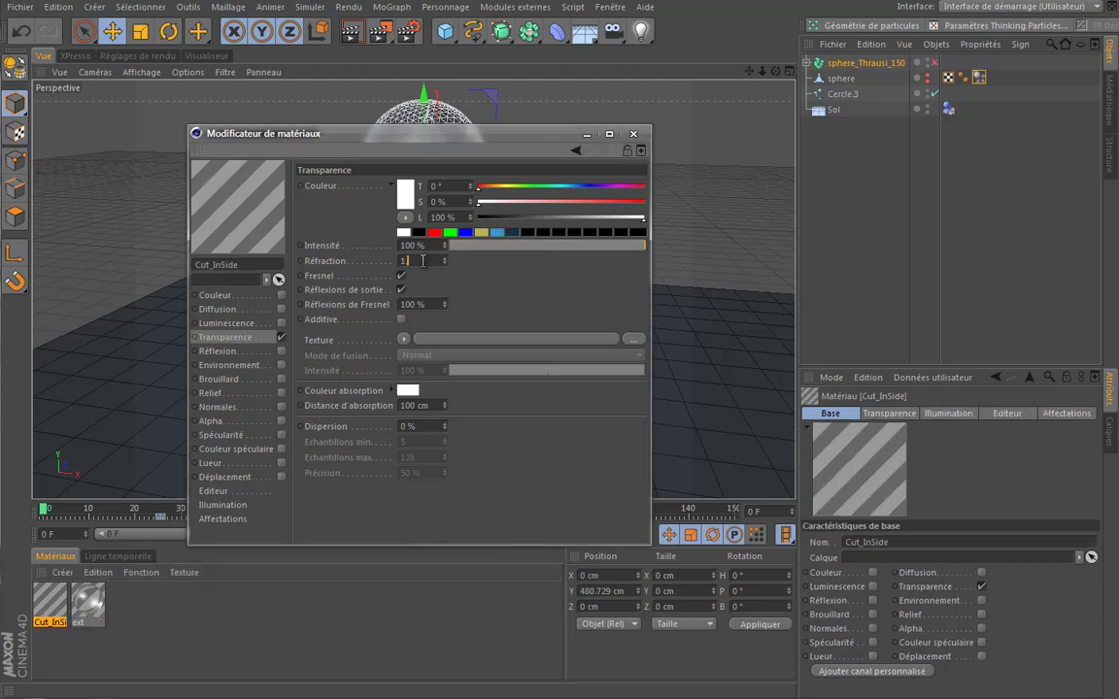
text(.3)
key(Return)
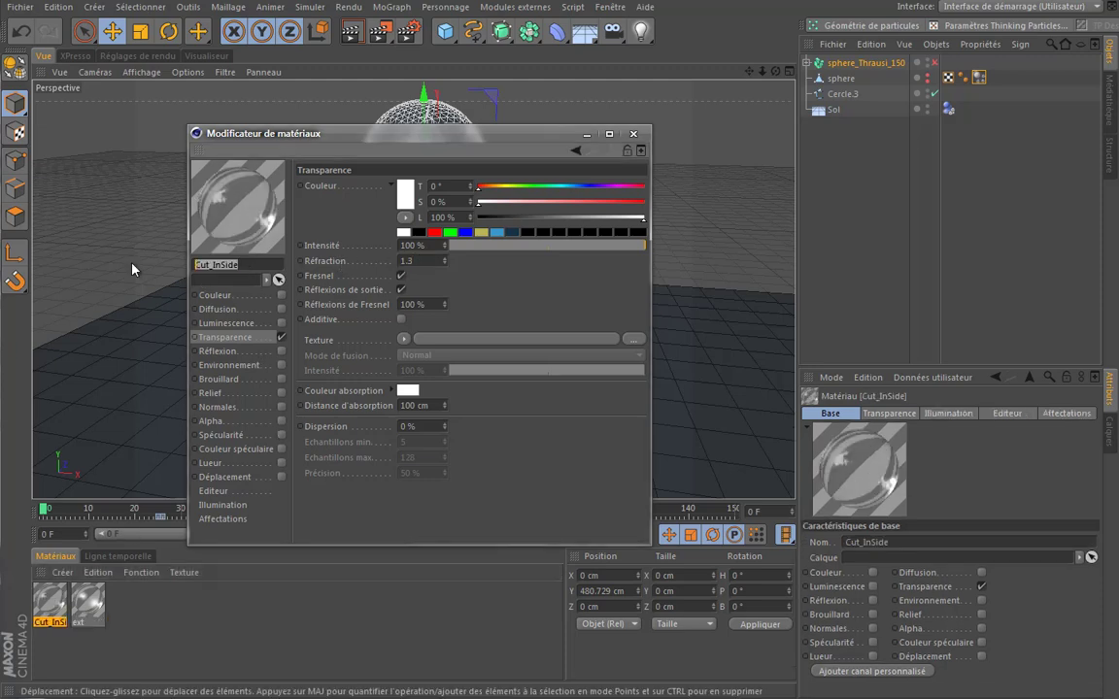
Step: Rename the material to int and enable its Spécularité channel
text(int)
key(Return)
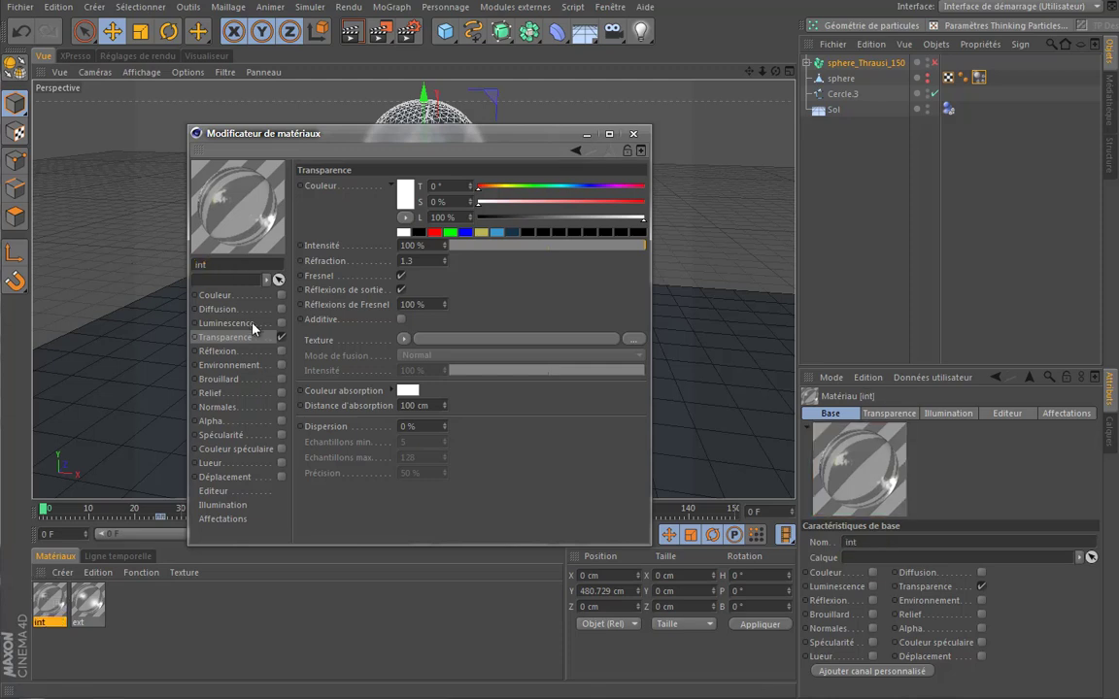
click(280, 435)
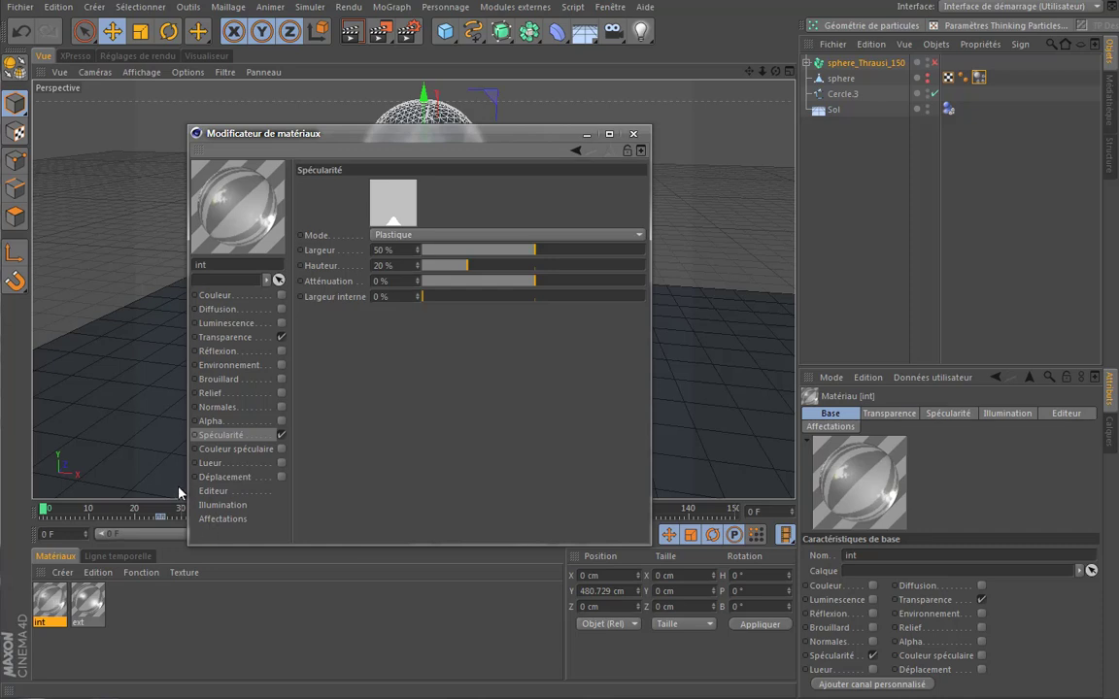
click(88, 602)
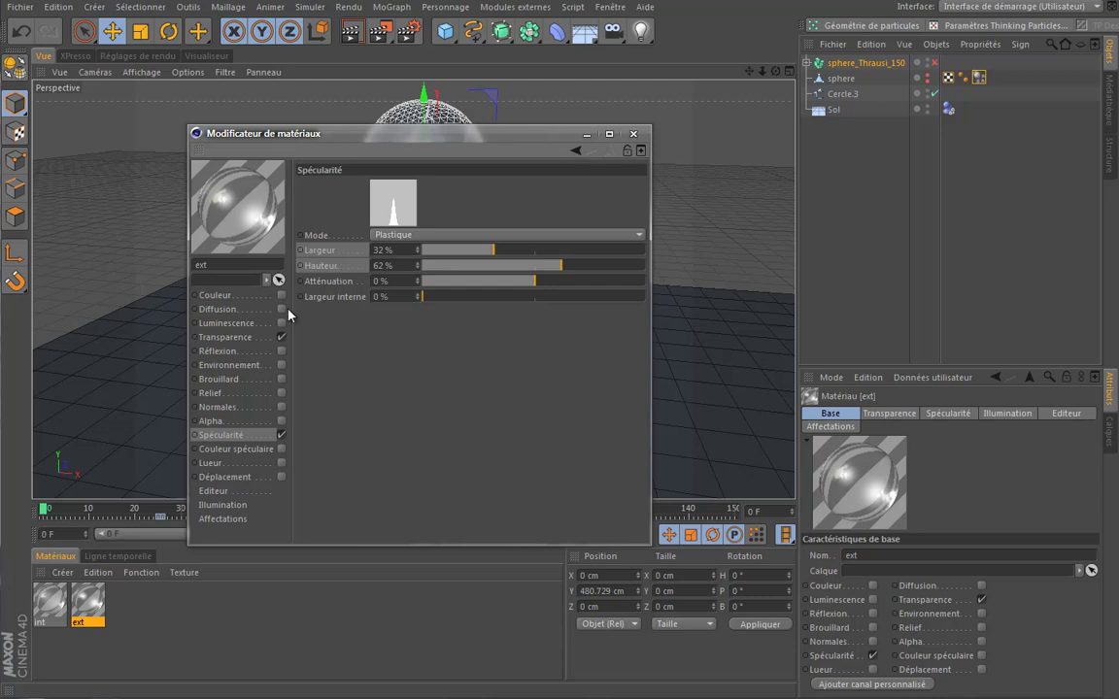
click(51, 602)
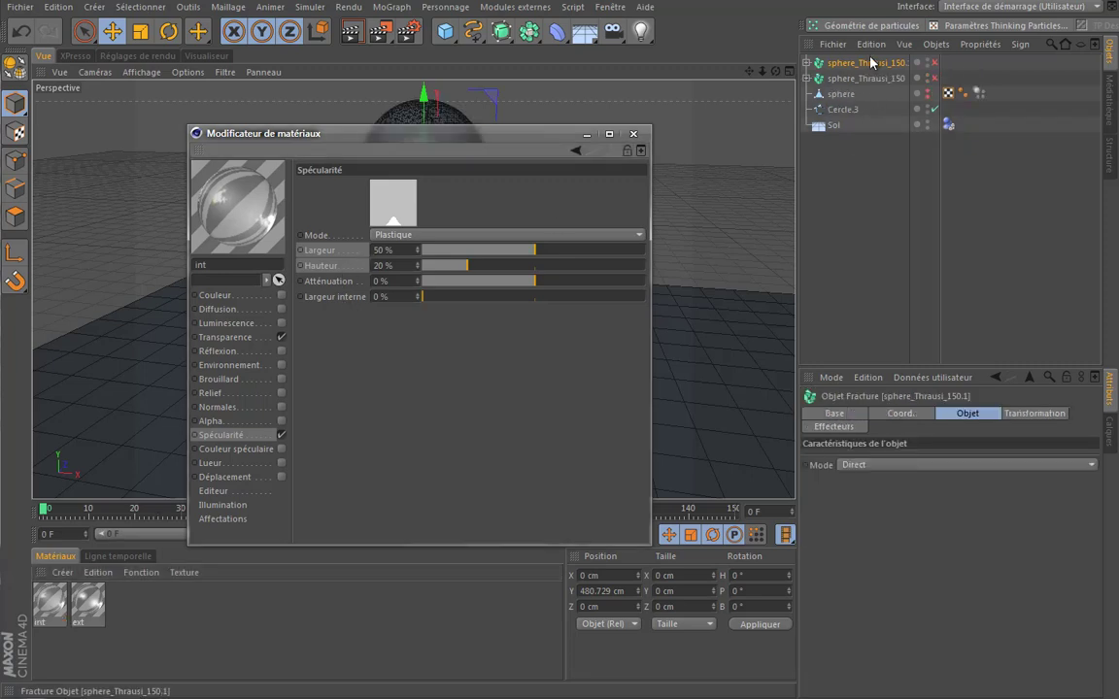
Step: Undo an accidental duplicate, then copy ext's specular values (32% width, 62% height) into int
key(ctrl+z)
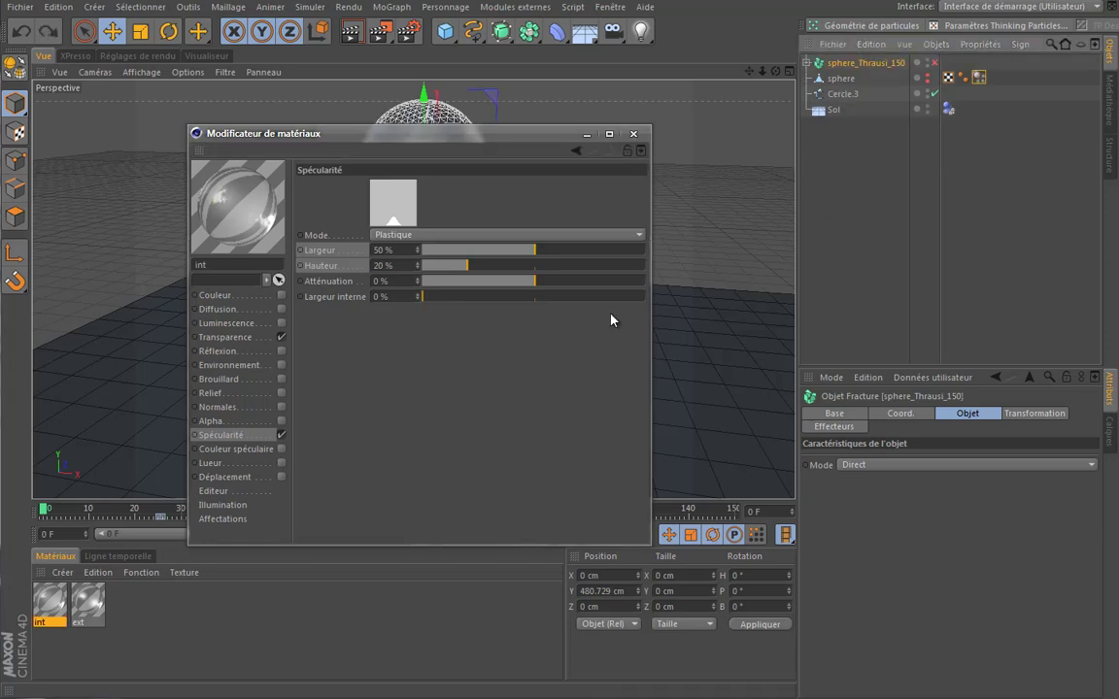
click(88, 602)
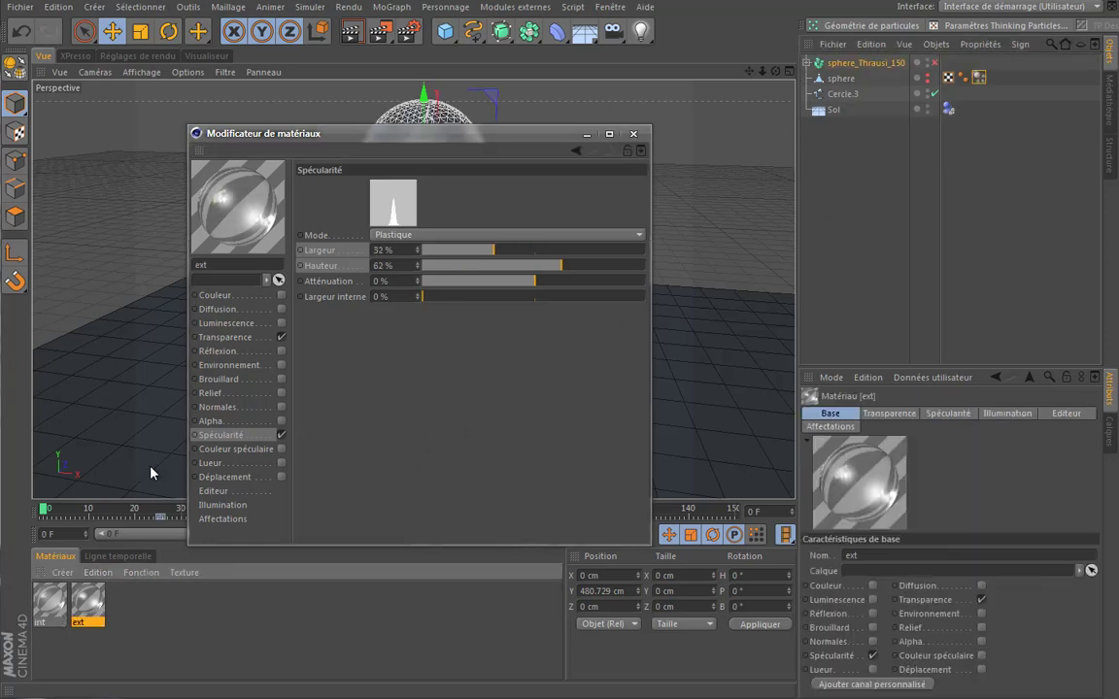
right_click(334, 267)
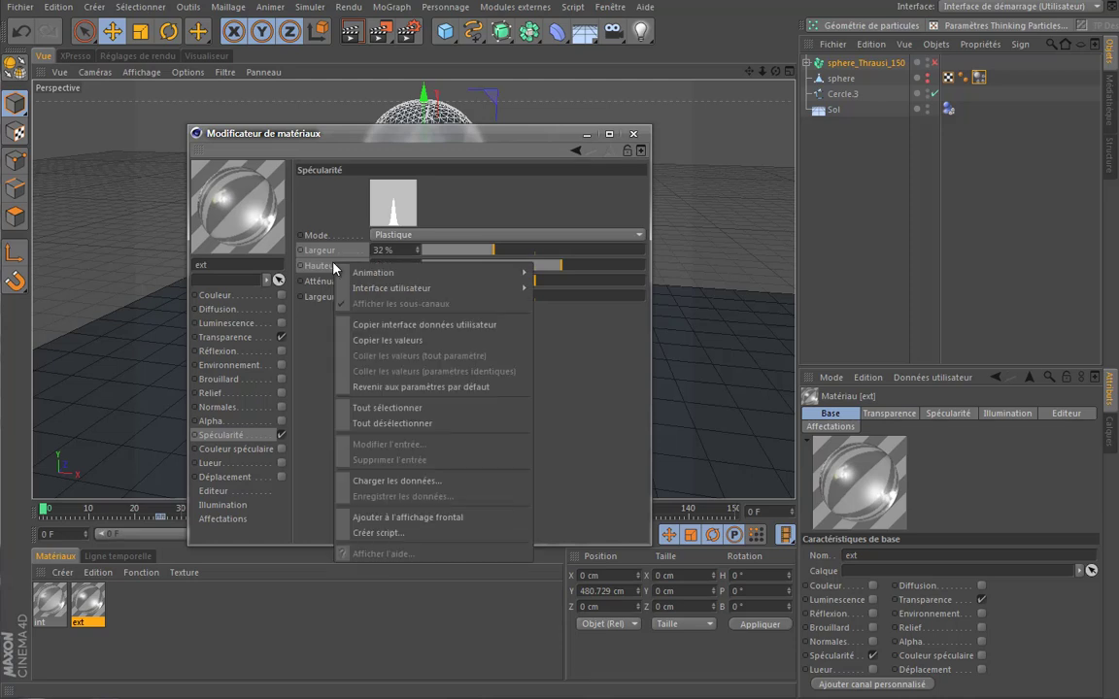
click(378, 309)
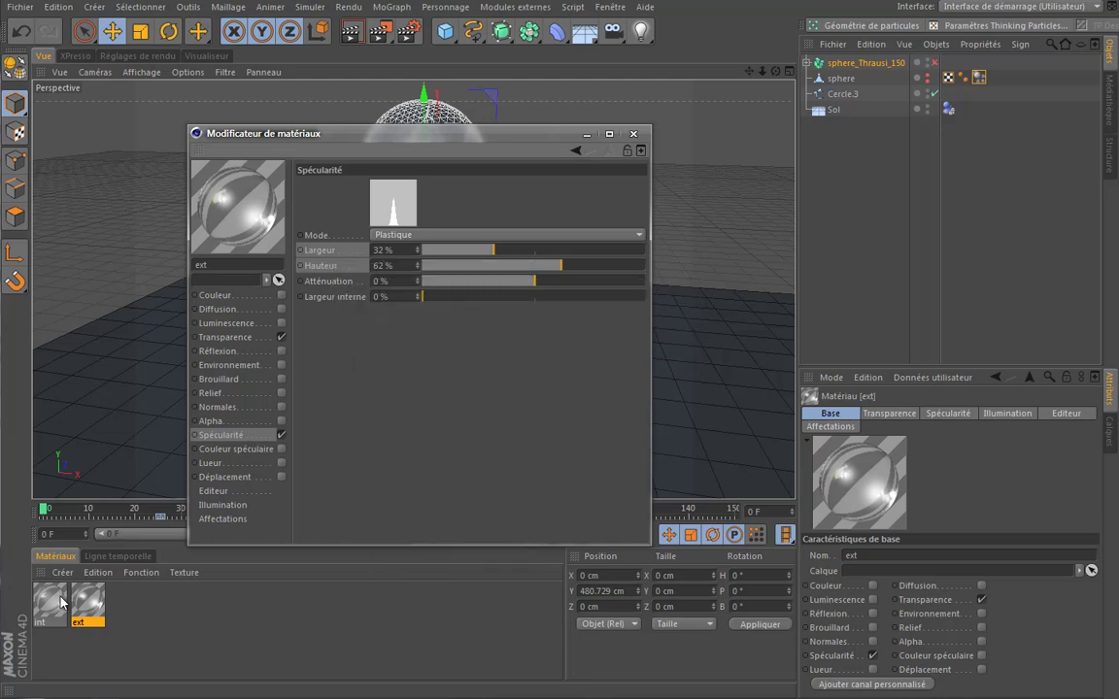
click(50, 602)
right_click(337, 260)
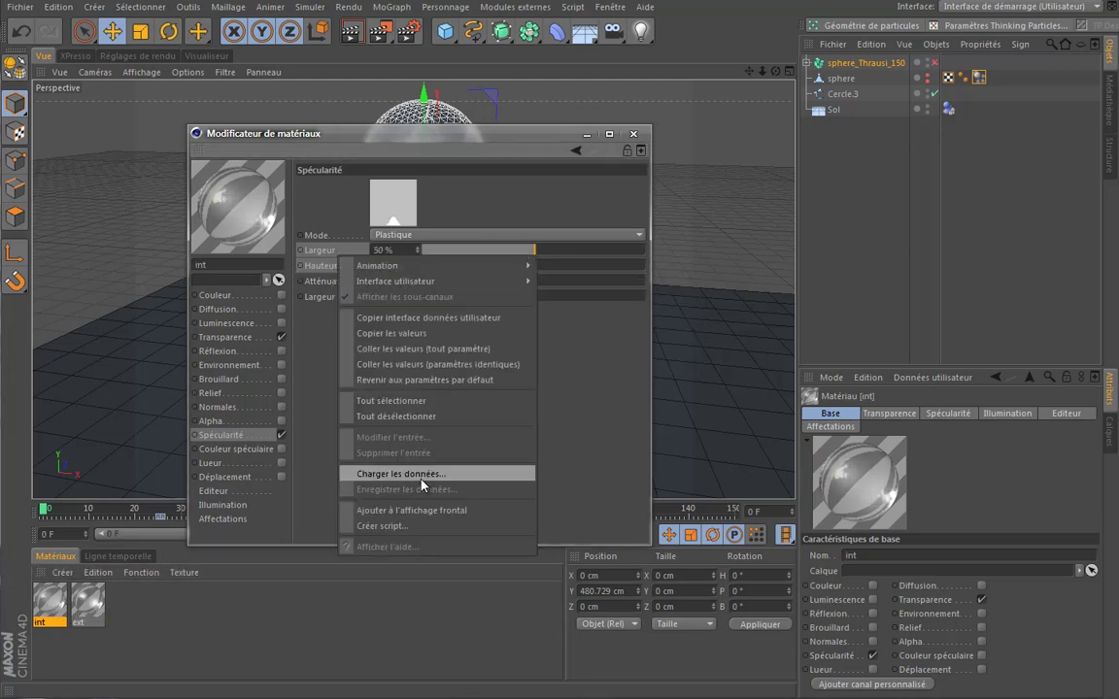
click(427, 365)
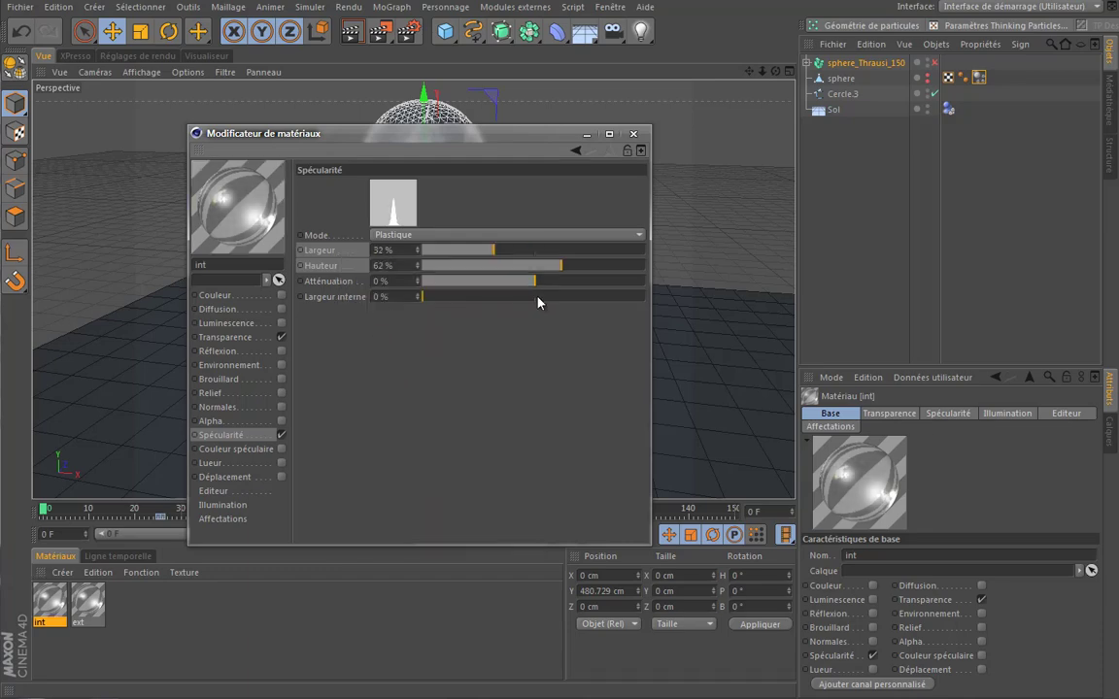
click(633, 133)
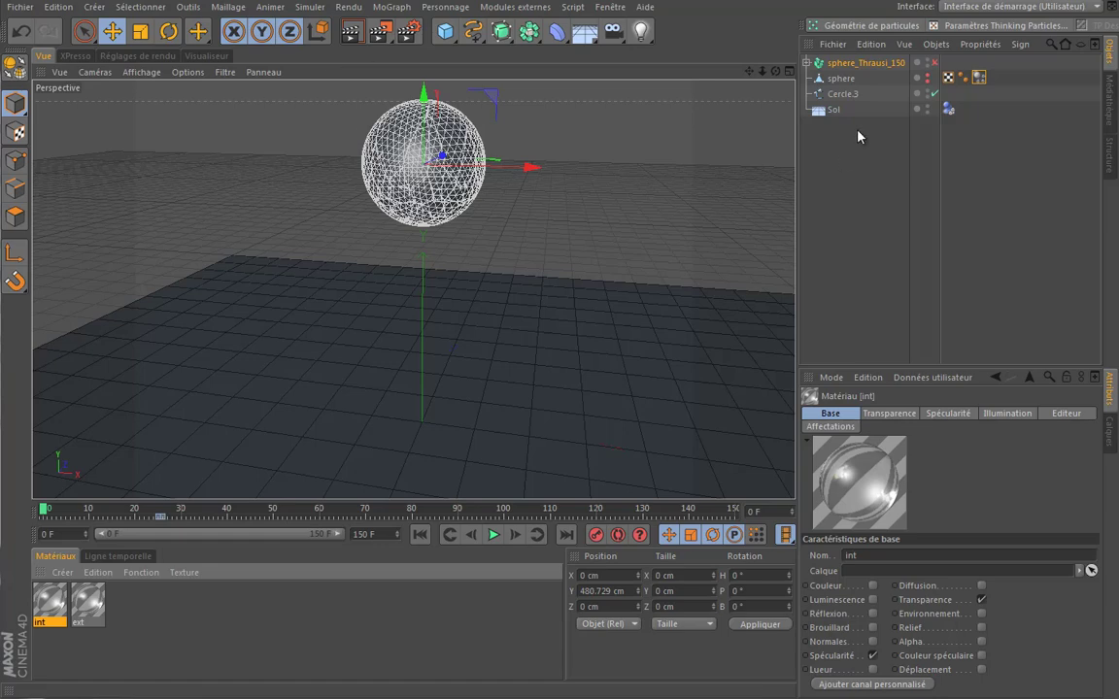
Step: Render the viewport preview of the glass sphere, adjusting the view and re-rendering
key(ctrl+r)
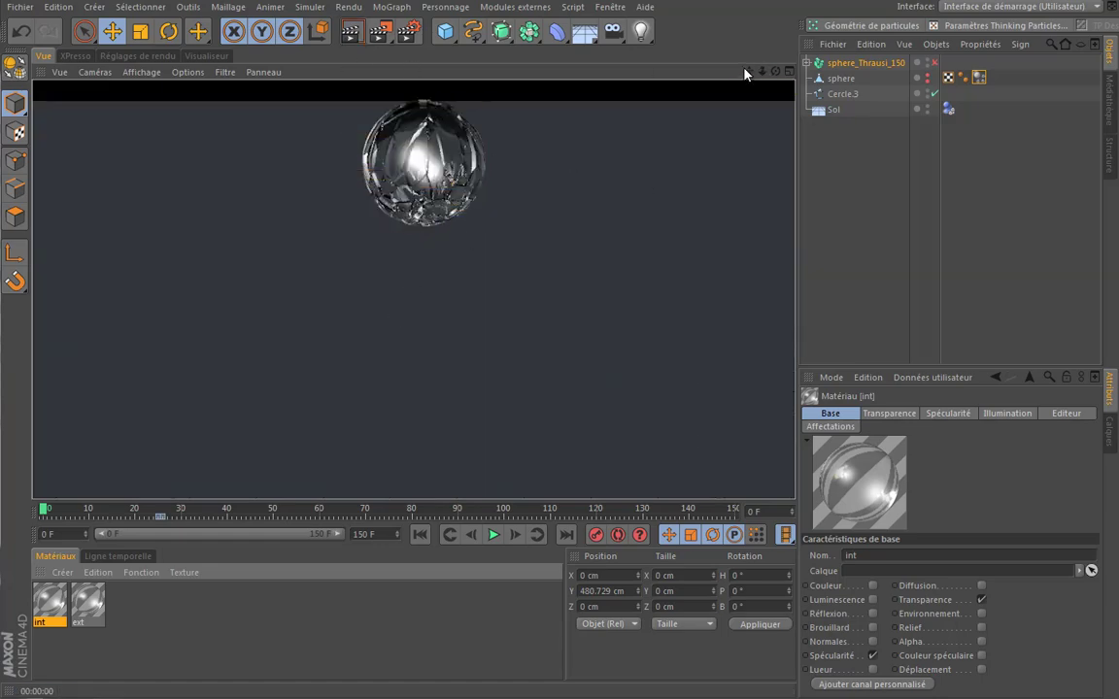
drag(746, 74, 492, 327)
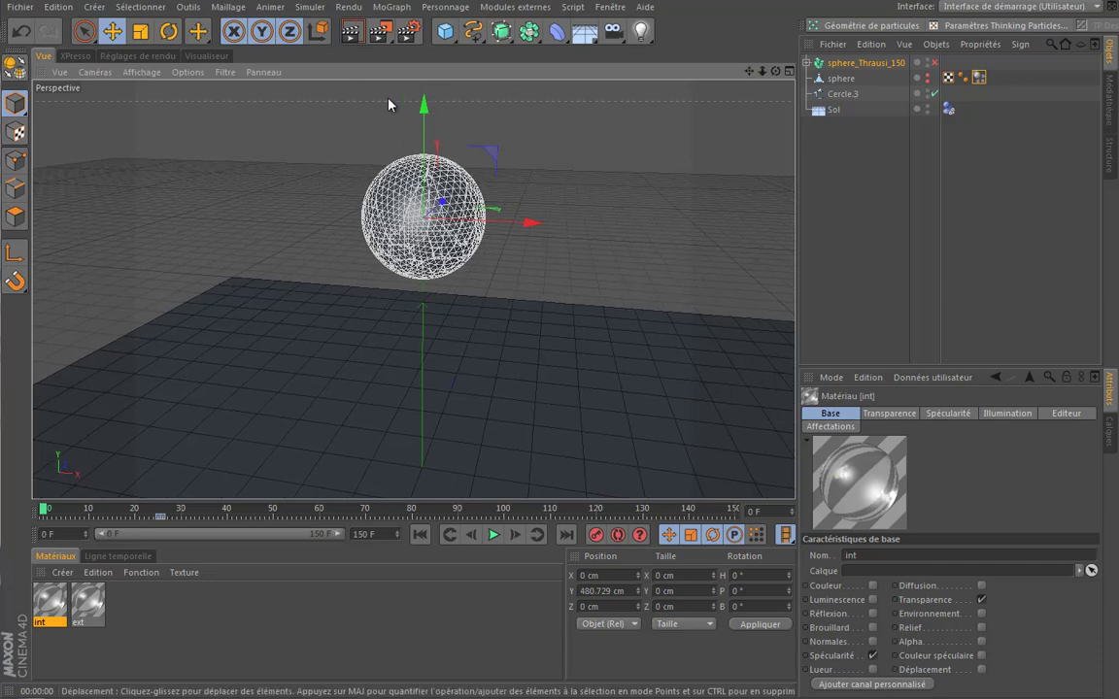
click(350, 33)
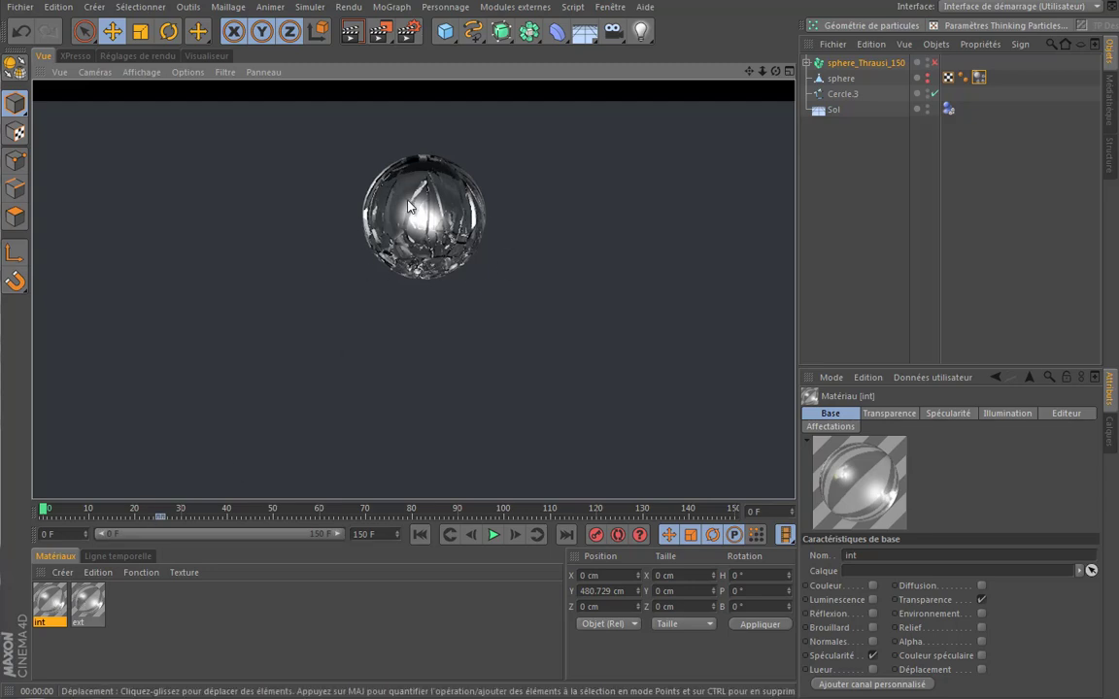
click(423, 180)
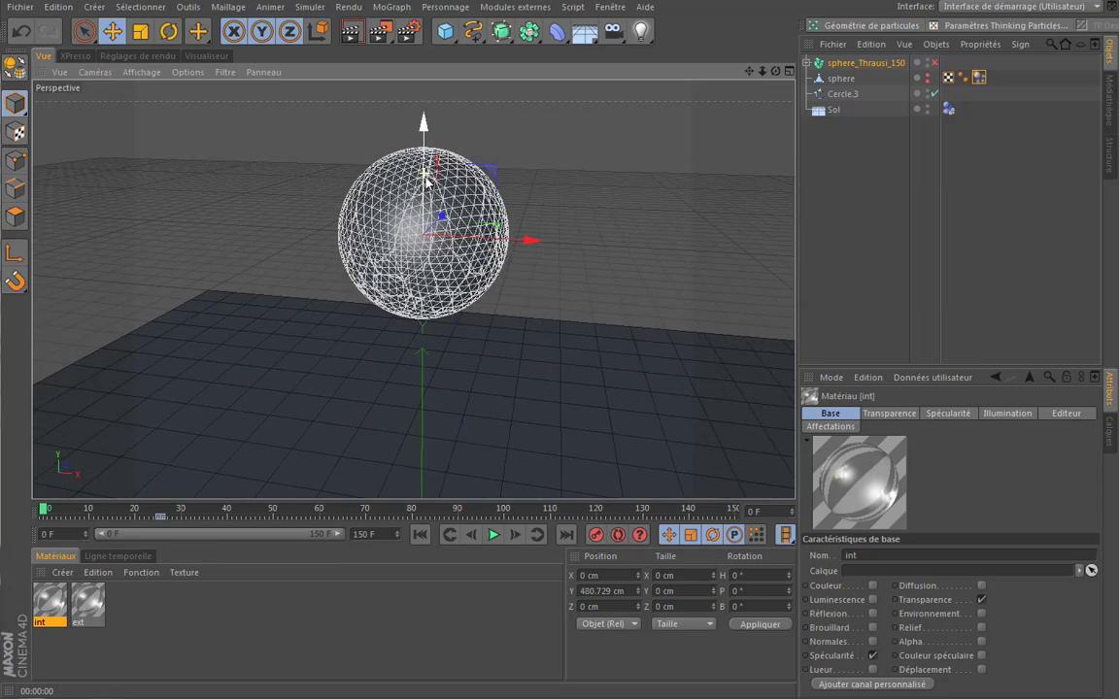
click(346, 33)
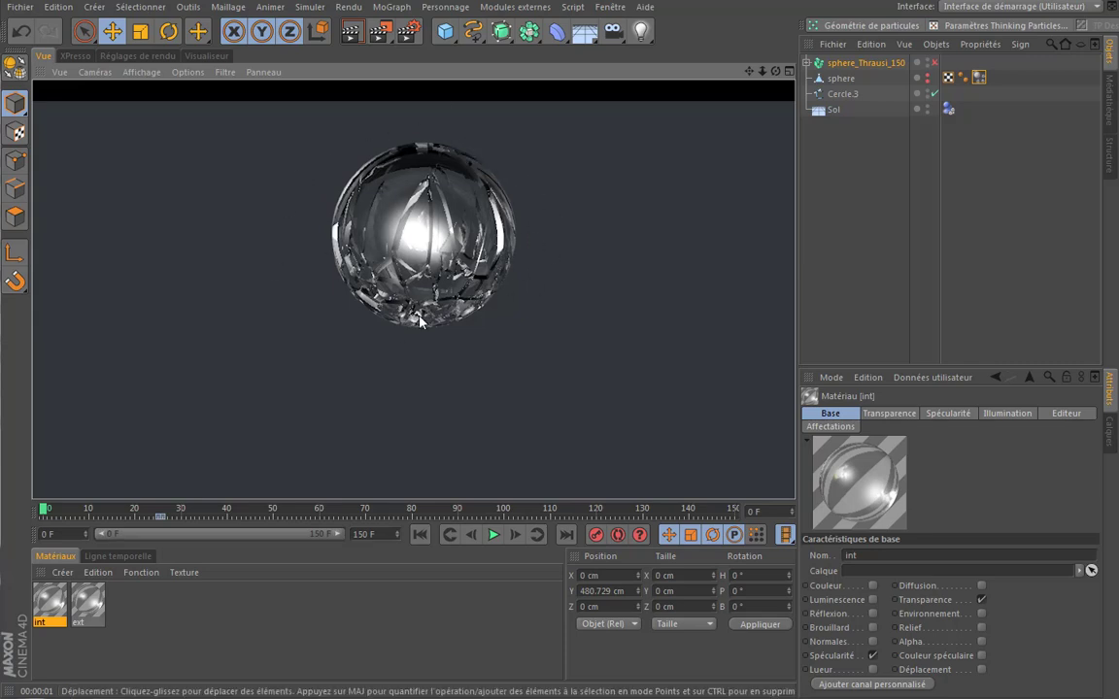
Step: Hide sphere_Thrausi_150 and show the original polygon sphere in the viewport
click(928, 64)
click(927, 63)
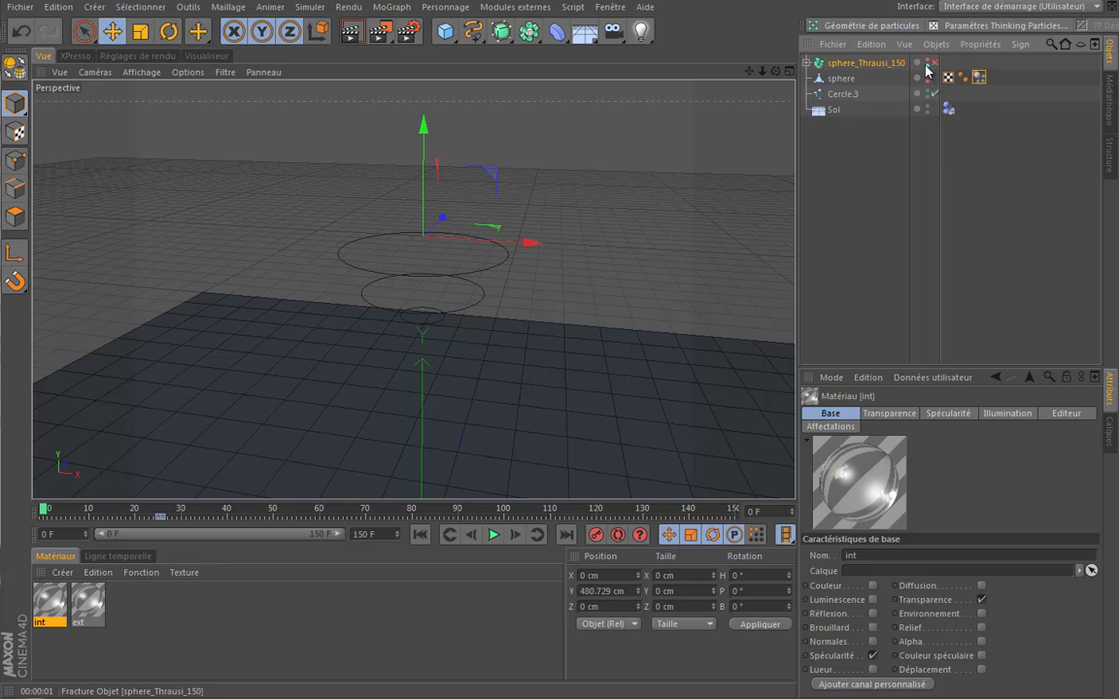
click(929, 87)
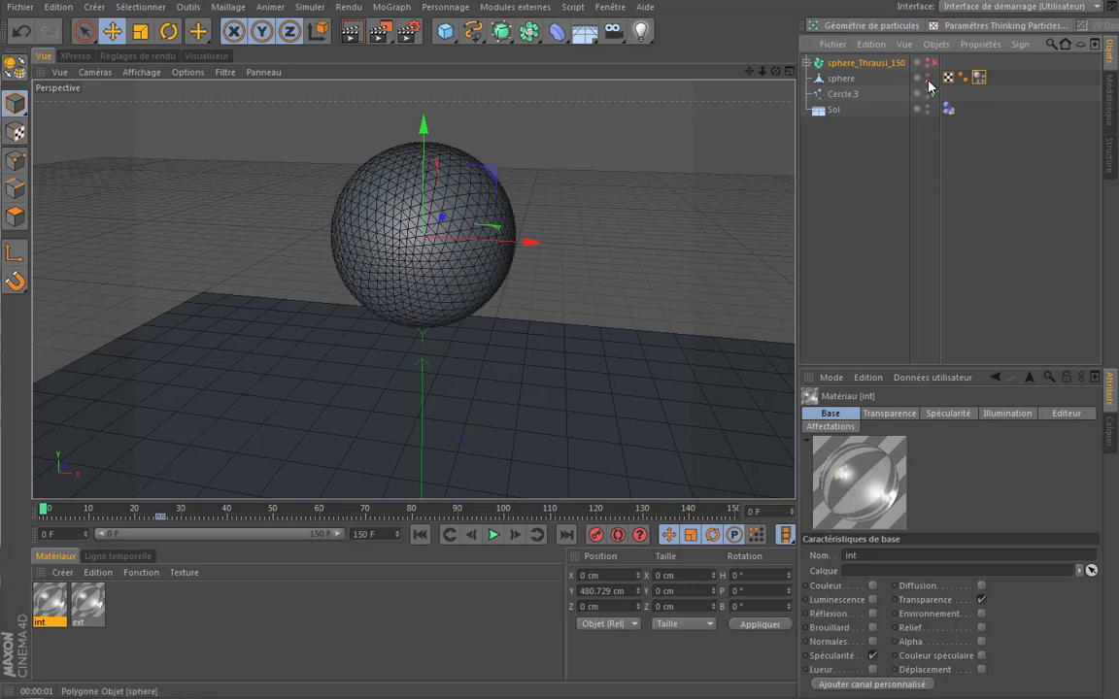
Step: Apply the ext material to the sphere, render the viewport, then clear the render
click(194, 627)
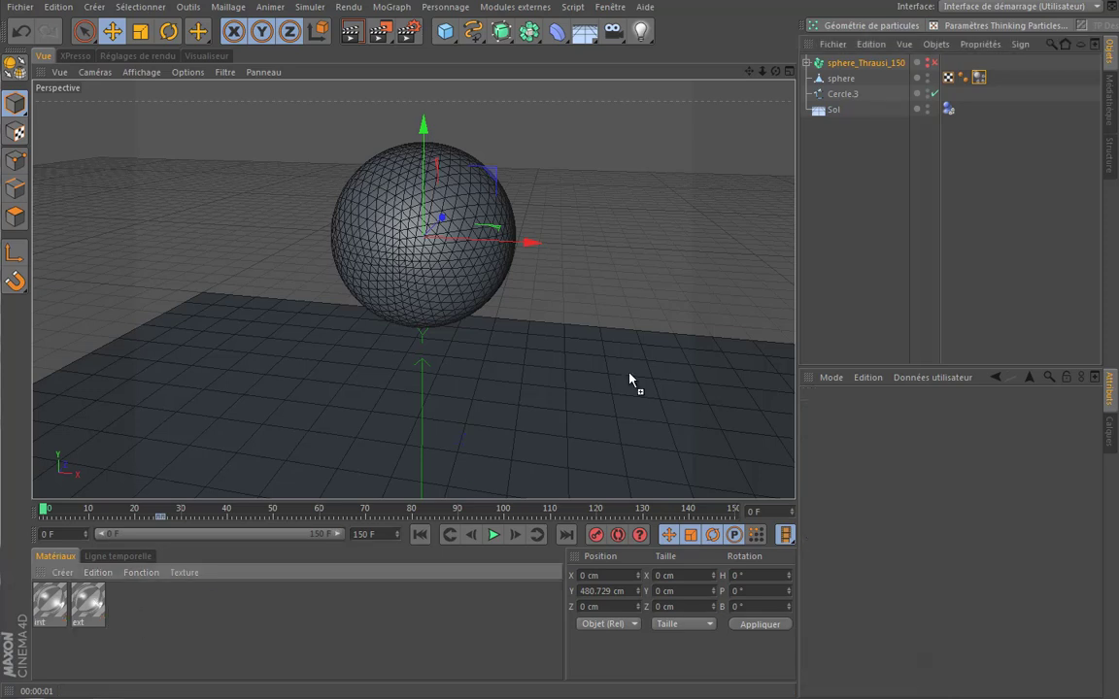
drag(859, 85, 841, 80)
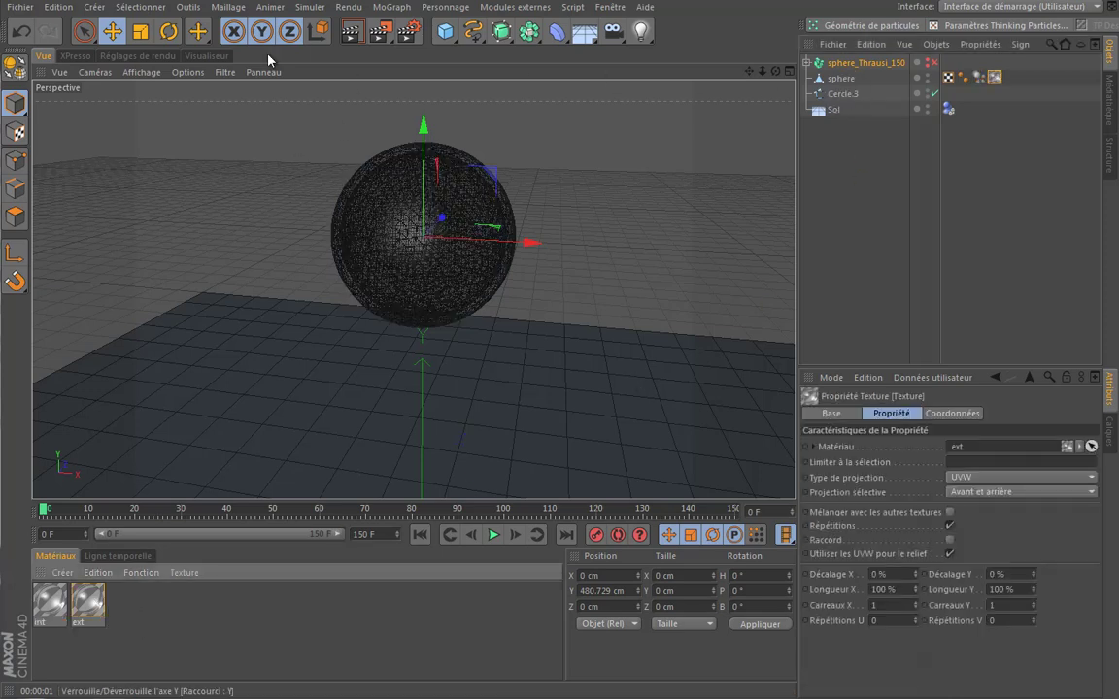
click(349, 34)
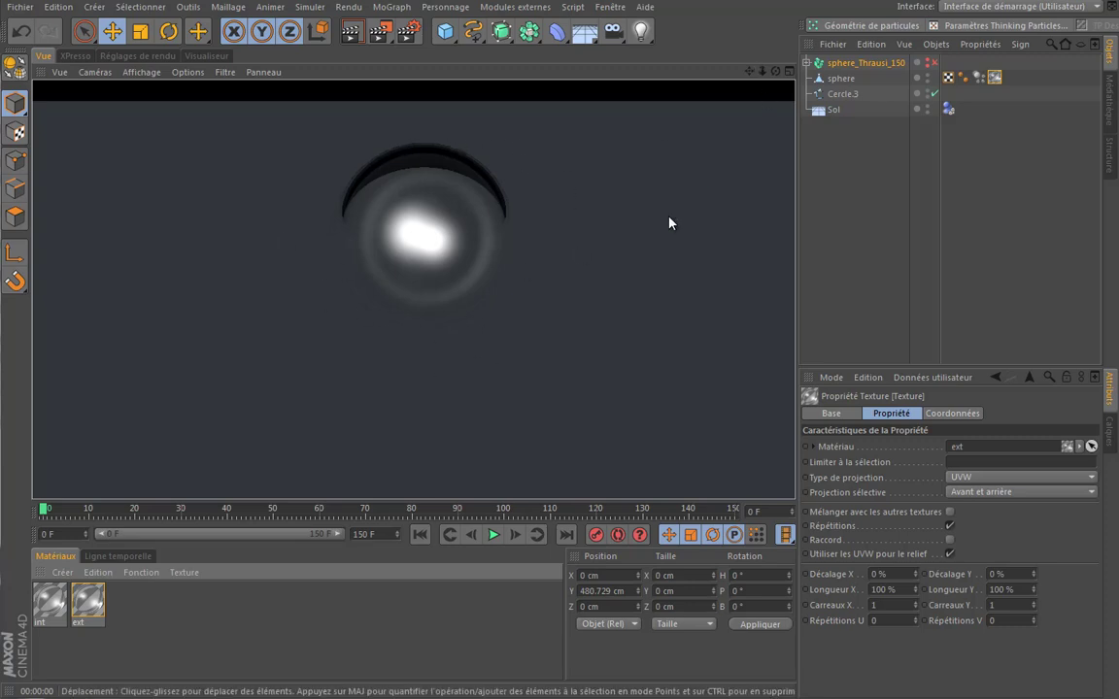
click(624, 260)
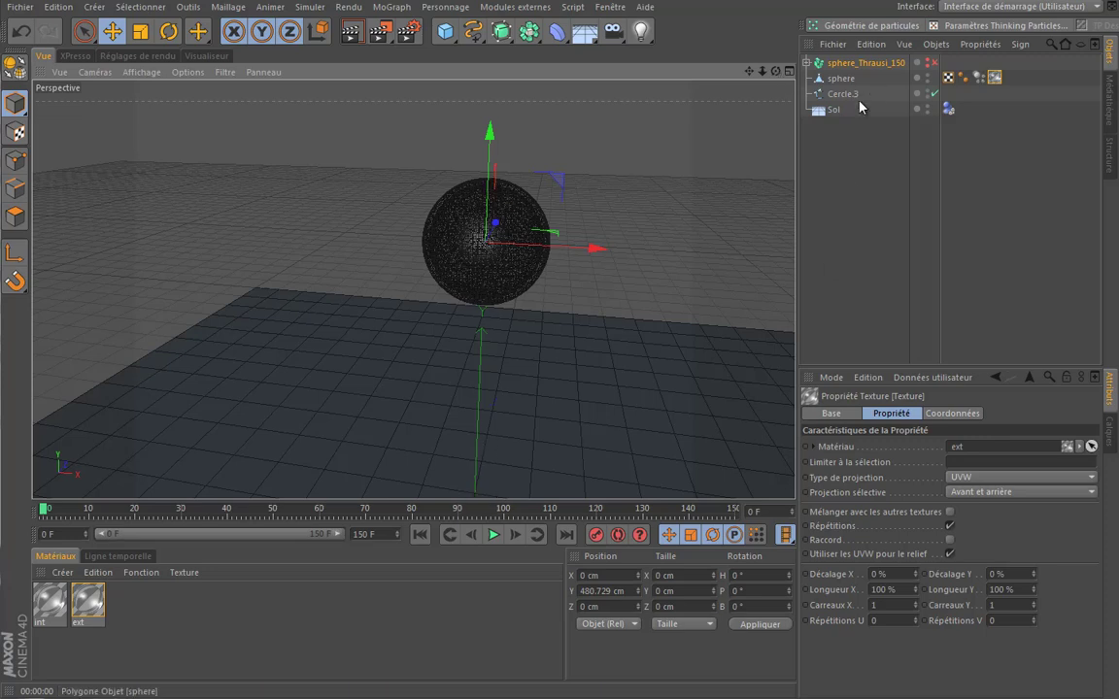
Step: Inspect the sphere's dynamics tag and sphere_Thrausi_150, orbiting the view around the sphere
click(969, 101)
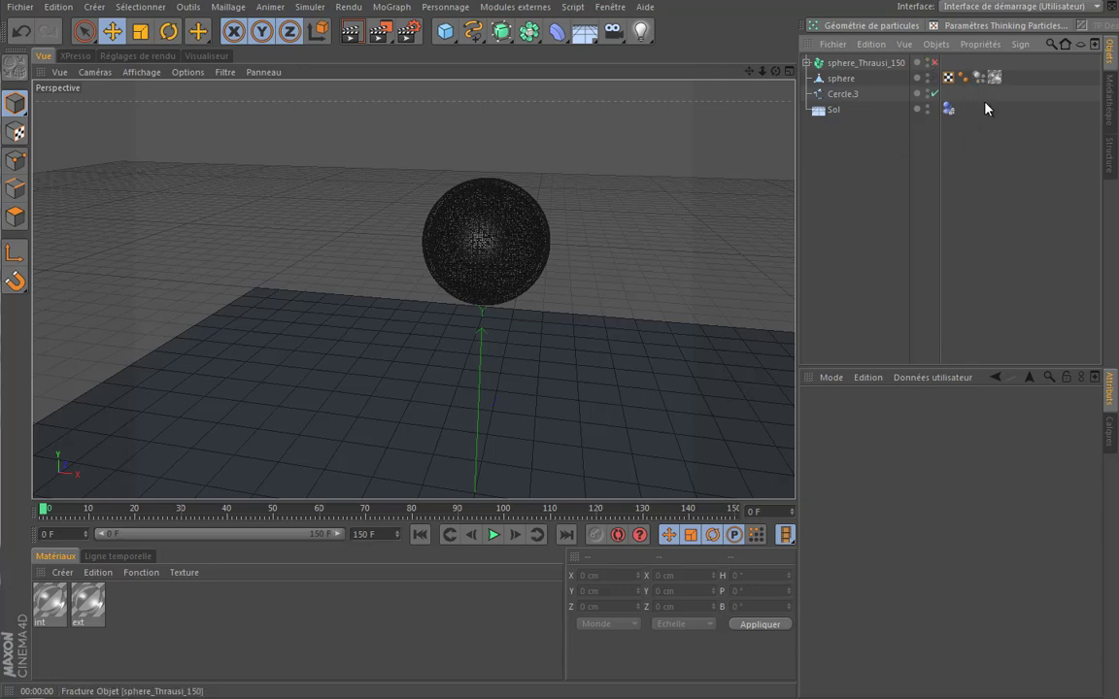
click(981, 76)
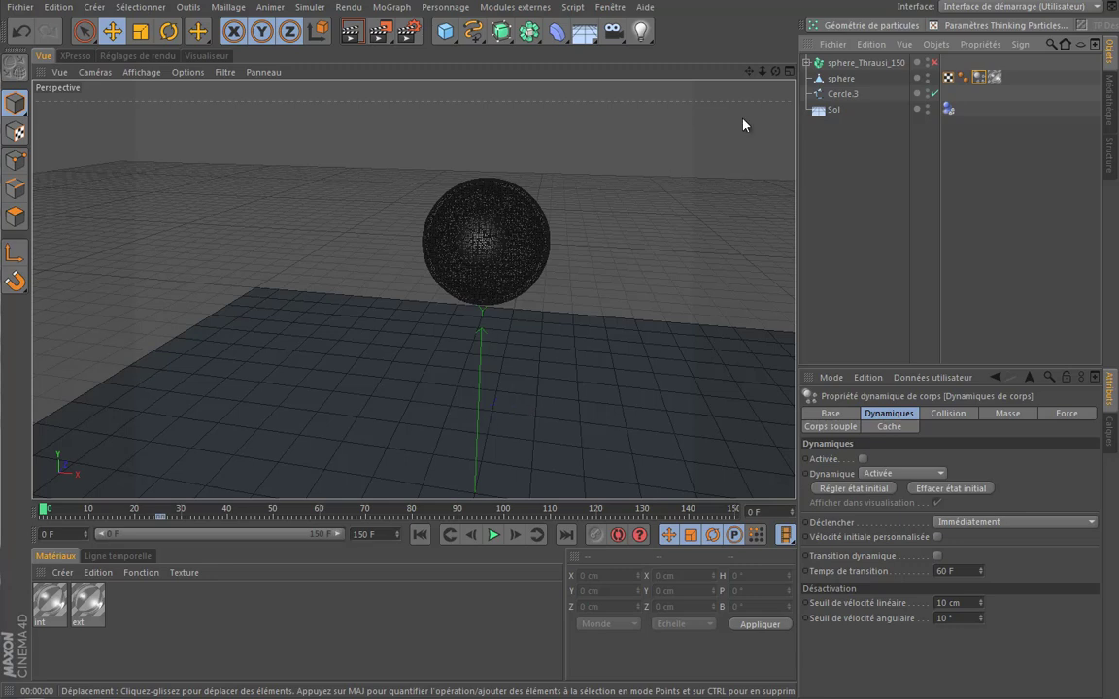
click(831, 63)
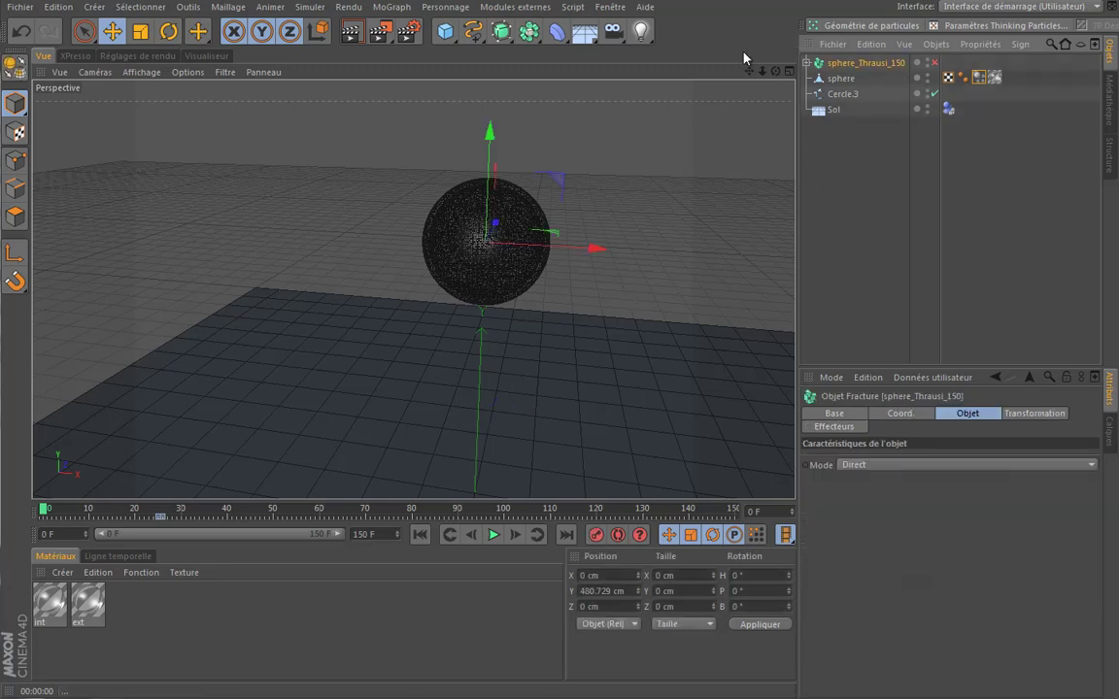
alt+drag(489, 324, 459, 327)
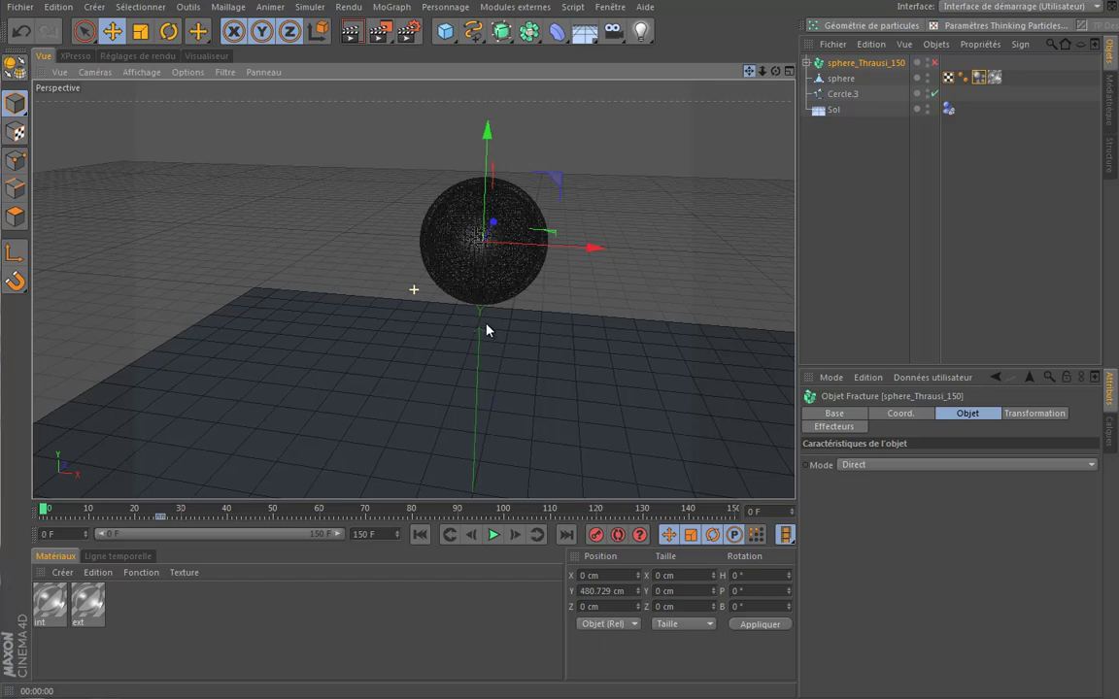
mouse_move(722, 195)
alt+mouse_down()
mouse_move(712, 218)
mouse_move(677, 224)
mouse_move(725, 232)
mouse_move(722, 213)
alt+mouse_up()
click(869, 219)
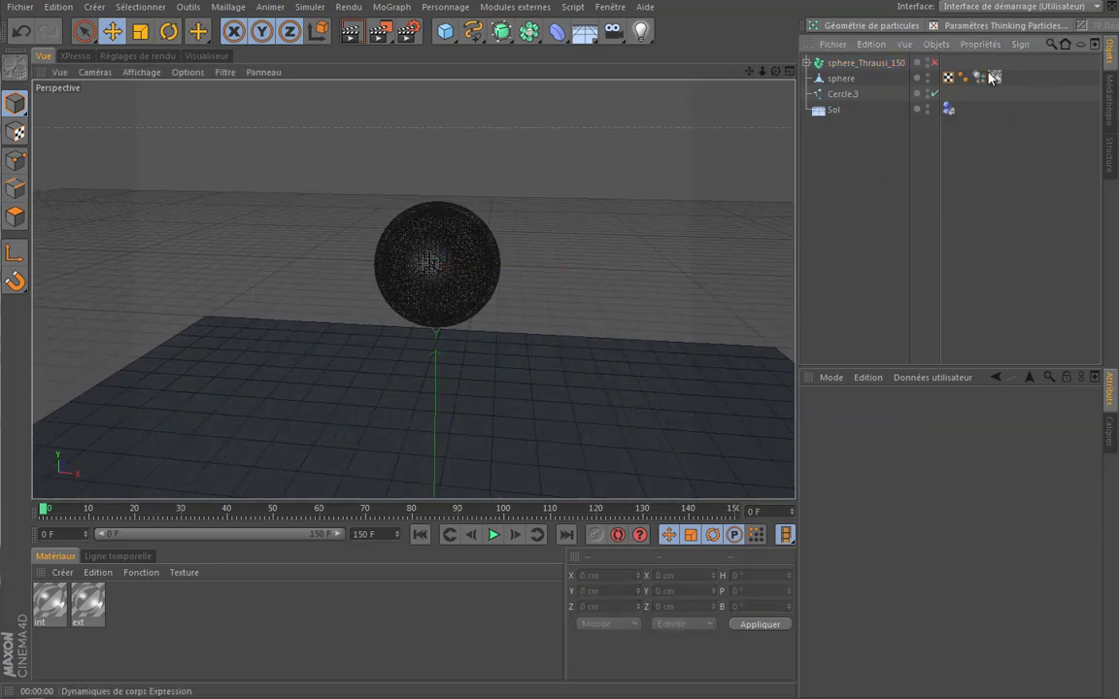
click(948, 109)
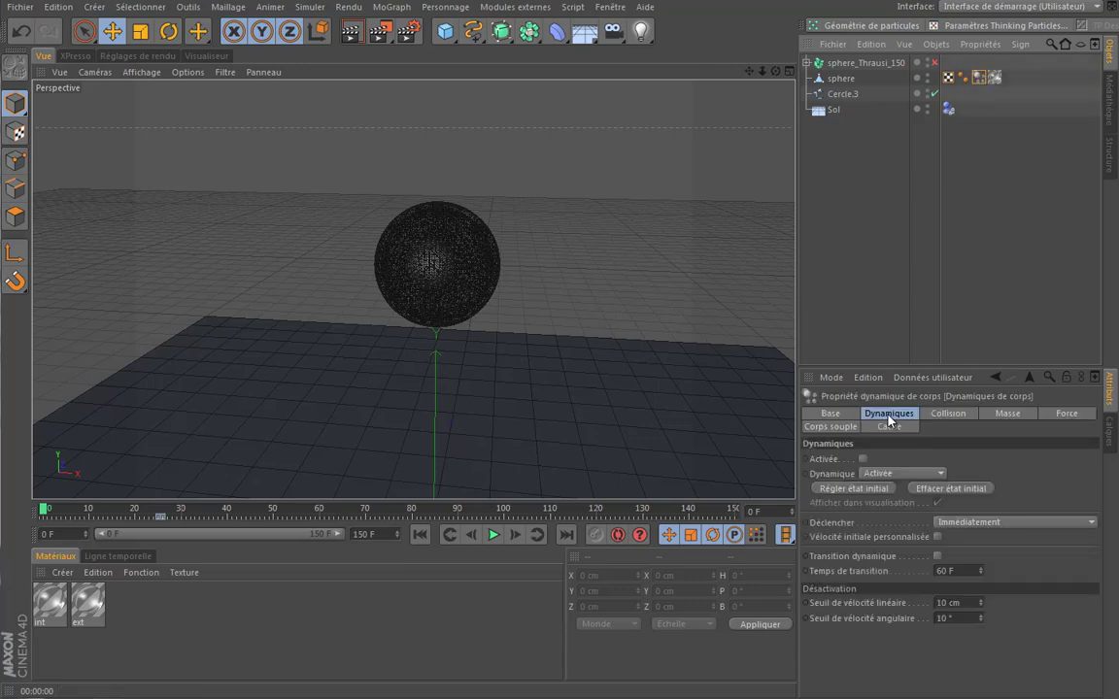
Step: Switch the viewport to Gouraud shading and disable the Cercle.3 circle spline
click(146, 72)
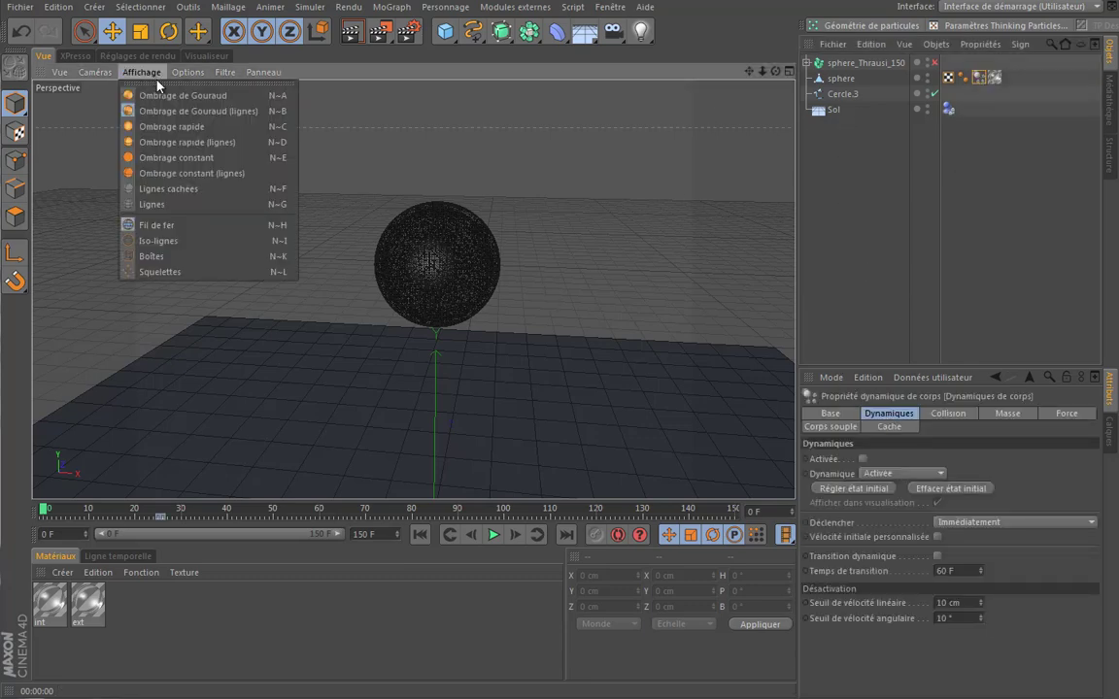
click(180, 95)
click(934, 284)
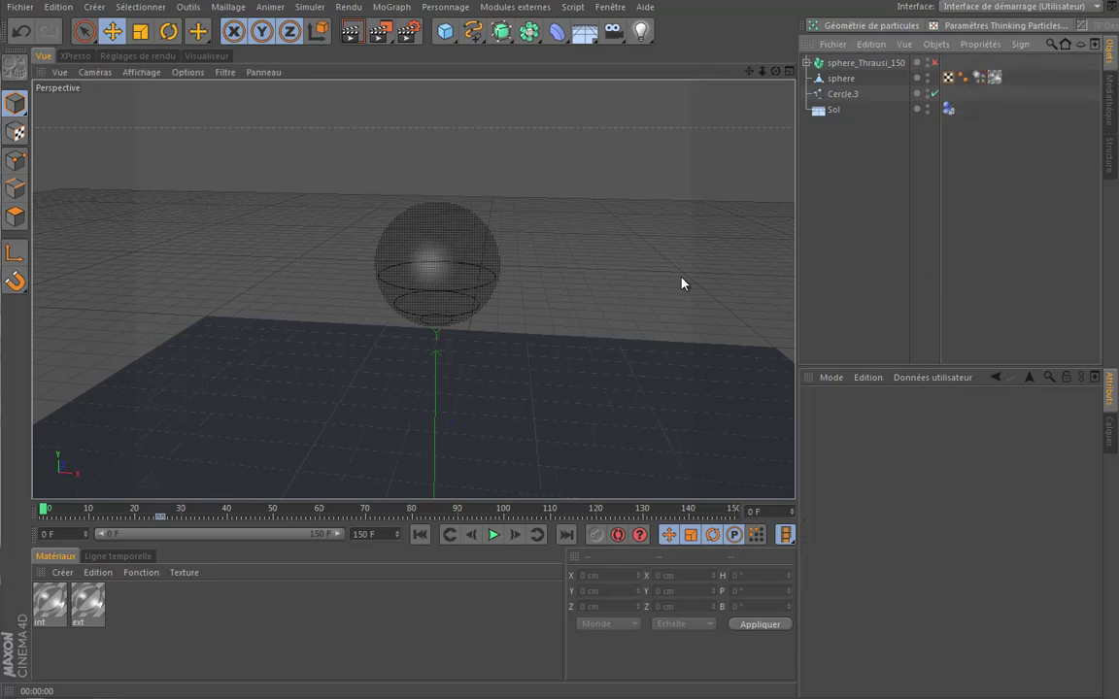
click(934, 94)
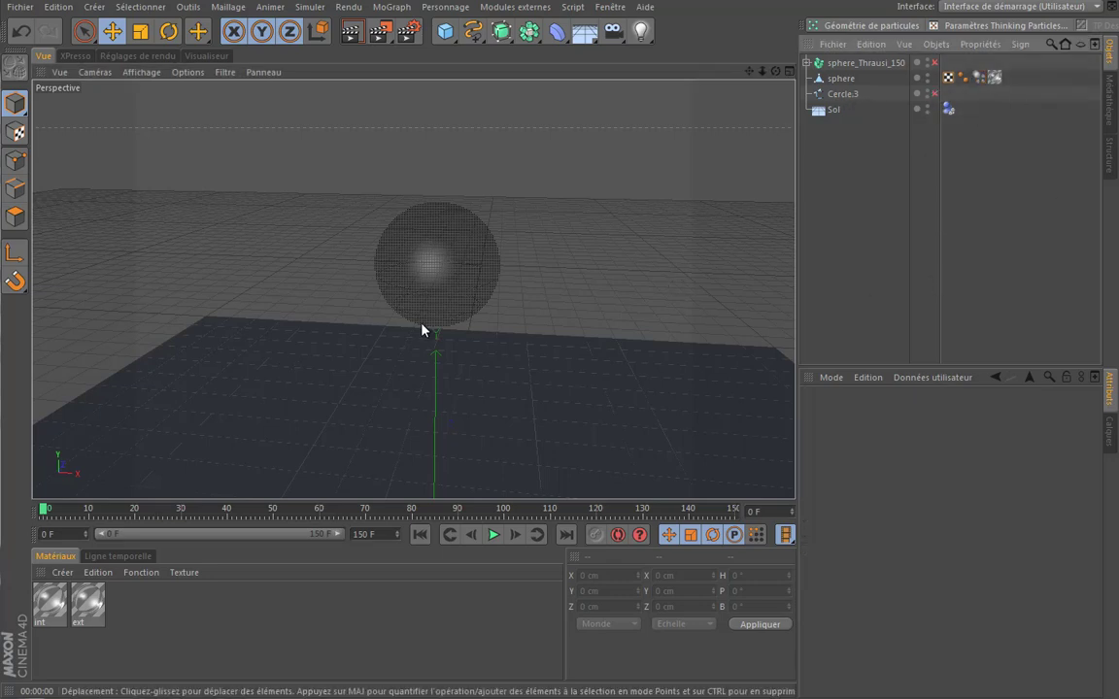
Step: Check Activée on the sphere's Dynamics Body, then expand sphere_Thrausi_150 to show its Pieces
click(980, 77)
click(862, 459)
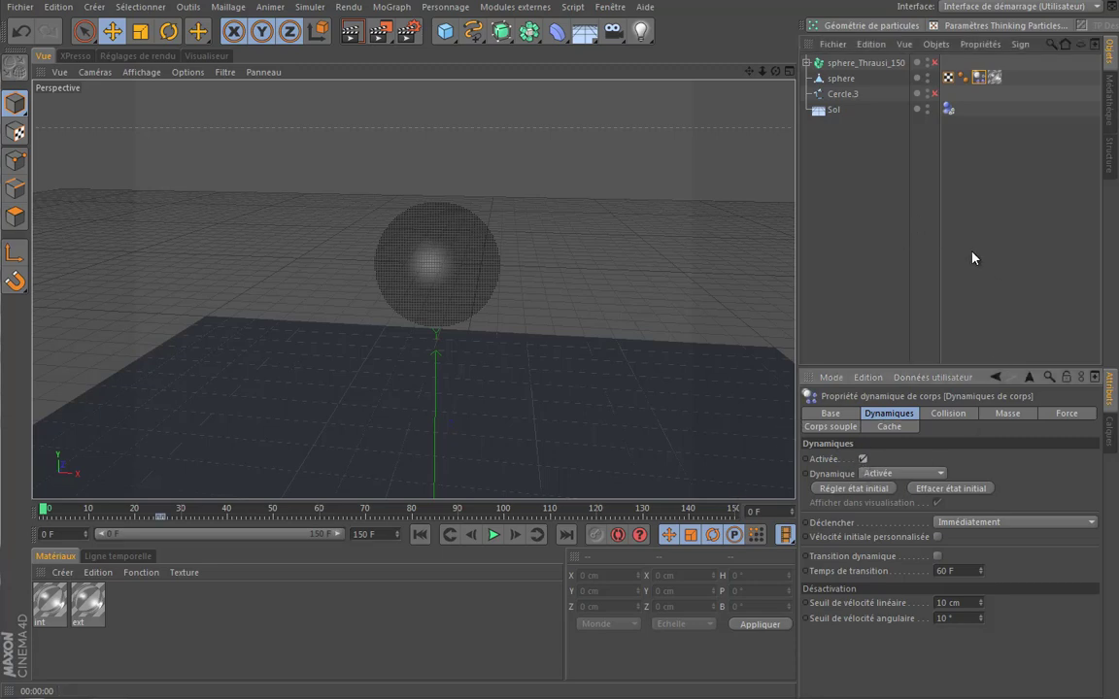
click(857, 63)
click(806, 62)
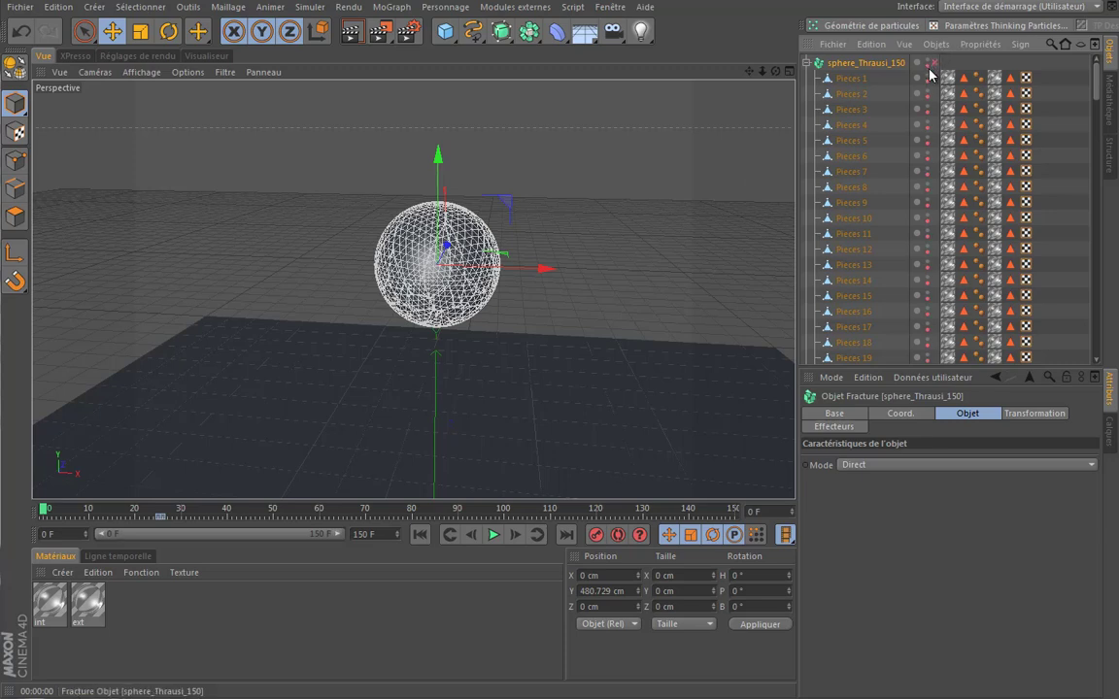
Step: Switch off sphere_Thrausi_150, run the simulation to frame 39, then rewind to frame 0
click(930, 62)
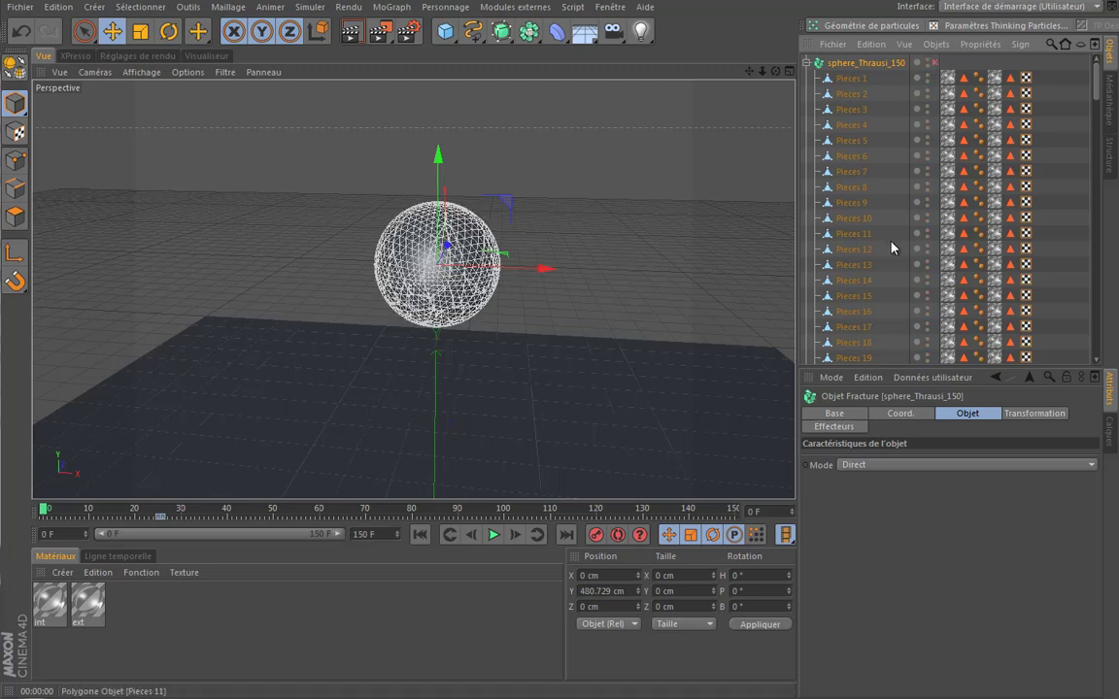
click(492, 535)
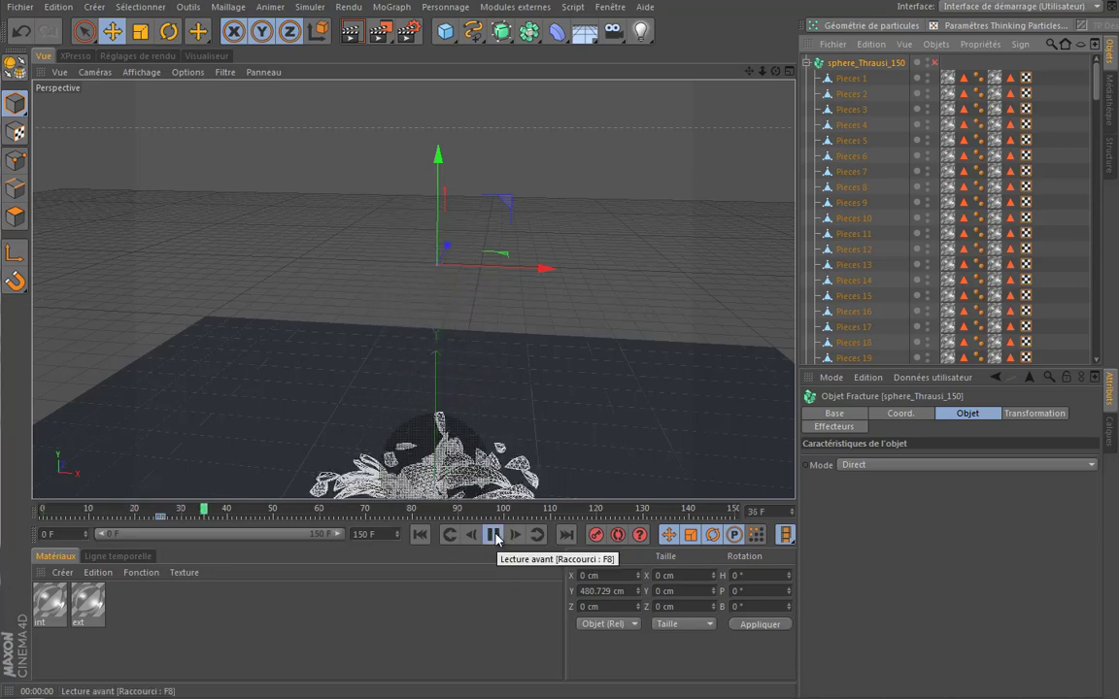
click(494, 535)
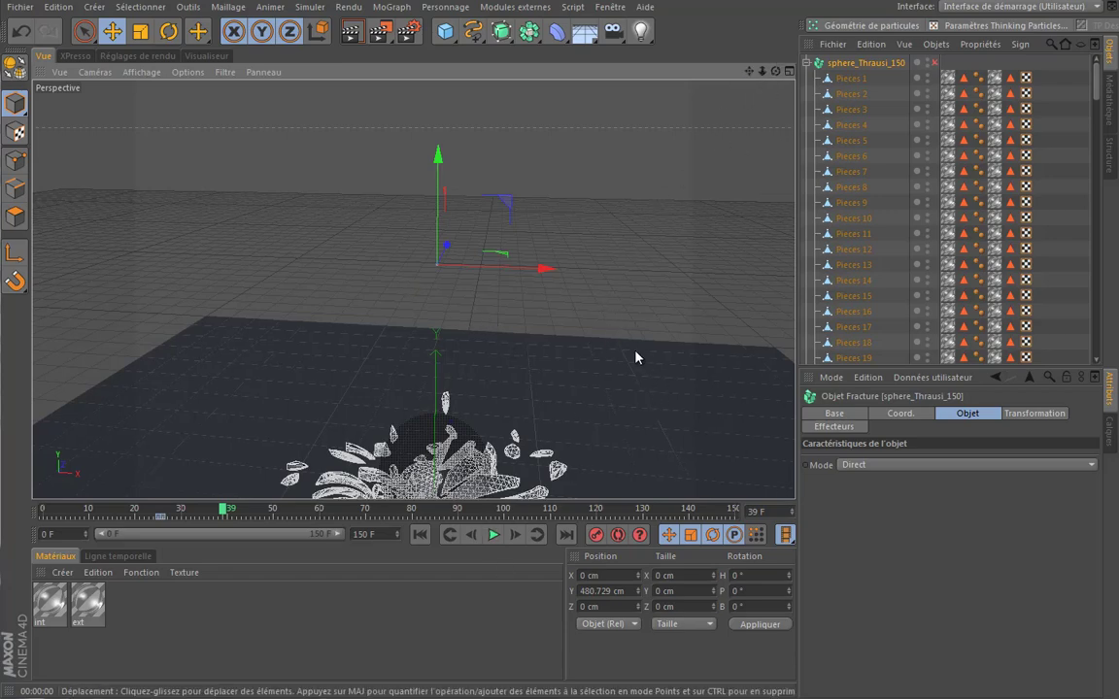
alt+drag(637, 357, 641, 372)
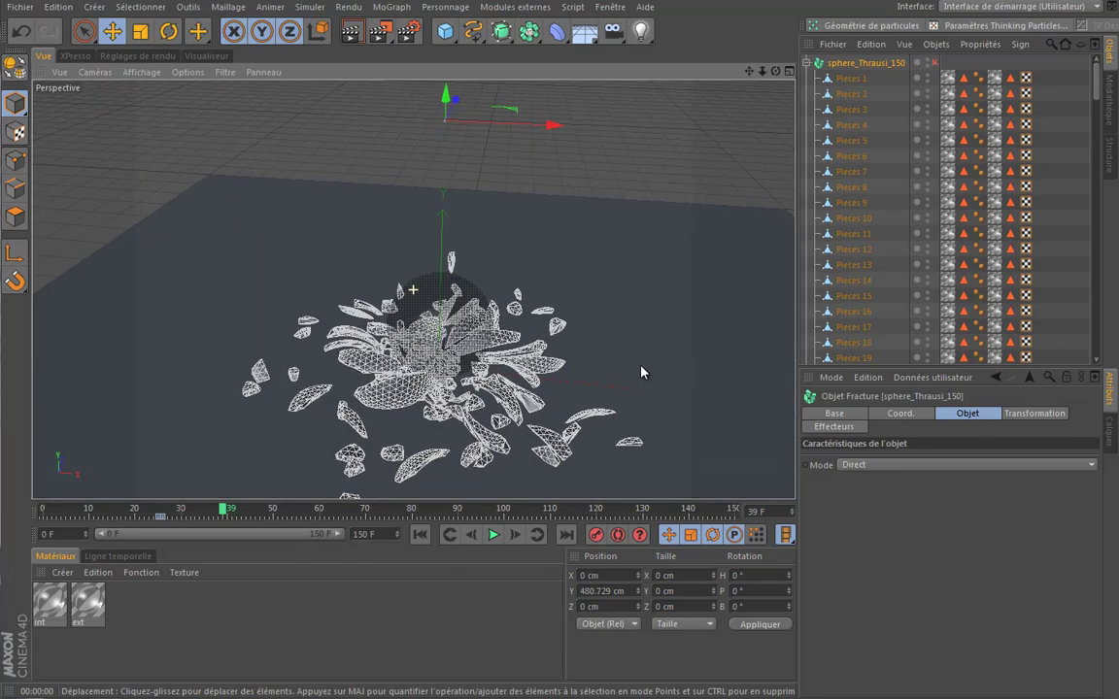
click(419, 534)
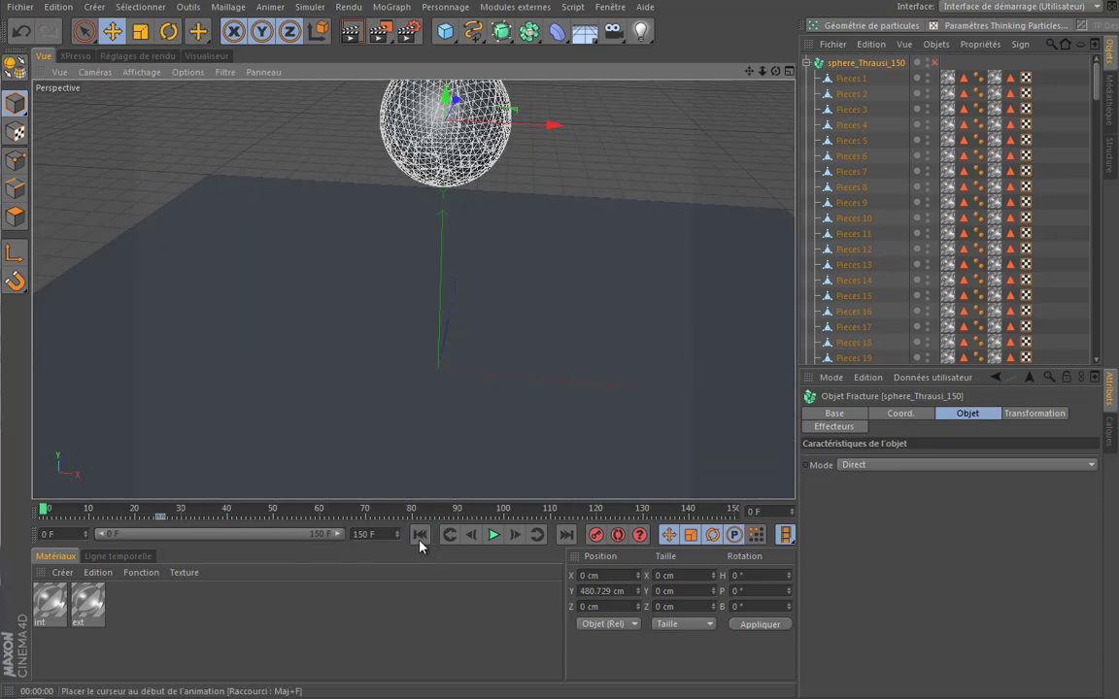
mouse_move(654, 316)
alt+mouse_down()
mouse_move(672, 311)
mouse_move(656, 337)
mouse_move(656, 324)
alt+mouse_up()
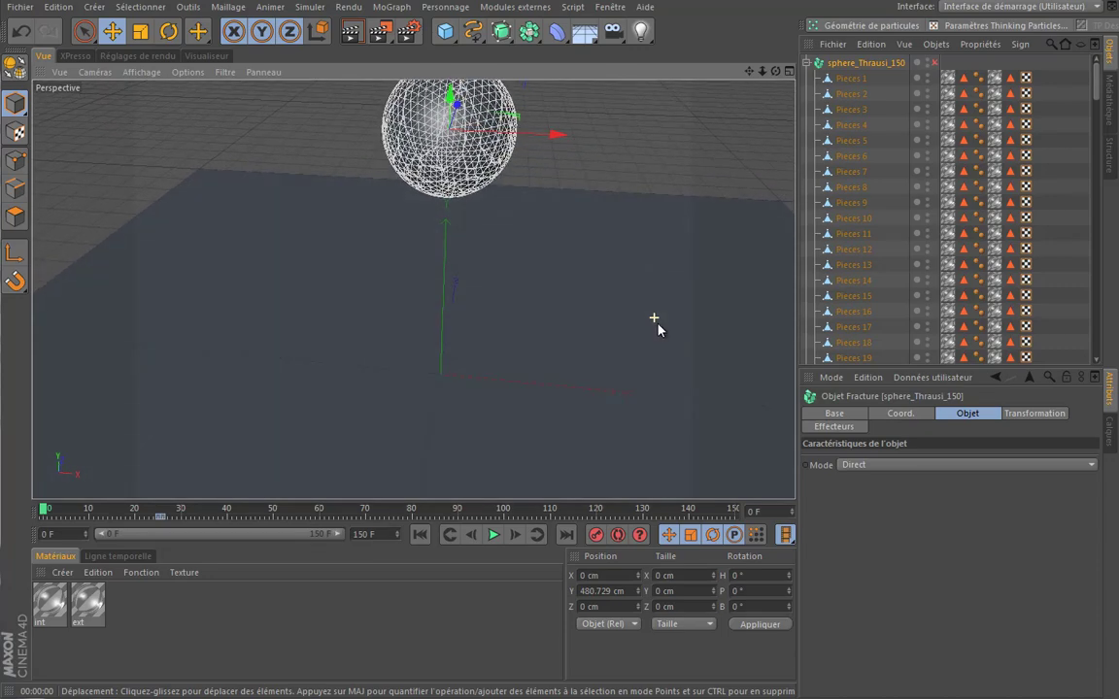
Step: Collapse sphere_Thrausi_150, replay the fall to frame 17, and toggle the fracture object off and on
click(806, 64)
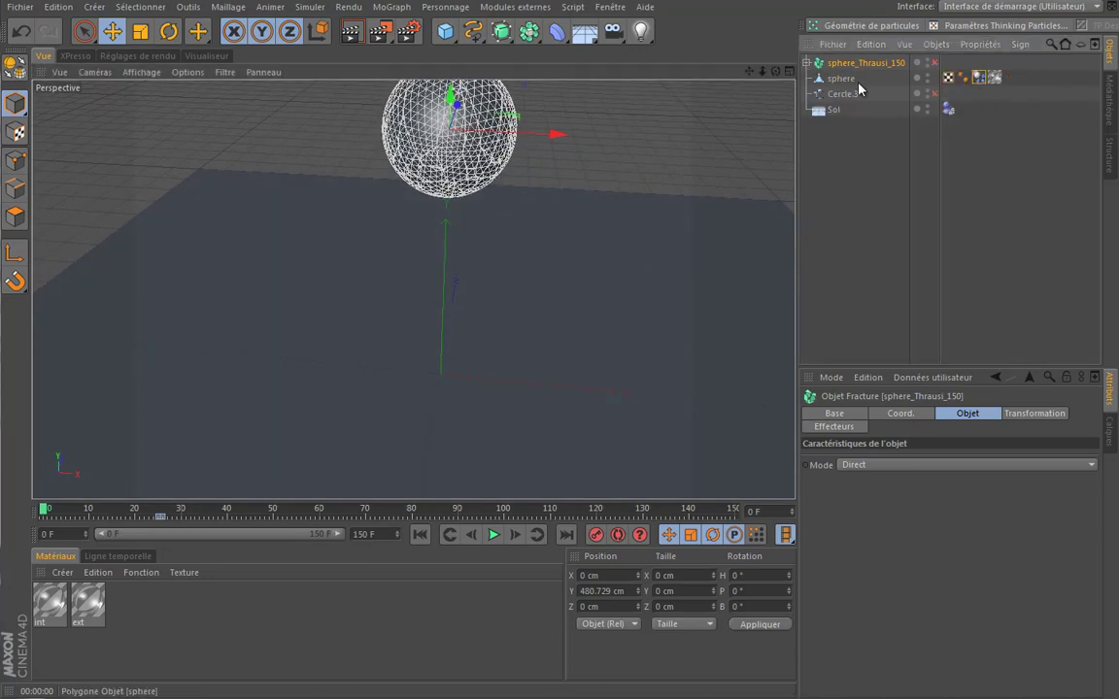
click(494, 534)
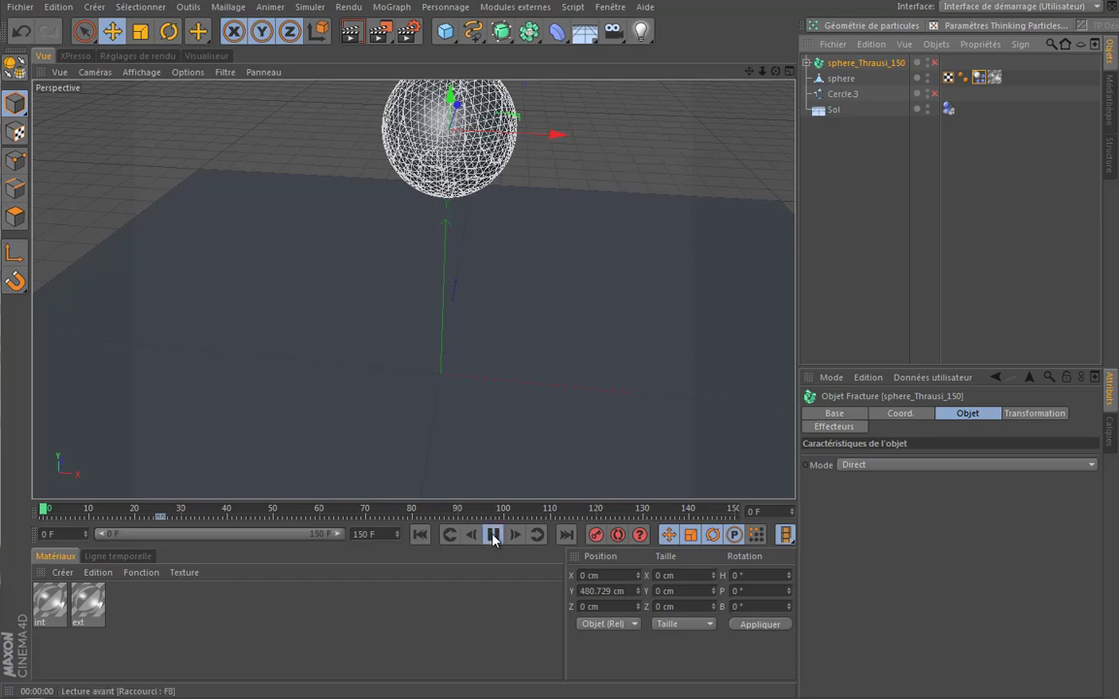
click(494, 534)
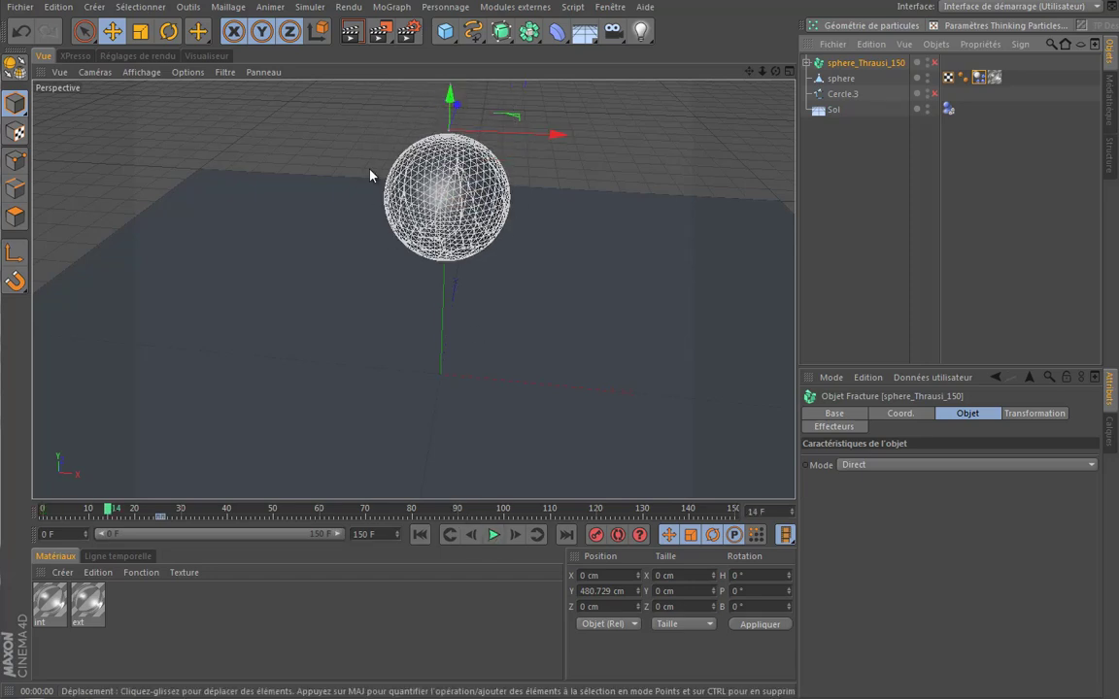
click(493, 535)
click(494, 534)
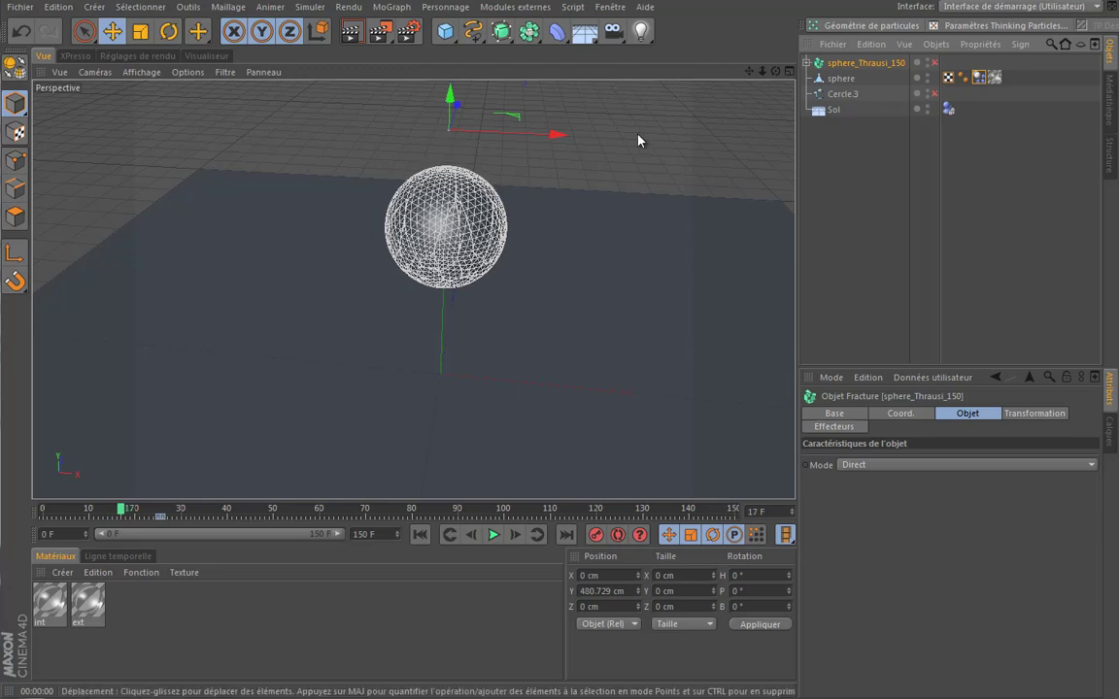
click(929, 63)
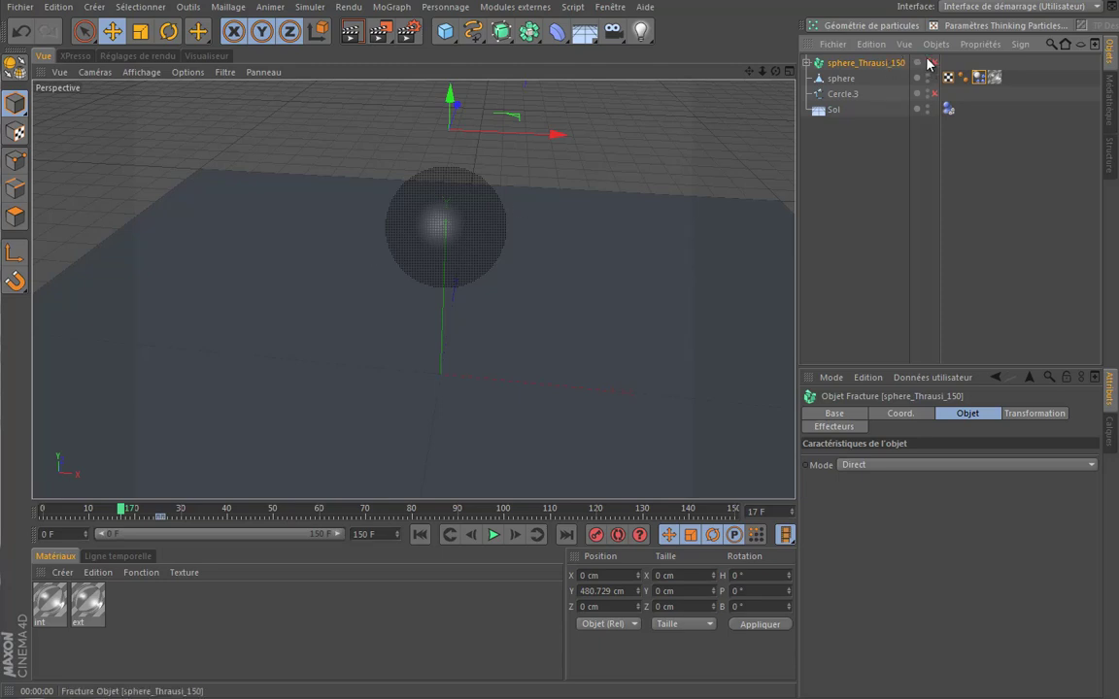
click(925, 62)
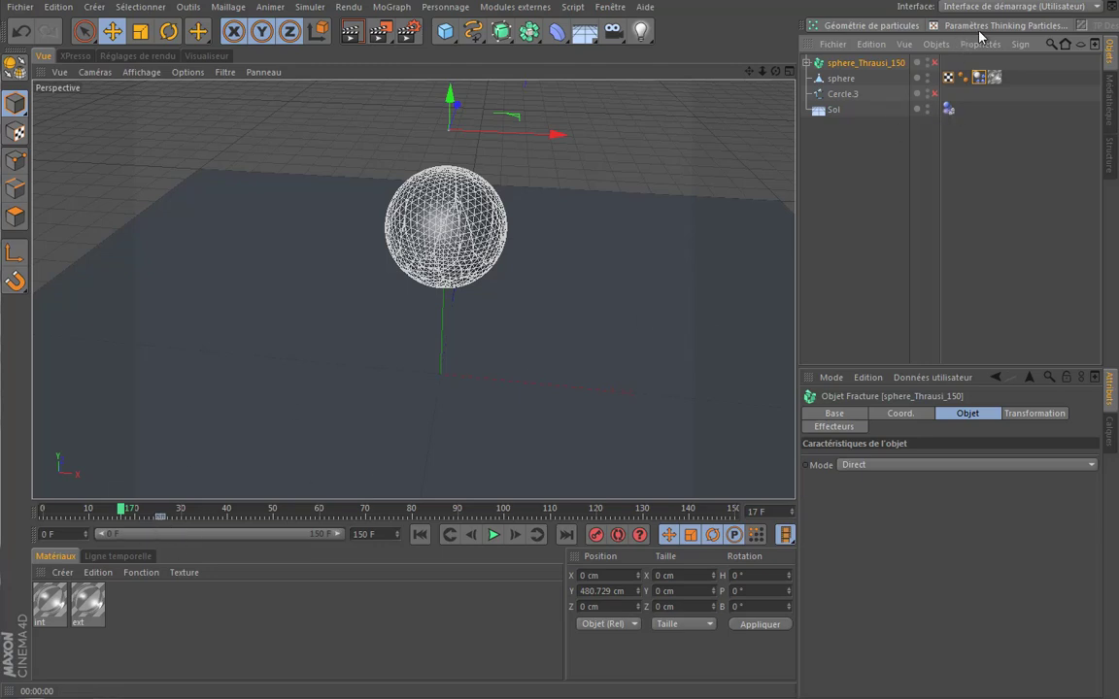
click(979, 78)
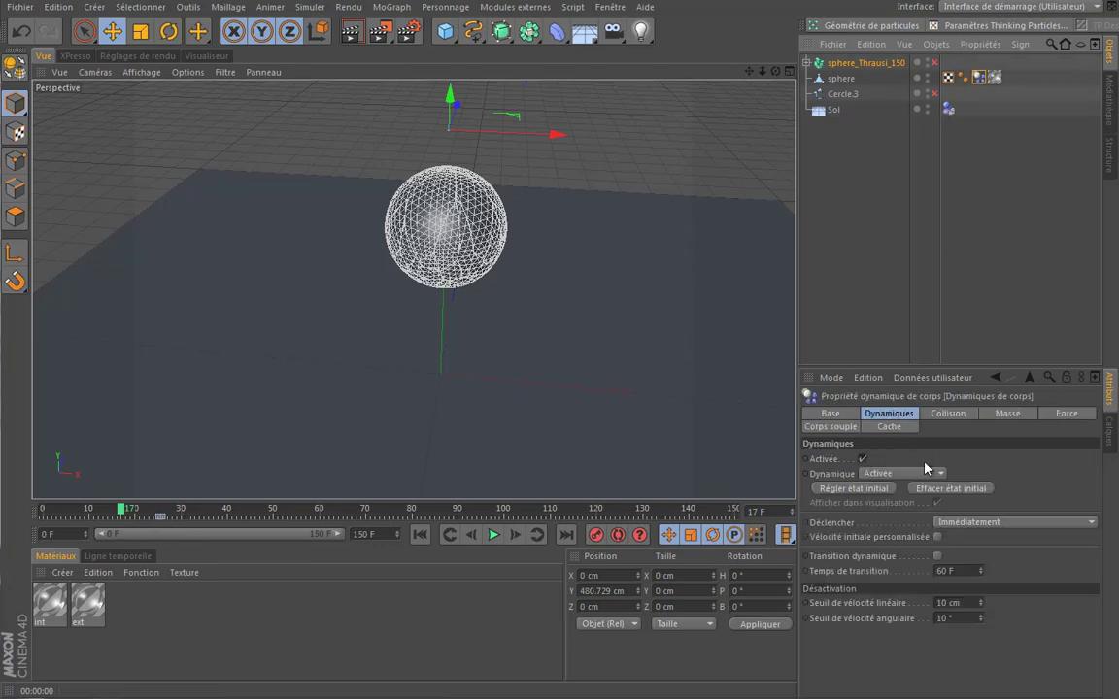
Step: In the Collision settings, replay the fall from frame 0 and step forward to about frame 26
click(951, 415)
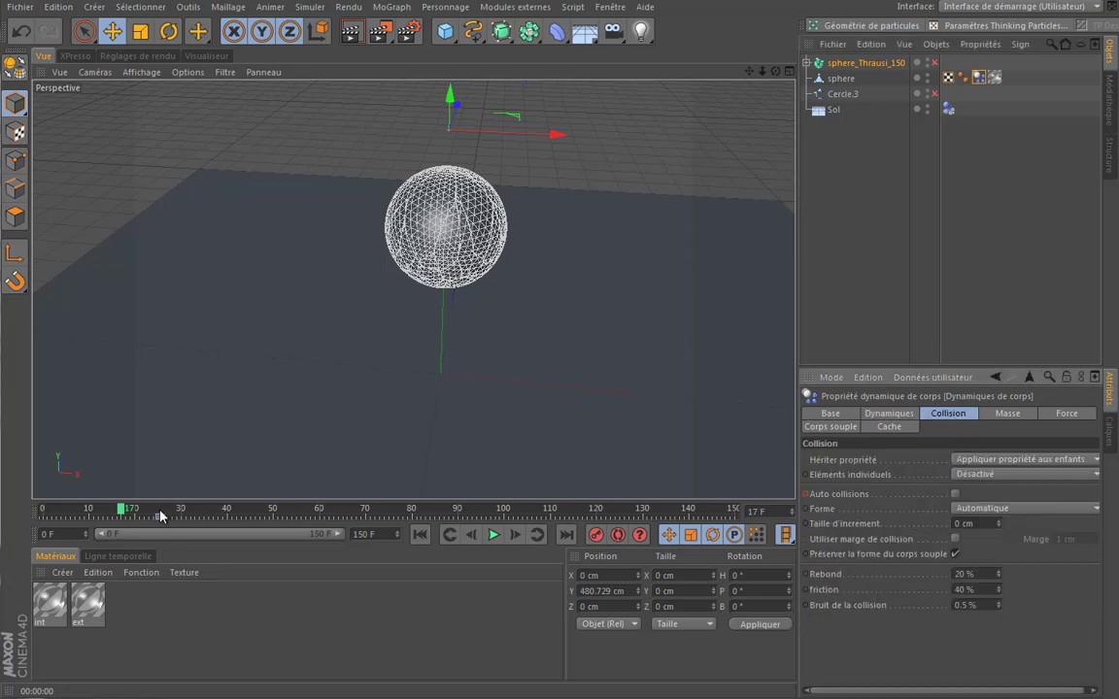
click(493, 534)
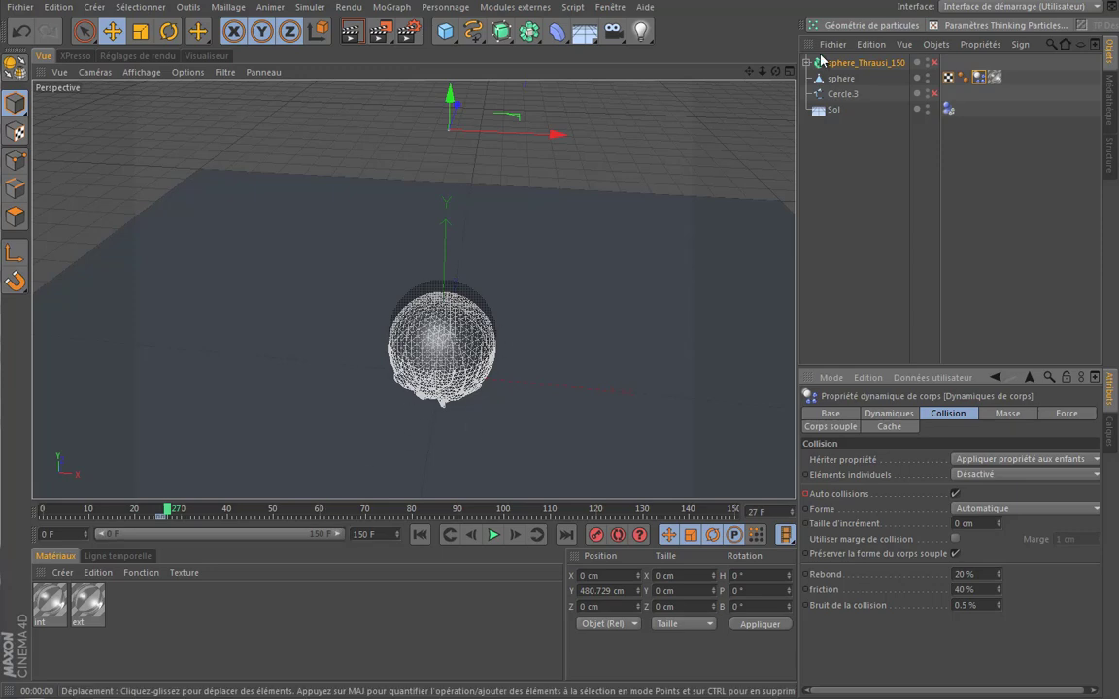
click(419, 535)
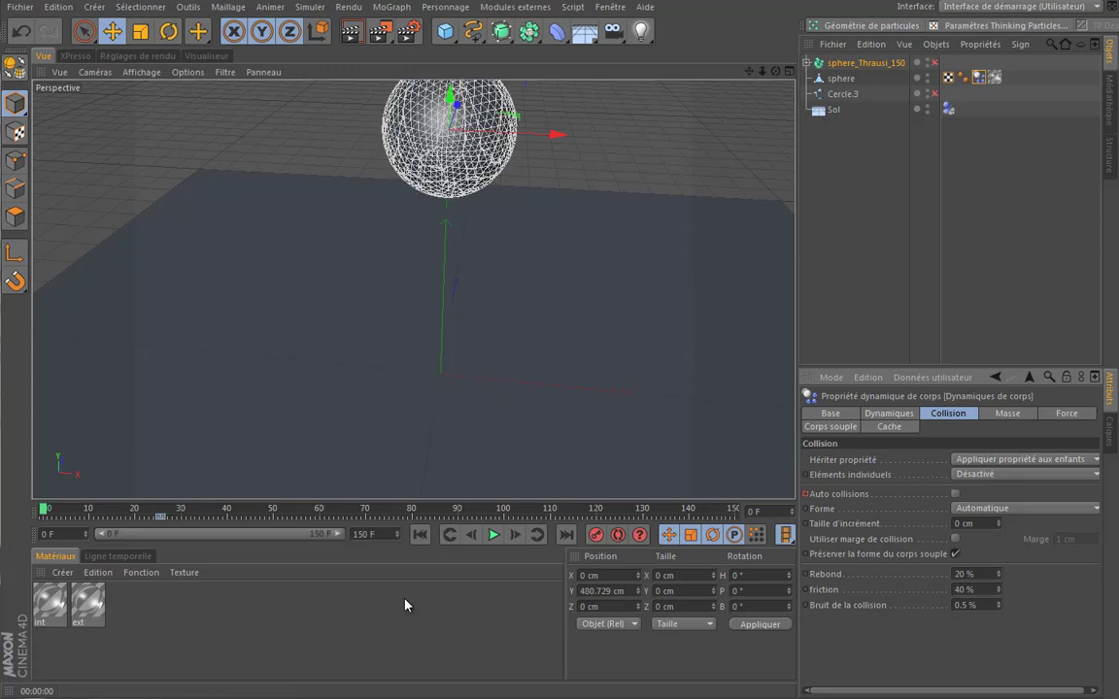
click(493, 536)
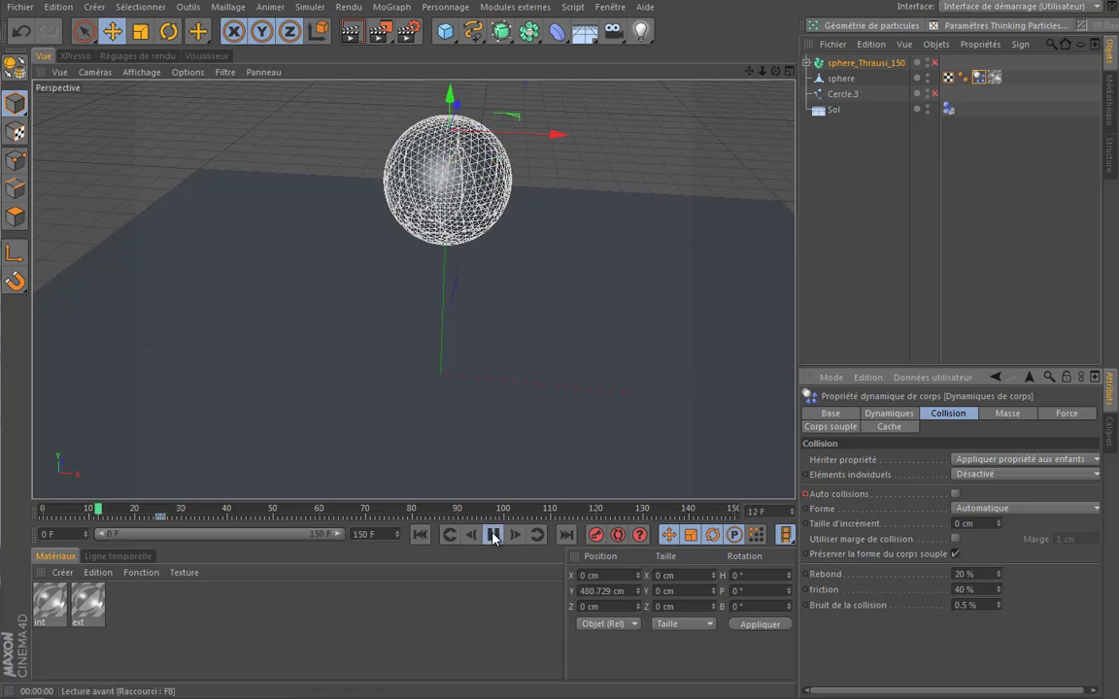
click(492, 535)
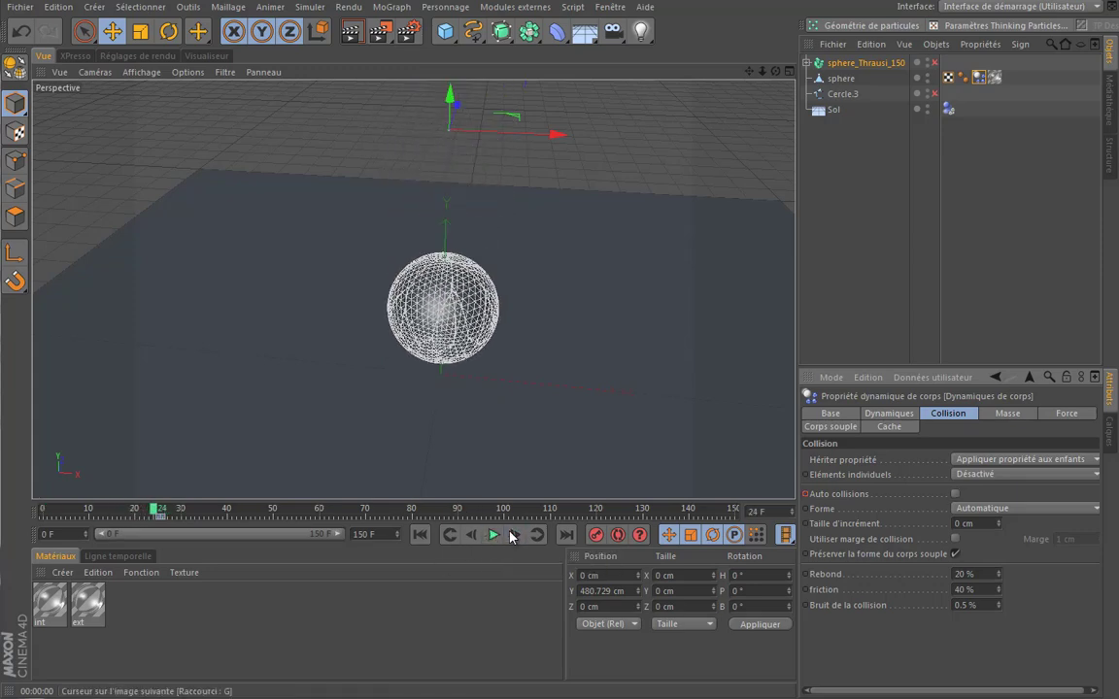
click(512, 535)
click(512, 535)
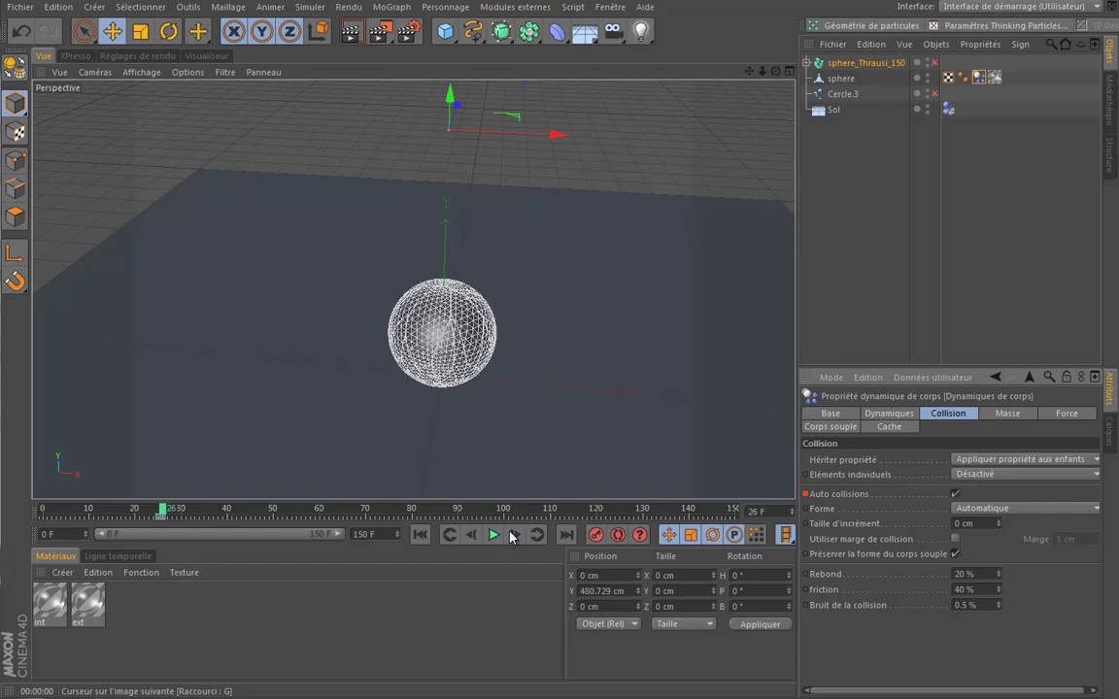
Step: View the sphere at floor level, confirm frame 26 as the last intact frame, and select the sphere
alt+drag(569, 415, 579, 378)
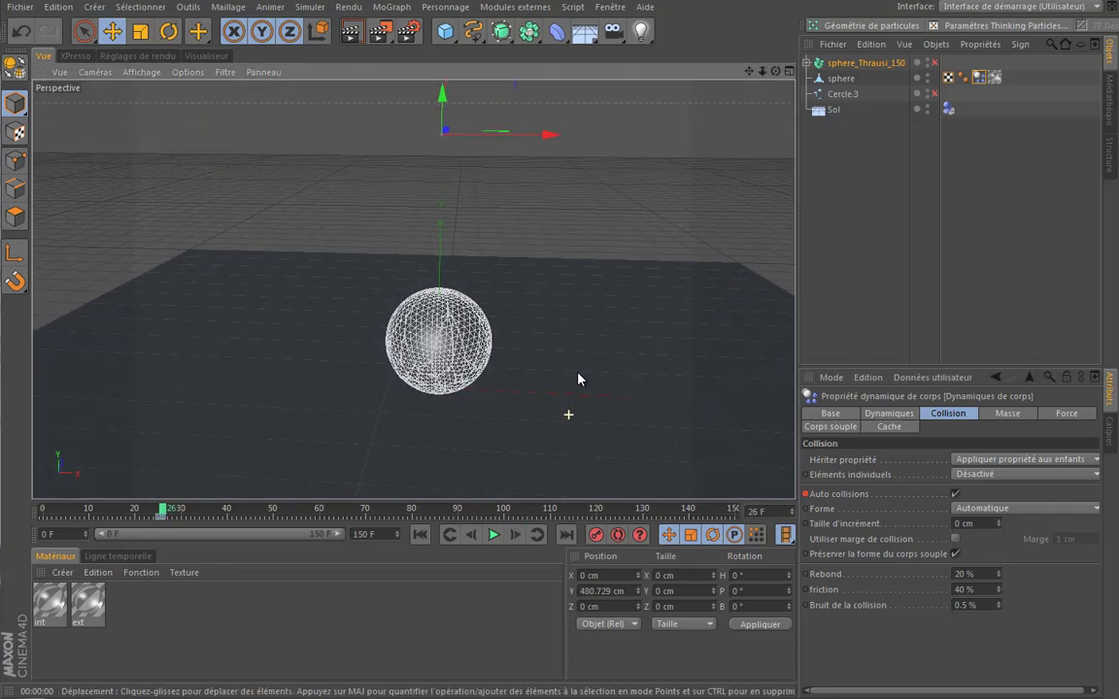
alt+right_drag(450, 362, 539, 402)
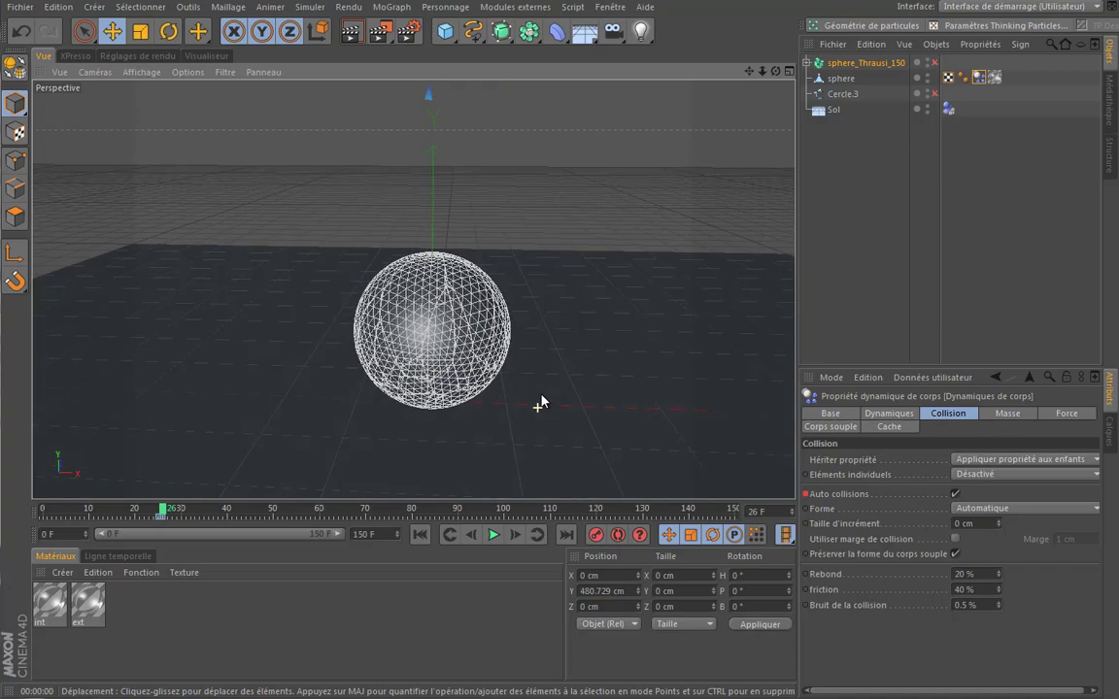
alt+drag(540, 402, 571, 303)
click(515, 535)
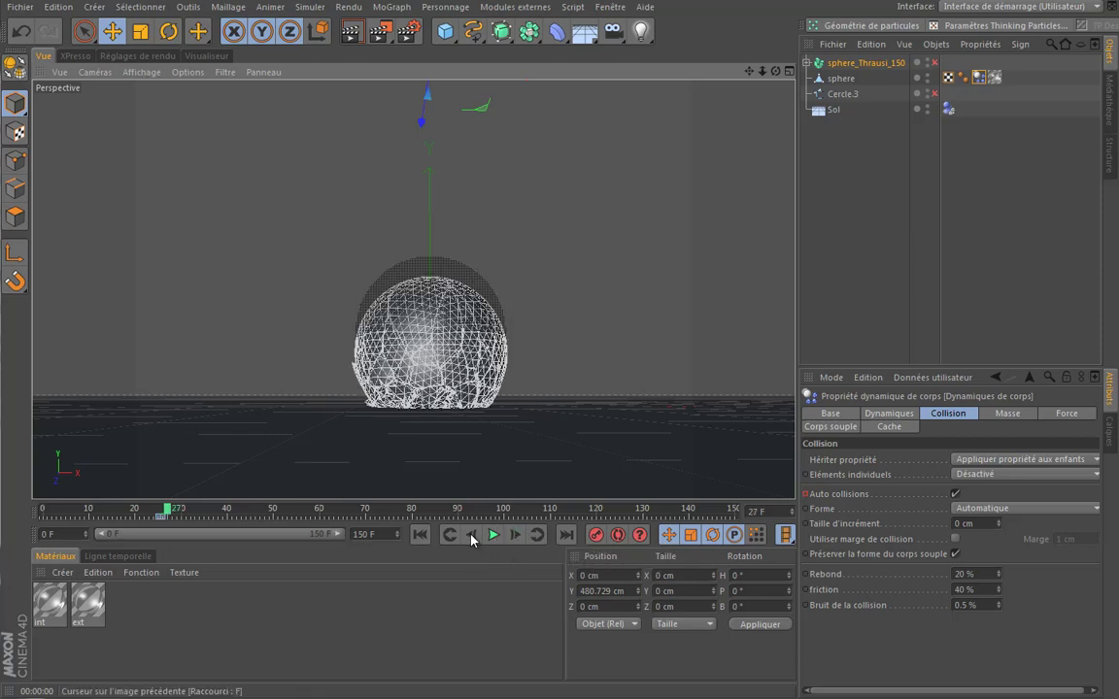
click(471, 535)
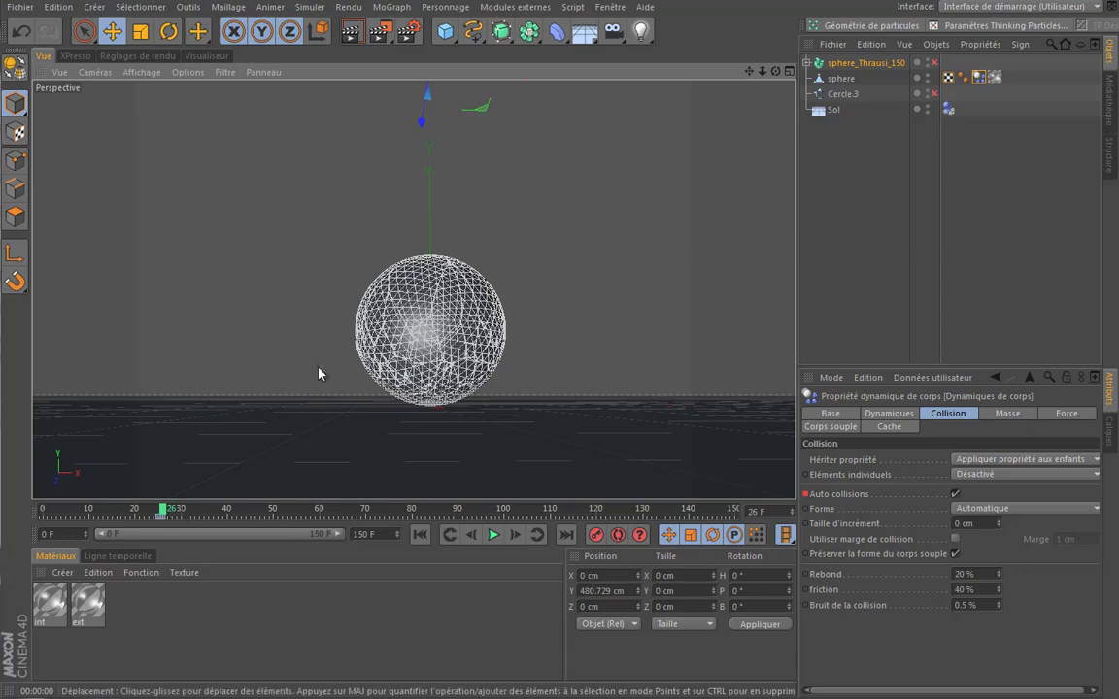
click(841, 79)
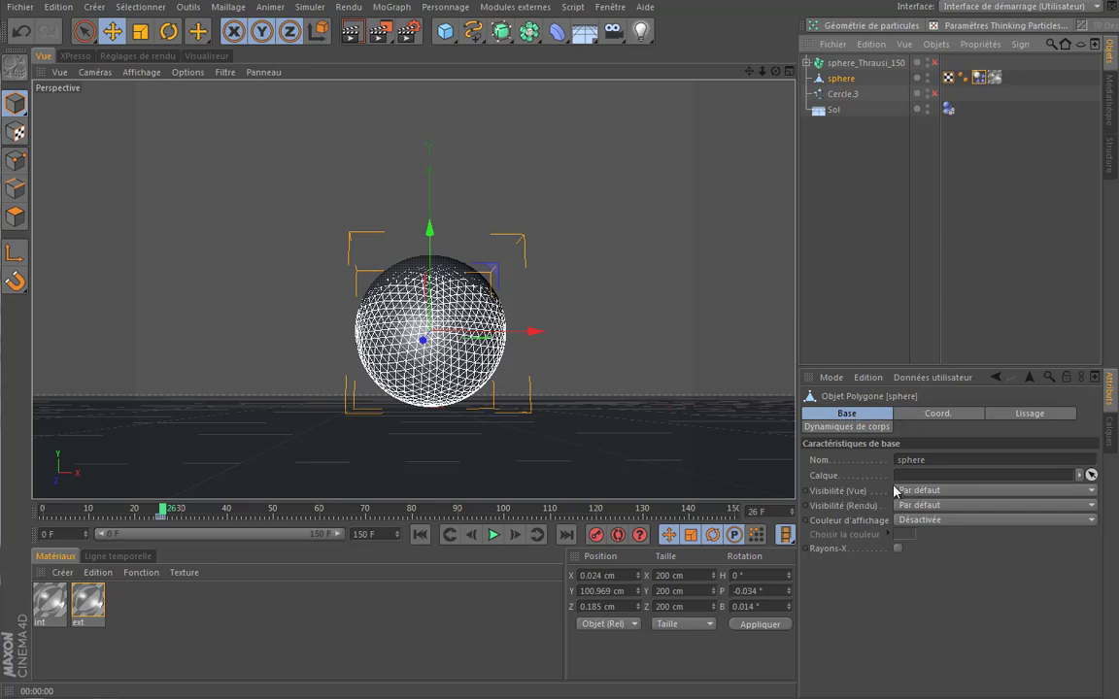
Step: Set the sphere's viewport and render visibility to Activée and keyframe both at frame 26
click(938, 491)
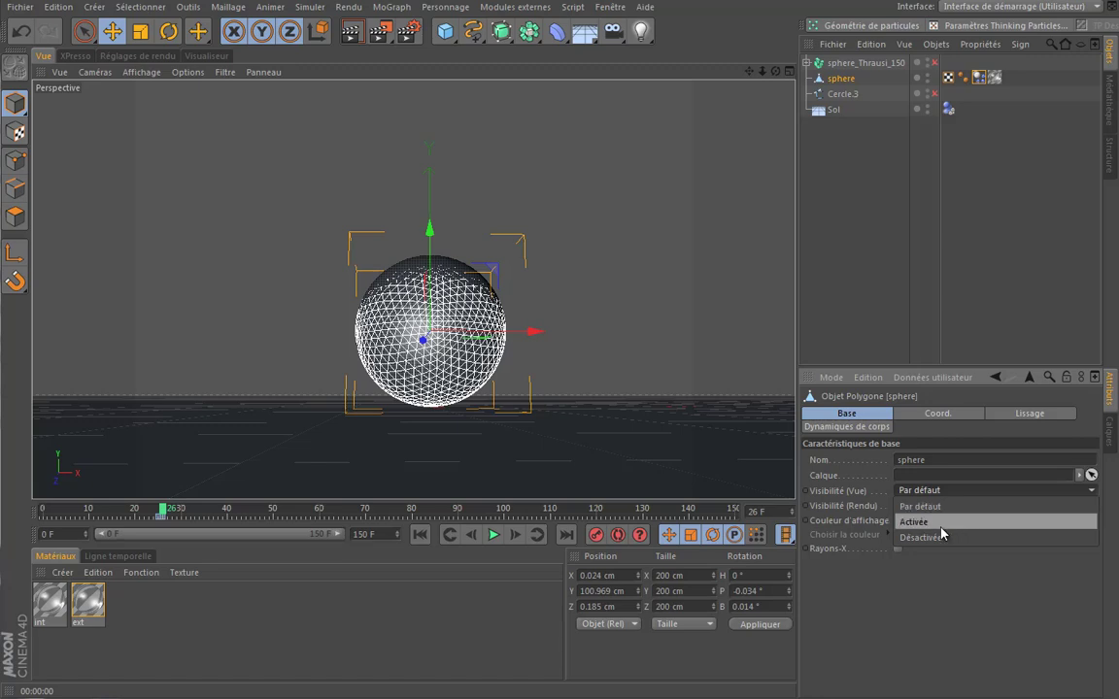
click(941, 522)
click(947, 505)
click(917, 537)
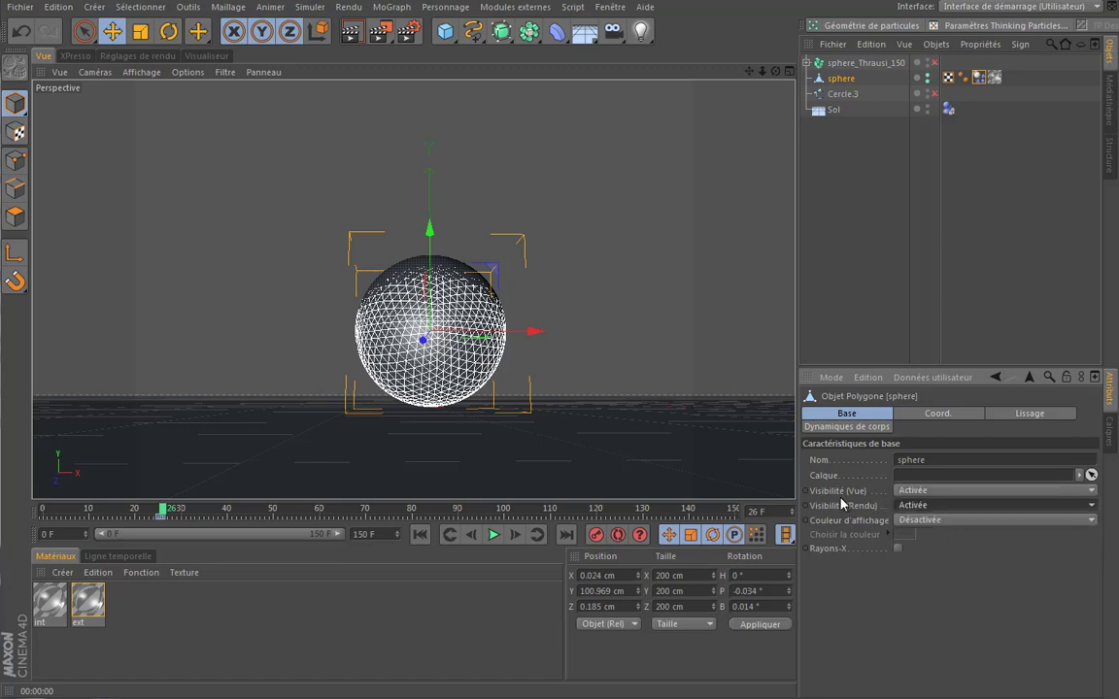
ctrl+click(805, 491)
ctrl+click(806, 505)
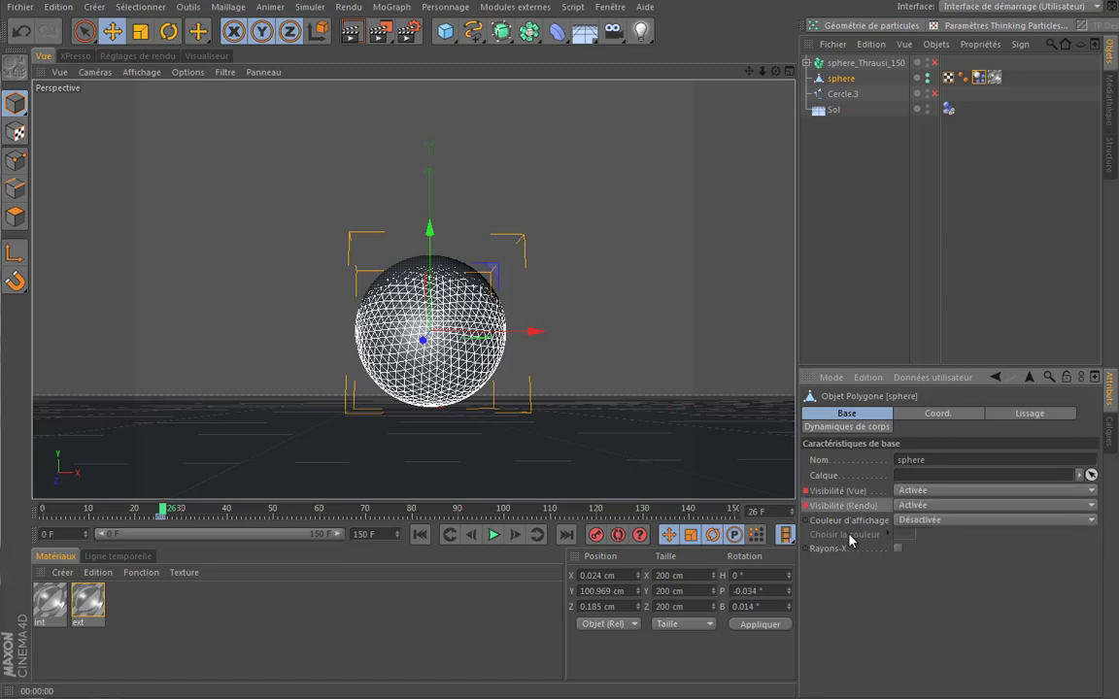
Step: At frame 27, keyframe both visibilities as Désactivée, then scrub frames 25–27 to verify
click(515, 535)
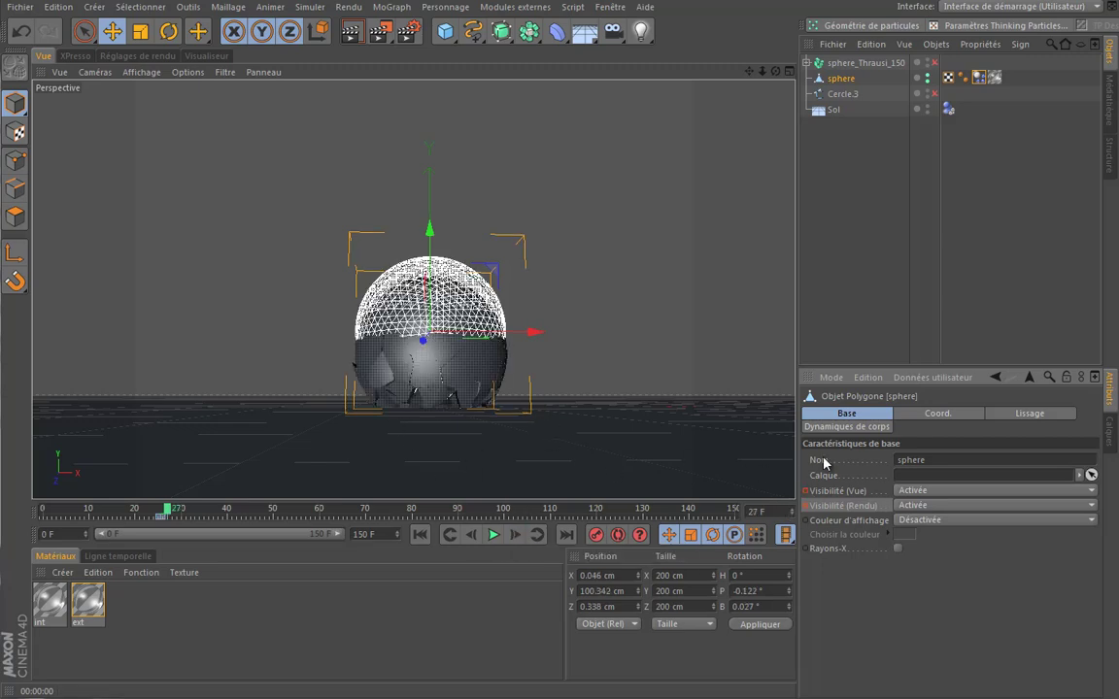
click(923, 491)
click(926, 537)
click(931, 506)
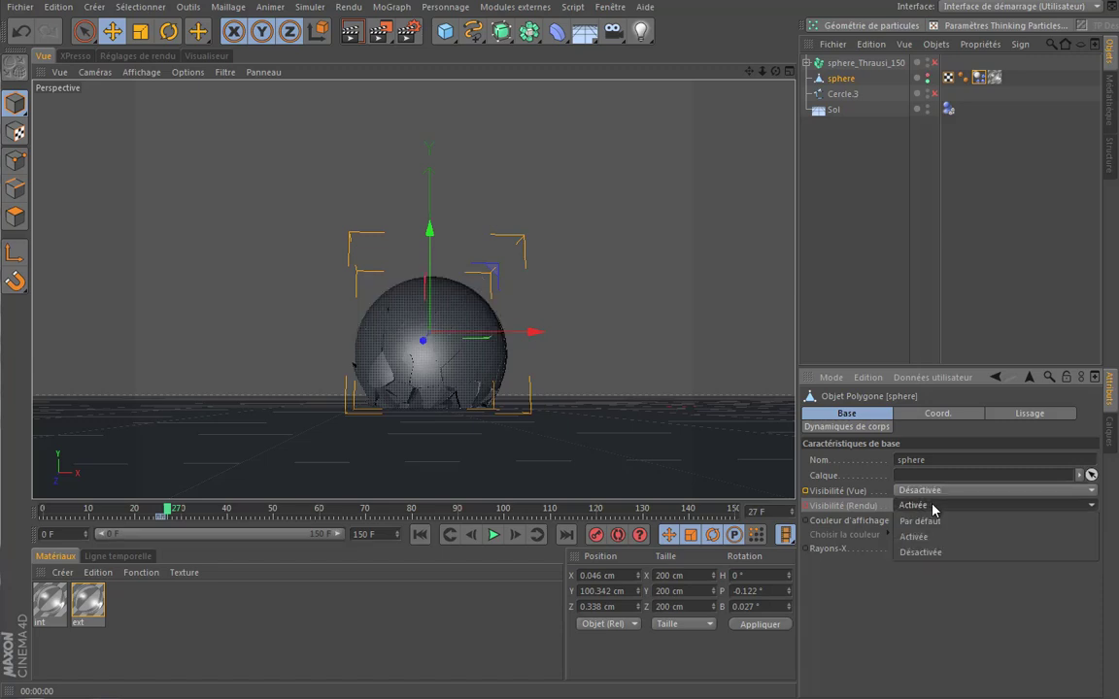
click(929, 550)
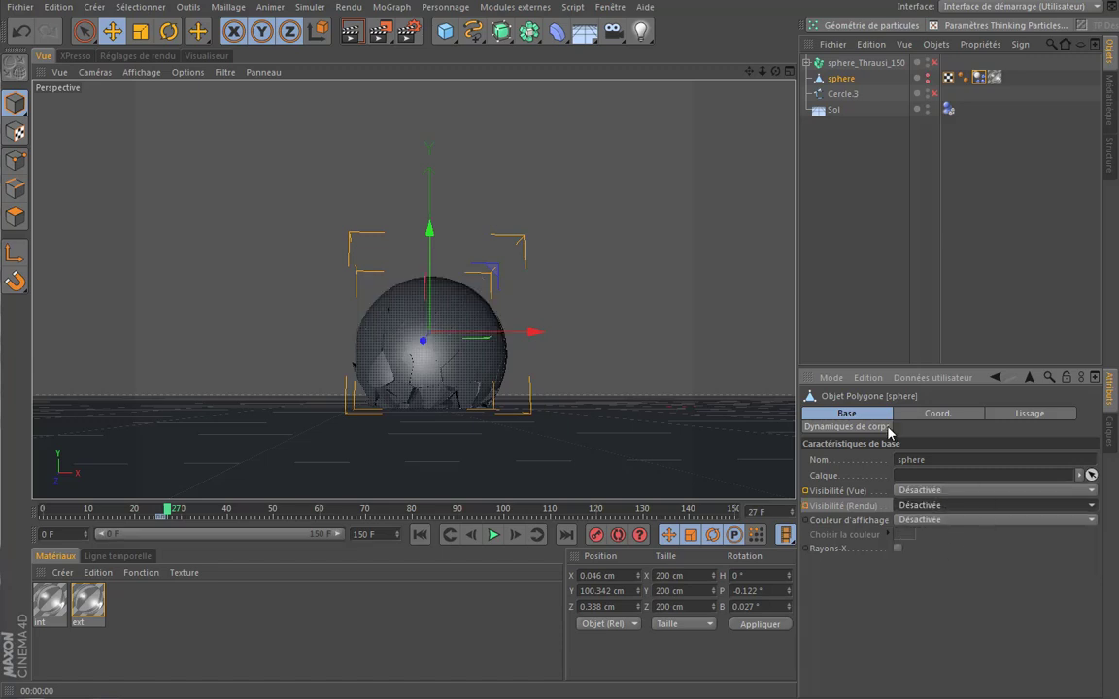
ctrl+click(805, 491)
ctrl+click(805, 505)
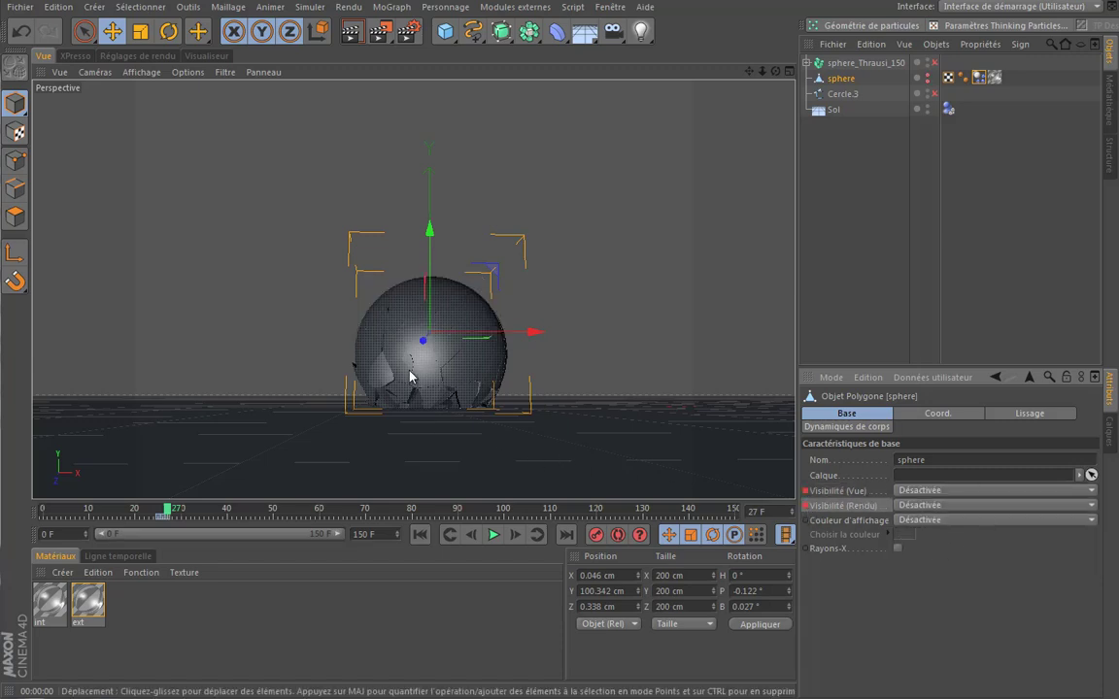
click(471, 535)
click(471, 535)
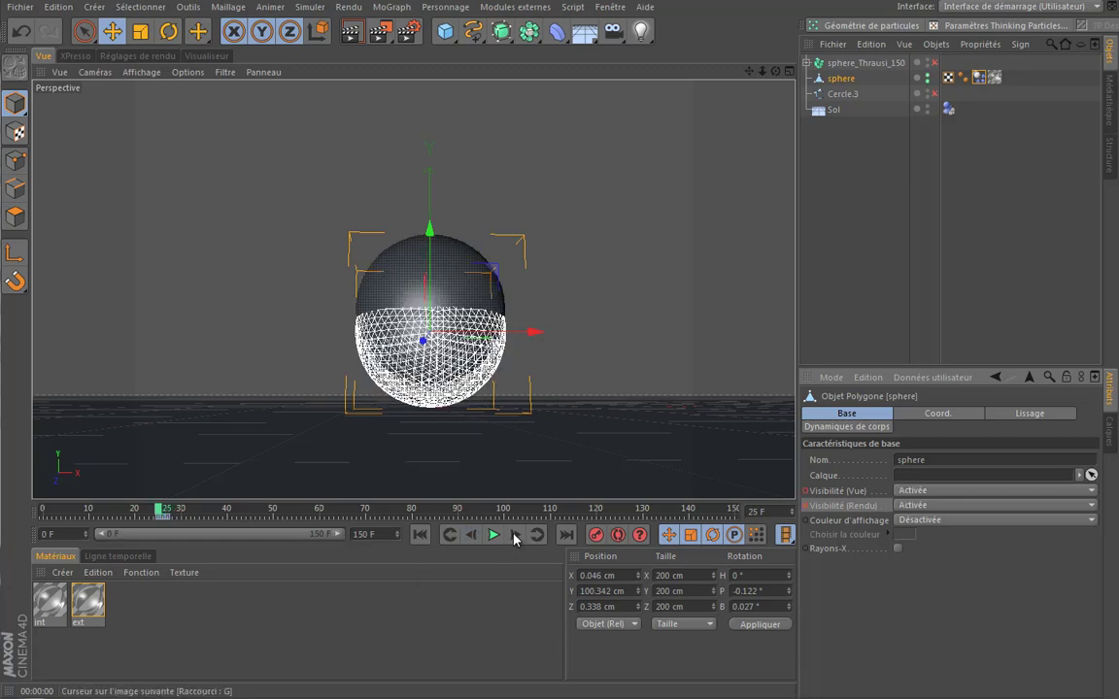
click(515, 535)
click(515, 535)
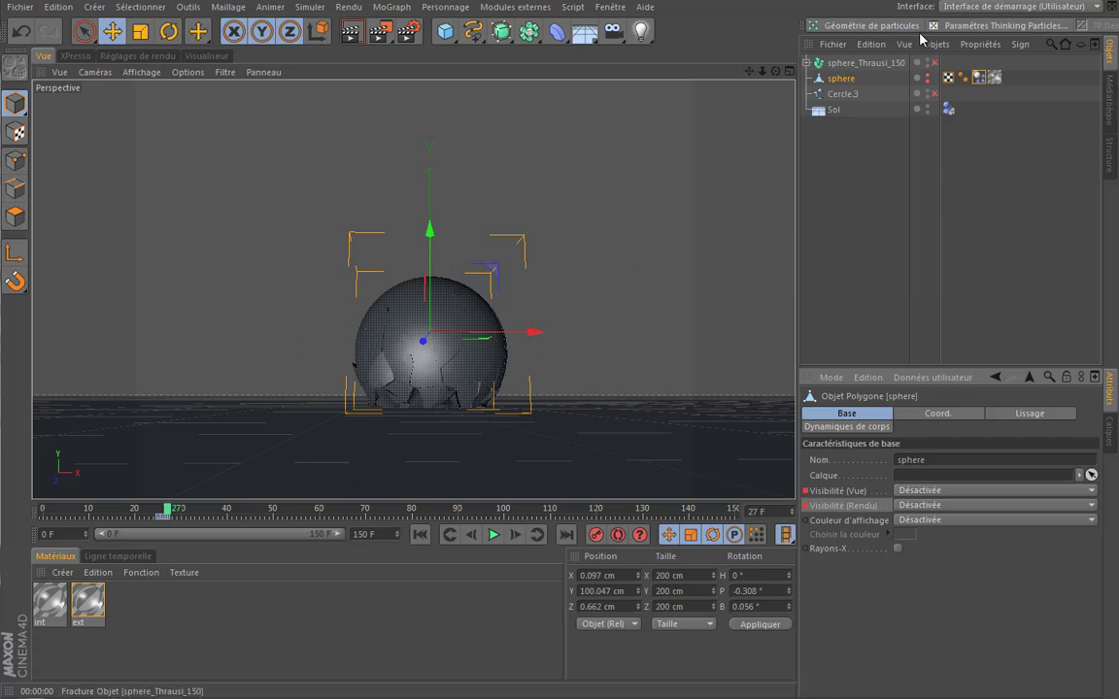
Step: Expand sphere_Thrausi_150 and select all 150 Pieces objects
click(875, 64)
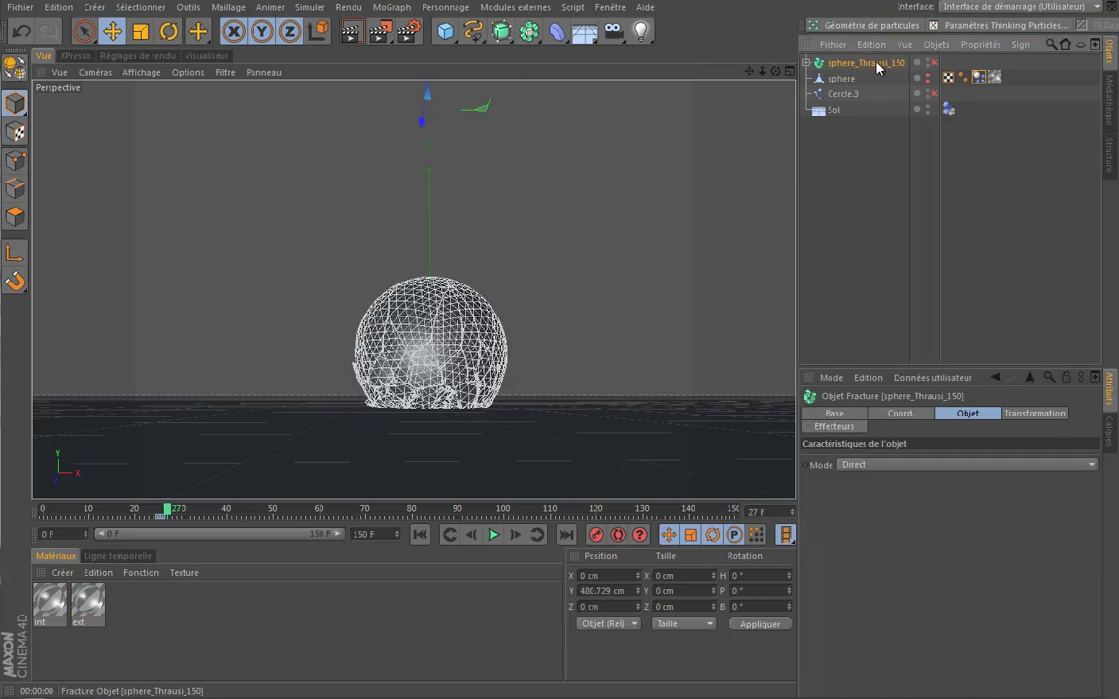
click(805, 63)
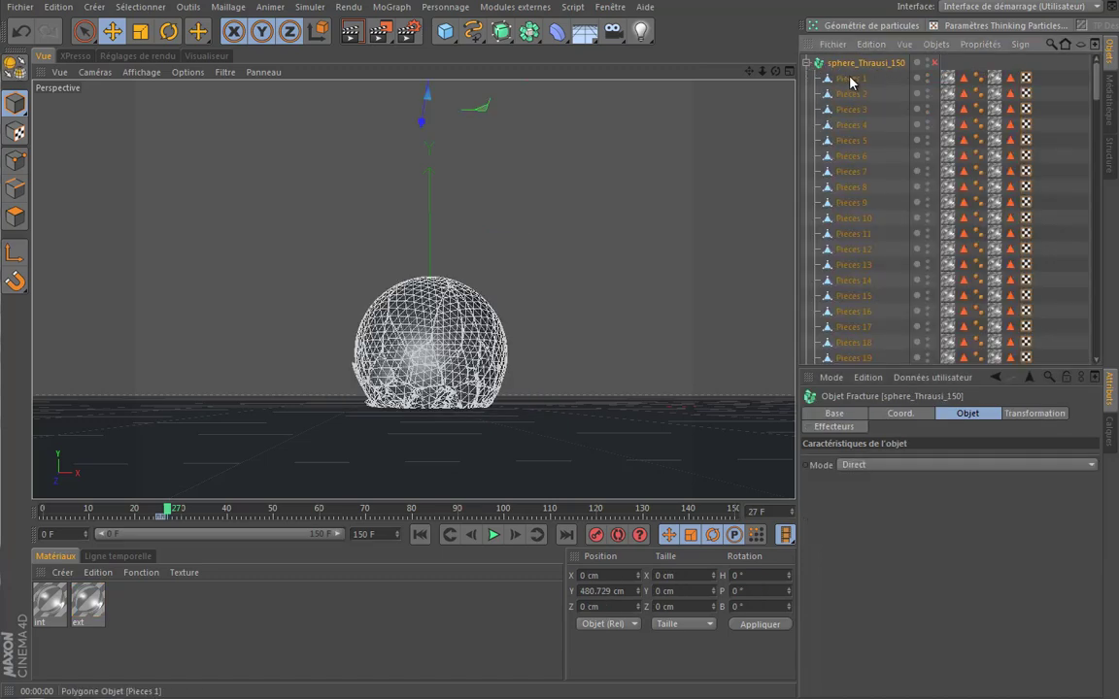
click(844, 78)
scroll(886, 247, down, 10)
scroll(884, 249, down, 15)
scroll(884, 250, down, 10)
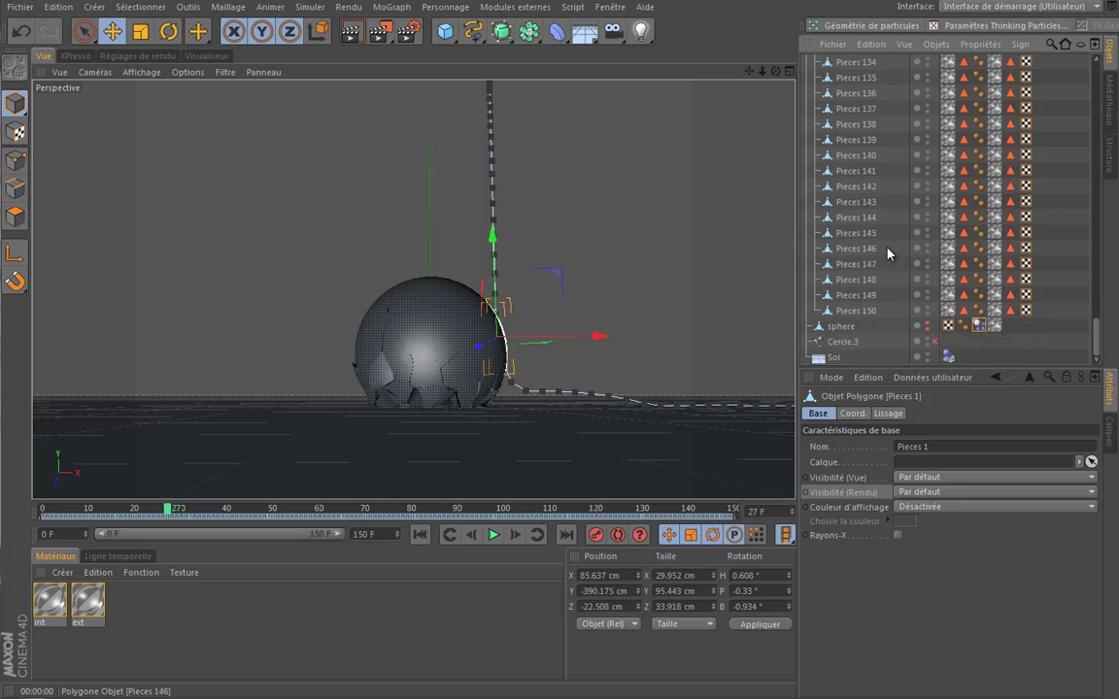
shift+click(859, 313)
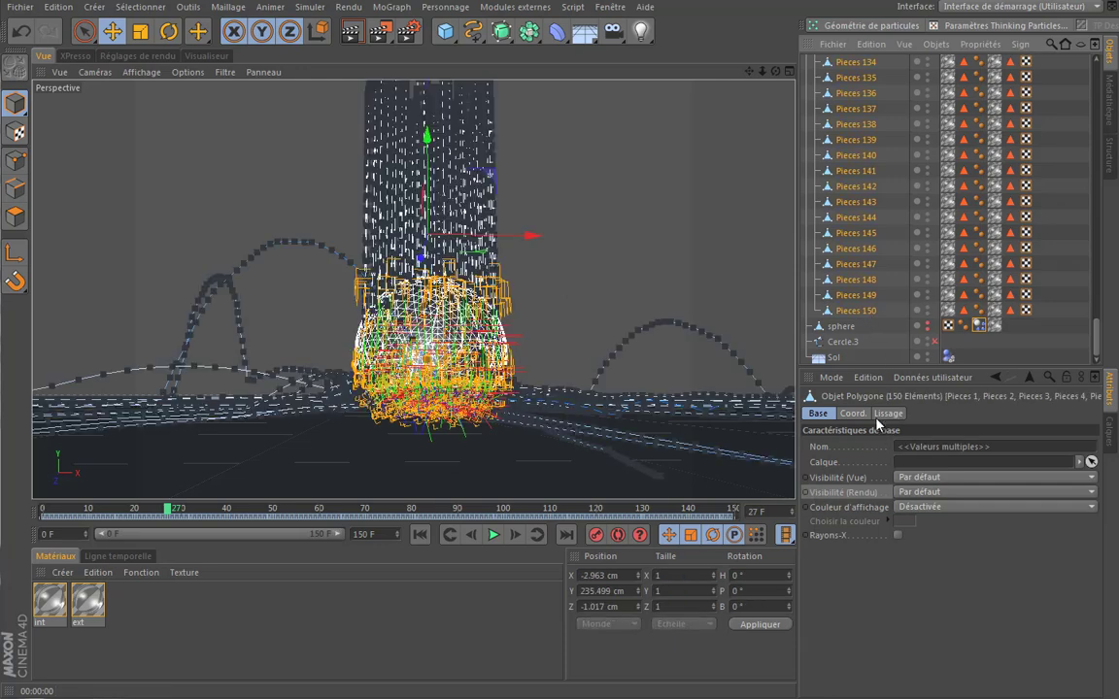
Step: Set the pieces' viewport and render visibility to Activée and keyframe both at frame 27
click(932, 477)
click(934, 508)
click(947, 491)
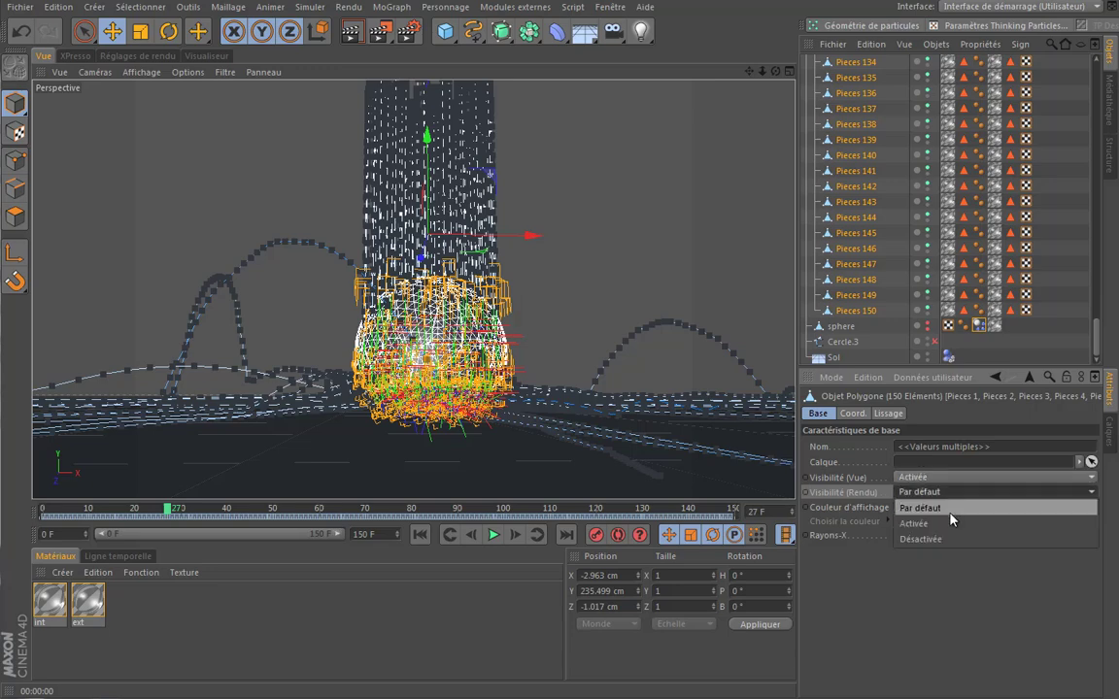
click(946, 524)
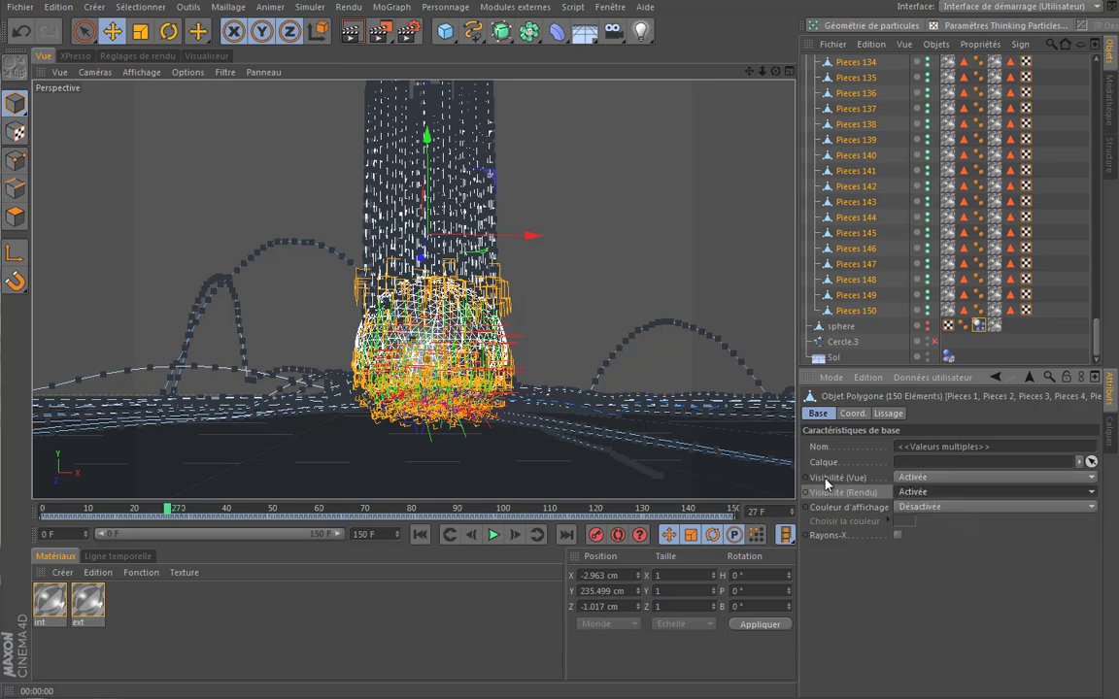
click(805, 477)
click(805, 493)
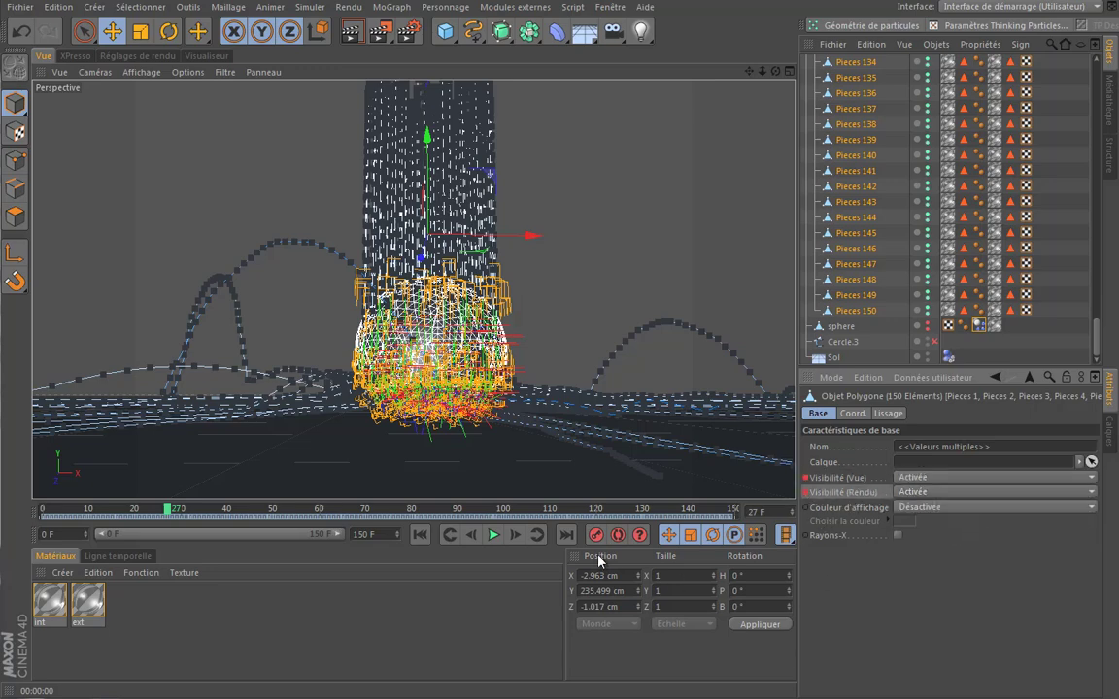
Step: At frame 26, keyframe the pieces' visibilities as Désactivée, then collapse the group and deselect
click(472, 535)
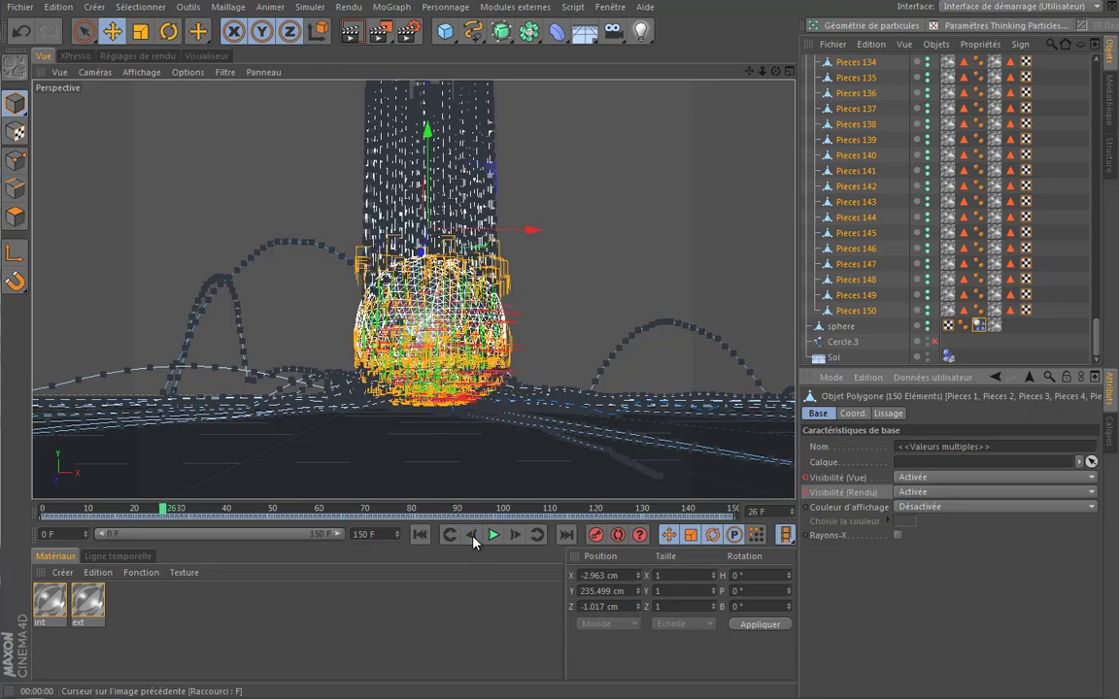
click(898, 492)
click(942, 524)
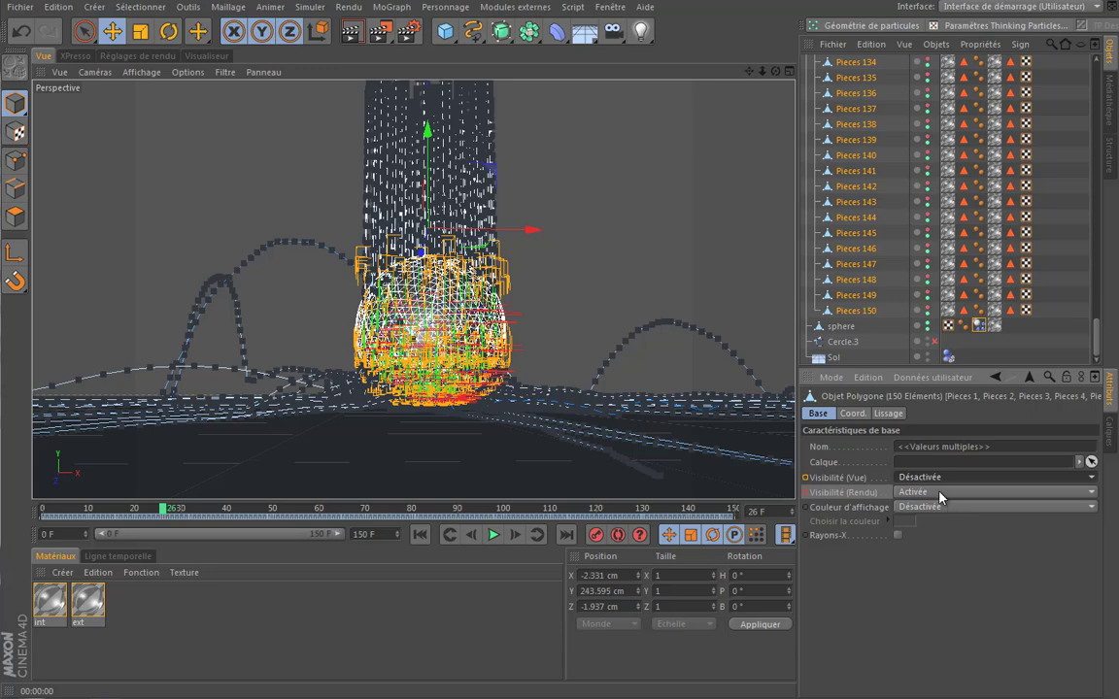
click(941, 492)
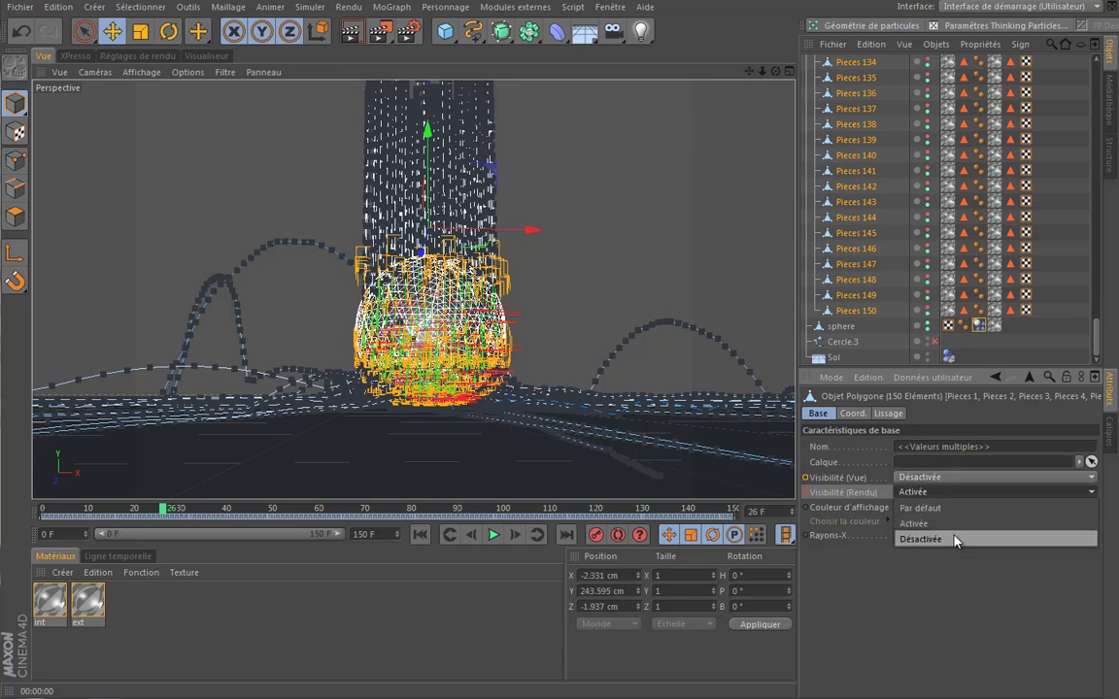
click(954, 540)
ctrl+click(805, 477)
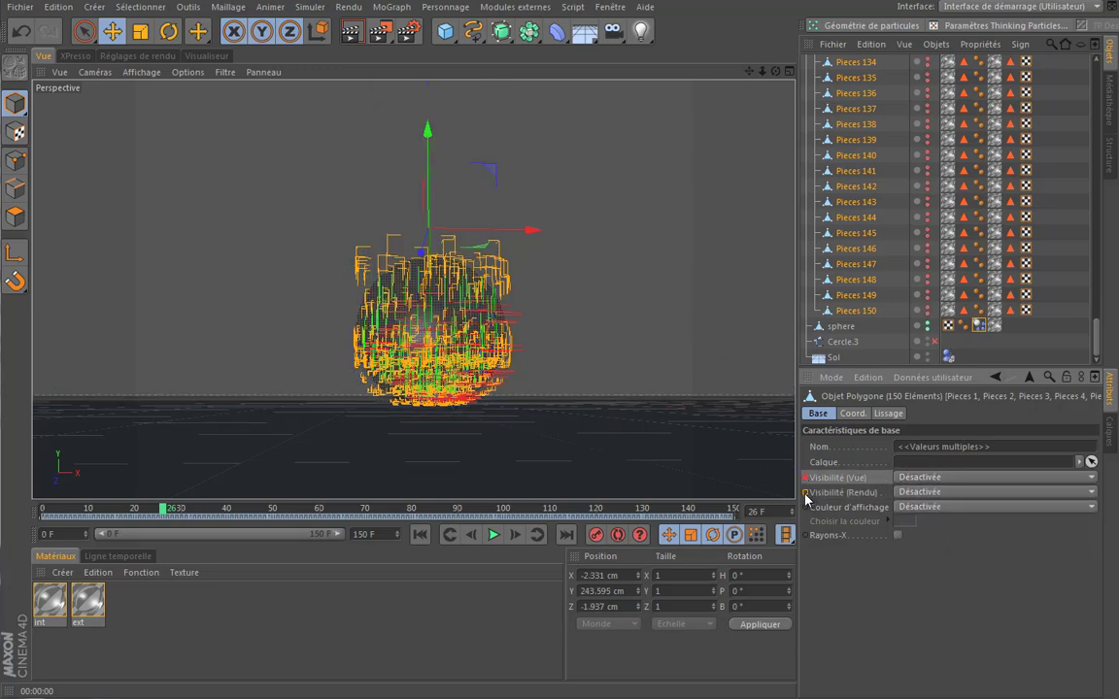
ctrl+click(806, 493)
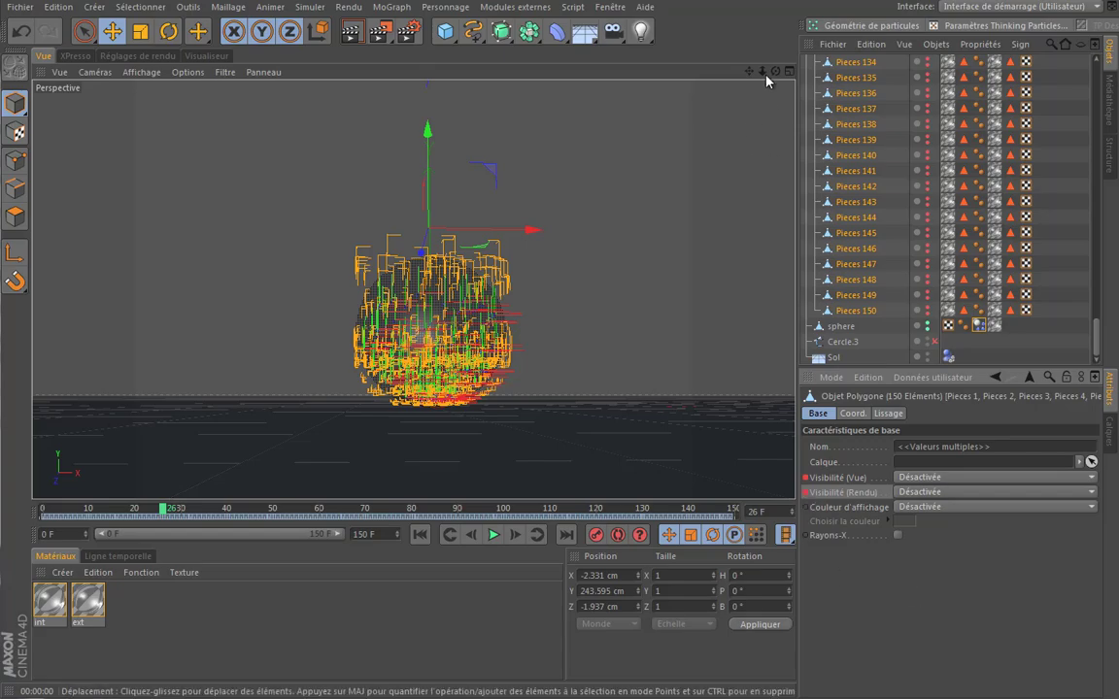
mouse_move(775, 71)
mouse_down()
mouse_move(489, 334)
mouse_move(785, 86)
mouse_up()
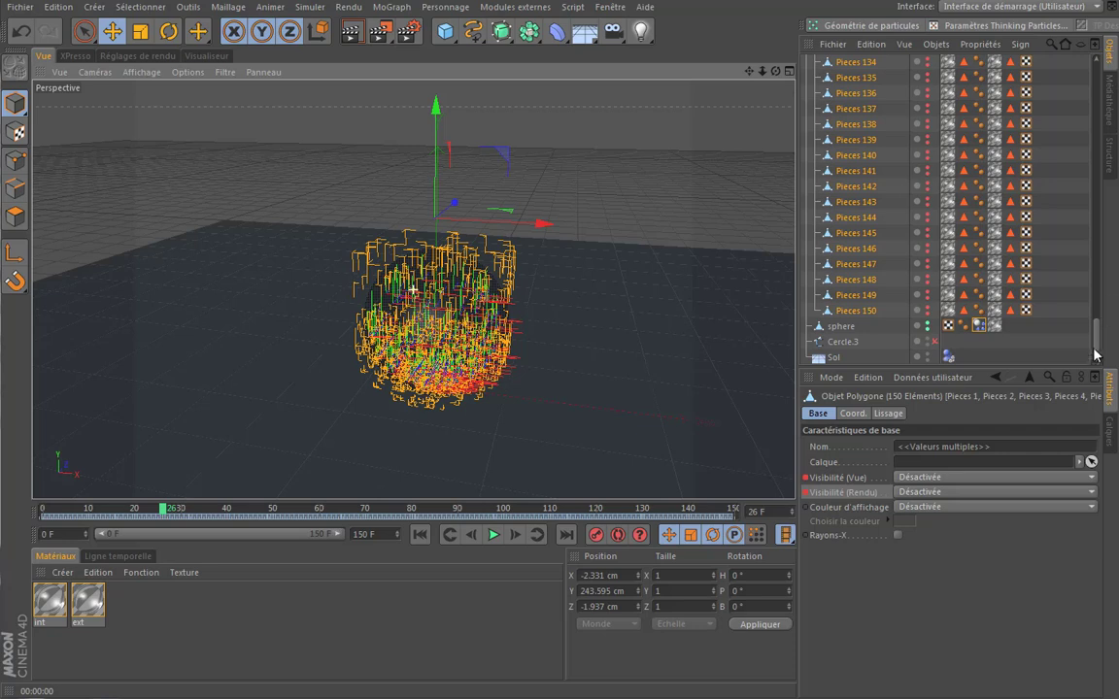
drag(1095, 350, 1097, 72)
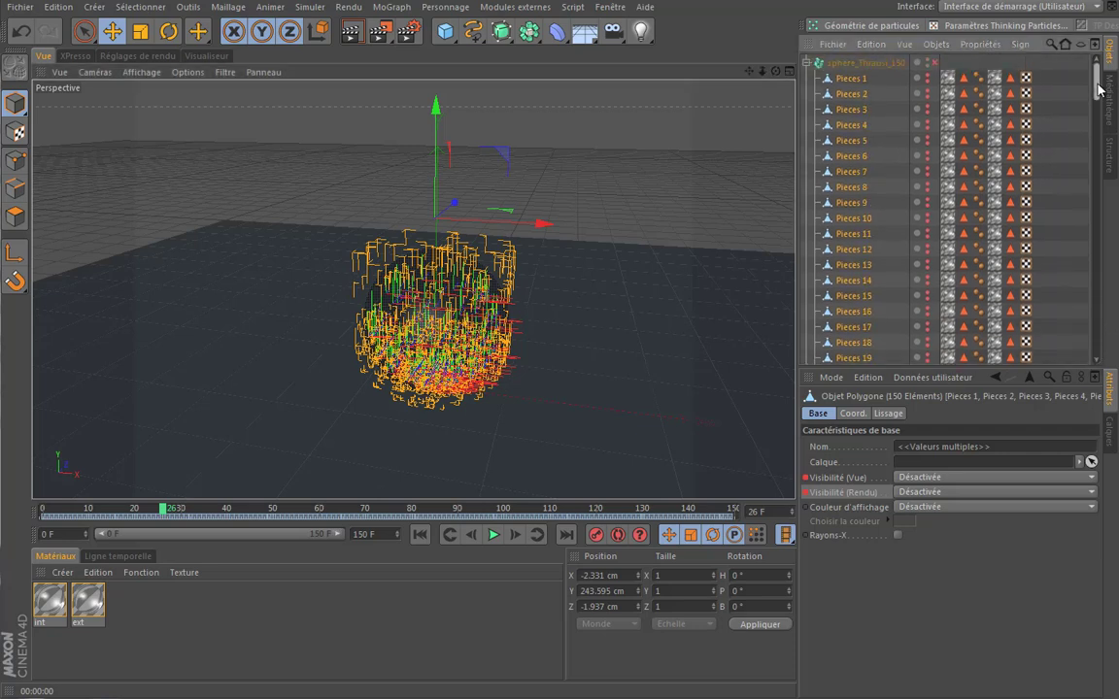
click(807, 63)
click(855, 194)
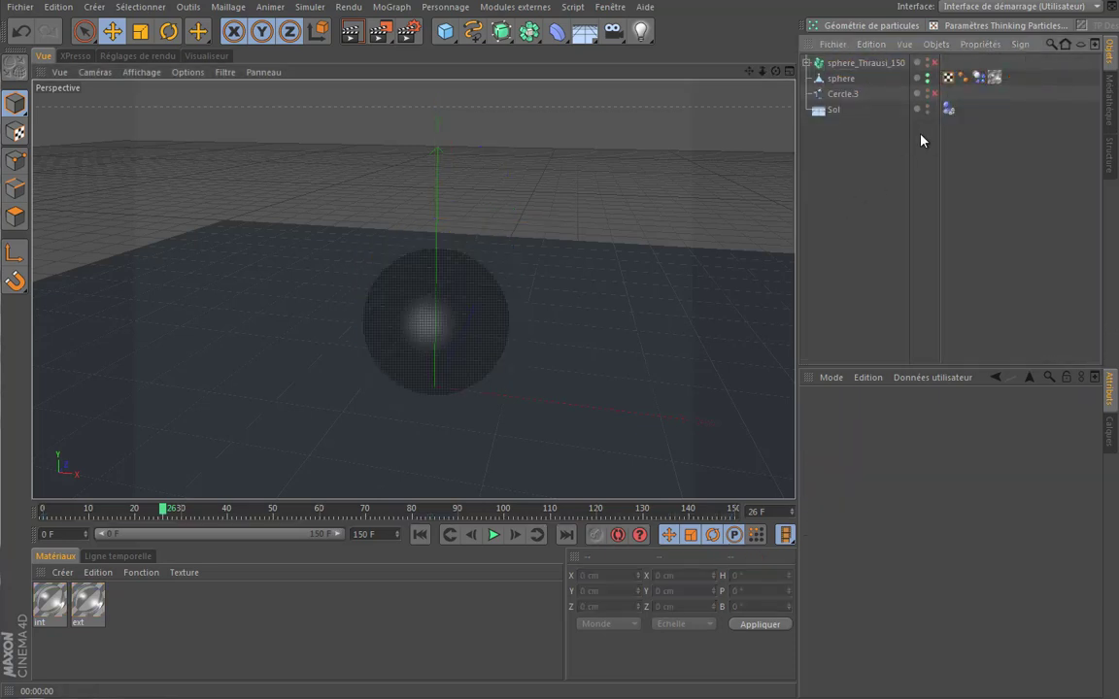
Step: Preview the shattering animation from frame 0 and rewind to the start
click(421, 534)
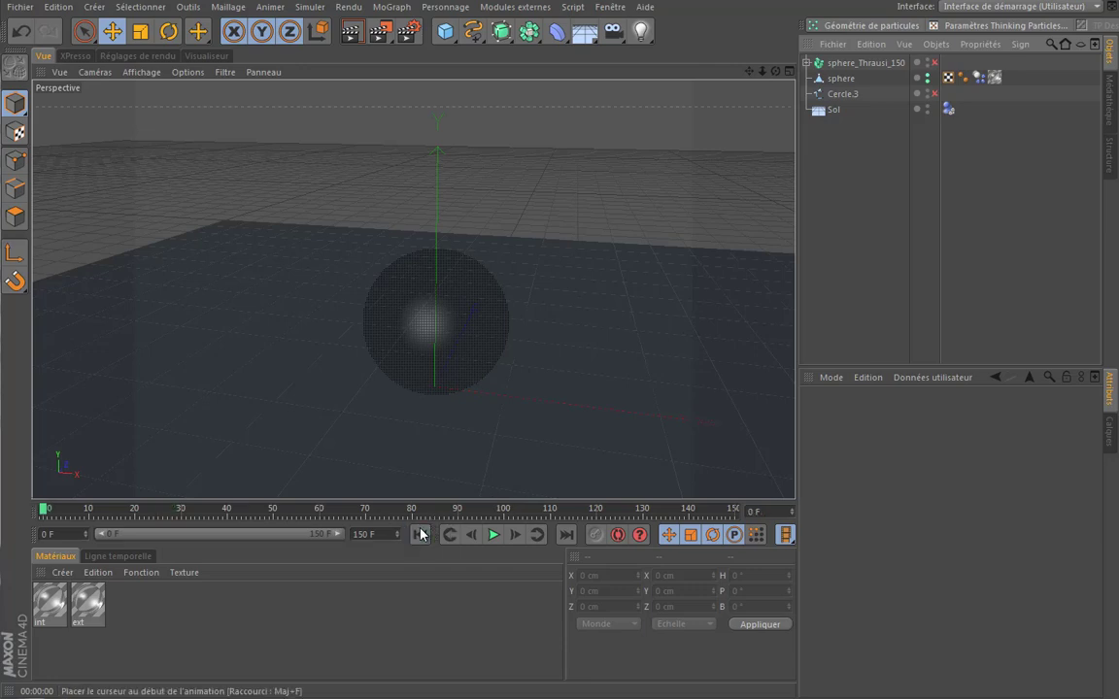
drag(748, 76, 591, 280)
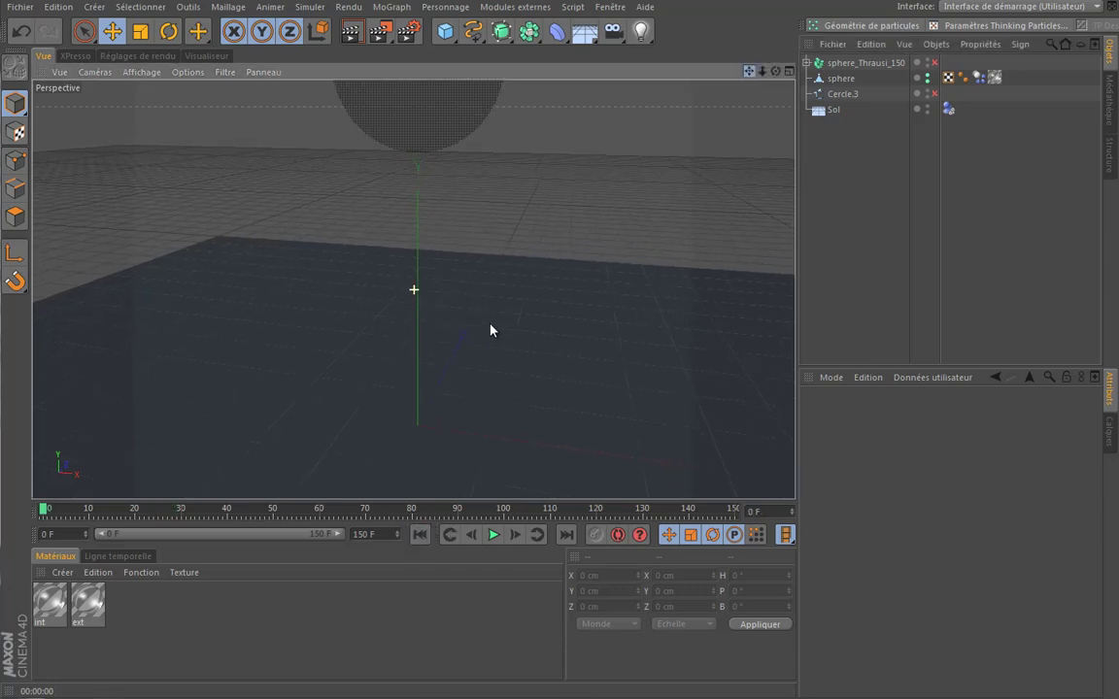
click(494, 534)
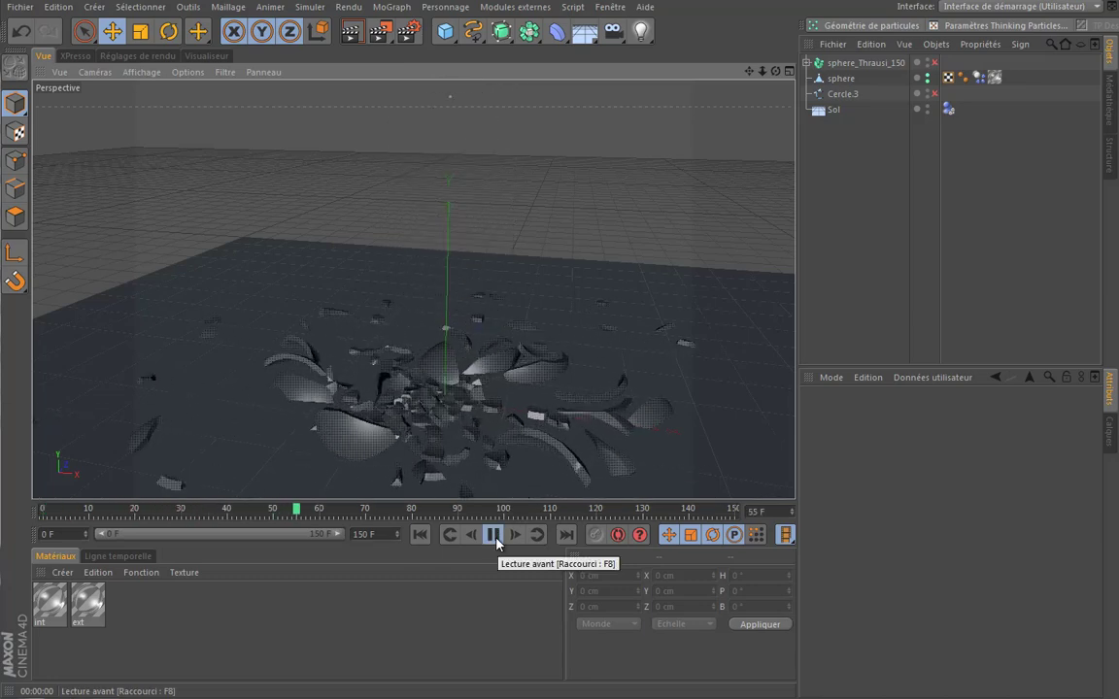
click(494, 534)
click(418, 535)
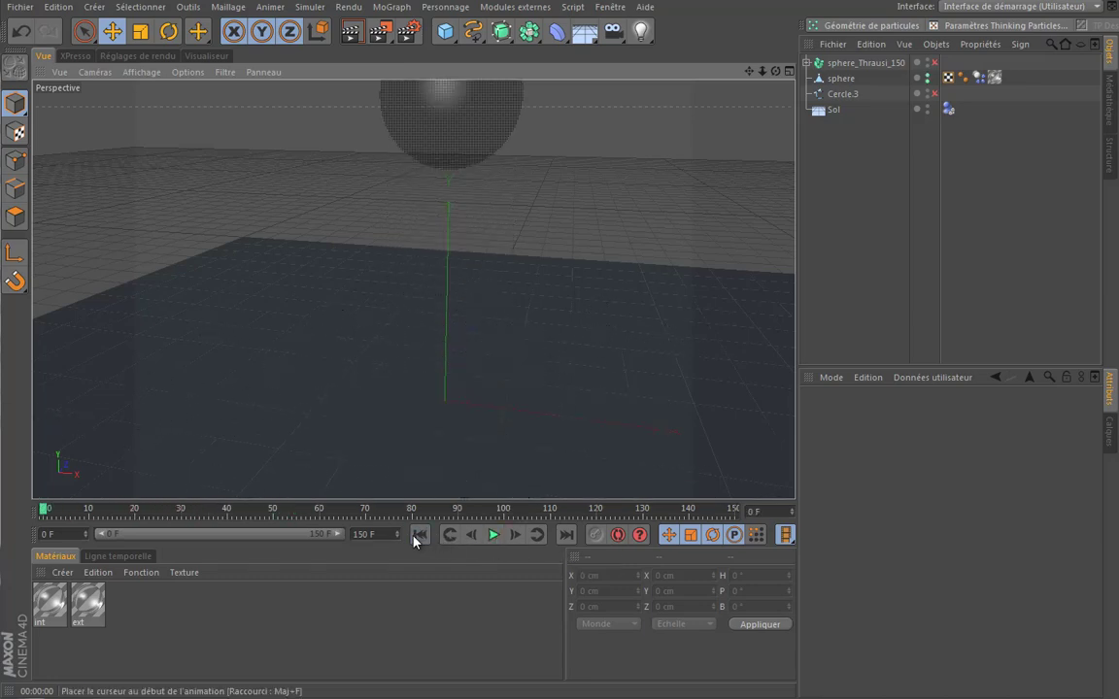
Step: In Réglages de rendu, set the frame range to Manuellement ending at frame 60
click(146, 57)
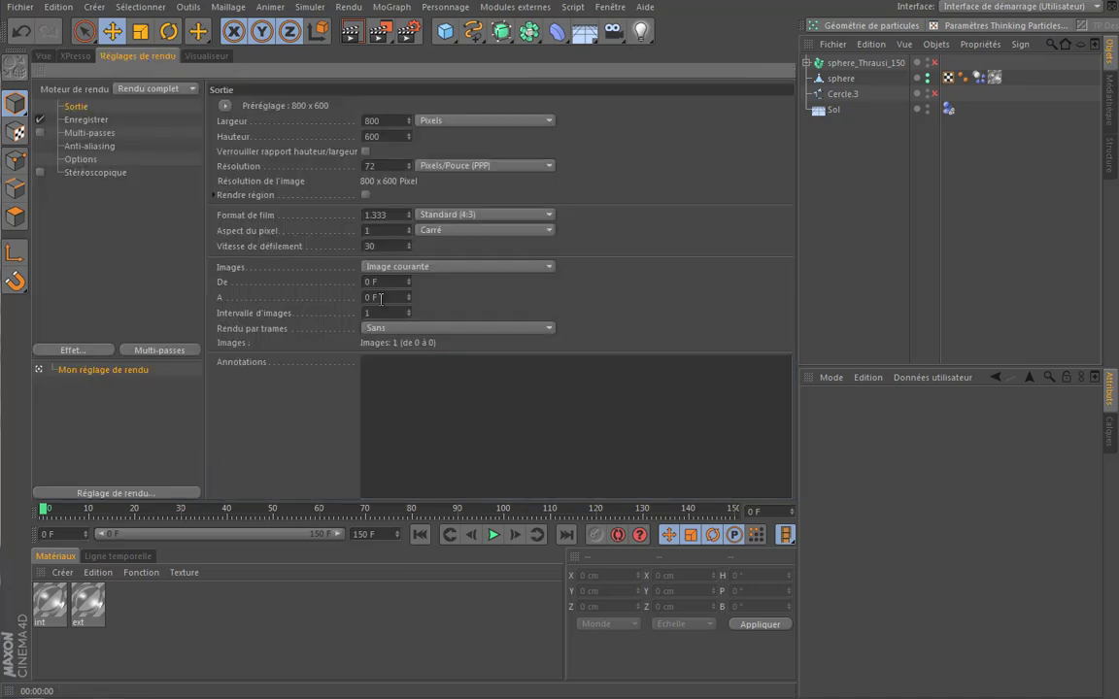
click(398, 266)
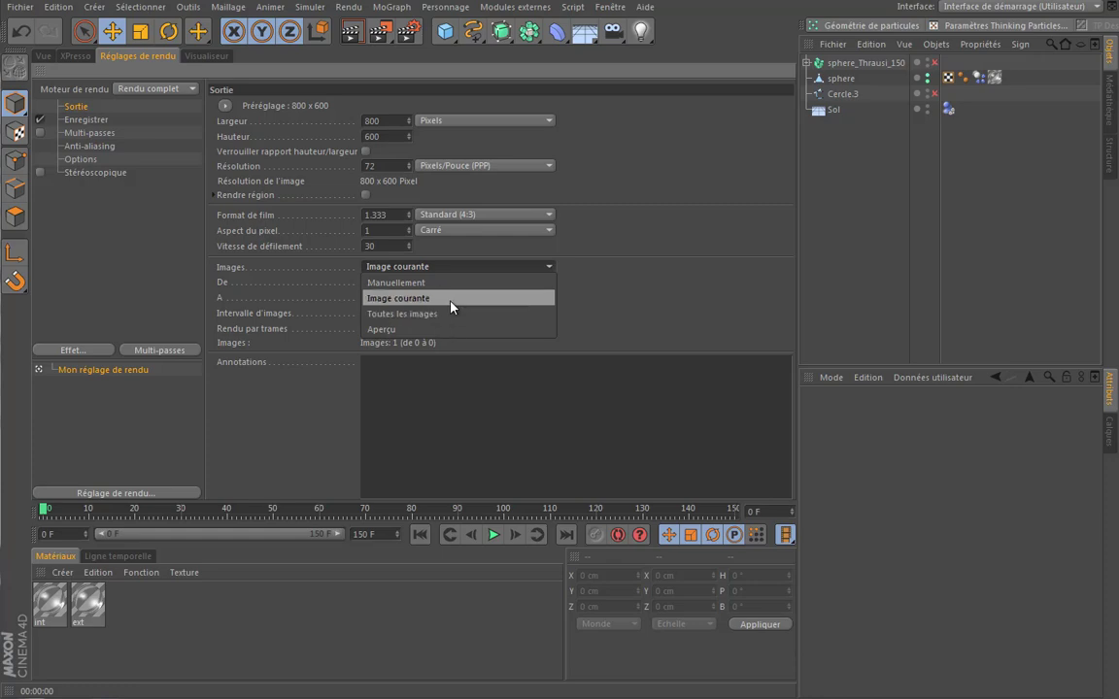
click(450, 302)
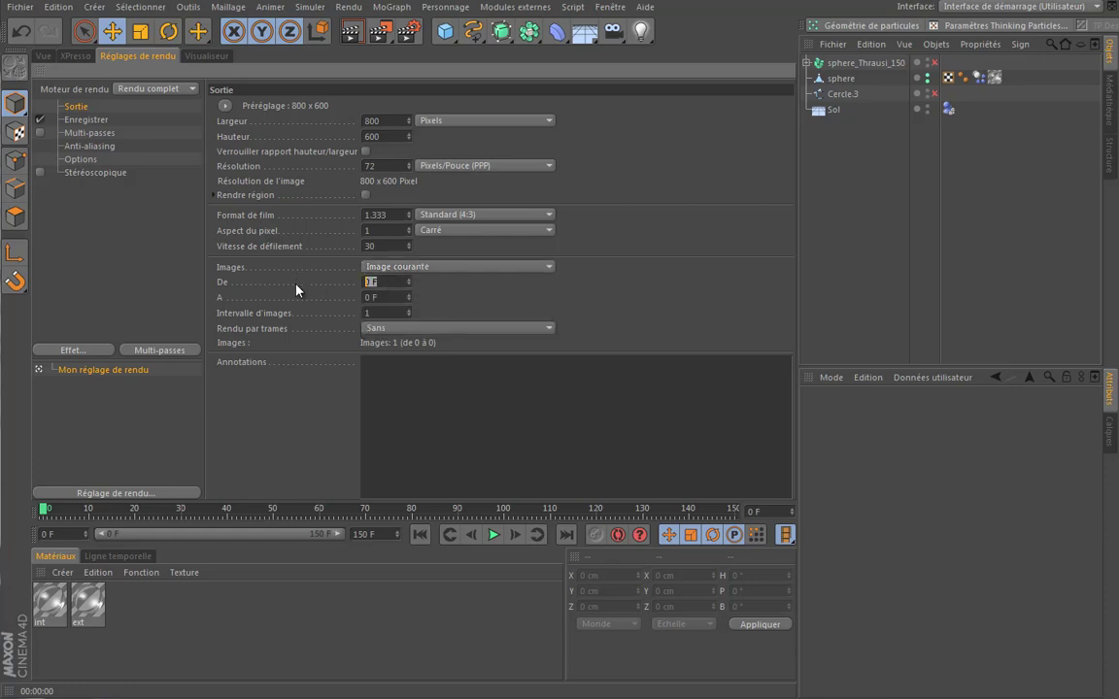
key(Tab)
text(60)
key(Tab)
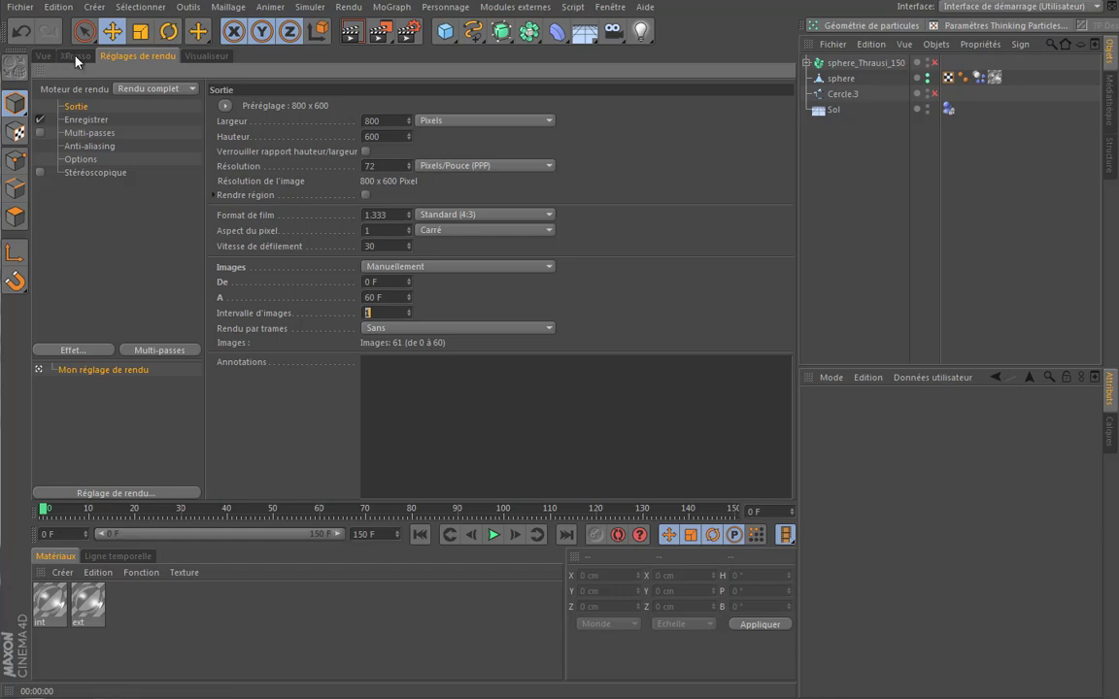
Step: Render the sequence to the Picture Viewer without saving a file, enlarging the preview
click(384, 34)
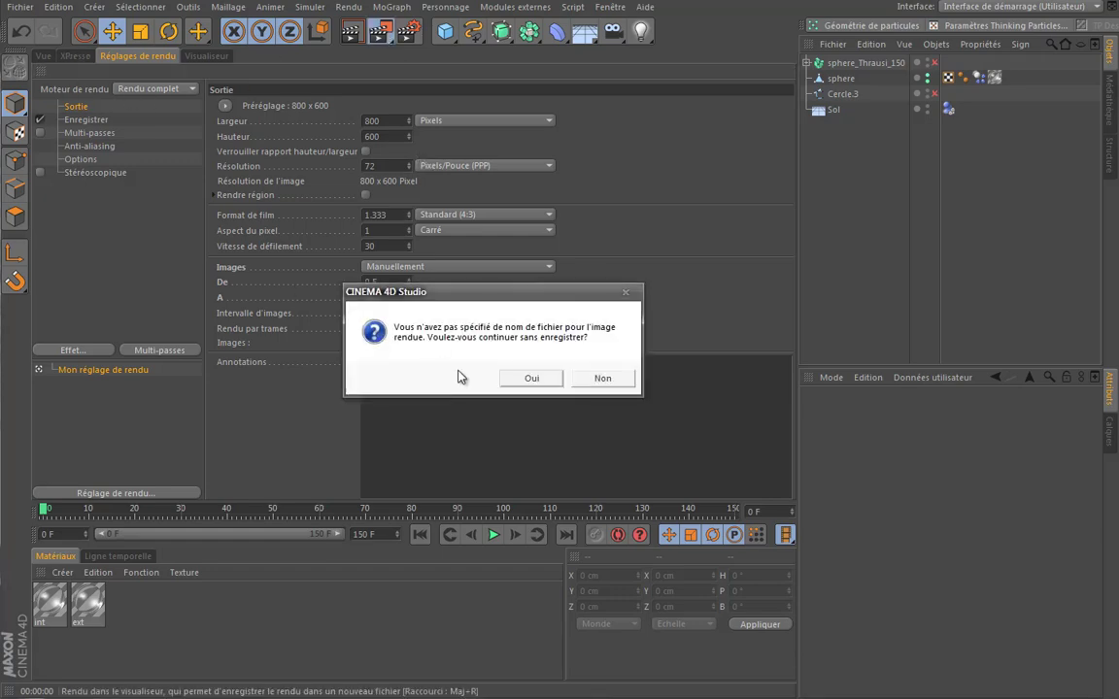
click(540, 379)
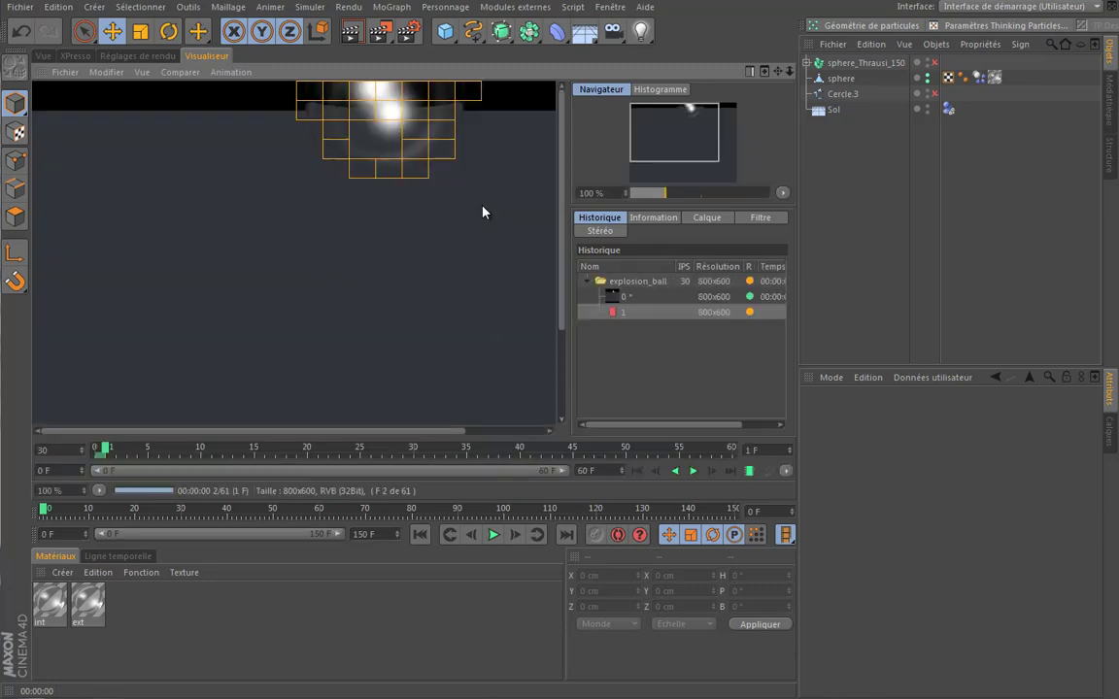
drag(563, 412, 710, 437)
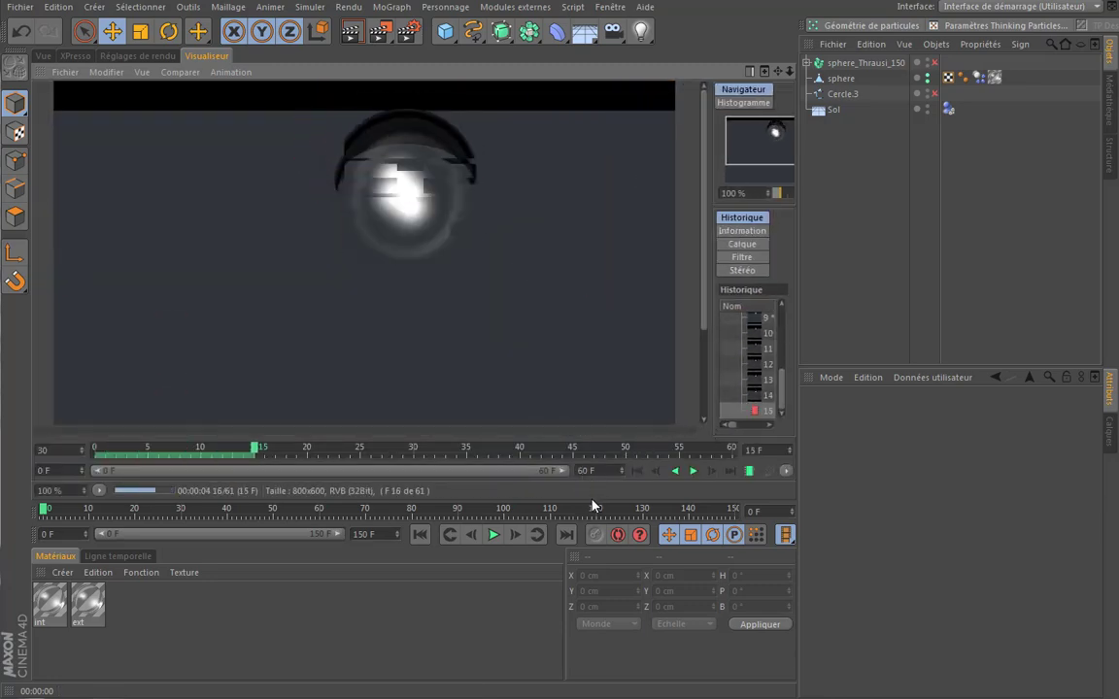
drag(587, 500, 596, 553)
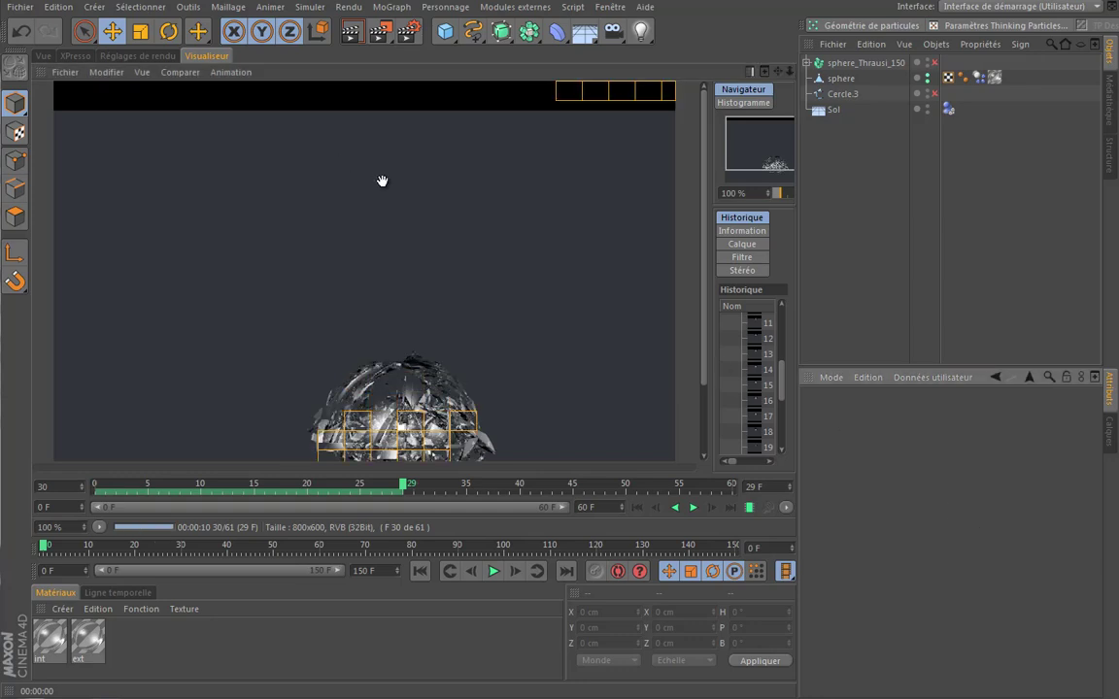
click(43, 58)
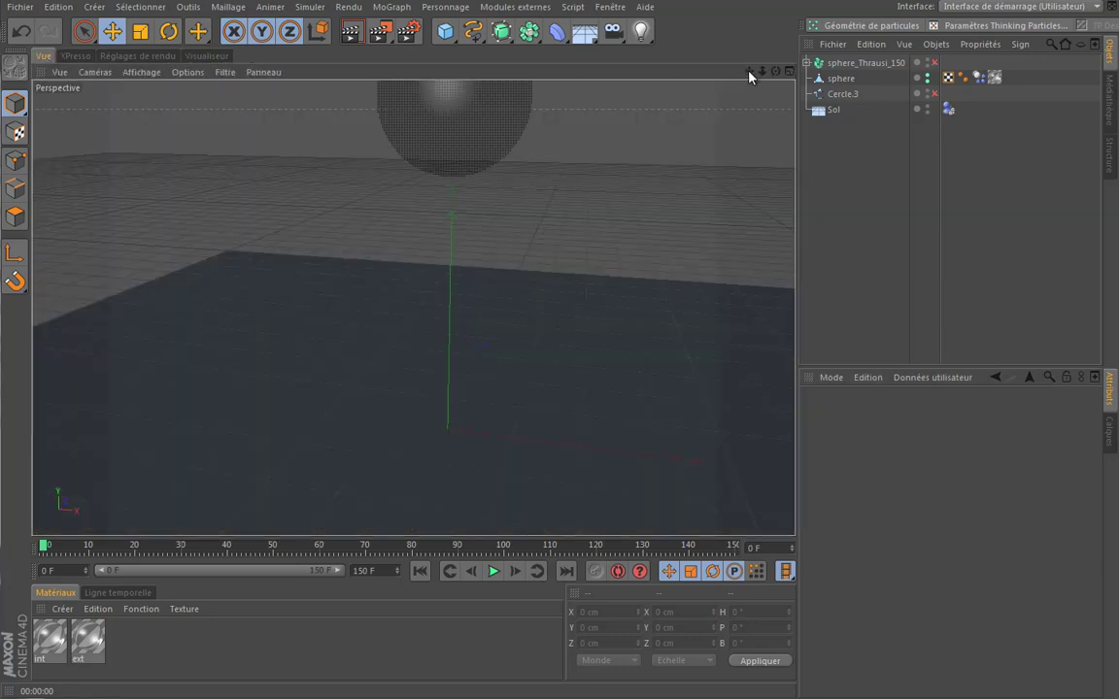
mouse_move(475, 311)
alt+mouse_down()
mouse_move(536, 345)
mouse_move(493, 332)
alt+mouse_up()
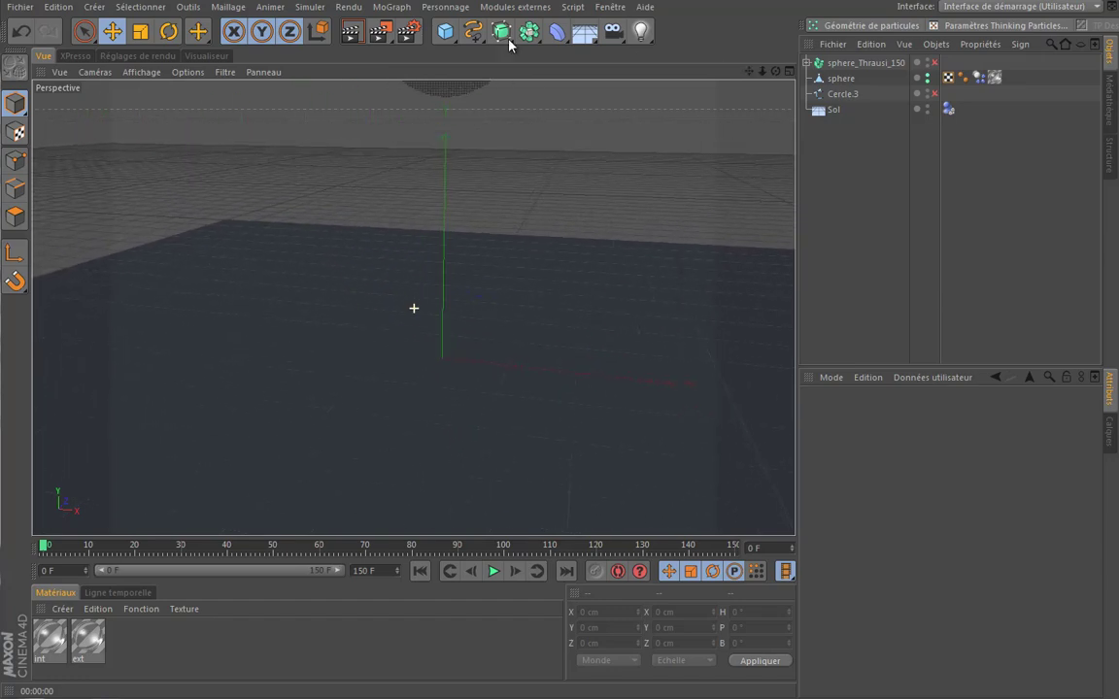
click(153, 58)
Step: Restart the Picture Viewer render, stopping the current one and continuing without a filename
click(206, 55)
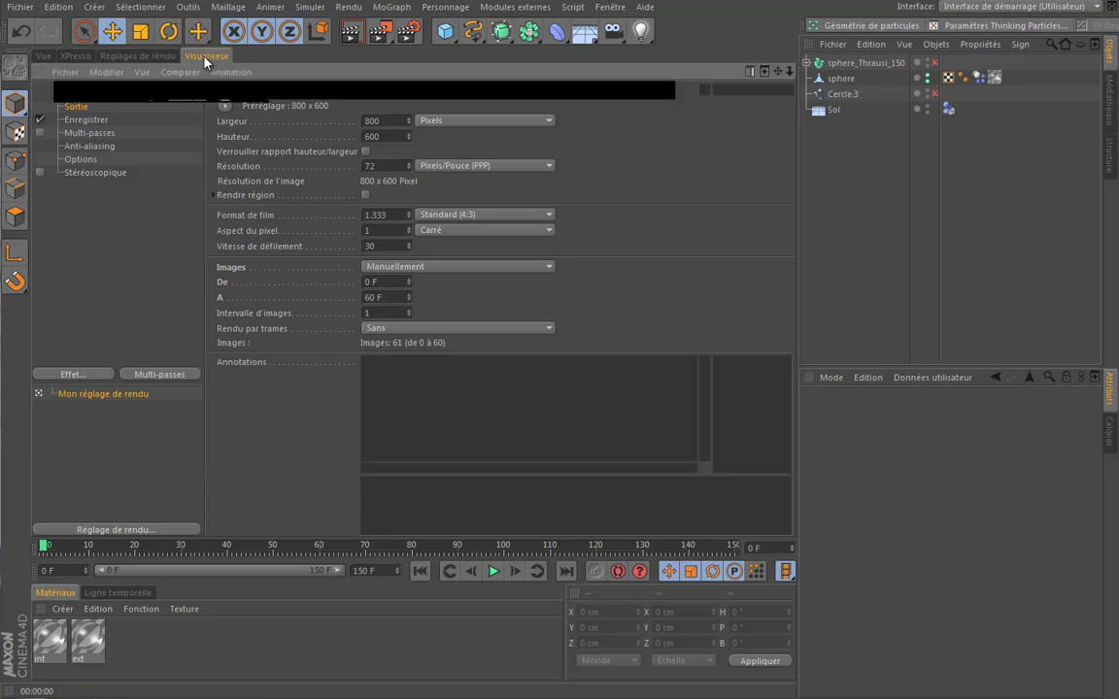
click(381, 32)
click(529, 378)
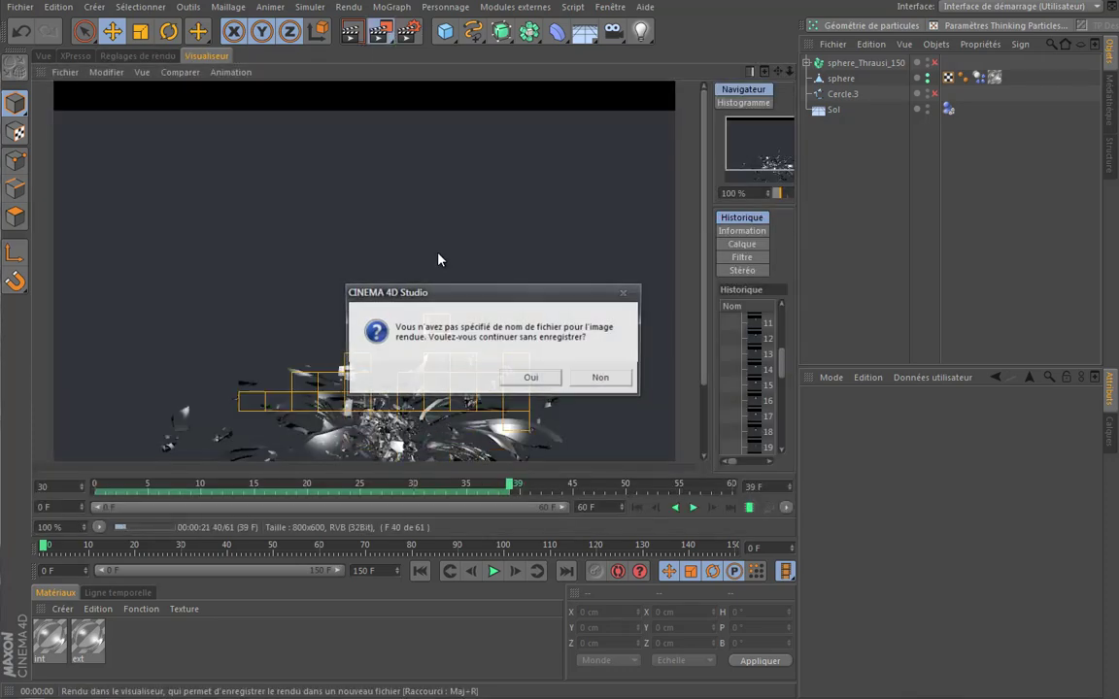
click(531, 378)
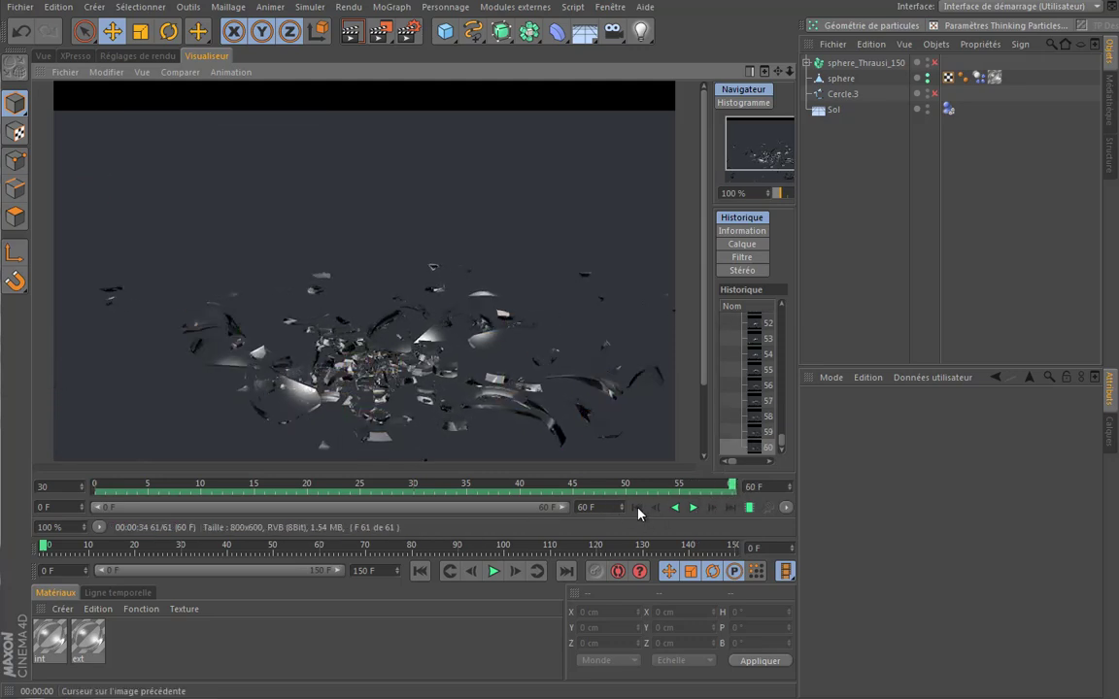
Step: Play the rendered sequence, step through a few frames, and return to the first frame
click(693, 508)
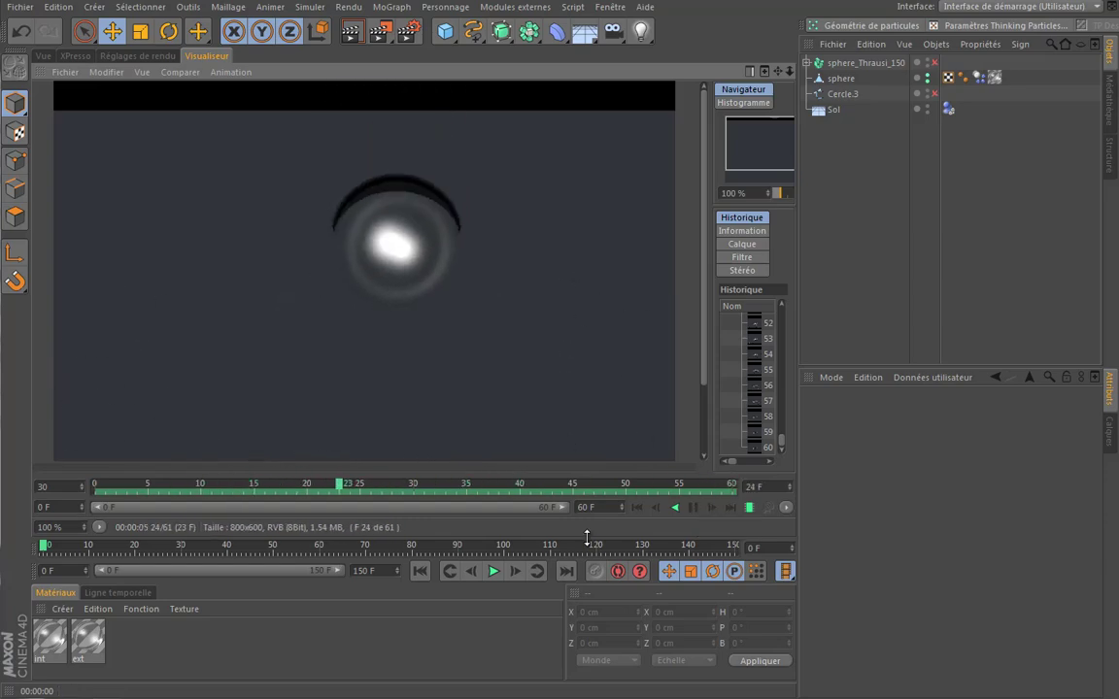
click(692, 510)
click(714, 509)
click(714, 509)
click(714, 509)
click(714, 509)
click(713, 509)
click(714, 509)
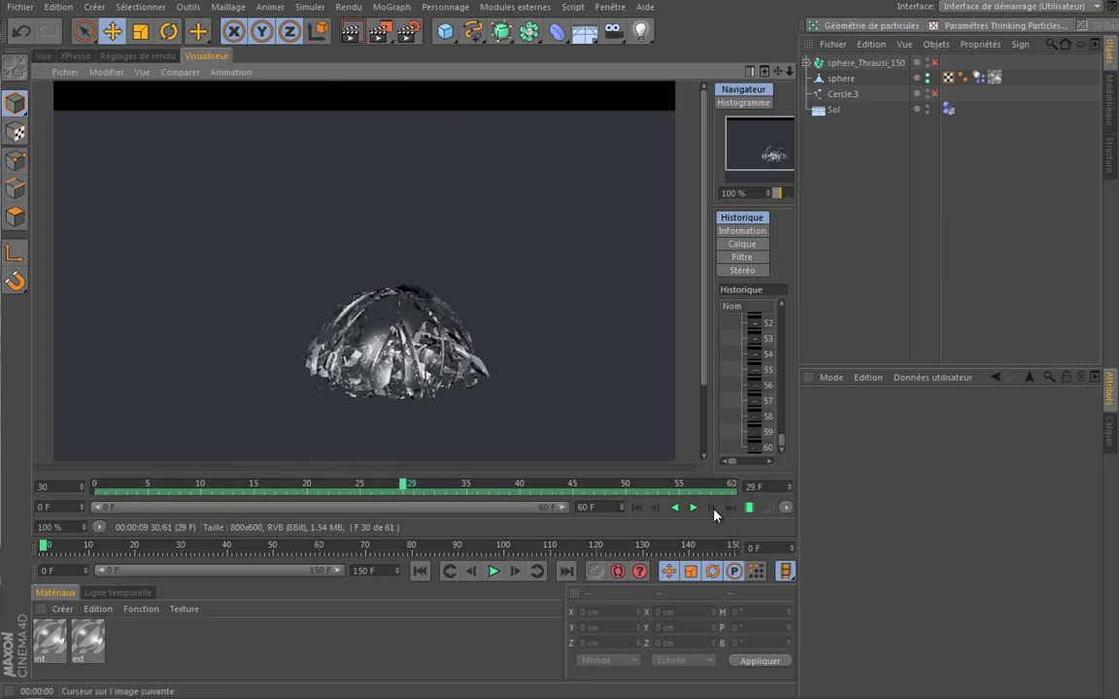
click(656, 509)
click(657, 509)
click(657, 509)
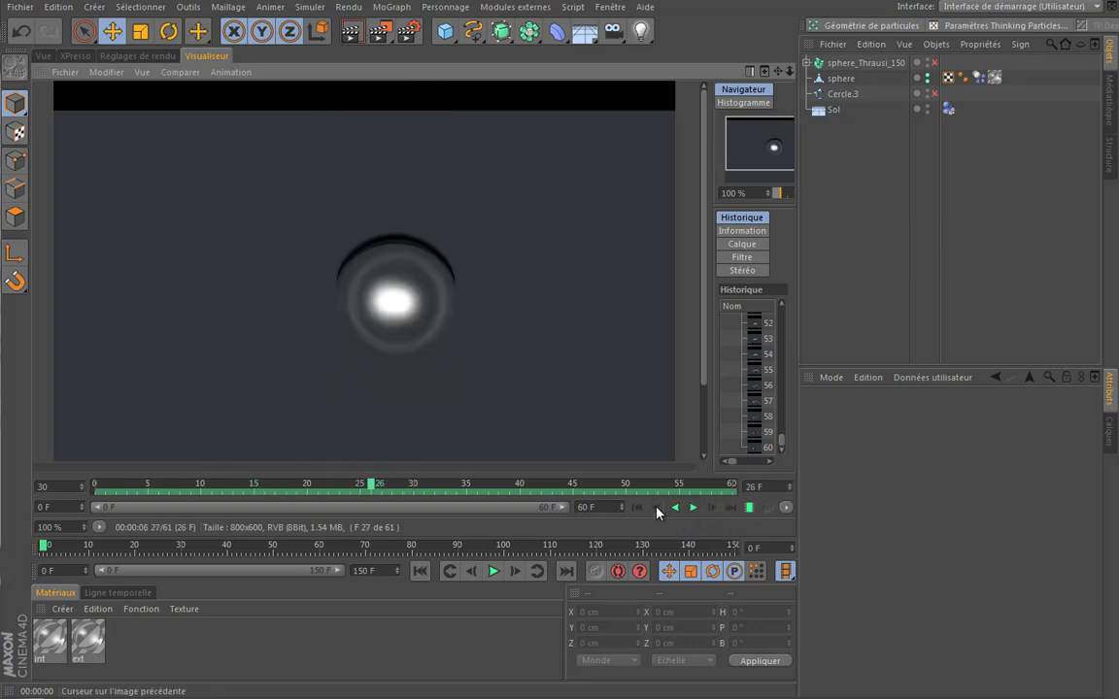
click(712, 509)
click(712, 509)
click(712, 509)
click(712, 509)
click(712, 509)
click(709, 509)
click(709, 509)
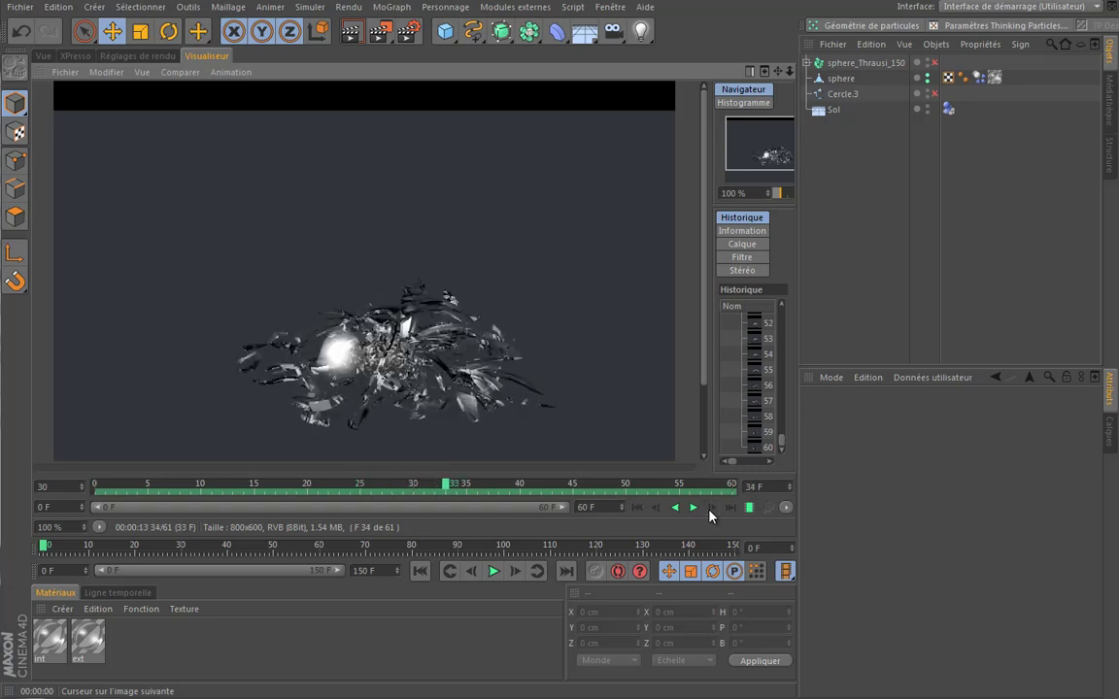
click(709, 509)
click(708, 509)
click(709, 509)
click(637, 507)
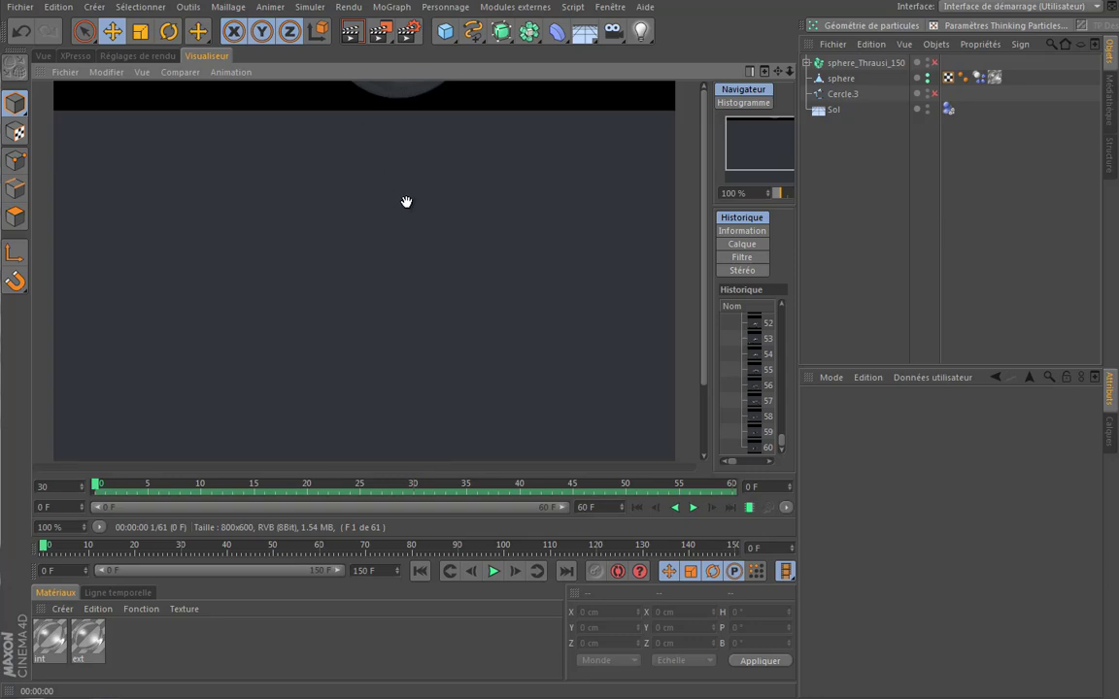
Step: Step frame by frame through the fall to the shattering, then back to the falling sphere
click(712, 509)
click(712, 509)
click(712, 509)
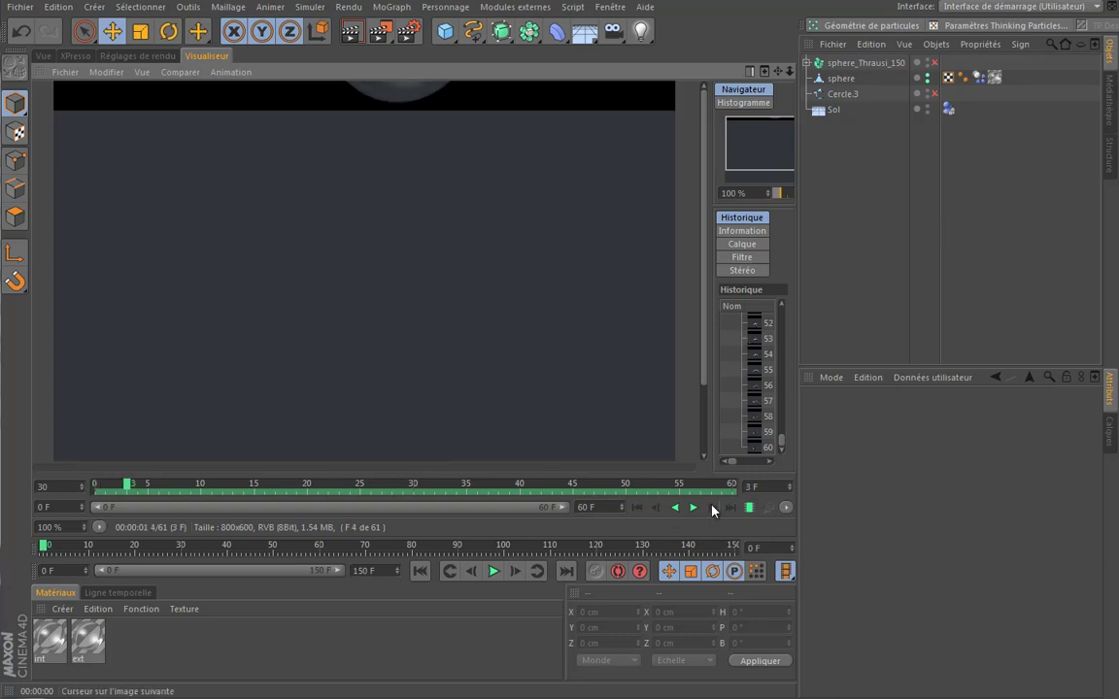
click(711, 509)
click(712, 509)
click(712, 509)
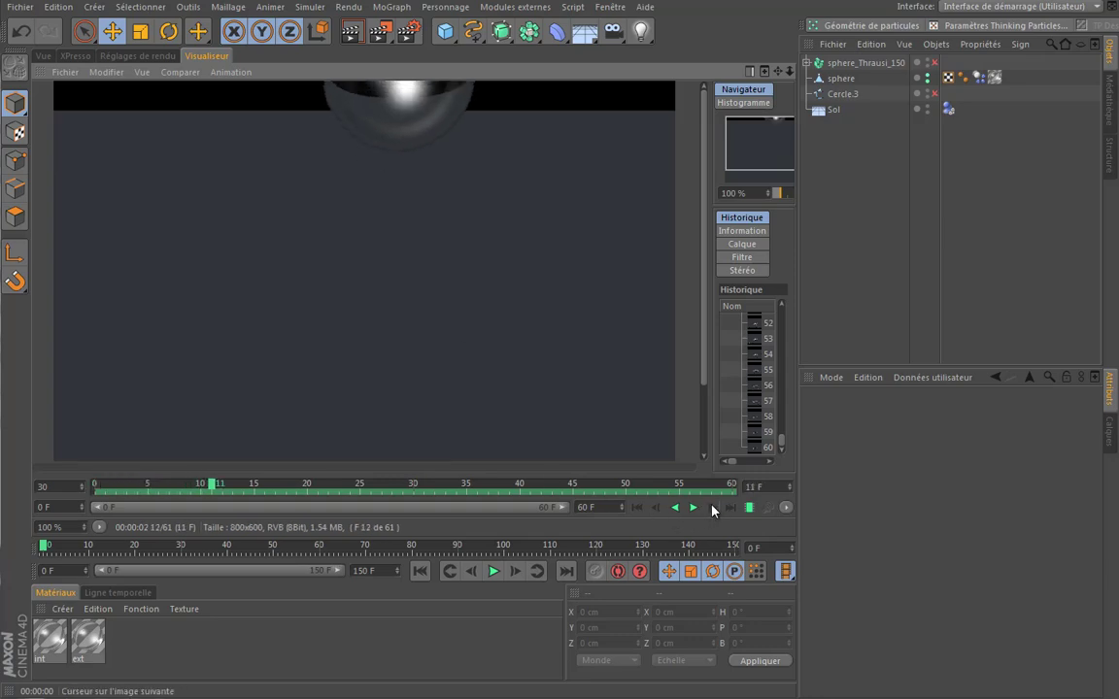
click(712, 509)
click(711, 509)
click(712, 508)
click(712, 509)
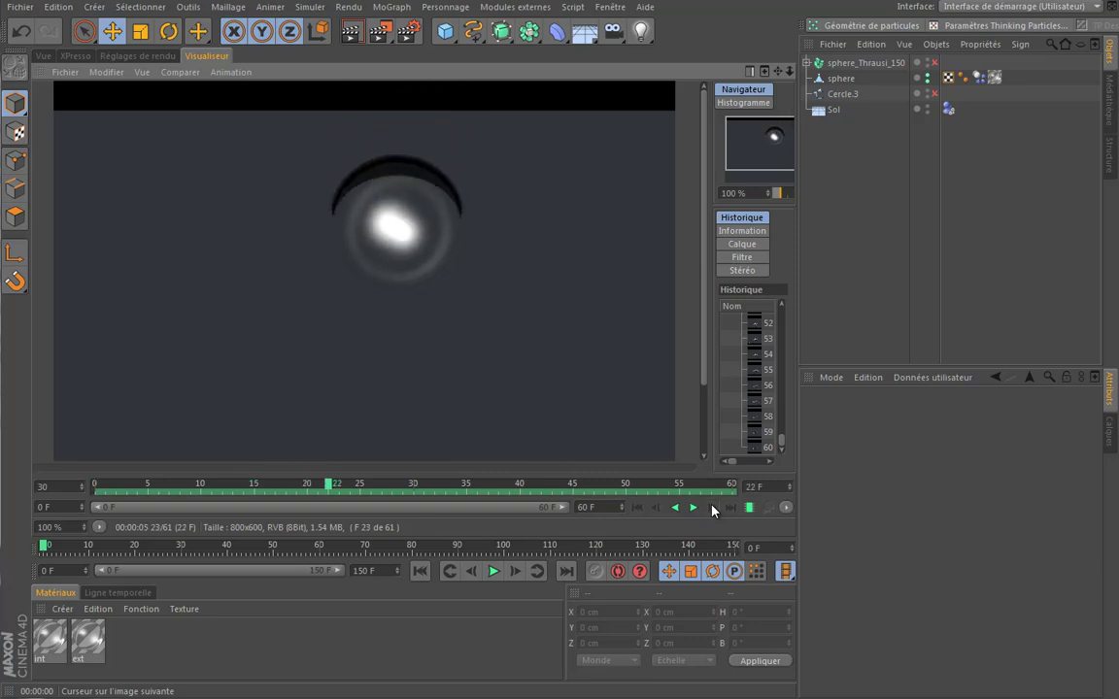
click(712, 509)
click(712, 509)
click(712, 509)
click(712, 509)
click(712, 509)
click(712, 509)
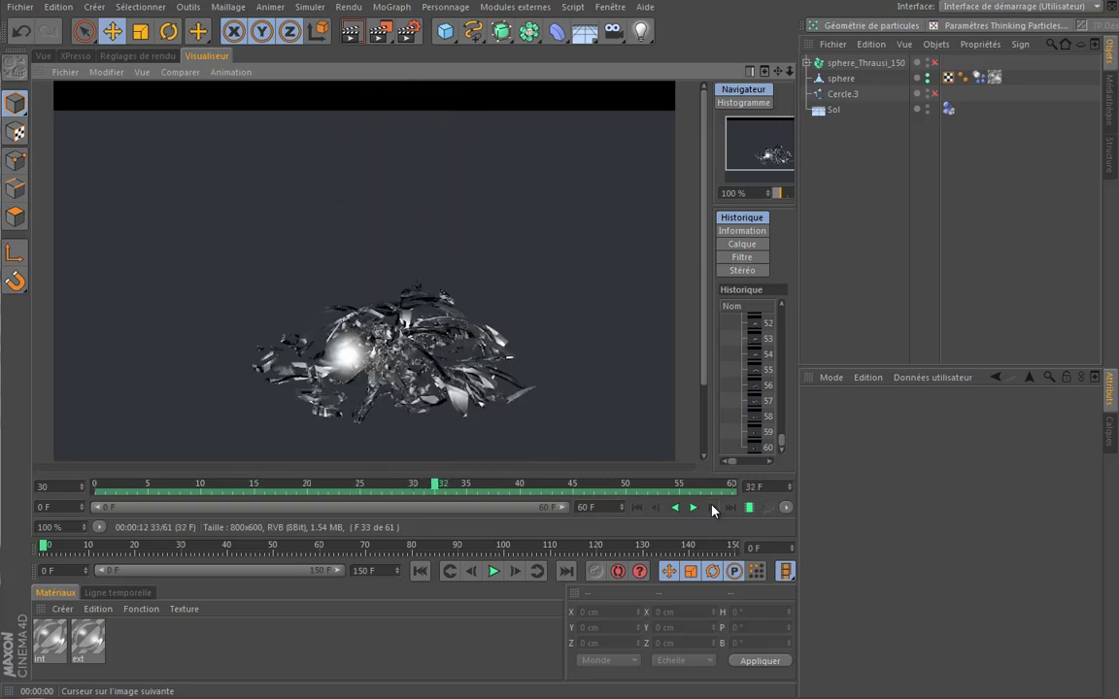
click(712, 509)
click(712, 509)
click(661, 507)
click(661, 507)
click(660, 507)
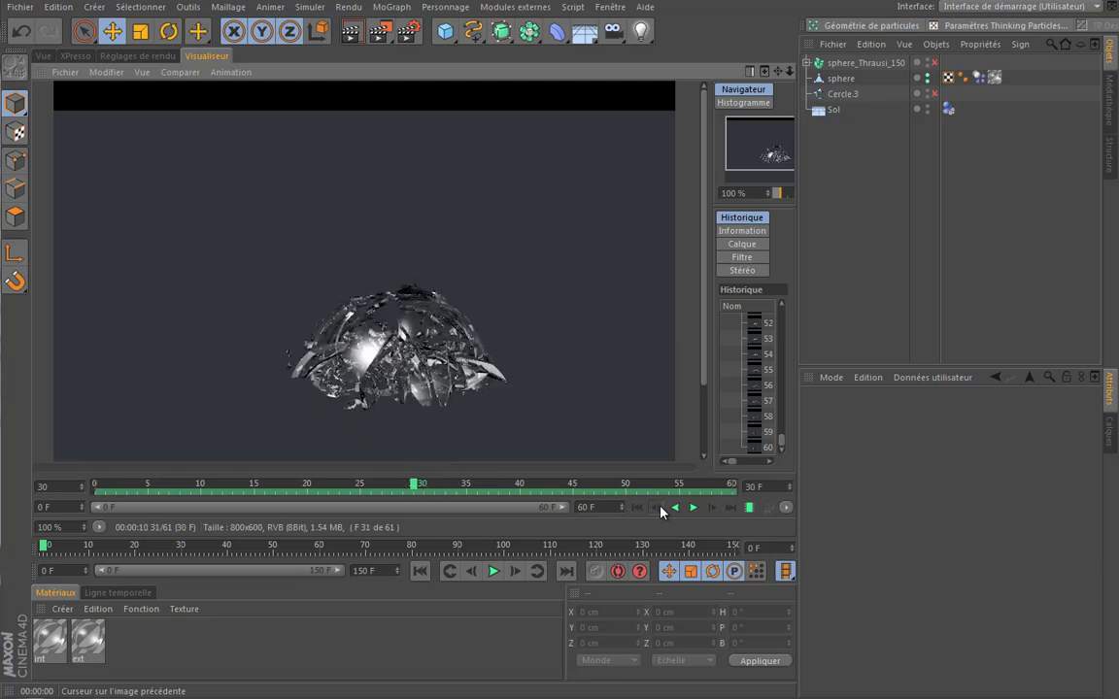
click(660, 507)
click(660, 507)
click(661, 507)
click(660, 507)
click(660, 507)
click(660, 507)
click(660, 507)
click(661, 507)
click(660, 507)
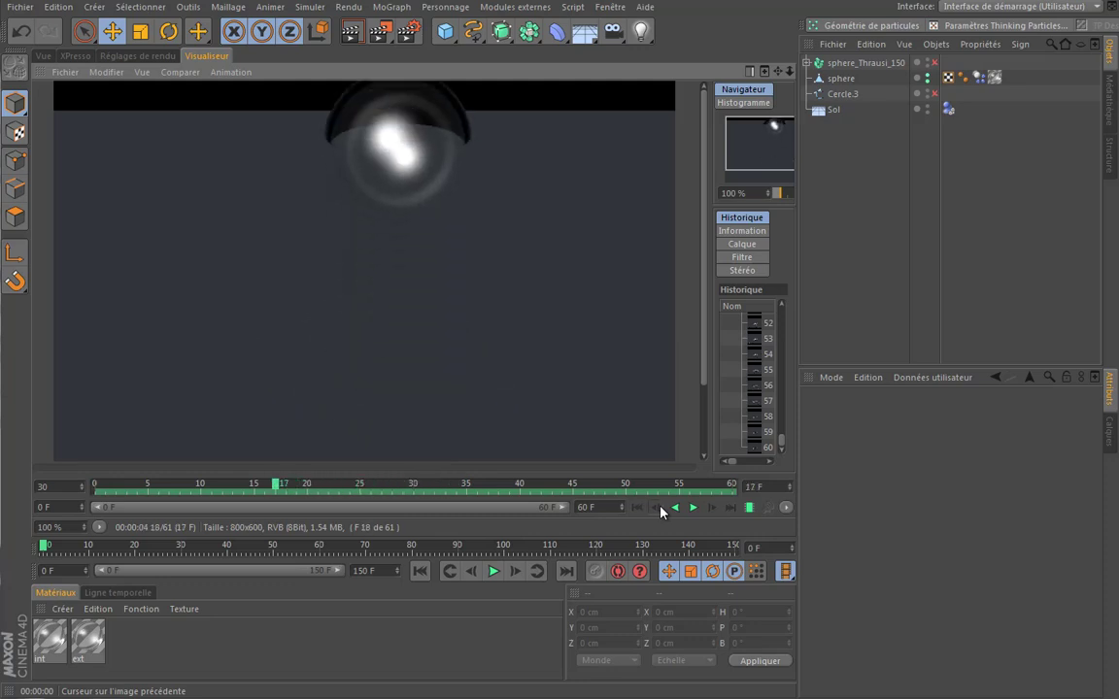
click(661, 507)
click(661, 507)
click(661, 507)
click(661, 507)
click(661, 506)
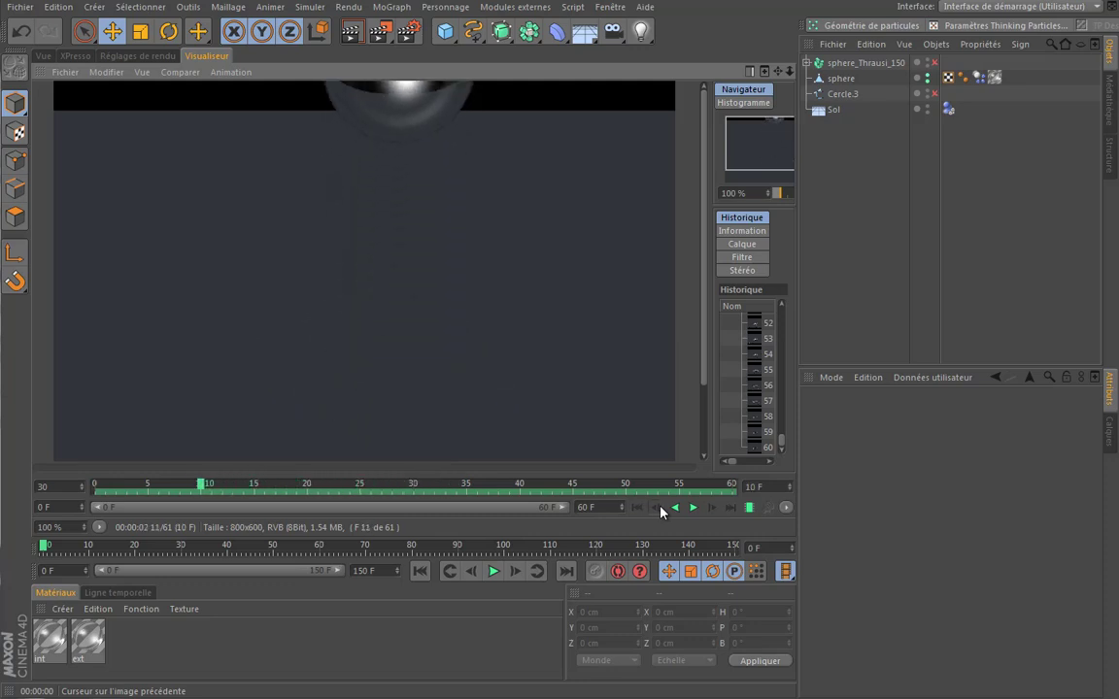
click(660, 507)
Step: Bake the sphere's Dynamics Body simulation into the cache with Conformer
click(40, 55)
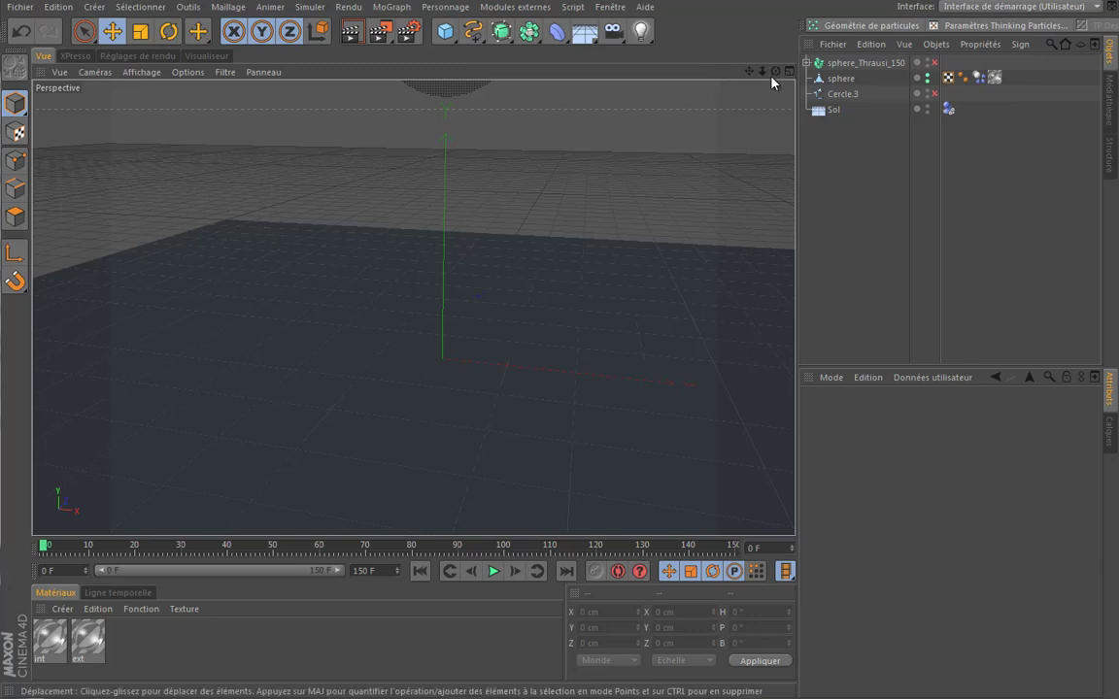
drag(749, 71, 492, 327)
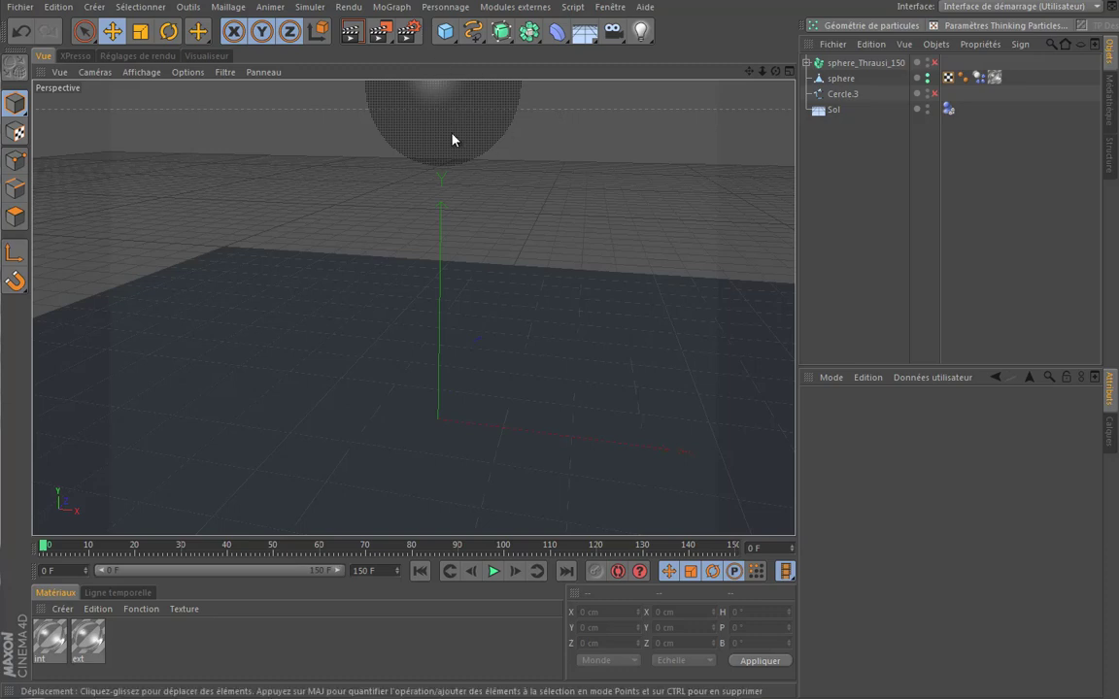
click(979, 77)
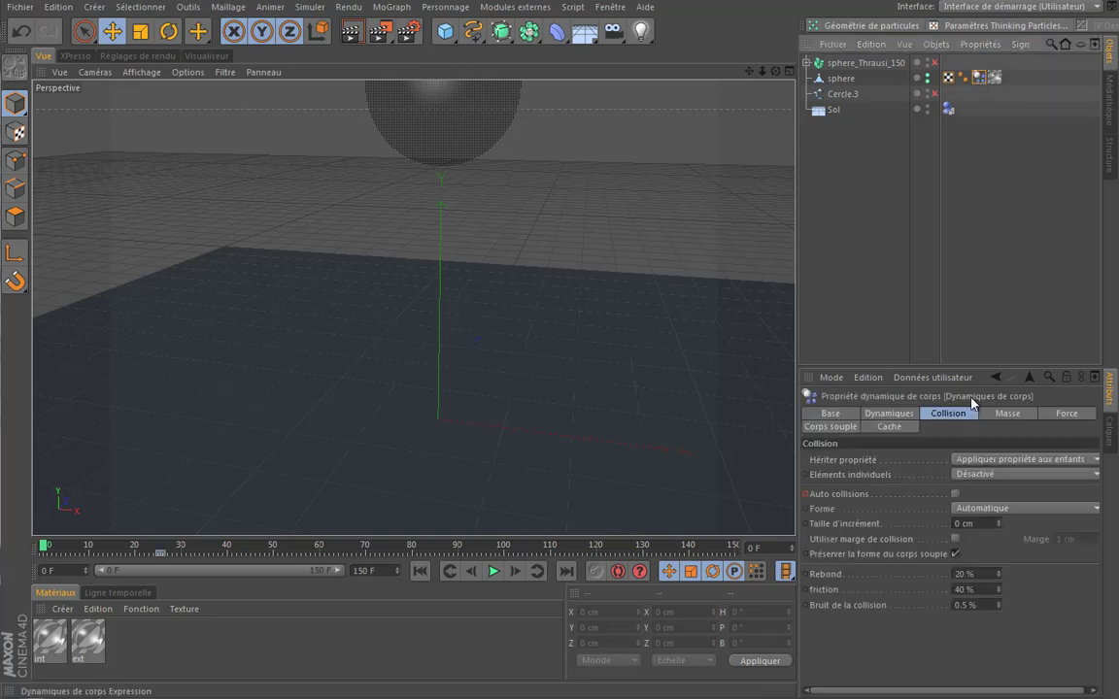
click(884, 428)
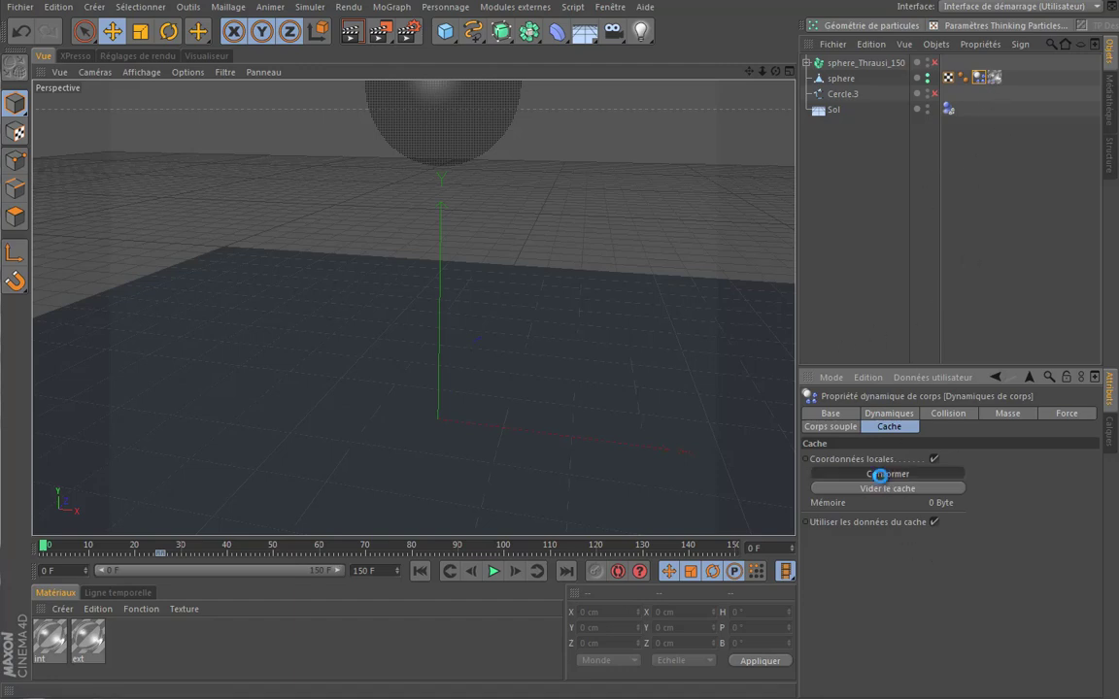
click(879, 474)
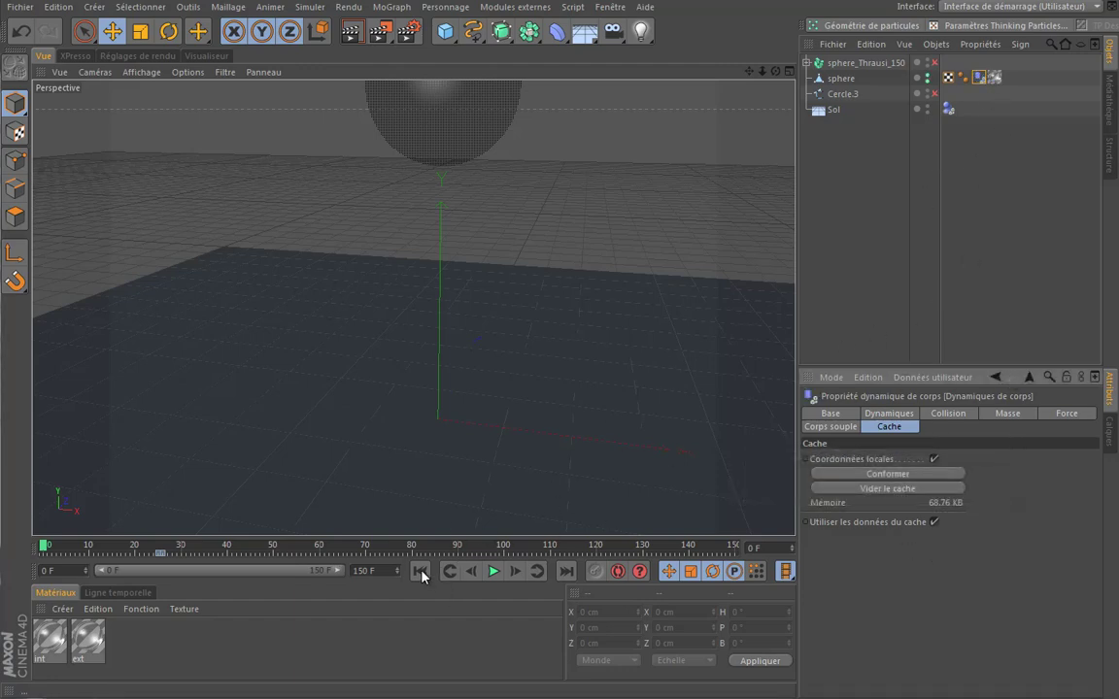
Step: Play the cached simulation to the scattered fragments and render that frame in the view
click(494, 572)
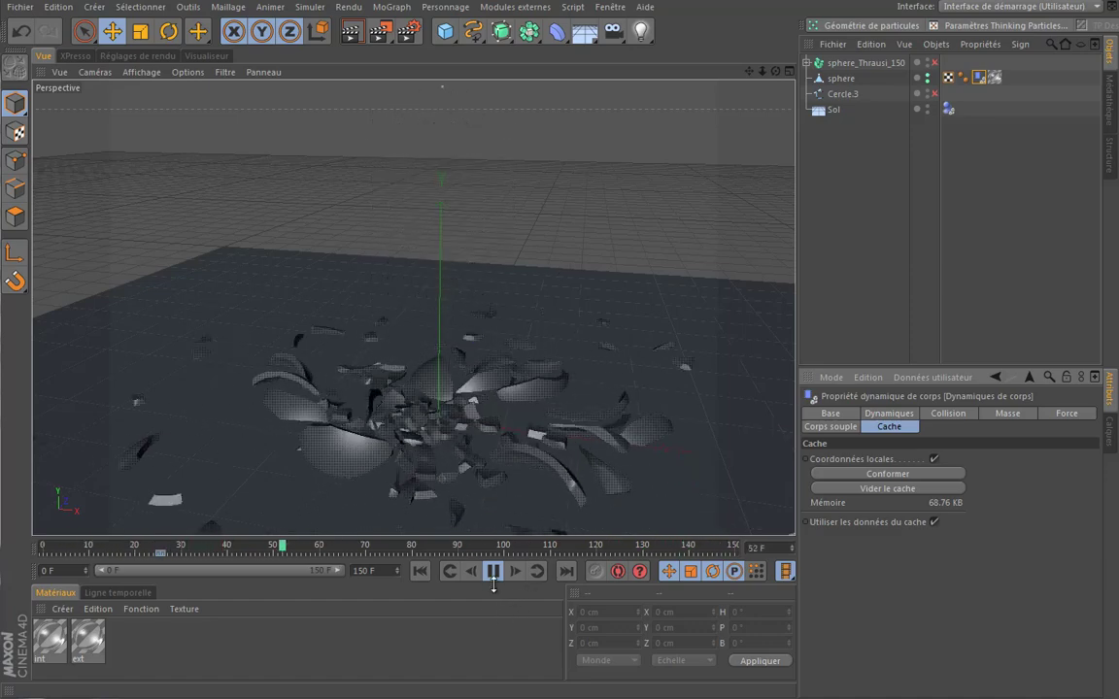
click(493, 571)
click(358, 34)
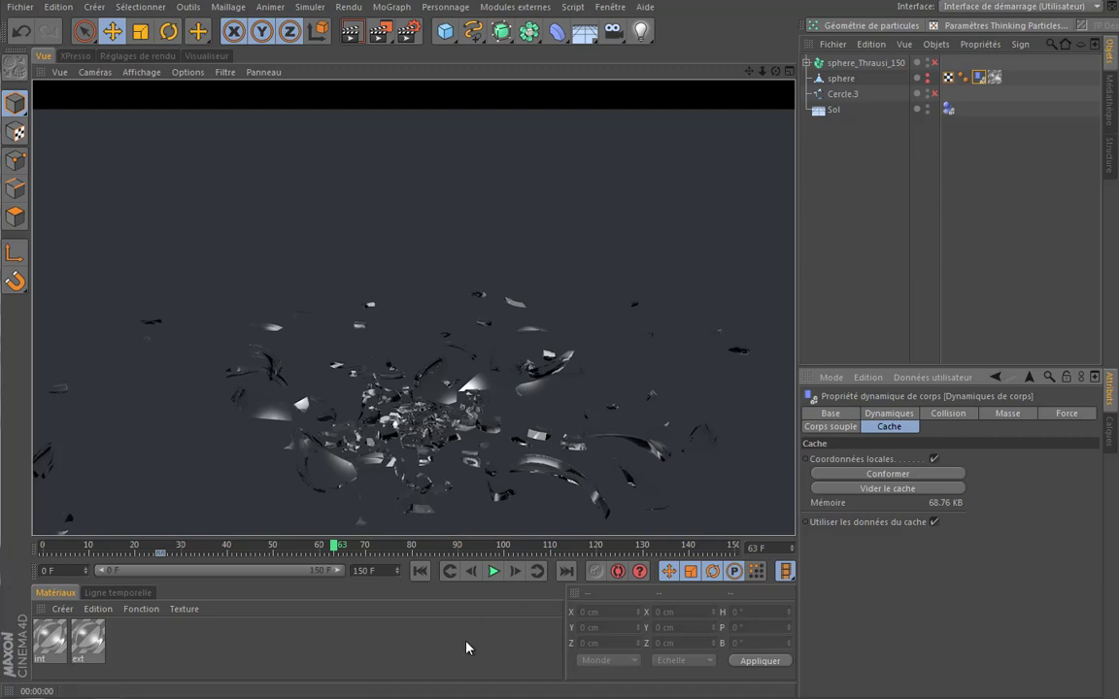
Step: Inspect Pieces 1 of sphere_Thrausi_150, collapse the list, and rewind to frame 0 with Shift+F
click(680, 369)
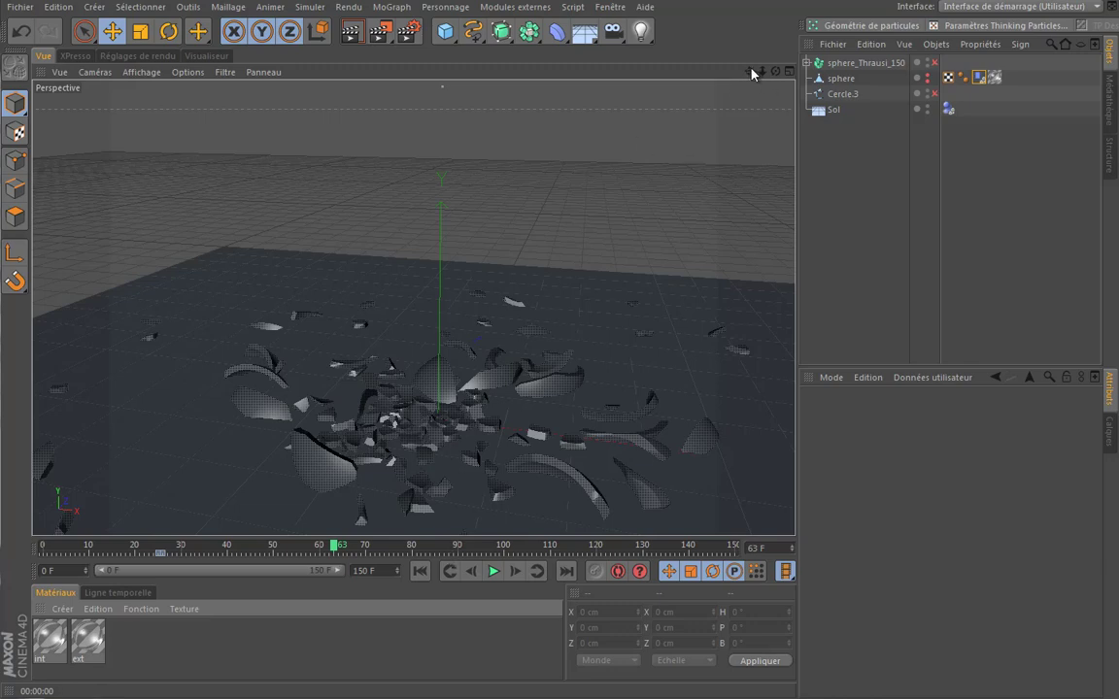
alt+drag(490, 323, 491, 329)
key(c)
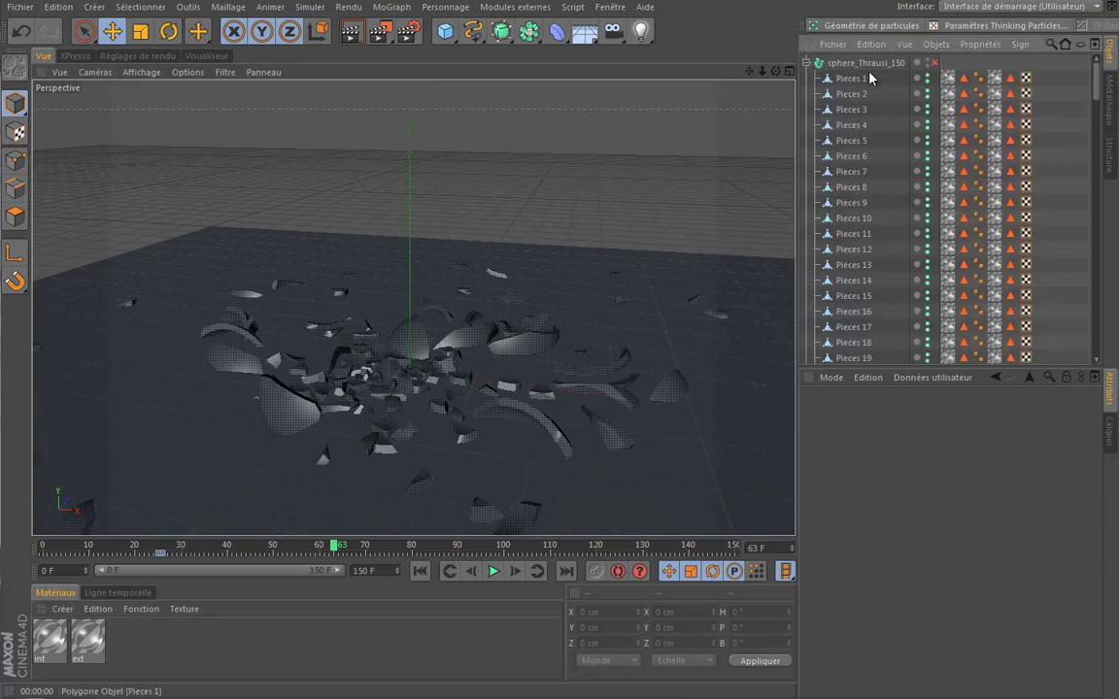
mouse_move(1097, 86)
mouse_down()
mouse_move(1097, 340)
mouse_move(1085, 63)
mouse_up()
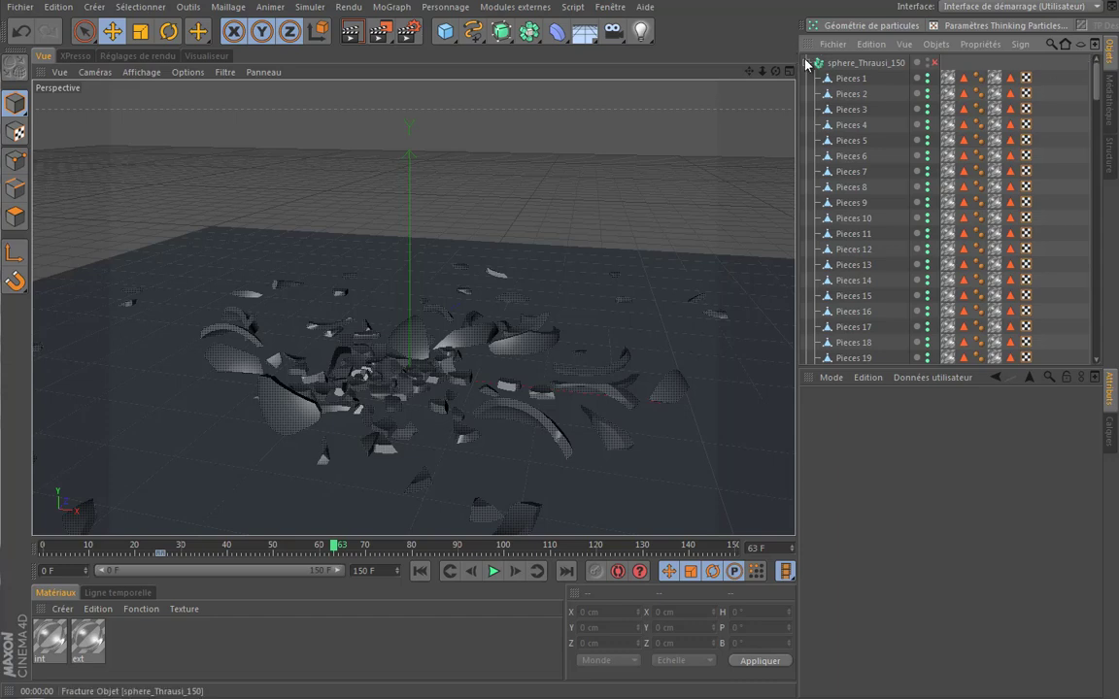
click(845, 79)
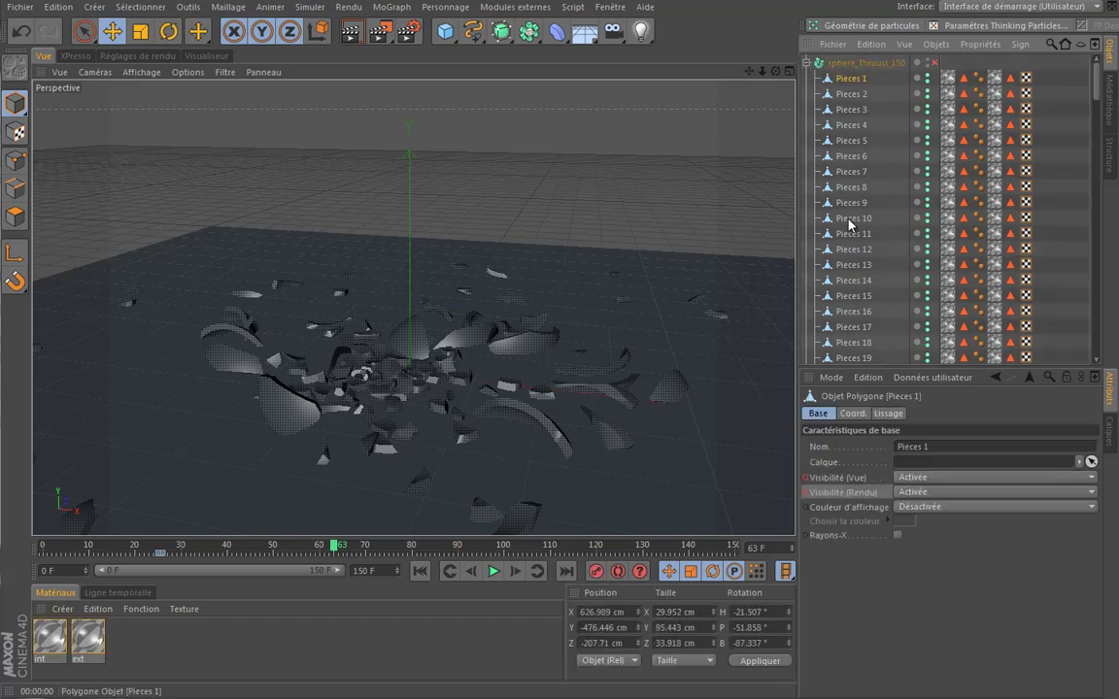
click(806, 64)
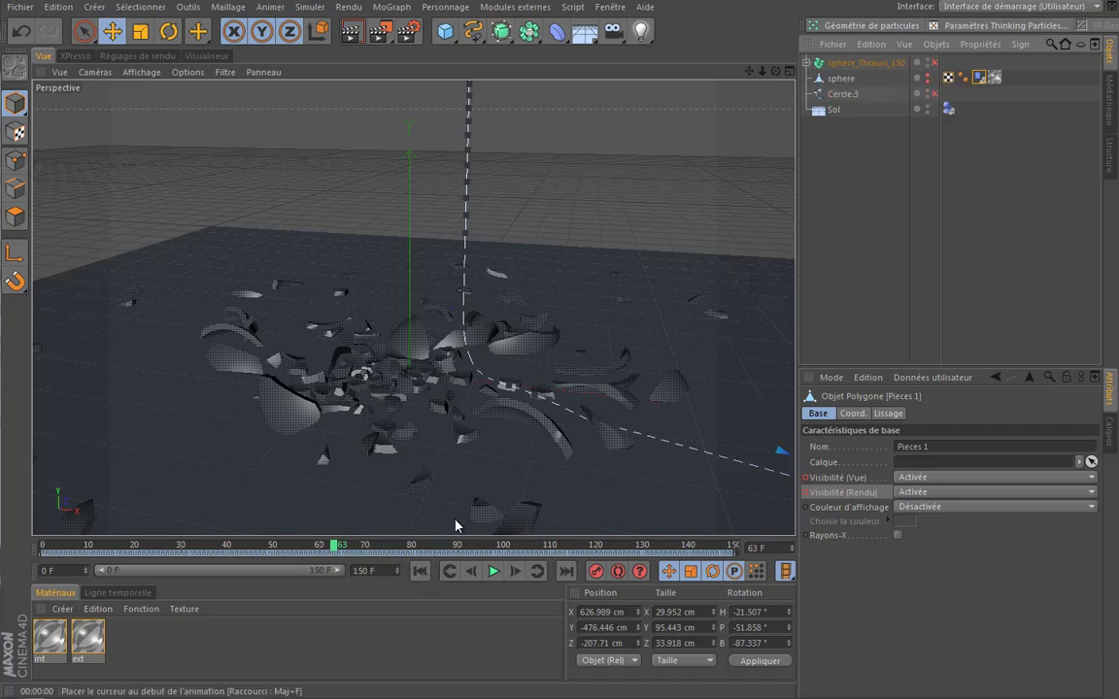
key(shift+f)
click(841, 77)
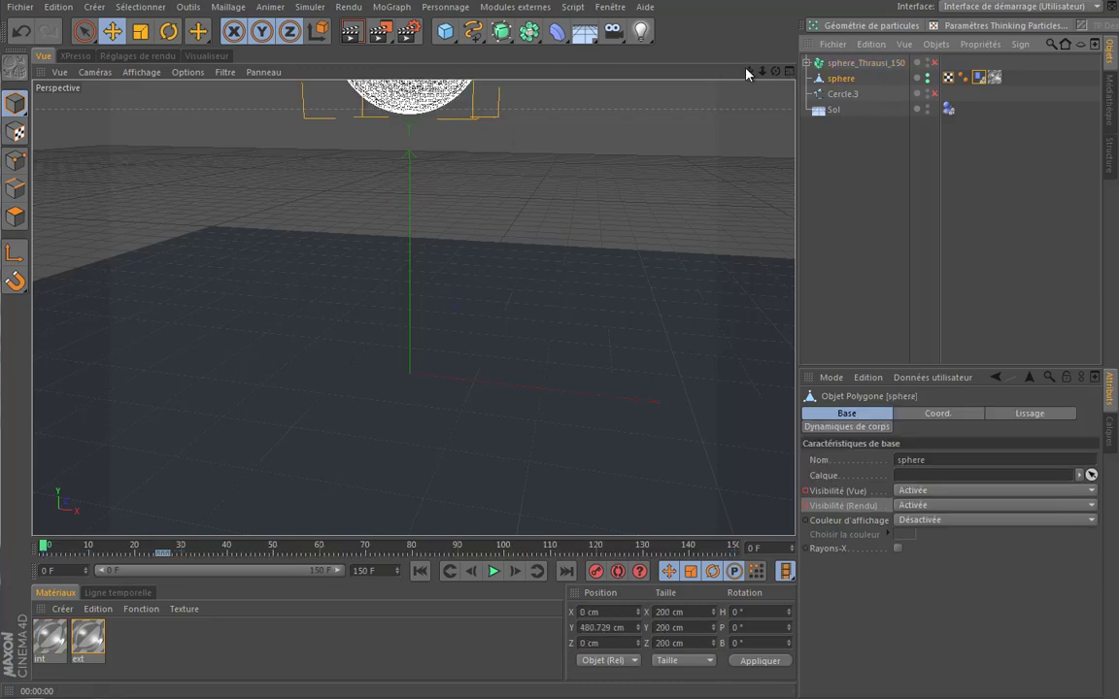
Step: Pan the perspective camera until the intact sphere sits centred above the floor
drag(748, 70, 491, 328)
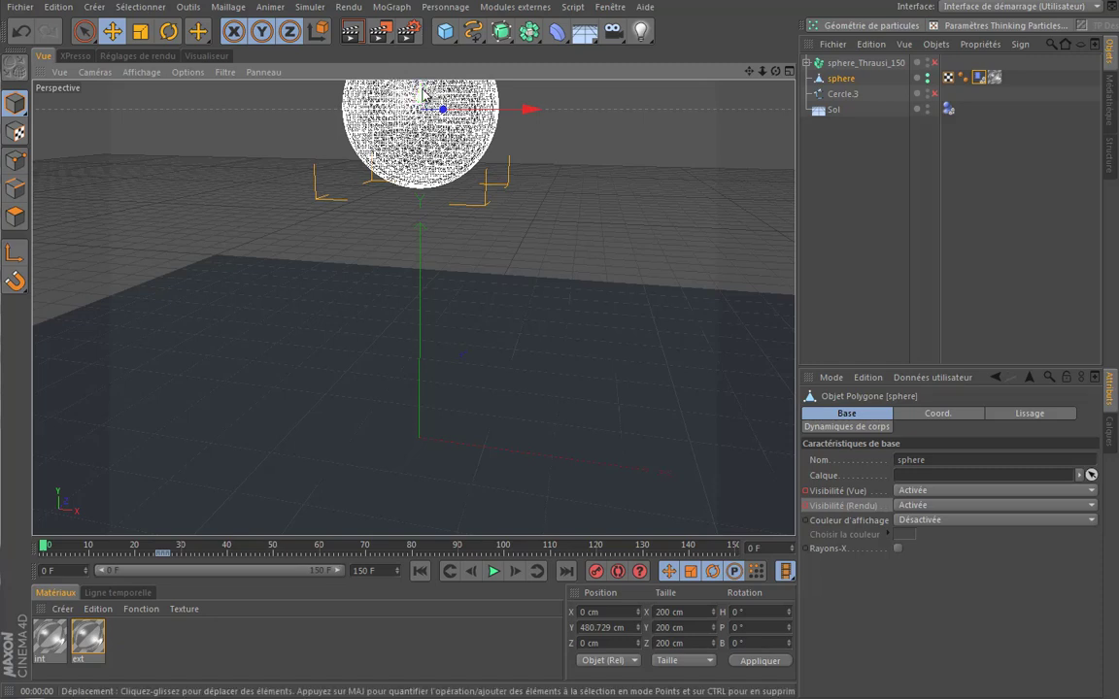
drag(751, 72, 441, 290)
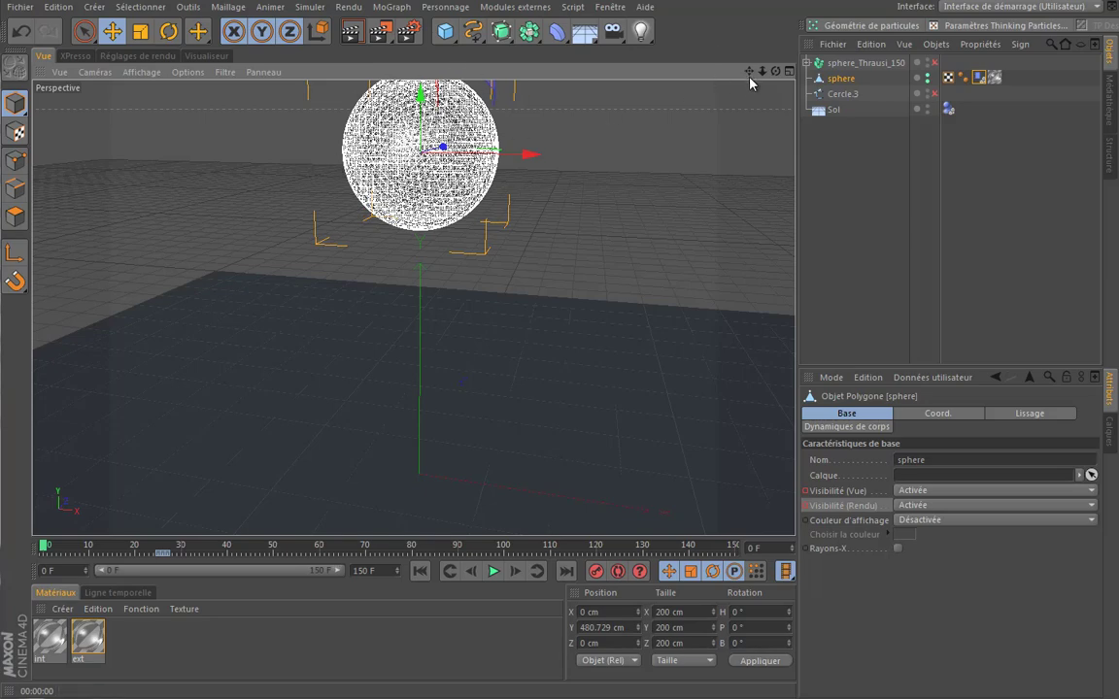
drag(750, 74, 529, 146)
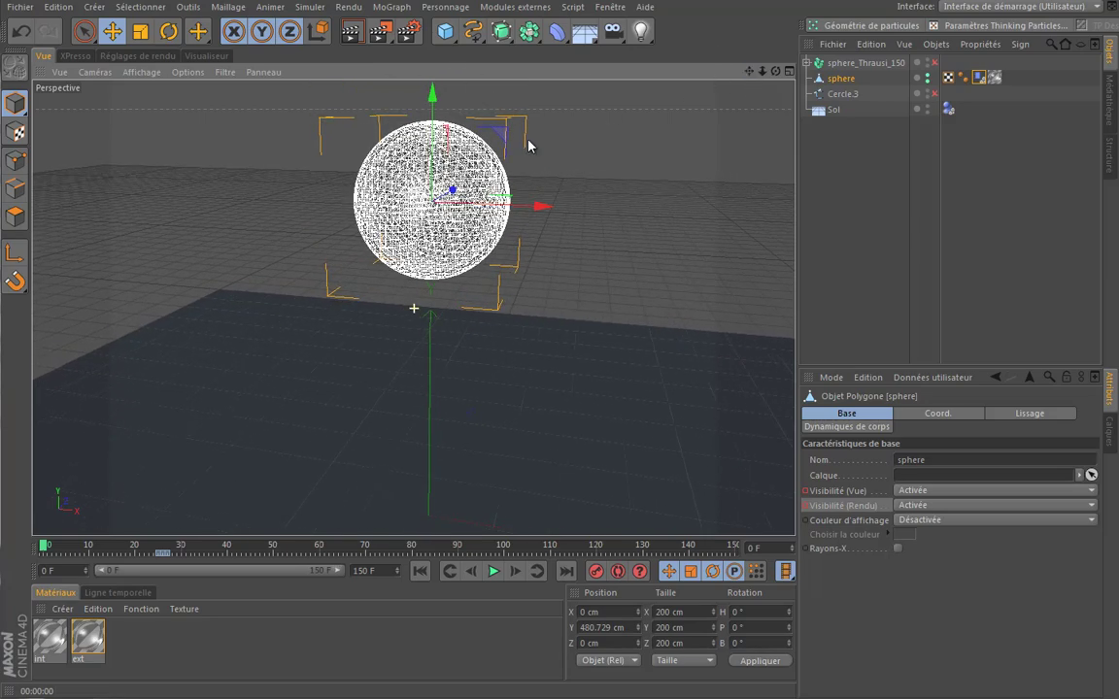